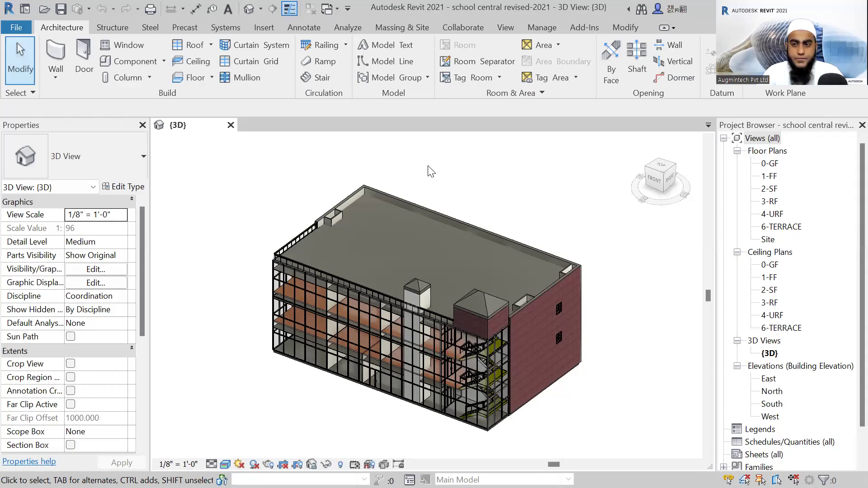
middle_click_drag(430, 188, 430, 188)
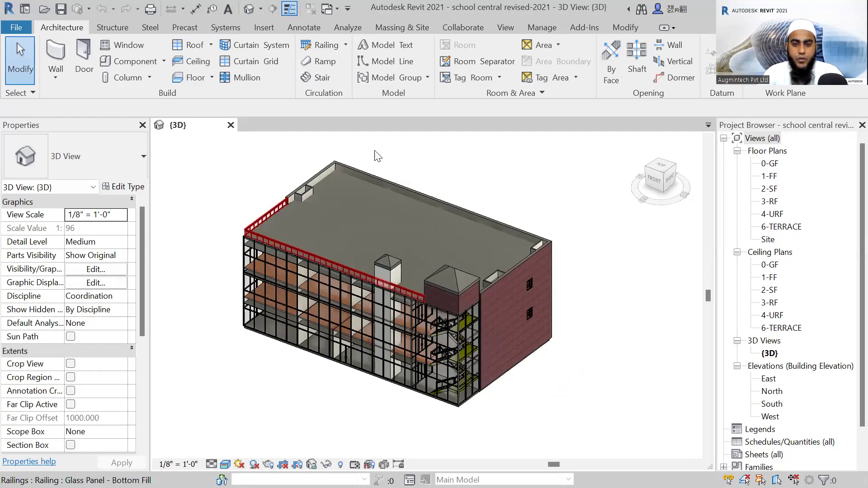
scroll(460, 169, "down", 2)
middle_click_drag(462, 189, 462, 189)
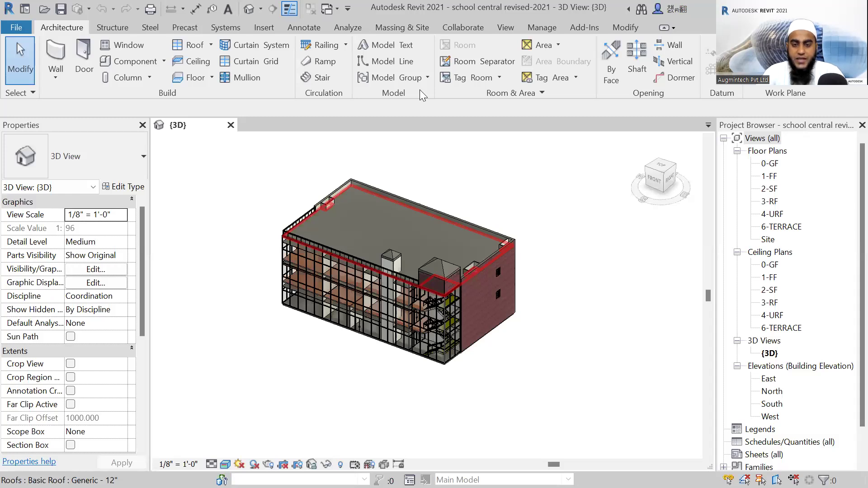
scroll(397, 195, "up", 2)
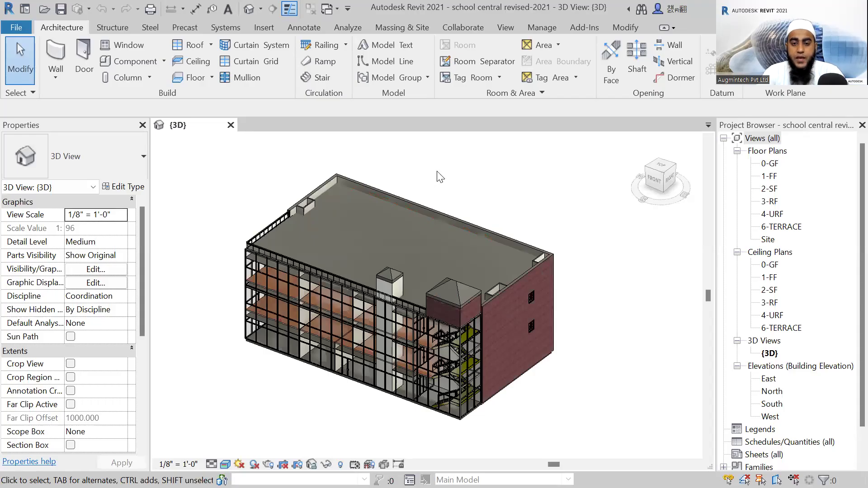
scroll(431, 176, "up", 1)
scroll(431, 179, "down", 1)
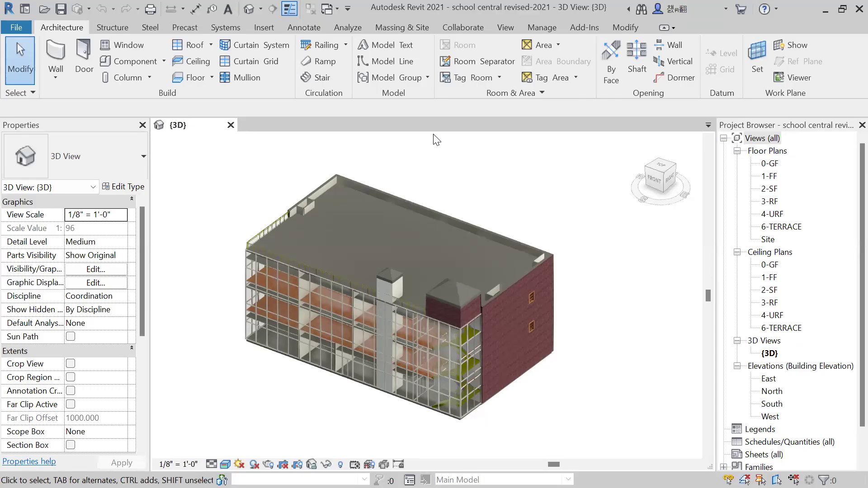
scroll(501, 200, "down", 2)
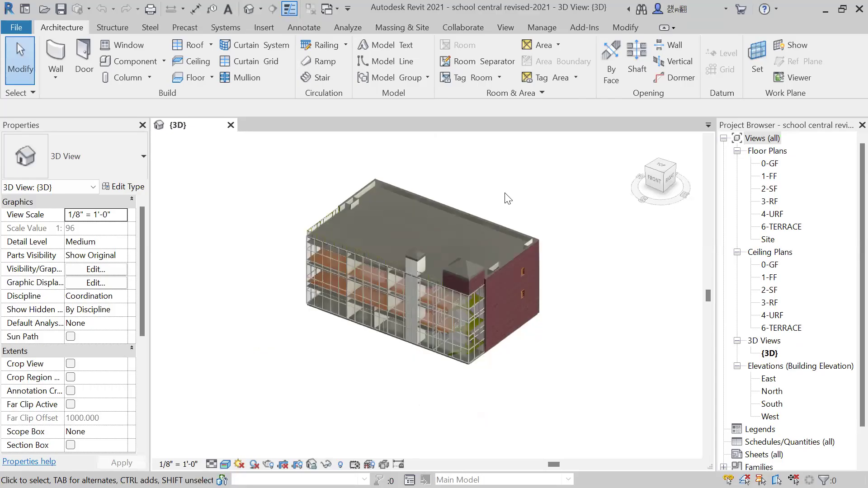
scroll(461, 188, "up", 2)
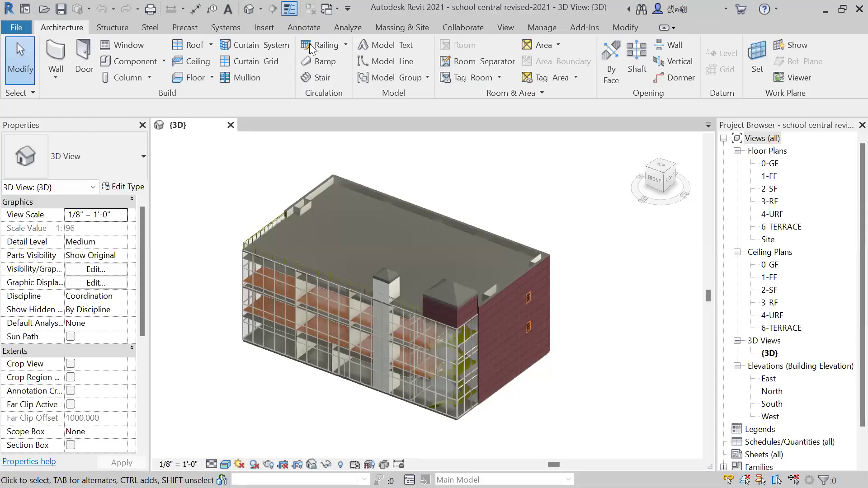
scroll(300, 186, "down", 1)
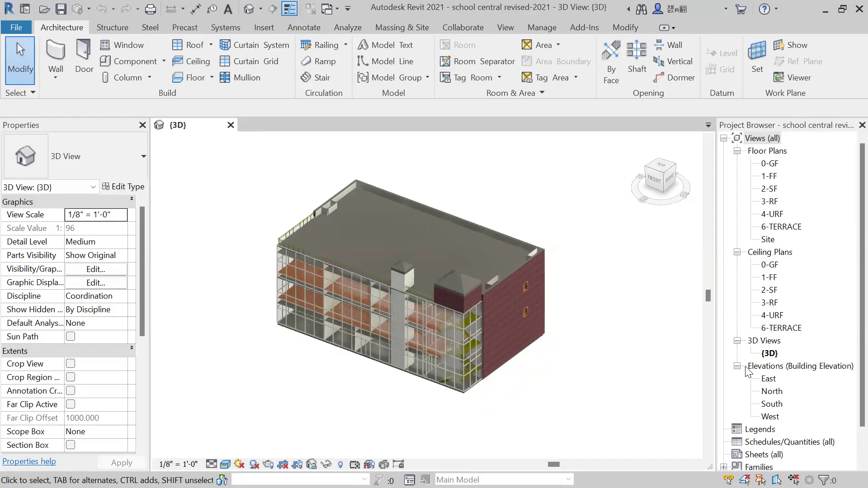
Open the 0-GF and 1-FF floor plans and look over their room layouts.
double_click(770, 165)
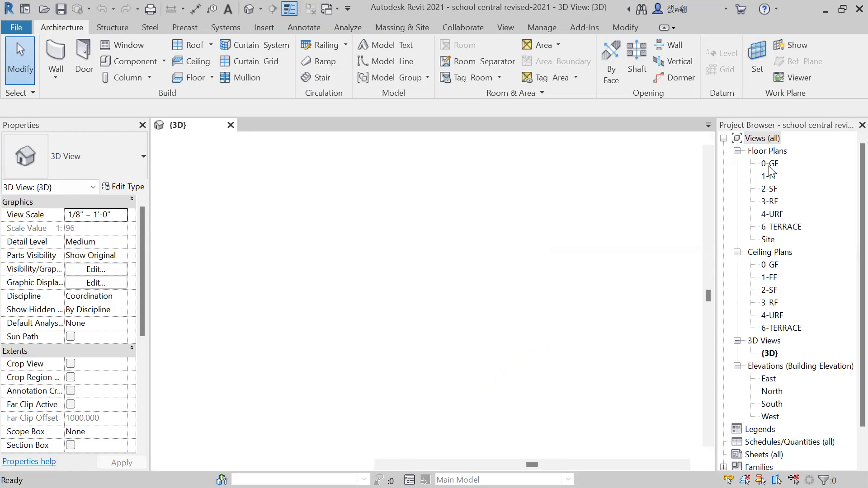
scroll(390, 258, "up", 5)
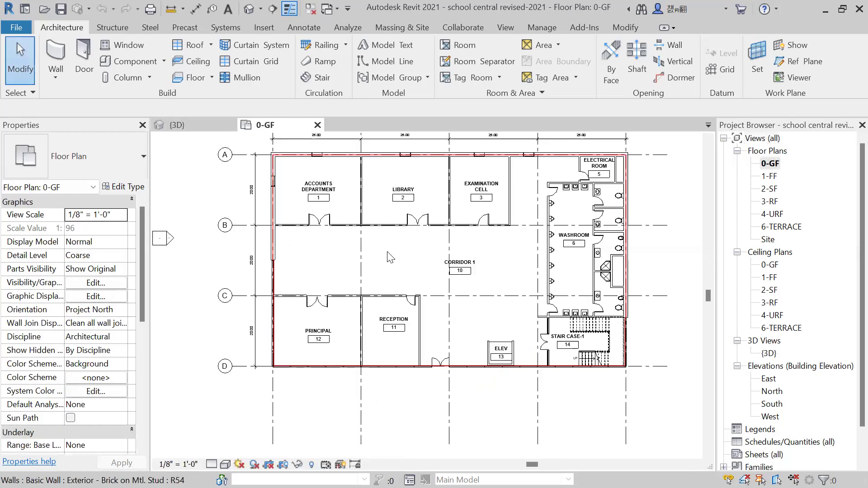
scroll(271, 228, "down", 2)
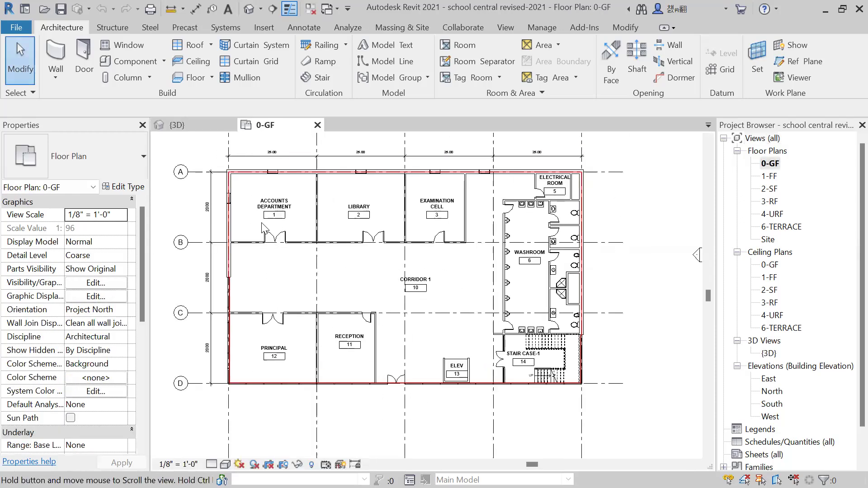
left_click(771, 176)
double_click(771, 176)
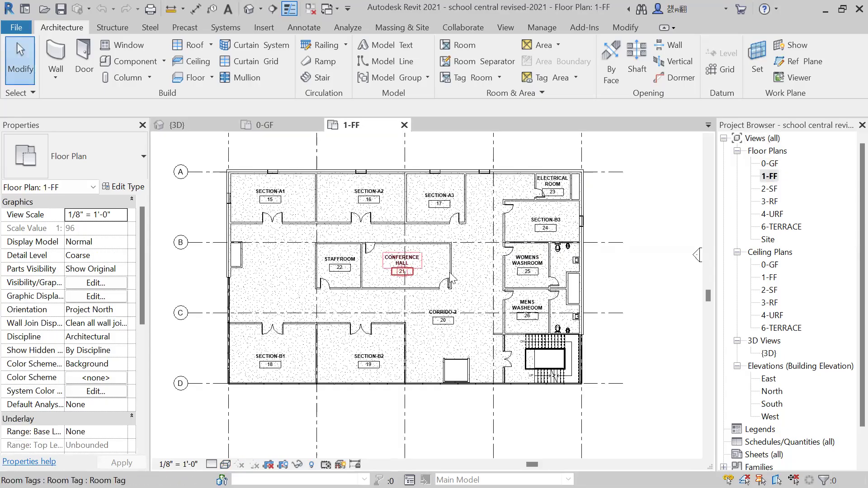
scroll(544, 301, "up", 1)
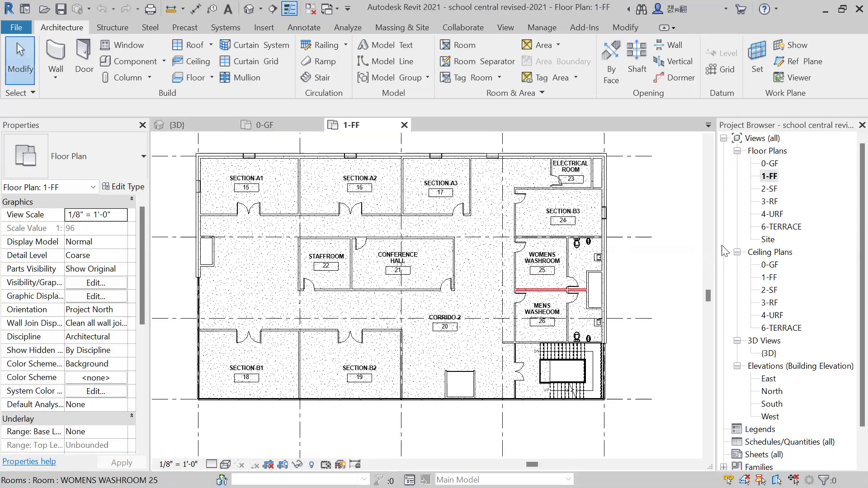
Open the 2-SF floor plan and look over the whole second-floor layout.
double_click(770, 189)
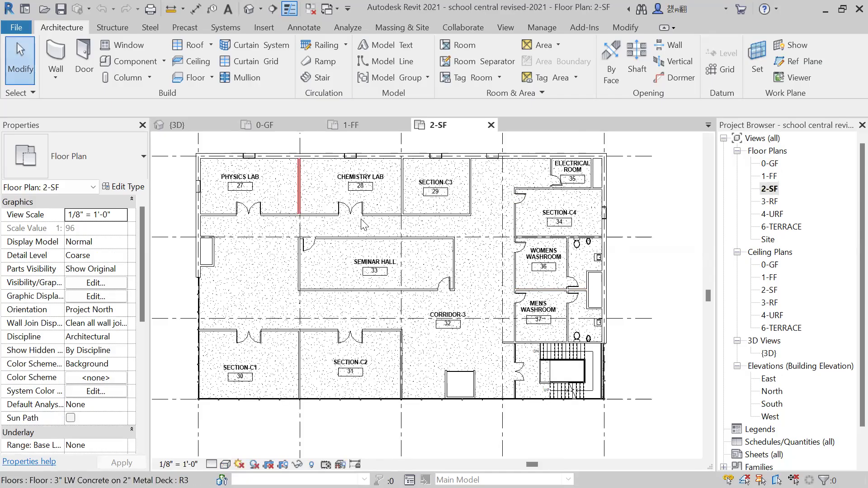
middle_click_drag(669, 206, 649, 232)
scroll(650, 212, "down", 1)
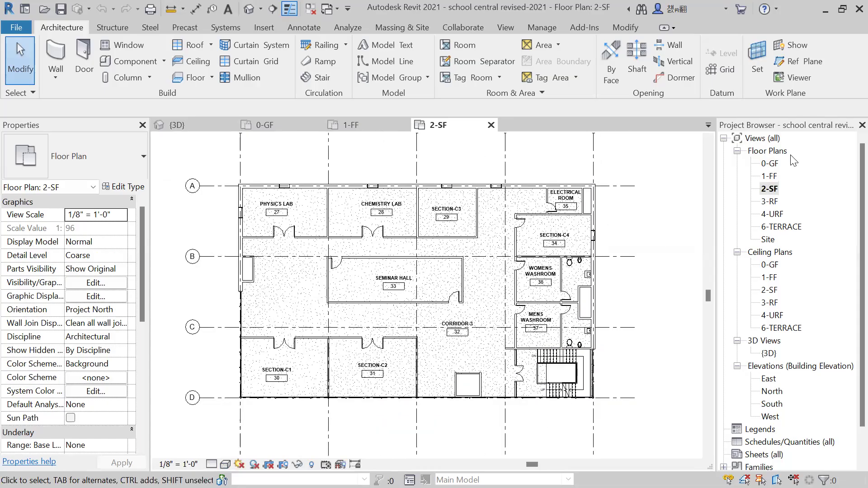
scroll(641, 296, "down", 4)
middle_click_drag(656, 328, 526, 324)
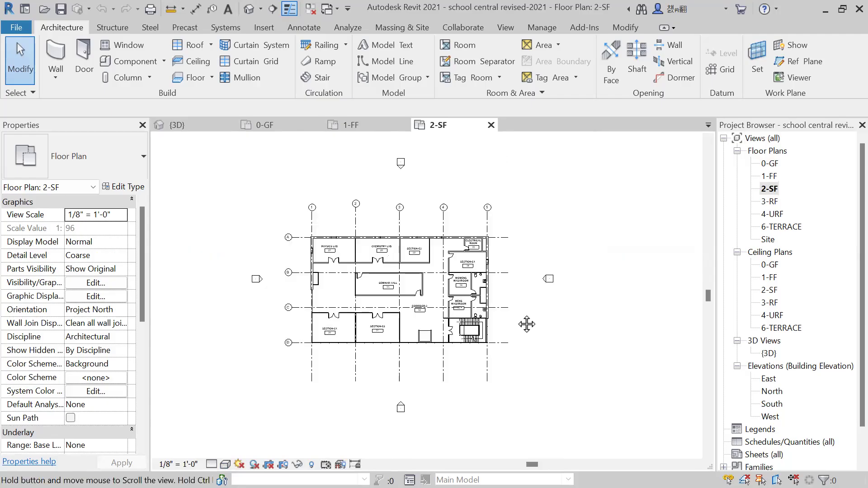
Open the East and North building elevations for viewing.
left_click(772, 379)
double_click(771, 380)
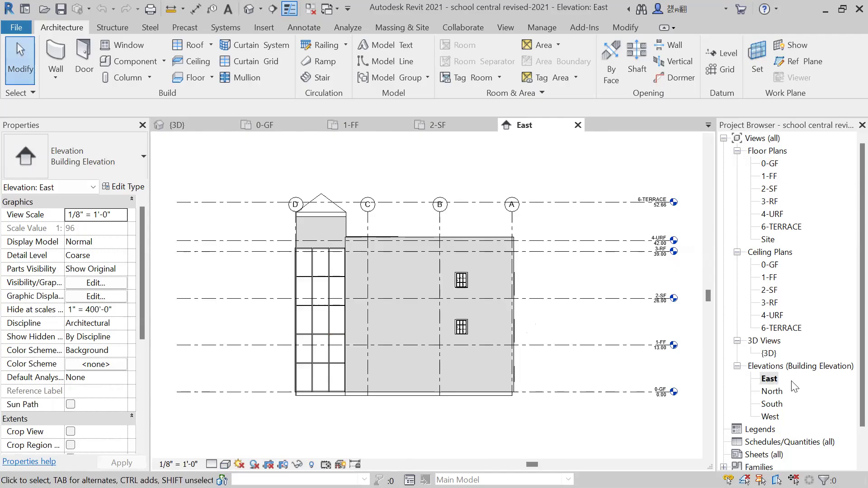
left_click(774, 391)
double_click(773, 392)
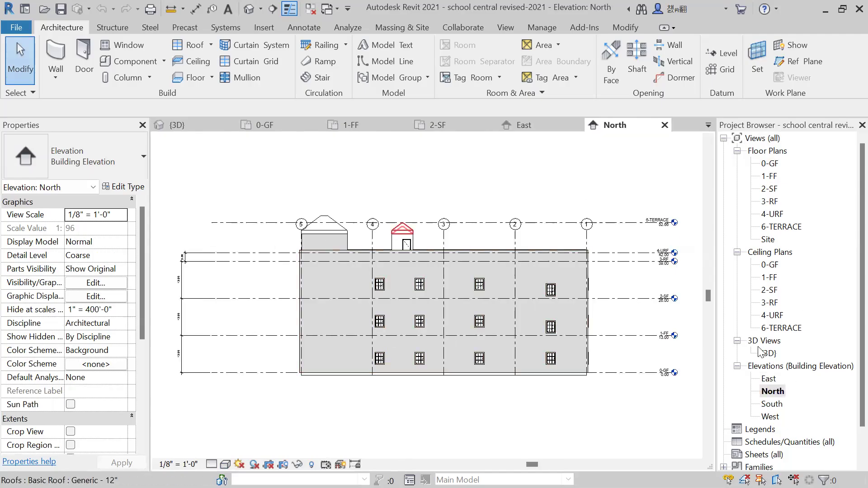
In the 0-GF plan, draw a building section along Corridor 1 facing the Library and shorten its view depth to end inside the rooms.
double_click(768, 164)
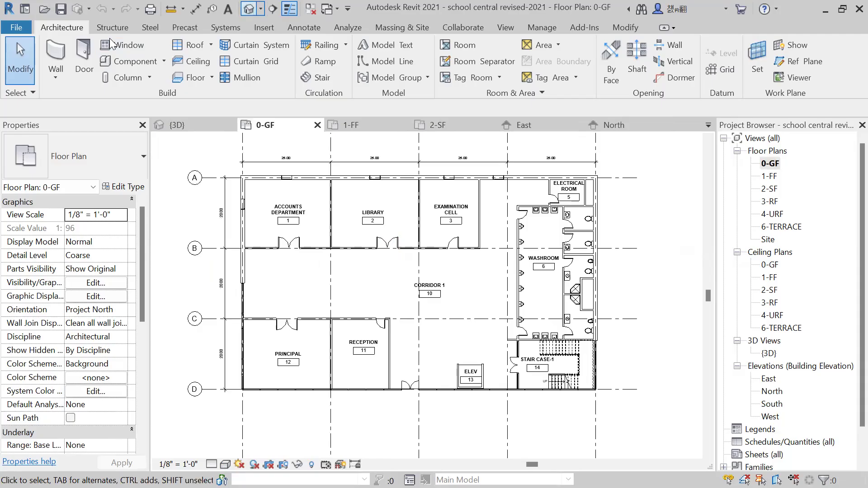
left_click(273, 9)
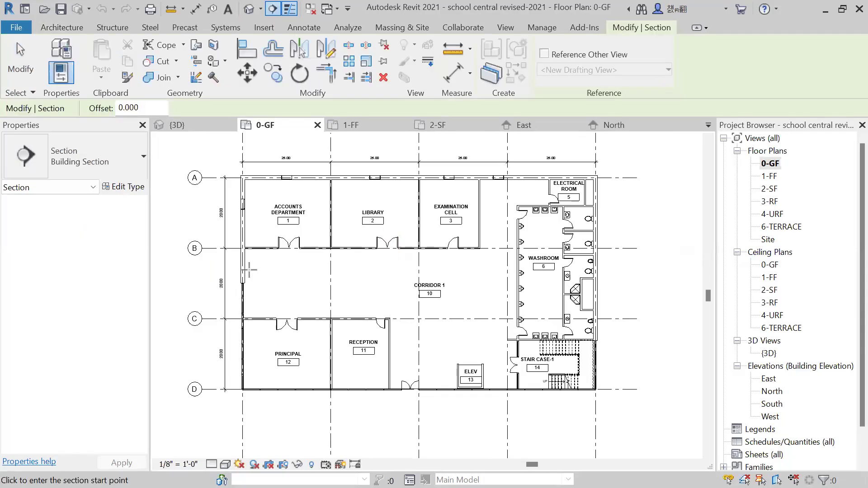
left_click(244, 270)
left_click(497, 270)
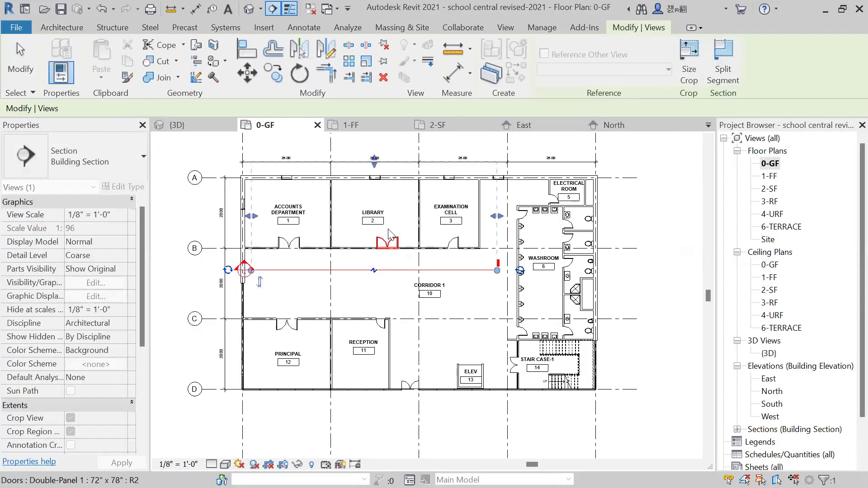
key("Escape")
left_click_drag(373, 199, 374, 198)
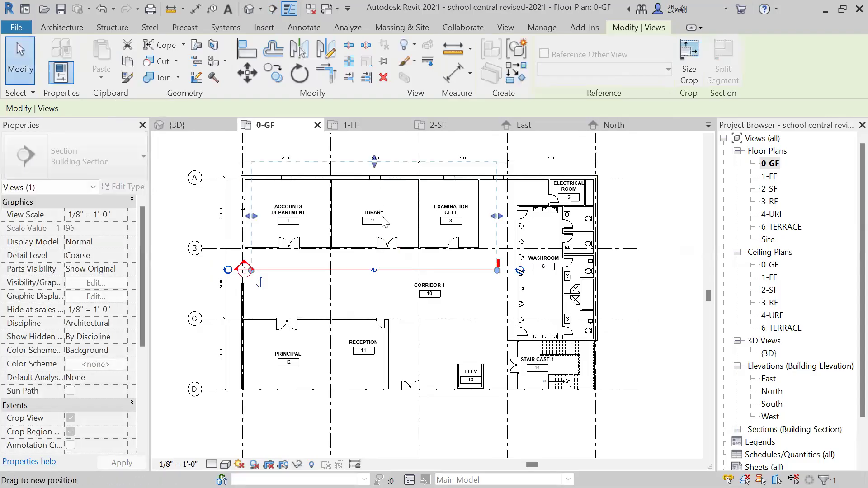
Go to the corridor section's view, lower the top edge of its crop region below the 3-RF level, and close the view.
right_click(325, 270)
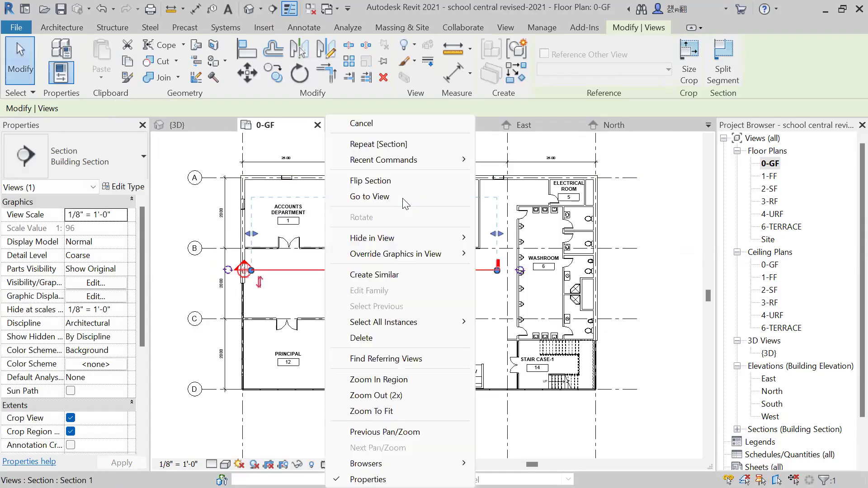
left_click(369, 196)
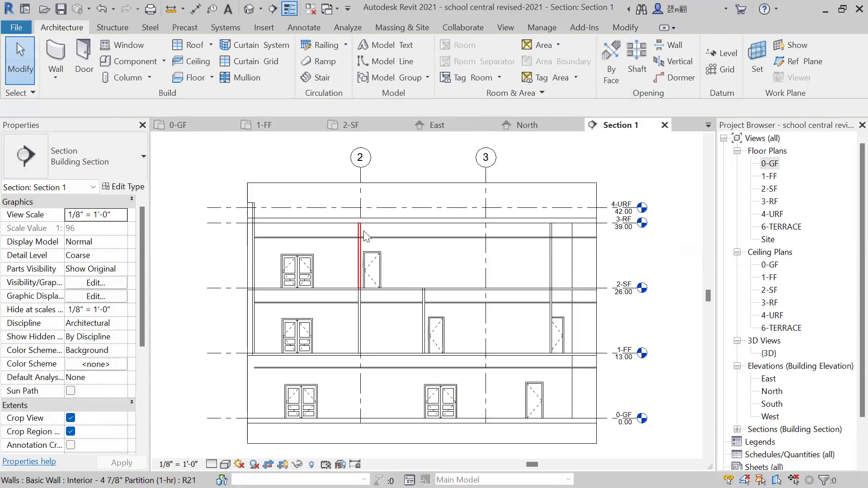
left_click(419, 183)
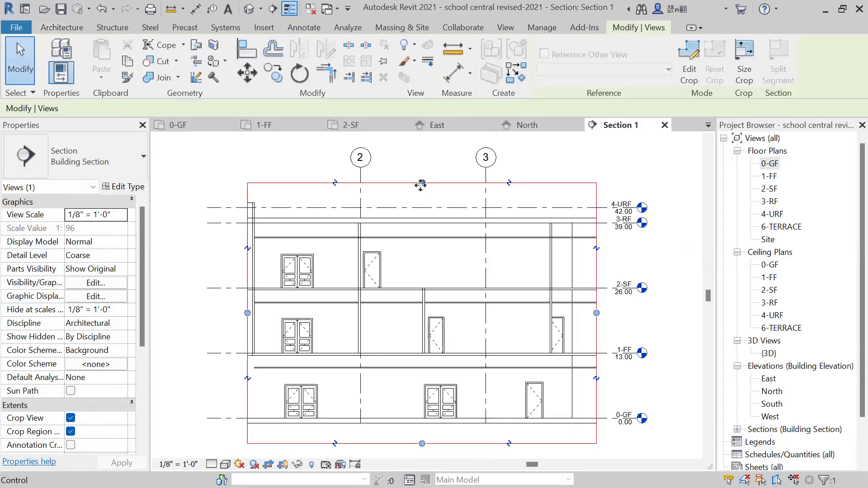
left_click_drag(421, 183, 417, 230)
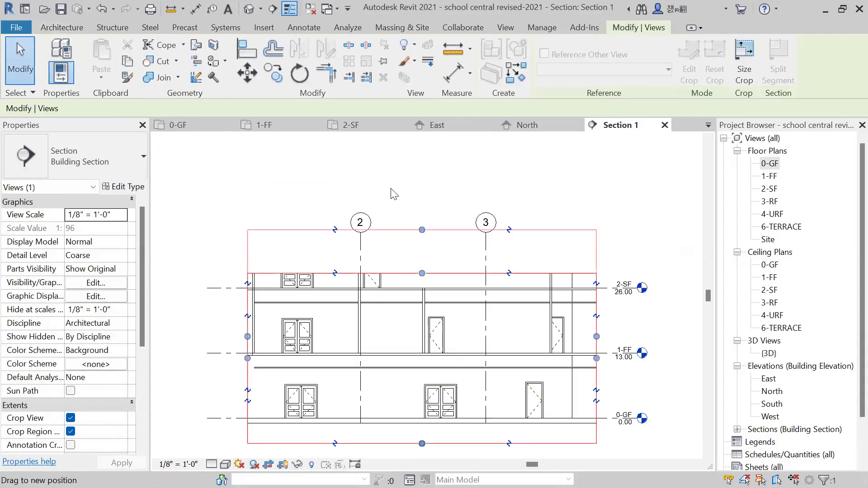
left_click(664, 125)
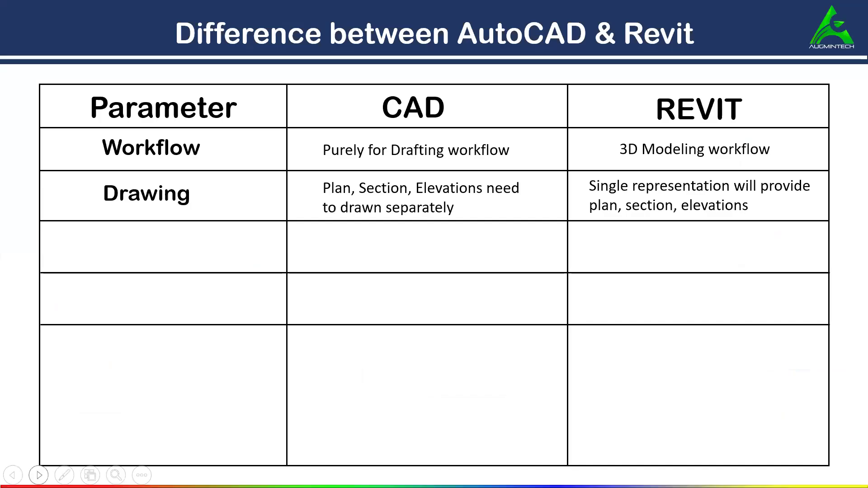
key("Right")
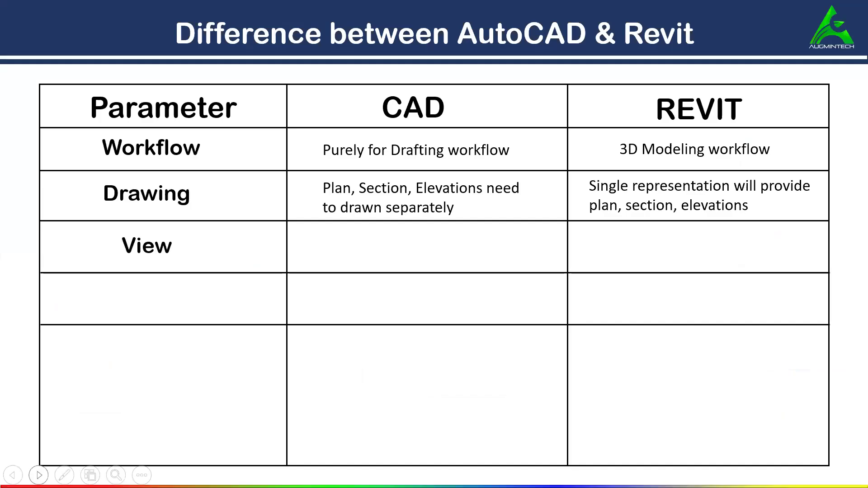
key("Right")
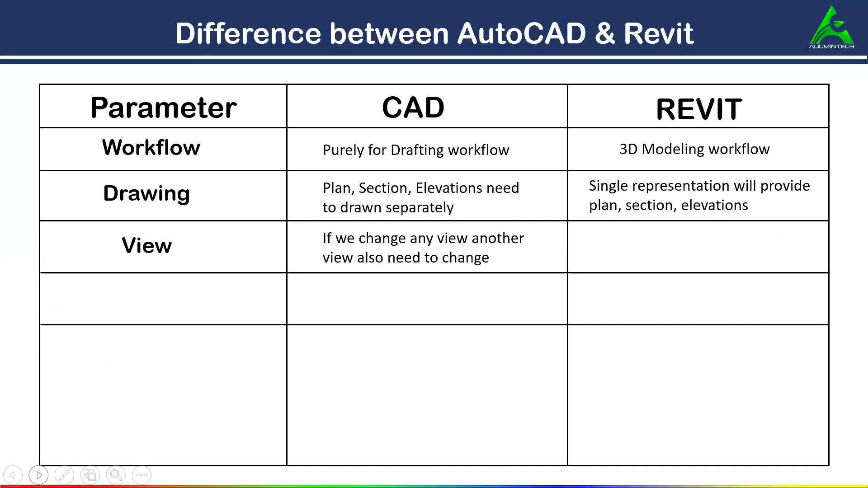
key("Right")
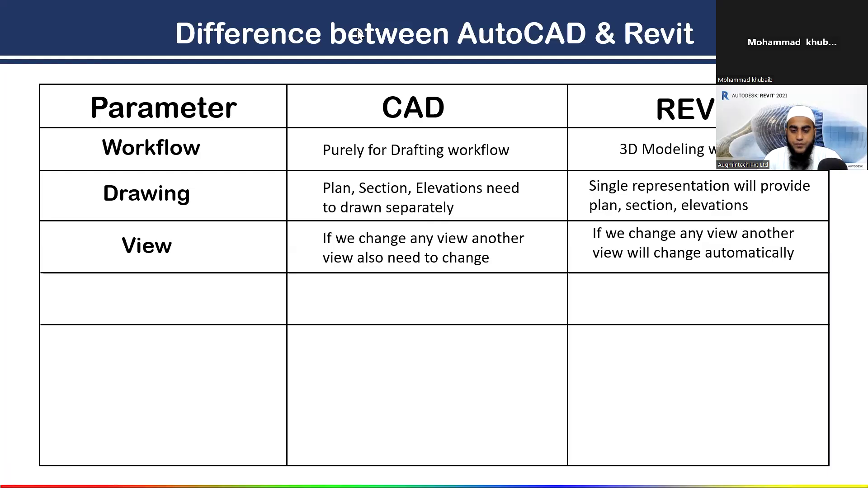
Switch back to Revit and delete the corridor doors of the Accounts Department, Library and Examination Cell in the 0-GF plan.
key("alt+Tab")
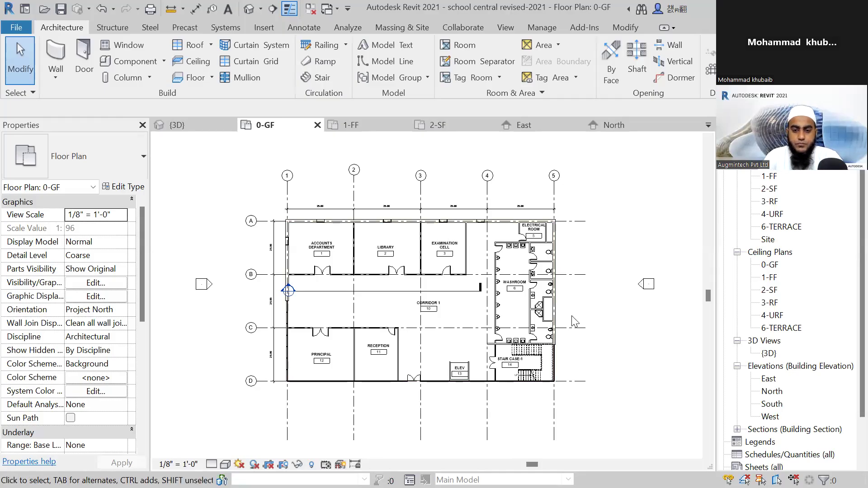
scroll(533, 310, "up", 1)
scroll(298, 271, "up", 1)
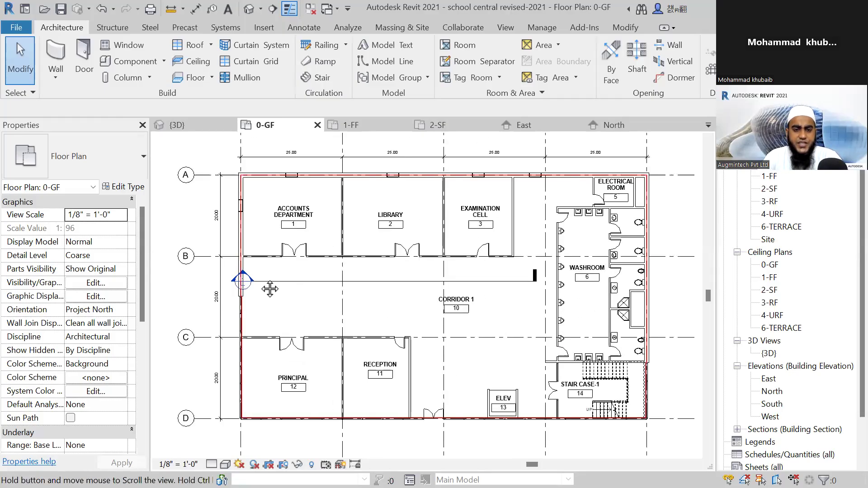
scroll(264, 274, "up", 1)
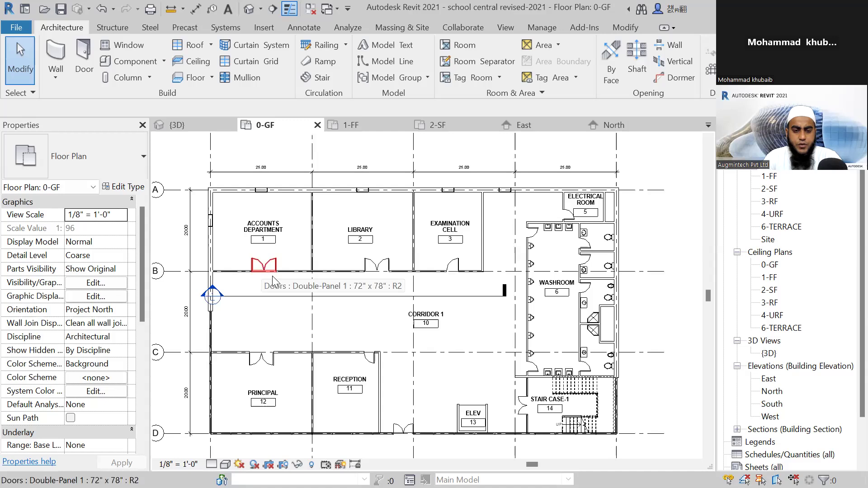
left_click(272, 275)
middle_click_drag(272, 281, 292, 279)
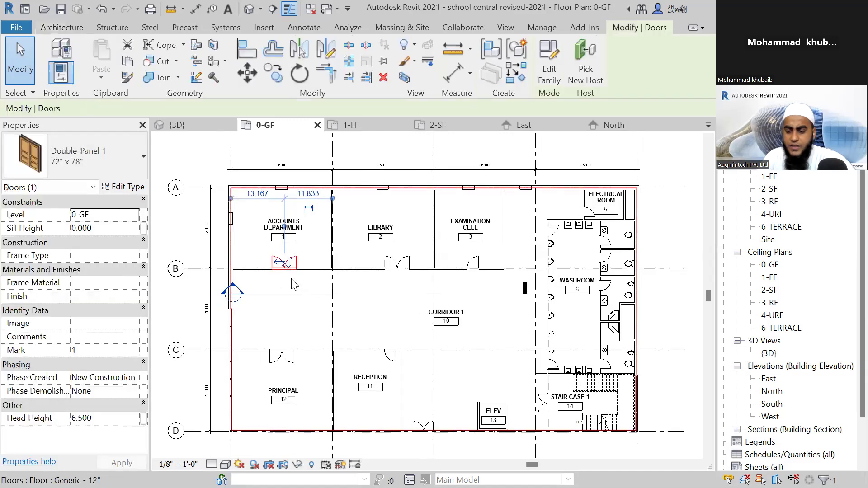
key("Escape")
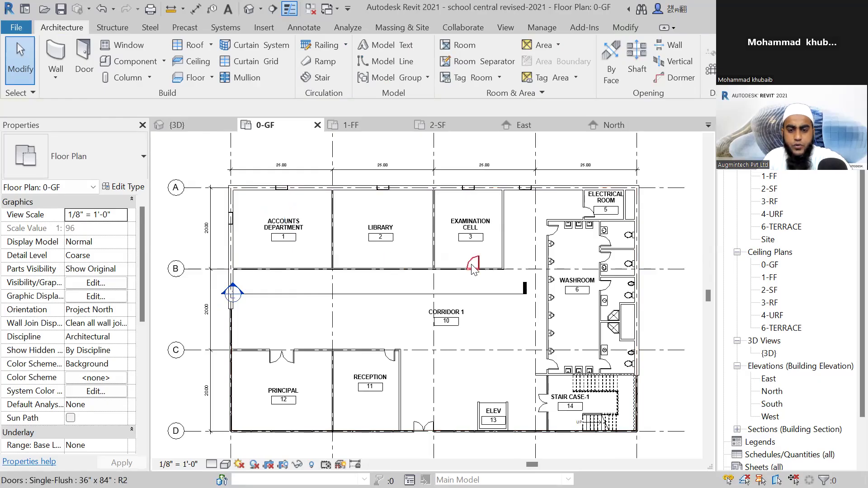
Go to the corridor section's view from the 0-GF plan, check the ground-floor corridor wall for its doors, and close the view.
left_click(309, 295)
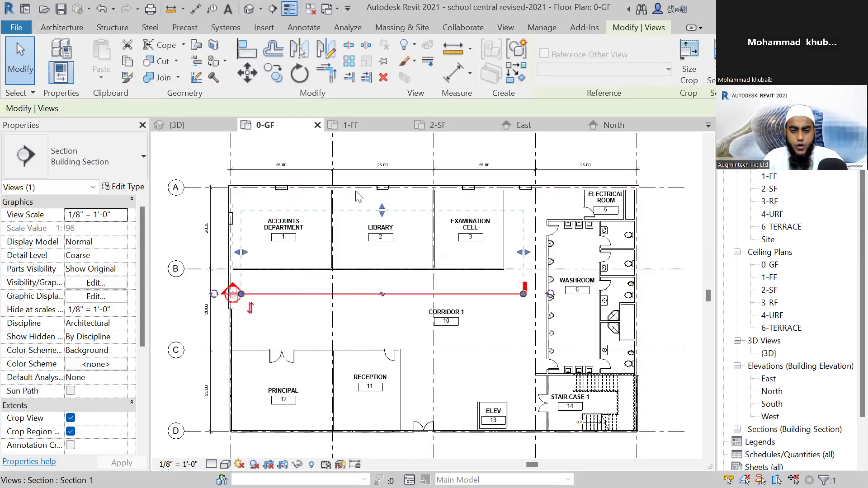
right_click(360, 201)
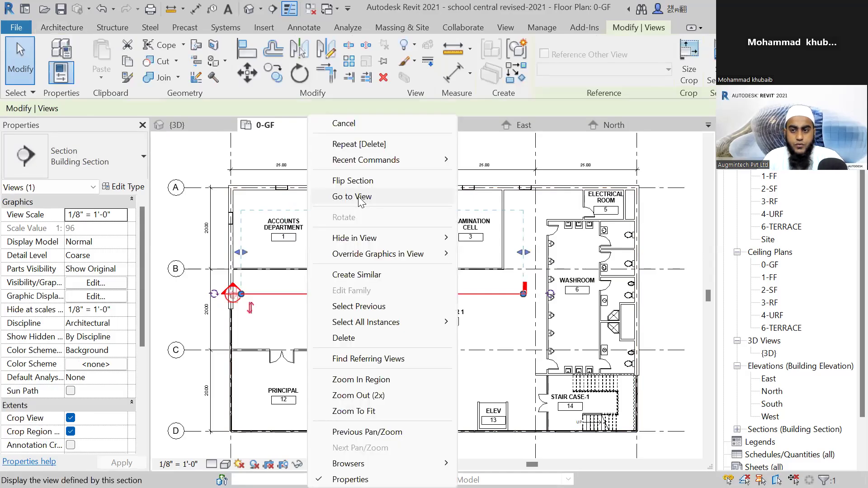
left_click(360, 198)
scroll(417, 195, "down", 1)
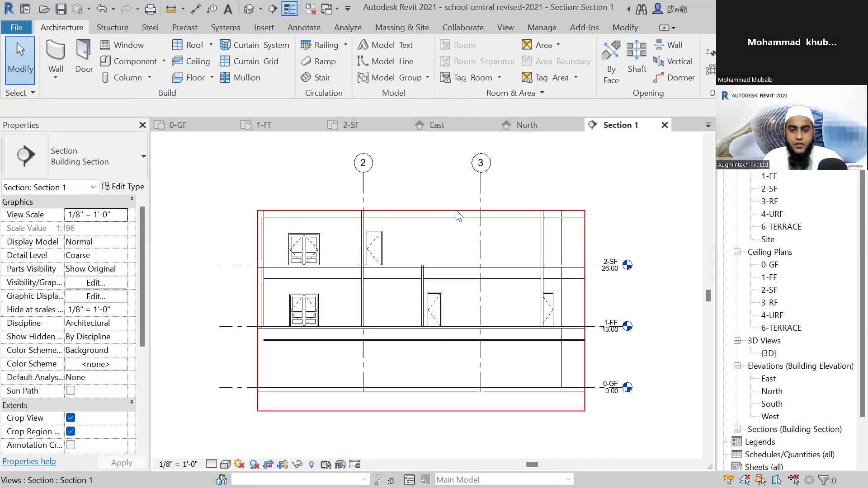
left_click(664, 125)
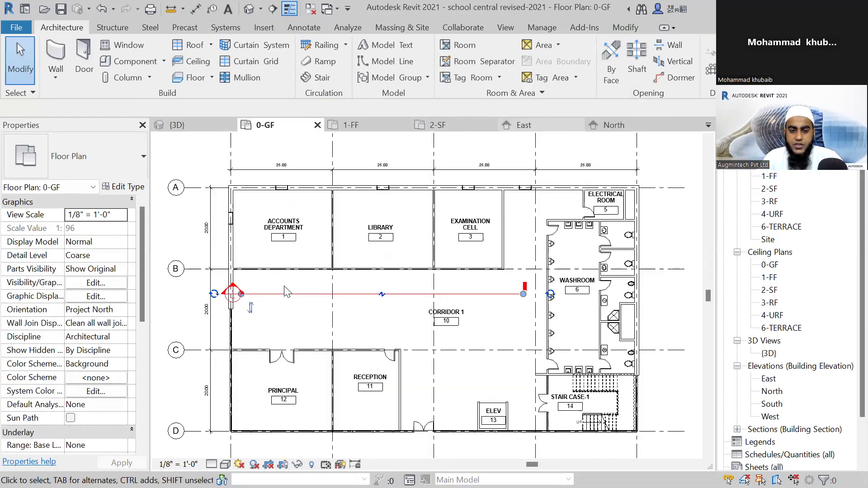
Undo the deletion of the Accounts Department, Library and Examination Cell corridor doors in the 0-GF plan.
key("Escape")
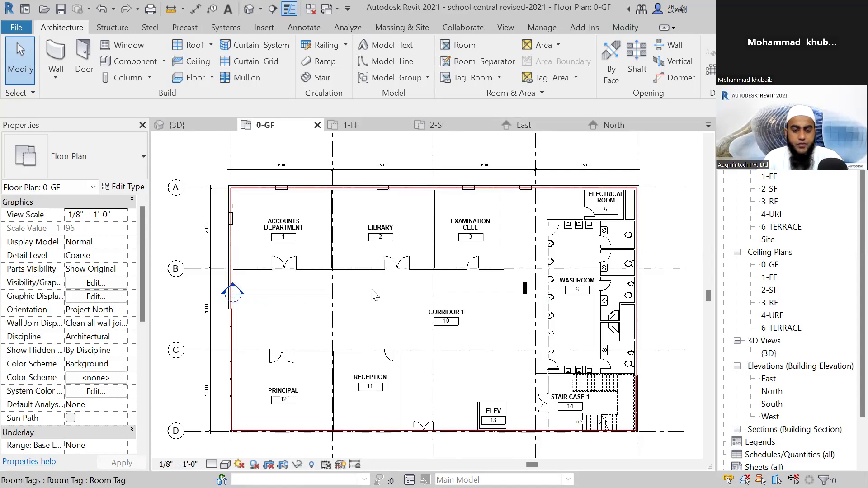
scroll(382, 300, "down", 1)
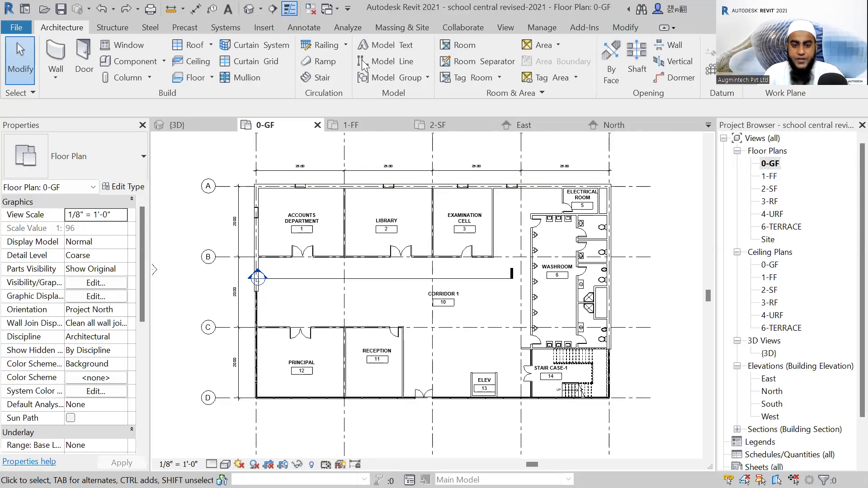
Switch to the AutoCAD and Revit comparison slideshow and reveal the CAD entry in the Tags row.
key("alt+Tab")
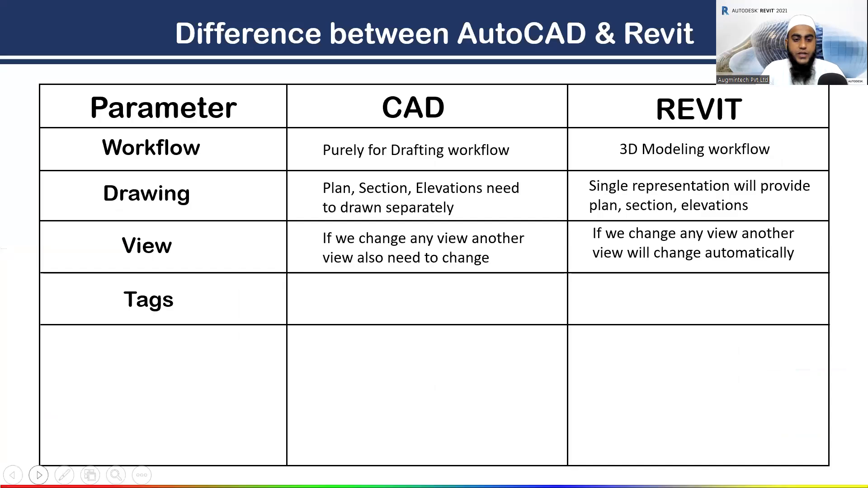
key("Right")
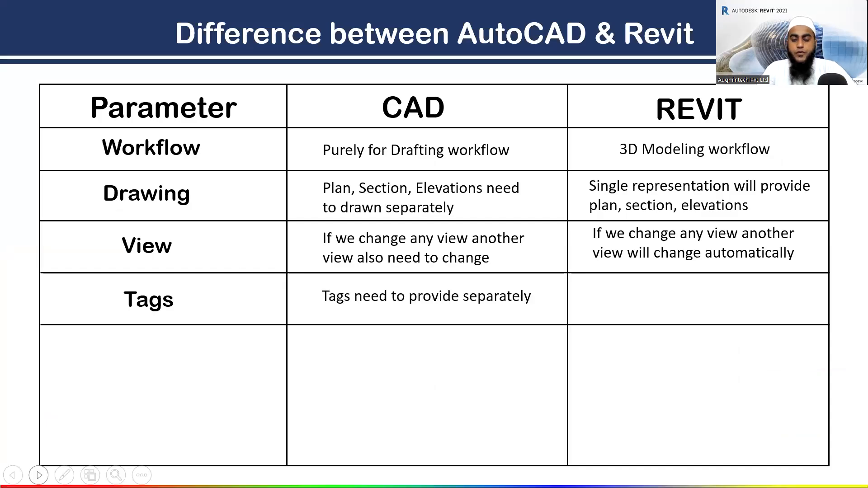
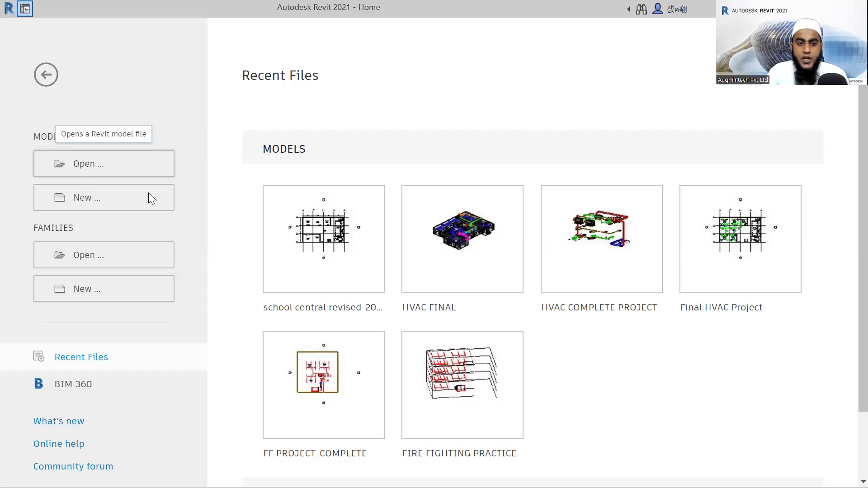
Create a new project from the Imperial-Architectural Template.
left_click(79, 200)
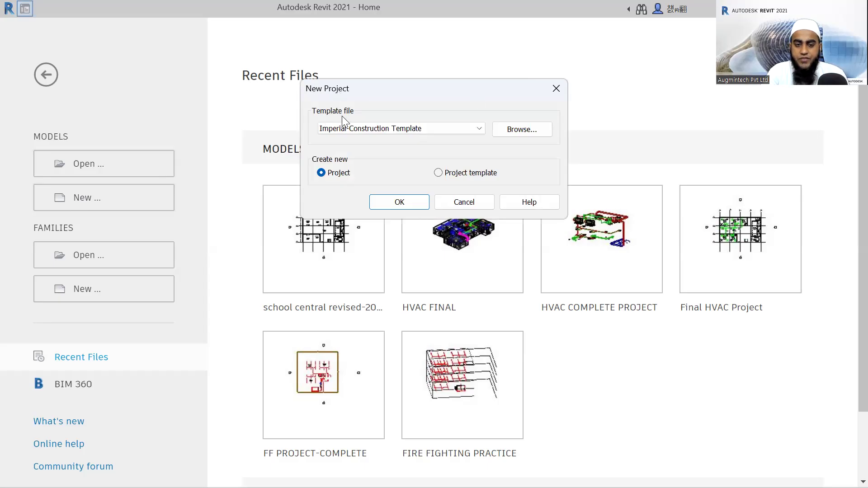
left_click(468, 129)
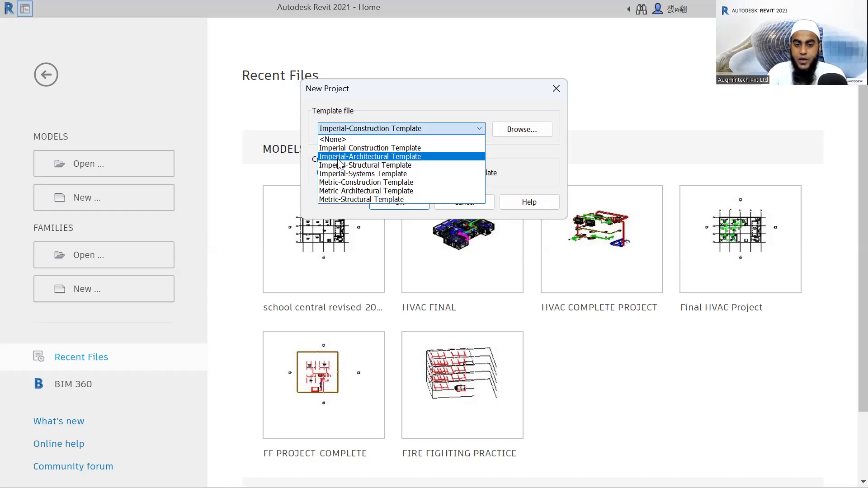
key("Up")
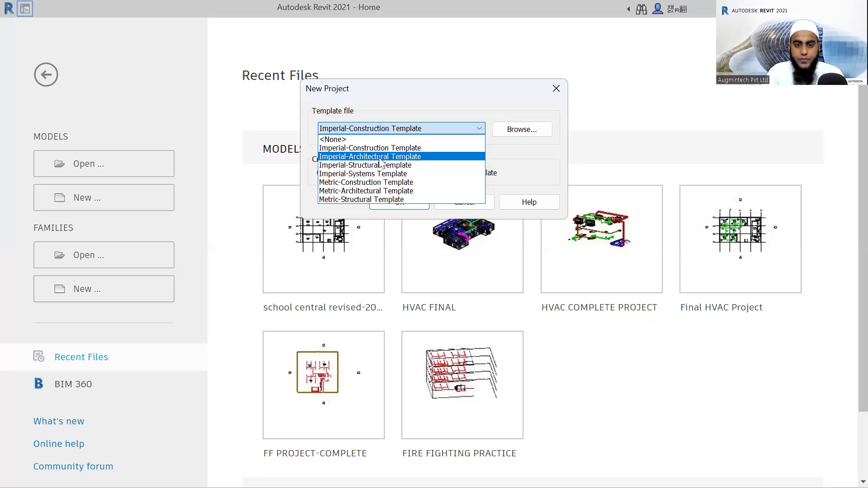
left_click(370, 166)
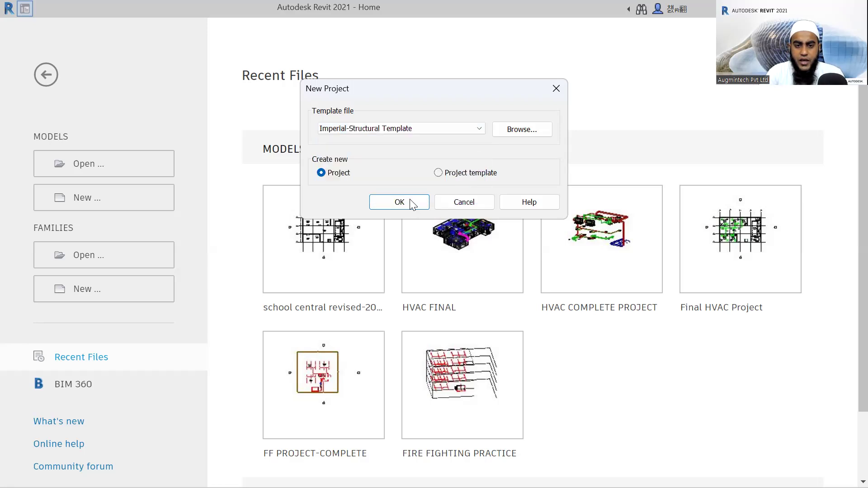
left_click(472, 127)
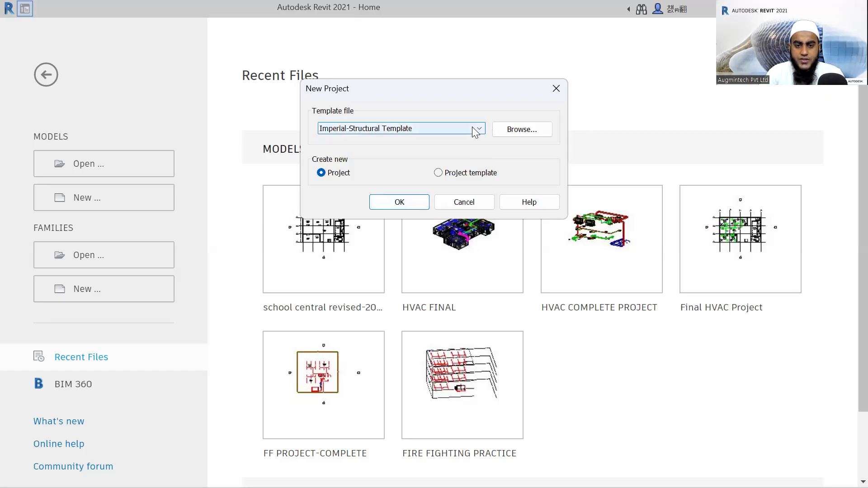
left_click(380, 155)
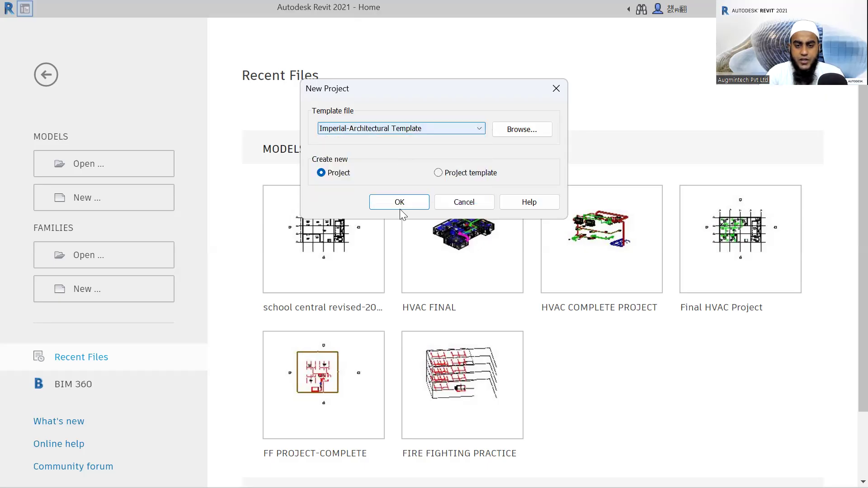
left_click(406, 204)
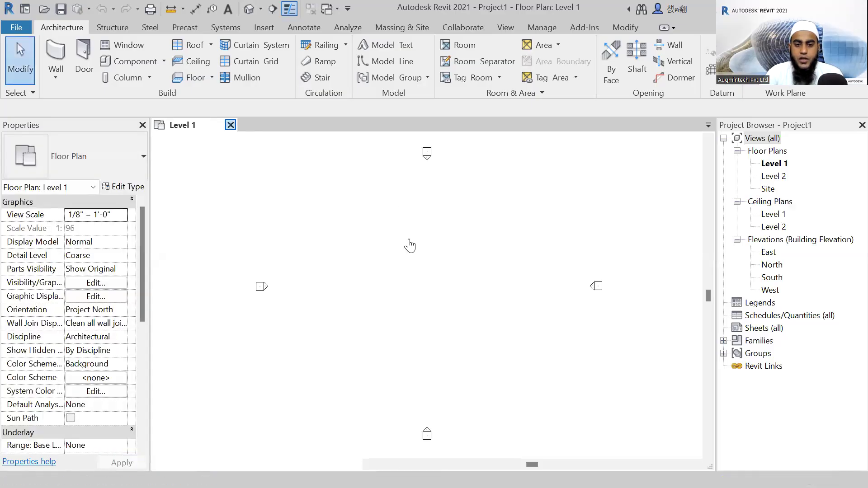
Return to the home screen, start another new project and browse for its template file.
key("ctrl+d")
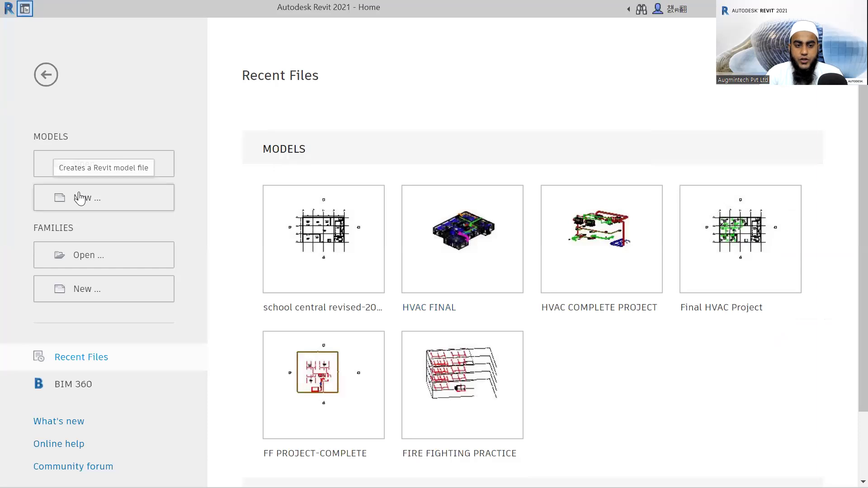
key("ctrl+n")
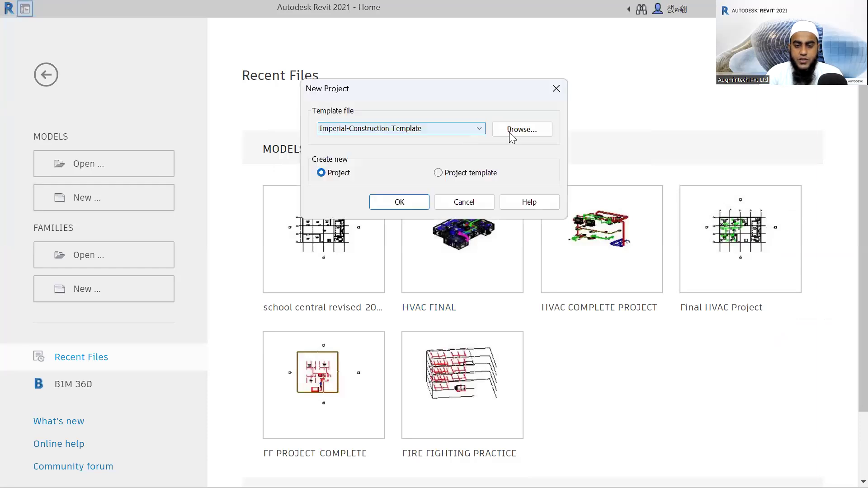
left_click(452, 129)
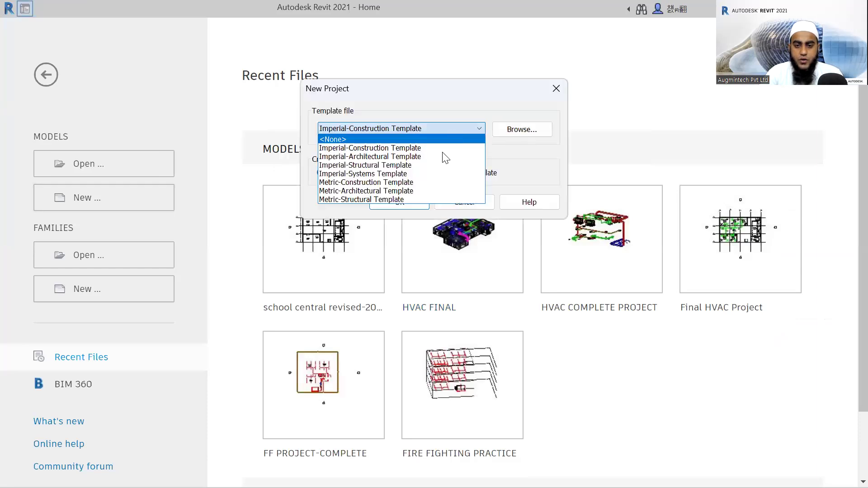
left_click(516, 131)
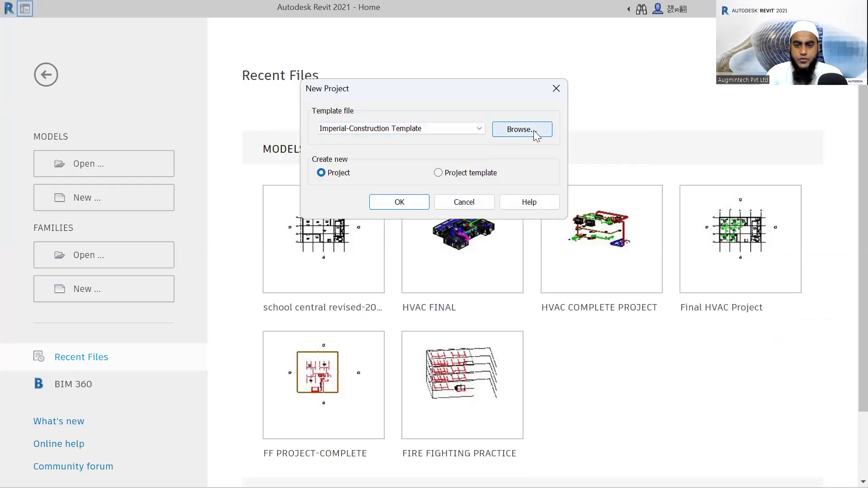
left_click(533, 131)
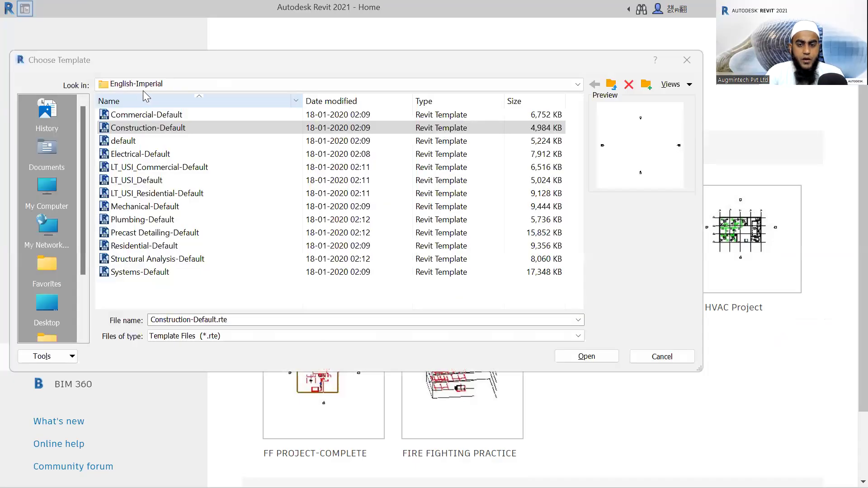
Look through the Templates folder and its English-Imperial subfolder, select the default template, and close the template selection.
left_click(614, 87)
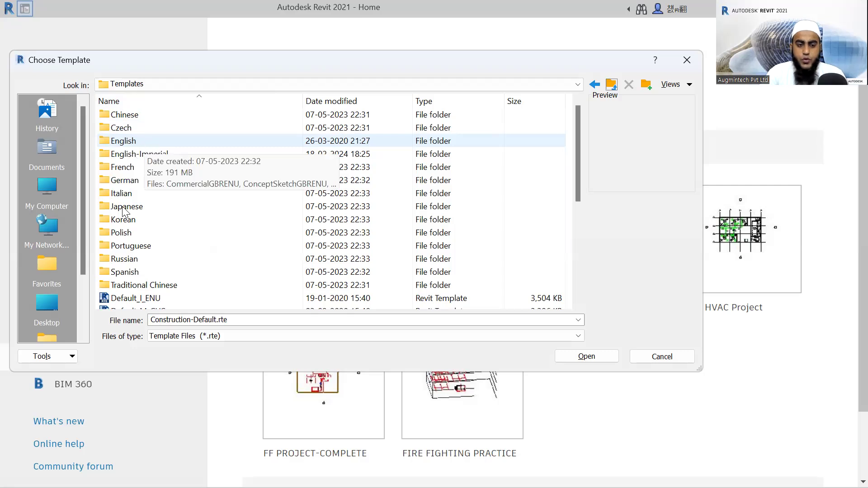
left_click(160, 157)
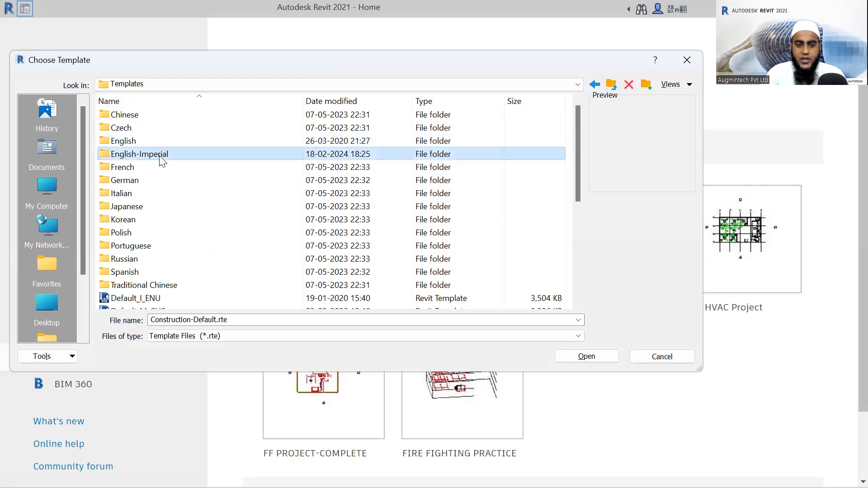
double_click(160, 155)
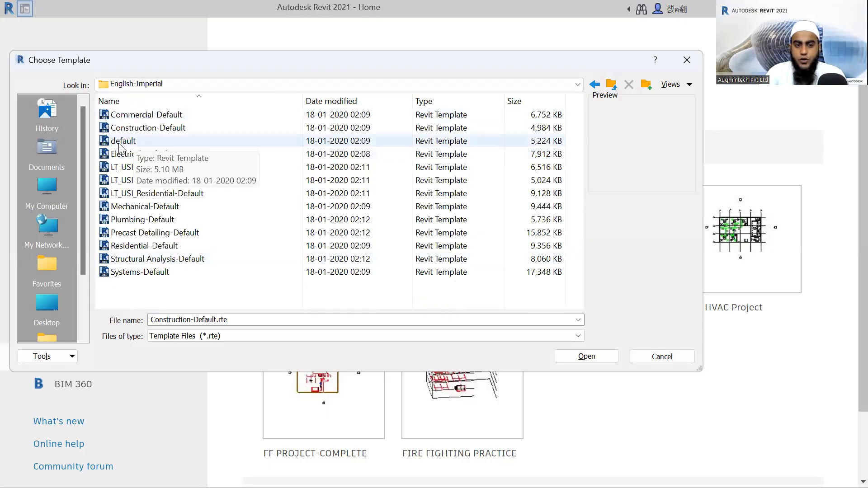
left_click(157, 143)
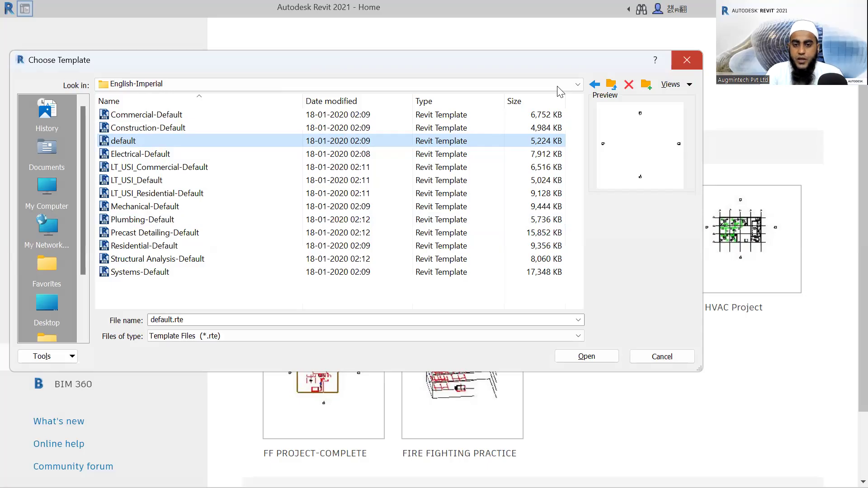
key("Escape")
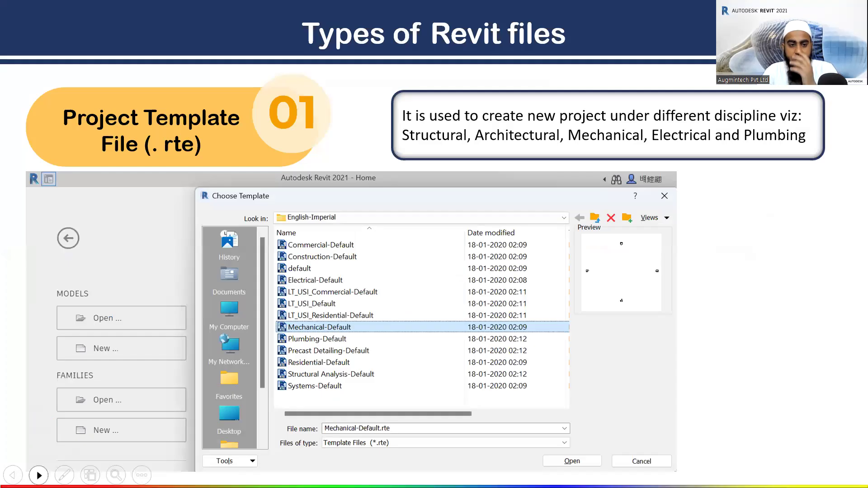
Advance the Types of Revit files slideshow to Project File (.rvt) and reveal its description and example images.
left_click(38, 475)
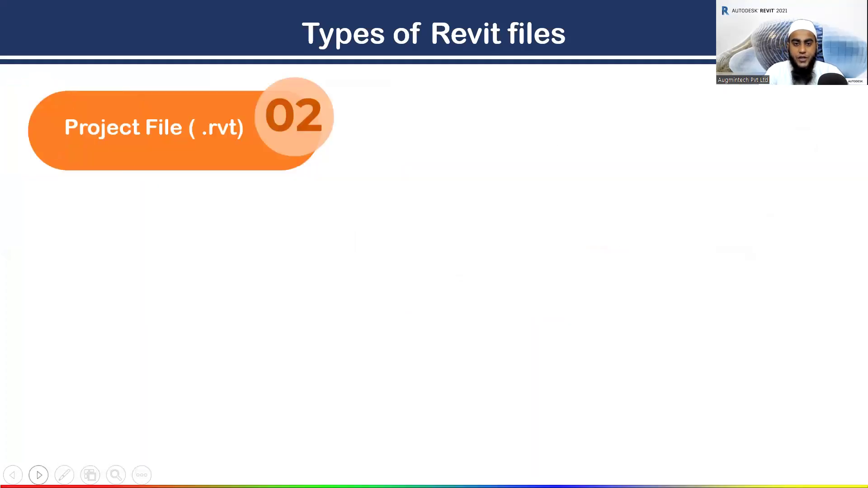
left_click(39, 475)
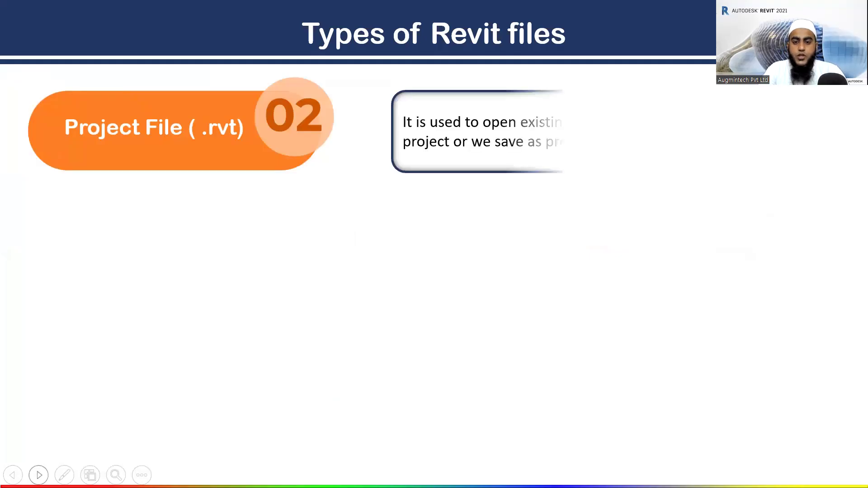
left_click(38, 475)
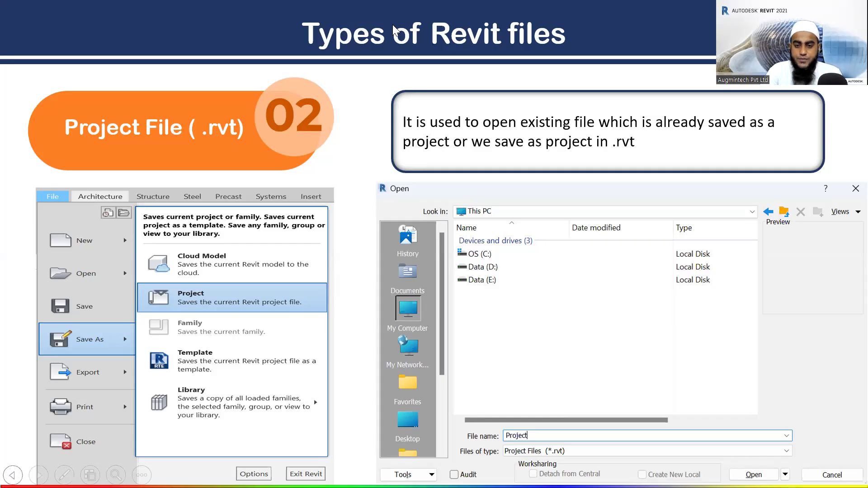
Switch back to Revit and create a new project from the default.rte template in the English-Imperial folder.
key("alt+Tab")
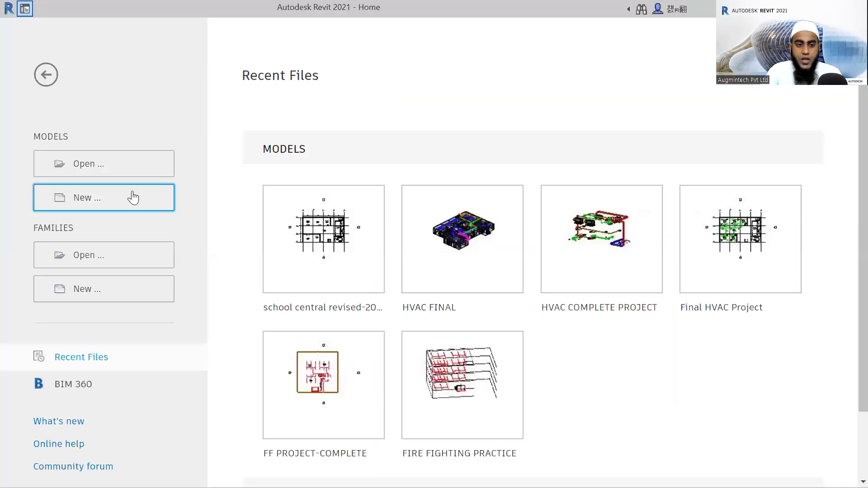
left_click(96, 200)
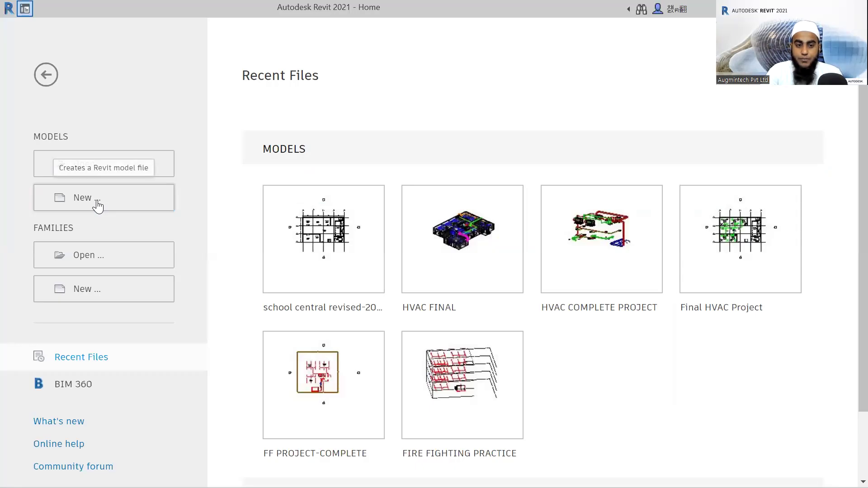
left_click(522, 130)
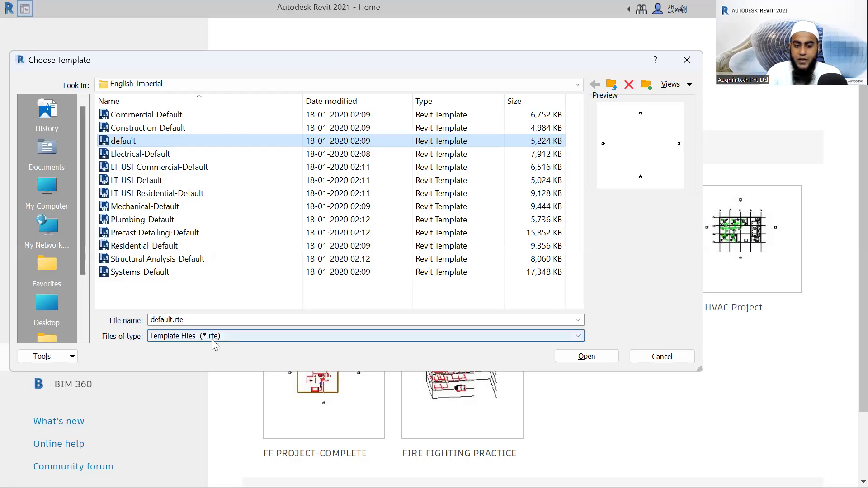
left_click(586, 356)
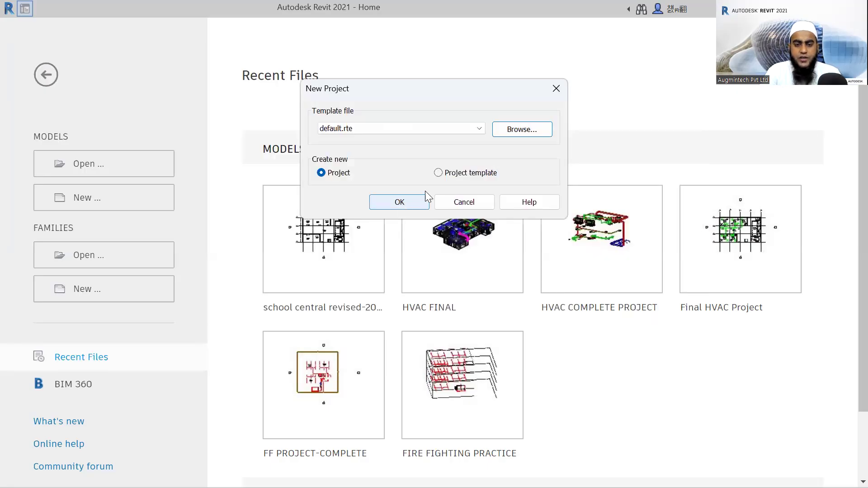
left_click(425, 195)
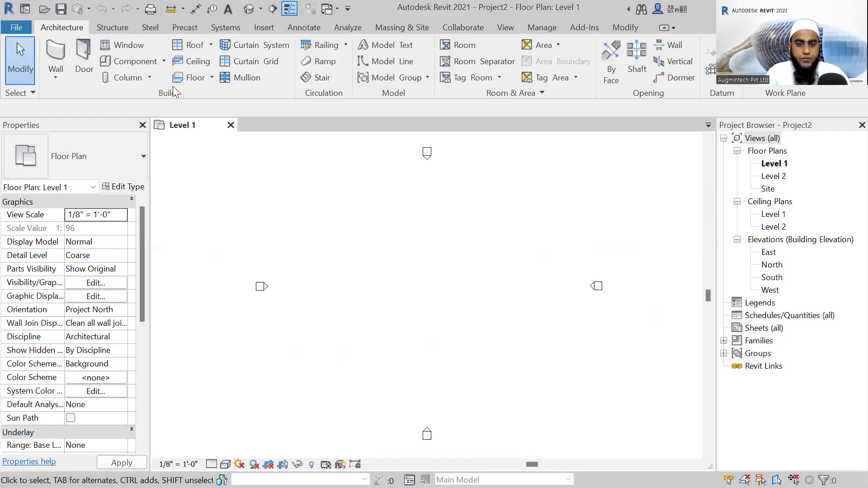
Draw a rectangle of Generic - 8" architectural walls about 36' by 28' on Level 1, with their height up to Level 2.
middle_click_drag(438, 255, 425, 258)
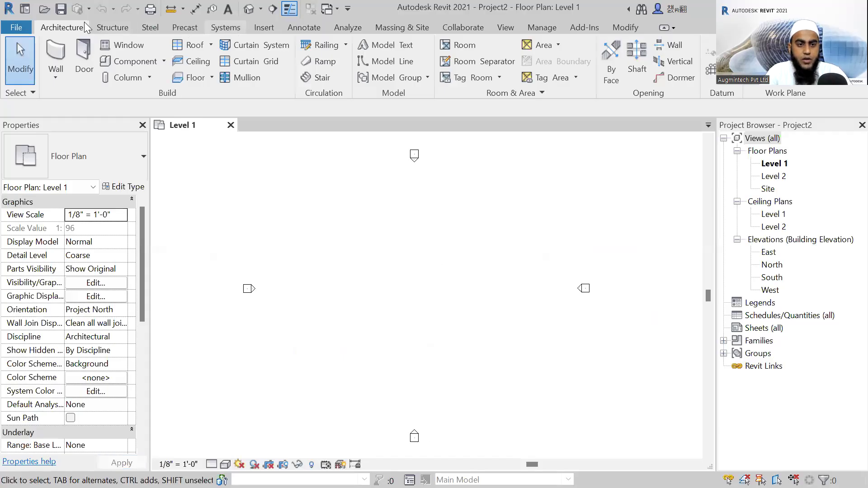
left_click(57, 76)
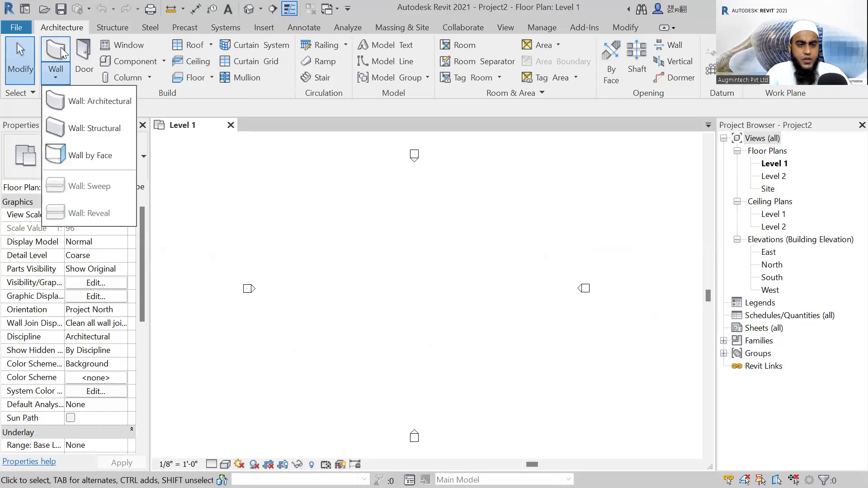
left_click(61, 48)
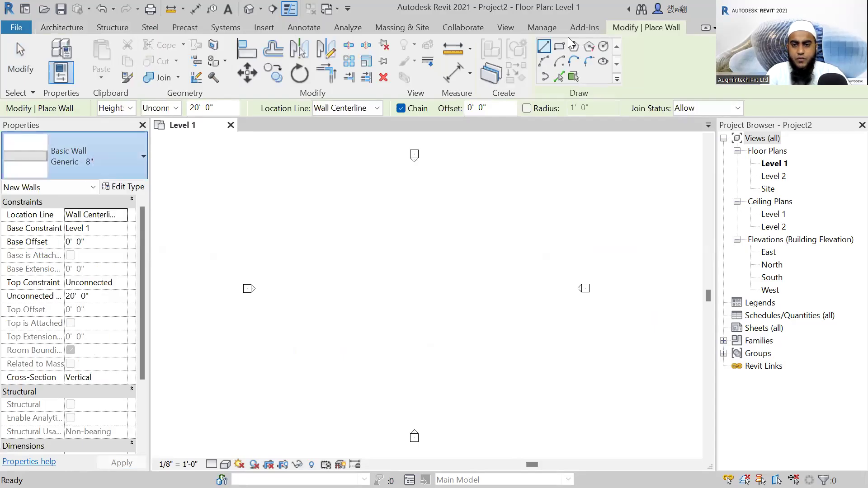
left_click(561, 47)
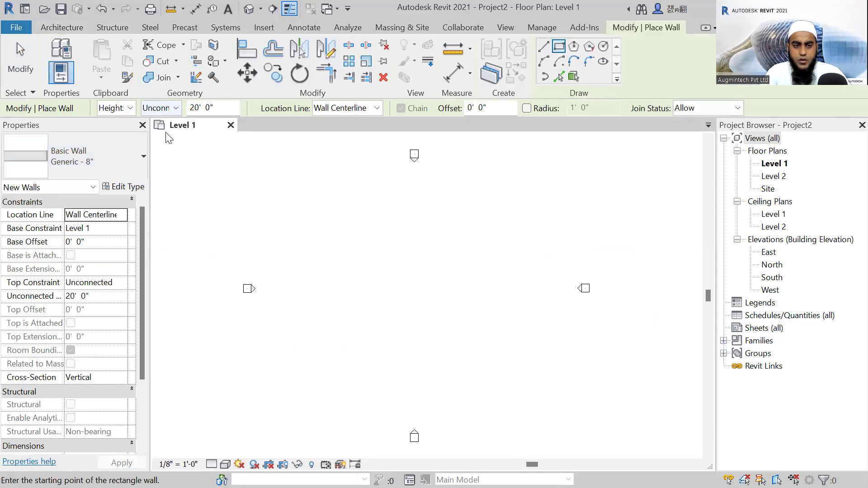
left_click(357, 213)
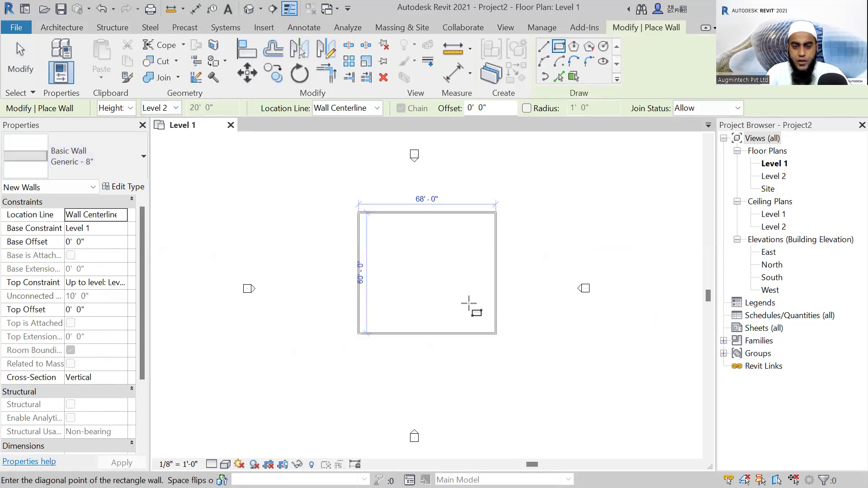
scroll(410, 258, "up", 2)
left_click(432, 269)
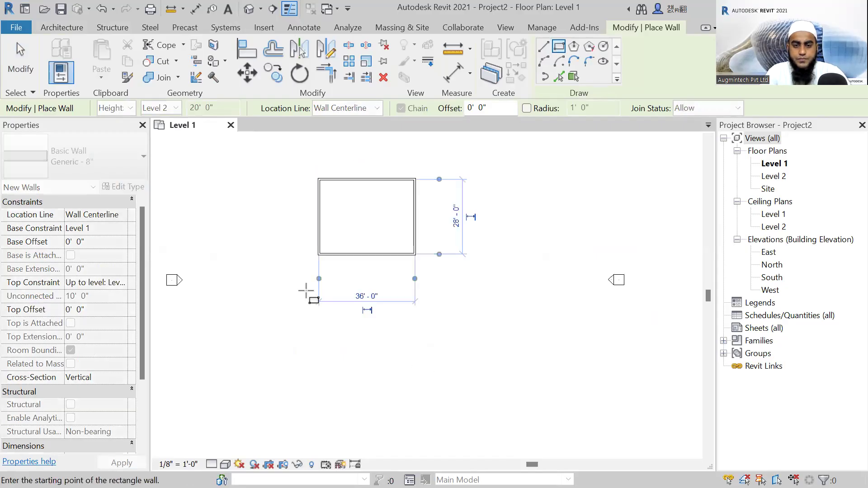
key("Escape")
key("Escape")
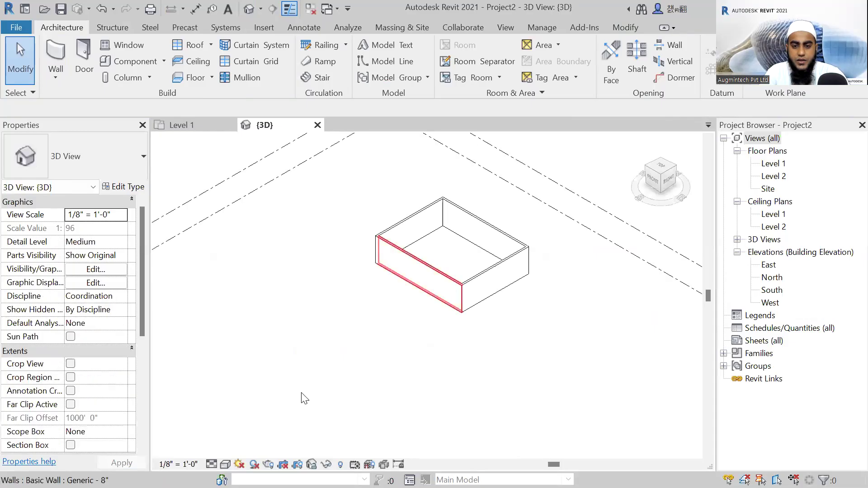
Show the walls in the default 3D view with the Shaded visual style and view them from another angle.
left_click(225, 464)
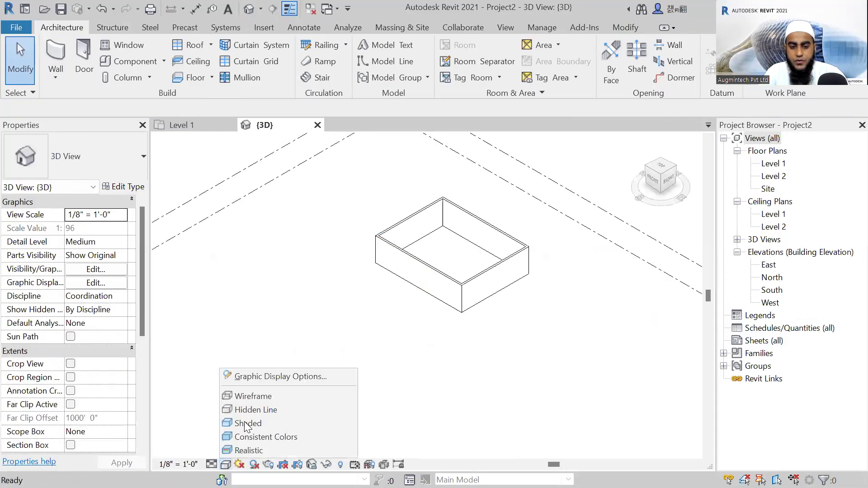
scroll(498, 256, "up", 3)
mouse_move(347, 388)
middle_mouse_down("shift")
mouse_move(411, 296)
mouse_move(357, 297)
mouse_move(341, 373)
middle_mouse_up("shift")
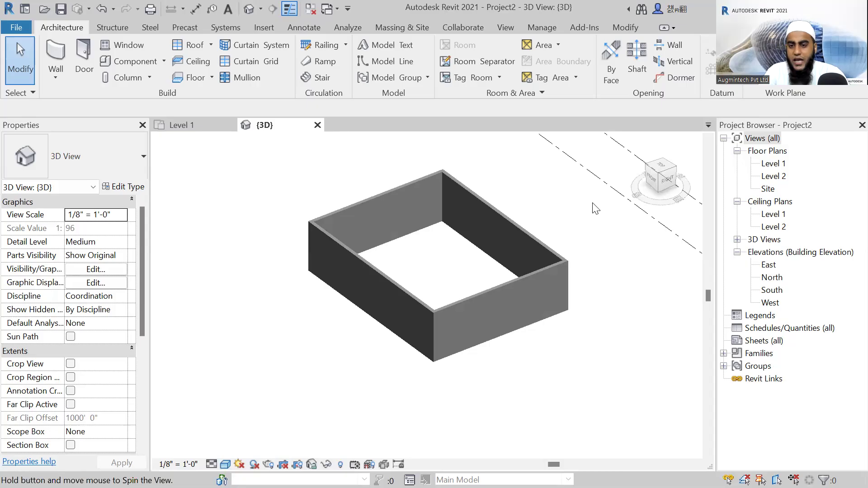
middle_click_drag(553, 225, 558, 238)
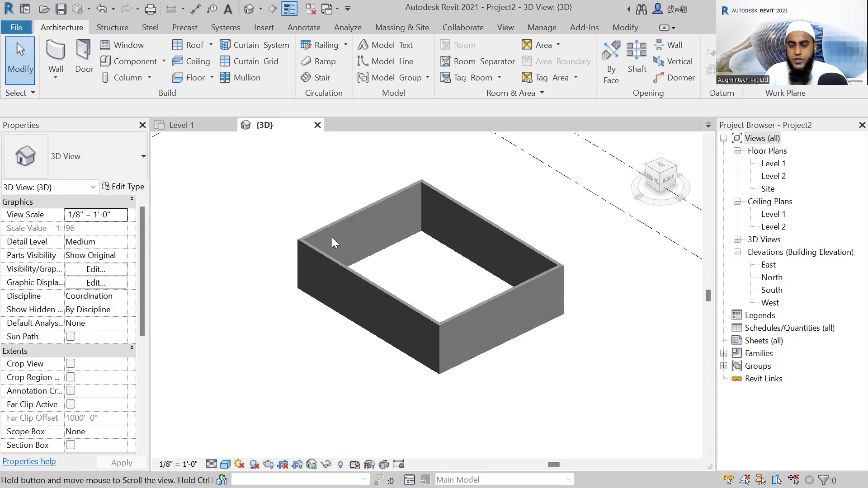
Open the Save As dialog for the current project to examine the Project Files (*.rvt) type, and close it without saving.
middle_click_drag(285, 251, 247, 268)
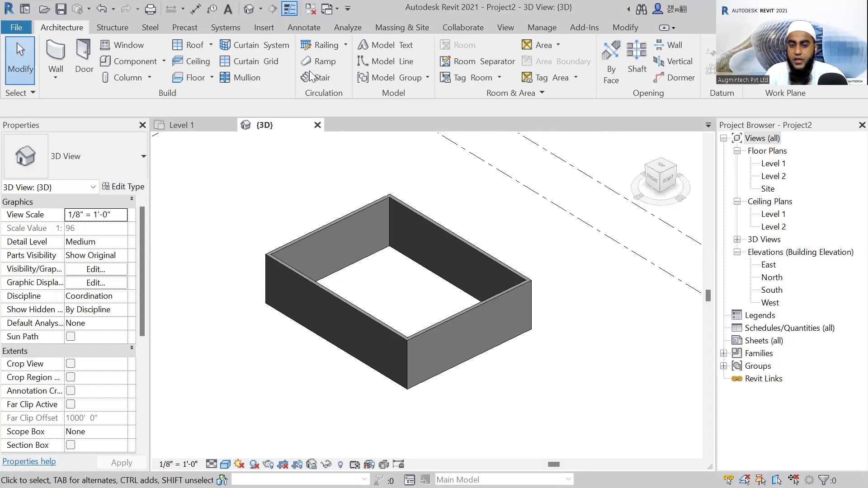
middle_click_drag(359, 243, 369, 249)
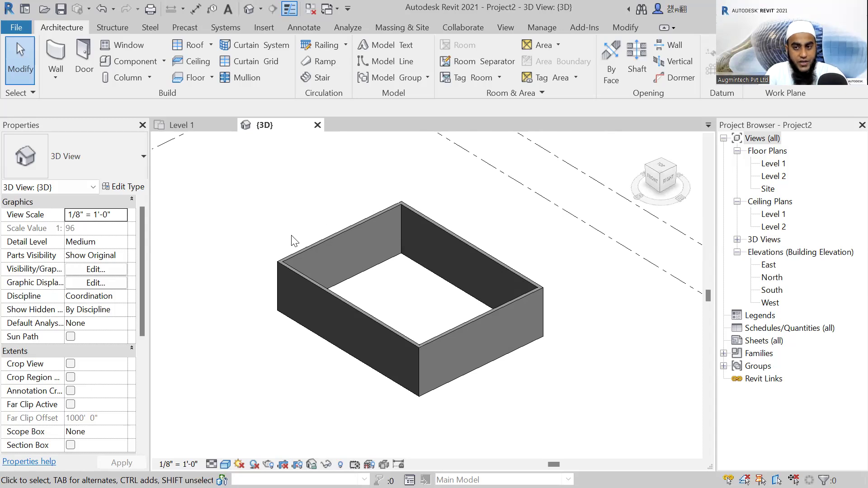
left_click(17, 28)
mouse_move(46, 206)
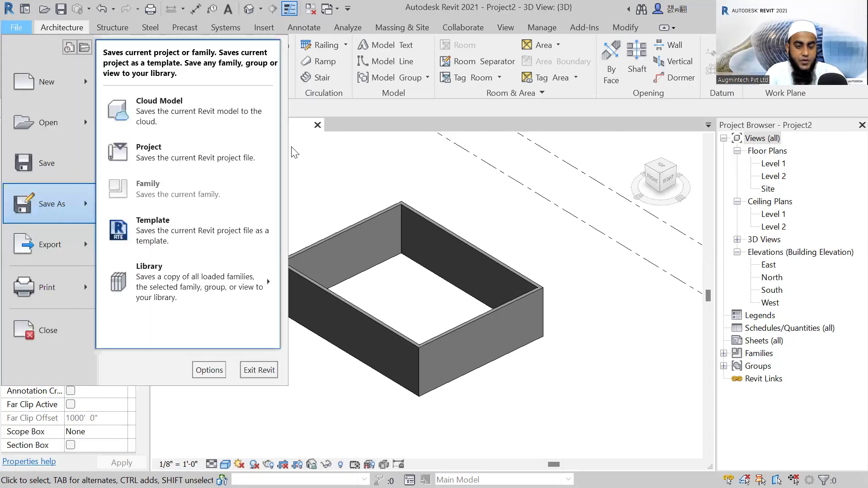
left_click(175, 165)
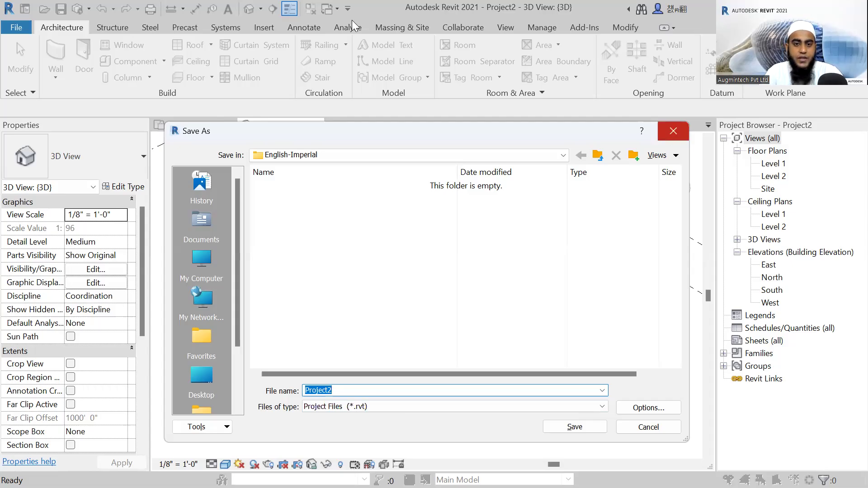
key("Escape")
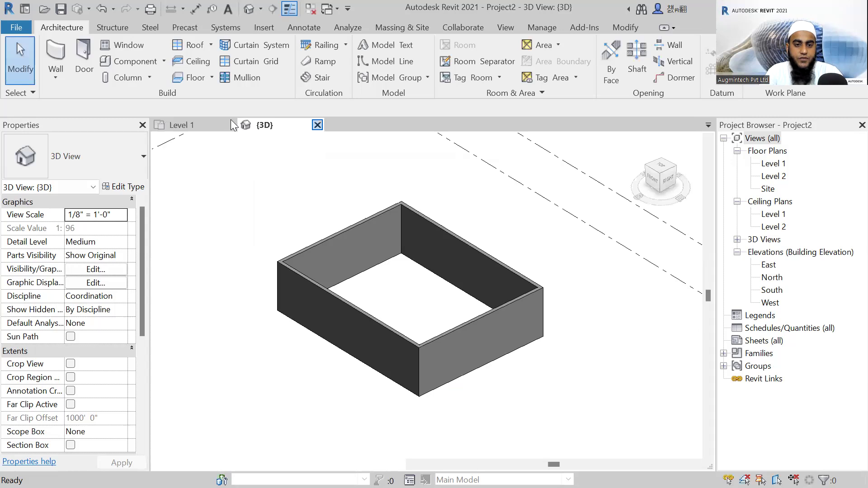
Switch to the Types of Revit files slideshow in PowerPoint and advance it to the Family Template File (.rft) heading.
left_click(230, 125)
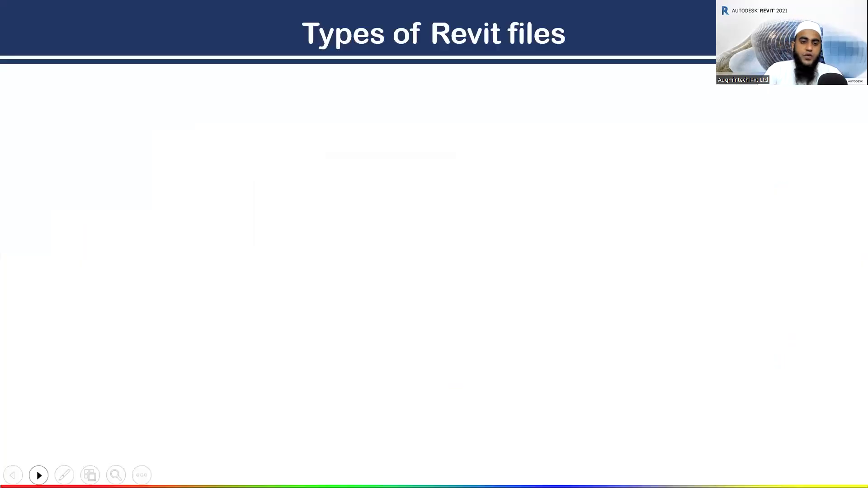
left_click(38, 475)
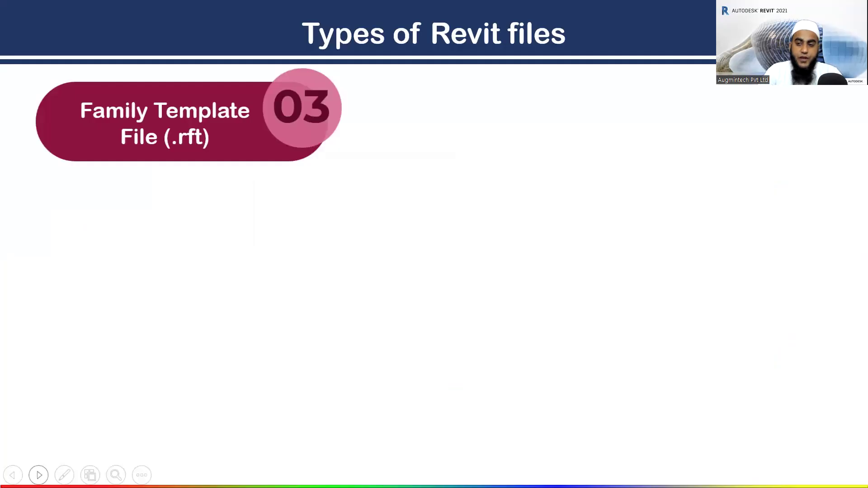
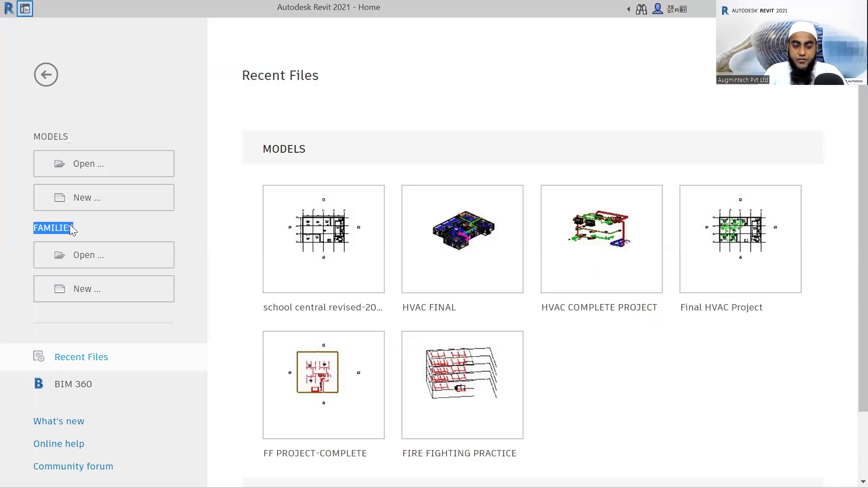
Create a new family from the Generic Model.rft template in the English-Imperial family templates folder.
left_click(90, 296)
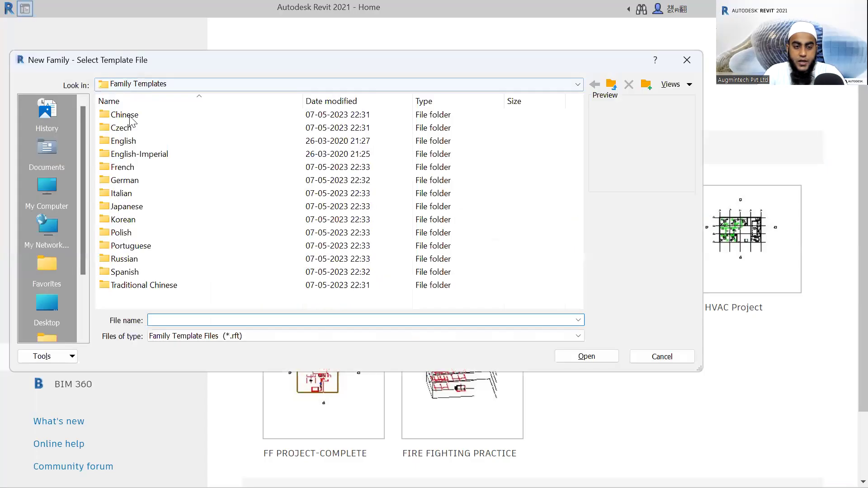
double_click(136, 156)
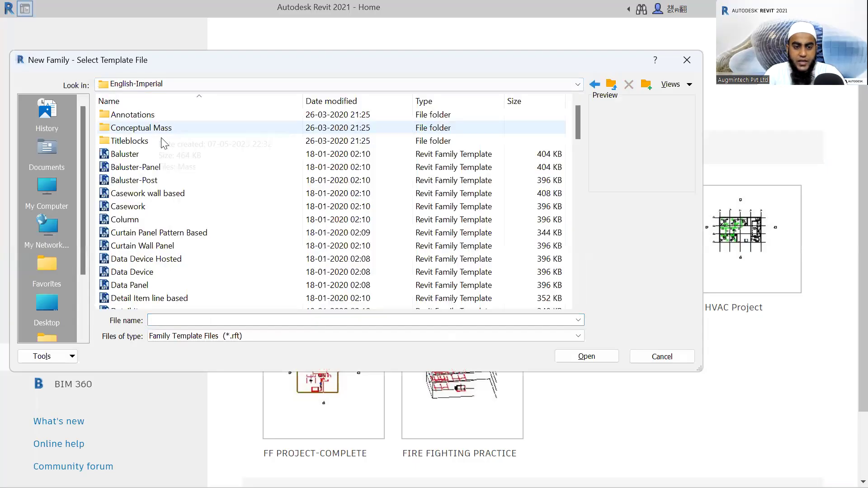
scroll(165, 149, "down", 4)
scroll(166, 155, "down", 5)
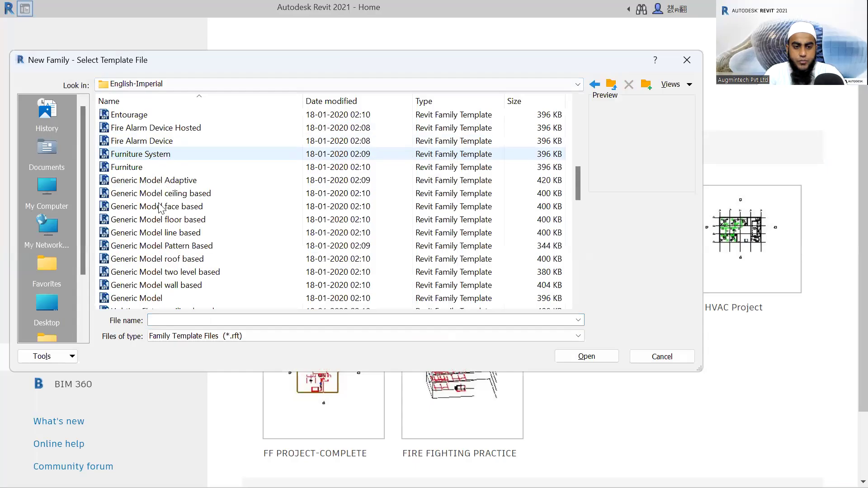
scroll(188, 210, "down", 2)
left_click(189, 219)
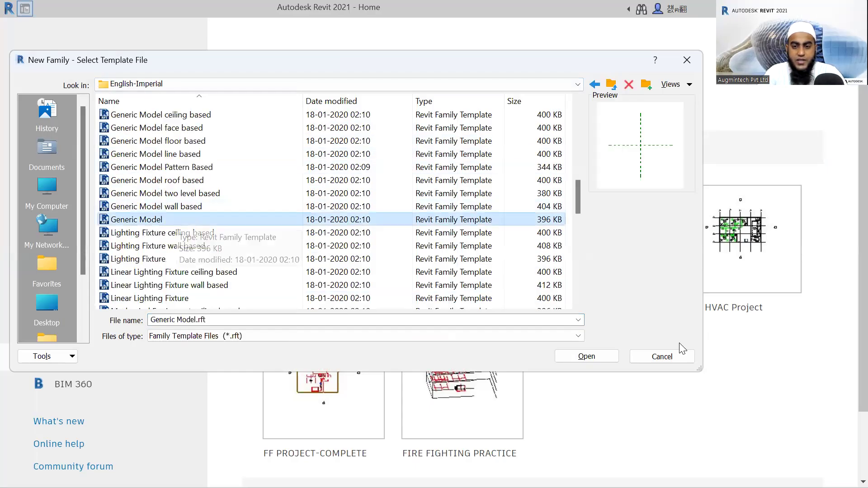
left_click(587, 357)
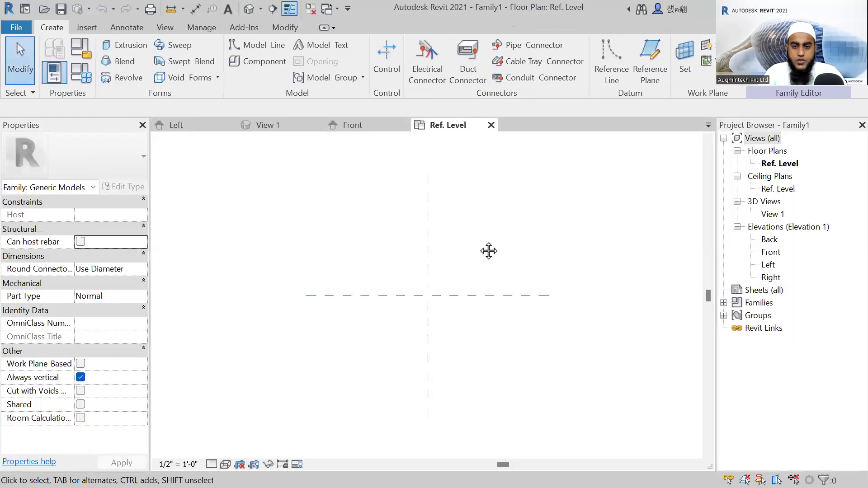
middle_click_drag(489, 251, 478, 250)
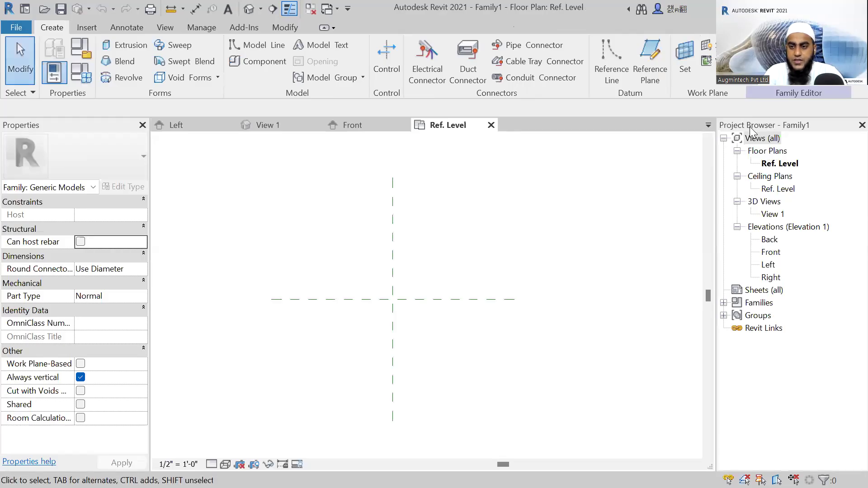
left_click(782, 167)
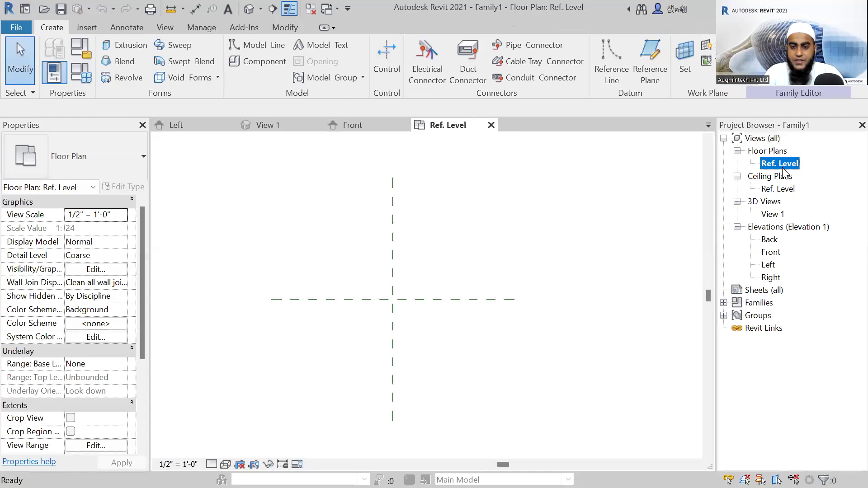
left_click(324, 240)
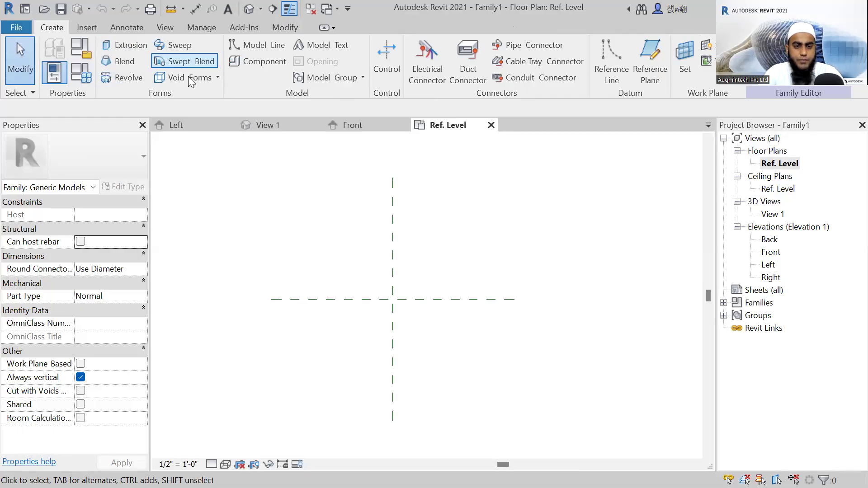
left_click(217, 76)
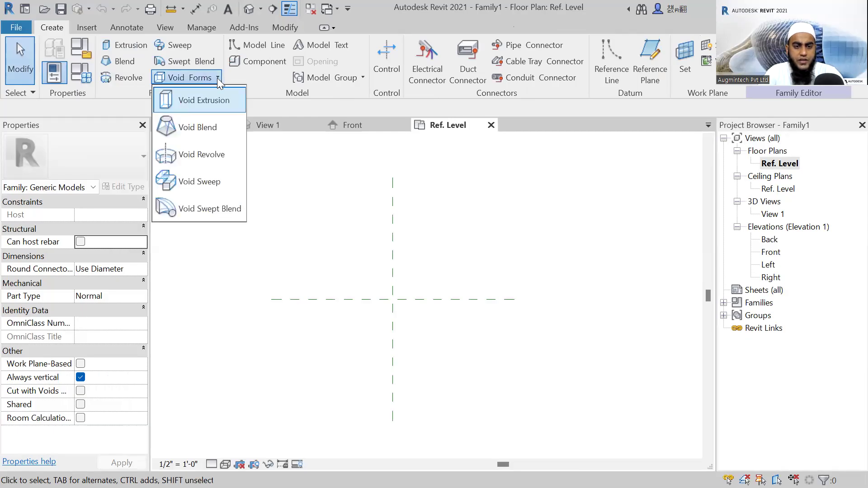
left_click(228, 222)
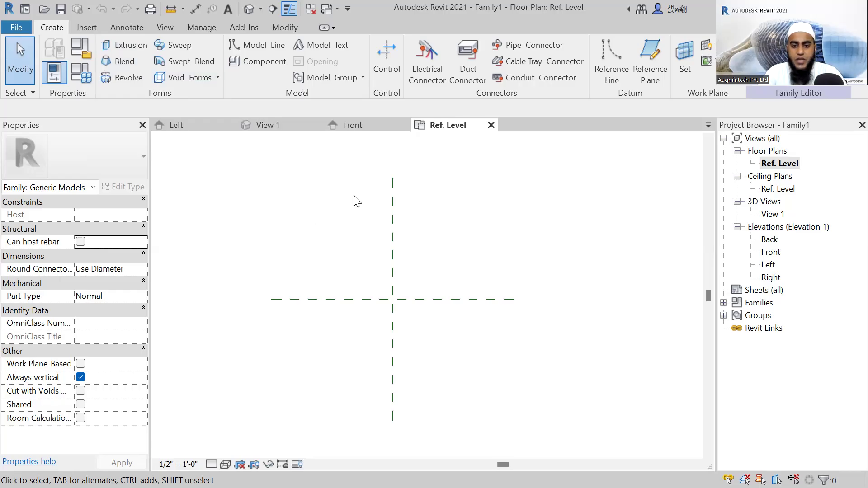
middle_click_drag(327, 230, 393, 232)
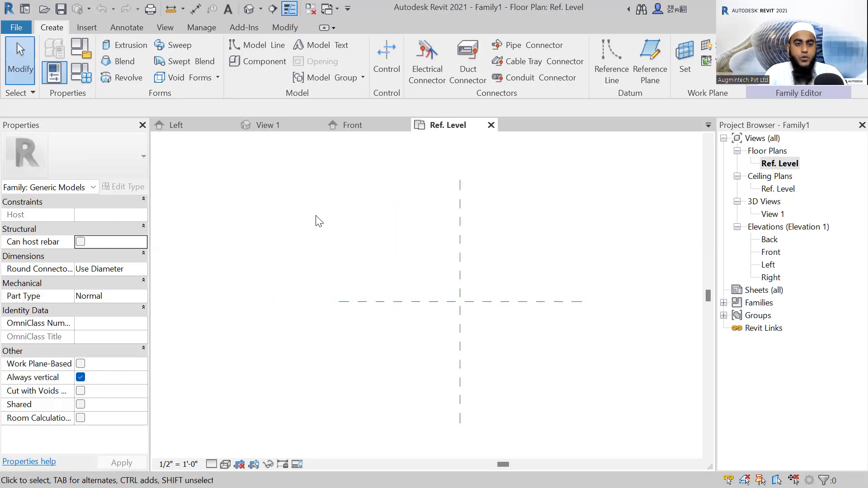
Start a solid extrusion with an Extrusion End of 4" and sketch a rectangle about 4'-11" by 2'-8" on Ref. Level.
left_click(118, 44)
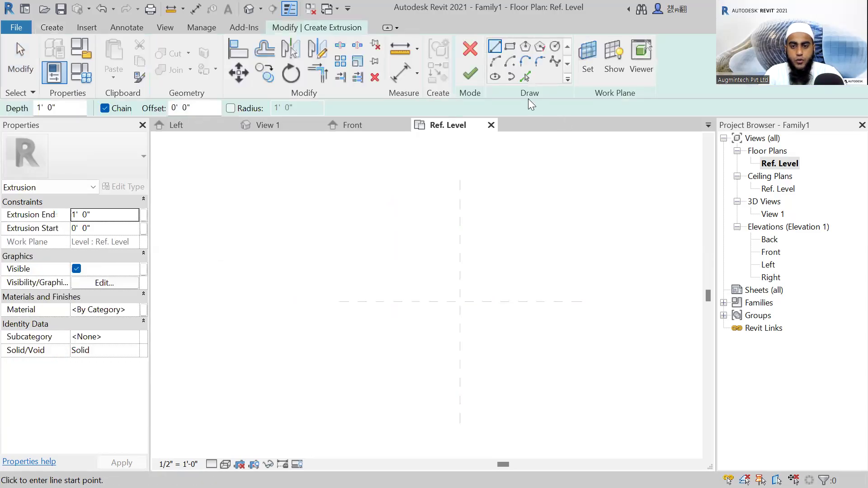
left_click(513, 49)
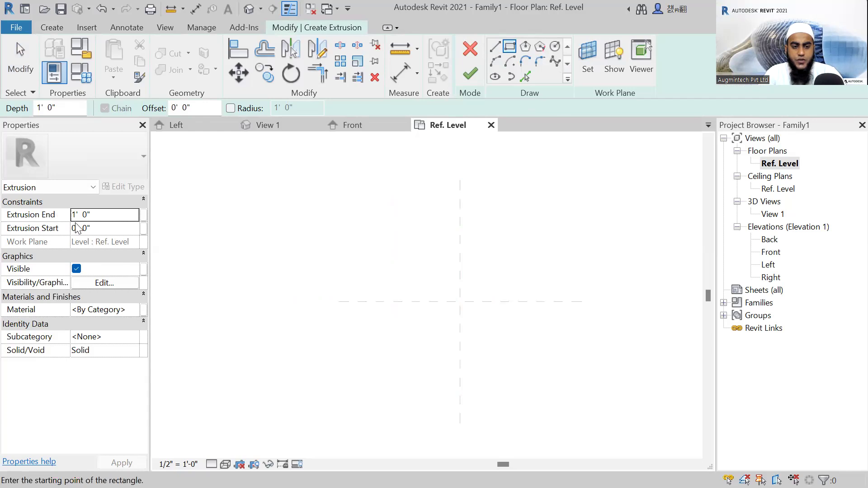
left_click(104, 216)
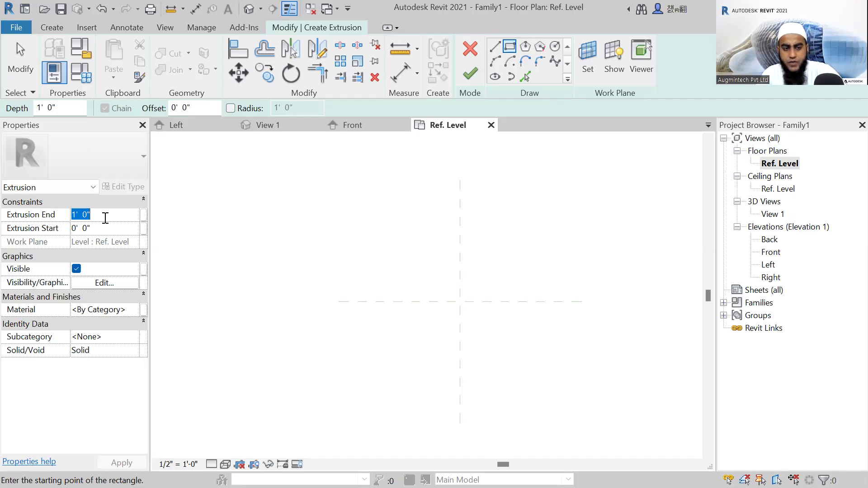
type("4")
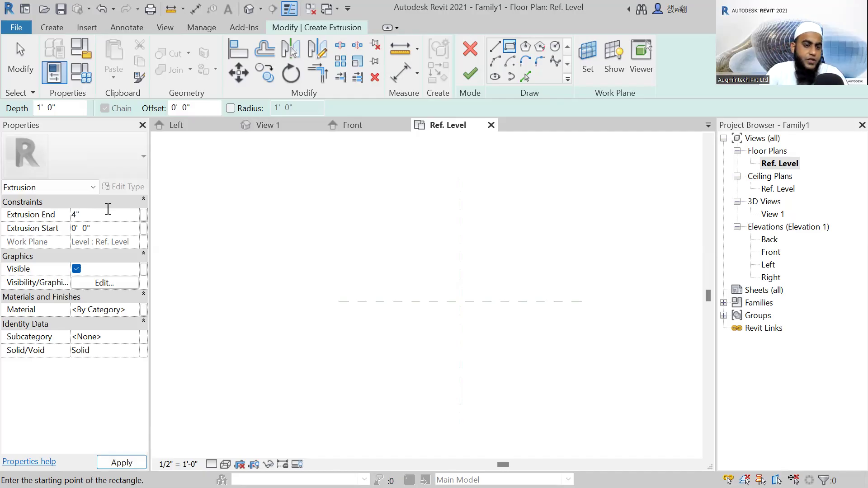
left_click(120, 462)
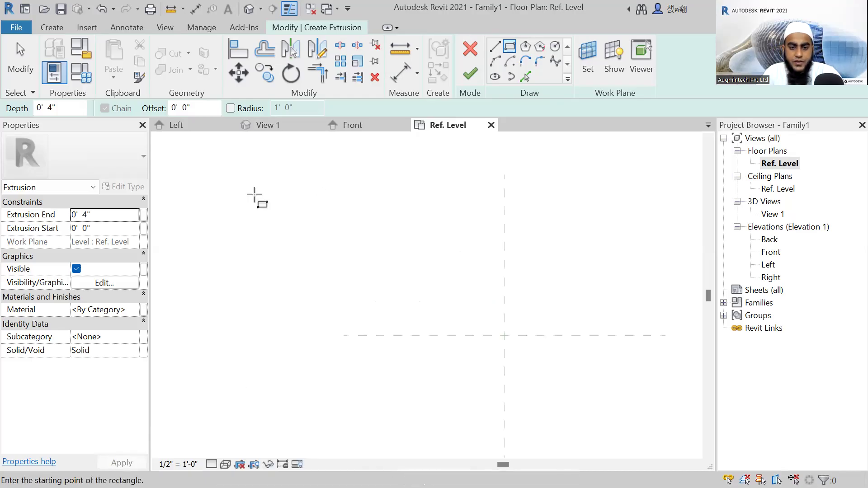
scroll(281, 202, "up", 1)
left_click(279, 197)
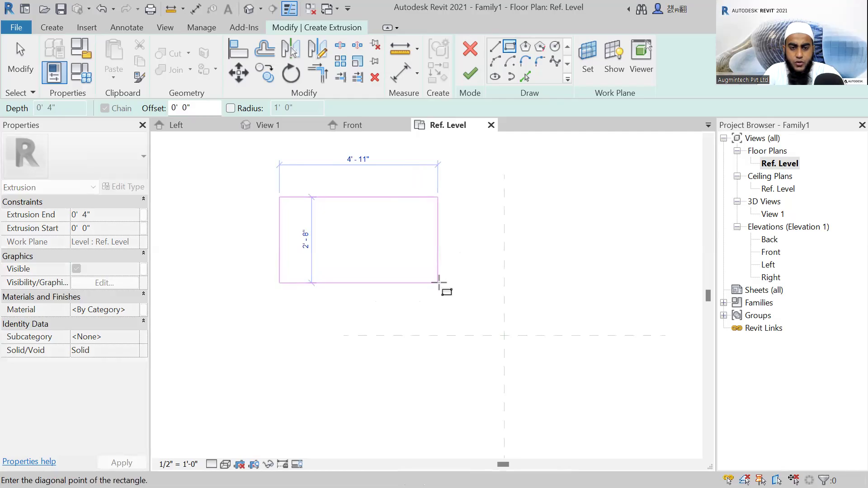
left_click(438, 283)
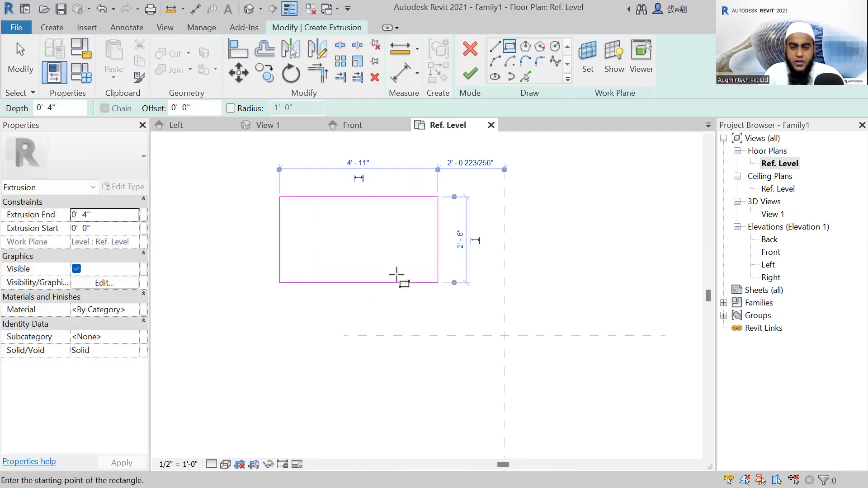
key("Escape")
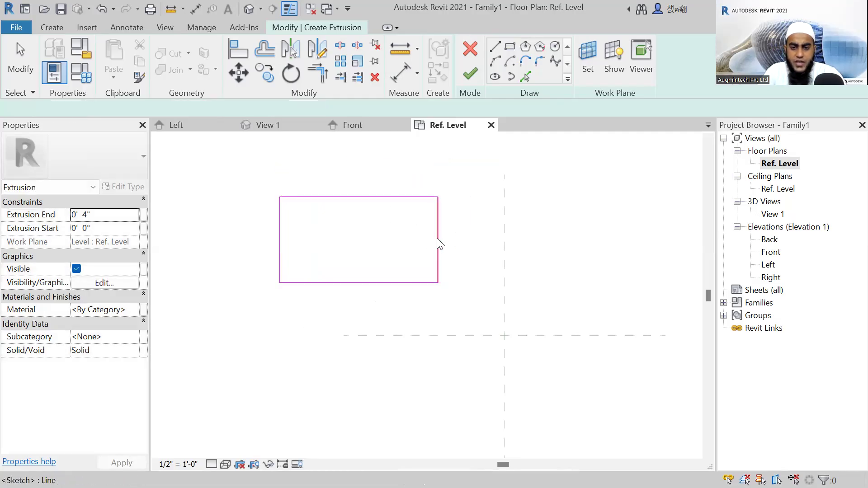
Set the sketched rectangle's horizontal dimension to 5' and vertical dimension to 3', and finish the extrusion.
left_click(437, 244)
left_click(359, 163)
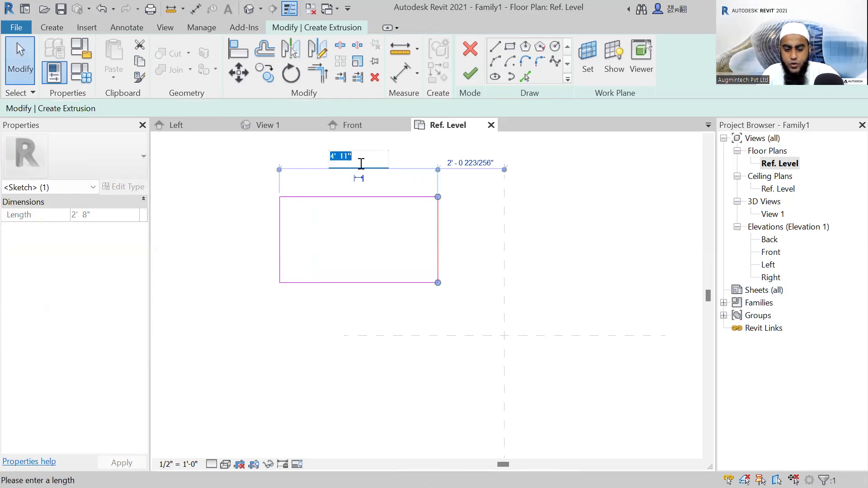
type("5")
key("Return")
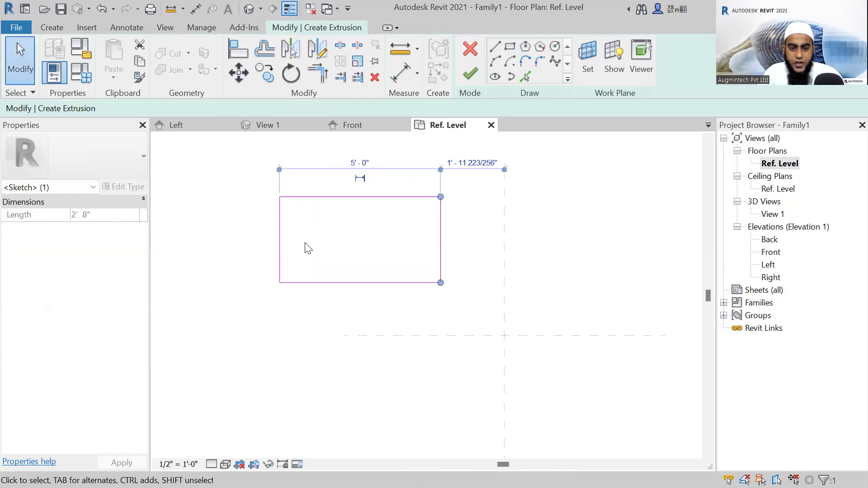
left_click(343, 284)
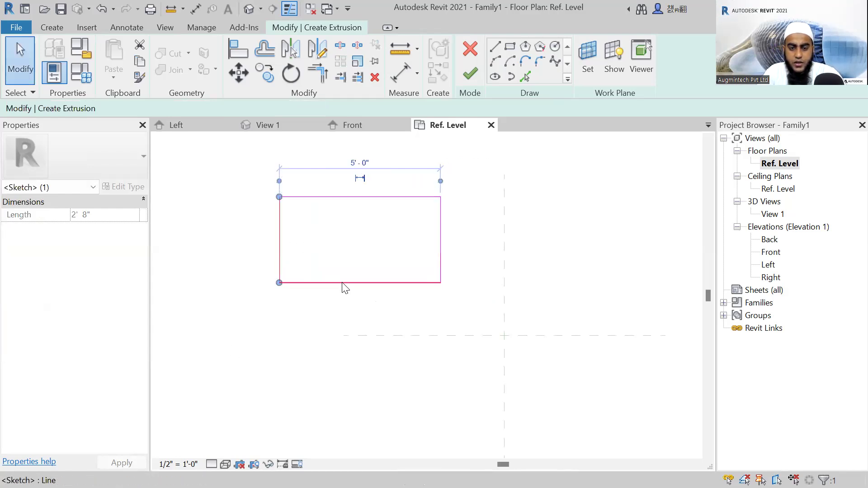
left_click(343, 284)
left_click(462, 246)
type("3")
key("Return")
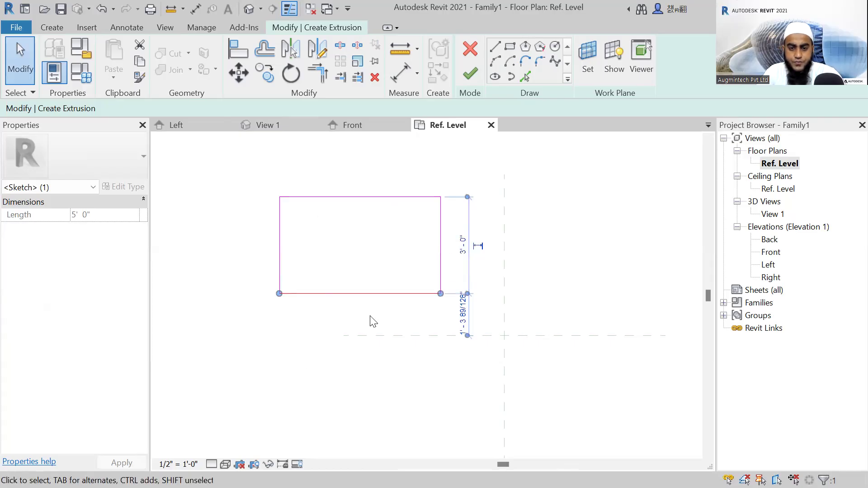
key("Escape")
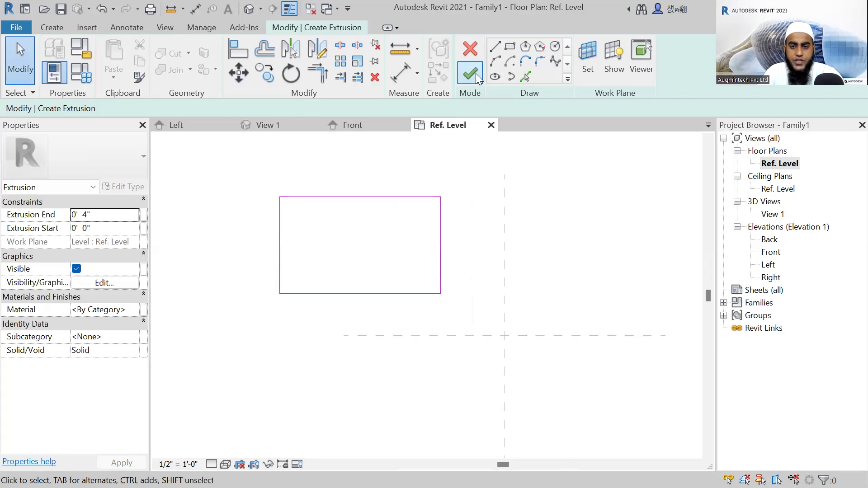
left_click(477, 77)
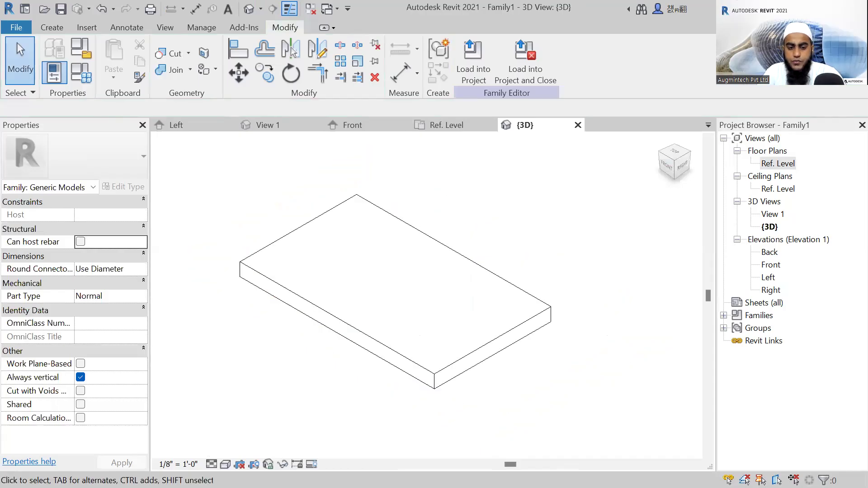
Display the extruded slab in the 3D view with the Shaded visual style and expose its underside.
left_click(225, 464)
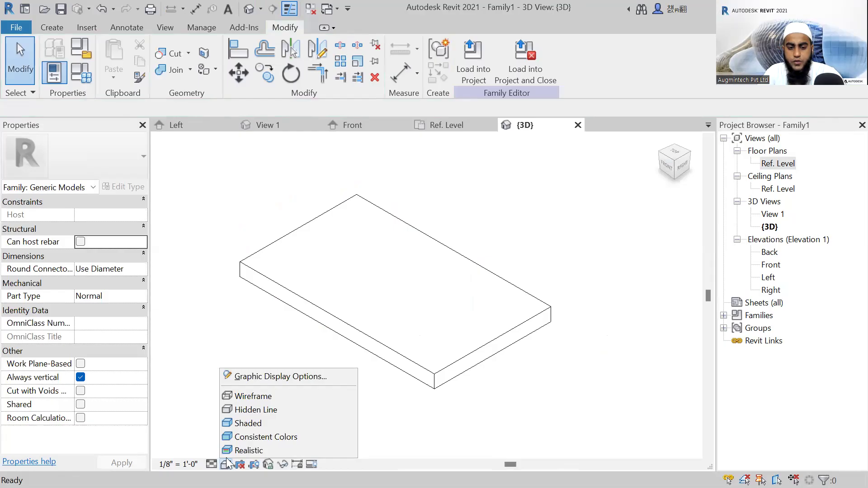
left_click(255, 423)
mouse_move(304, 297)
middle_mouse_down("shift")
mouse_move(314, 323)
mouse_move(375, 273)
mouse_move(291, 300)
mouse_move(372, 320)
mouse_move(271, 316)
middle_mouse_up("shift")
middle_click_drag(312, 287, 306, 326, "shift")
mouse_move(424, 270)
middle_mouse_down("shift")
mouse_move(311, 260)
mouse_move(333, 337)
mouse_move(533, 317)
mouse_move(442, 287)
mouse_move(387, 368)
mouse_move(492, 293)
mouse_move(475, 347)
mouse_move(430, 286)
mouse_move(428, 244)
mouse_move(429, 278)
middle_mouse_up("shift")
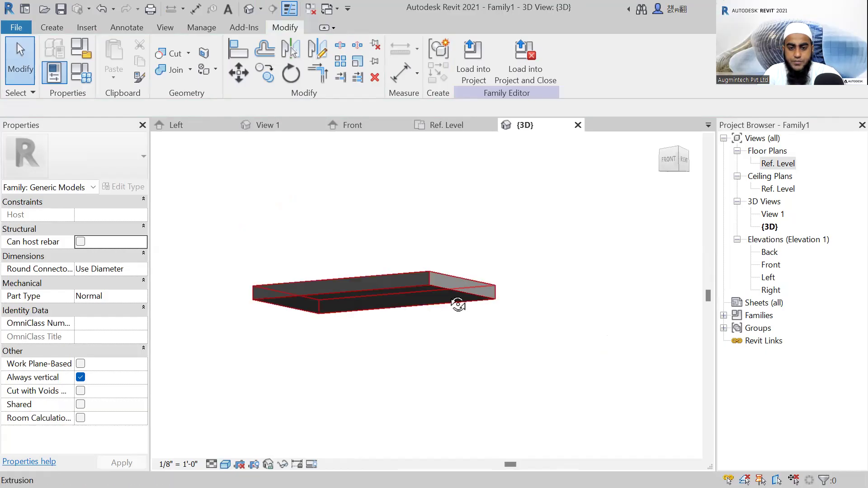
middle_click_drag(460, 304, 447, 221, "shift")
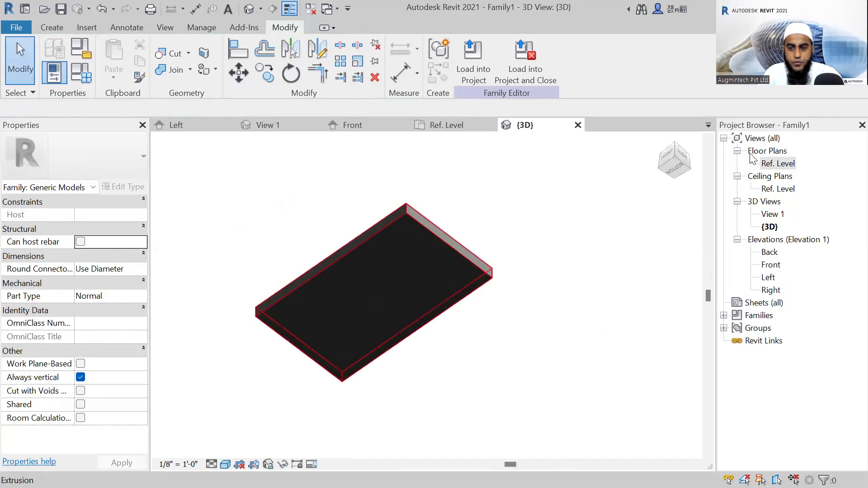
Face the slab from directly below and set its bottom face as the work plane with the Pick a plane option.
left_click(673, 176)
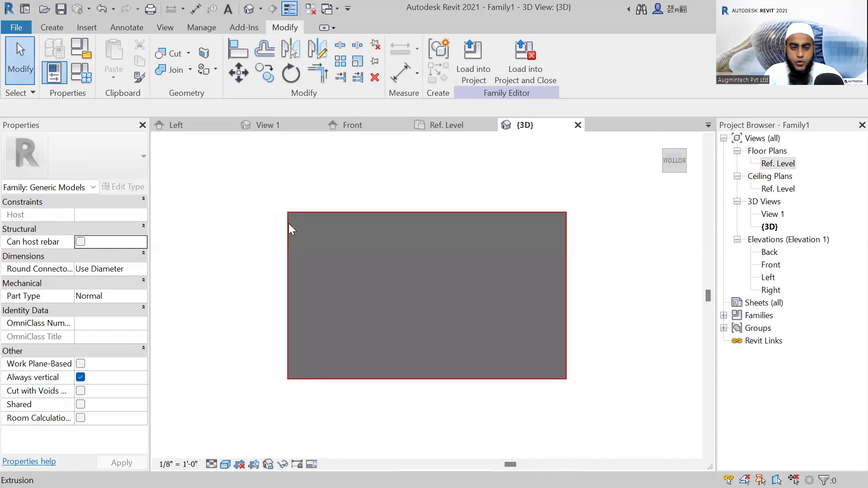
left_click(59, 33)
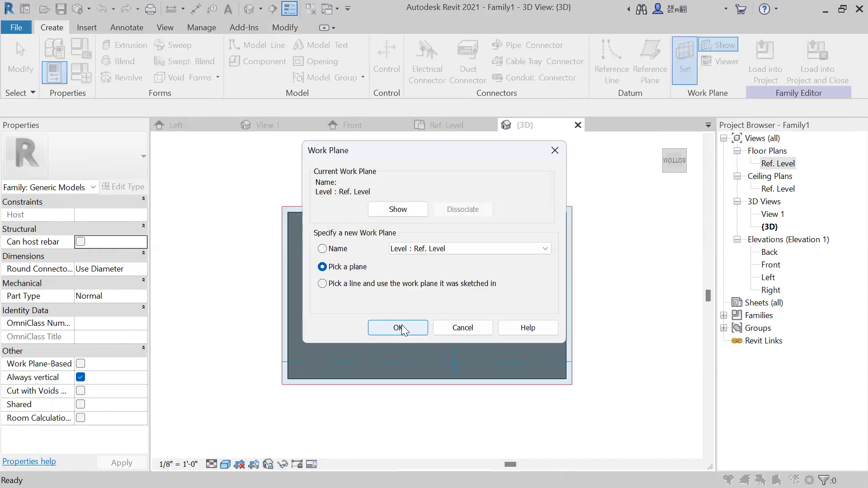
left_click(398, 327)
left_click(420, 242)
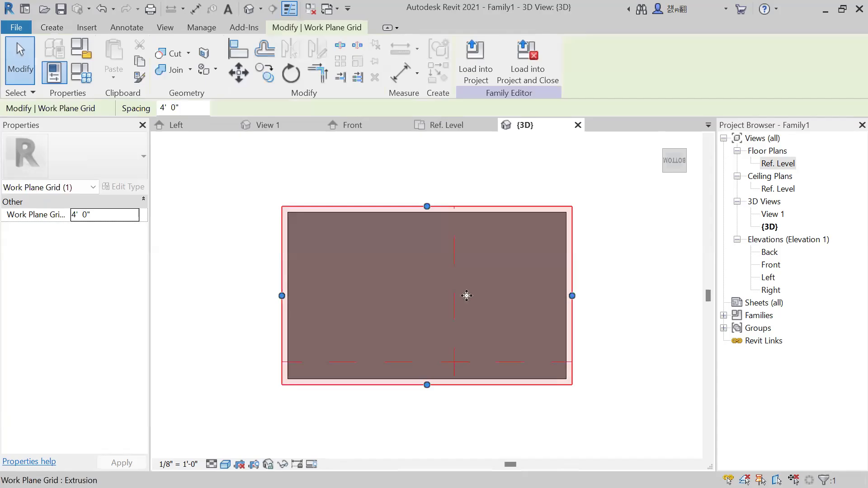
Start a solid extrusion on the slab's bottom face and set its Extrusion End to 3'.
scroll(524, 360, "up", 1)
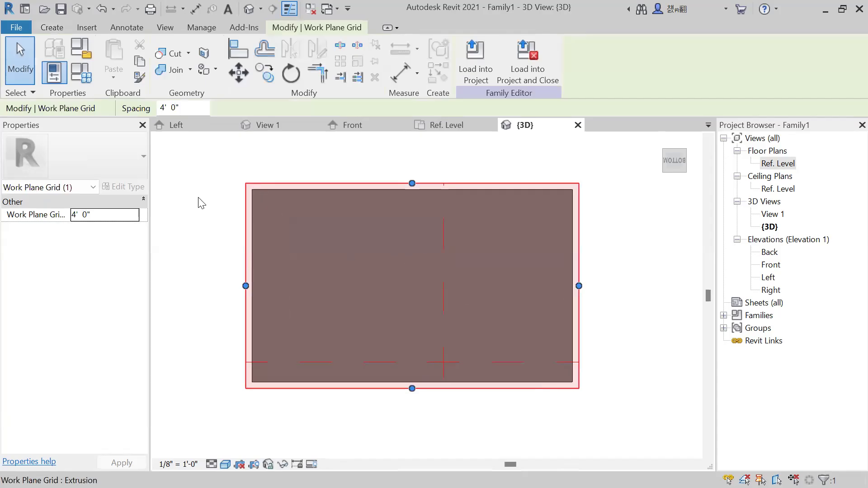
left_click(50, 28)
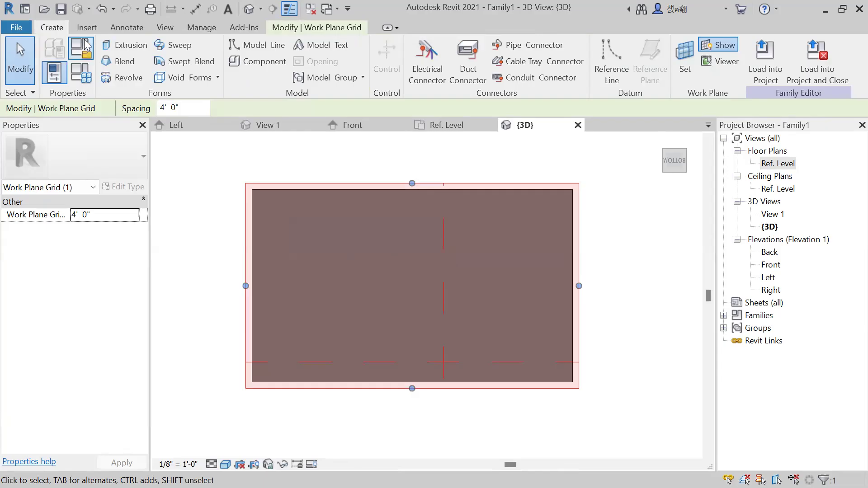
left_click(122, 46)
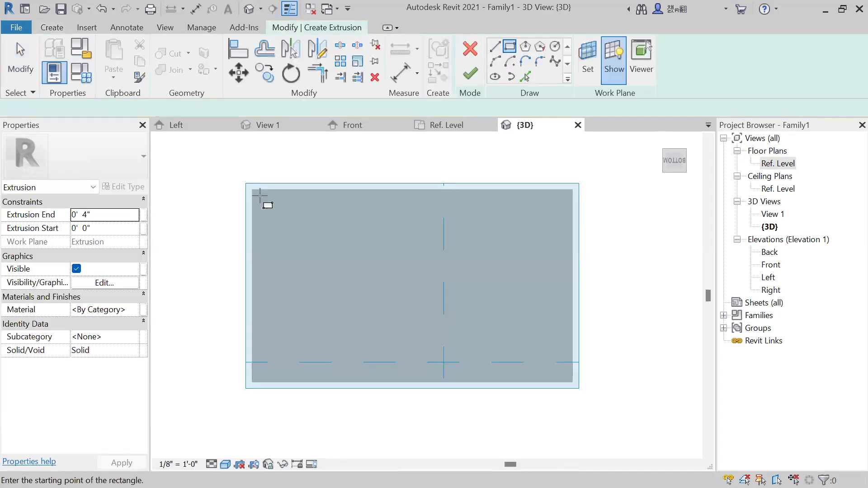
scroll(256, 199, "up", 2)
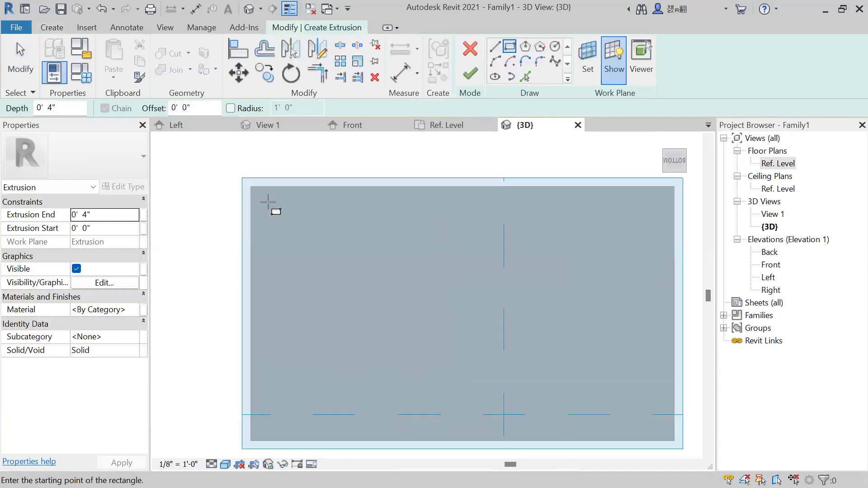
left_click(268, 203)
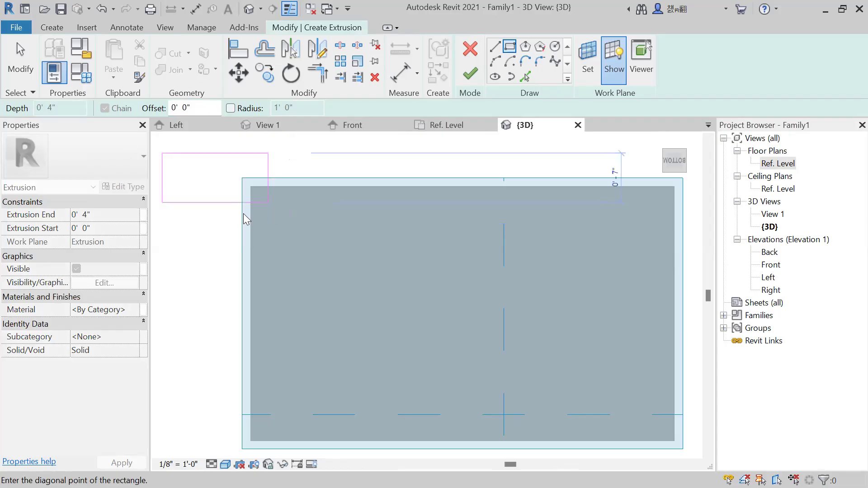
key("Escape")
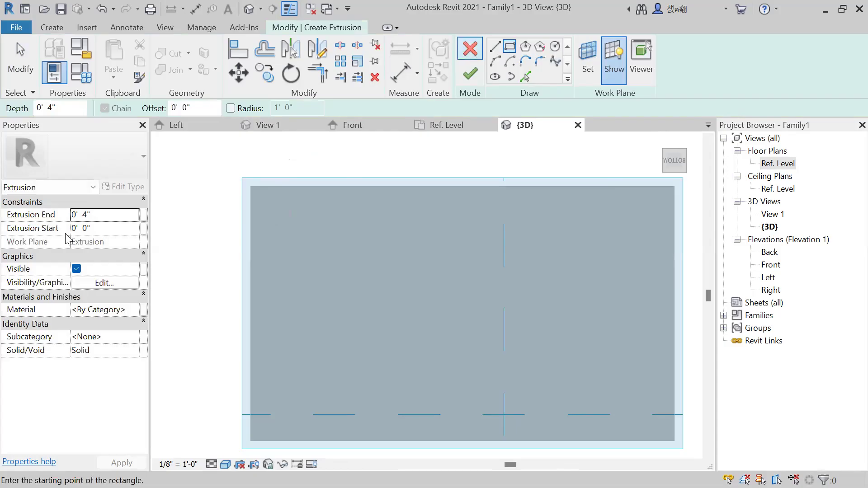
left_click(105, 217)
type("3")
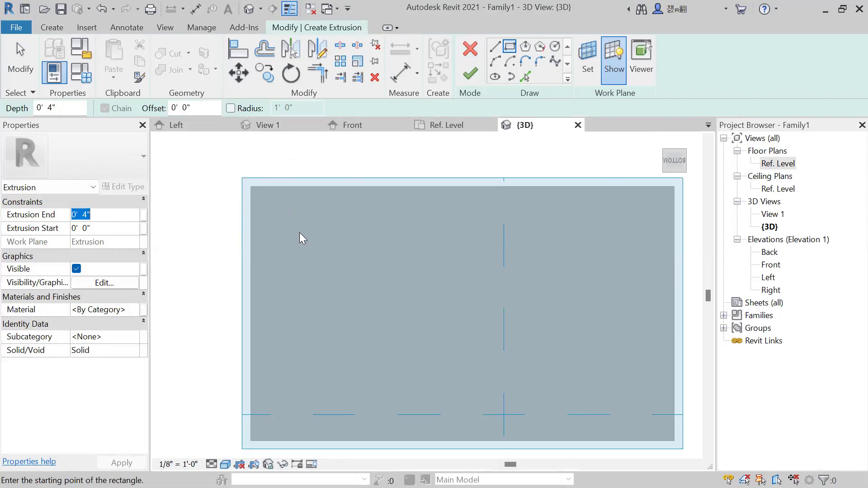
Sketch two leg profiles of about 3" by 3", aligned with each other, near both corners of one short side of the slab.
left_click(275, 210)
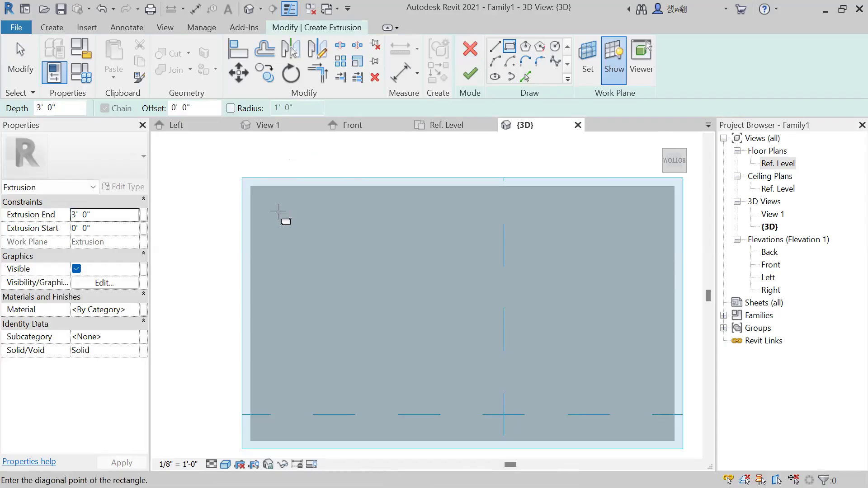
left_click(287, 221)
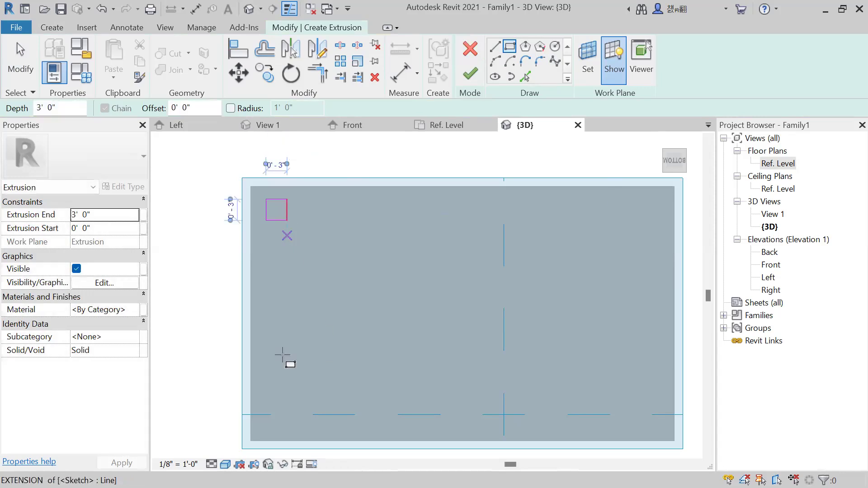
scroll(273, 370, "down", 1)
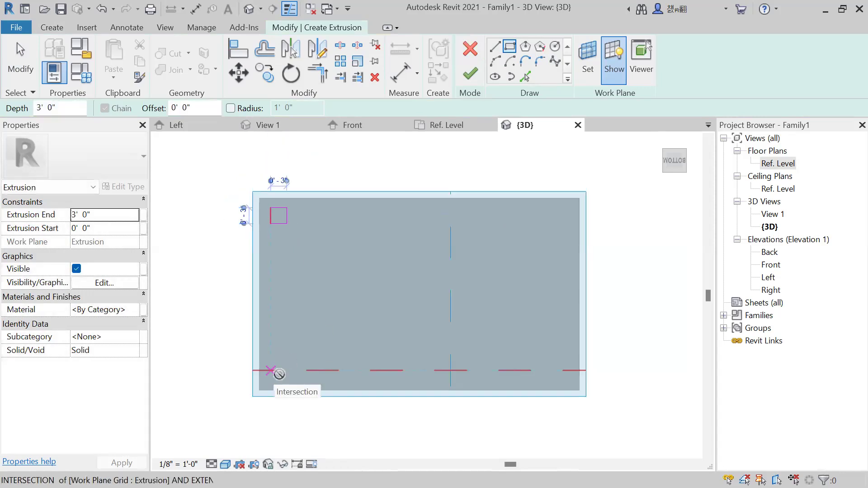
left_click(272, 370)
scroll(287, 384, "up", 1)
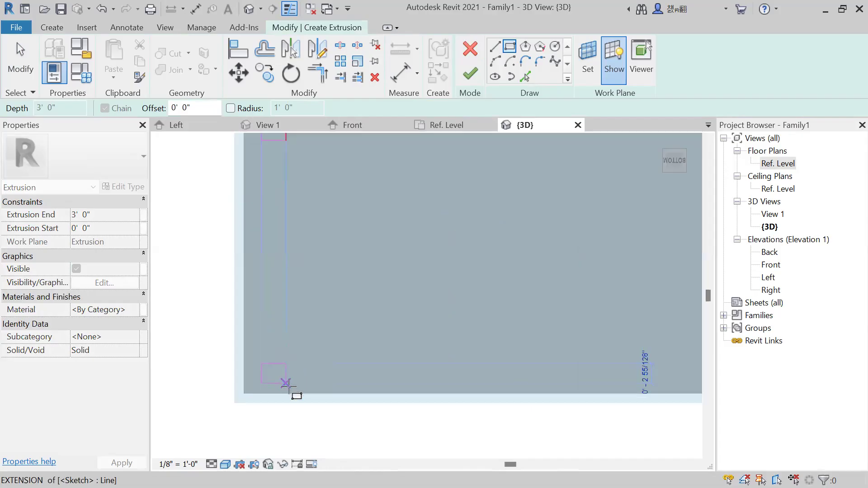
left_click(344, 401)
Sketch two matching leg profiles of about 3" near the corners of the opposite short side and finish the extrusion.
scroll(350, 389, "down", 1)
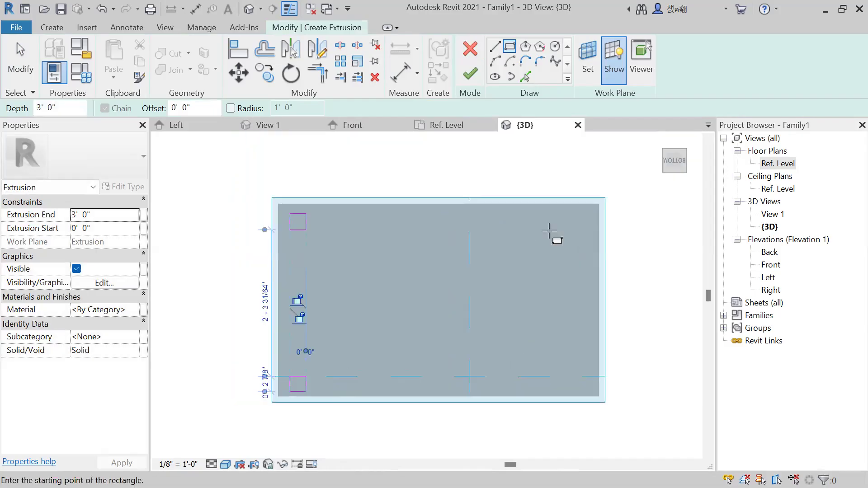
left_click(569, 213)
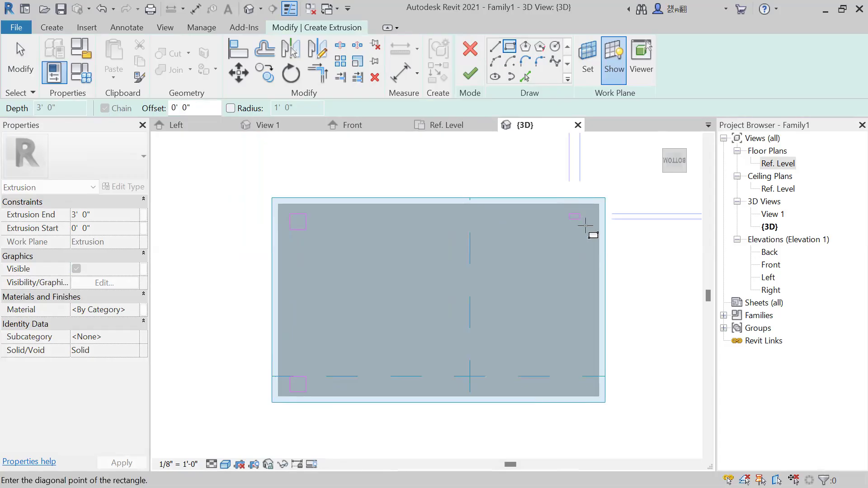
left_click(560, 368)
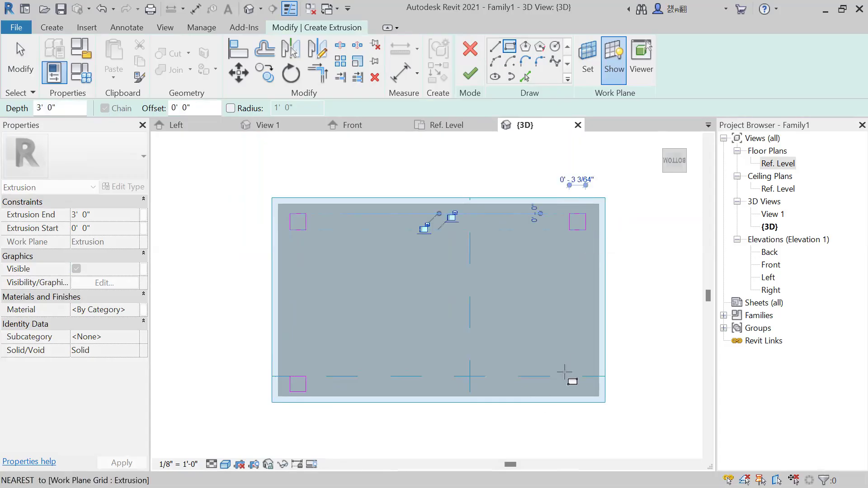
left_click(586, 395)
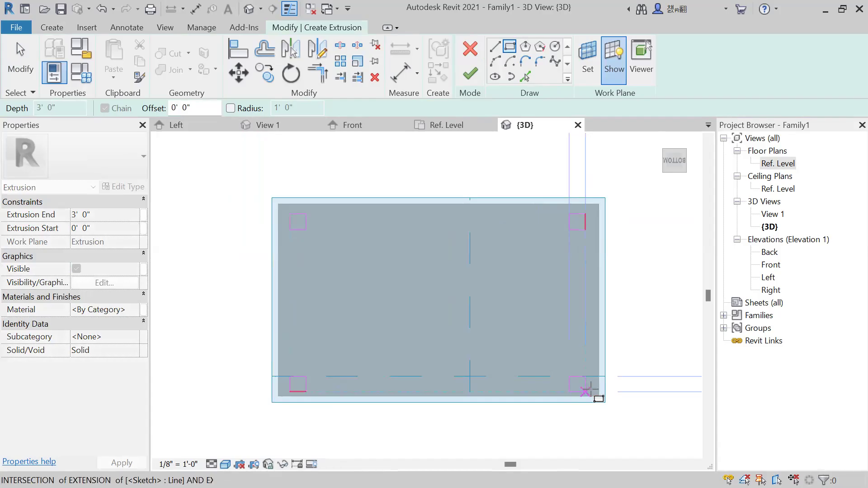
left_click(588, 389)
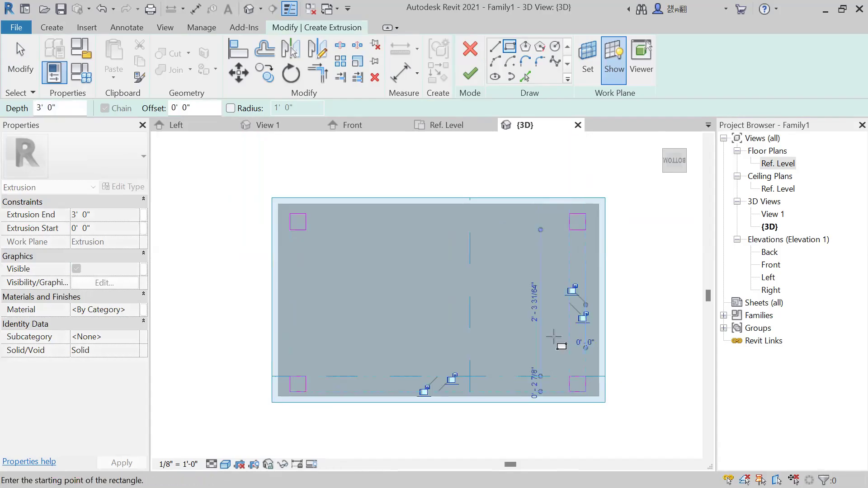
left_click(471, 77)
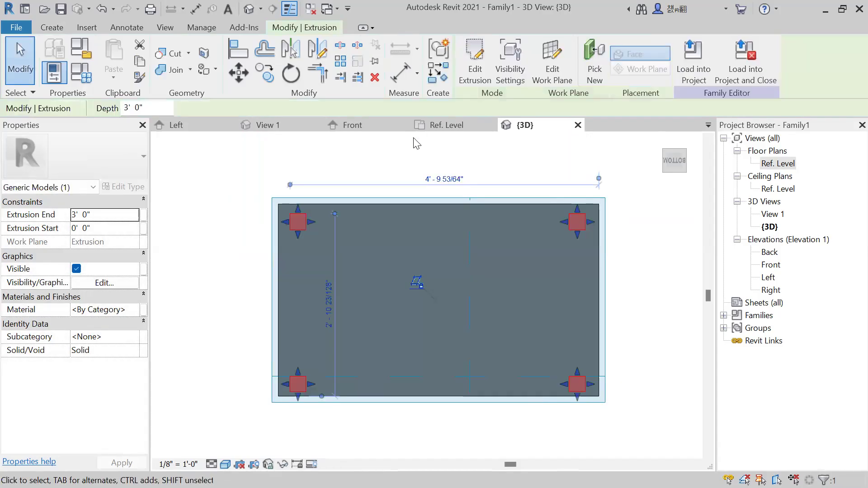
left_click(477, 165)
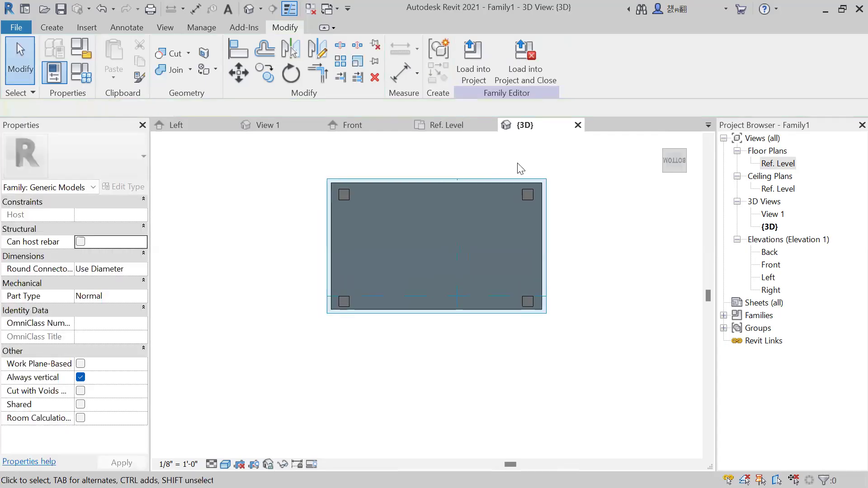
Inspect the tabletop and its four legs from the side and from above in the 3D view.
middle_click_drag(505, 172, 372, 434, "shift")
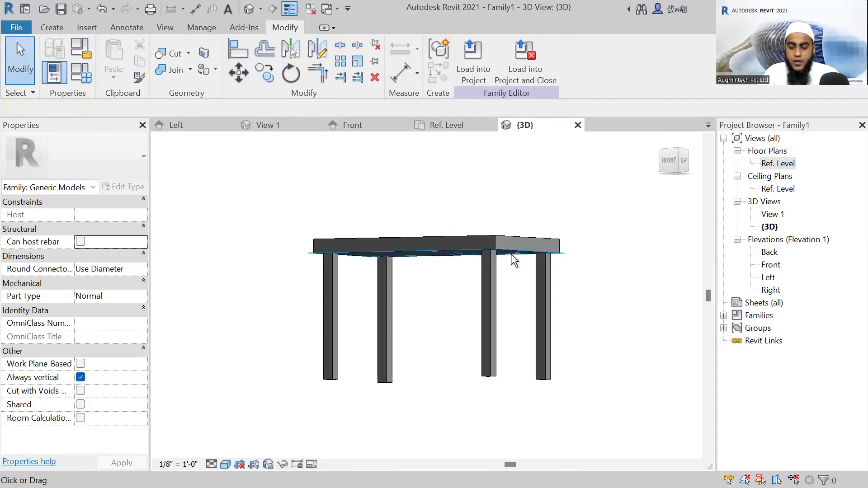
middle_click_drag(532, 248, 290, 270, "shift")
middle_click_drag(246, 333, 577, 362, "shift")
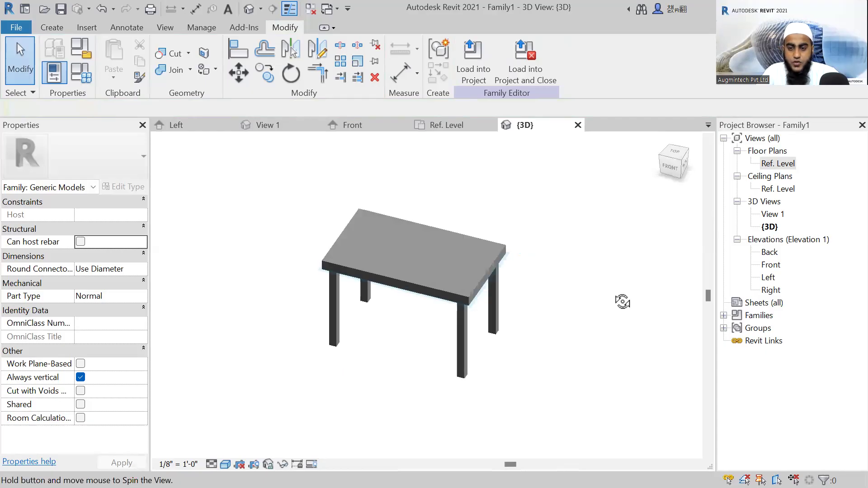
middle_click_drag(622, 301, 507, 290, "shift")
middle_click_drag(560, 318, 486, 292, "shift")
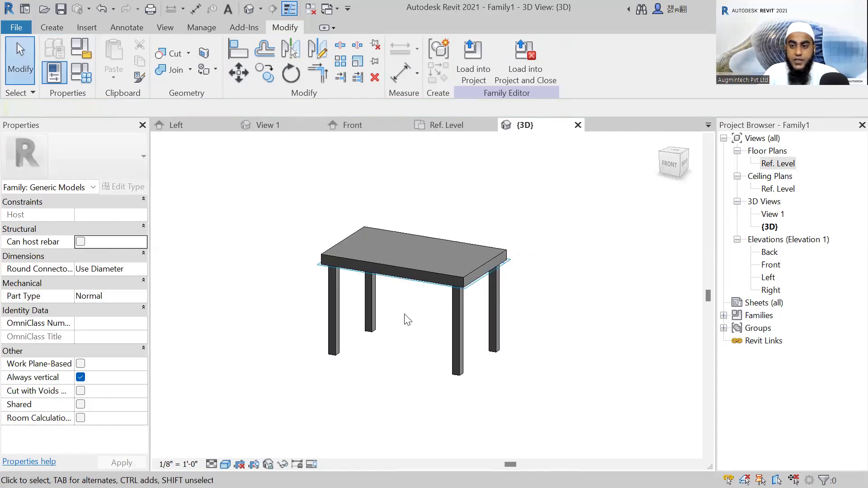
middle_click_drag(407, 316, 407, 296)
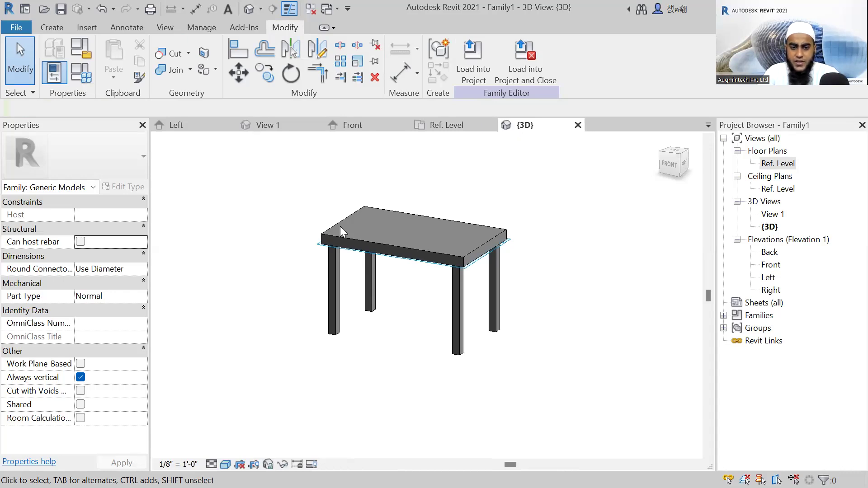
key("alt+Tab")
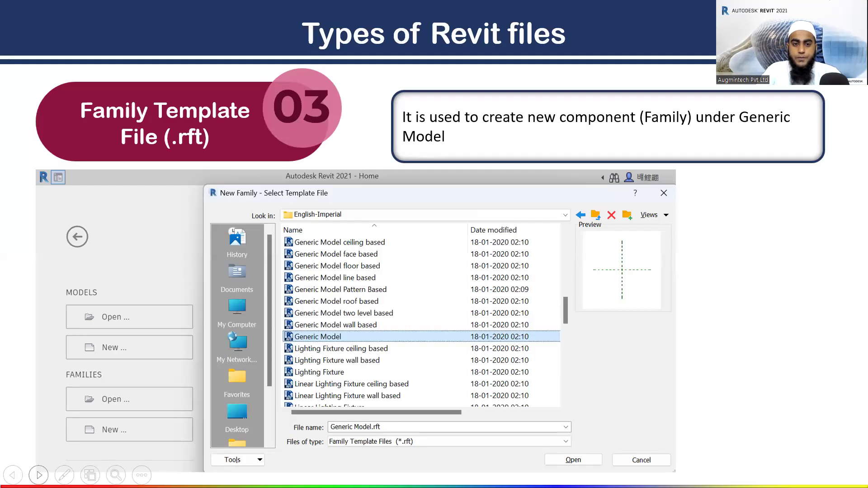
left_click(38, 475)
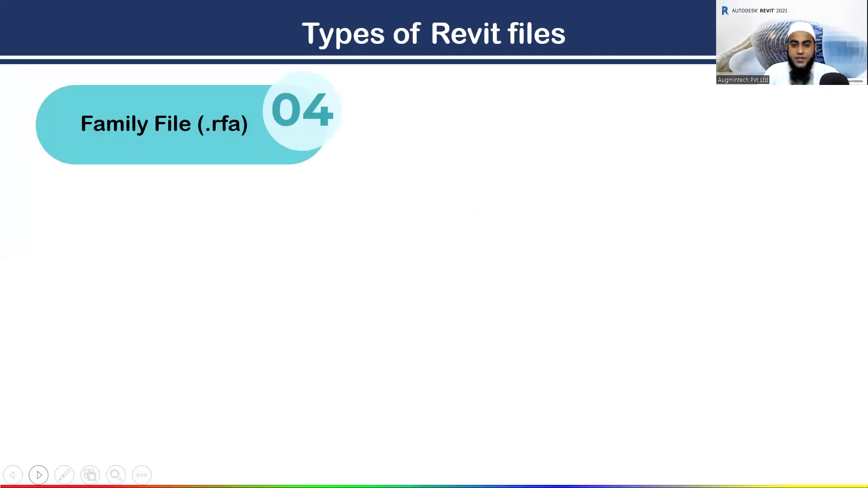
left_click(39, 475)
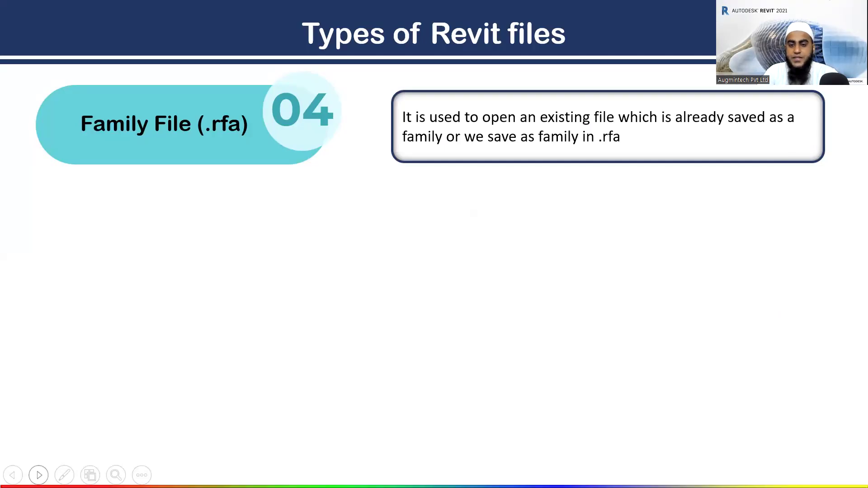
left_click(39, 475)
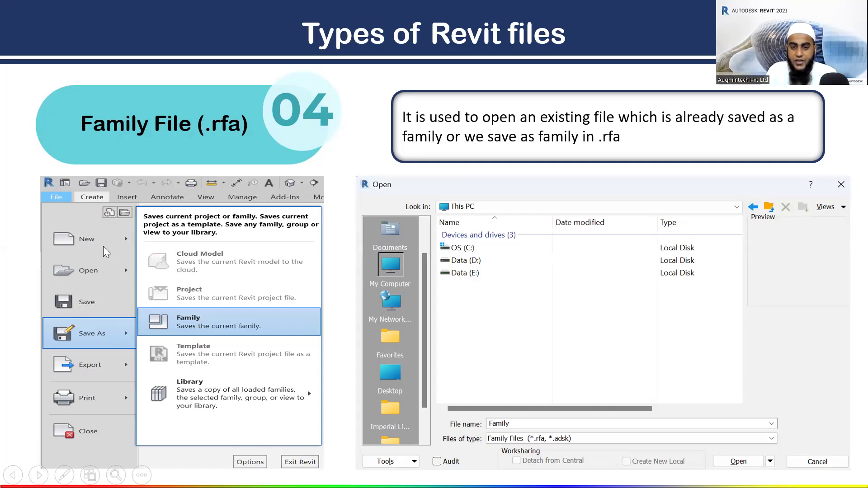
Switch to Revit, open the Save As dialog for the family in the .rfa file type, and close it without saving.
key("alt+Tab")
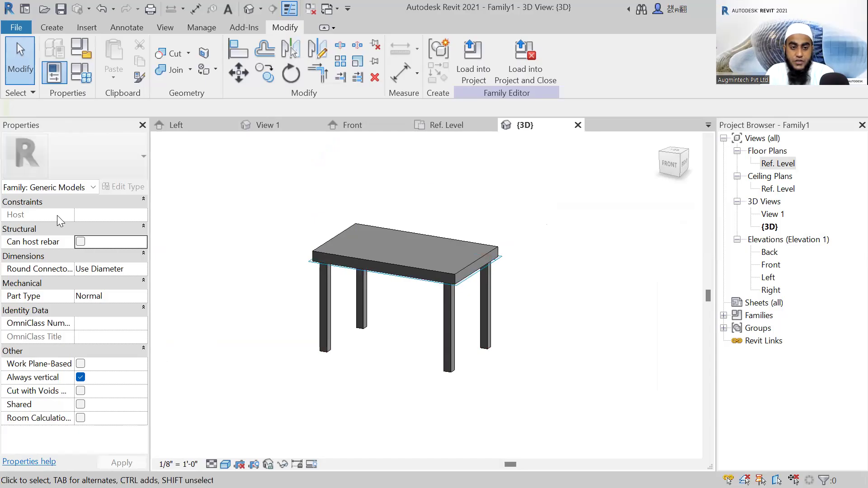
mouse_move(58, 215)
left_click(148, 188)
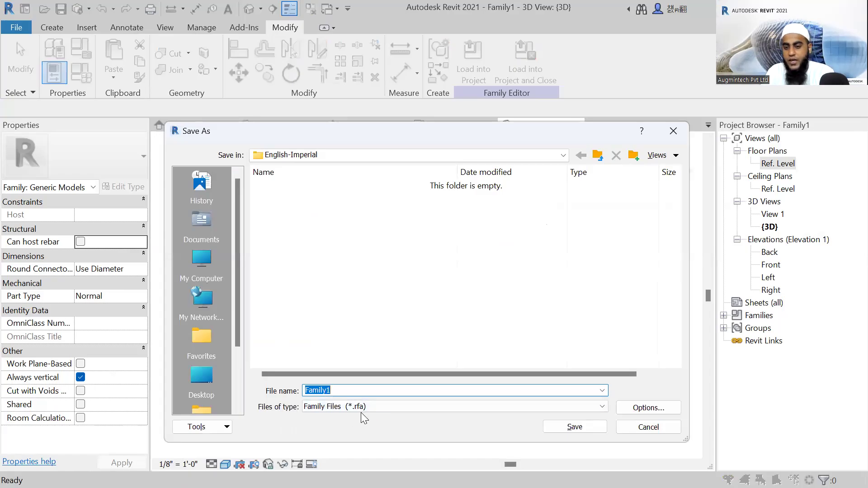
left_click(673, 131)
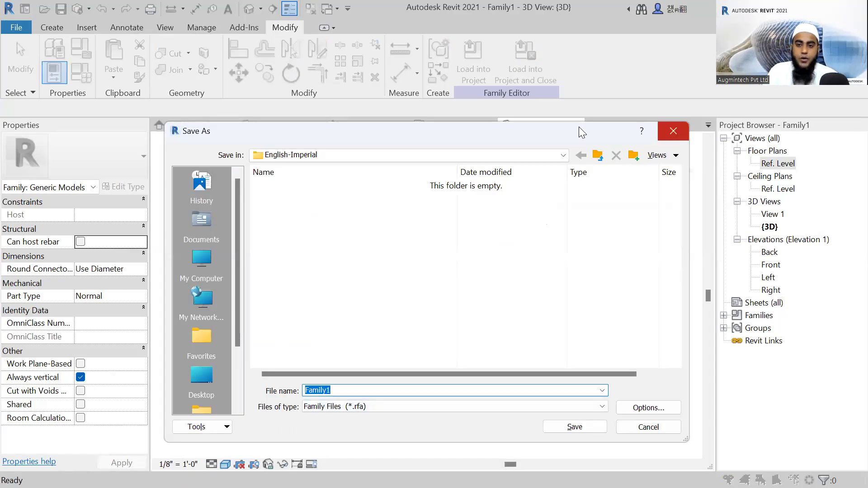
Close the family's {3D}, Ref. Level, Front and View 1 views.
left_click(491, 126)
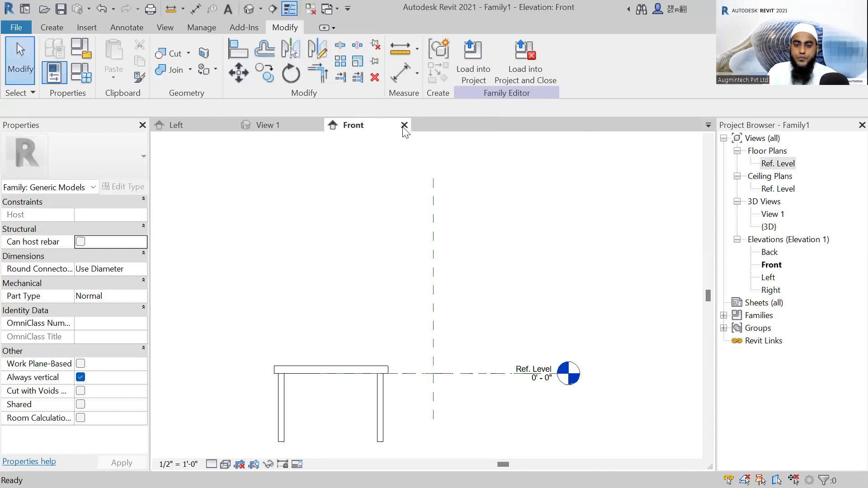
left_click(404, 125)
left_click(318, 125)
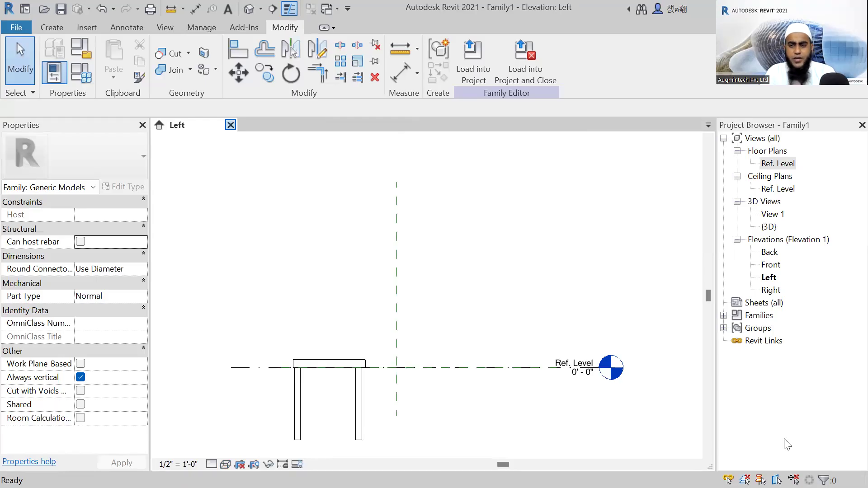
key("alt+Tab")
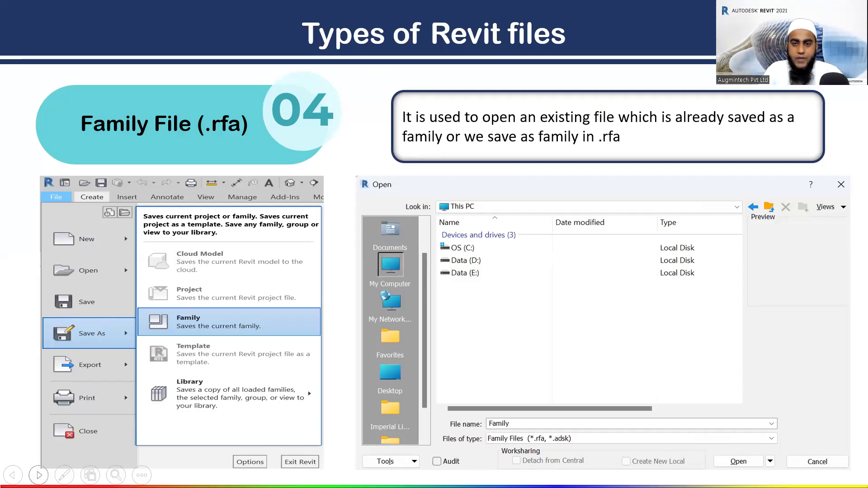
left_click(38, 475)
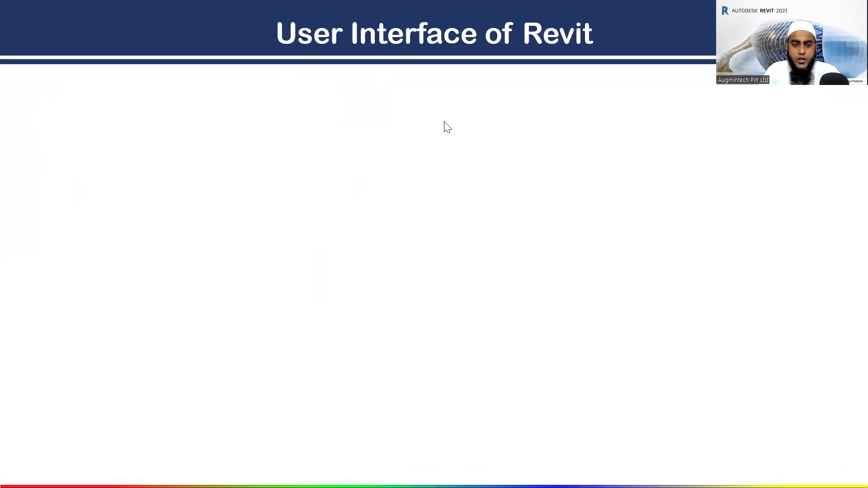
Create a new project from the Imperial-Architectural Template.
left_click(75, 193)
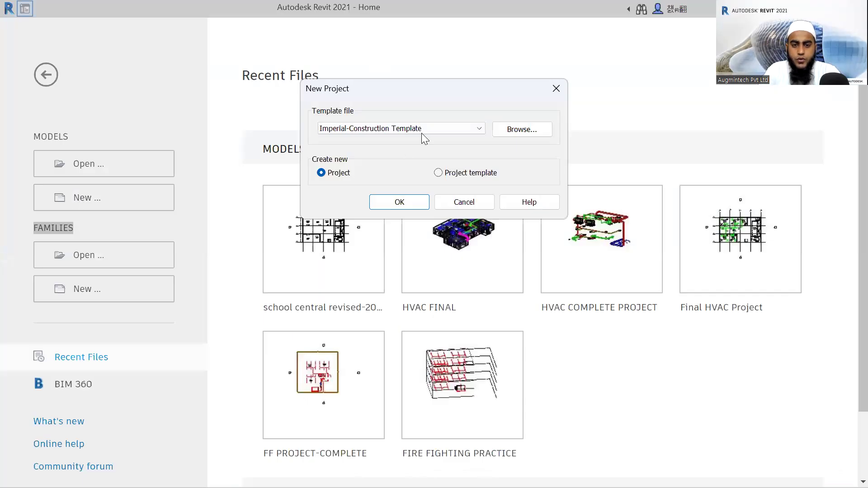
left_click(398, 128)
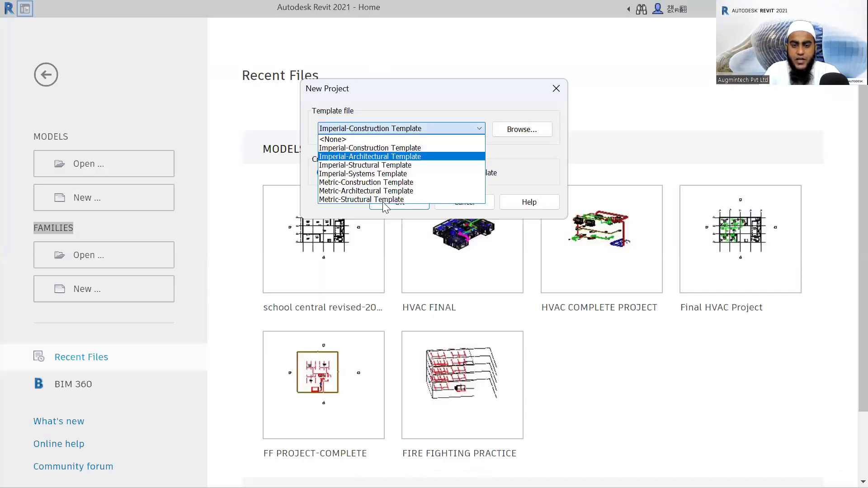
left_click(394, 155)
left_click(399, 201)
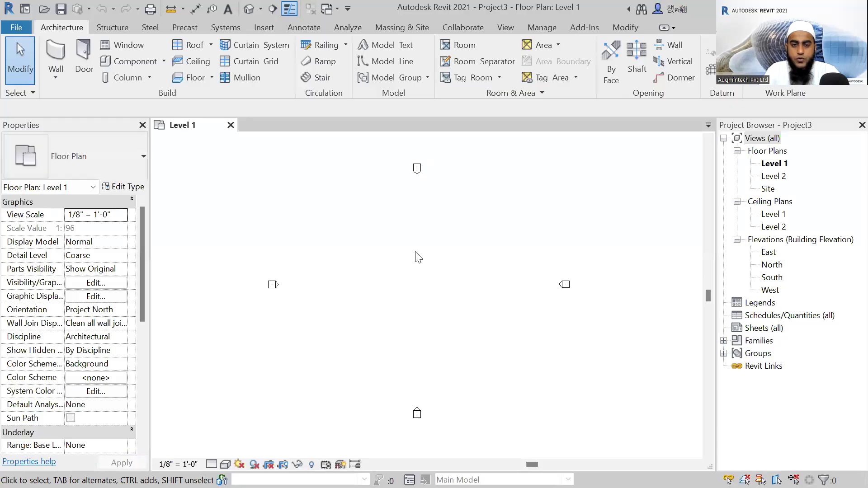
middle_click_drag(415, 254, 396, 260)
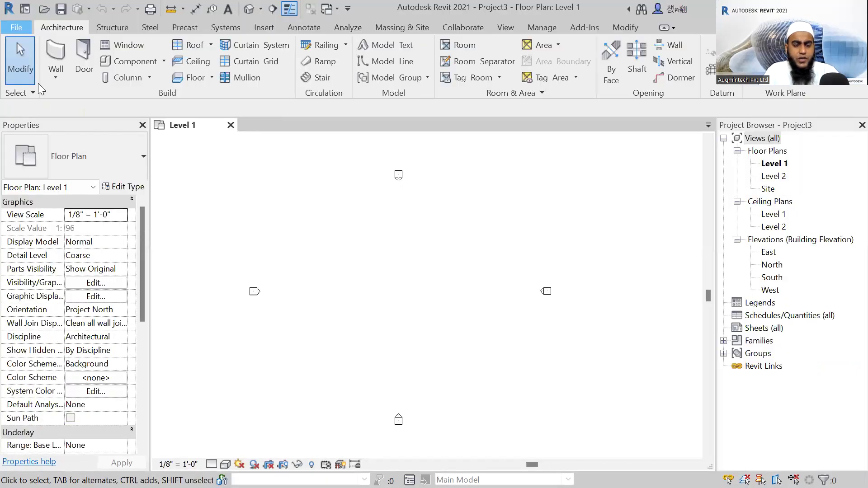
Review the file commands, including the New and Open options, and leave them without choosing any.
left_click(16, 27)
mouse_move(42, 82)
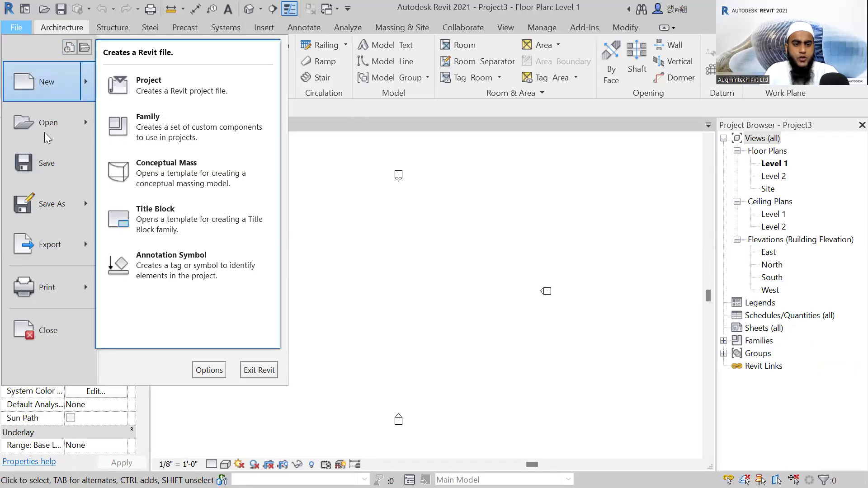
mouse_move(50, 127)
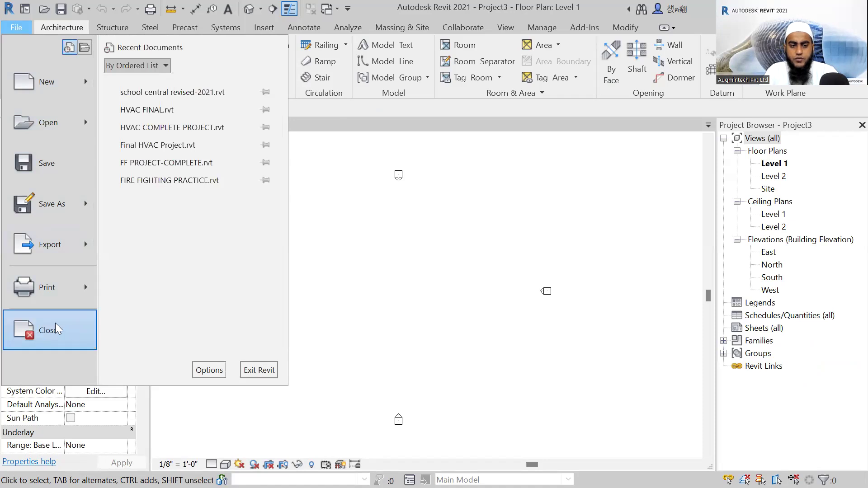
left_click(386, 220)
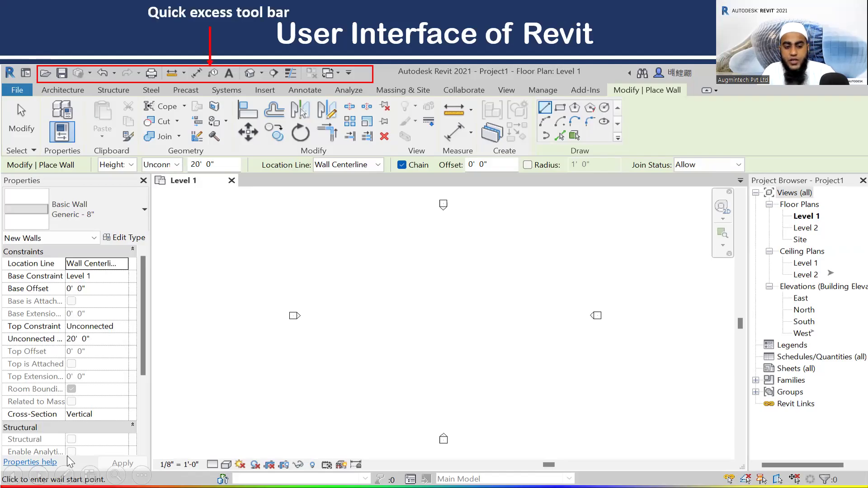
left_click(64, 474)
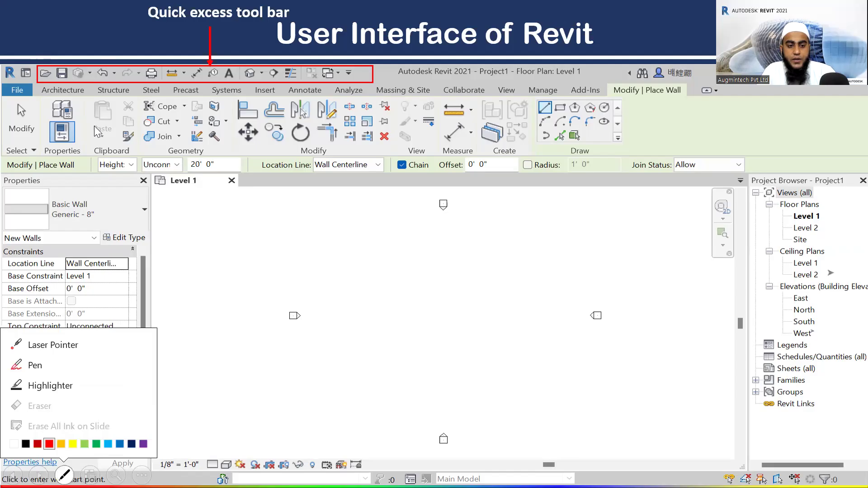
left_click(47, 342)
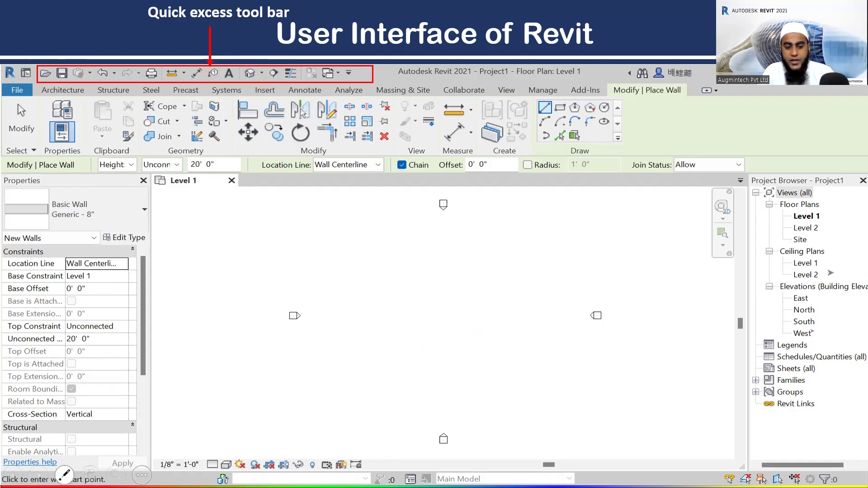
left_click(36, 477)
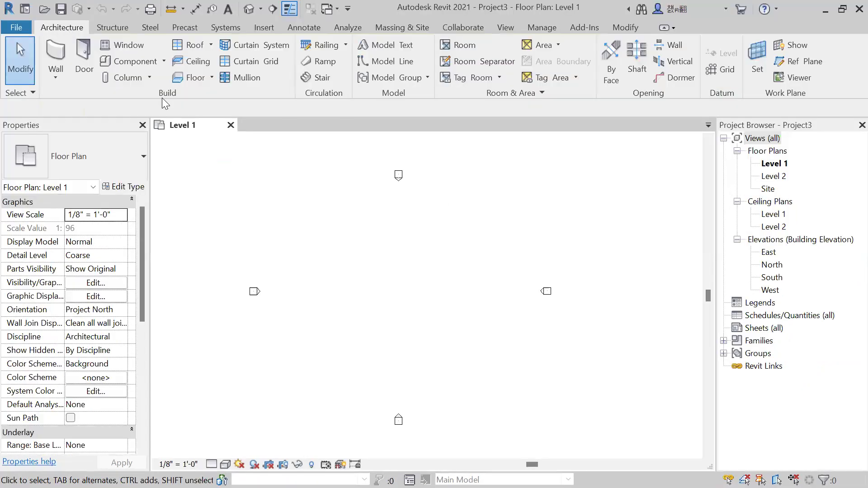
Start the Wall tool and review its Location Line choices, keeping Wall Centerline.
left_click(54, 59)
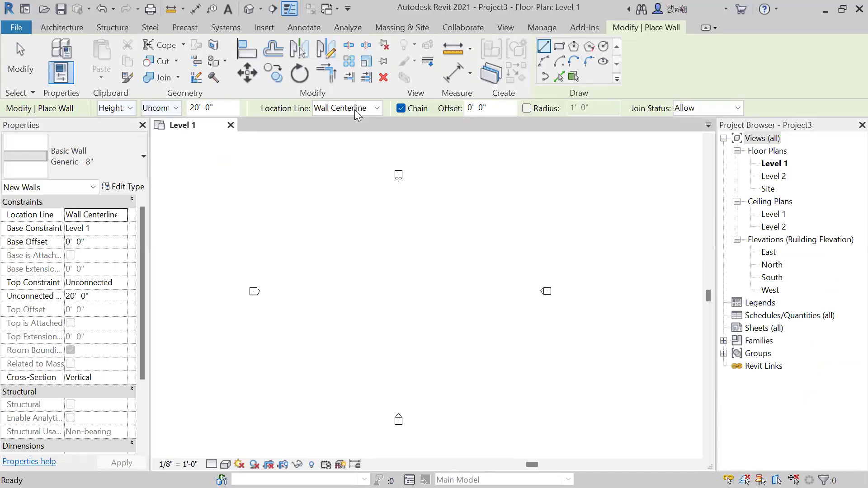
left_click(374, 109)
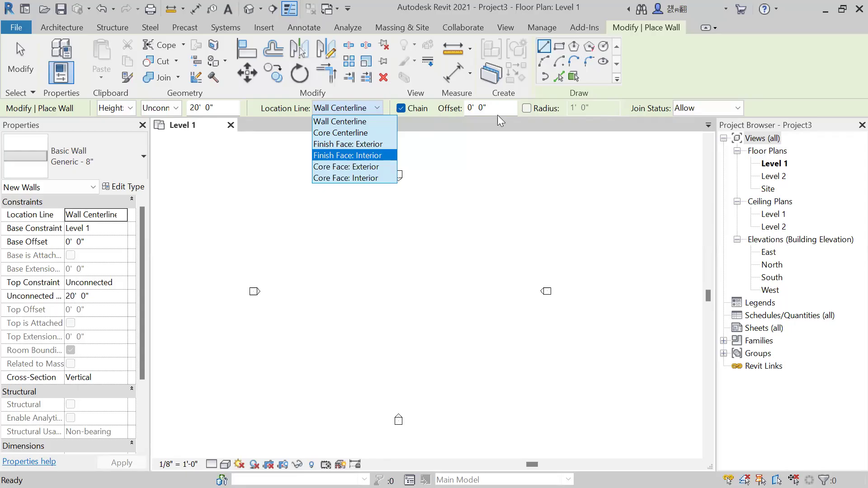
left_click(484, 112)
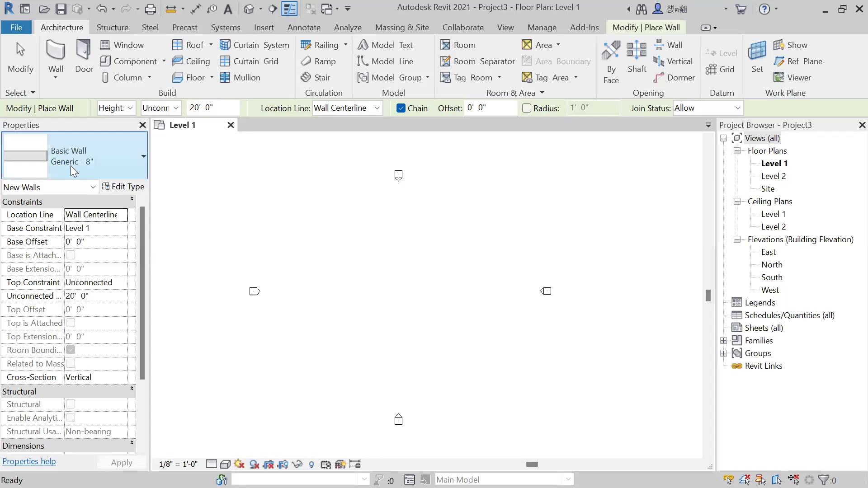
Browse the available basic, curtain and stacked wall types, then open the Generic - 8" wall's type properties and close them unchanged.
left_click(99, 165)
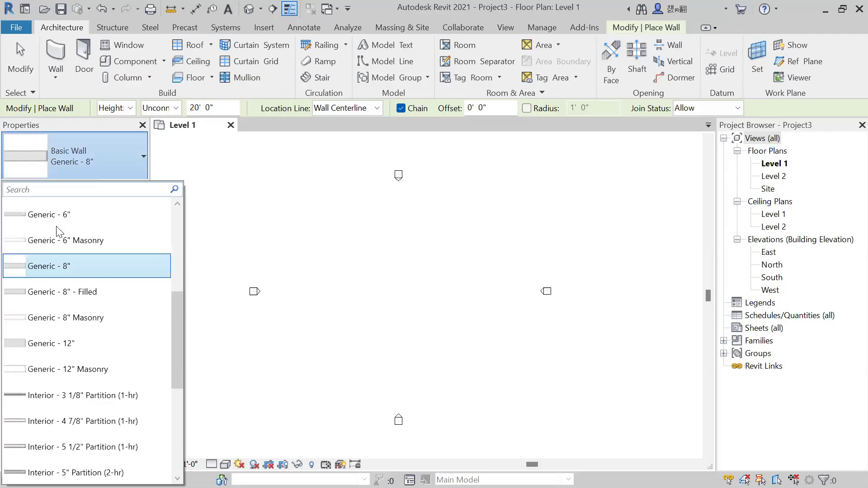
scroll(39, 281, "down", 1)
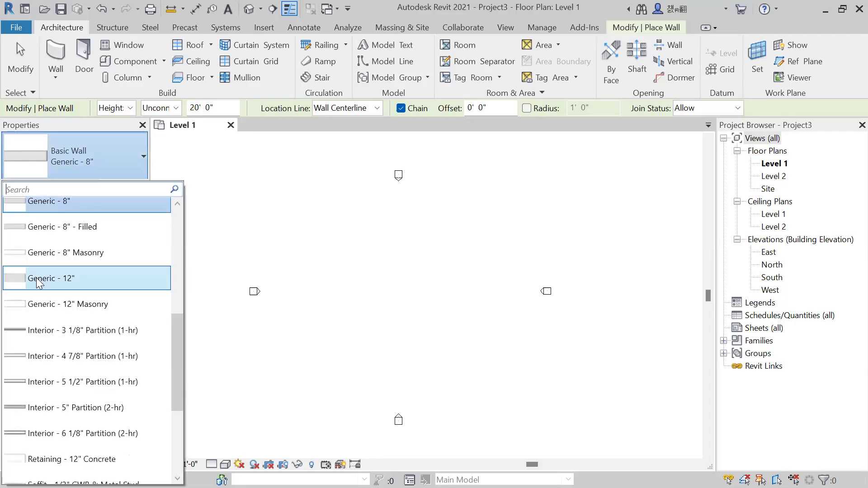
scroll(70, 253, "down", 2)
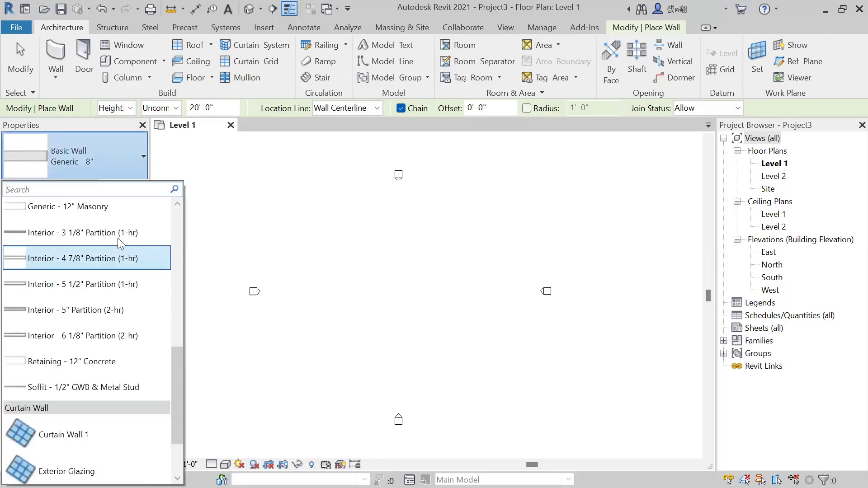
scroll(64, 287, "up", 5)
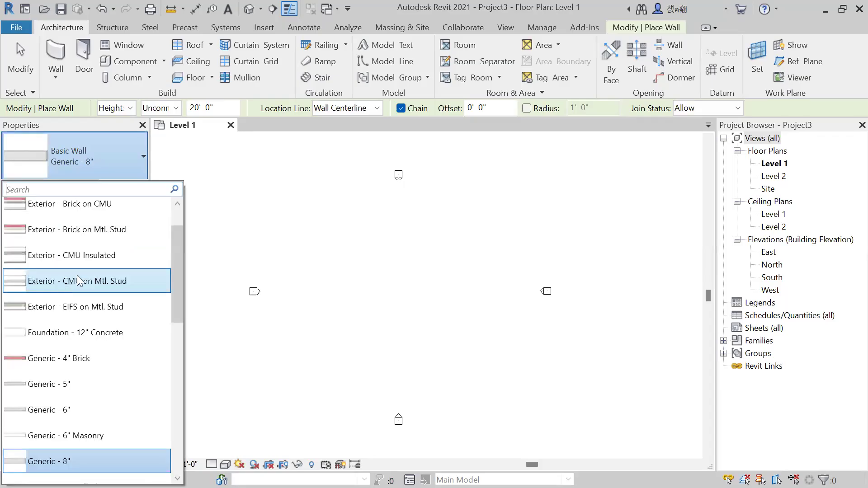
scroll(77, 275, "down", 1)
scroll(78, 285, "down", 2)
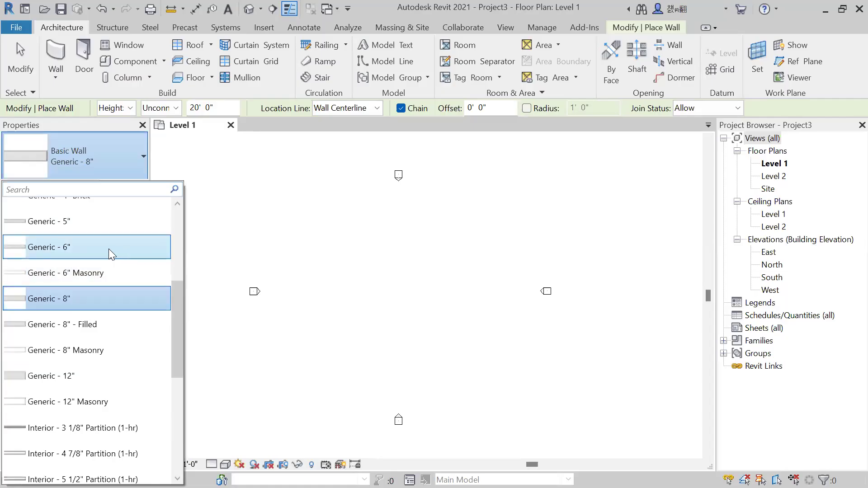
mouse_move(109, 249)
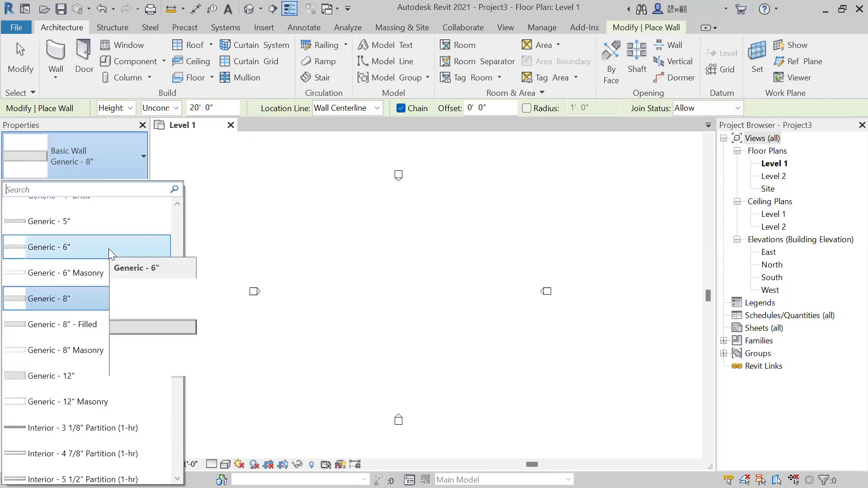
scroll(139, 255, "down", 2)
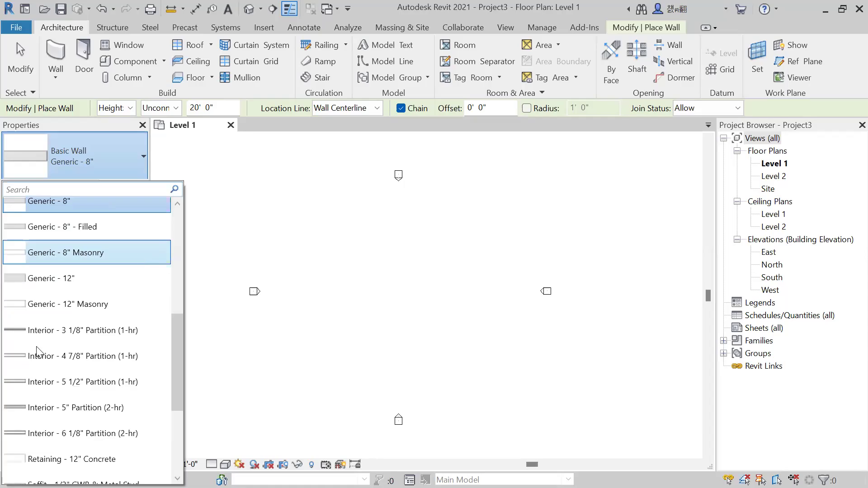
scroll(68, 324, "down", 3)
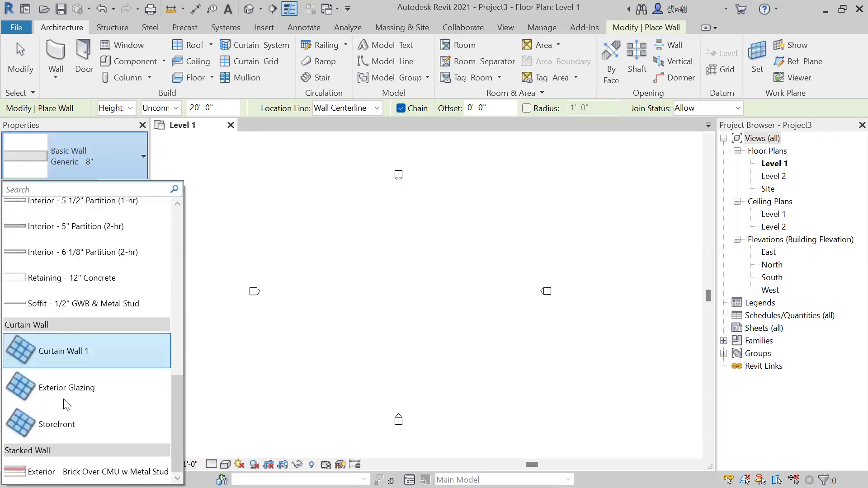
scroll(72, 299, "up", 2)
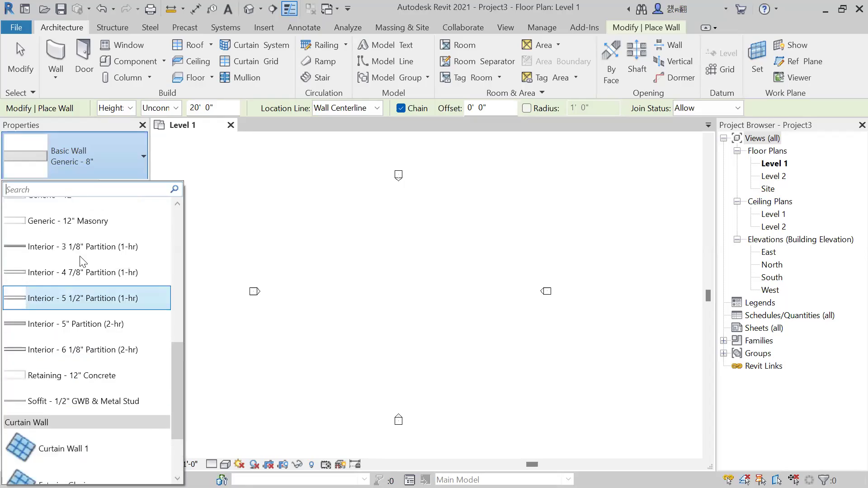
scroll(81, 261, "up", 5)
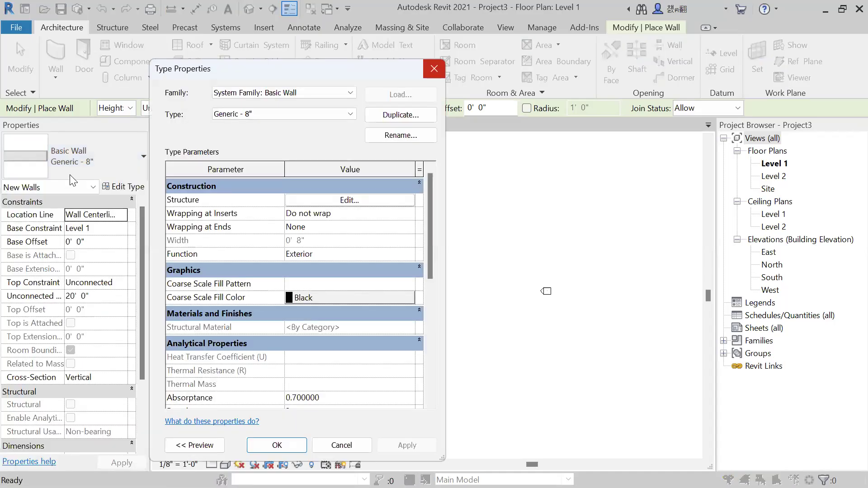
key("Escape")
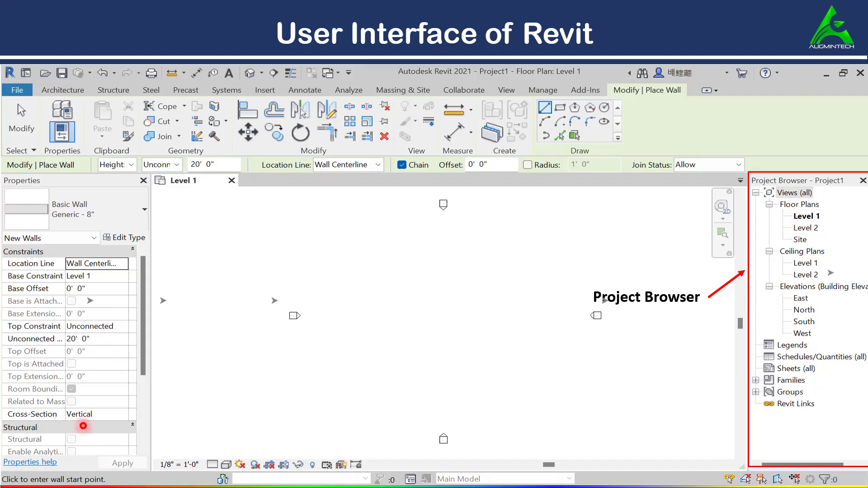
mouse_move(65, 475)
left_click(34, 478)
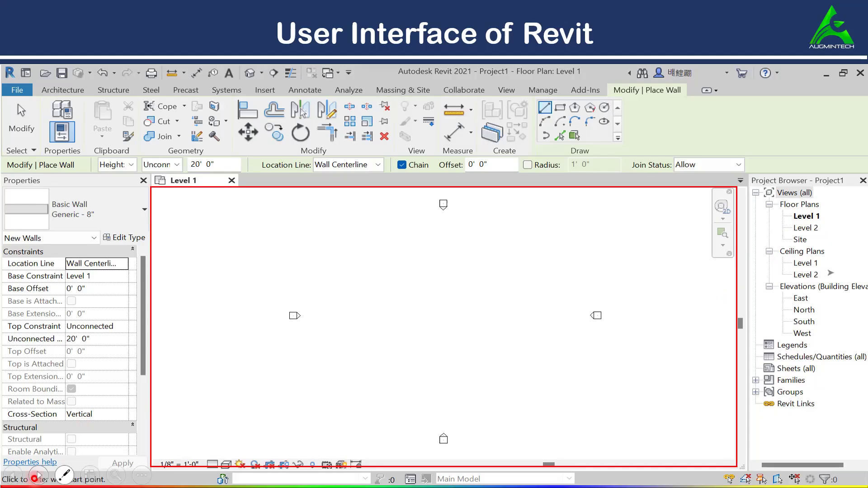
left_click(35, 478)
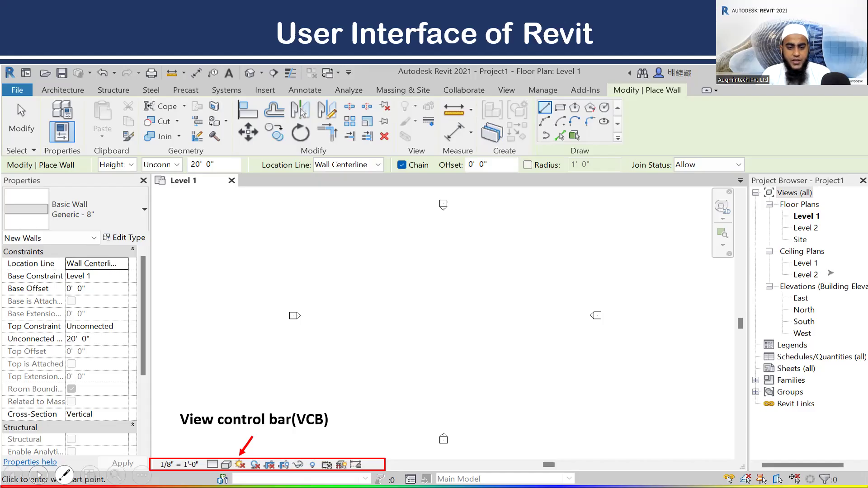
key("Right")
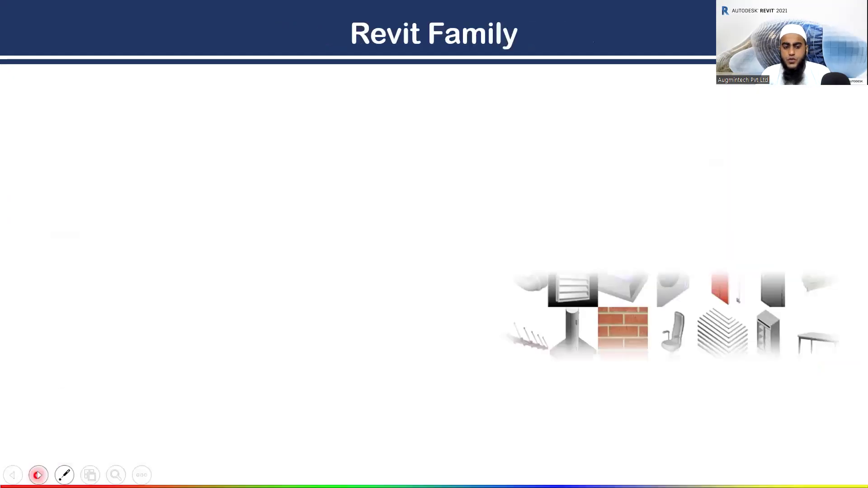
left_click(38, 475)
left_click(13, 475)
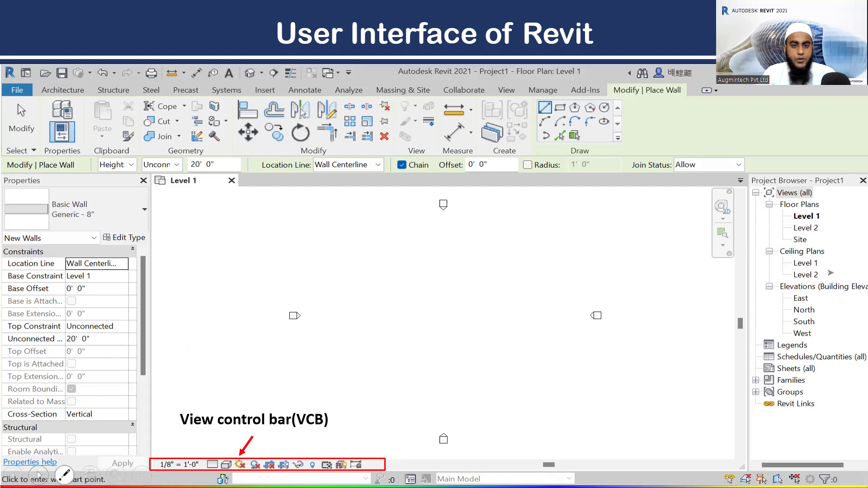
left_click(37, 473)
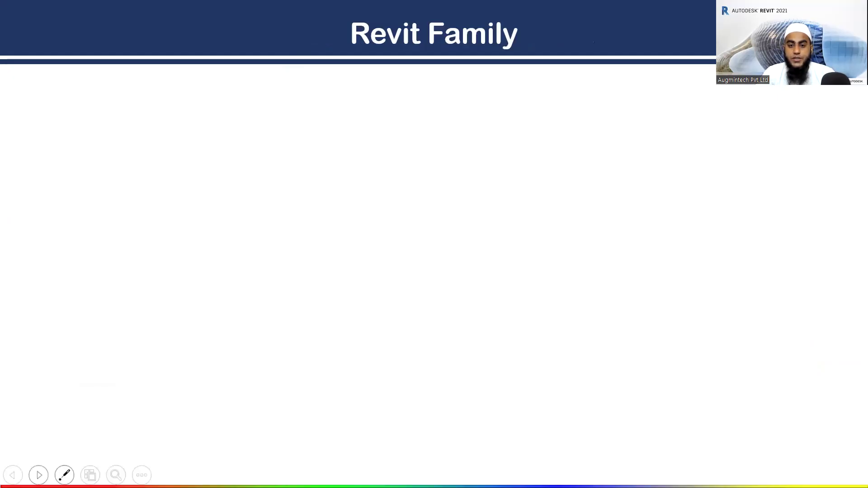
left_click(38, 475)
left_click(39, 475)
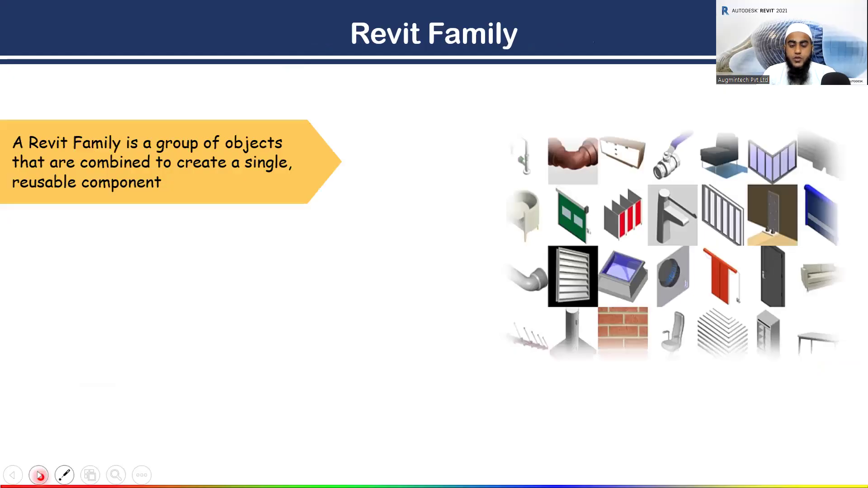
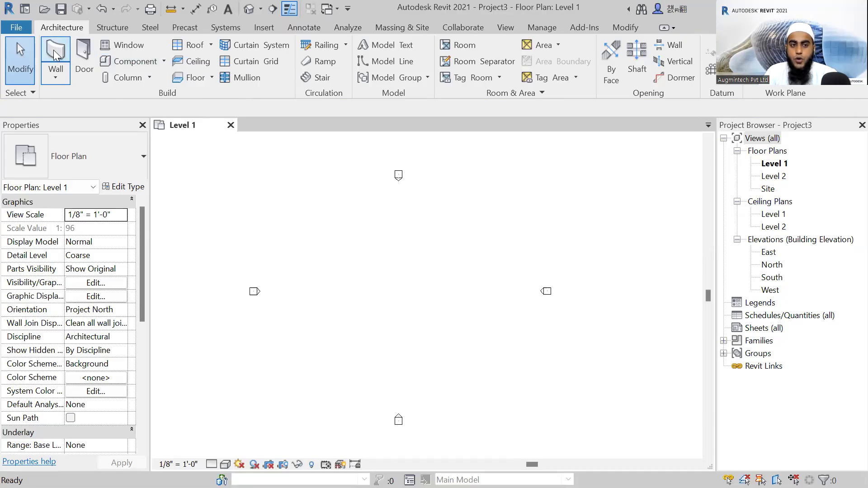
Start the architectural Wall tool and browse the available basic wall types, keeping Generic - 8" as the current type.
right_click(45, 78)
left_click(44, 78)
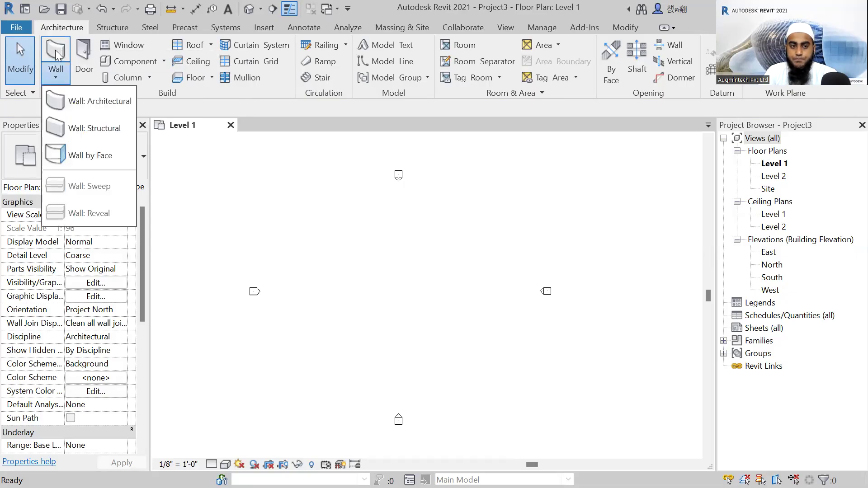
left_click(54, 52)
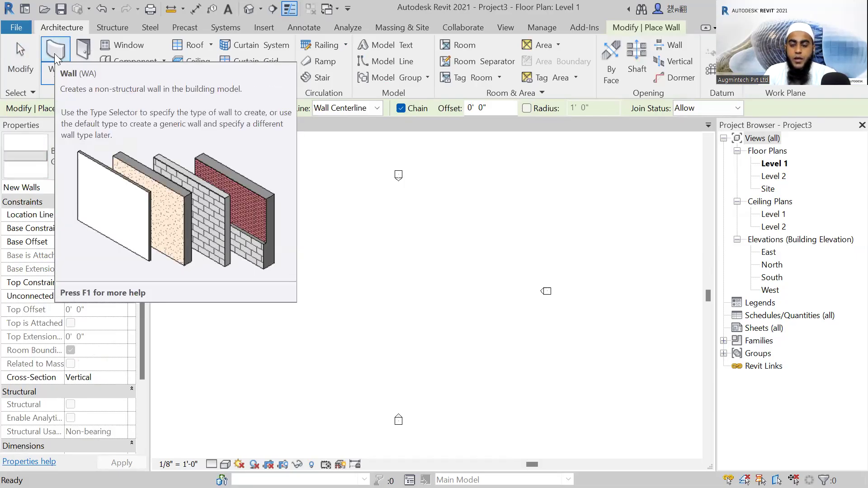
left_click(55, 50)
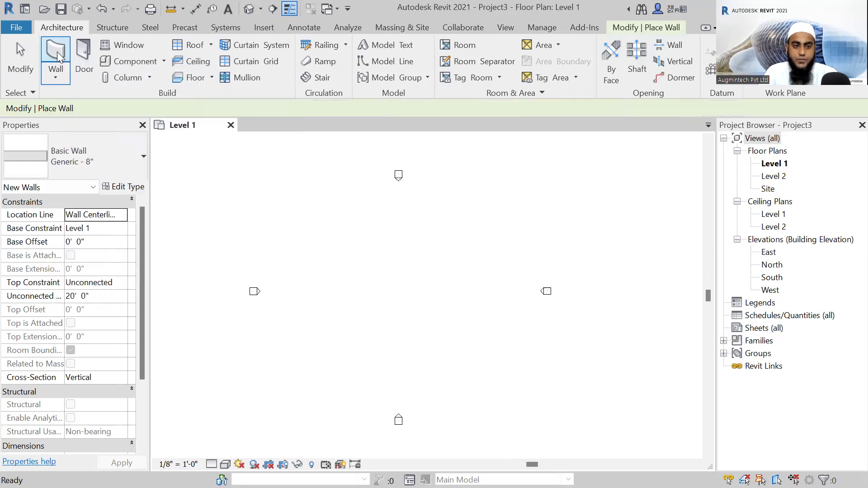
left_click(92, 160)
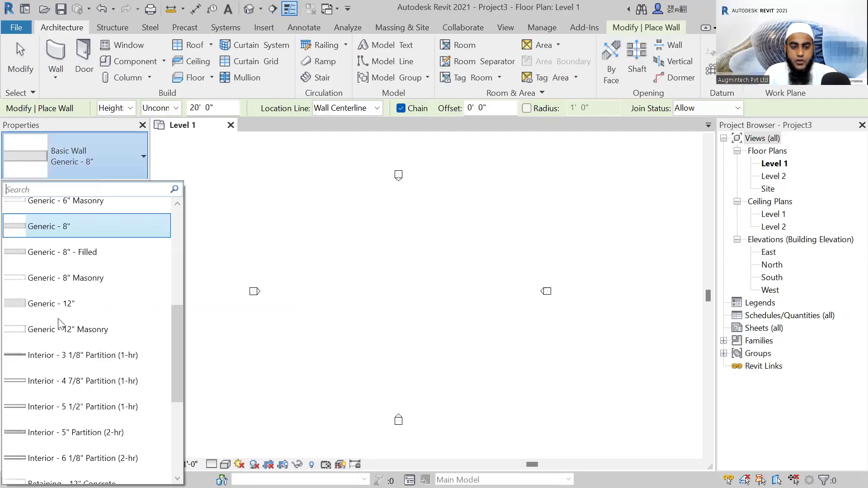
scroll(90, 226, "up", 3)
scroll(75, 310, "down", 2)
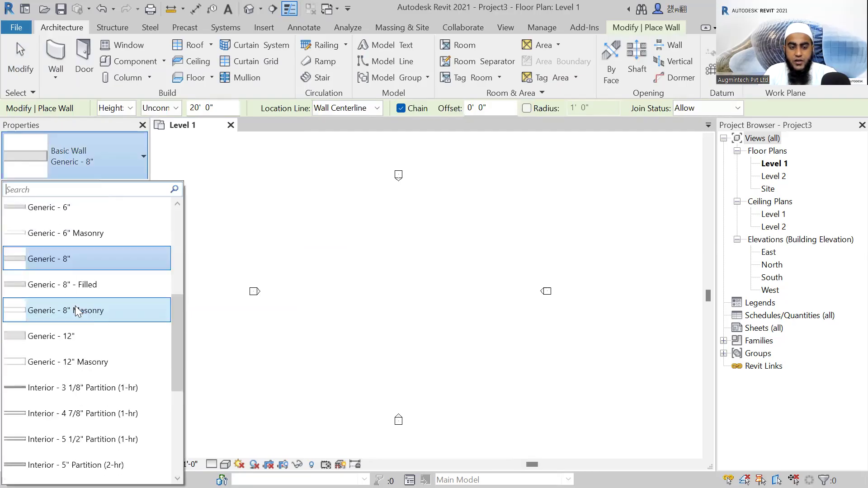
scroll(66, 323, "up", 2)
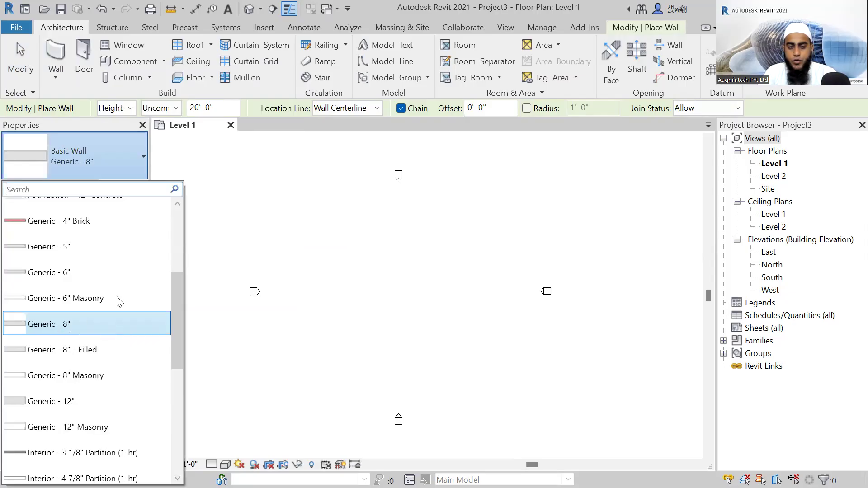
scroll(77, 210, "up", 2)
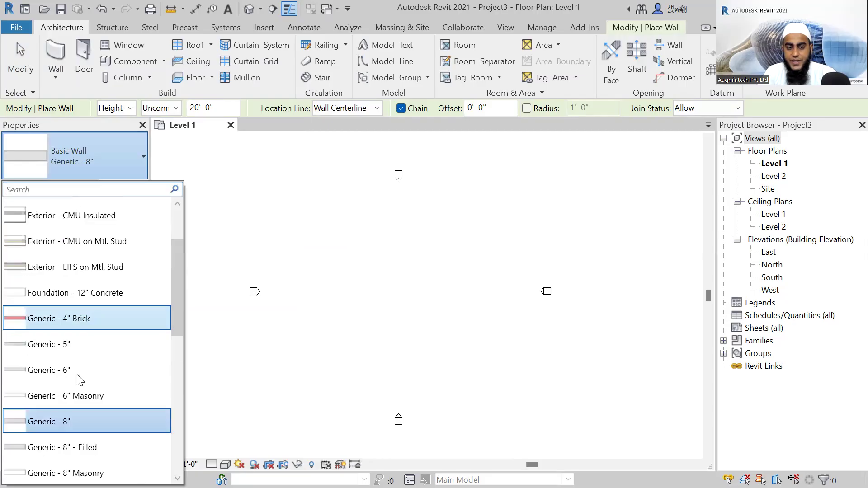
scroll(79, 362, "down", 3)
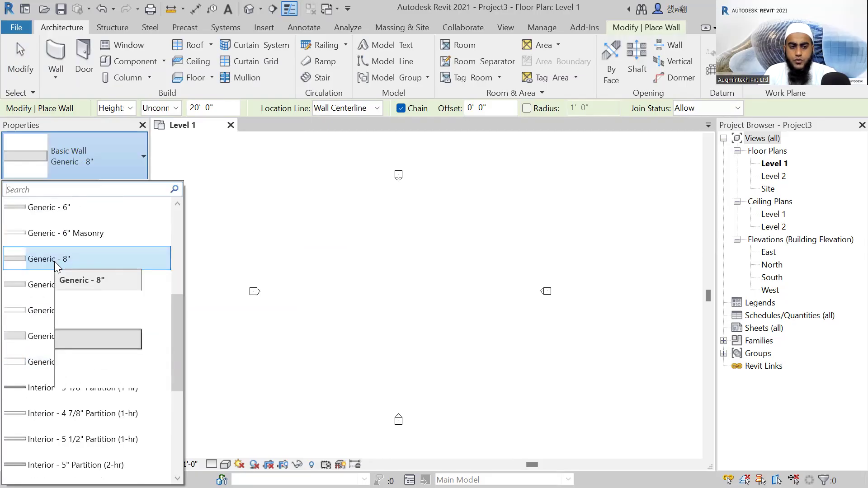
left_click(71, 160)
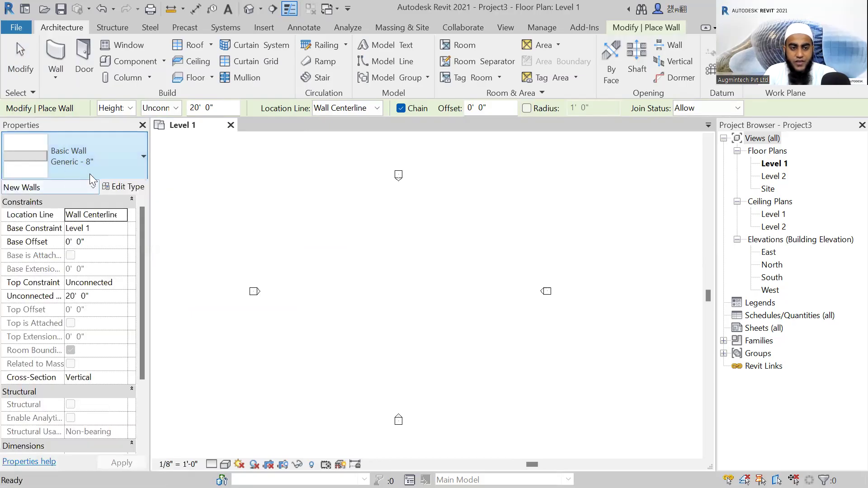
Duplicate the Generic - 8" wall type under the name Generic -10".
left_click(134, 190)
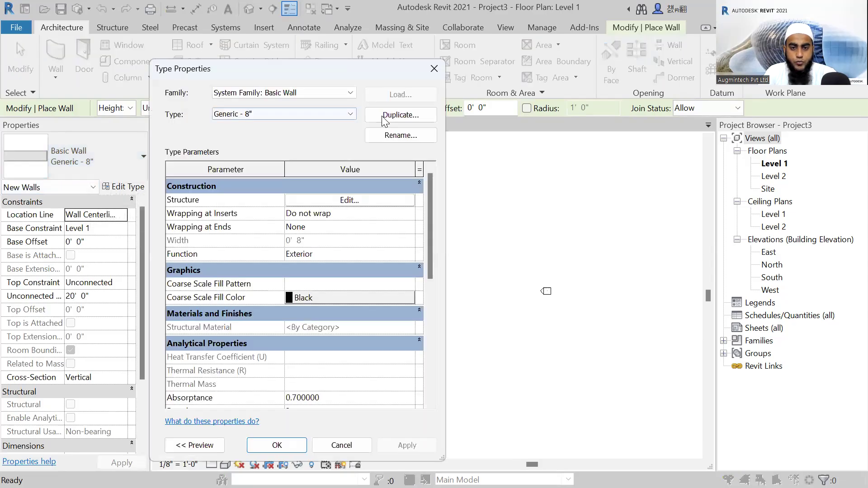
left_click(382, 115)
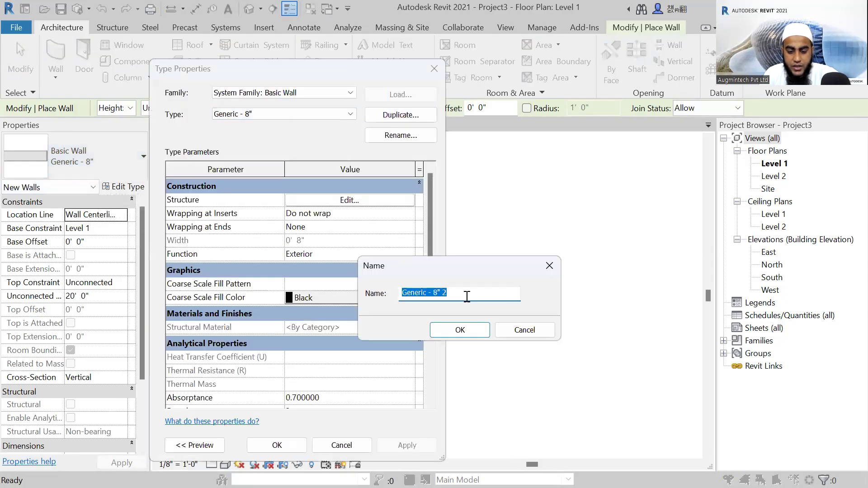
type("Generic -10\"")
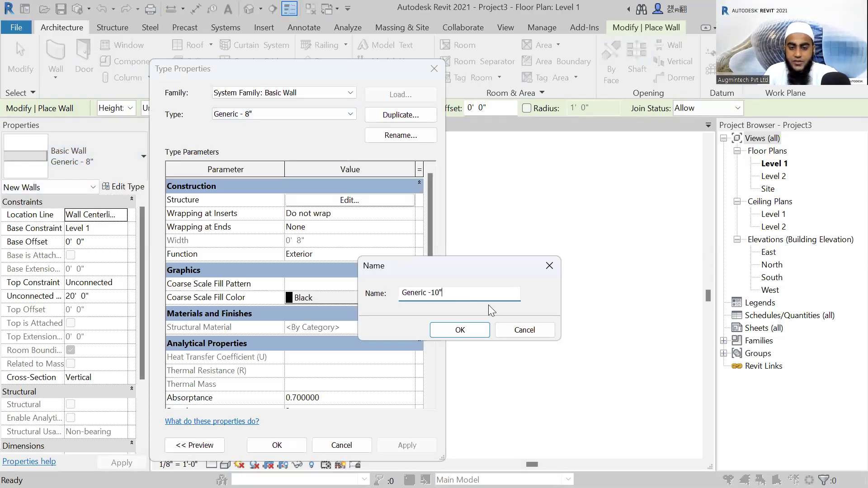
left_click(466, 327)
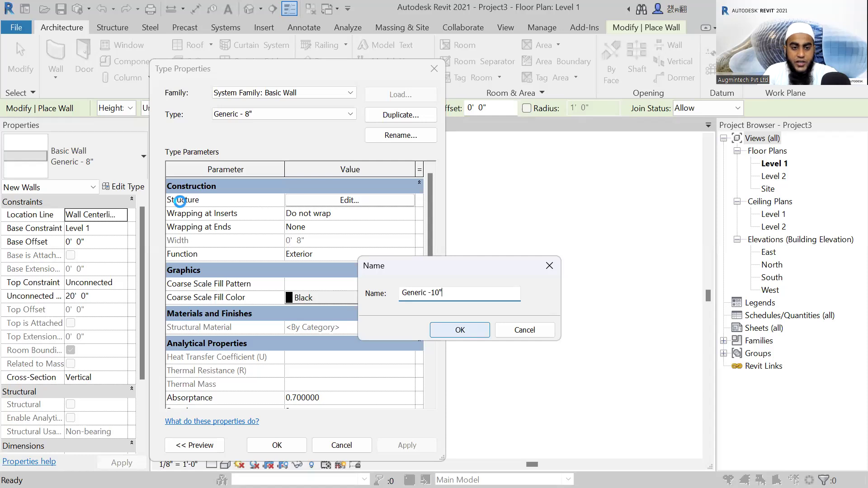
Set the structure layer thickness of the Generic -10" wall type to 10" and apply the type changes.
left_click(355, 200)
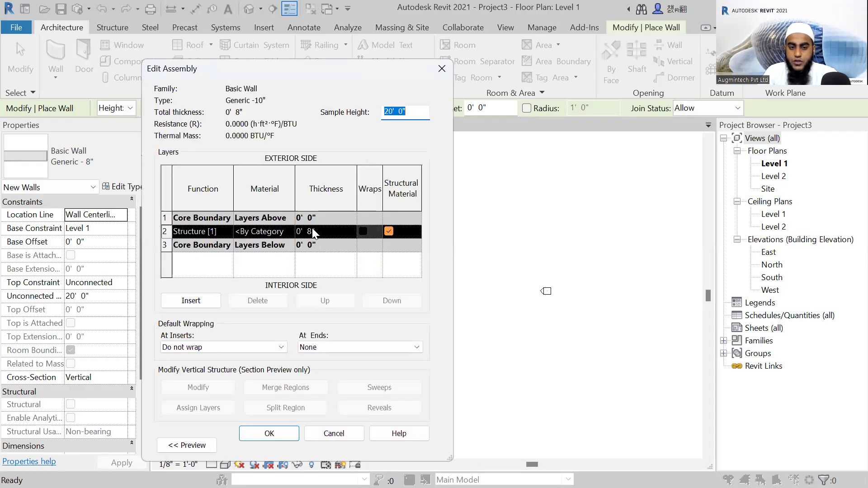
double_click(310, 231)
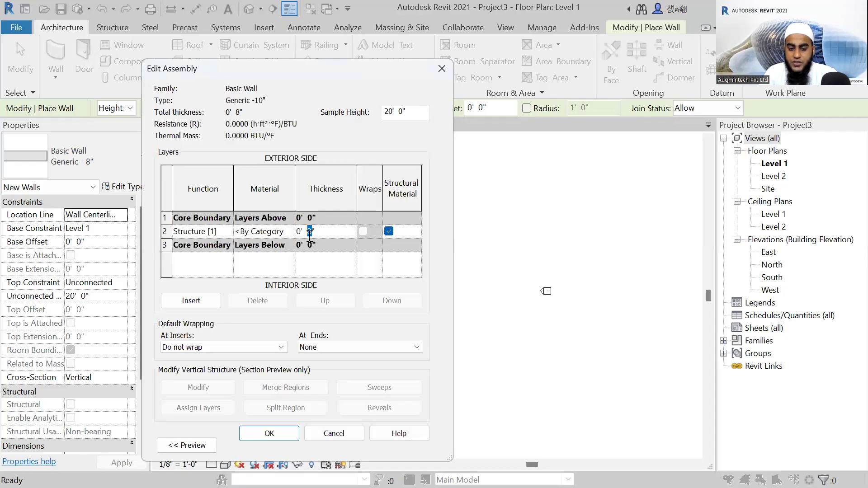
type("10")
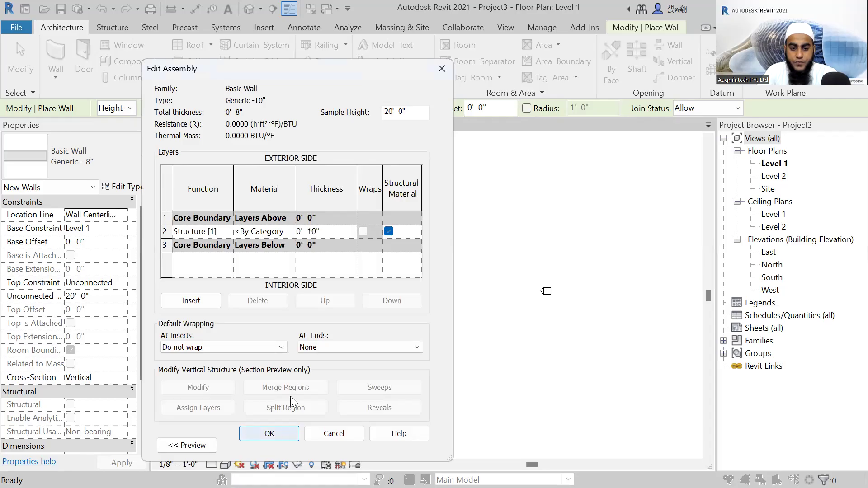
left_click(272, 439)
left_click(275, 445)
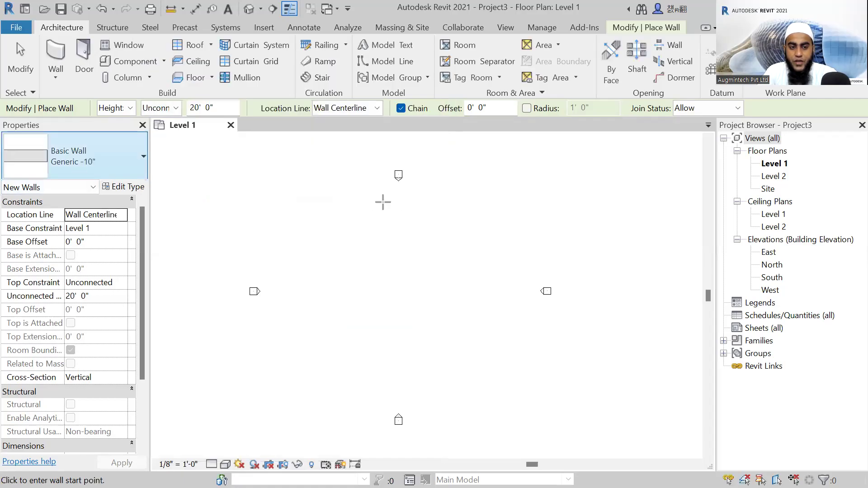
Draw a straight horizontal Generic -10" wall about 19' 6" long in the Level 1 plan.
left_click(56, 52)
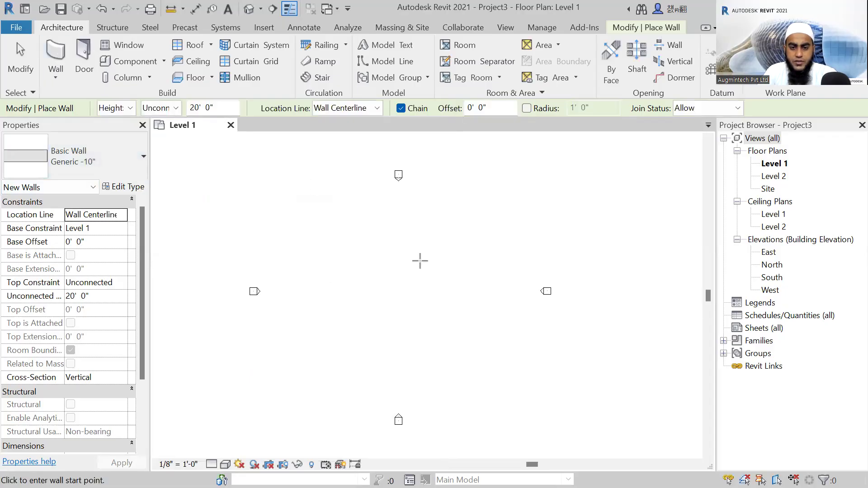
left_click(344, 258)
scroll(387, 250, "up", 3)
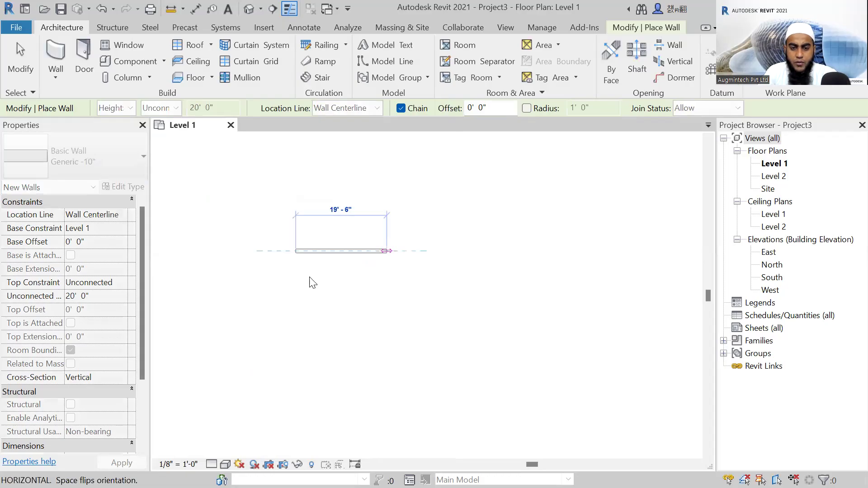
key("Escape")
key("Escape")
scroll(295, 258, "up", 3)
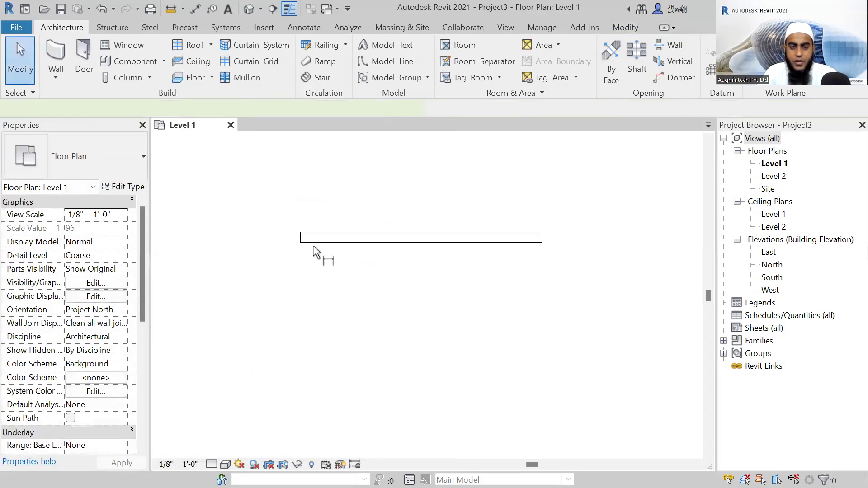
Dimension the wall's thickness with an aligned dimension between its two faces, using Wall faces as the reference option.
key("d")
key("i")
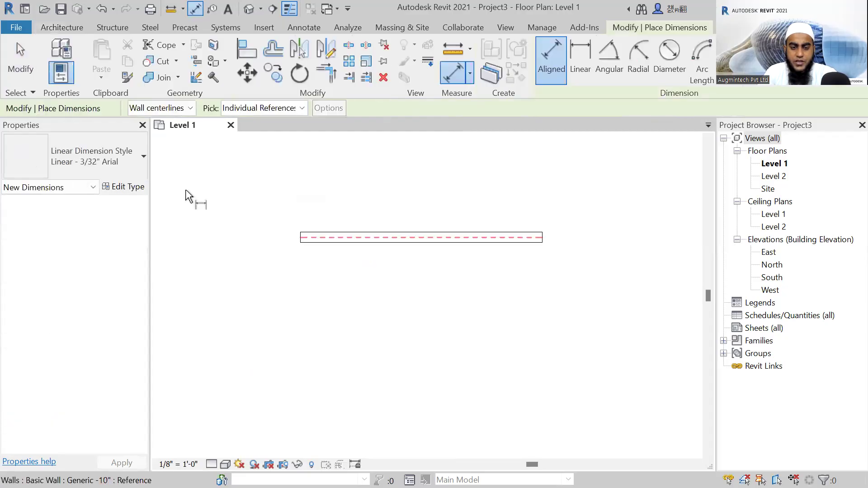
left_click(175, 131)
left_click(362, 243)
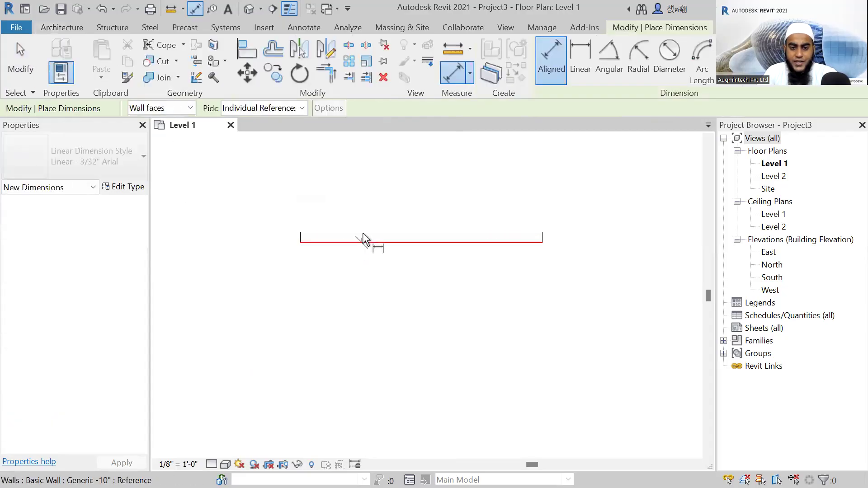
left_click(363, 234)
left_click(261, 235)
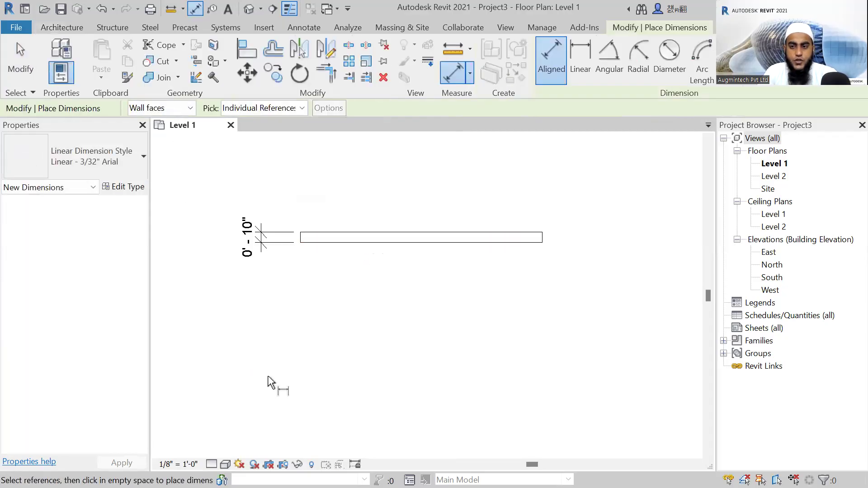
key("Escape")
key("Escape")
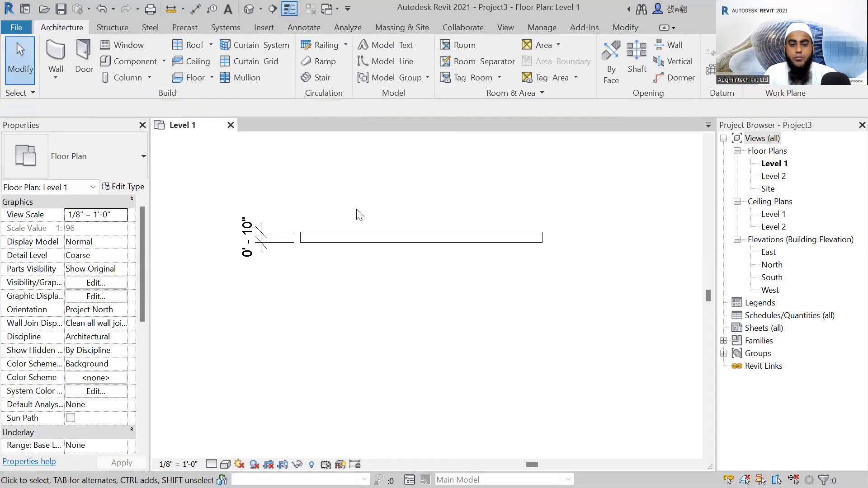
Delete the horizontal wall together with its thickness dimension.
left_click_drag(356, 190, 260, 270)
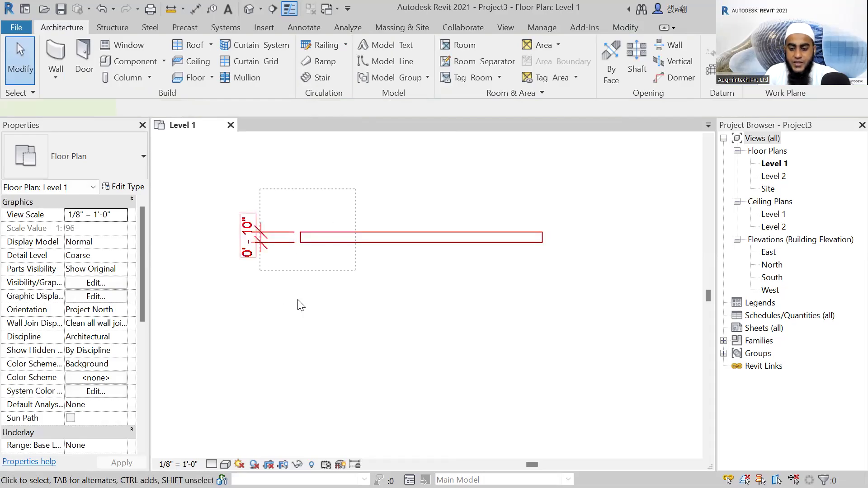
key("Delete")
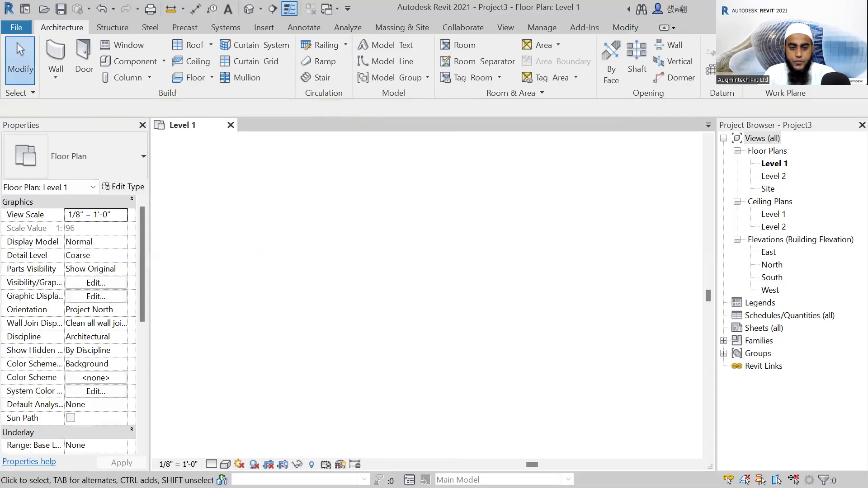
key("alt+Tab")
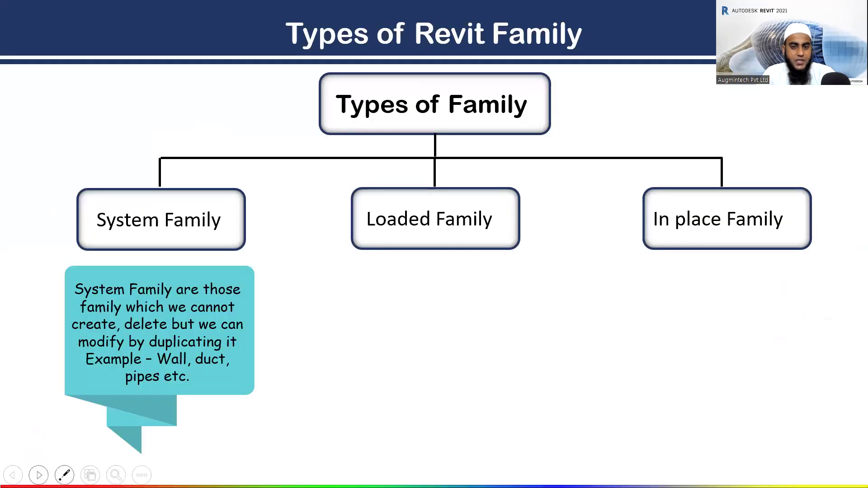
key("Right")
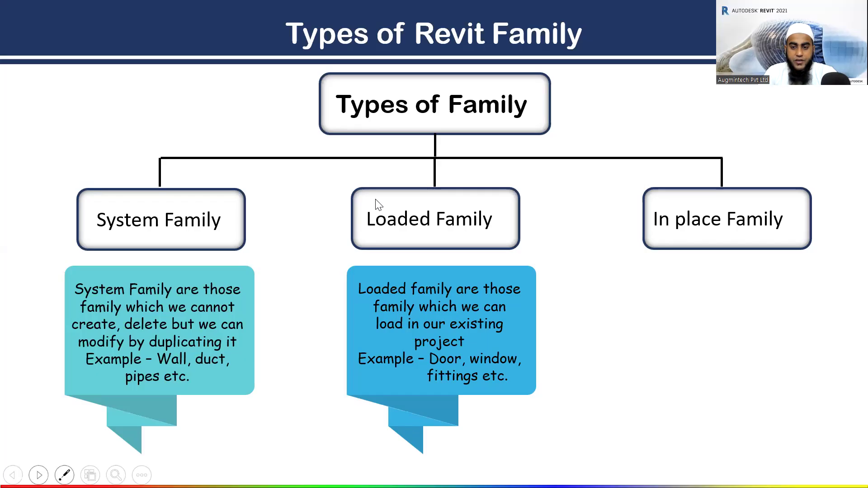
key("alt+Tab")
Draw a rectangular room of Generic -10" walls, about 28' deep and reaching up to Level 2, between the elevation markers.
scroll(387, 247, "up", 2)
middle_click_drag(395, 253, 388, 254)
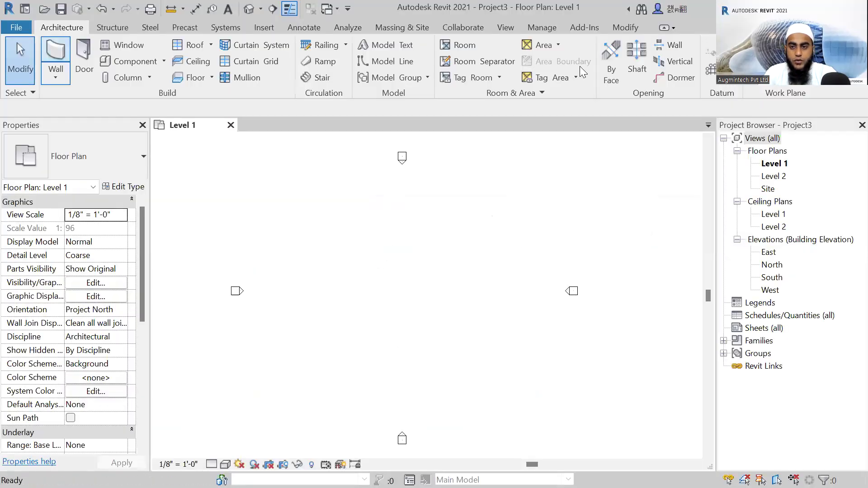
key("w")
key("a")
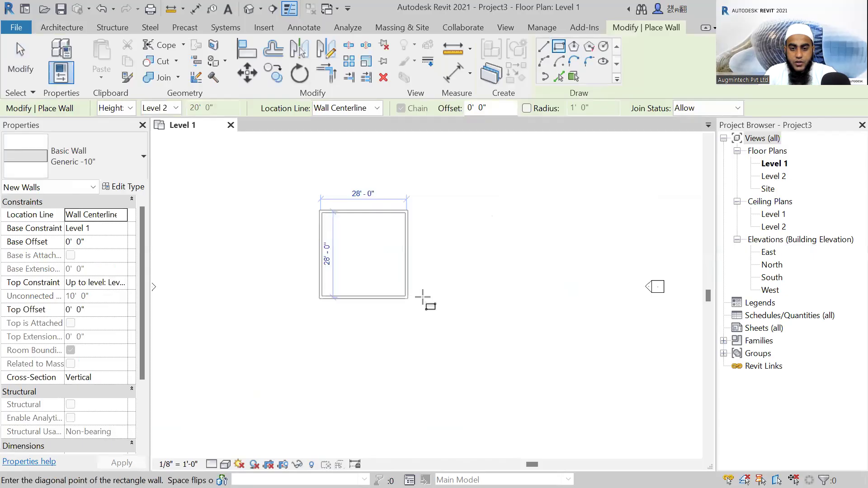
left_click(423, 297)
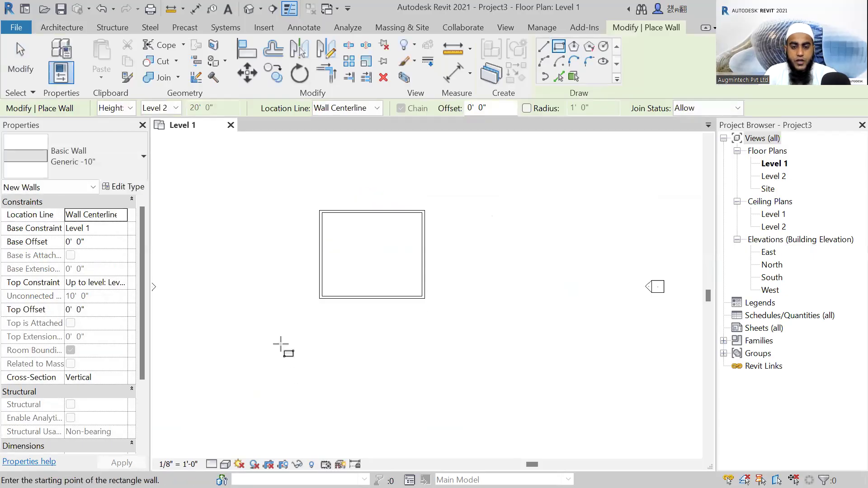
key("Escape")
key("Escape")
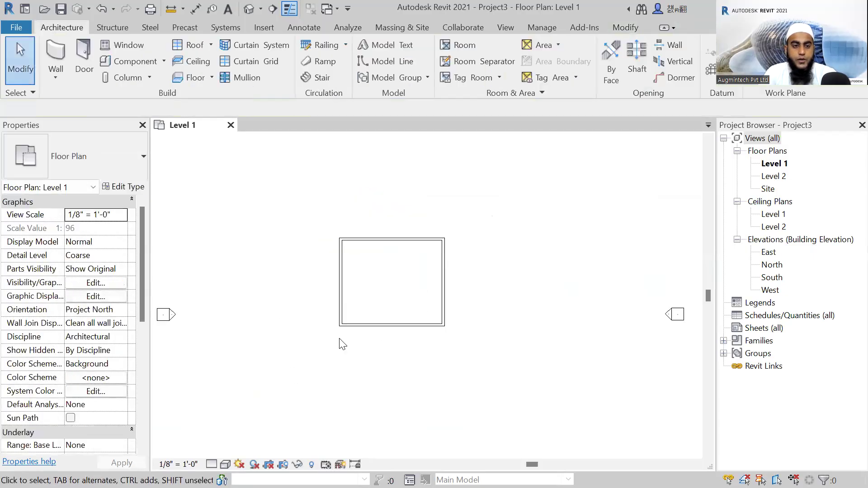
Place a Single-Flush 36" x 84" door near the middle of the rectangular room's lower wall.
left_click(89, 58)
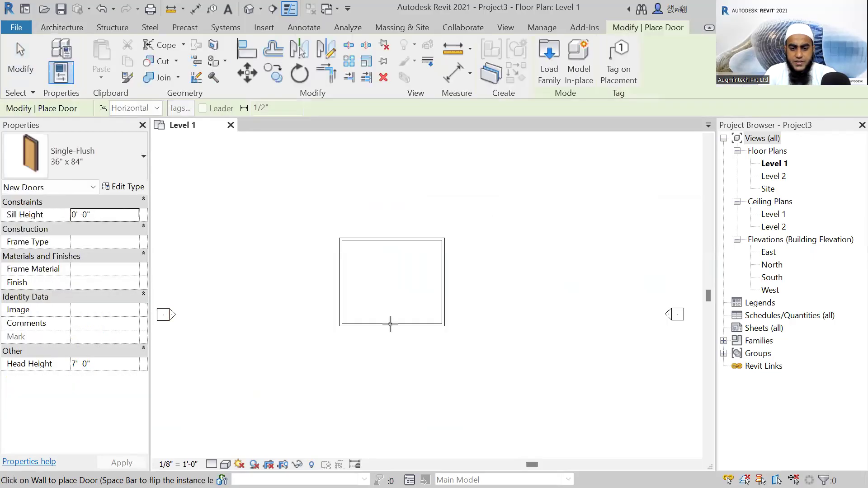
left_click(391, 322)
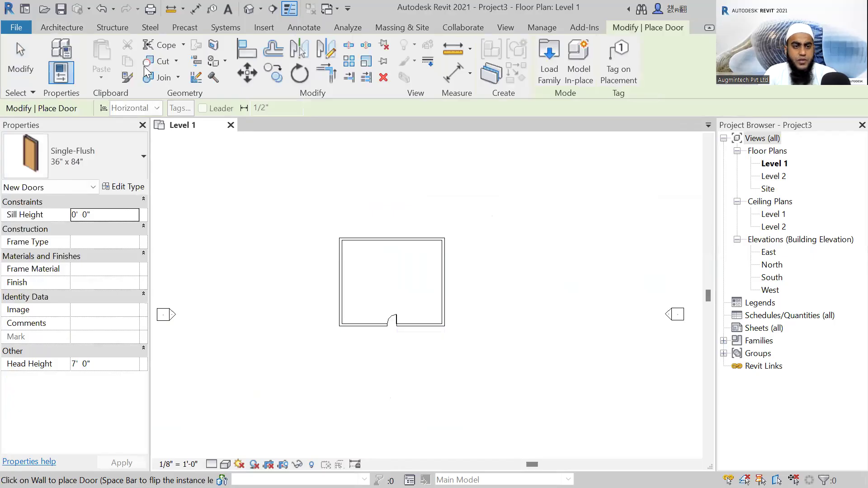
key("Escape")
Place two Fixed 36" x 48" windows in the room's lower wall, one on each side of the door.
left_click(123, 49)
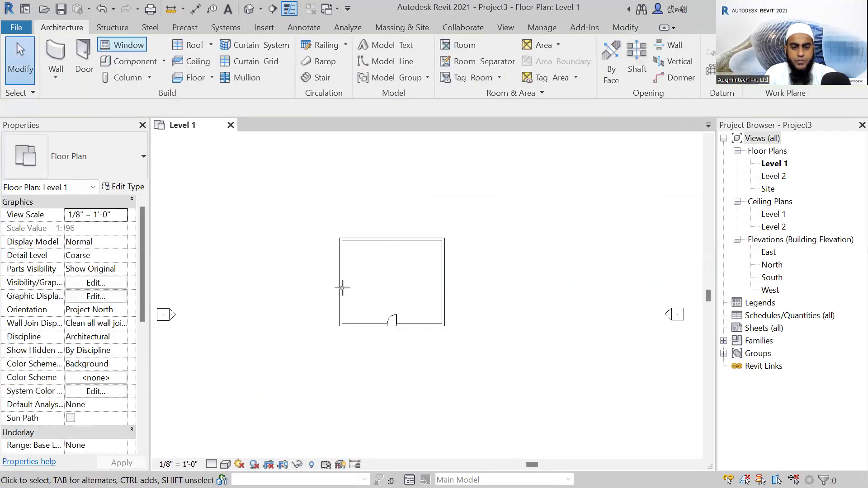
left_click(120, 161)
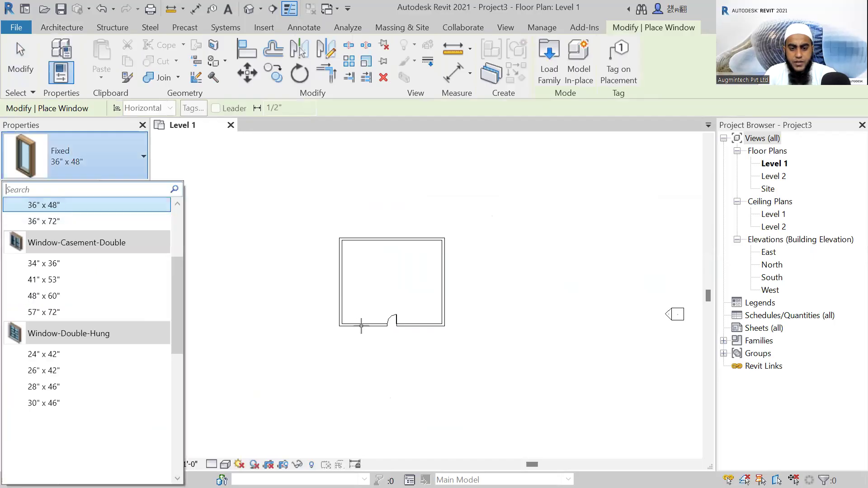
scroll(358, 326, "up", 1)
left_click(357, 325)
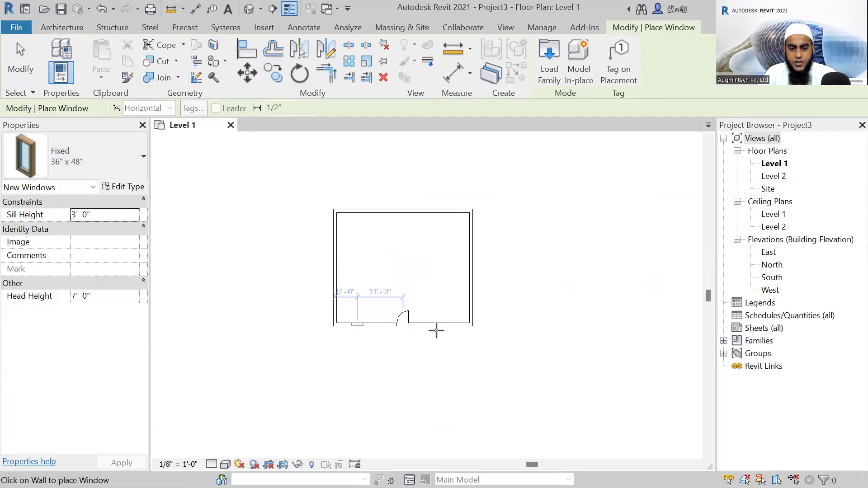
left_click(445, 325)
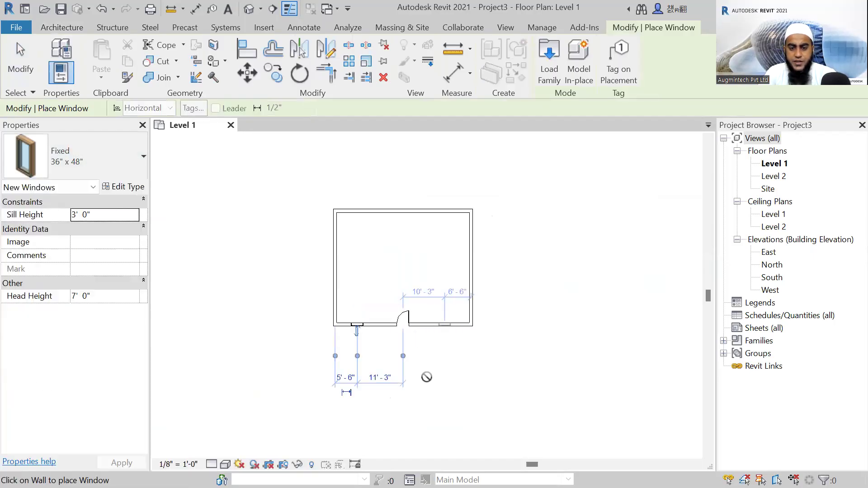
key("Escape")
key("Escape")
Open the default 3D view and display the model in the Shaded visual style.
left_click(248, 8)
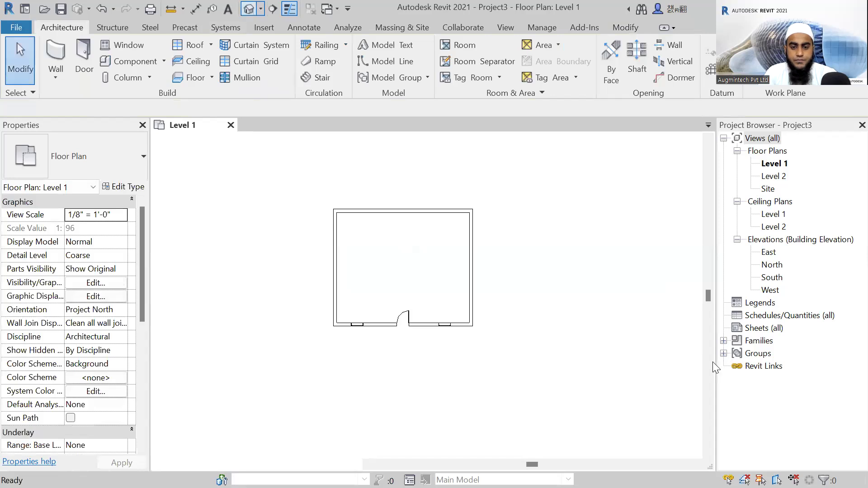
scroll(514, 290, "up", 3)
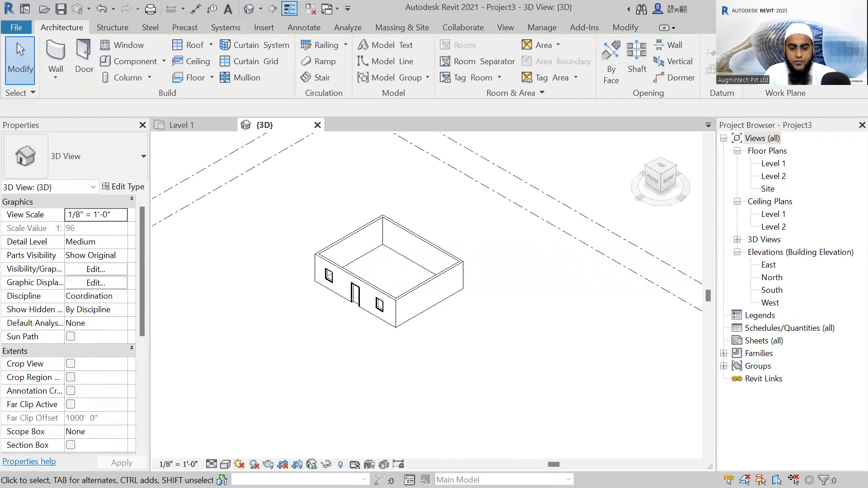
key("s")
key("d")
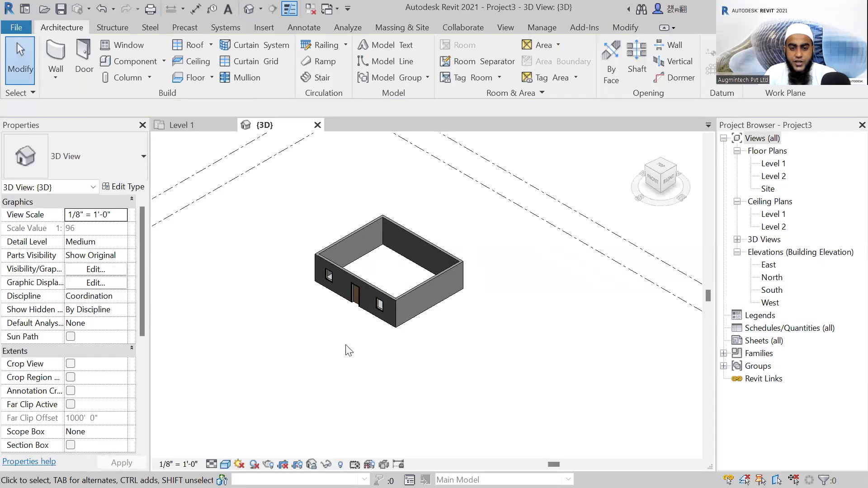
Examine the room's door and two windows in 3D from several angles.
scroll(349, 351, "up", 4)
middle_click_drag(454, 259, 312, 277, "shift")
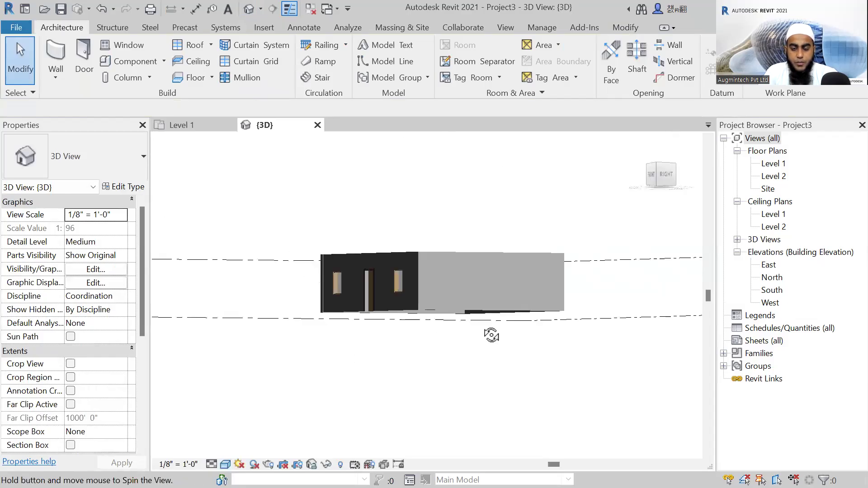
middle_click_drag(491, 335, 510, 291, "shift")
middle_click_drag(443, 367, 387, 365, "shift")
middle_click_drag(402, 335, 401, 315, "shift")
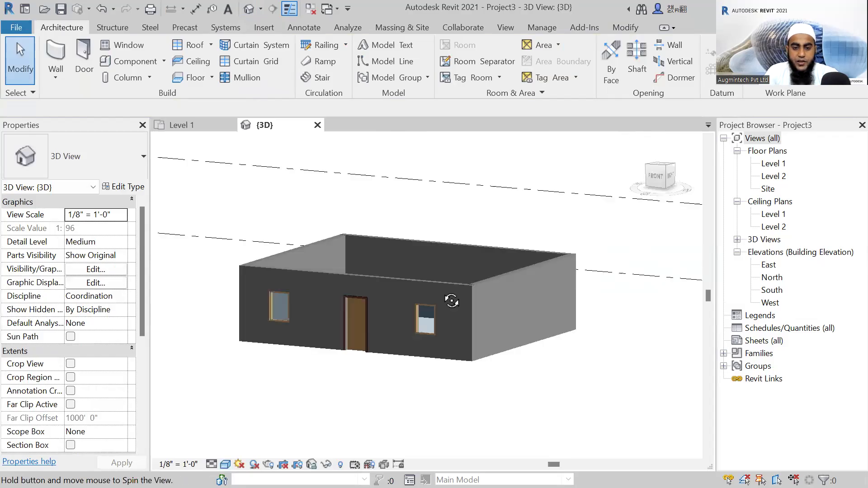
middle_click_drag(449, 300, 454, 322, "shift")
middle_click_drag(394, 361, 365, 301, "shift")
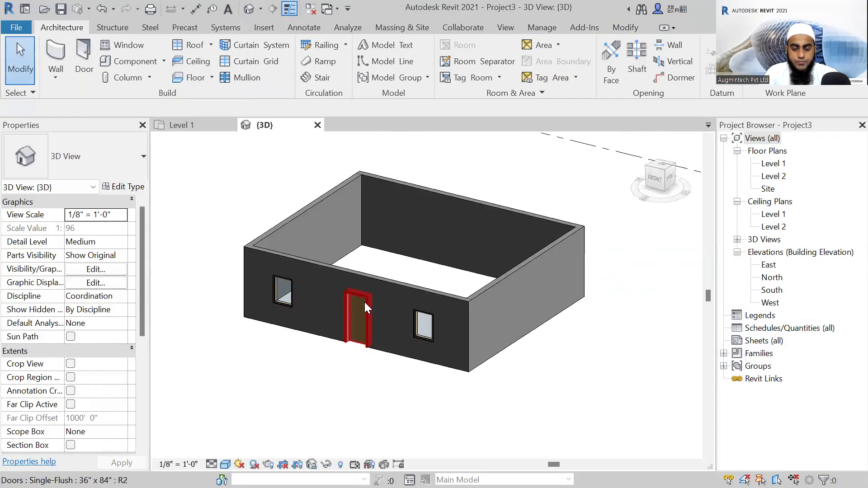
Return to the Level 1 floor plan and review the Single-Flush sizes available for door placement.
left_click(772, 163)
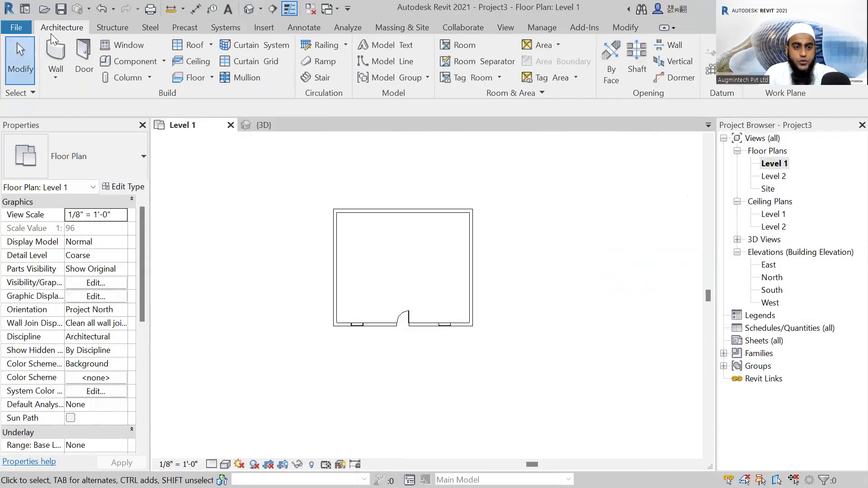
left_click(82, 54)
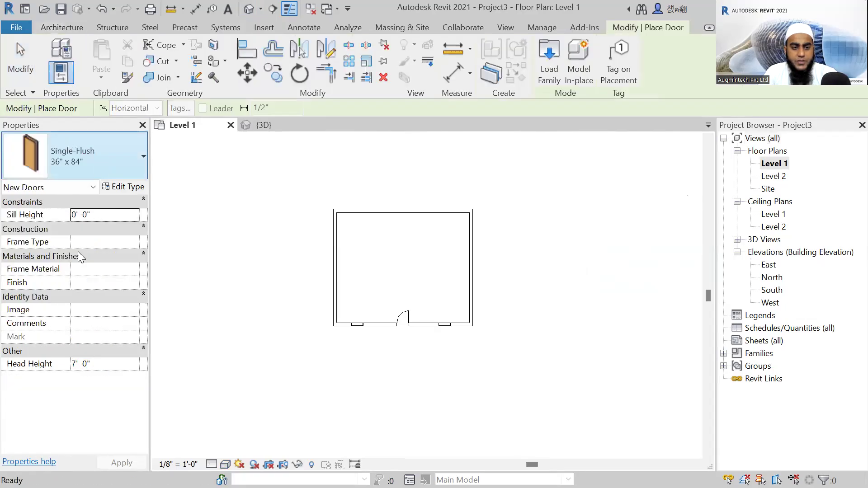
left_click(81, 159)
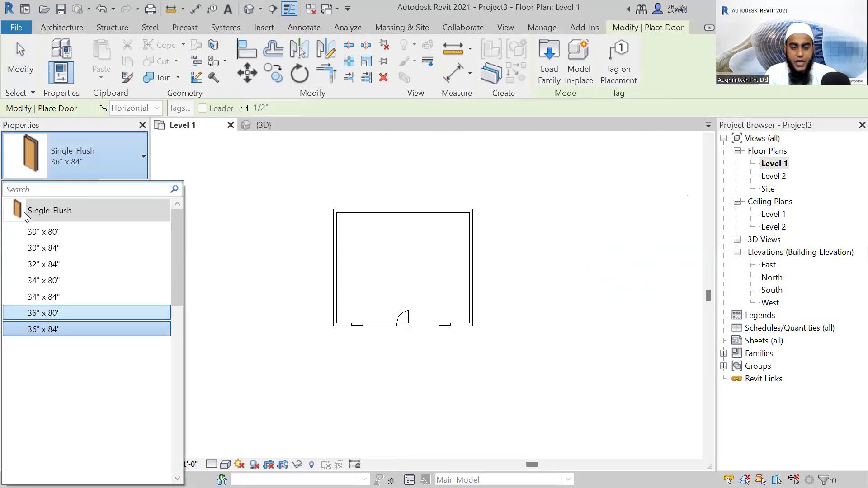
mouse_move(18, 214)
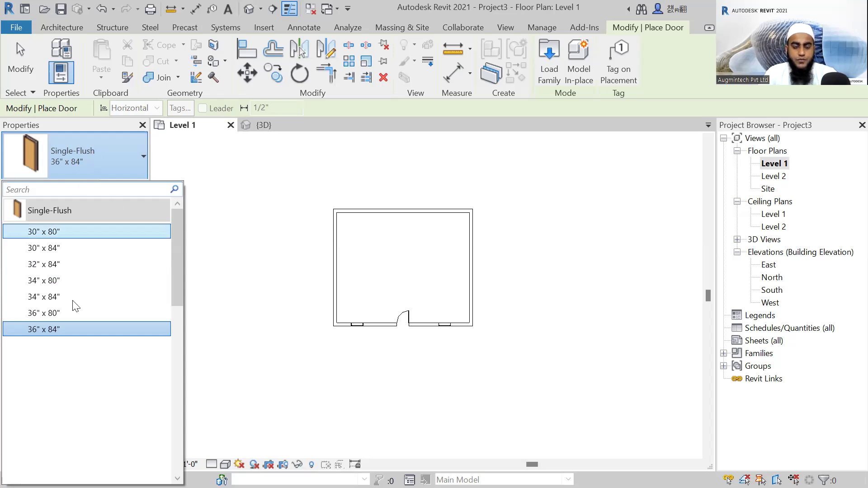
mouse_move(76, 305)
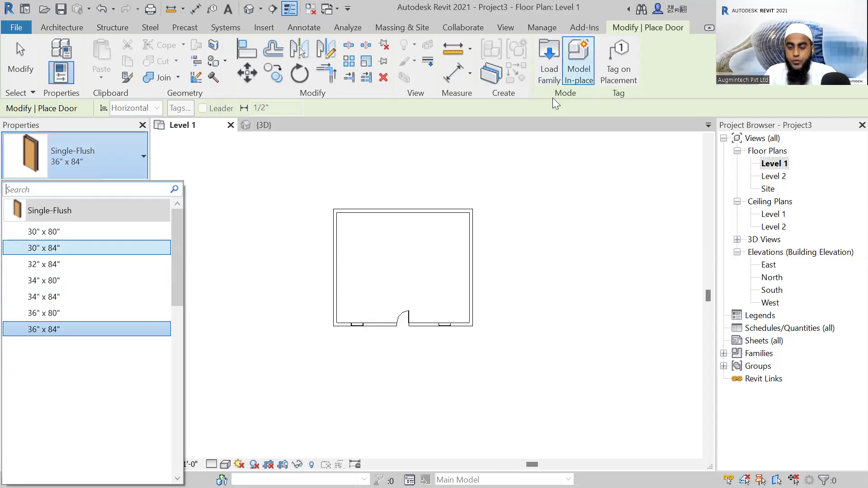
Browse the English-Imperial Doors folder for a family to load, previewing the curtain-wall glass and Door-Overhead-Rolling families.
left_click(551, 53)
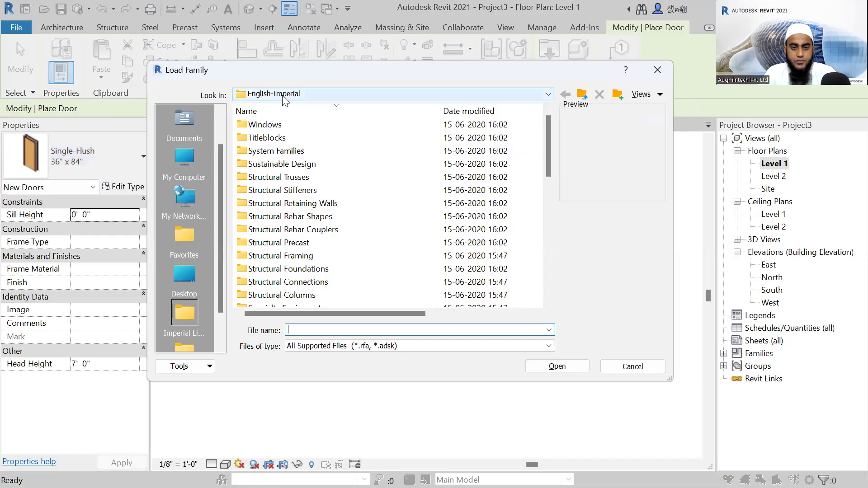
scroll(293, 190, "down", 4)
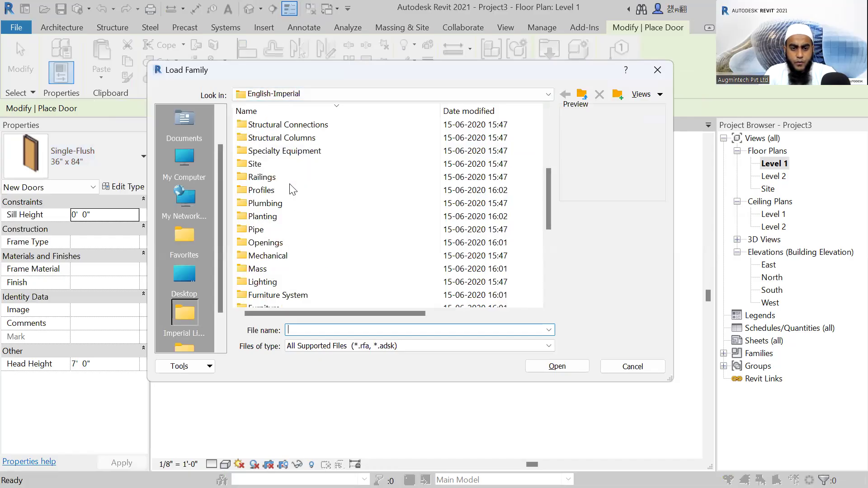
scroll(293, 190, "down", 5)
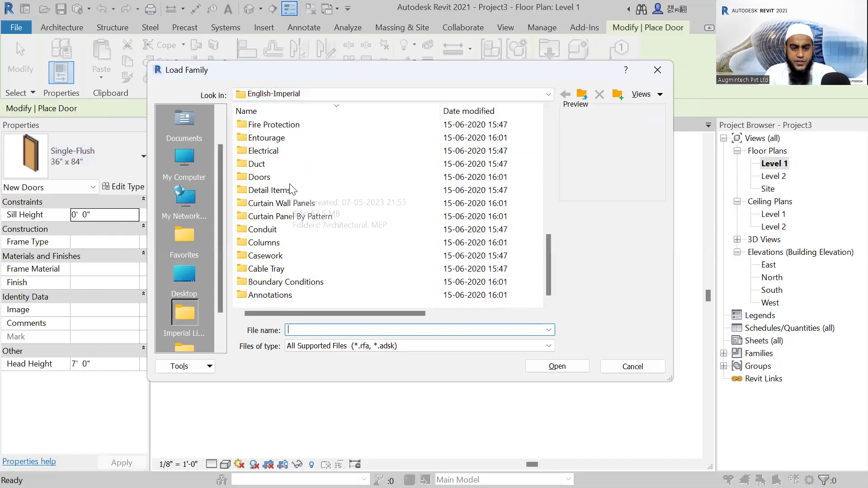
double_click(259, 177)
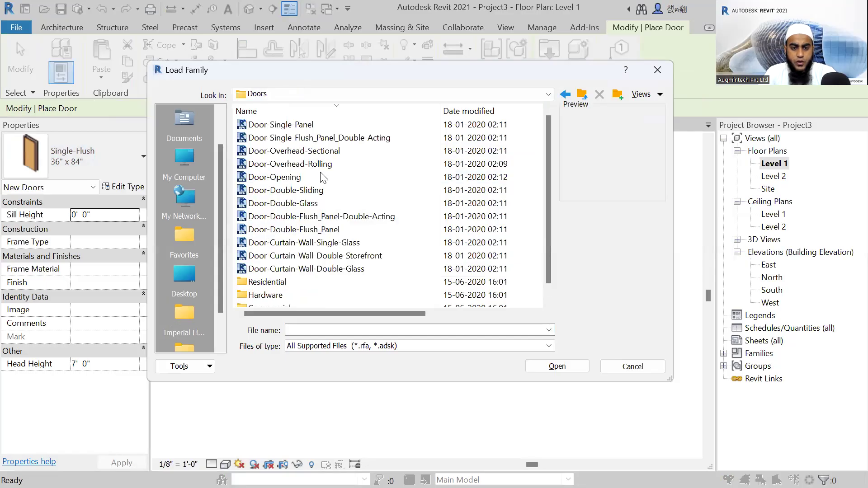
scroll(290, 276, "down", 1)
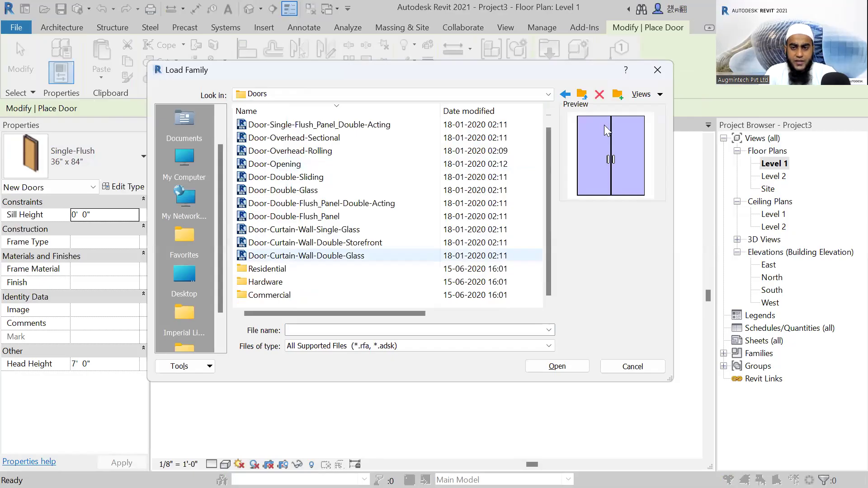
left_click(287, 254)
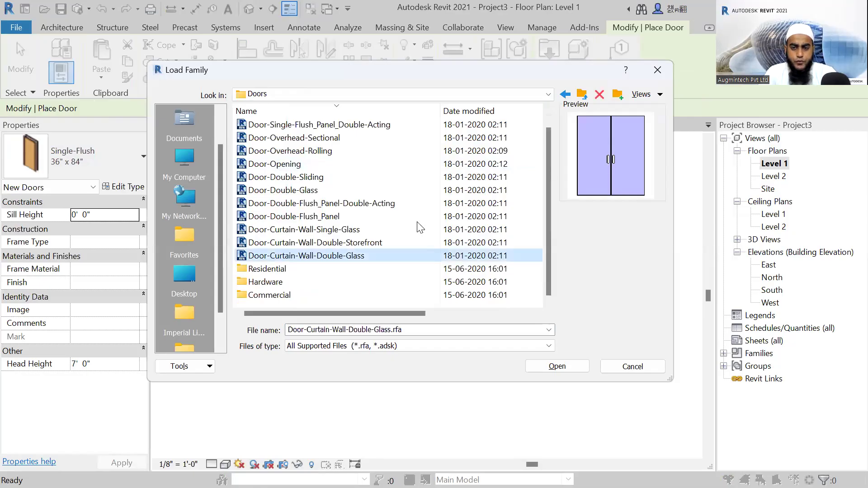
left_click(300, 230)
left_click(300, 152)
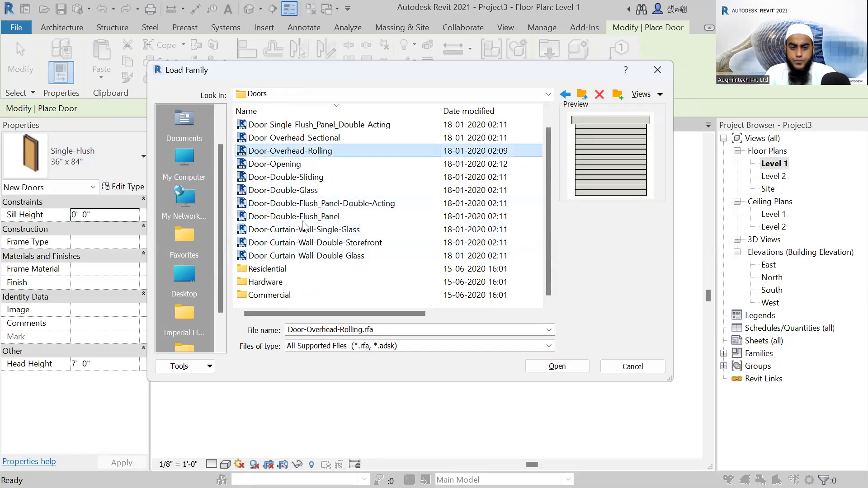
Preview the single and double passage door families in the Commercial doors folder.
double_click(251, 296)
left_click(289, 125)
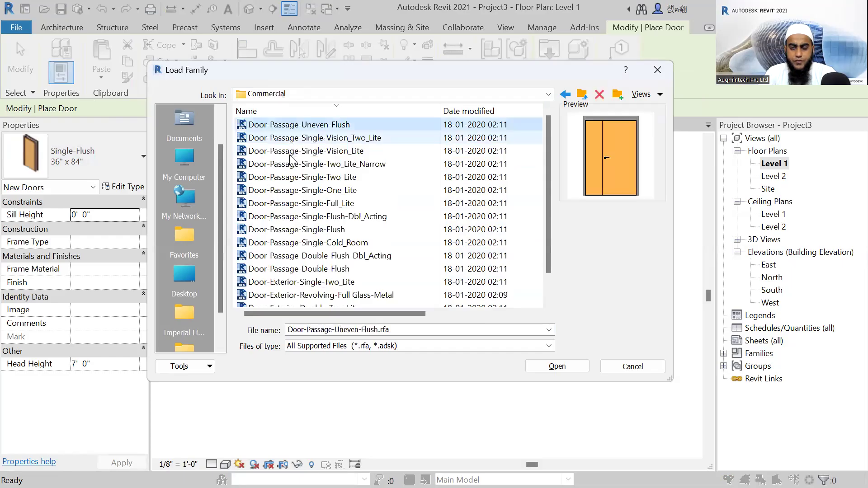
left_click(292, 137)
left_click(290, 217)
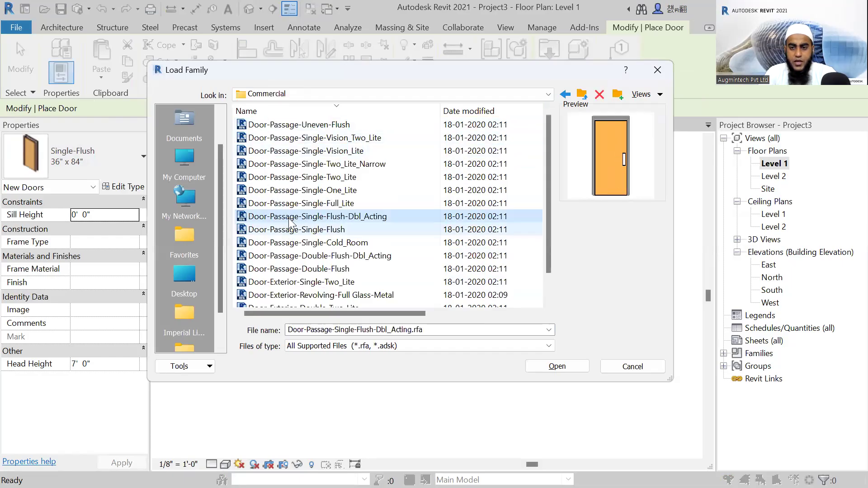
left_click(301, 205)
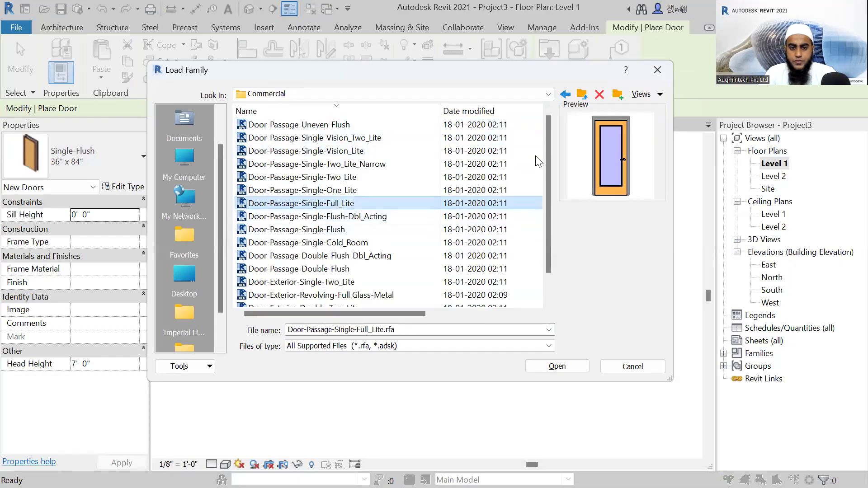
left_click(330, 243)
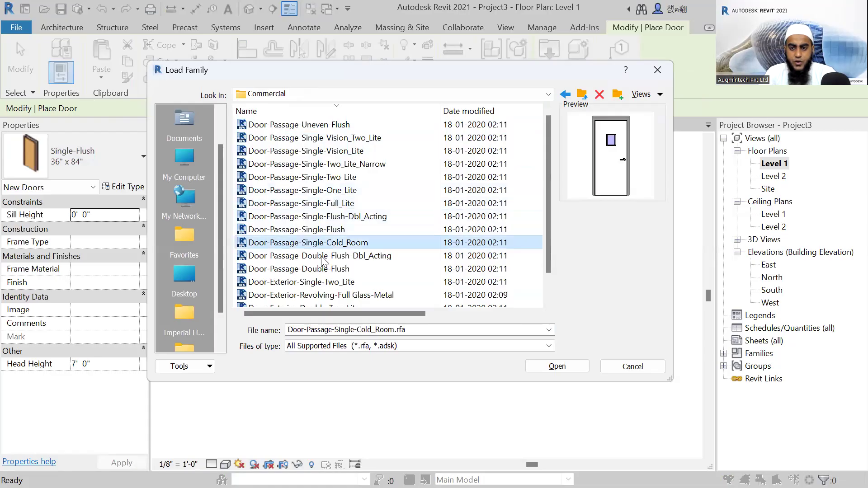
left_click(322, 257)
left_click(331, 268)
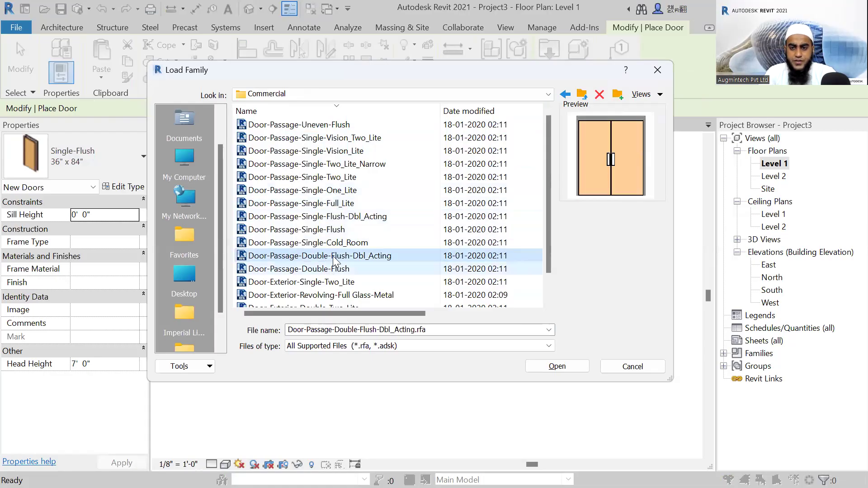
left_click(325, 216)
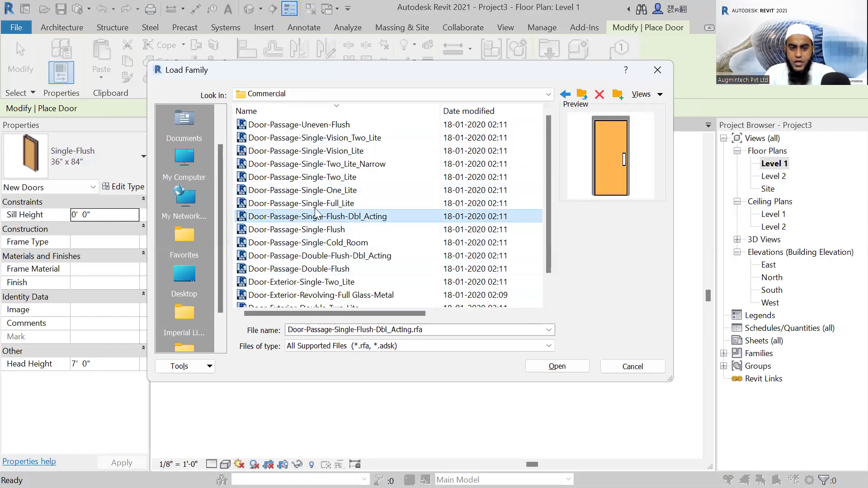
left_click(315, 212)
Load the Door-Passage-Single-One_Lite family with the types 30" x 80", 30" x 84" and 36" x 80".
left_click(312, 190)
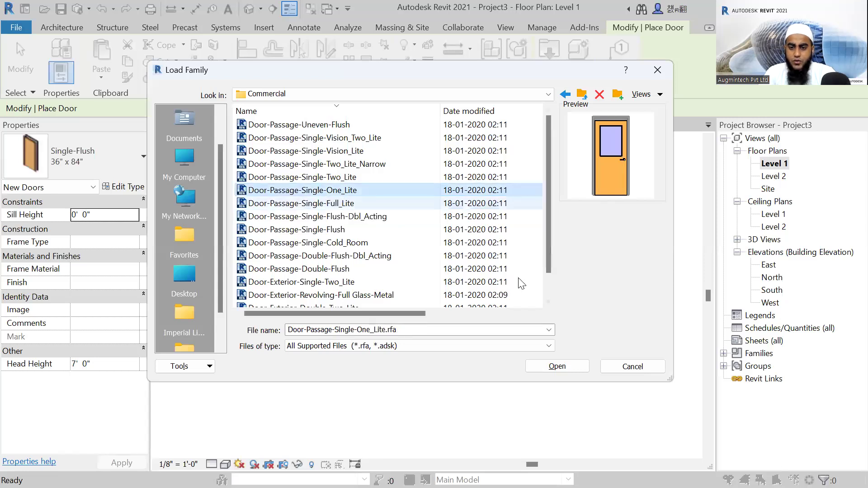
left_click(559, 366)
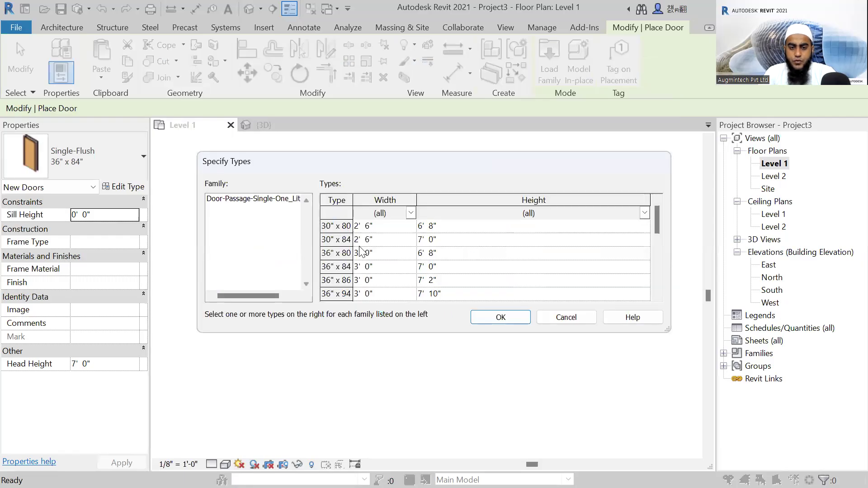
left_click(342, 225)
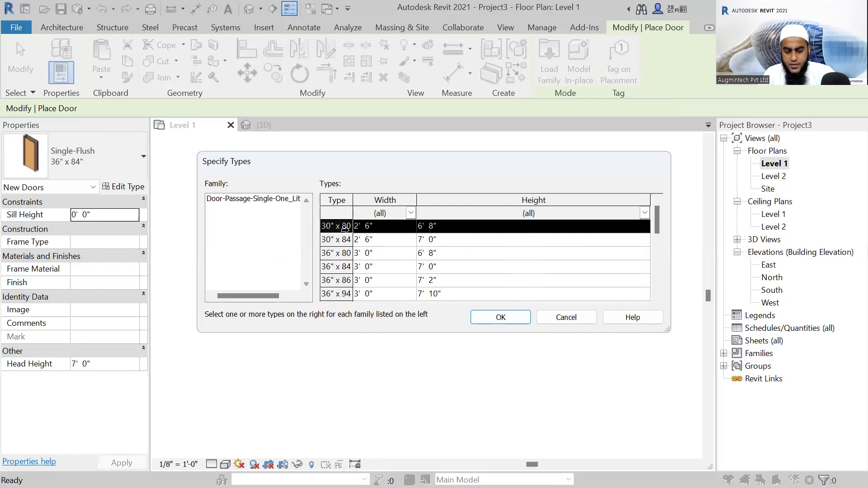
left_click(340, 253, "shift")
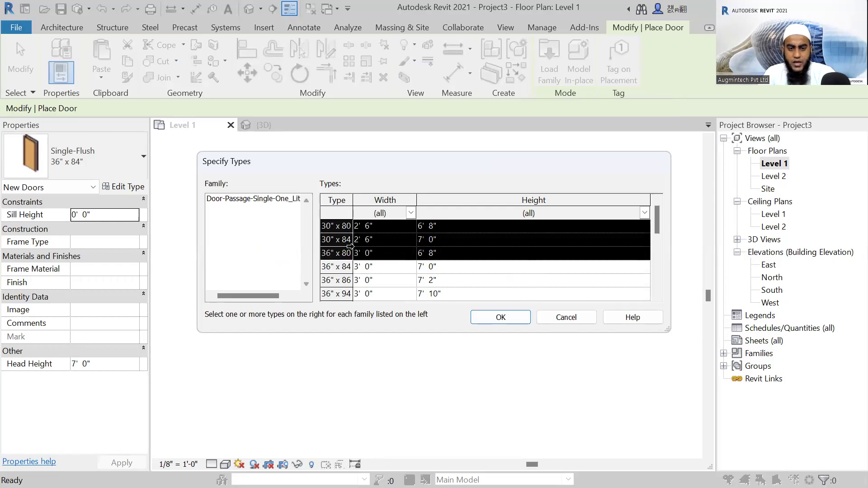
left_click(501, 318)
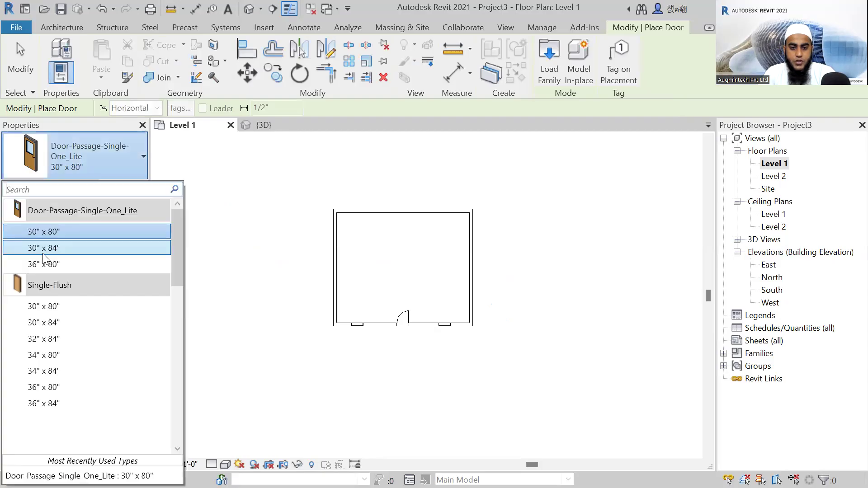
Remove the Single-Flush door from the room's lower wall.
left_click(405, 313)
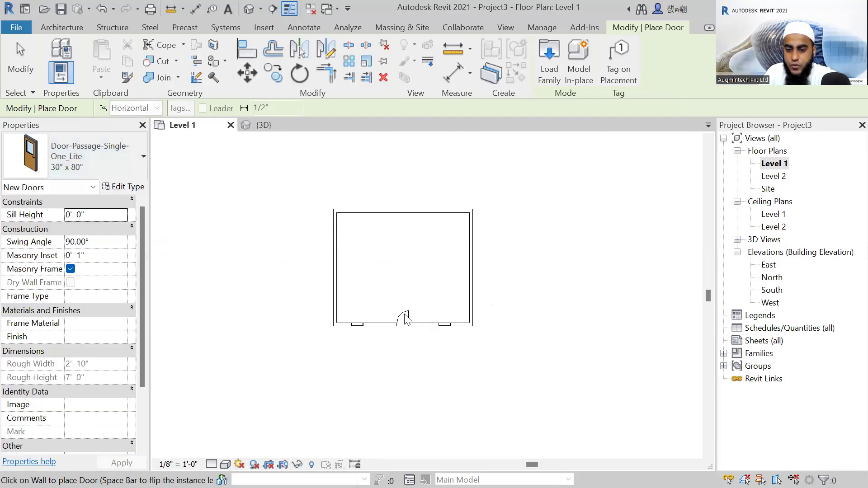
key("Escape")
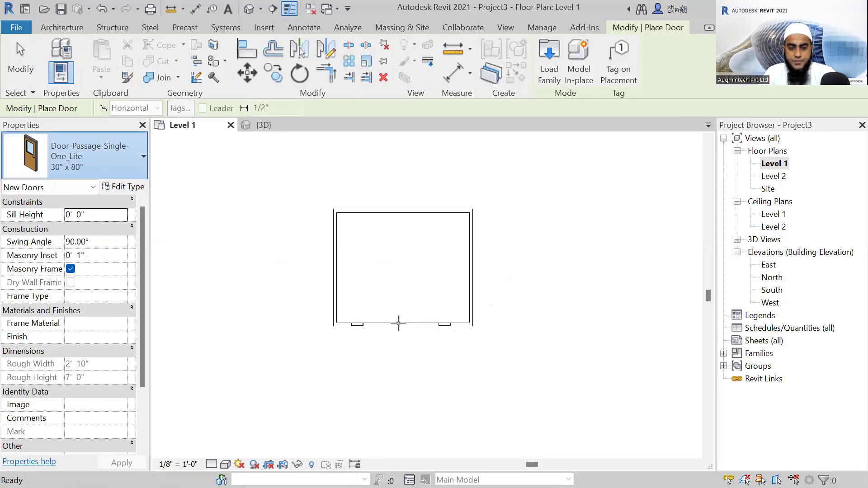
Place a 30" x 80" Door-Passage-Single-One_Lite door in the lower wall midway between the two windows, and show the 3D view.
left_click(392, 379)
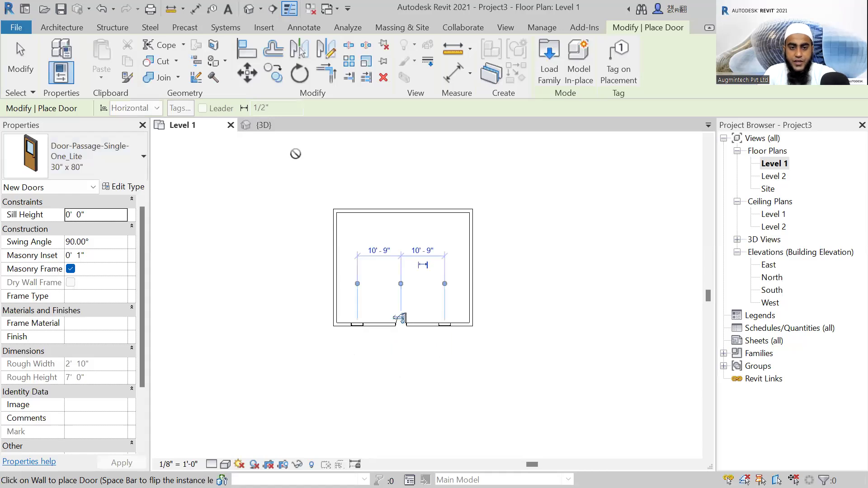
left_click(276, 127)
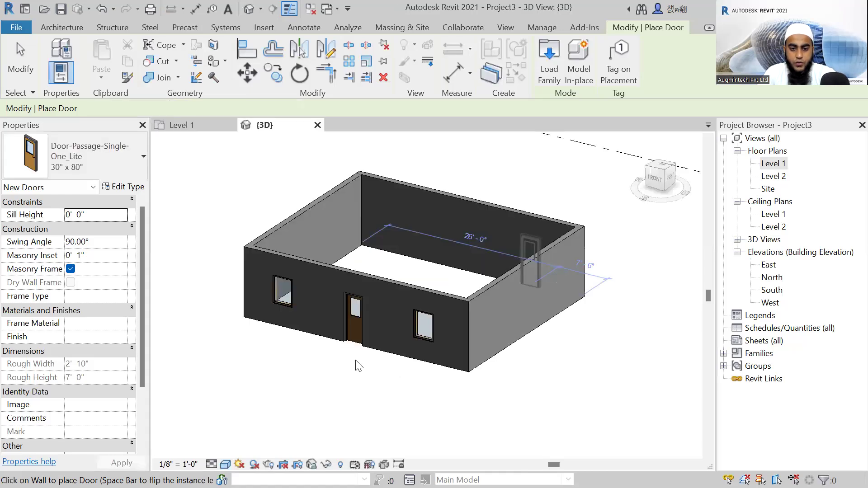
key("Escape")
key("Escape")
Examine the new door and the windows beside it from several angles in 3D, and return to the Level 1 floor plan.
scroll(357, 366, "up", 4)
middle_click_drag(365, 378, 440, 291, "shift")
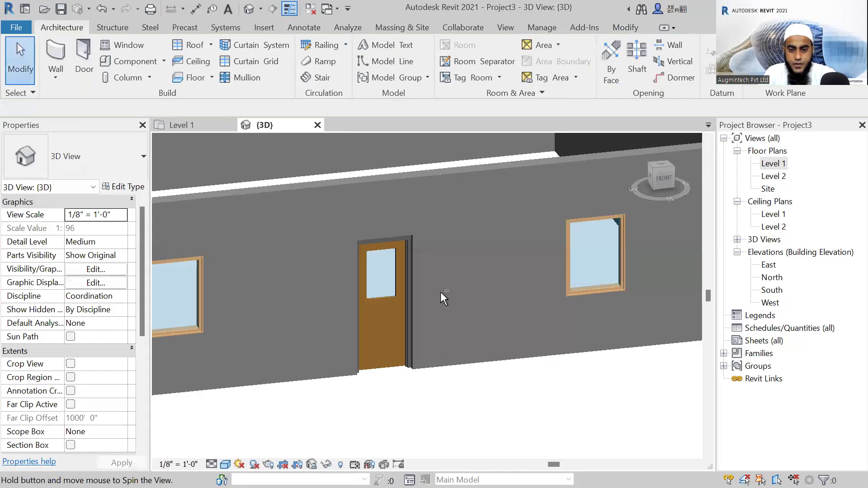
scroll(455, 249, "down", 3)
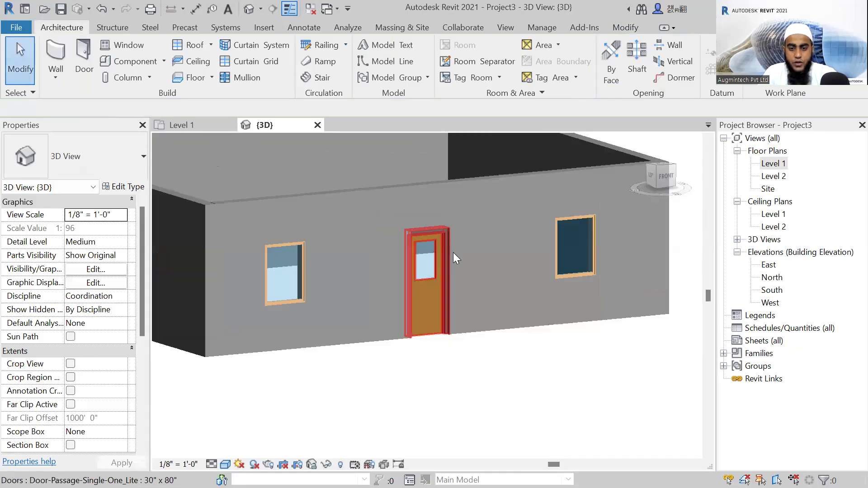
scroll(515, 274, "down", 3)
middle_click_drag(515, 274, 365, 341, "shift")
middle_click_drag(345, 311, 371, 317)
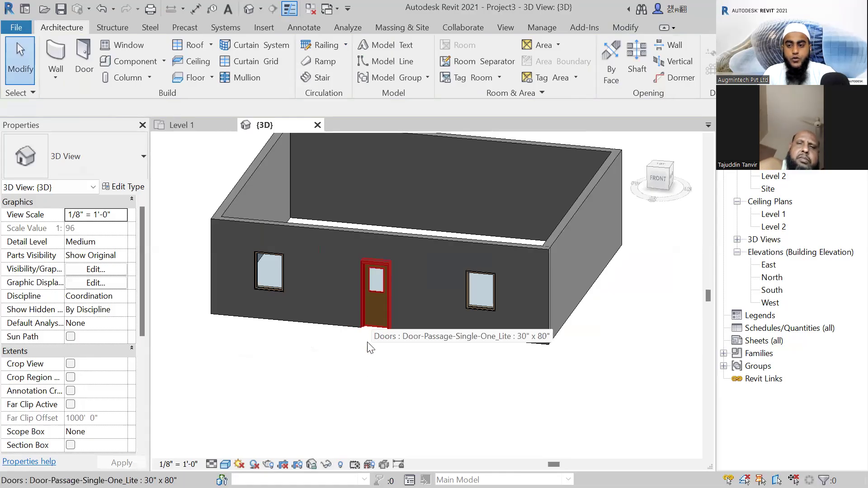
middle_click_drag(370, 347, 365, 369)
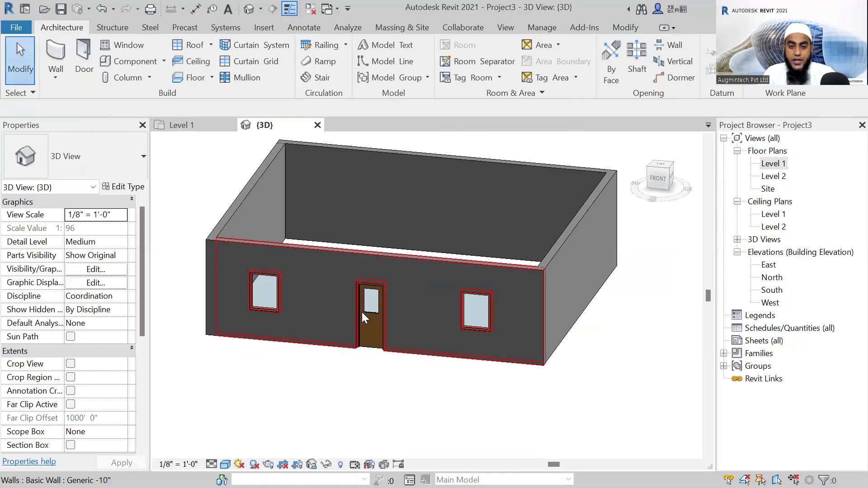
scroll(367, 315, "down", 2)
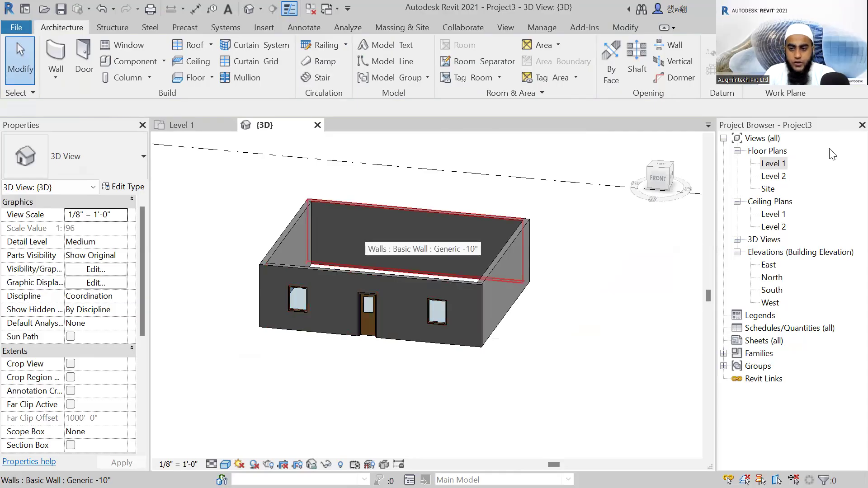
double_click(772, 164)
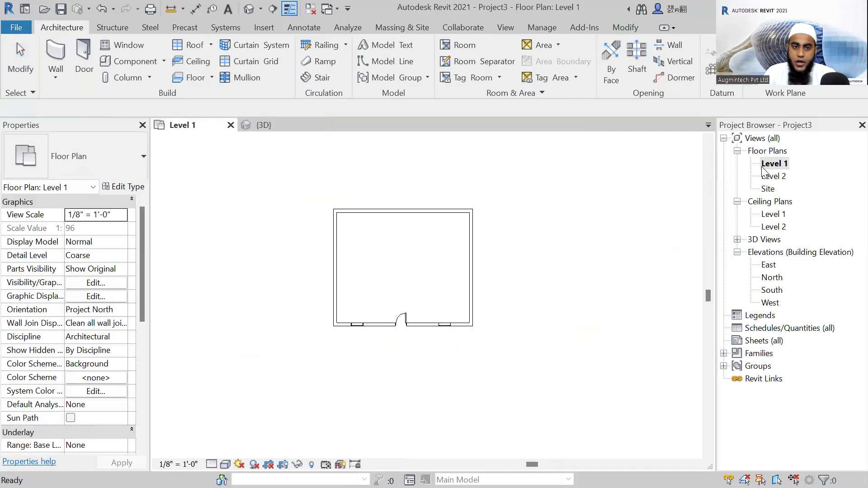
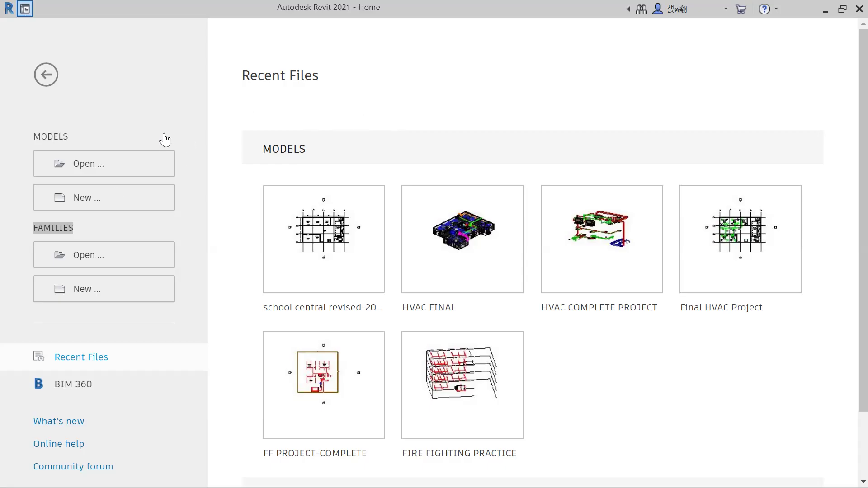
Create a new project from the Imperial-Architectural Template.
left_click(91, 197)
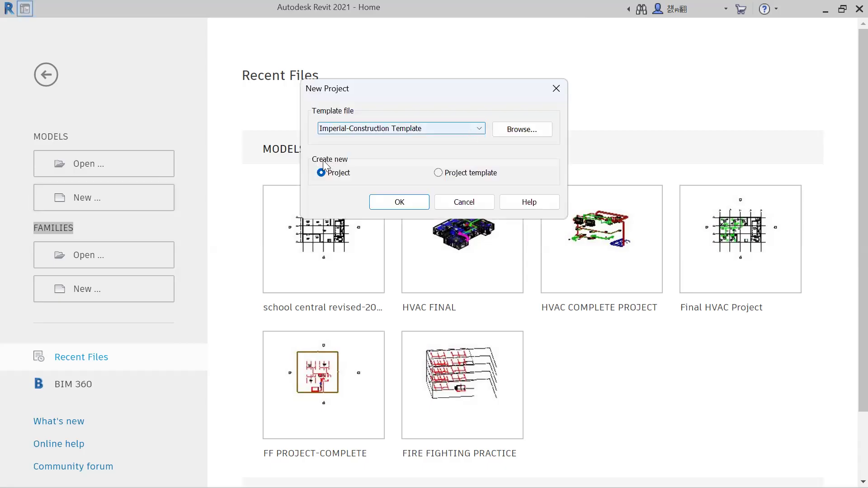
left_click(332, 129)
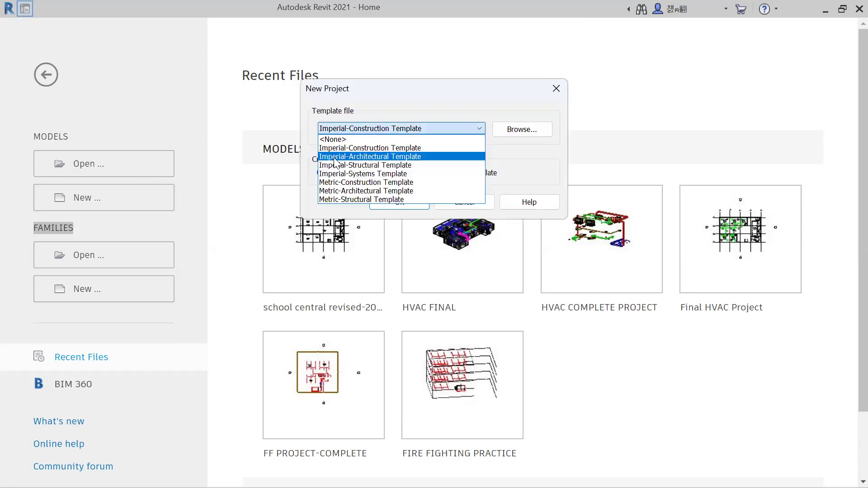
left_click(377, 156)
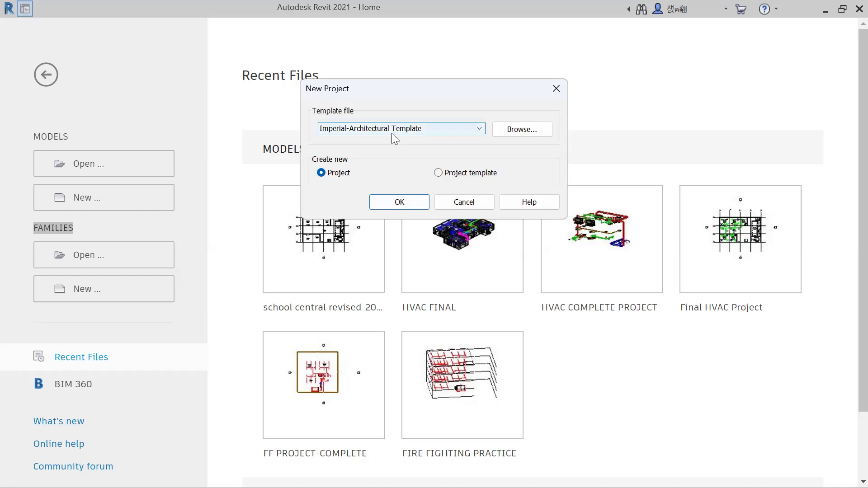
left_click(400, 201)
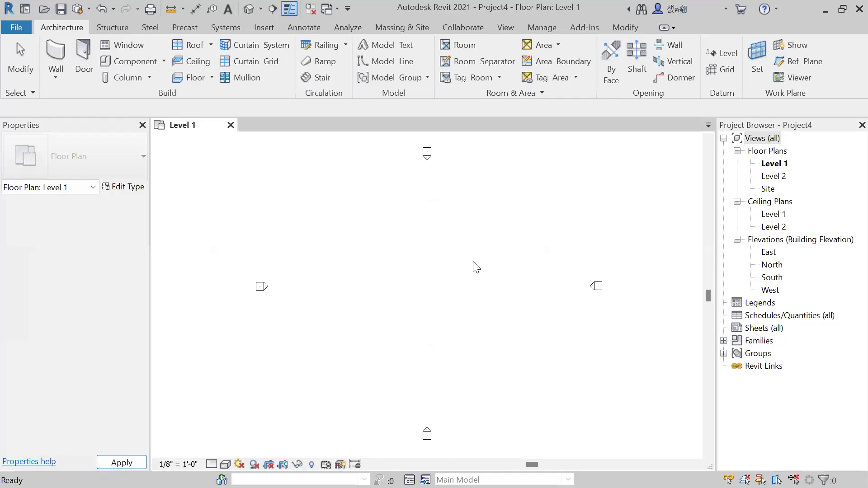
Examine the four elevation markers and the empty drawing area between them in the Level 1 floor plan.
middle_click_drag(491, 275, 436, 300)
scroll(420, 278, "up", 2)
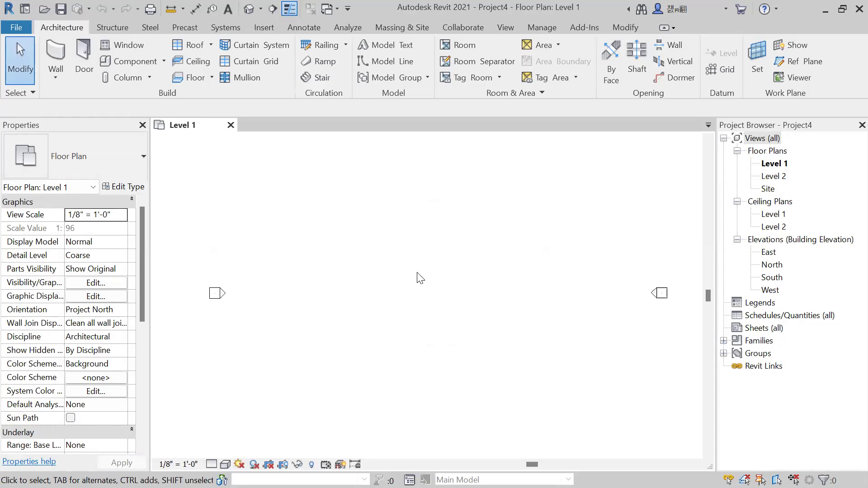
scroll(420, 278, "down", 2)
middle_click_drag(427, 277, 447, 274)
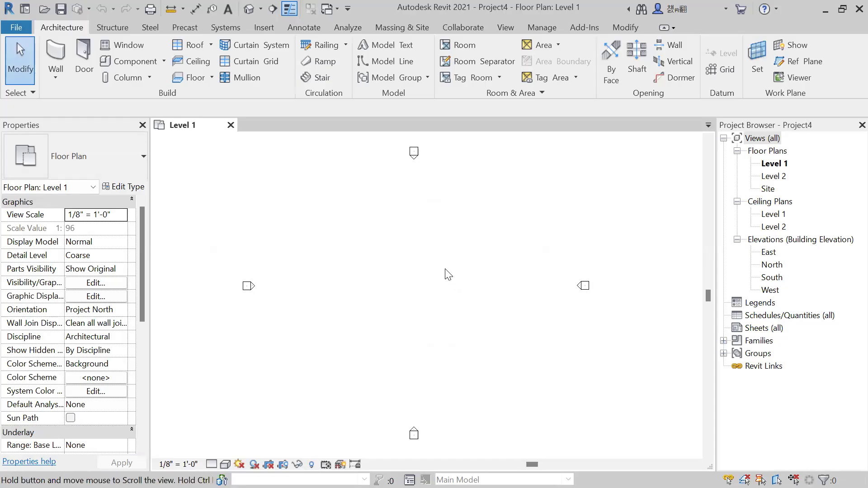
scroll(407, 261, "up", 3)
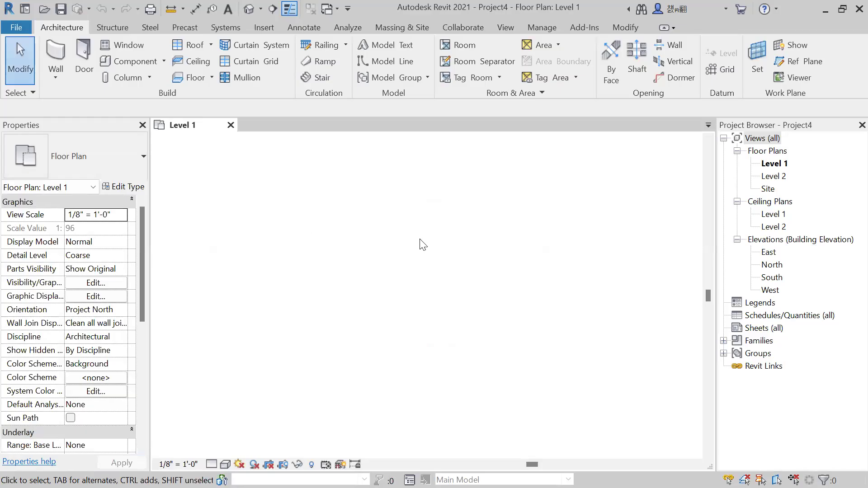
scroll(440, 279, "down", 2)
middle_click_drag(440, 279, 462, 317)
scroll(384, 293, "up", 1)
scroll(401, 302, "up", 1)
scroll(445, 299, "up", 1)
scroll(457, 276, "up", 1)
Reveal the hidden elements in the Level 1 plan, unhide the project base point and survey point categories, and inspect the origin.
left_click(311, 464)
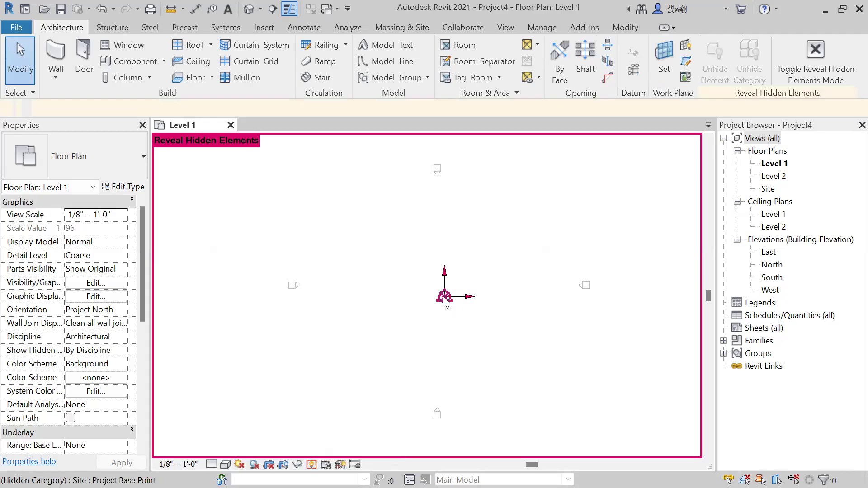
left_click_drag(472, 244, 405, 333)
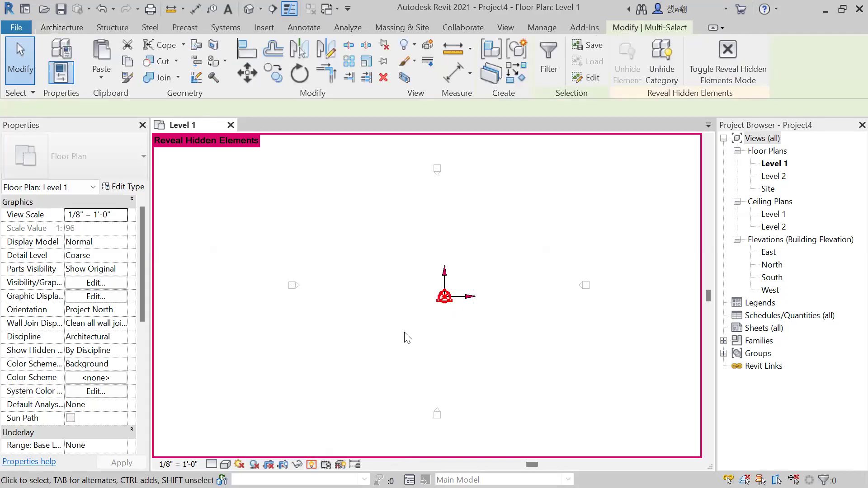
left_click(660, 74)
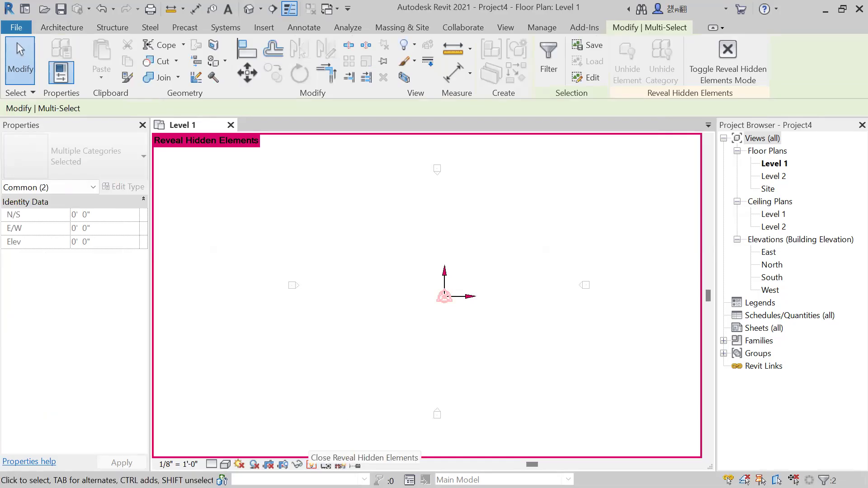
left_click(311, 464)
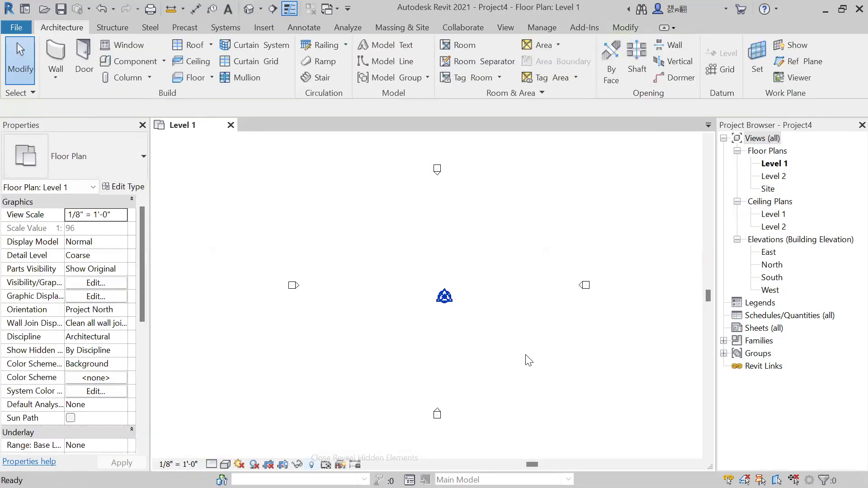
middle_click_drag(502, 315, 472, 327)
scroll(432, 334, "up", 3)
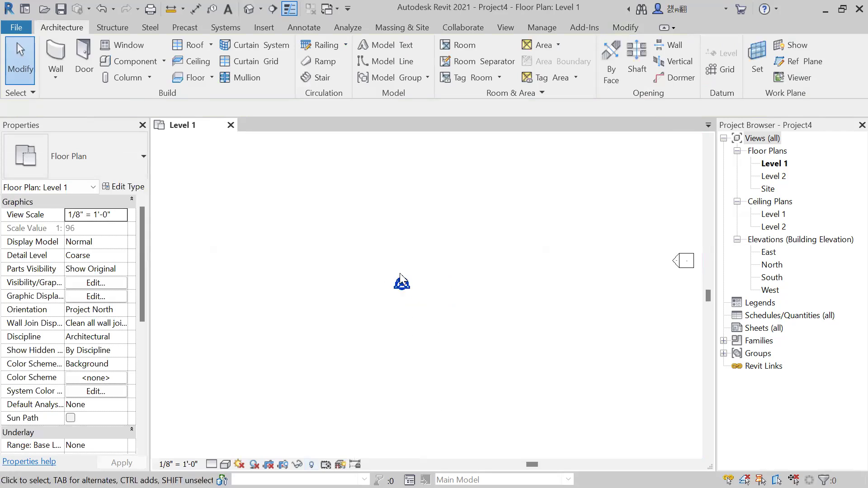
scroll(397, 294, "up", 3)
middle_click_drag(420, 304, 432, 324)
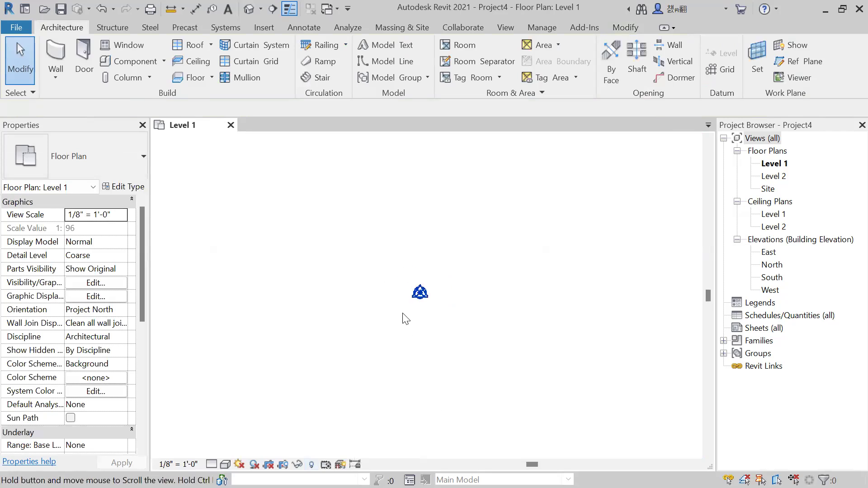
middle_click_drag(466, 346, 457, 330)
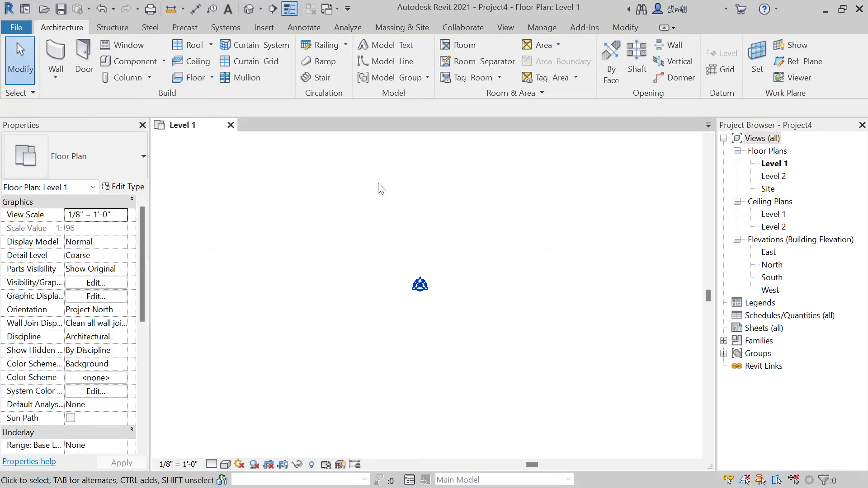
middle_click_drag(324, 284, 306, 304)
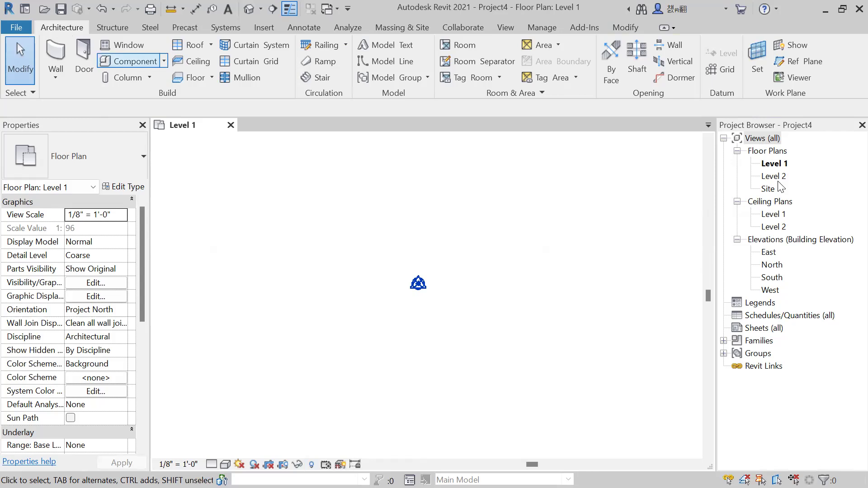
Open the North elevation and set the elevation of Level 2 to 12'.
double_click(771, 264)
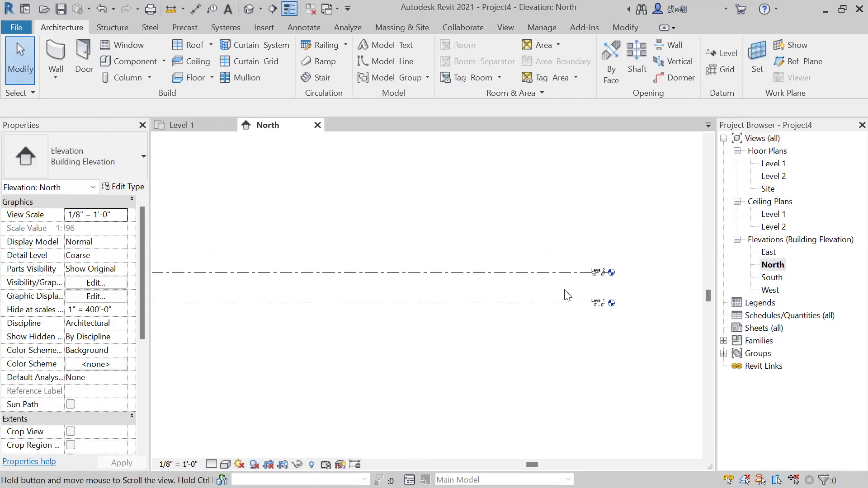
scroll(451, 312, "up", 3)
scroll(461, 330, "up", 1)
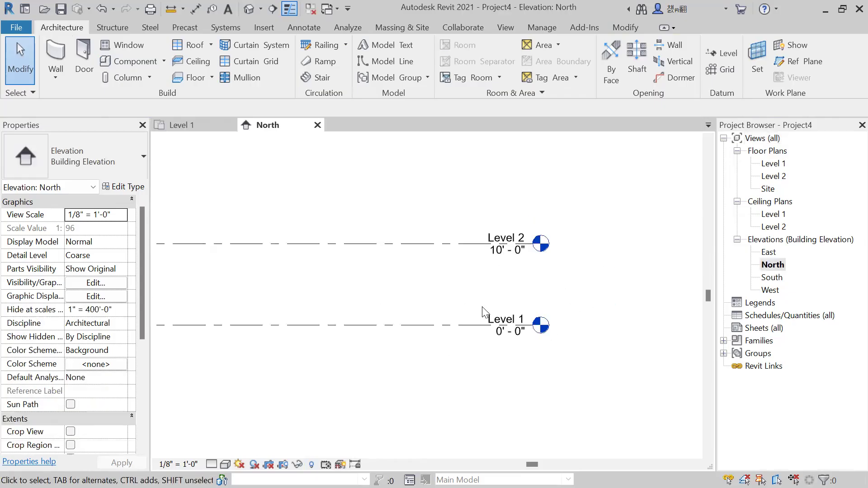
scroll(484, 312, "up", 1)
left_click(510, 335)
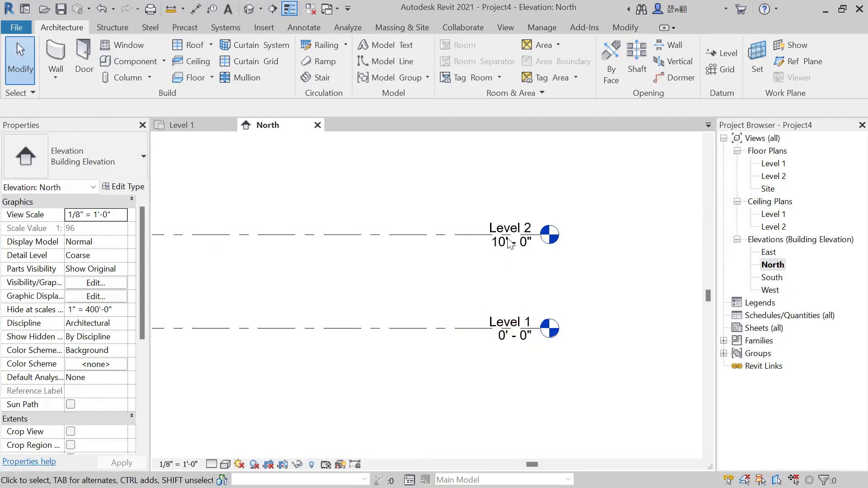
scroll(508, 277, "up", 2)
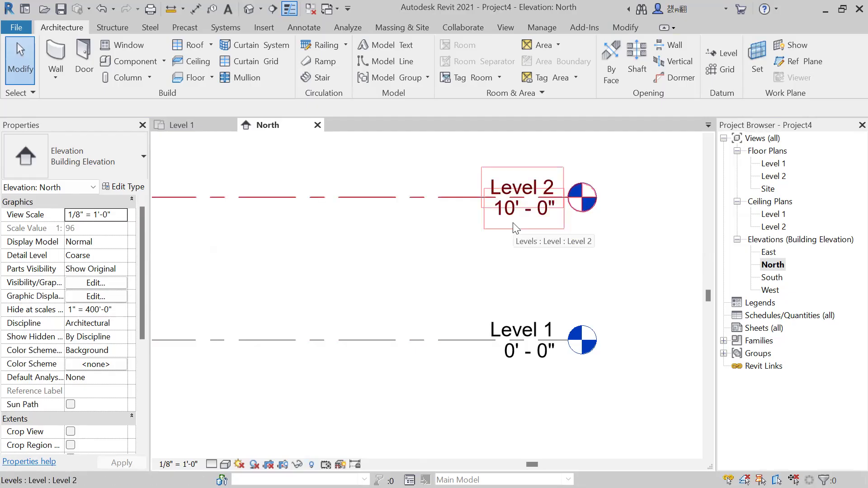
double_click(520, 213)
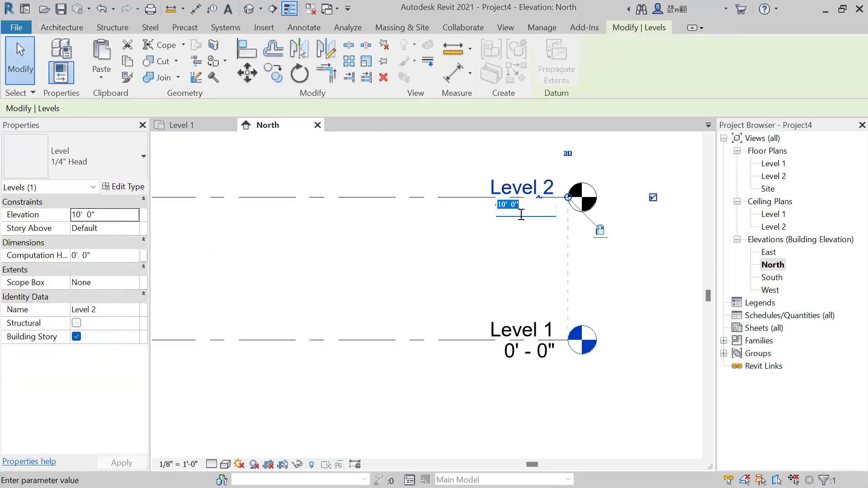
type("12")
key("Return")
left_click(598, 239)
Rename Level 1 as 0-GF, including its corresponding views.
scroll(597, 239, "down", 3)
middle_click_drag(670, 268, 647, 281)
middle_click_drag(553, 254, 554, 278)
scroll(554, 278, "up", 1)
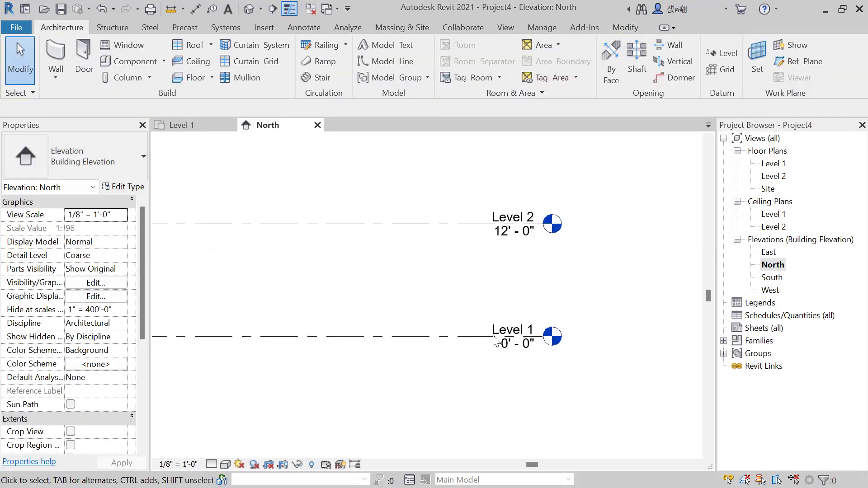
scroll(522, 324, "up", 1)
left_click(522, 325)
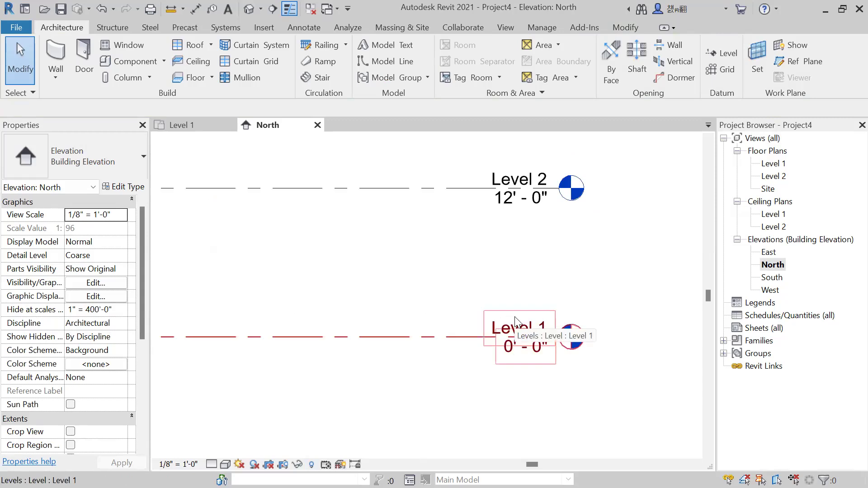
double_click(515, 322)
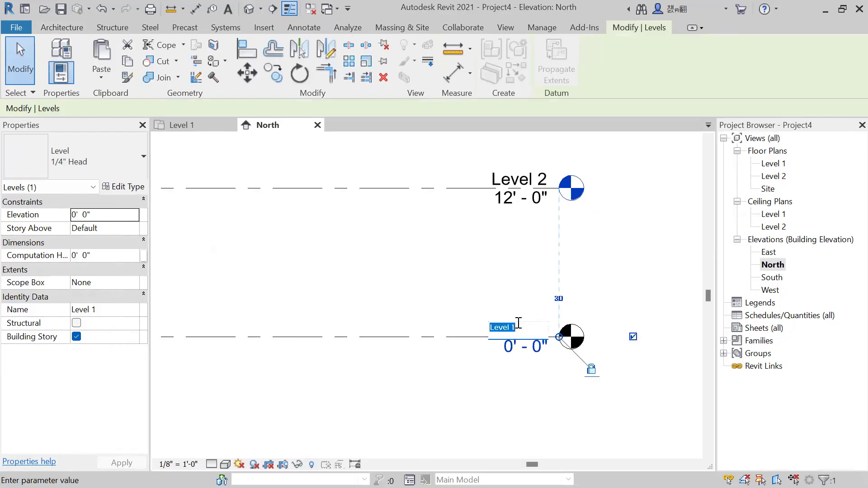
type("0-GF")
key("Return")
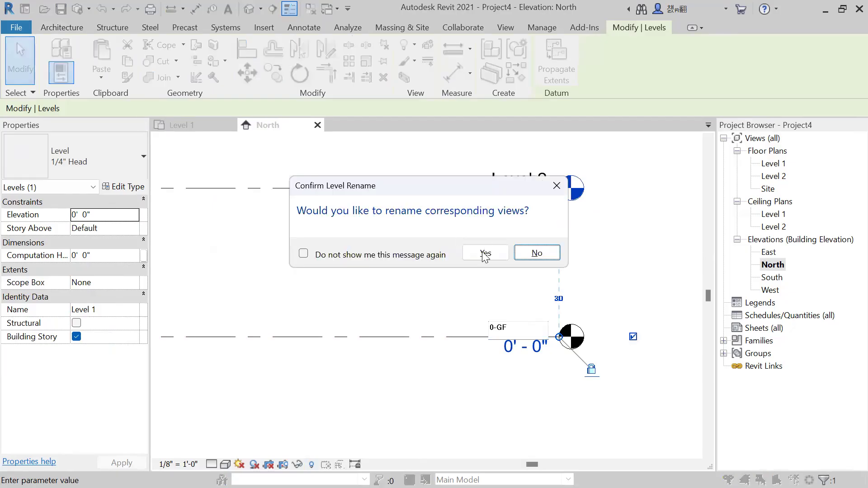
left_click(485, 255)
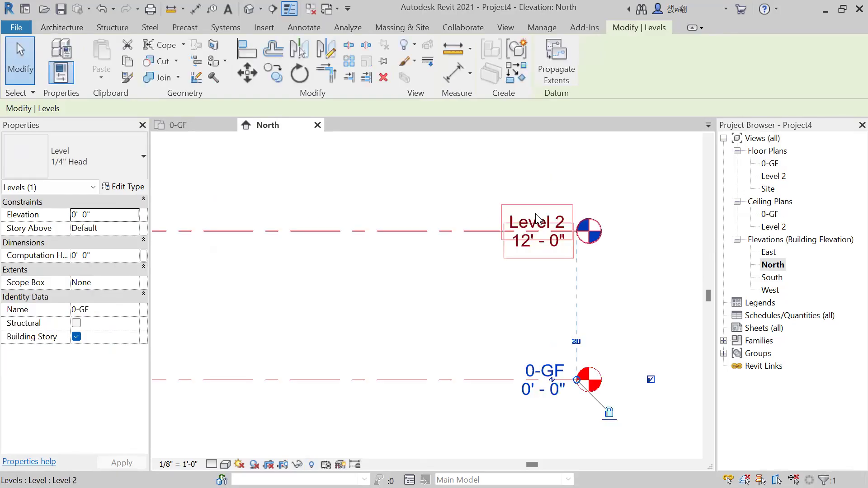
Rename Level 2 as 1-RF, including its corresponding views.
double_click(536, 218)
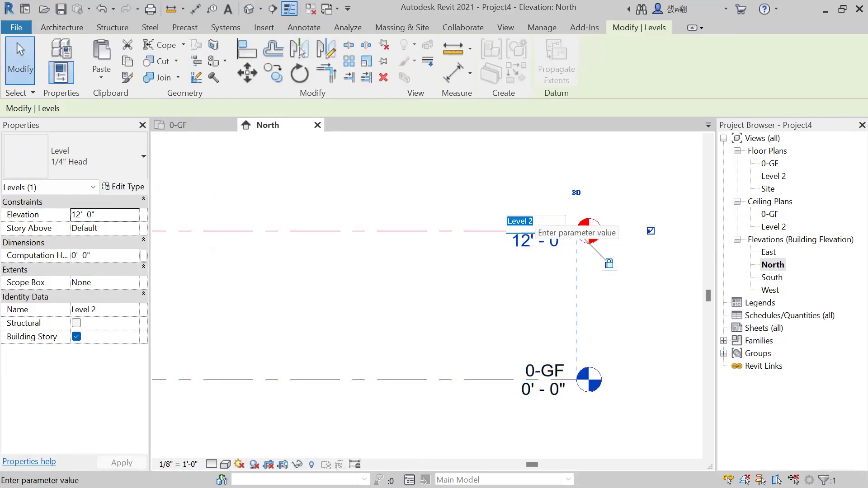
type("1-RF")
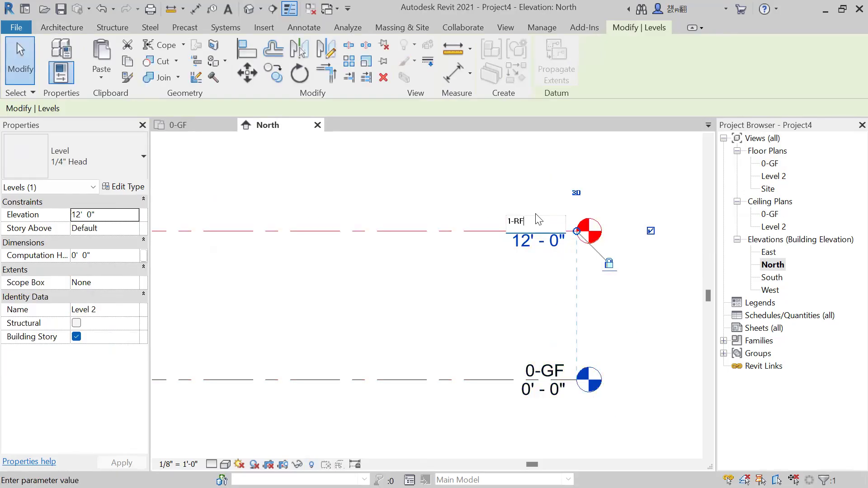
key("Return")
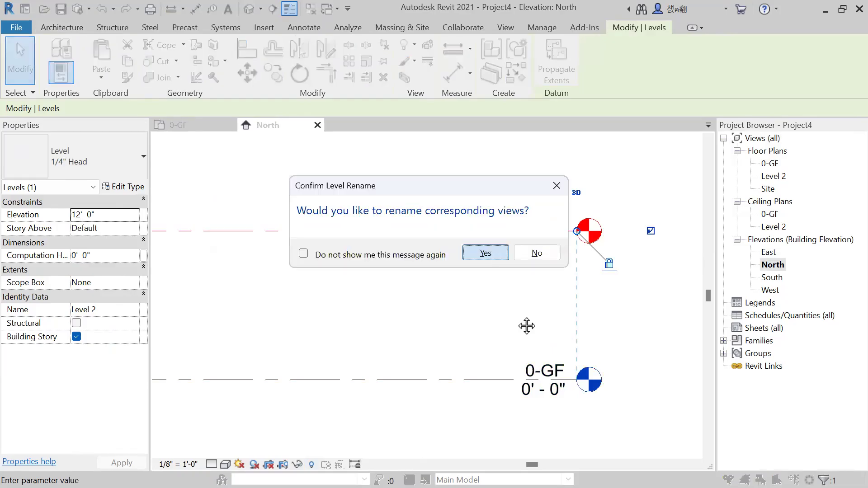
key("Return")
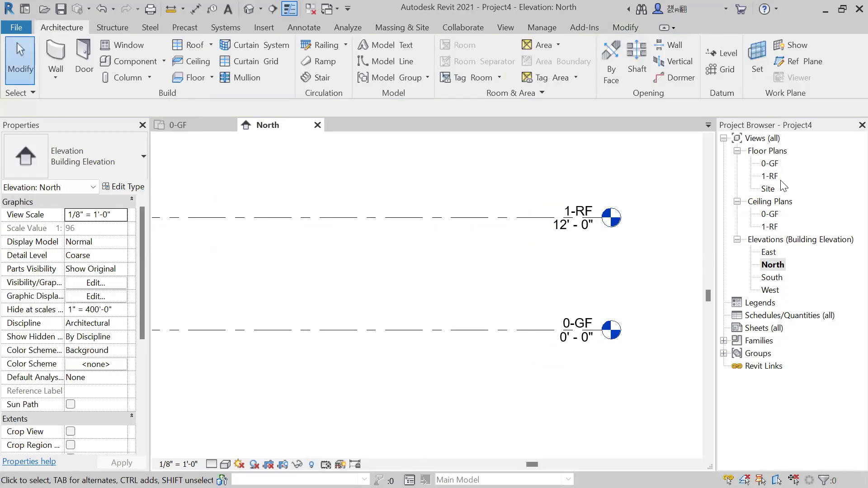
Examine the two renamed levels in the North elevation along their full length.
scroll(580, 262, "down", 1)
mouse_move(495, 282)
middle_mouse_down()
mouse_move(501, 277)
mouse_move(499, 290)
middle_mouse_up()
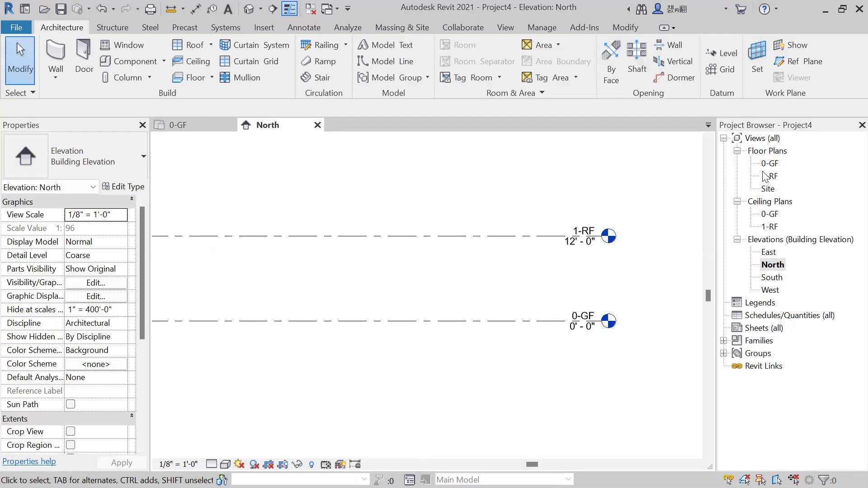
scroll(581, 223, "down", 1)
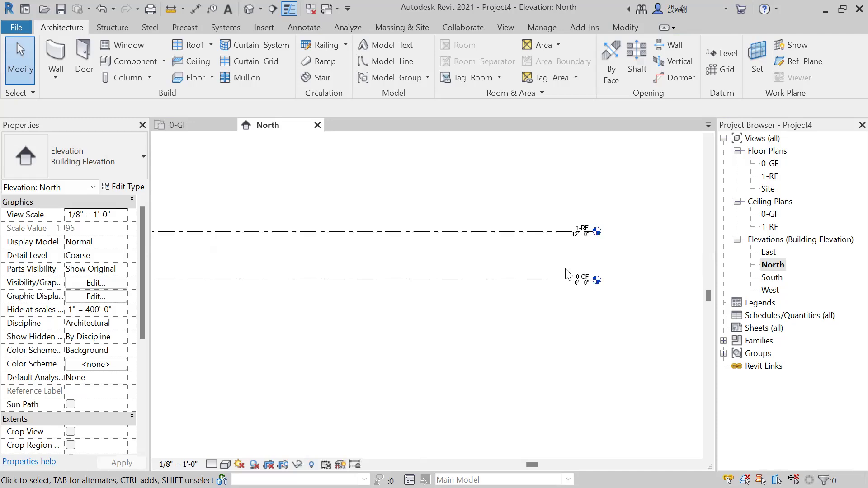
middle_click_drag(565, 273, 573, 280)
scroll(542, 262, "up", 1)
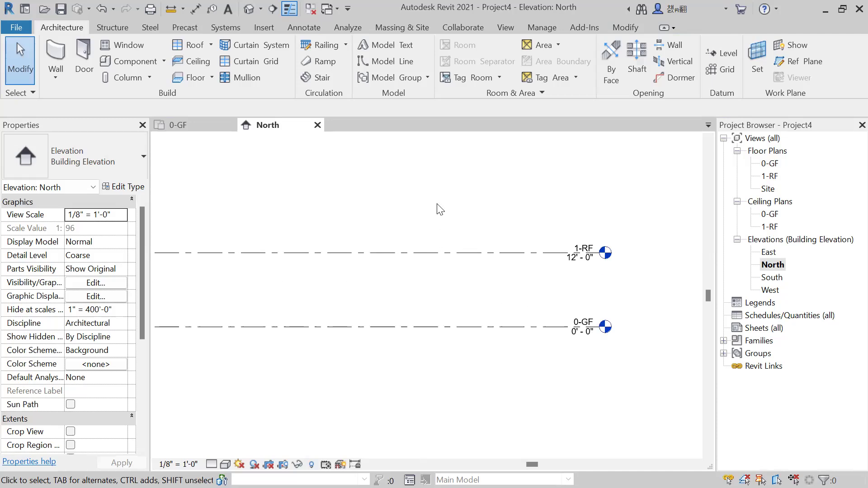
middle_click_drag(437, 204, 432, 193)
middle_click_drag(388, 298, 539, 341)
scroll(539, 334, "down", 2)
middle_click_drag(470, 332, 500, 337)
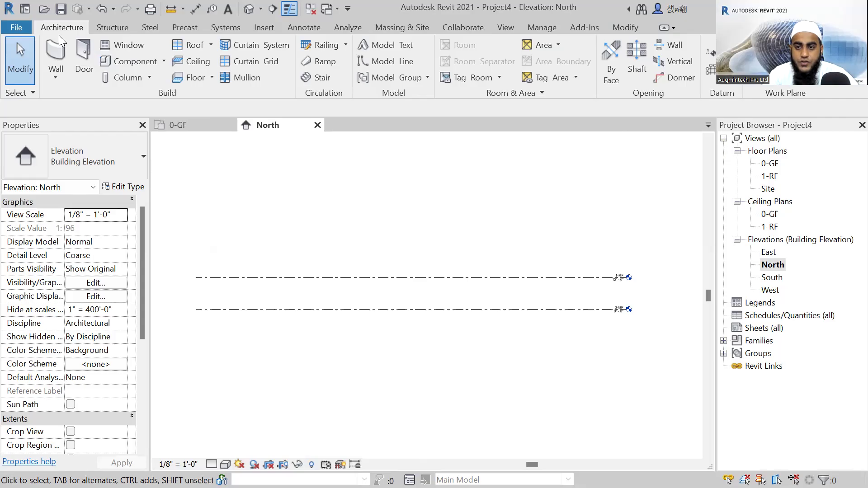
Draw a new level 12' above 1-RF, with its ends aligned to the existing level lines.
key("l")
key("l")
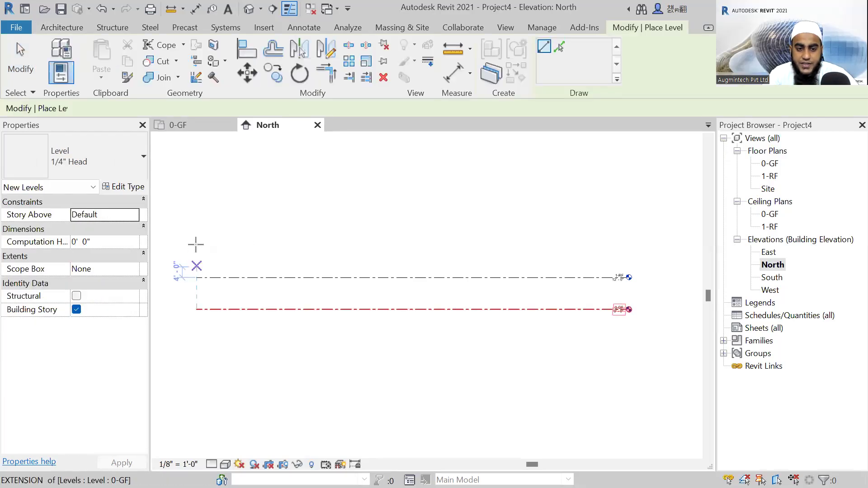
left_click(196, 244)
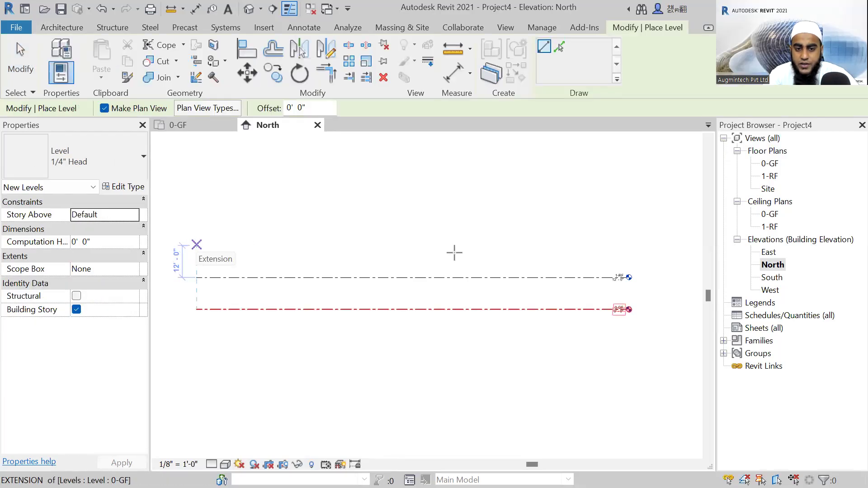
left_click(625, 245)
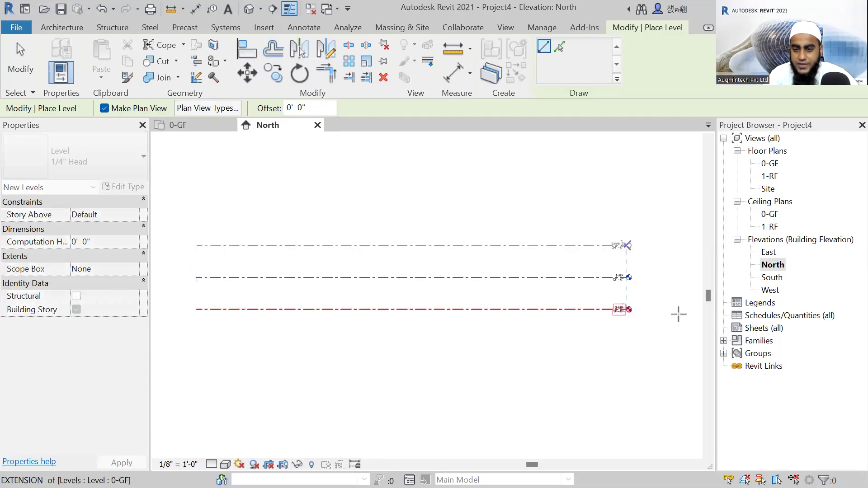
Delete the level above 1-RF in the North elevation.
key("Escape")
scroll(618, 280, "up", 3)
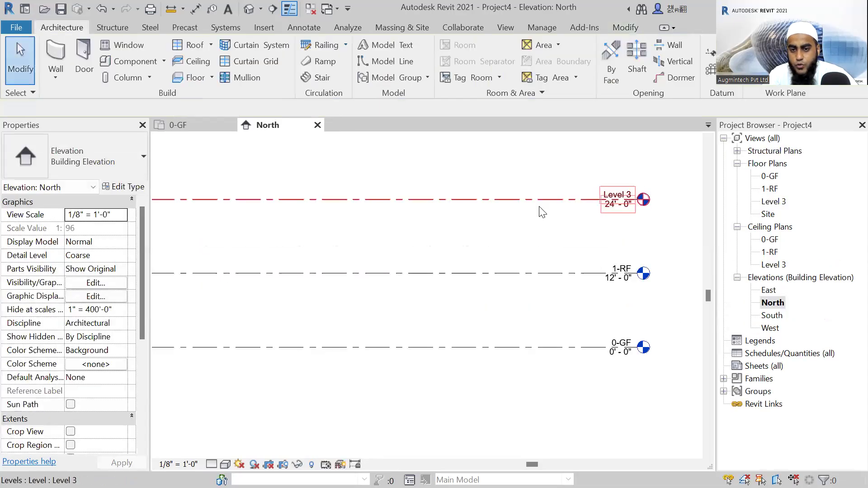
scroll(515, 213, "down", 2)
scroll(515, 214, "down", 1)
left_click(515, 214)
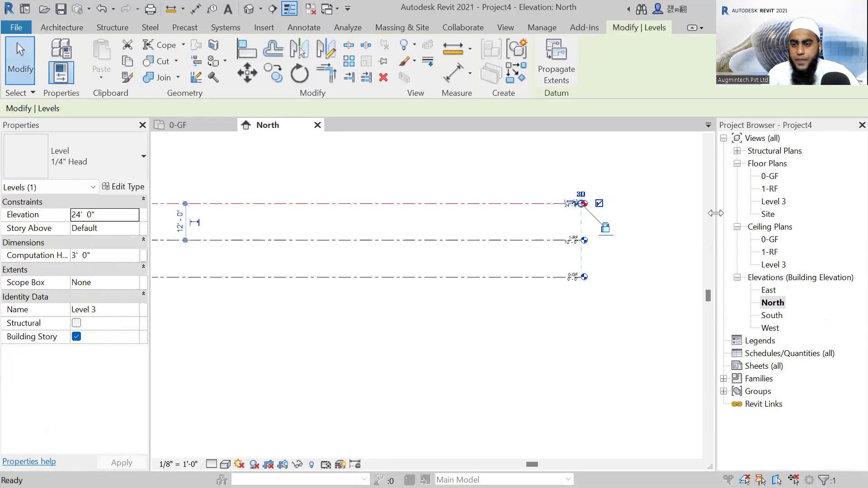
key("Delete")
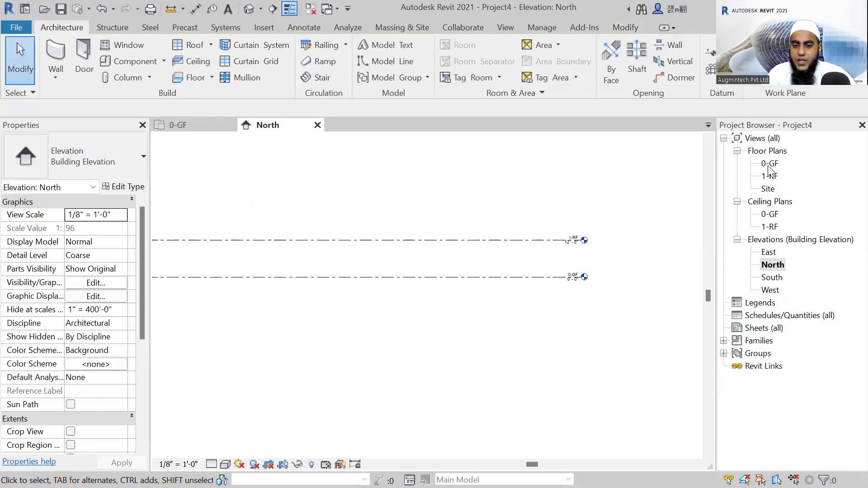
Open the 0-GF floor plan with the base point in view.
double_click(769, 165)
middle_click_drag(362, 316, 463, 312)
middle_click_drag(377, 287, 355, 288)
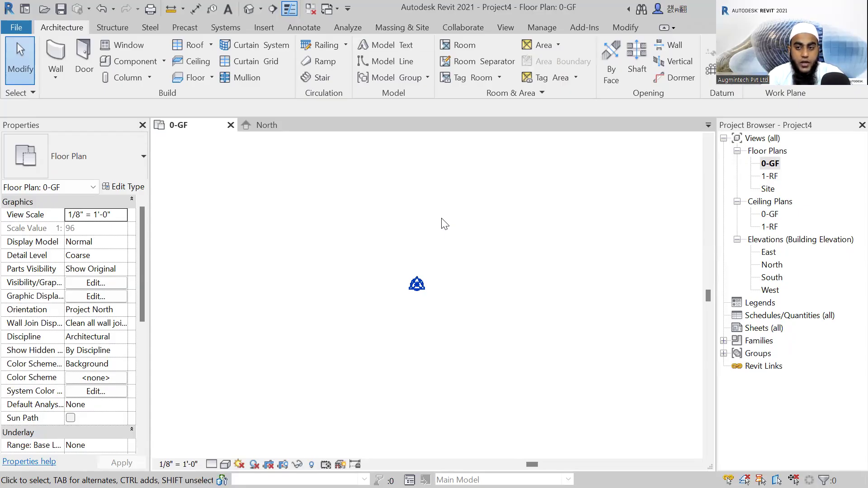
Sketch a rectangular architectural floor boundary about 16'-6" by 21'-6" around the base point on 0-GF, using the Generic - 12" type.
left_click(84, 59)
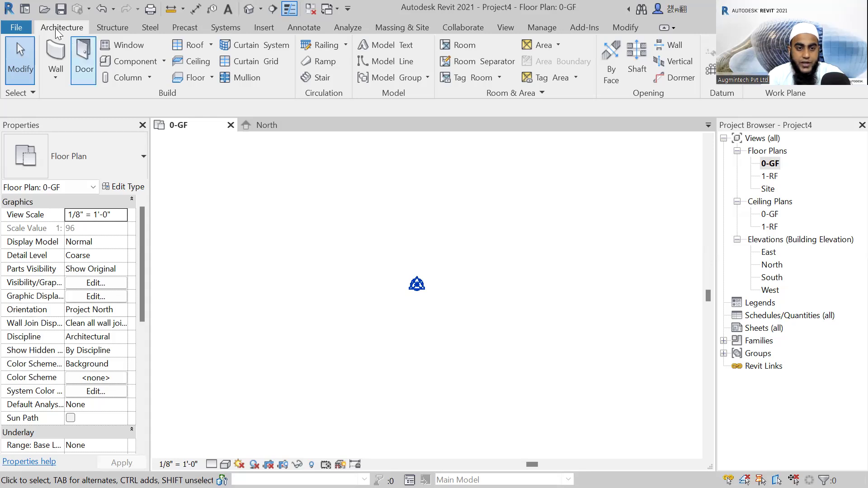
left_click(212, 79)
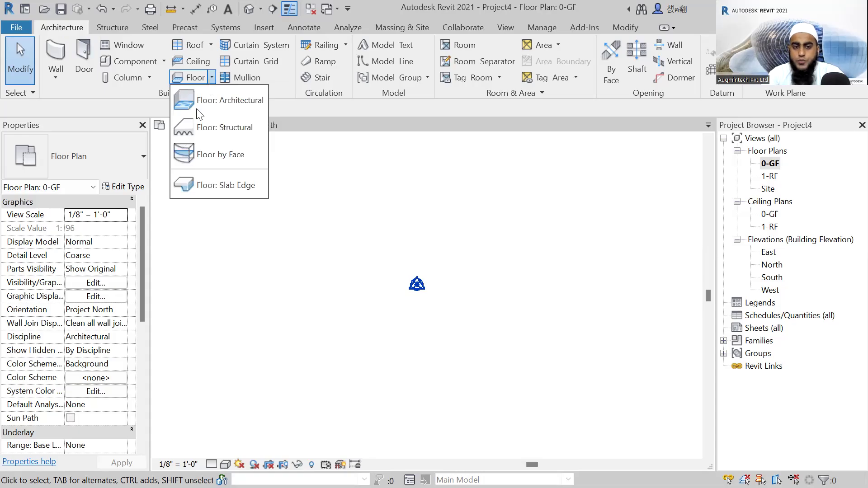
left_click(229, 105)
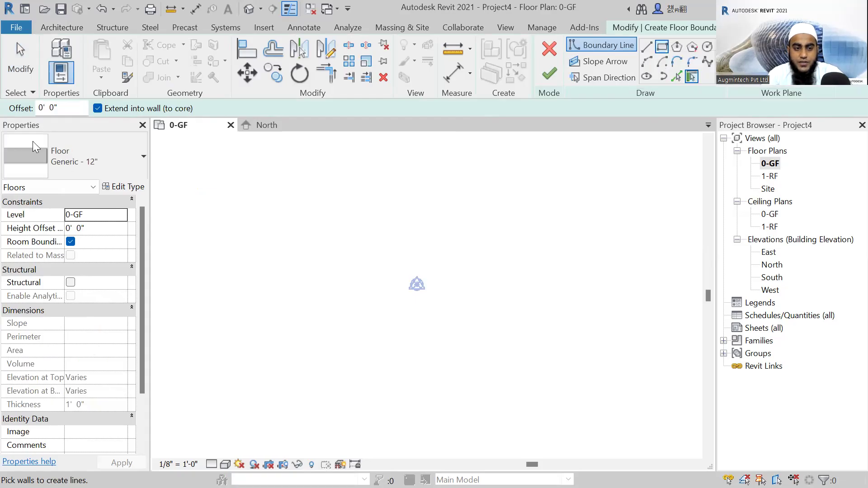
left_click(65, 167)
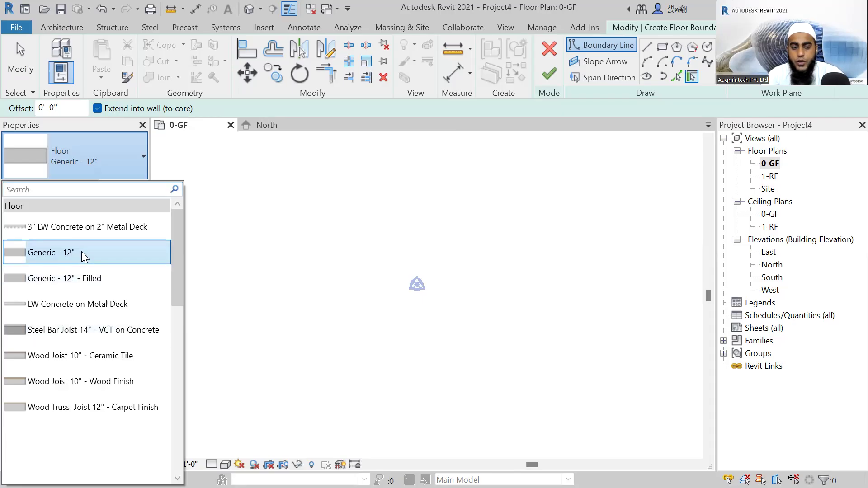
left_click(97, 162)
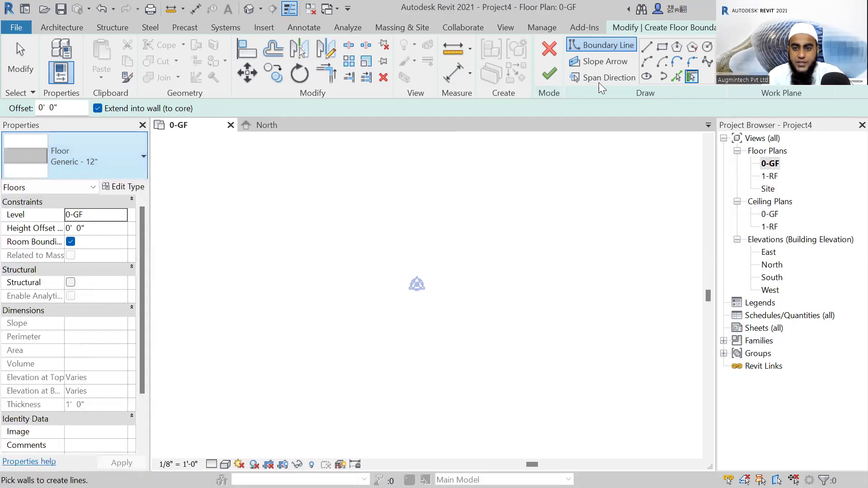
left_click(666, 48)
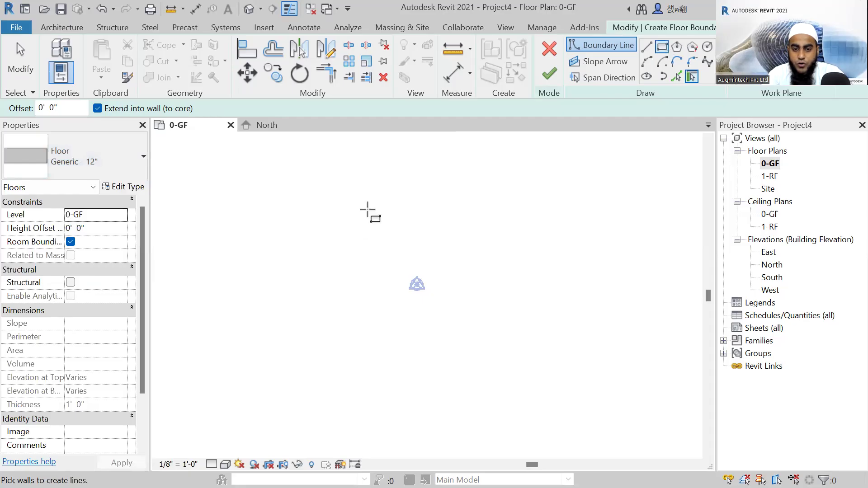
left_click(353, 209)
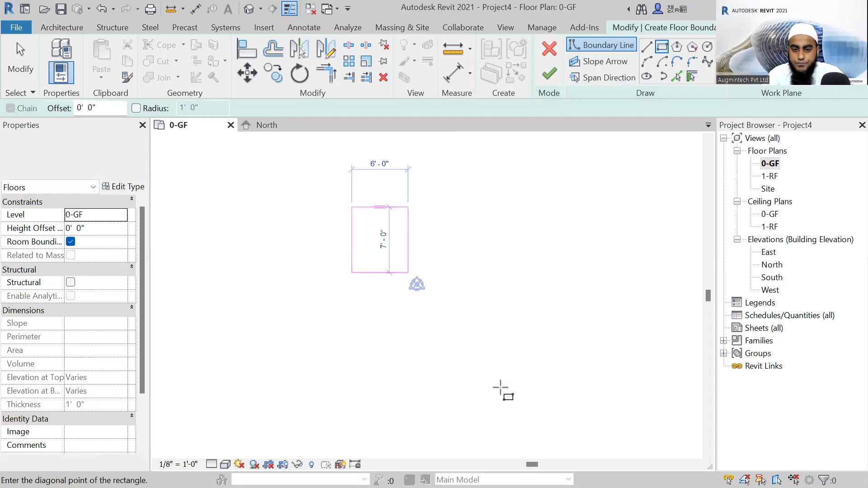
left_click(506, 408)
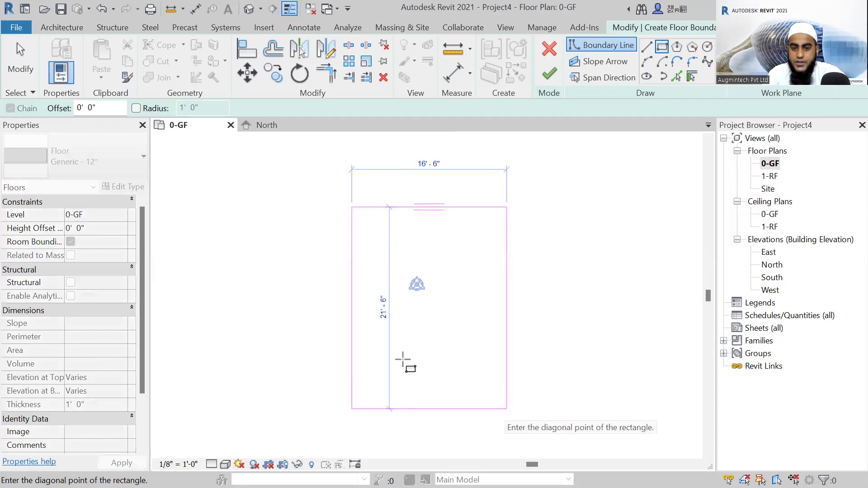
key("Escape")
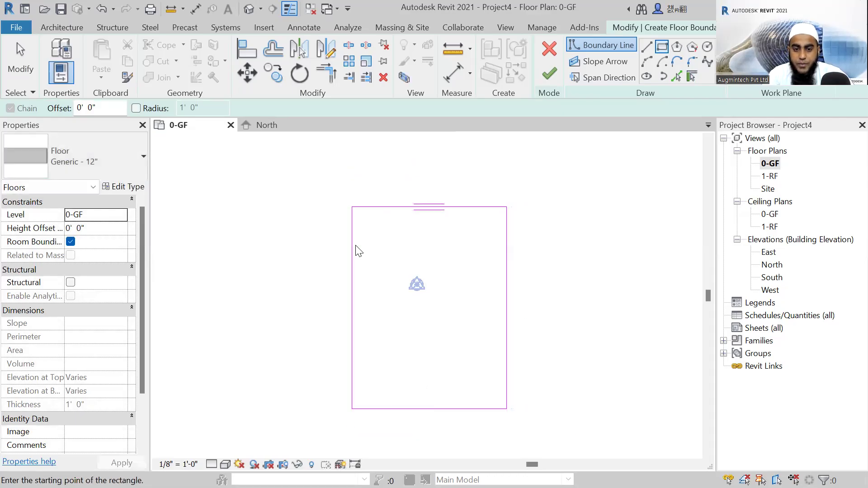
key("Escape")
Set the floor boundary's width to 25' and its length to 40'.
left_click(434, 208)
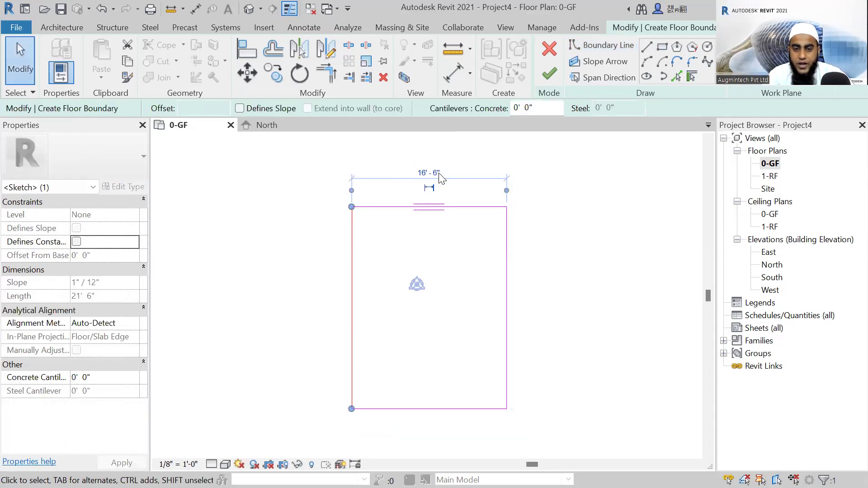
left_click(440, 173)
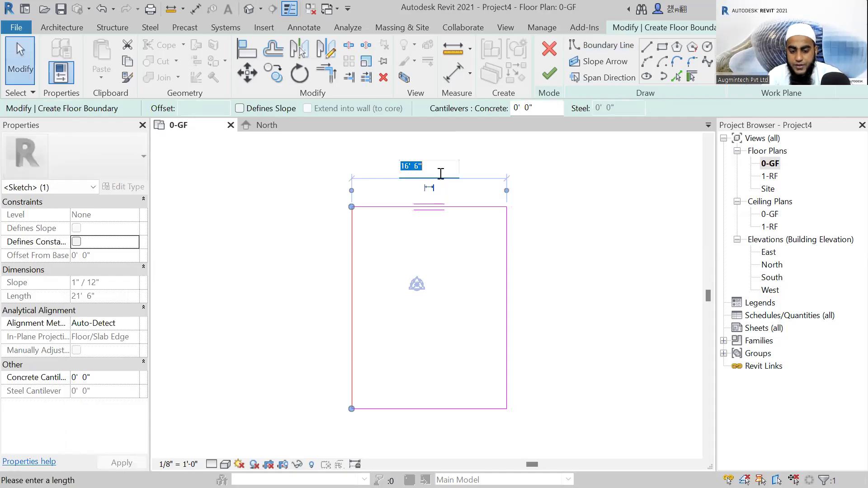
type("25")
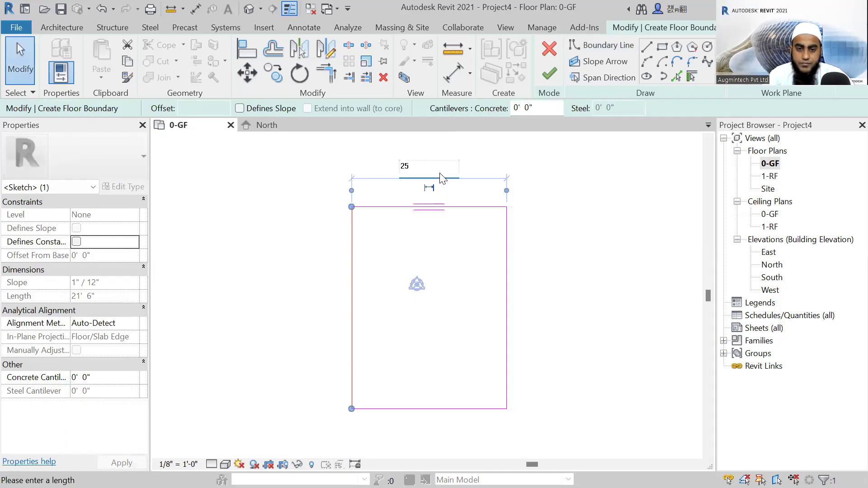
key("Return")
scroll(316, 274, "down", 2)
left_click(335, 228)
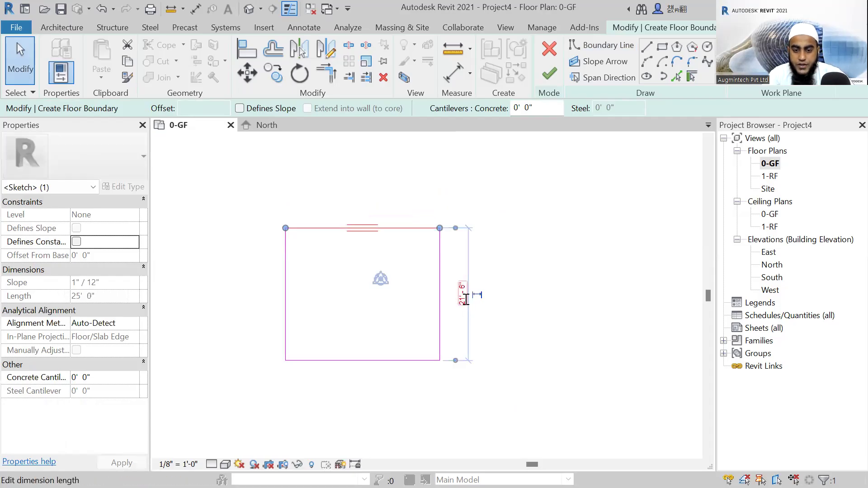
left_click(465, 299)
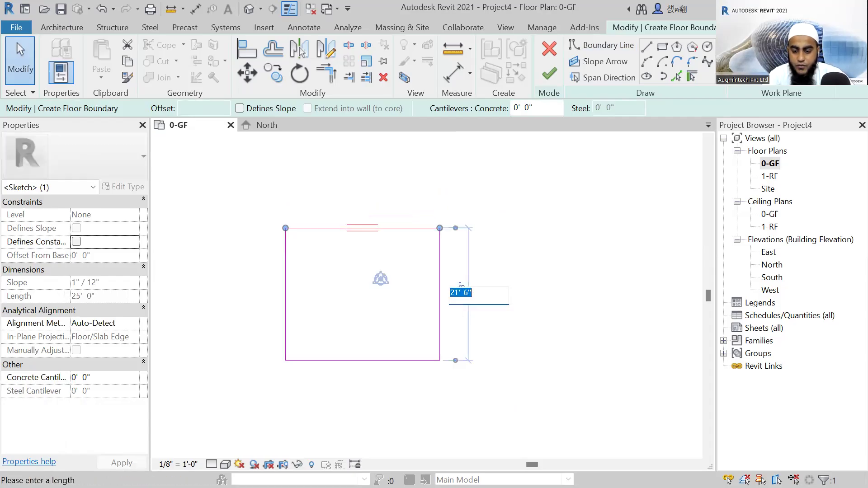
type("40")
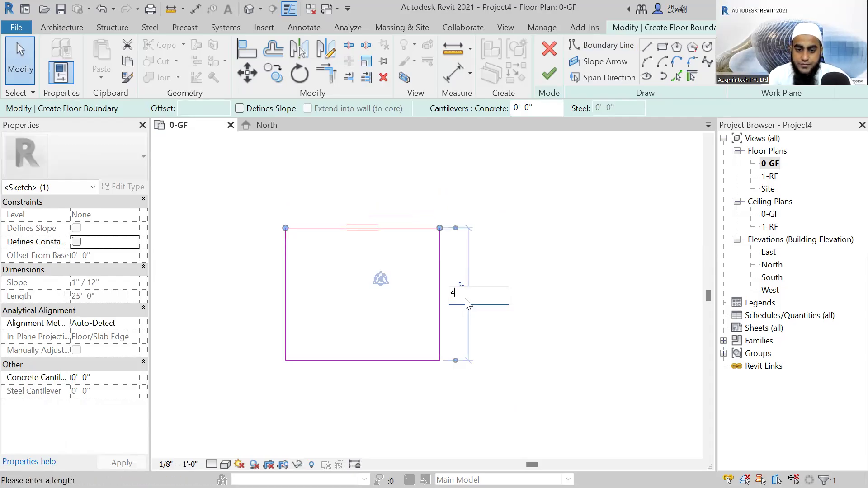
key("Return")
scroll(530, 315, "down", 2)
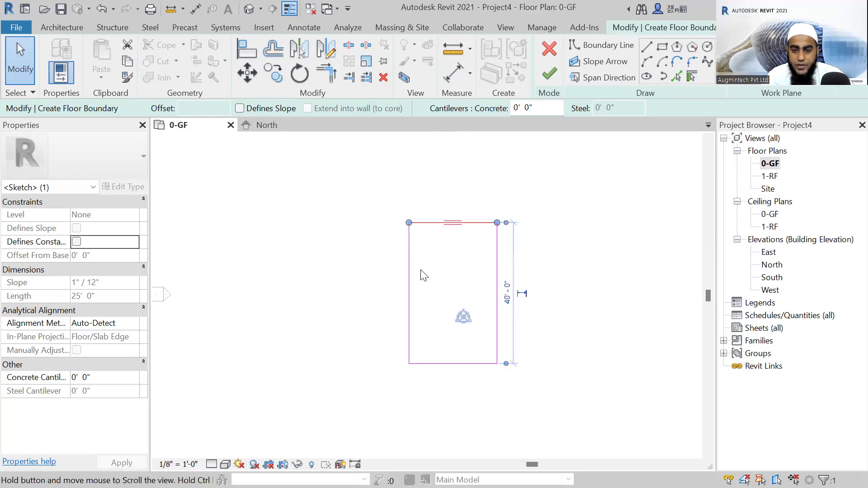
Try to move all four floor boundary lines, and discard the floor sketch.
middle_click_drag(508, 202, 476, 200)
left_click(476, 199)
left_click_drag(499, 201, 335, 292)
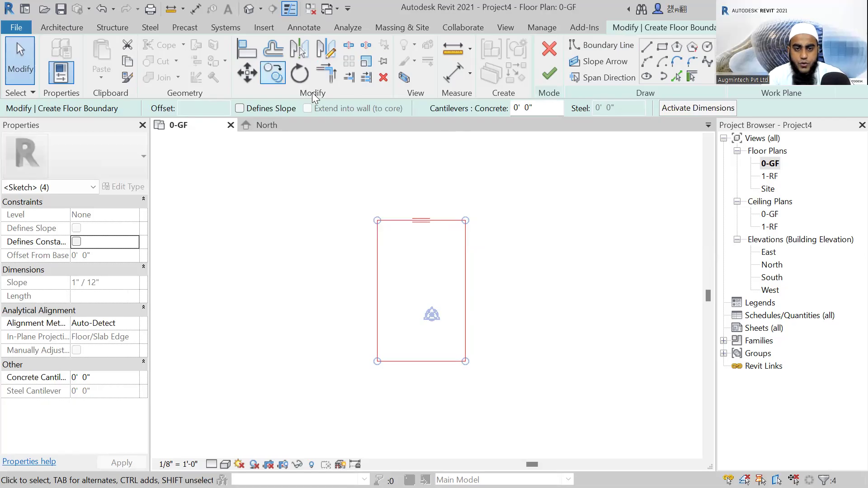
left_click(248, 71)
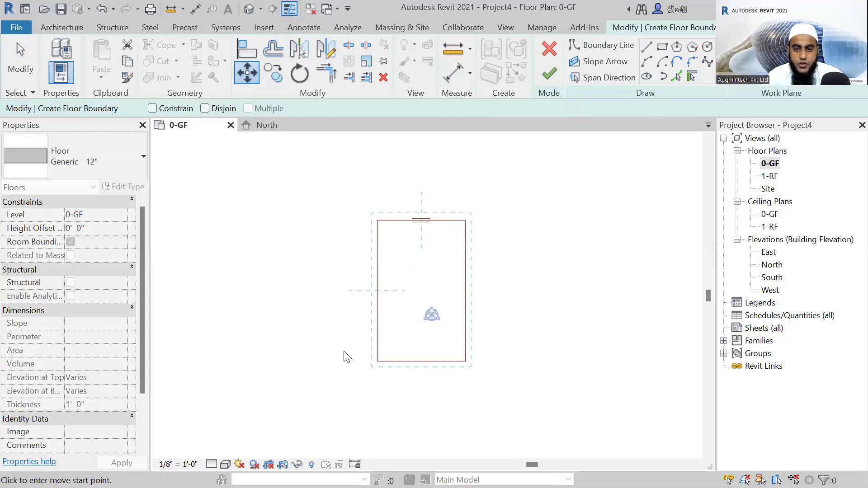
key("Escape")
left_click(550, 51)
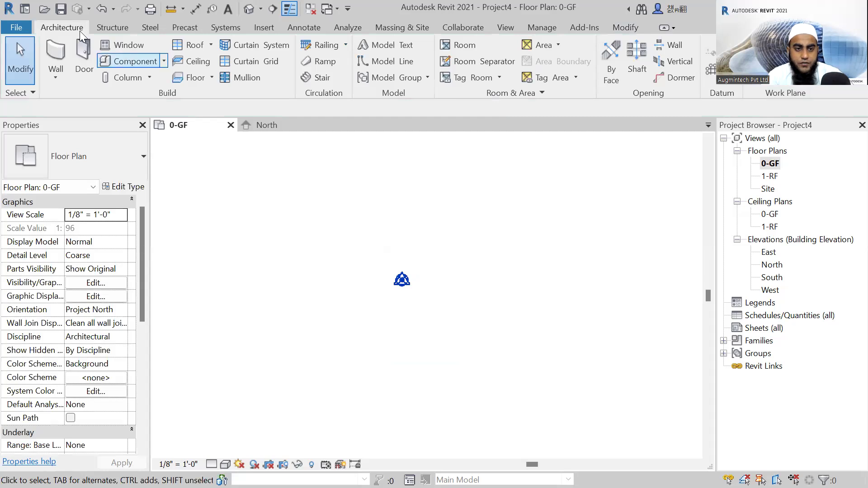
Start a new Generic - 12" floor on 0-GF and sketch a rectangular boundary about 11'-6" by 20' around the base point.
left_click(199, 78)
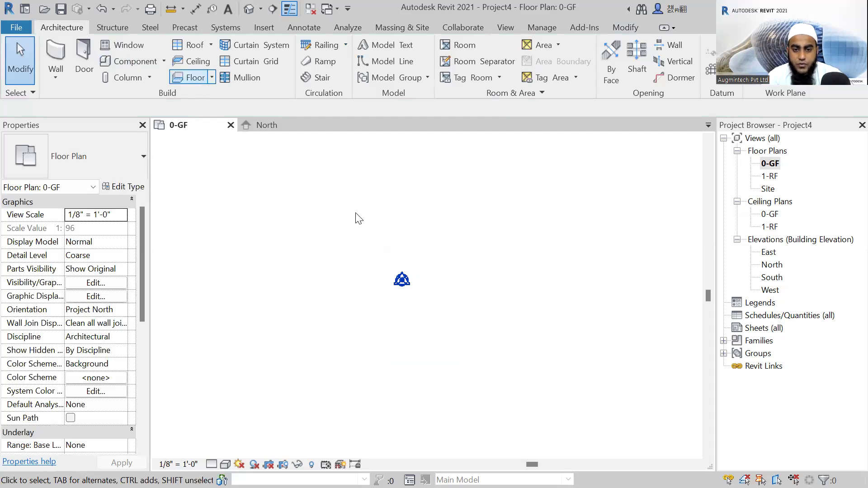
left_click(663, 48)
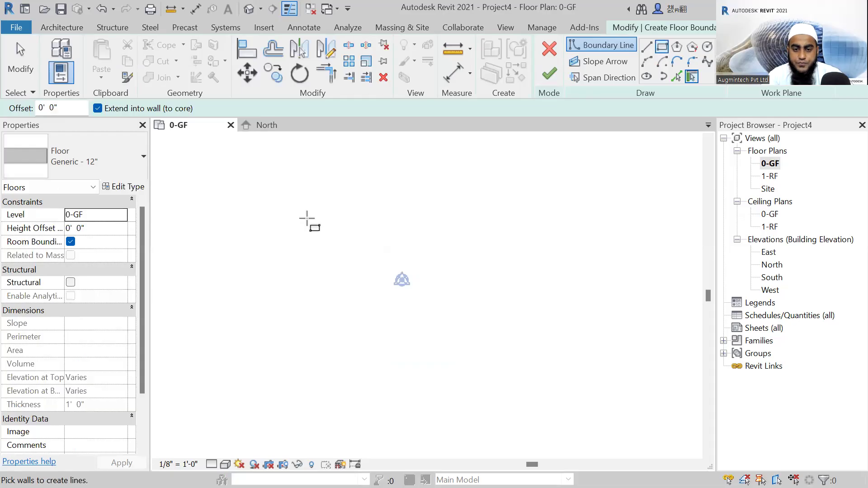
left_click(352, 210)
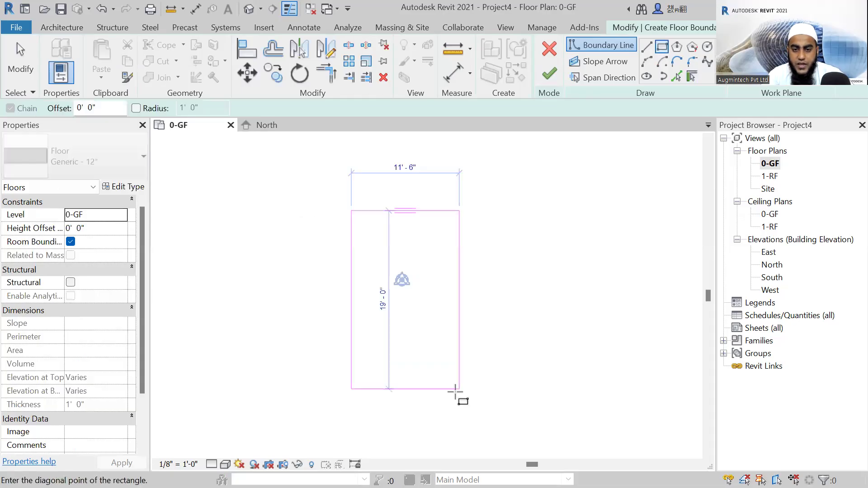
left_click(459, 398)
key("Escape")
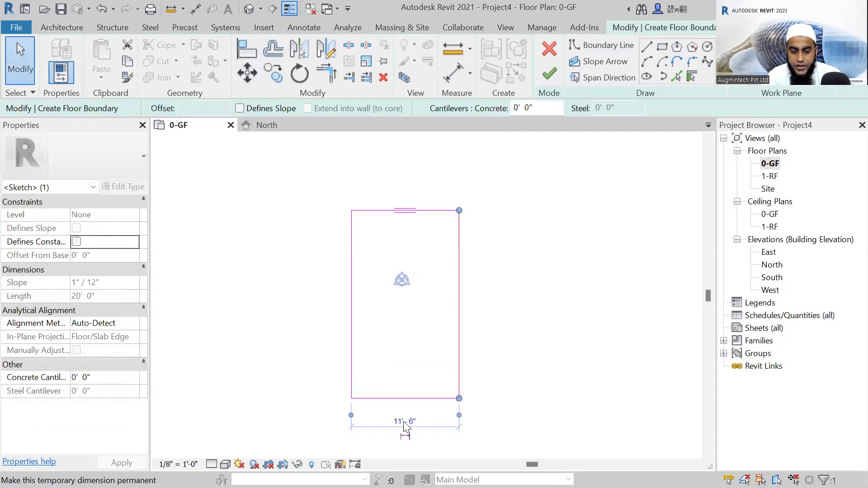
Resize the rectangular floor boundary to 25' wide and 40' long.
left_click(404, 423)
type("25")
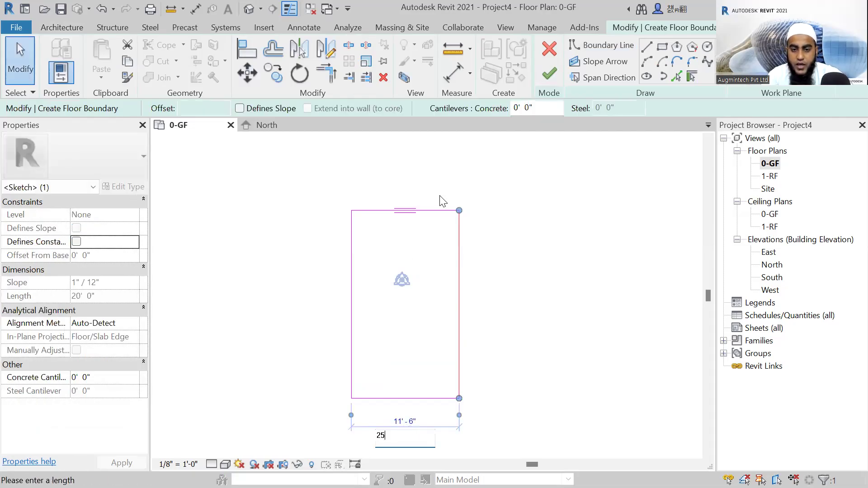
key("Return")
left_click(429, 211)
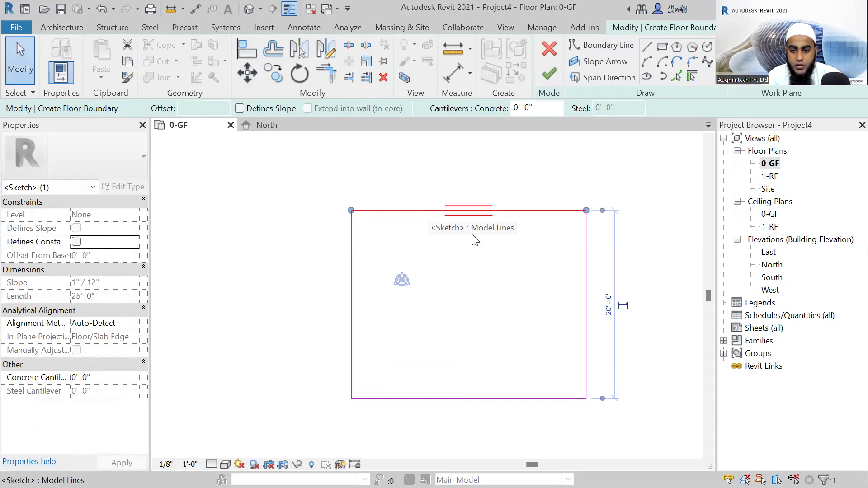
left_click(609, 304)
type("40")
key("Return")
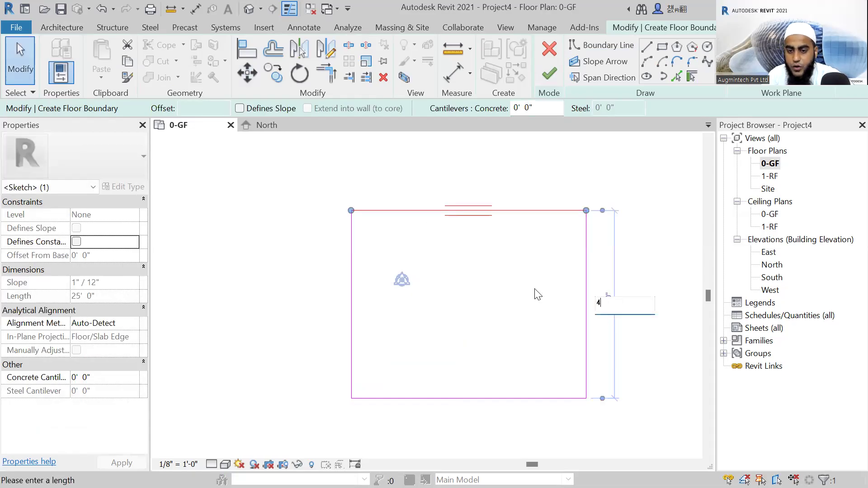
scroll(506, 290, "down", 3)
middle_click_drag(544, 274, 528, 297)
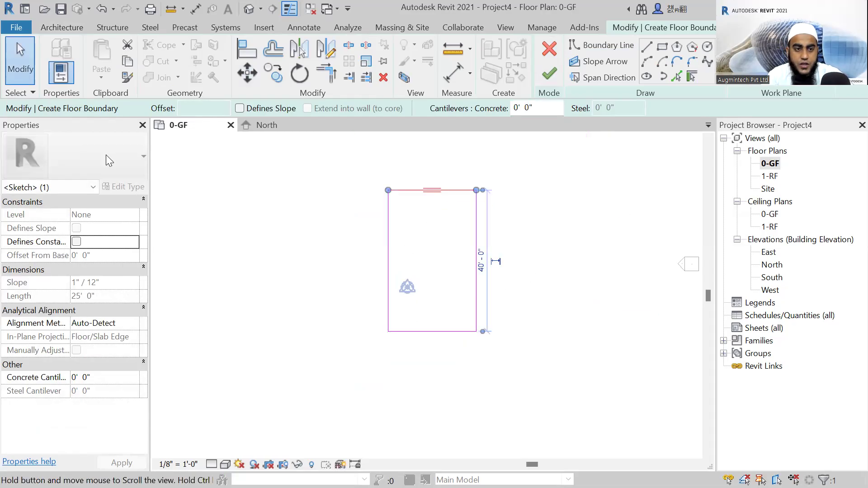
key("Escape")
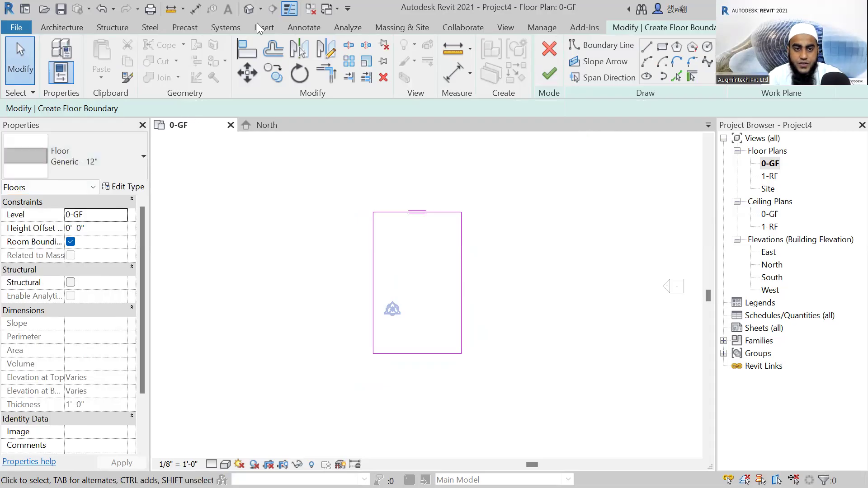
Finish the floor sketch and show the slab in the default 3D view with a shaded visual style.
left_click(308, 30)
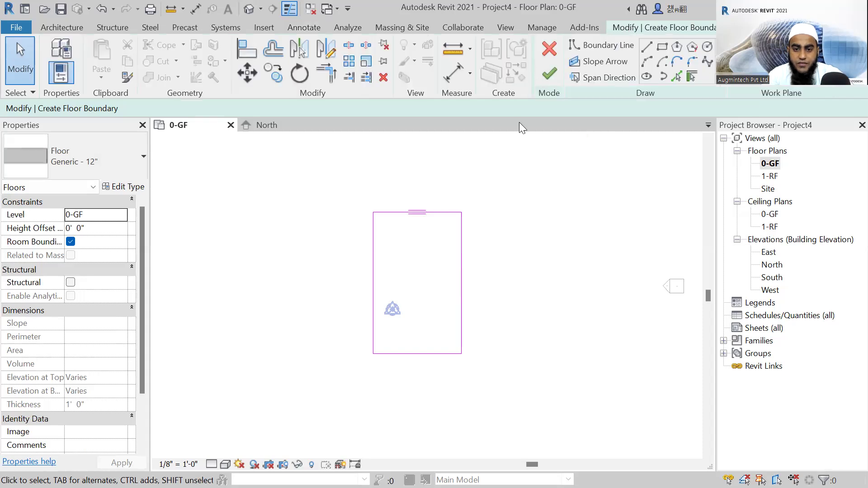
left_click(550, 77)
left_click(339, 209)
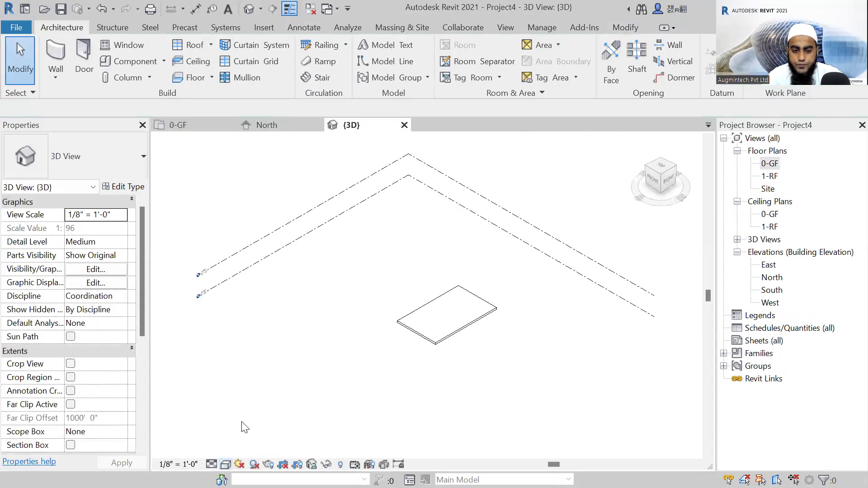
left_click(225, 464)
left_click(388, 423)
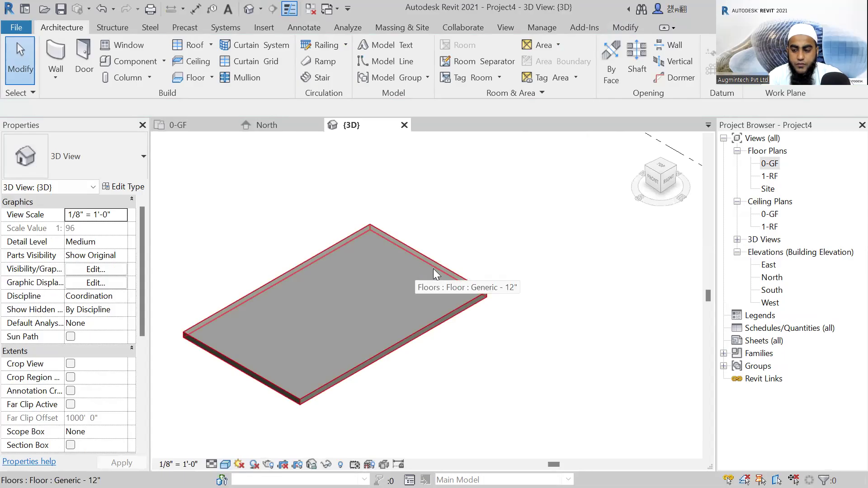
Open the 0-GF floor plan and check the slab's width with an aligned dimension, without placing it.
double_click(770, 163)
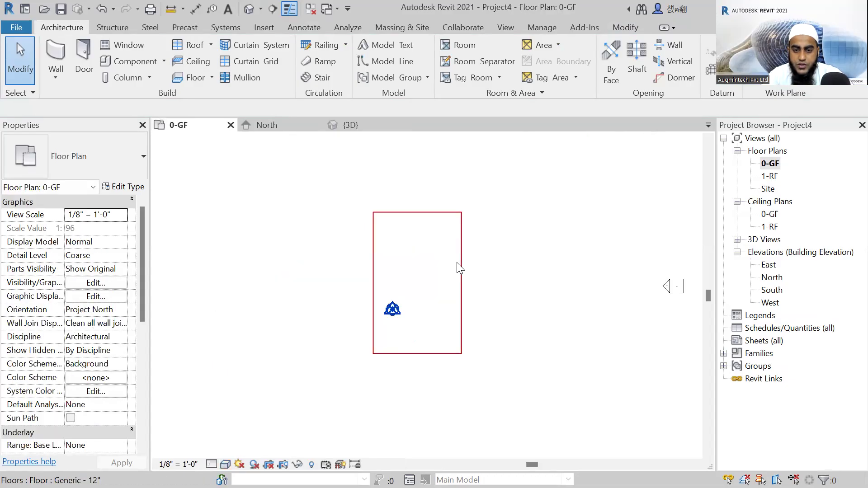
left_click(457, 263)
left_click(470, 253)
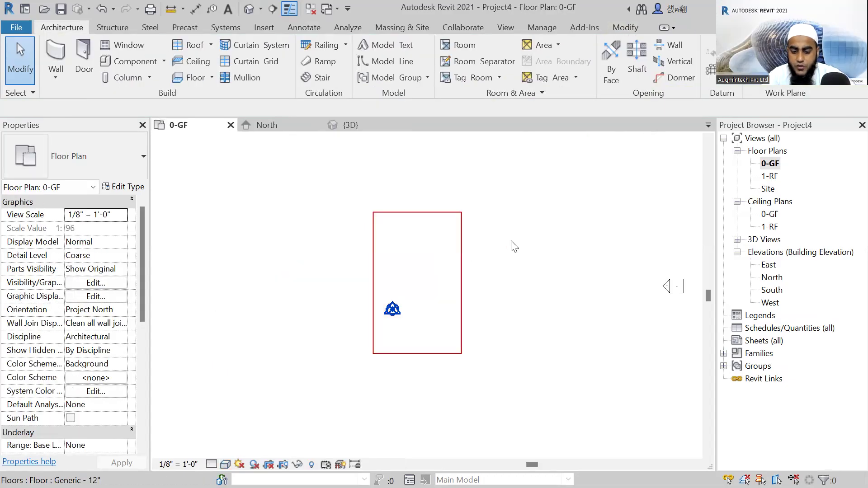
key("d")
key("i")
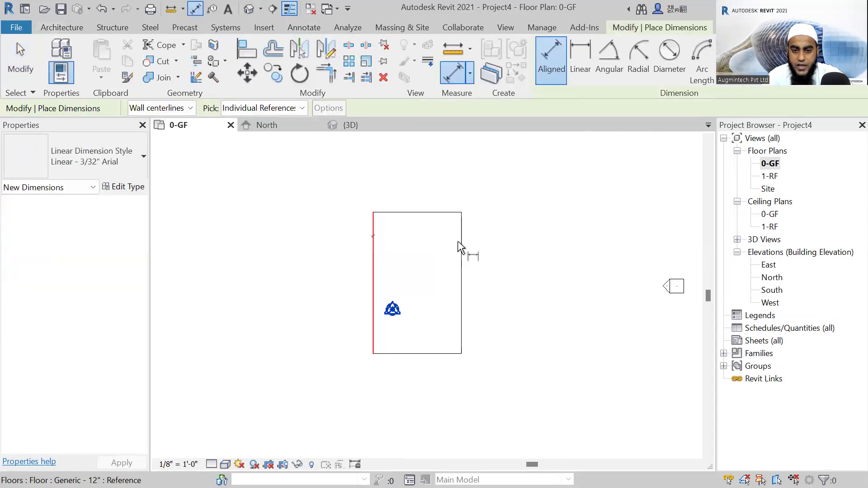
left_click(460, 247)
scroll(428, 203, "up", 2)
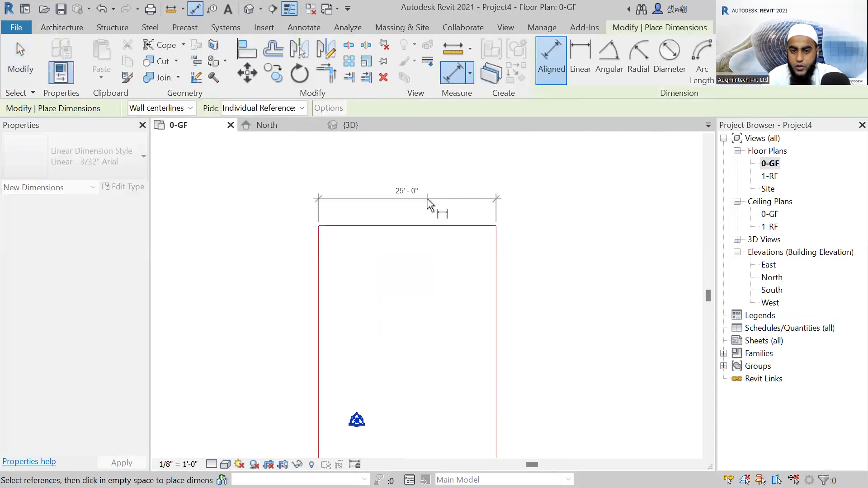
key("Escape")
scroll(368, 303, "down", 2)
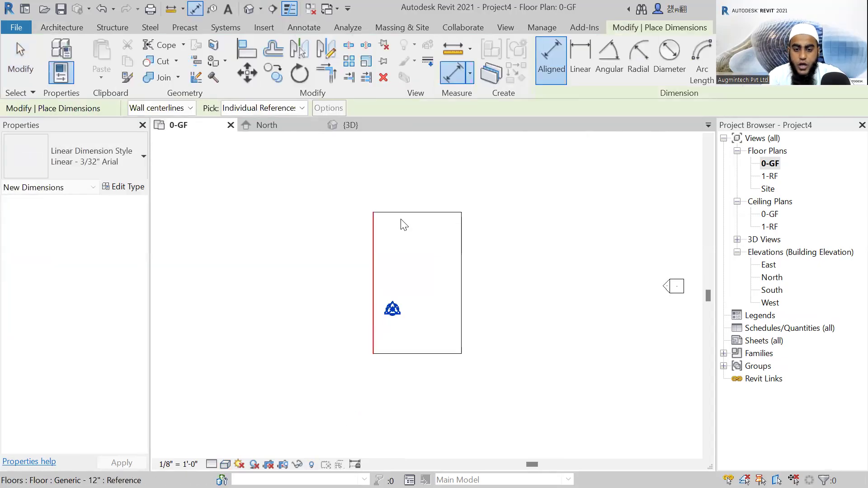
key("Escape")
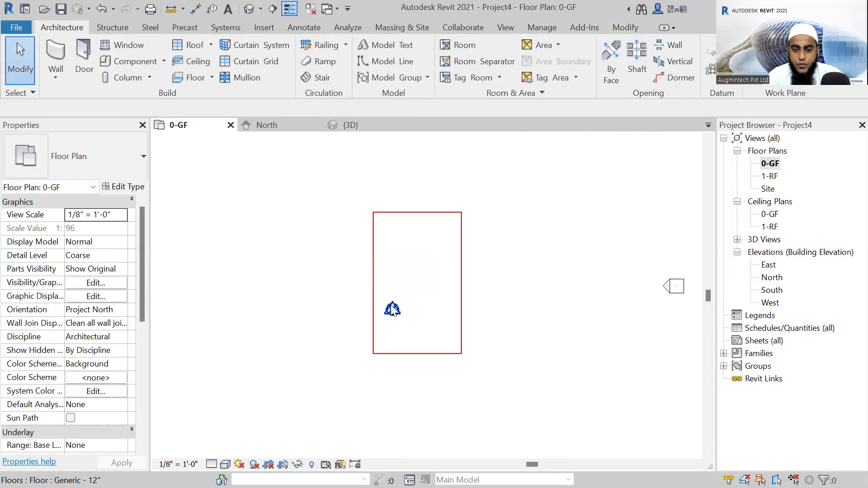
Draw two detail lines crossing at the slab's centre: a vertical one about 48'-6" long and a horizontal one between the long edges' midpoints.
left_click(305, 27)
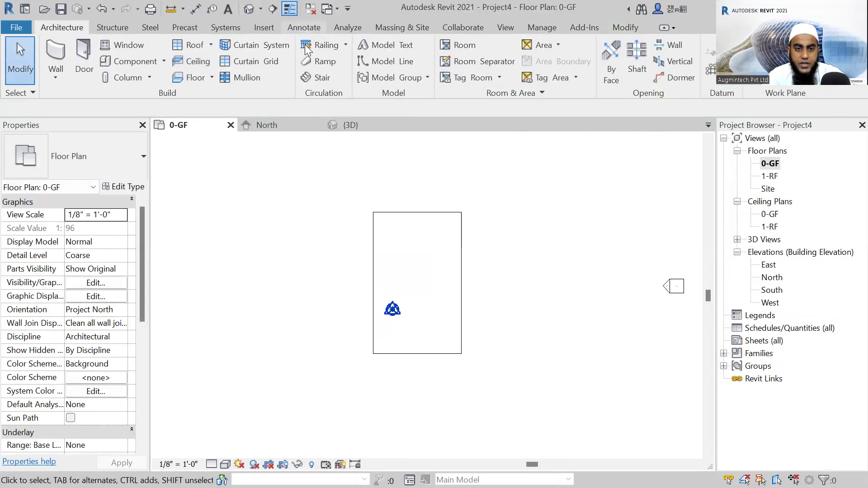
left_click(415, 213)
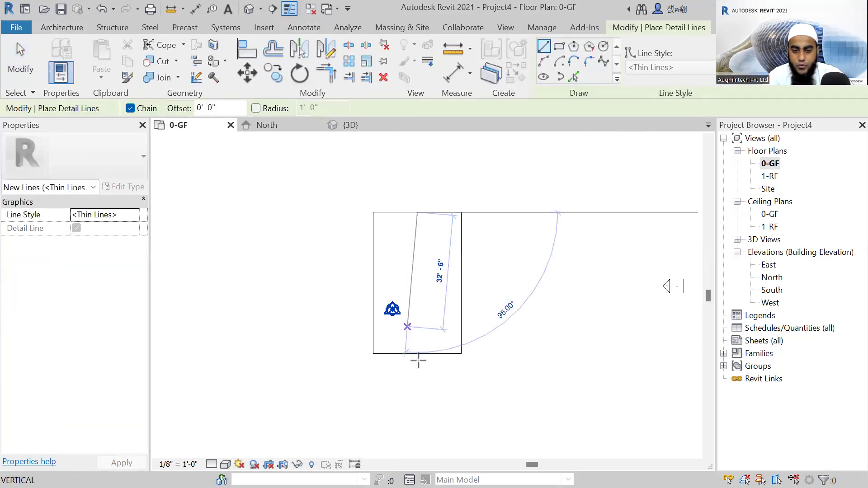
left_click(416, 383)
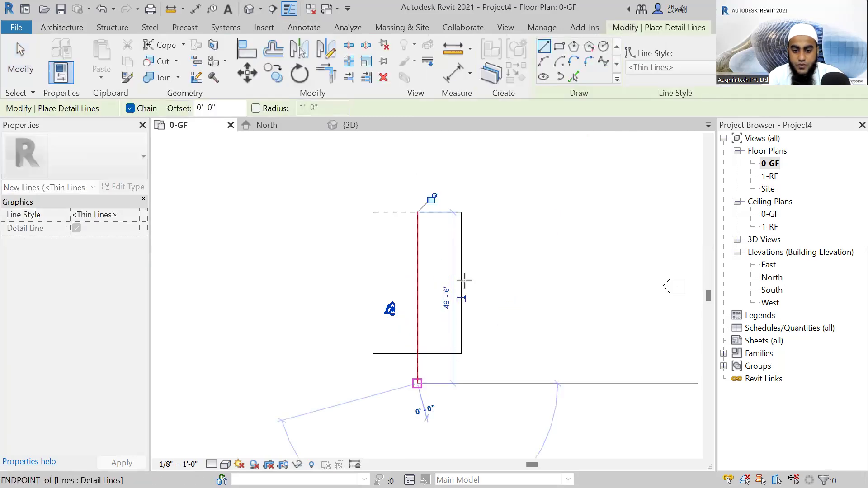
left_click(461, 283)
left_click(373, 283)
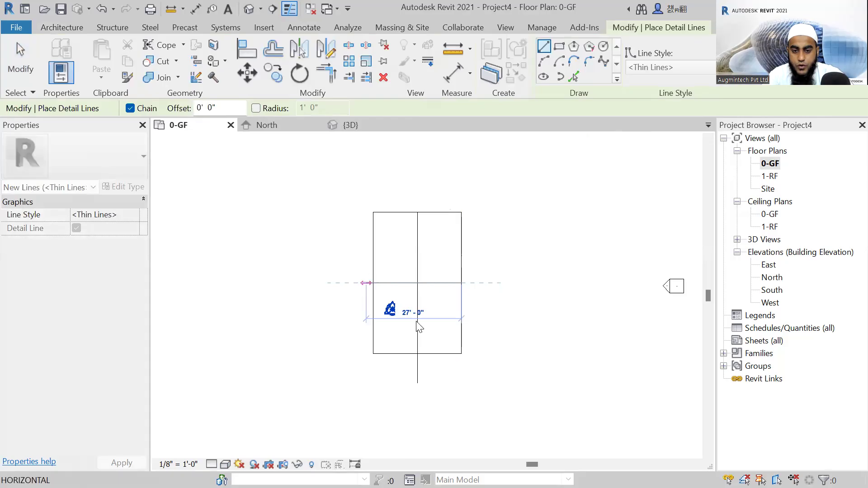
key("Escape")
Move the slab and both detail lines together from the lines' intersection onto the base point.
scroll(423, 277, "up", 2)
scroll(427, 272, "down", 2)
mouse_move(477, 179)
left_mouse_down()
mouse_move(455, 213)
mouse_move(413, 375)
mouse_move(411, 351)
left_mouse_up()
left_click(247, 72)
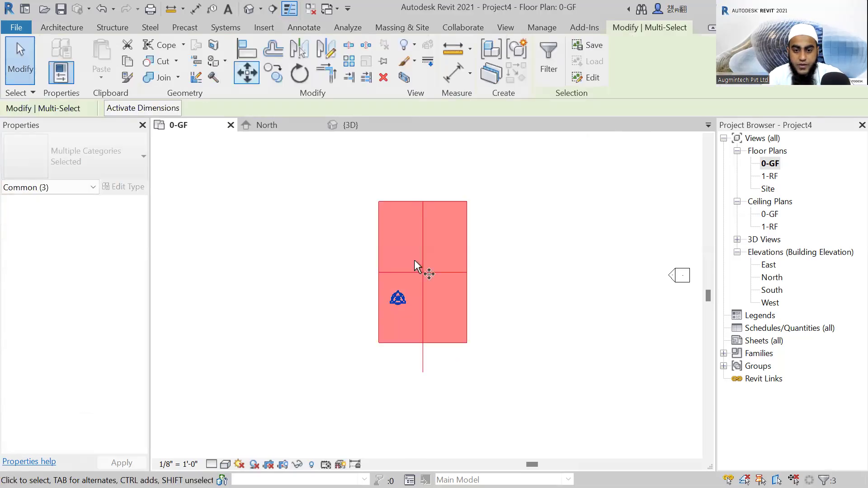
left_click(423, 273)
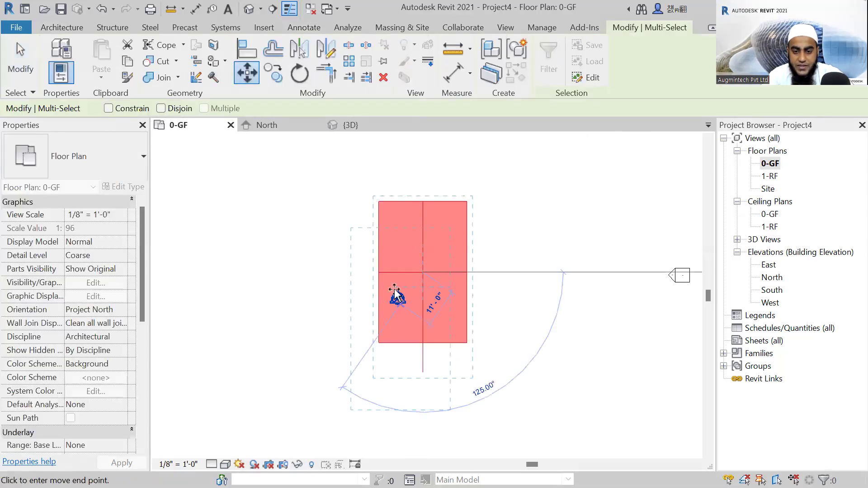
scroll(396, 292, "up", 2)
left_click(395, 291)
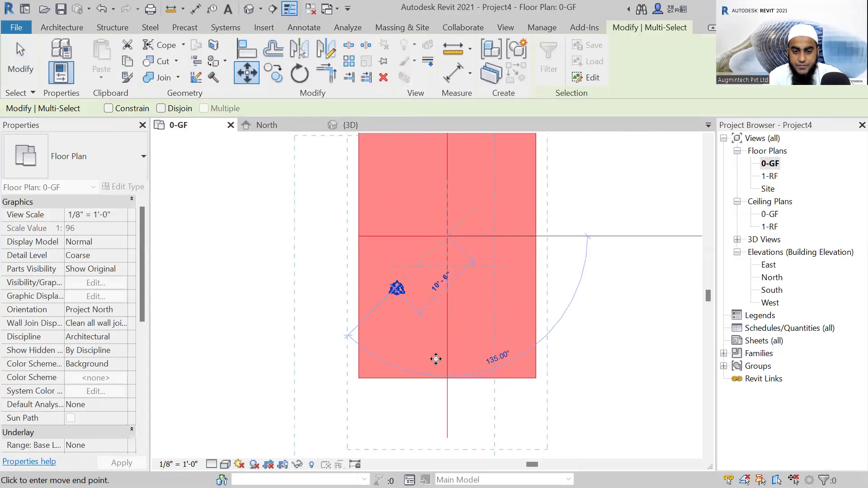
scroll(422, 302, "down", 5)
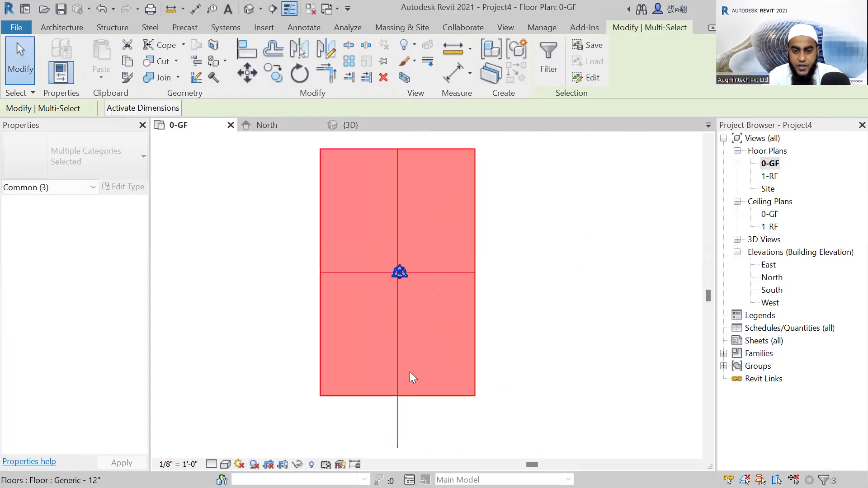
Delete the vertical and horizontal detail lines, leaving only the floor slab in the plan.
key("Escape")
key("Delete")
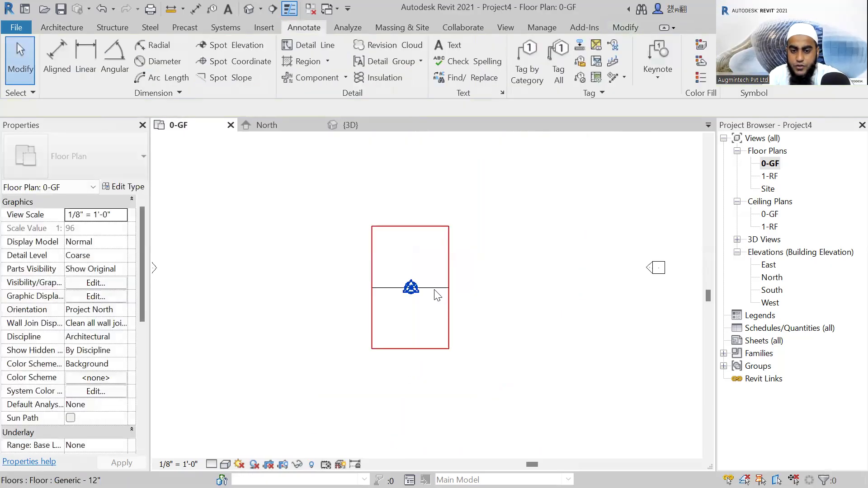
key("Delete")
scroll(448, 338, "up", 3)
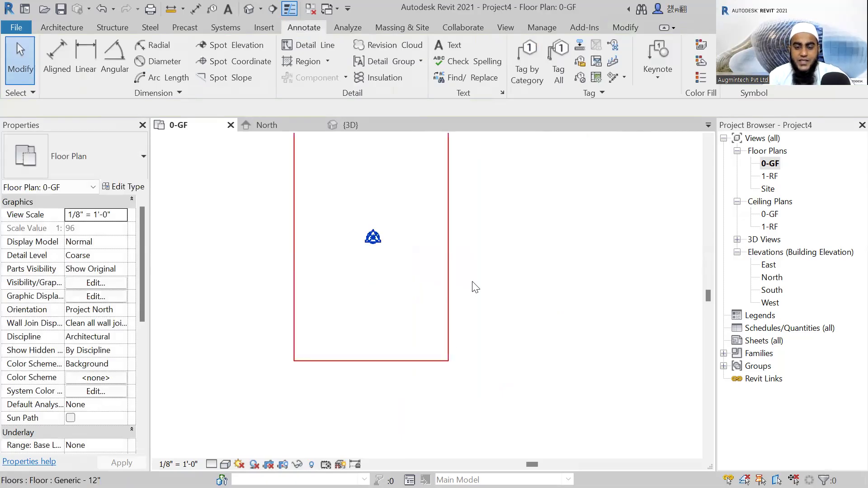
middle_click_drag(472, 281, 457, 314)
scroll(457, 314, "down", 1)
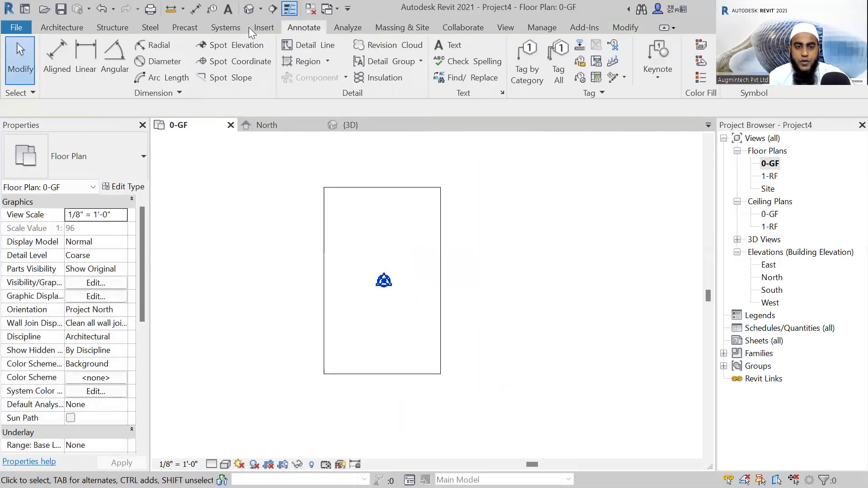
Check the slab in the default 3D view and return to the 0-GF floor plan.
left_click(249, 10)
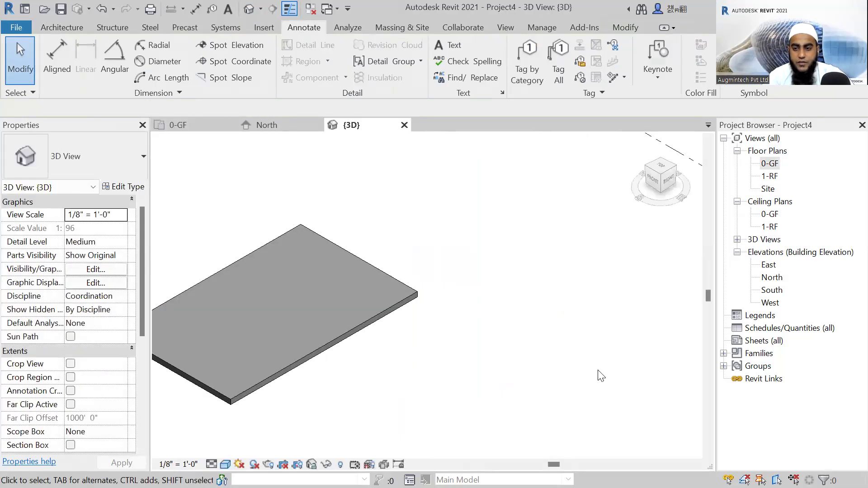
double_click(769, 164)
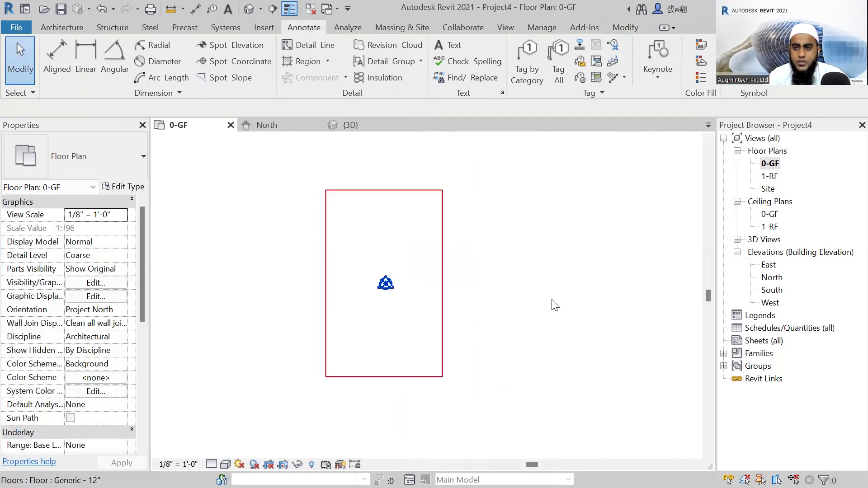
middle_click_drag(398, 237, 425, 237)
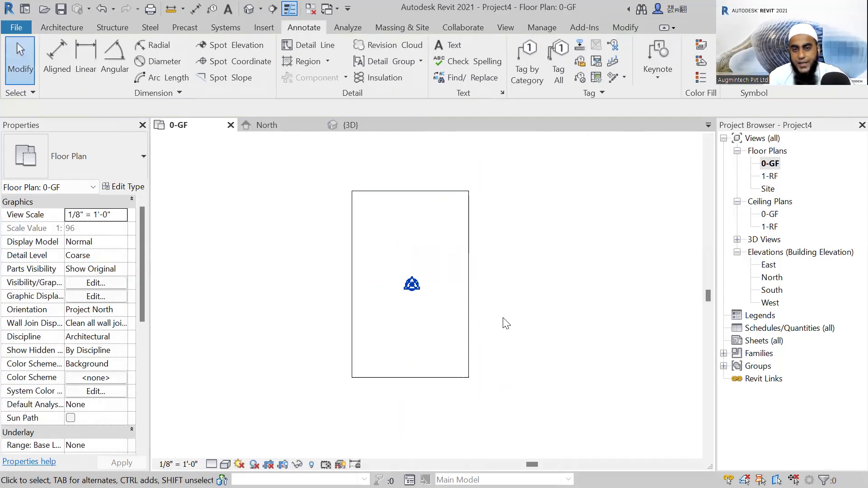
middle_click_drag(503, 317, 510, 315)
scroll(507, 277, "up", 1)
middle_click_drag(507, 277, 542, 295)
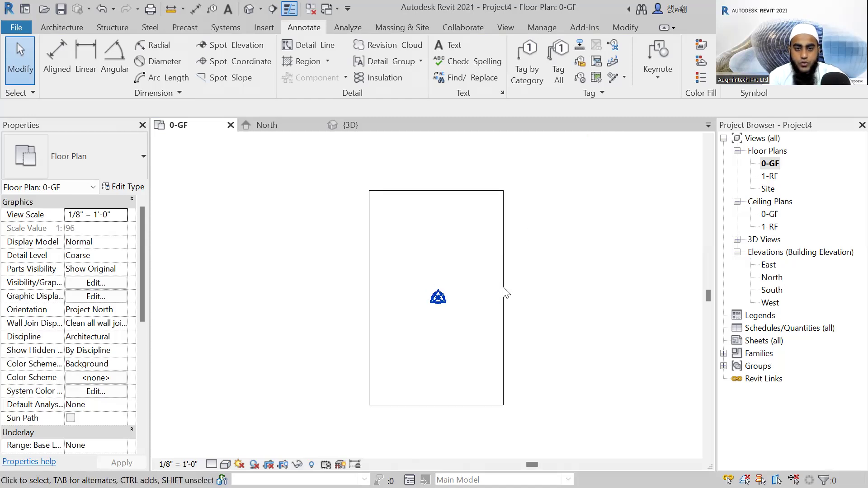
scroll(300, 249, "down", 1)
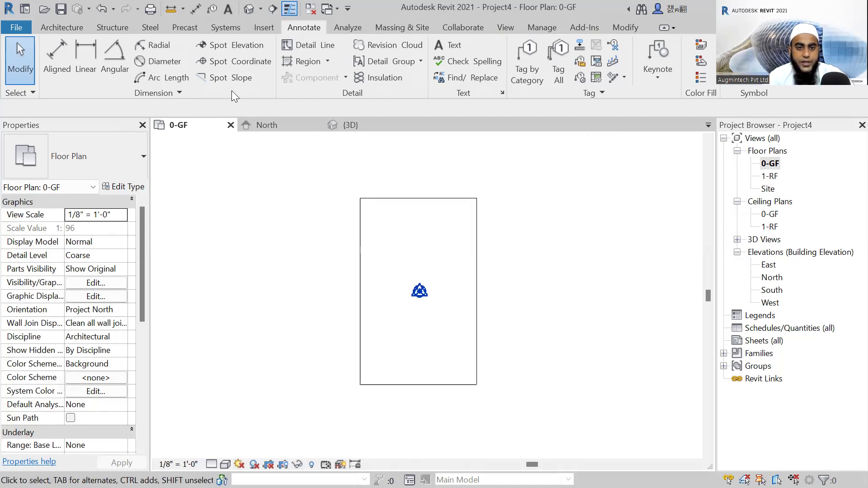
Start the Wall command and browse the wall types, keeping Basic Wall Generic - 8".
left_click(62, 27)
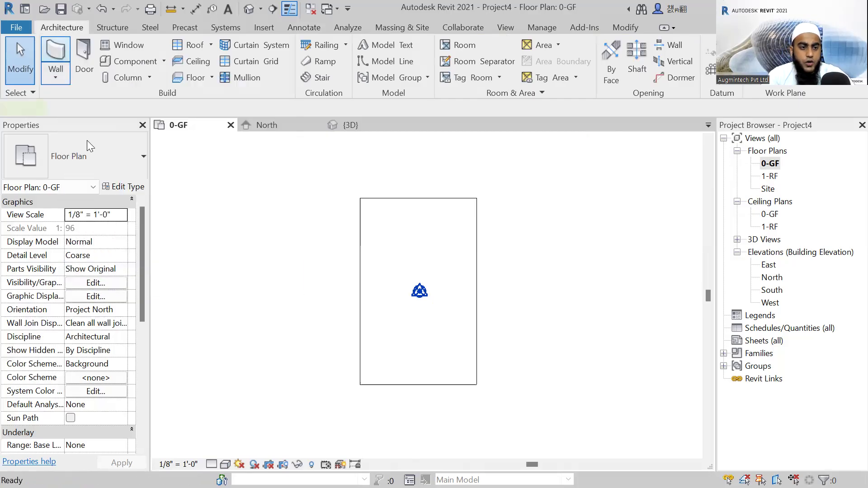
key("w")
key("a")
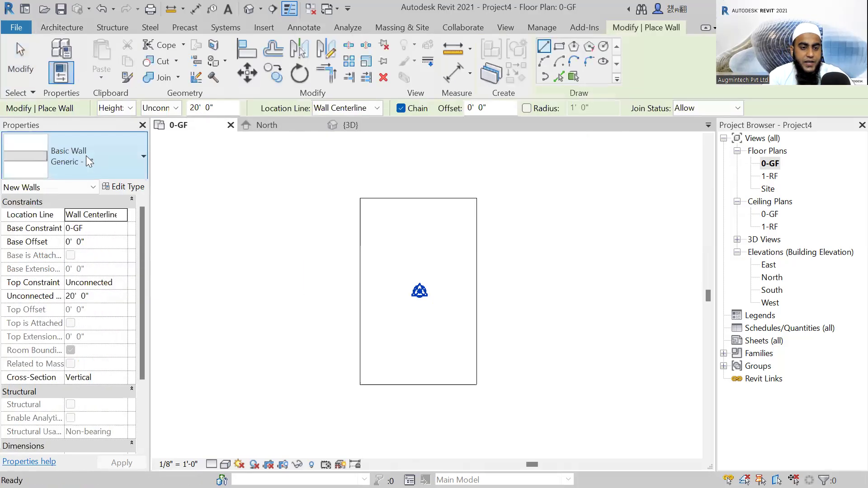
left_click(86, 155)
scroll(72, 272, "up", 2)
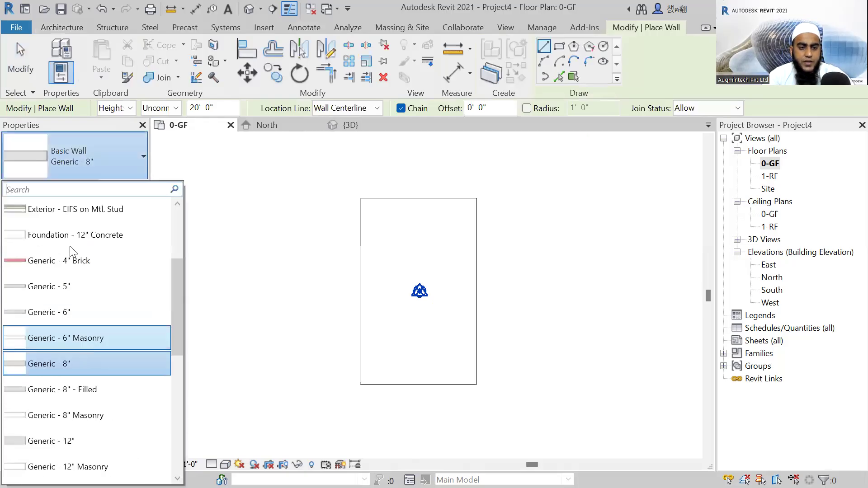
scroll(68, 315, "down", 3)
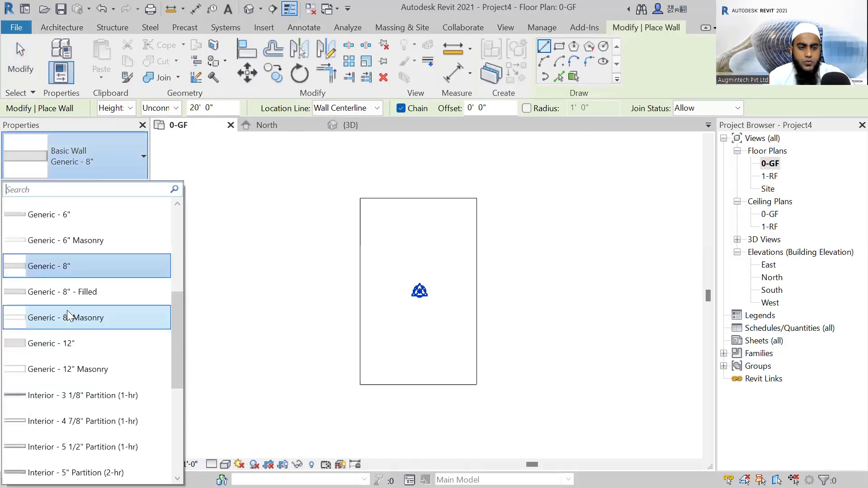
scroll(67, 310, "up", 3)
scroll(83, 274, "down", 3)
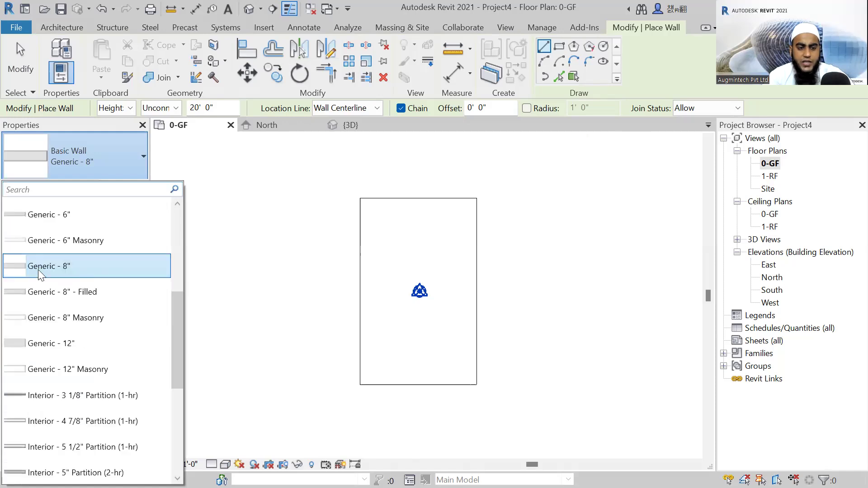
mouse_move(38, 270)
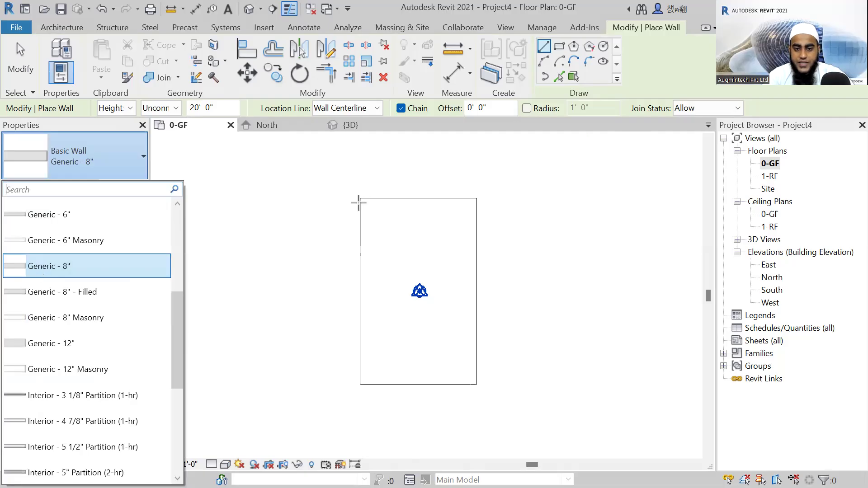
left_click(360, 198)
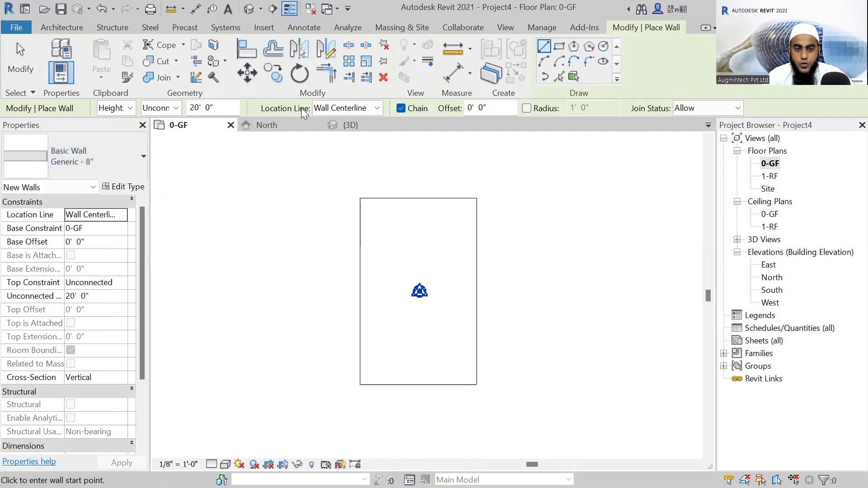
Set the new walls' location line to Finish Face: Exterior and their height up to level 1-RF.
left_click(379, 107)
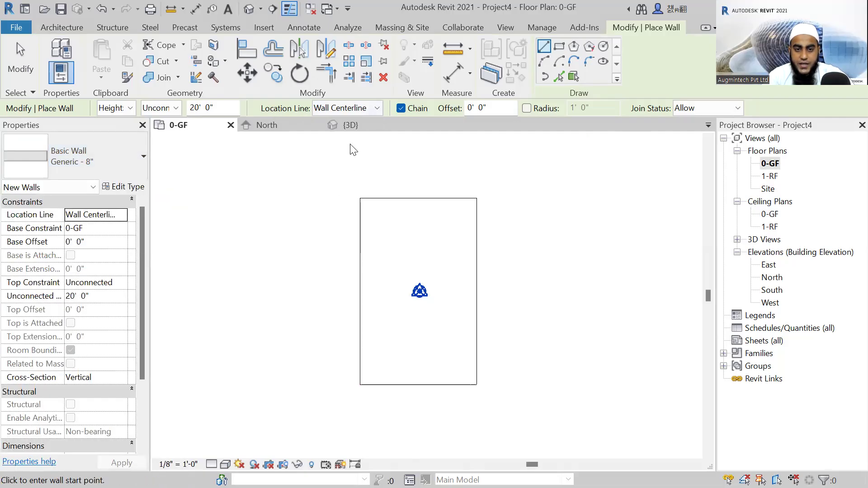
left_click(102, 116)
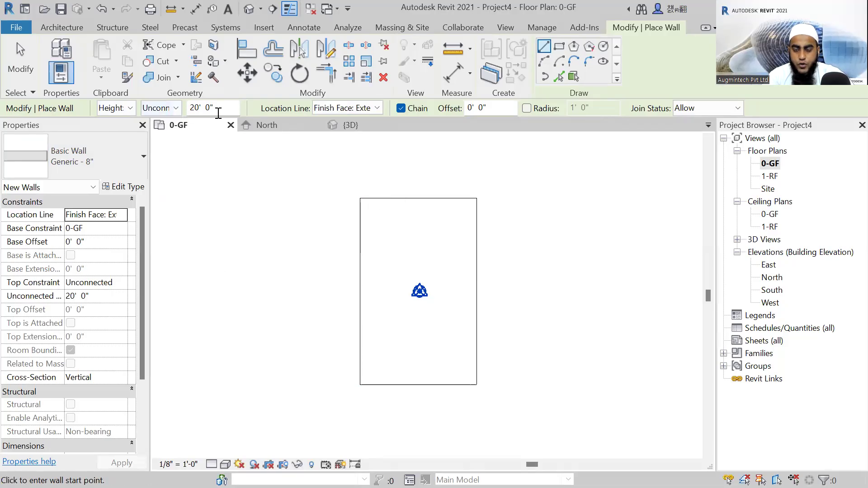
left_click(175, 108)
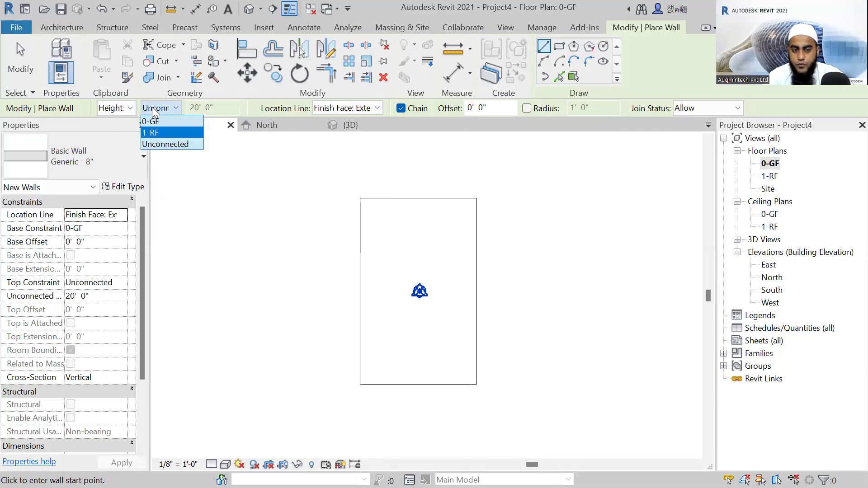
left_click(151, 132)
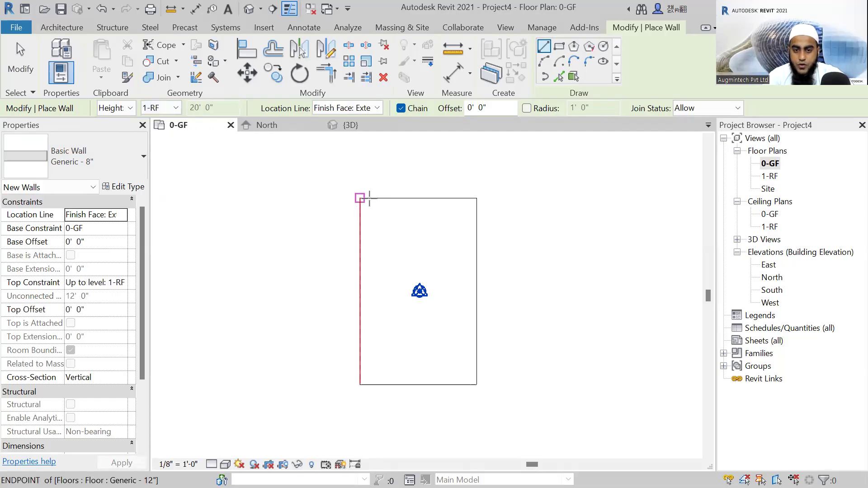
Draw exterior walls along the slab's upper edge, its full 40' right edge, and about 7'-6" of its lower edge.
left_click(360, 198)
left_click(477, 198)
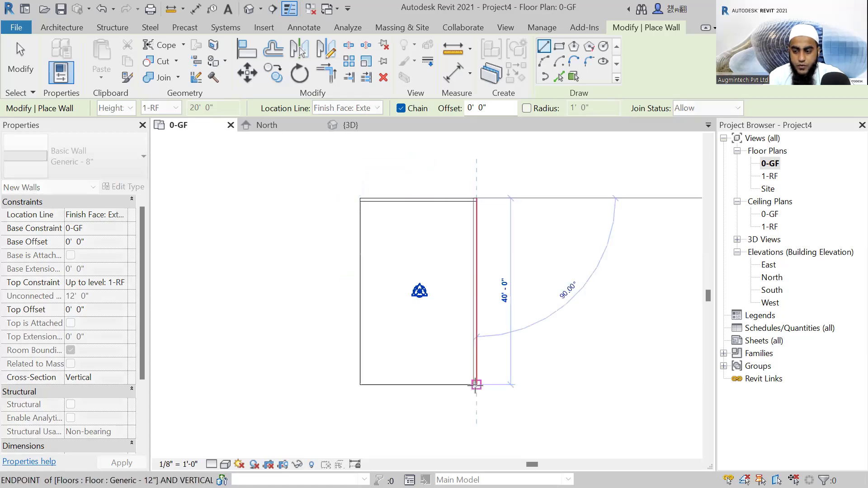
left_click(476, 384)
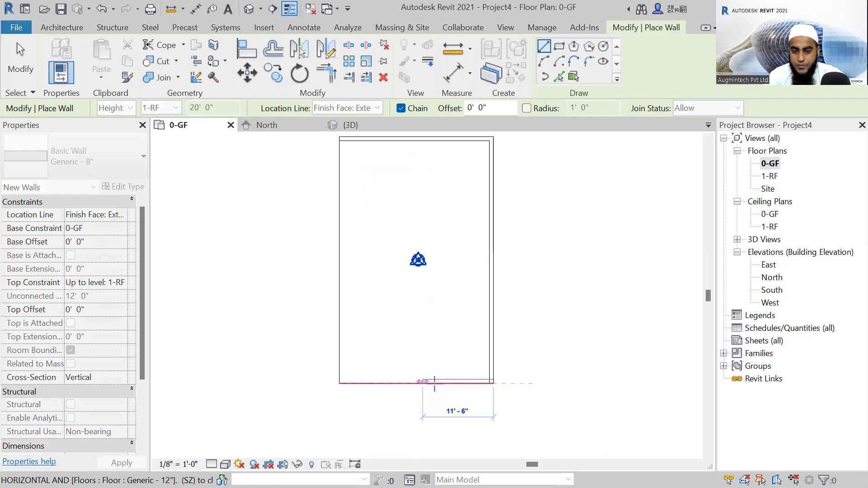
scroll(423, 384, "up", 2)
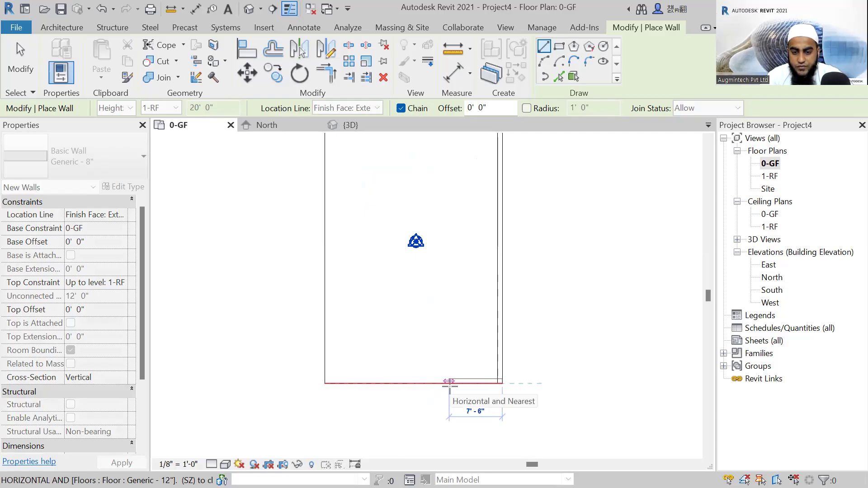
left_click(449, 383)
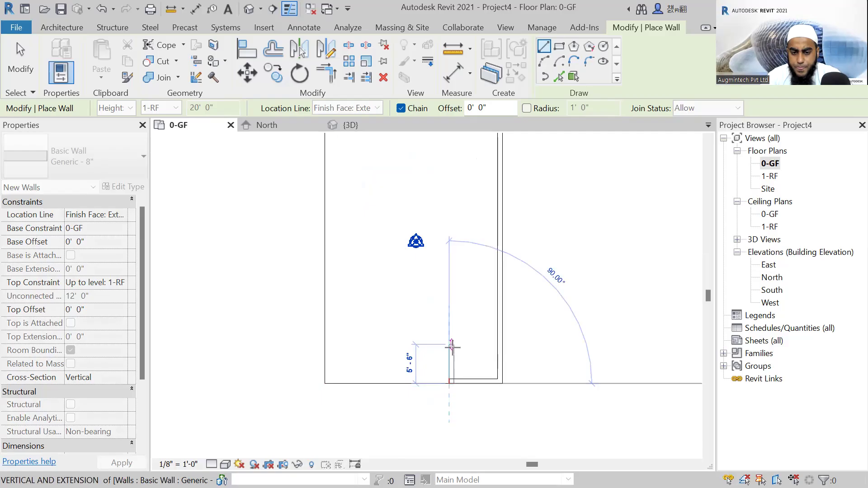
Continue the chain as stepped walls: short jog up, about 6'-6" left, about 9' up, then left to the slab edge.
left_click(451, 347)
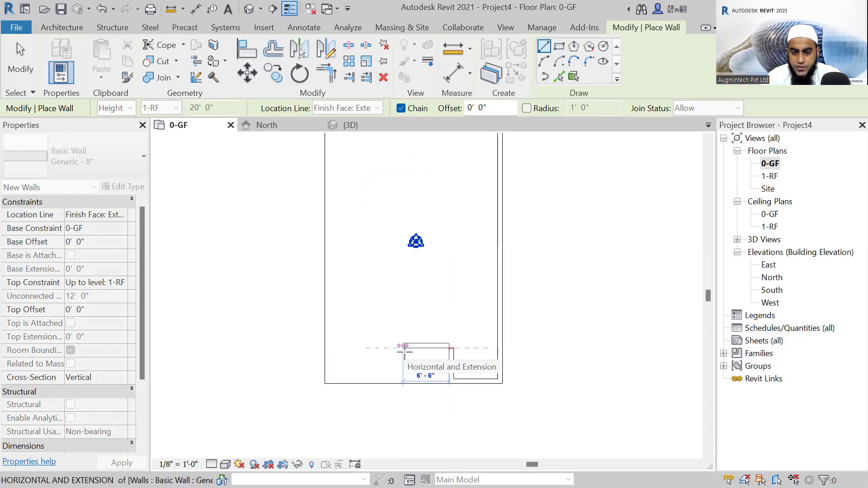
left_click(403, 347)
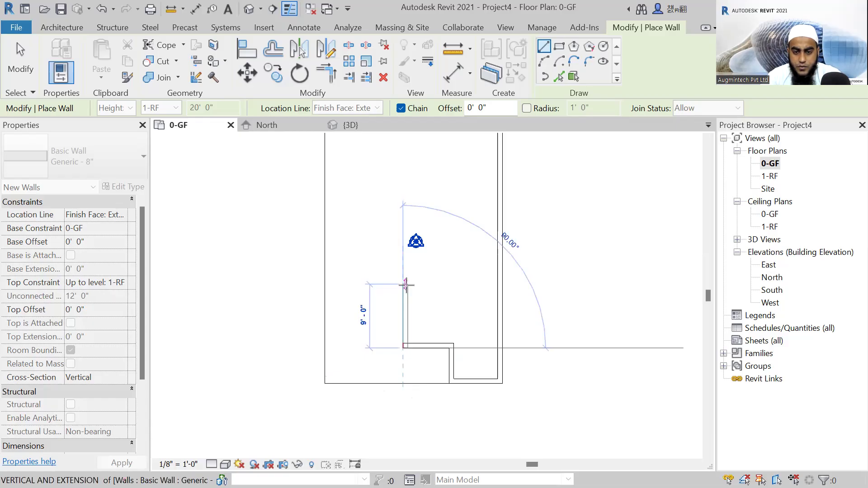
left_click(404, 284)
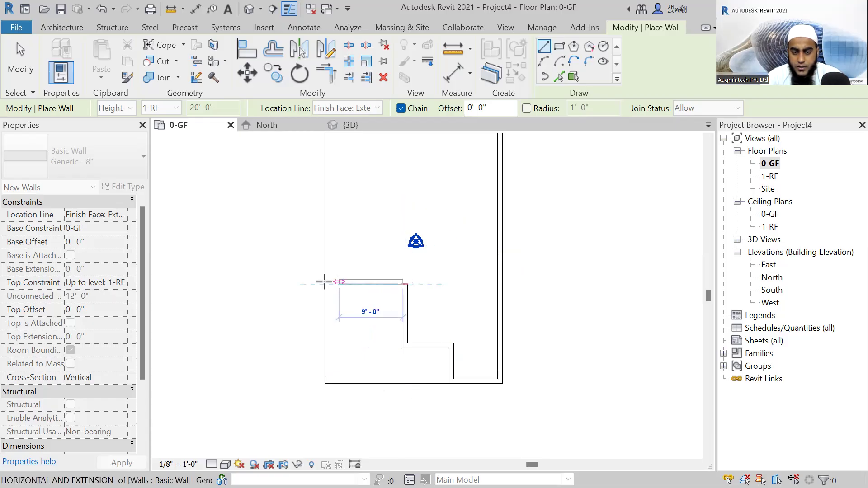
left_click(325, 283)
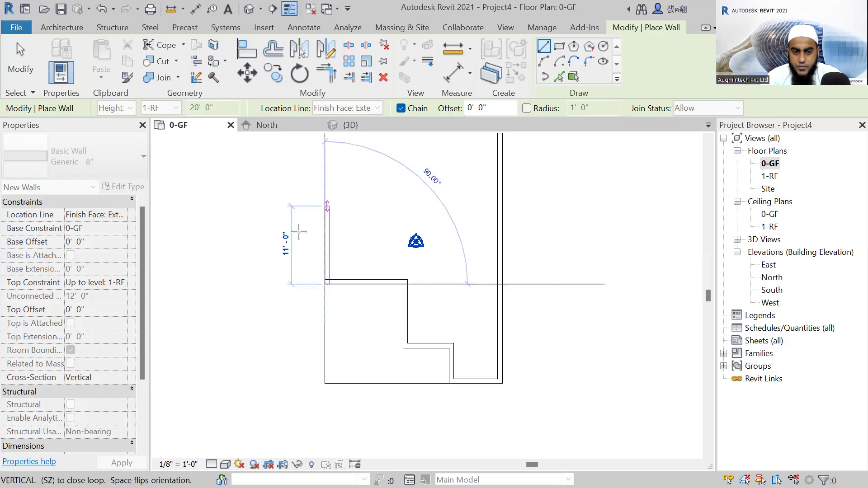
Close the exterior wall loop along the slab's left edge up to its upper-left corner and end the Wall command.
middle_click_drag(325, 206, 304, 324)
left_click(305, 218)
scroll(414, 183, "down", 2)
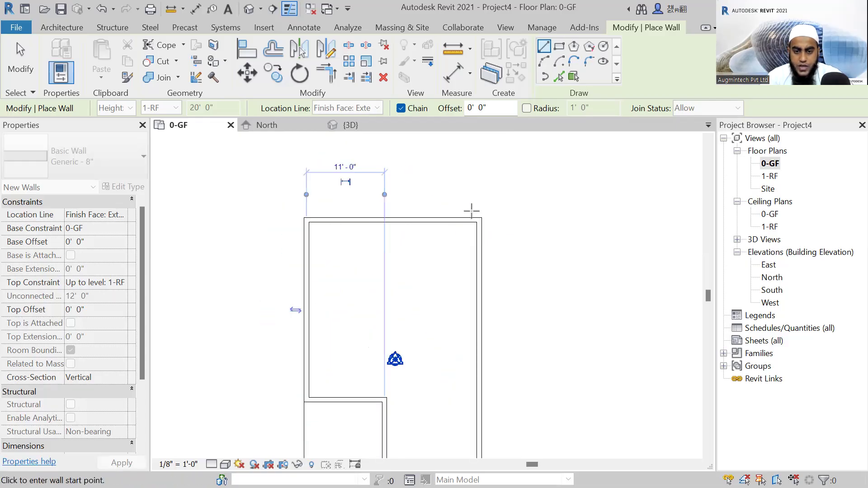
key("Escape")
Examine the stepped exterior wall layout and the uncovered slab corner in the 0-GF plan.
scroll(357, 392, "up", 2)
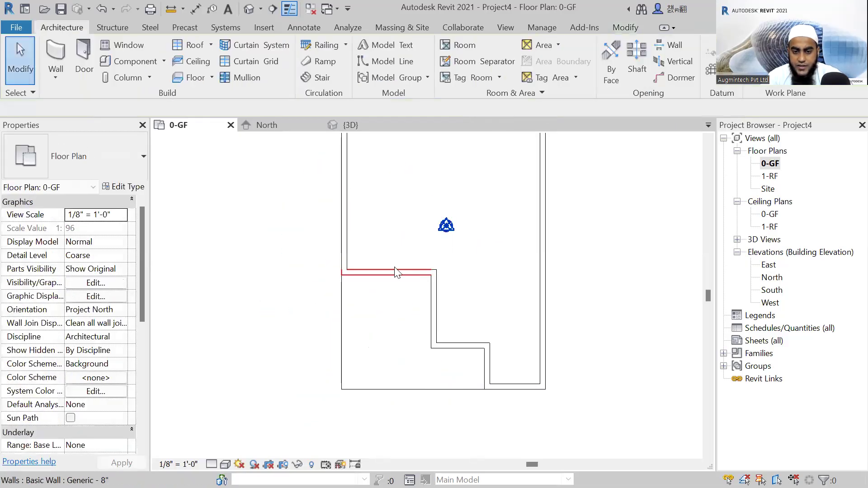
scroll(393, 272, "up", 1)
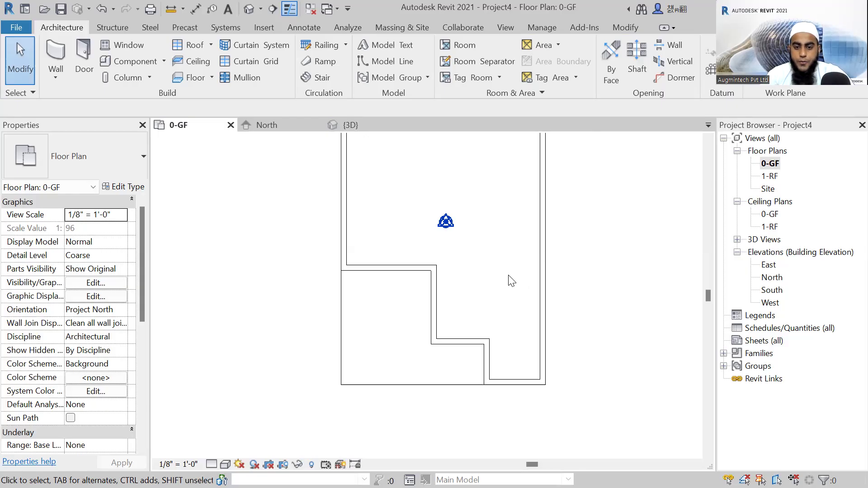
scroll(520, 308, "down", 2)
scroll(310, 435, "down", 1)
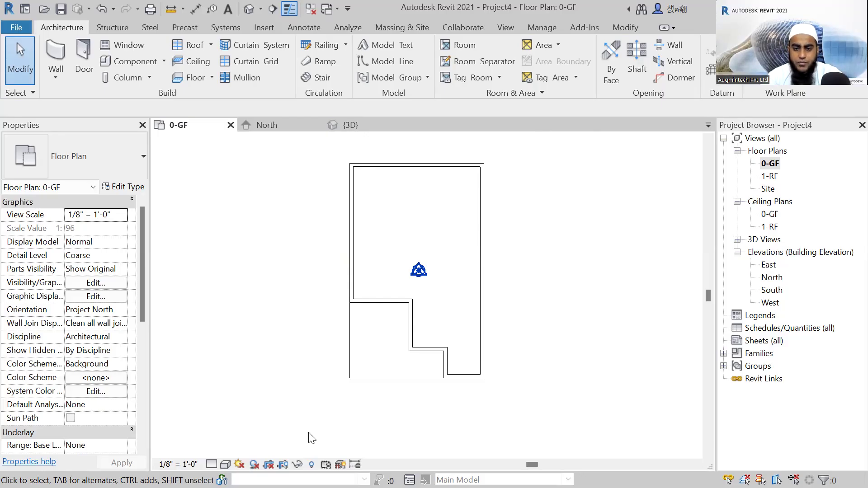
scroll(513, 249, "down", 1)
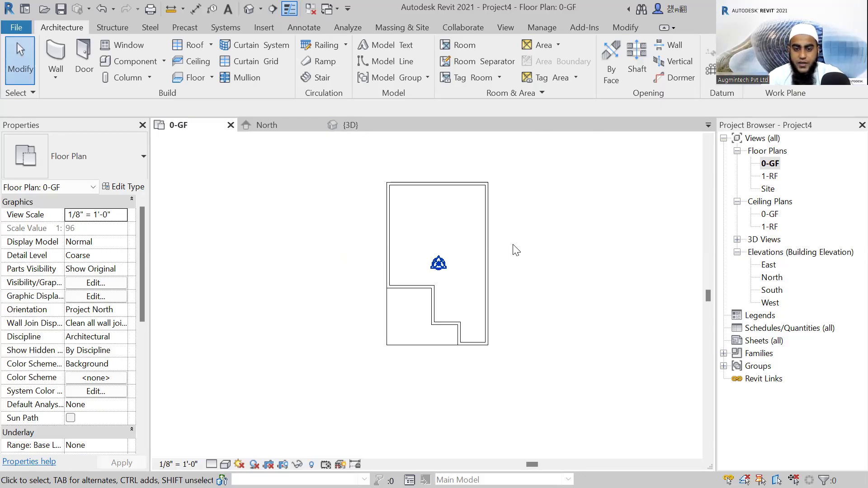
scroll(473, 310, "up", 1)
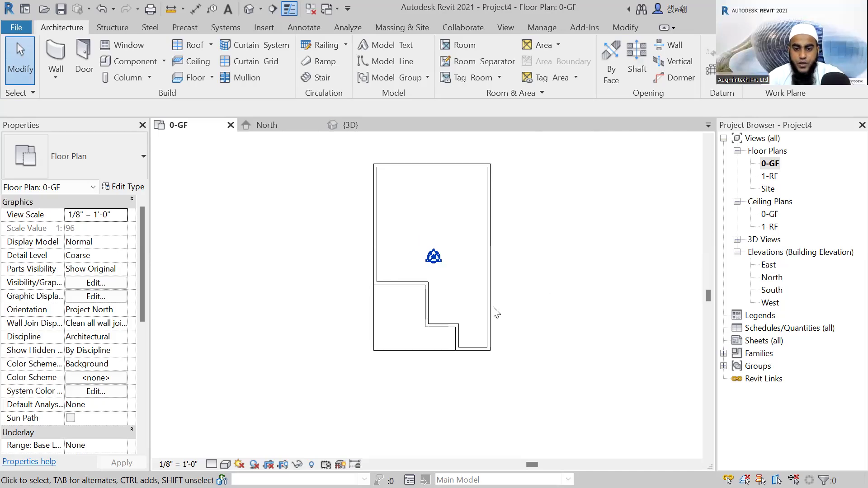
middle_click_drag(488, 278, 465, 291)
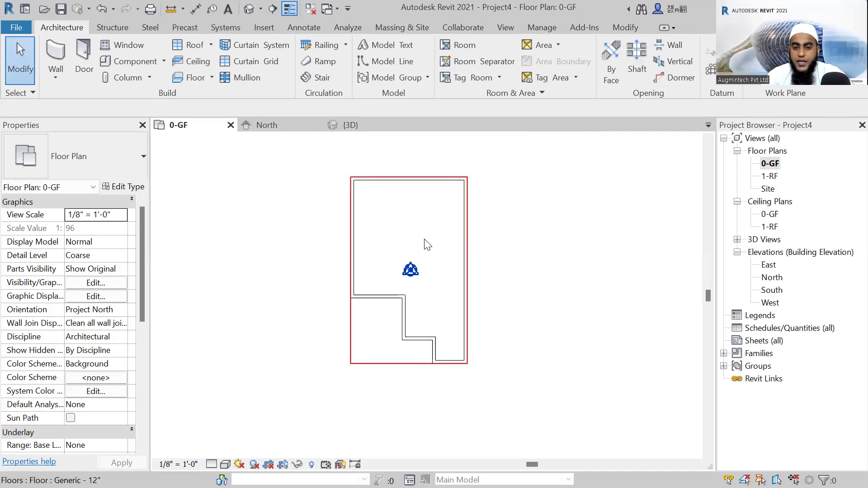
scroll(395, 312, "up", 1)
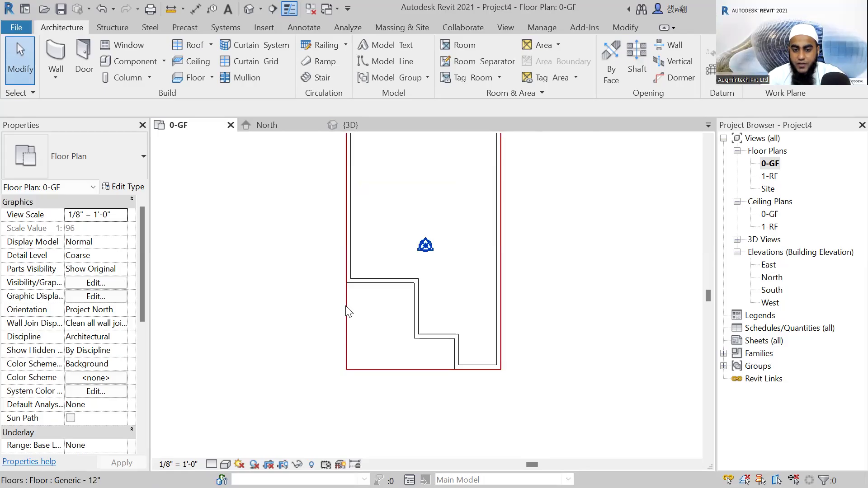
scroll(391, 295, "up", 1)
scroll(394, 305, "up", 1)
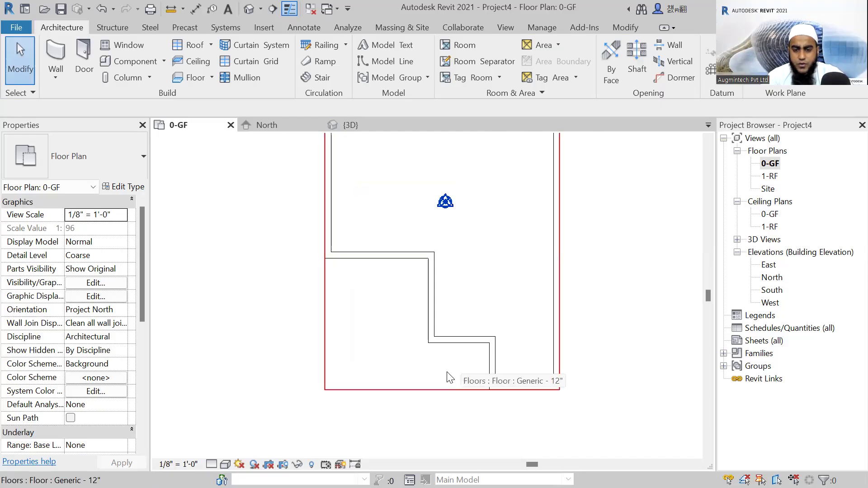
scroll(446, 375, "down", 1)
scroll(538, 393, "down", 2)
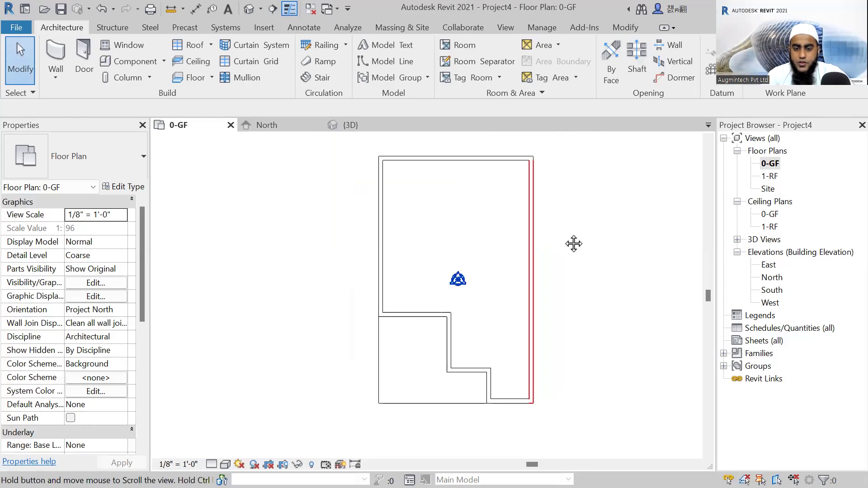
middle_click_drag(574, 243, 545, 264)
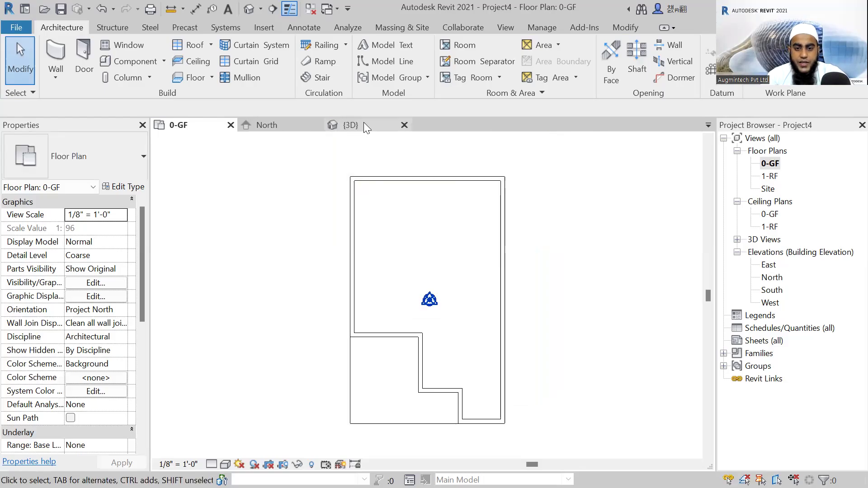
Inspect the exterior walls from several angles in the default 3D view and return to the 0-GF floor plan.
left_click(363, 122)
middle_click_drag(461, 401, 412, 368, "shift")
scroll(420, 307, "up", 2)
middle_click_drag(605, 317, 646, 382, "shift")
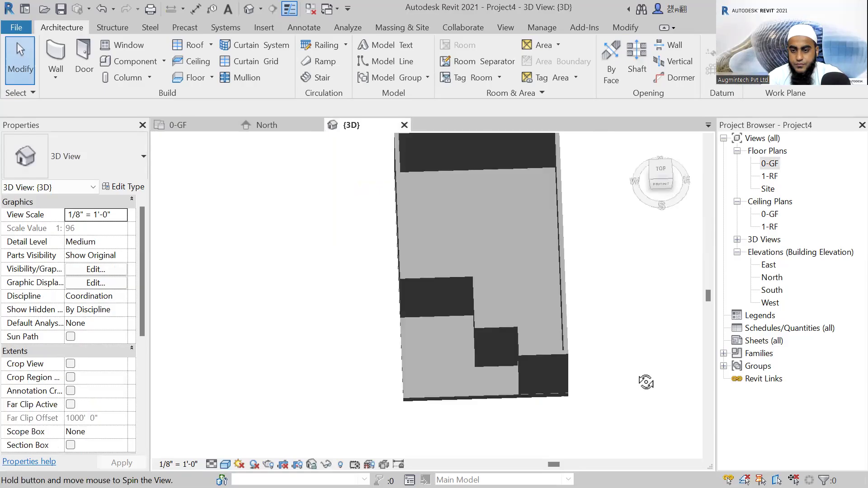
left_click(767, 165)
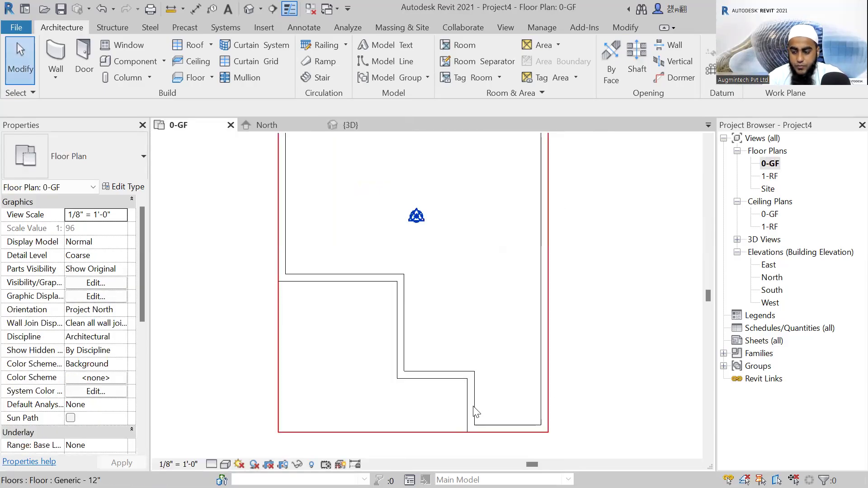
Nudge the short vertical wall at the lower step left to 5'-0" from the neighbouring vertical wall.
left_click(472, 408)
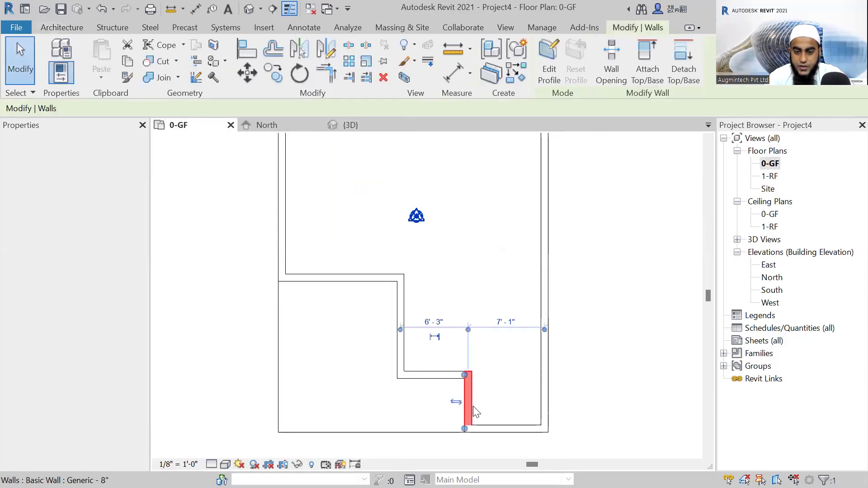
key("Left")
key("Left")
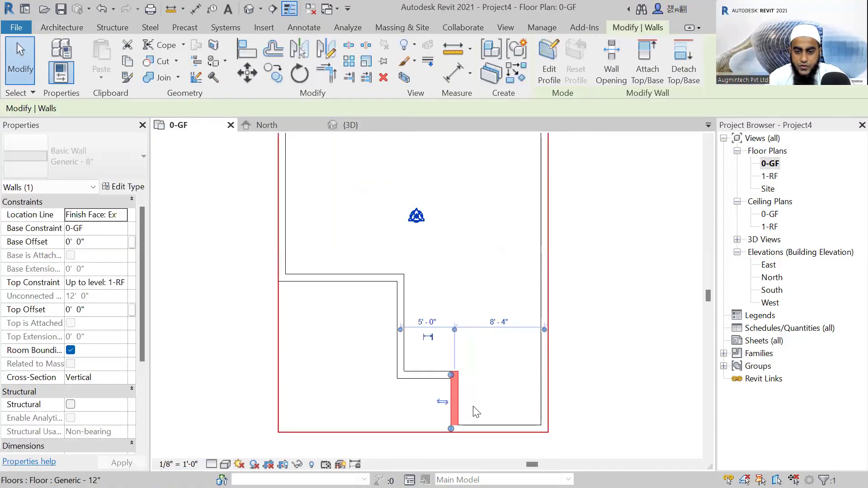
key("Escape")
scroll(481, 376, "down", 1)
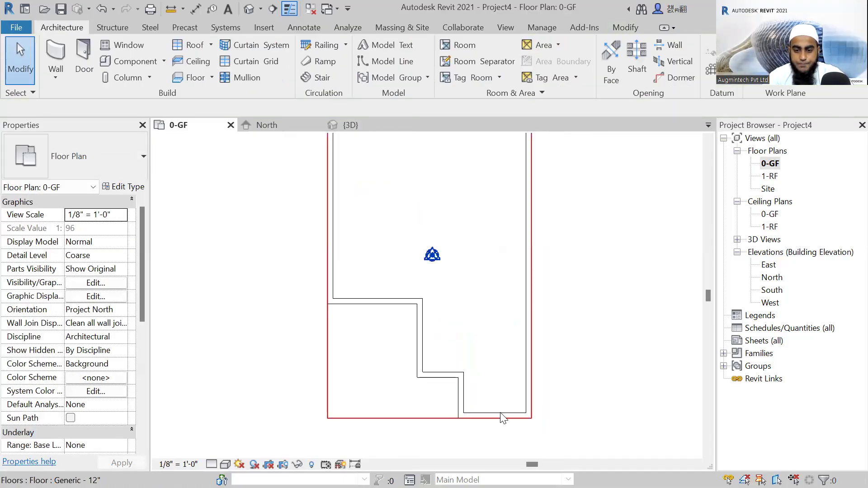
scroll(490, 415, "down", 1)
scroll(447, 413, "down", 1)
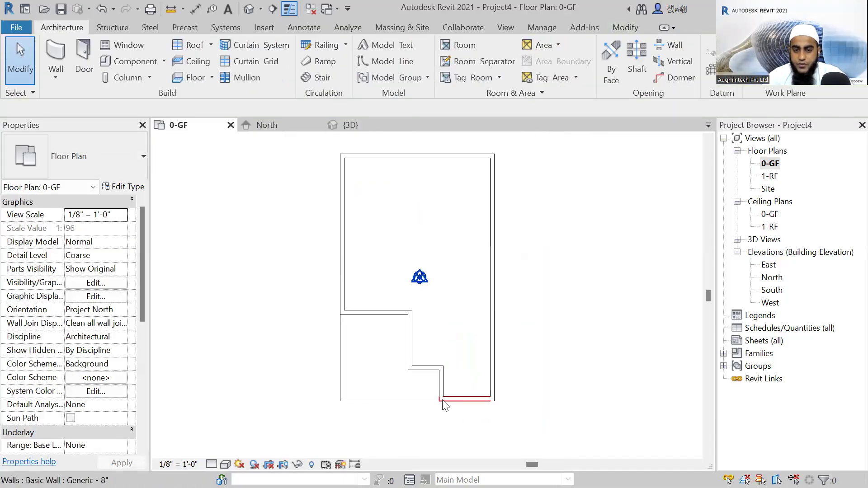
scroll(442, 401, "down", 1)
middle_click_drag(511, 302, 501, 323)
scroll(453, 256, "up", 1)
middle_click_drag(458, 262, 440, 223)
scroll(446, 204, "up", 1)
middle_click(469, 237)
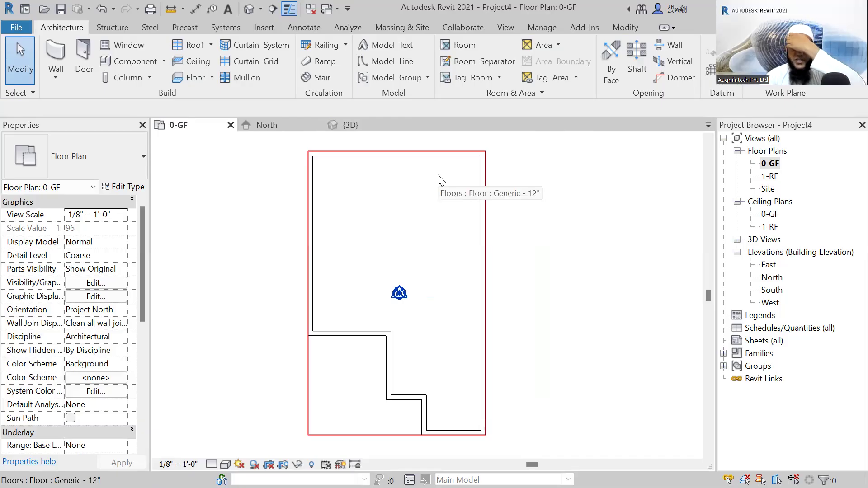
middle_click_drag(400, 186, 397, 175)
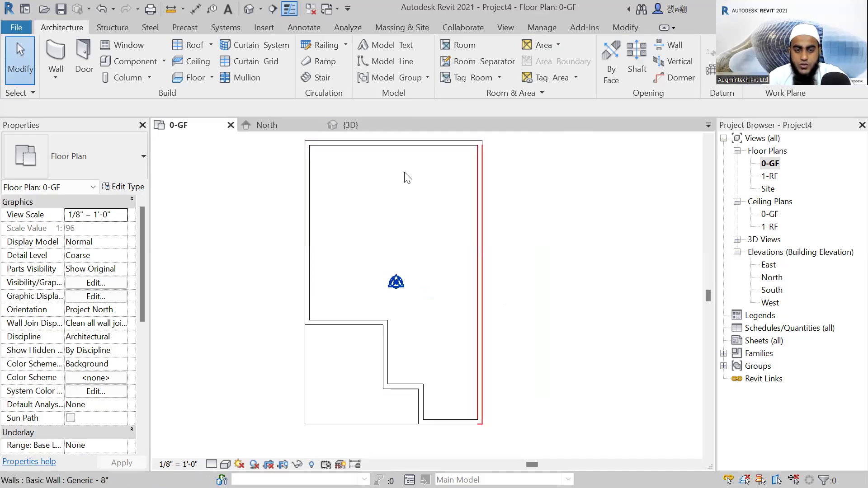
middle_click_drag(408, 177, 428, 181)
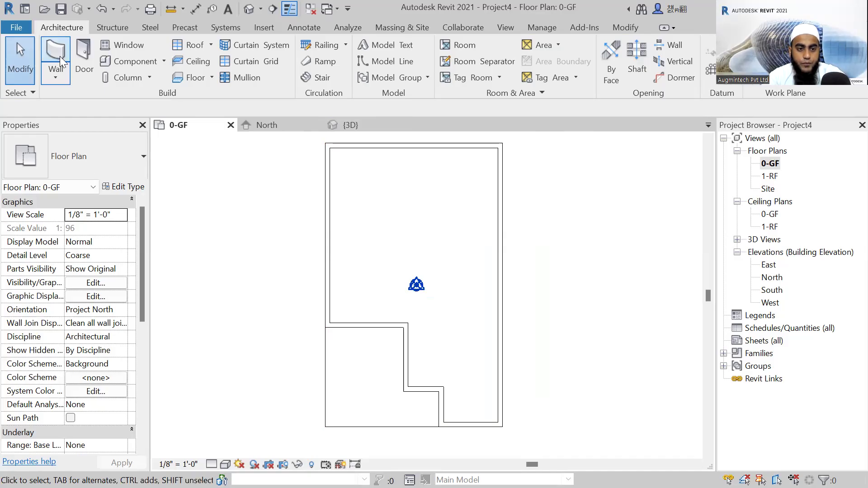
Enclose the building's upper-right corner with centreline-placed Generic - 5" walls, about 8'-6" down from the top wall and across to the right wall.
left_click(86, 164)
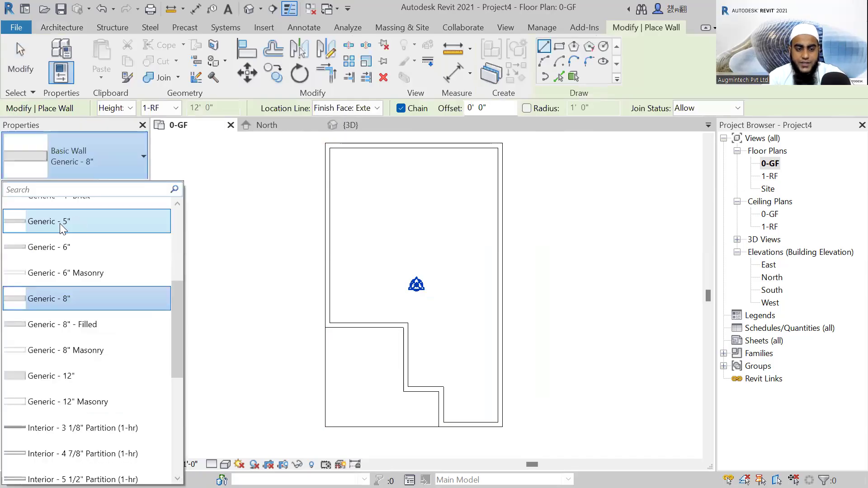
mouse_move(60, 223)
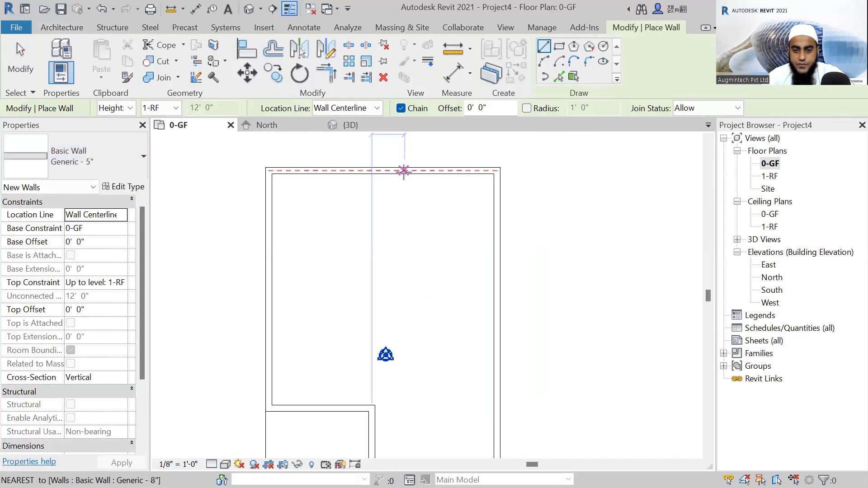
left_click(404, 171)
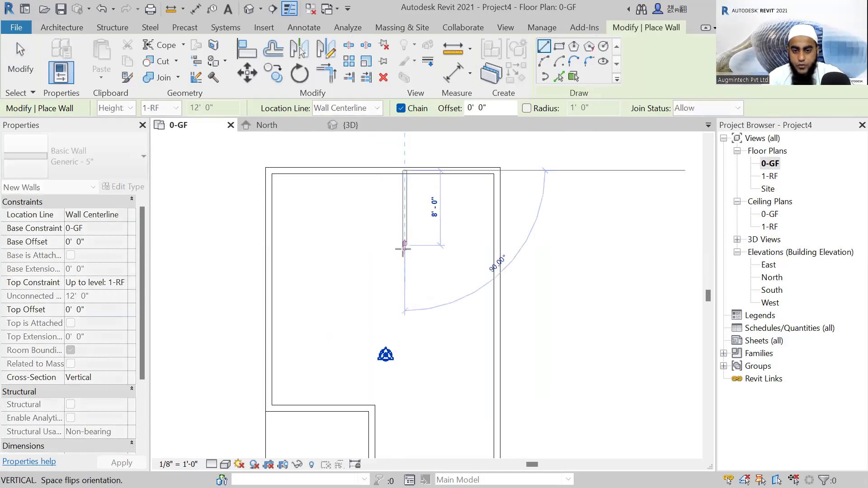
left_click(404, 248)
left_click(496, 250)
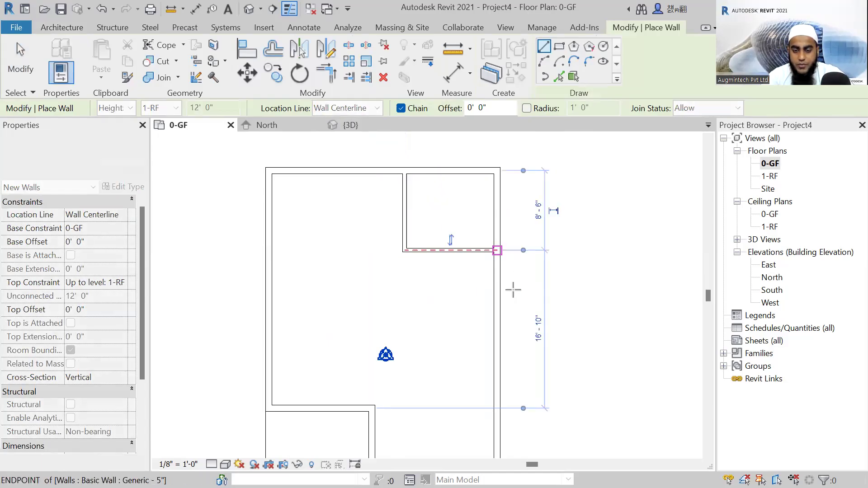
key("Escape")
key("Escape")
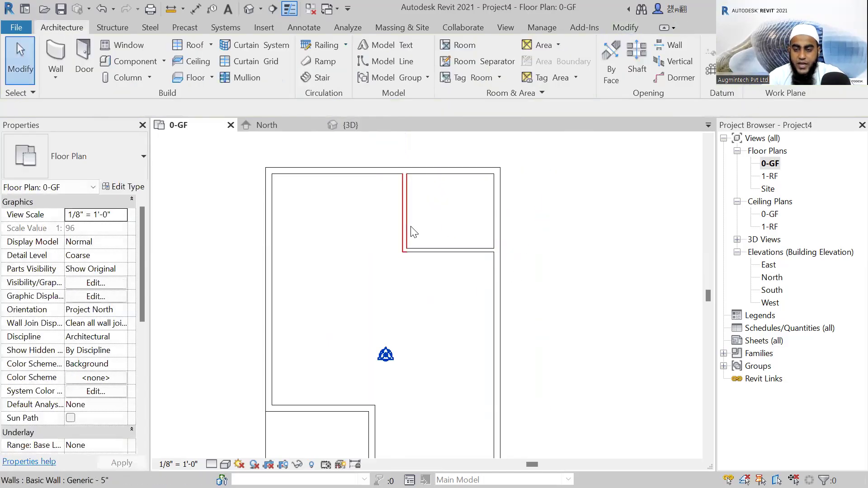
Set the distance from the top exterior wall to the corner room's horizontal 5" partition to 12'-0".
left_click(459, 251)
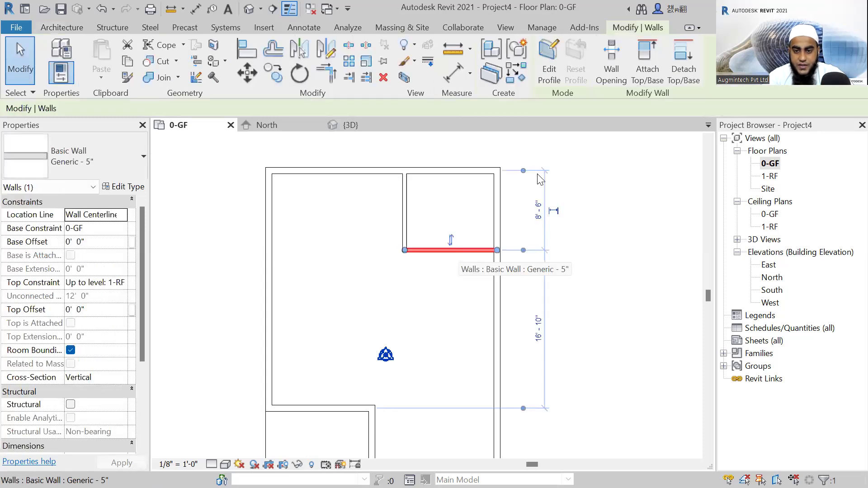
scroll(552, 208, "up", 2)
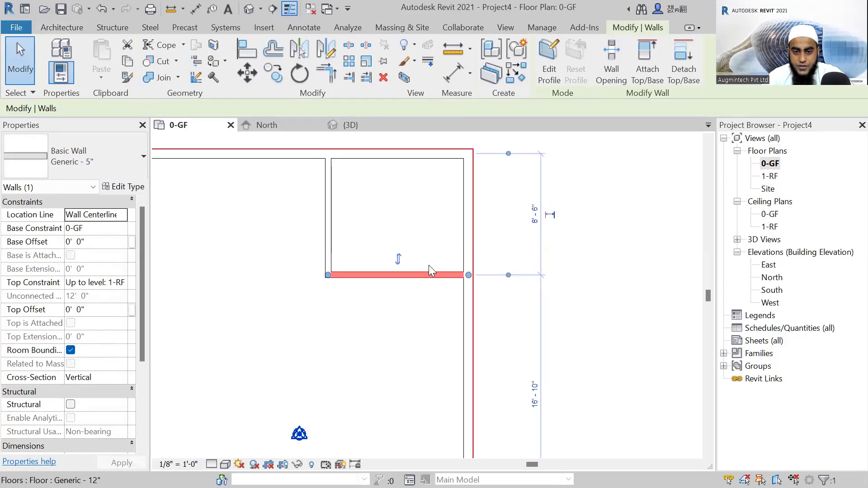
left_click(537, 217)
type("9")
key("Return")
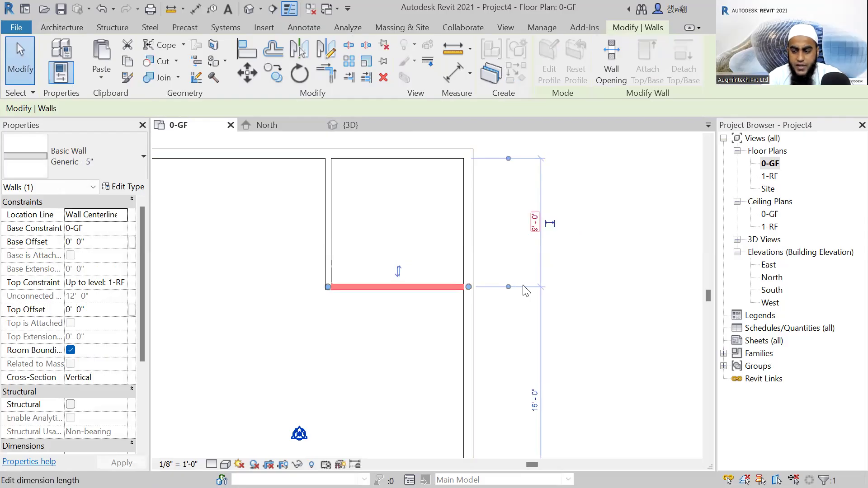
left_click(536, 229)
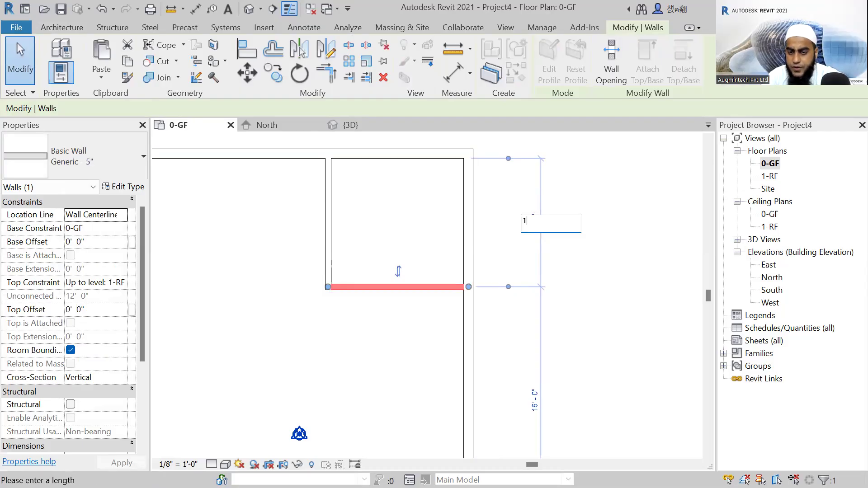
type("12")
key("Return")
Reference the width dimension of the corner room's vertical partition to the inner wall faces and set it to 9'-0".
left_click(328, 247)
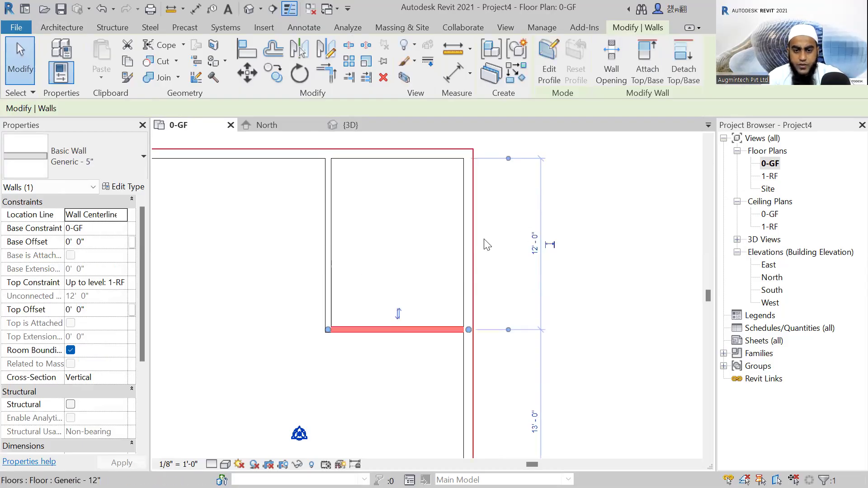
scroll(433, 370, "down", 2)
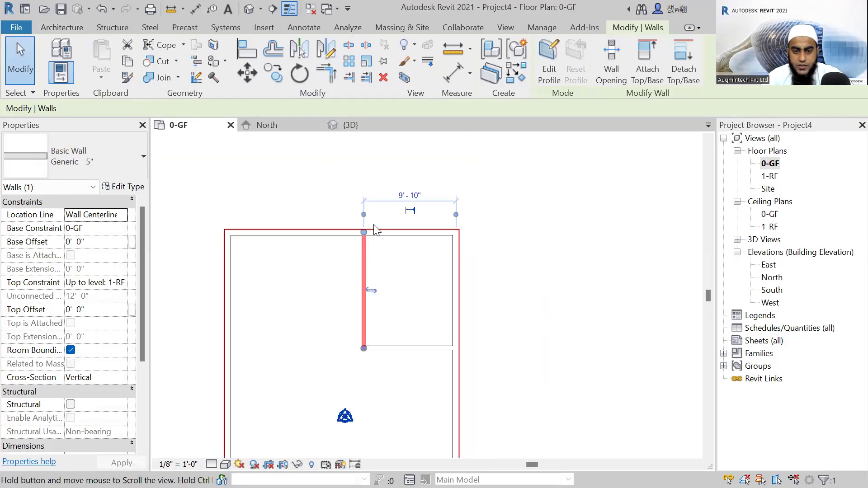
scroll(362, 213, "up", 2)
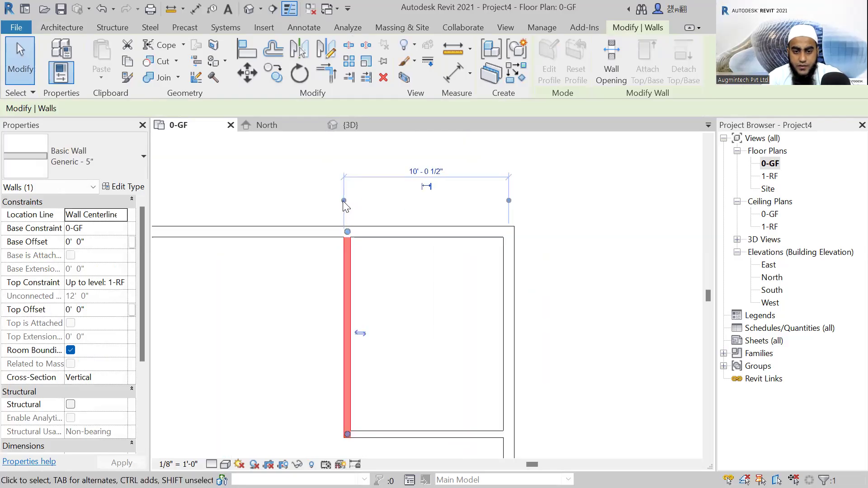
left_click(347, 232)
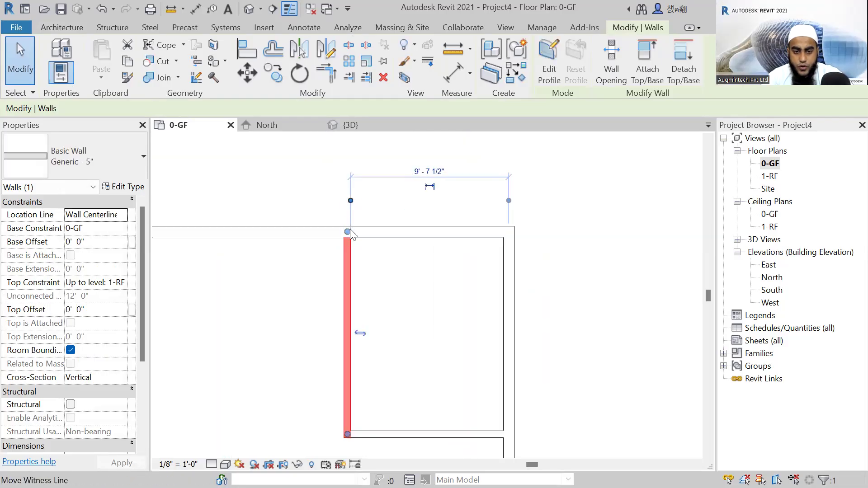
left_click(509, 202)
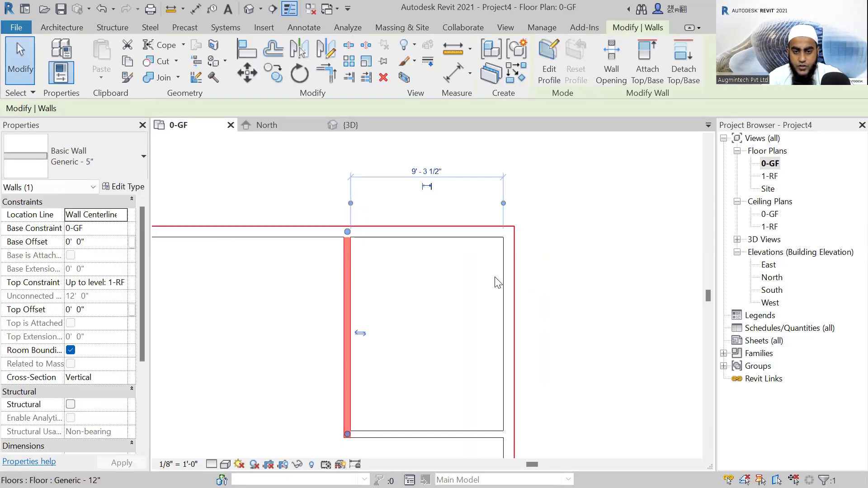
left_click(440, 176)
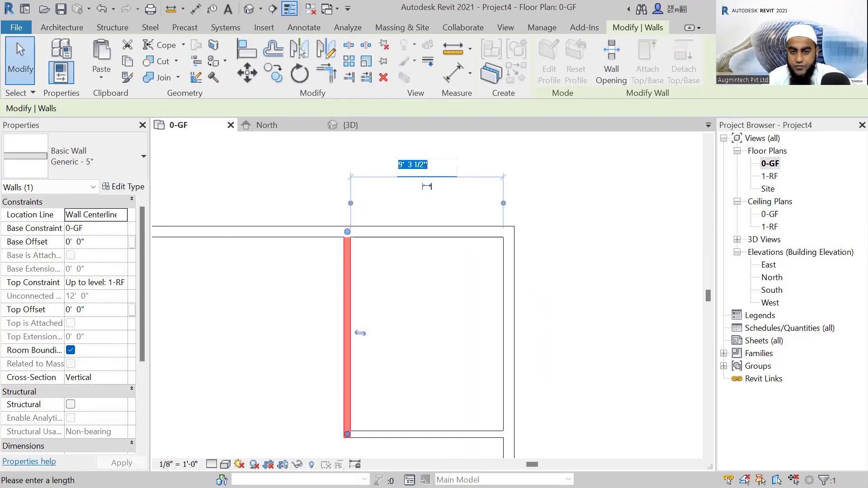
type("9")
key("Return")
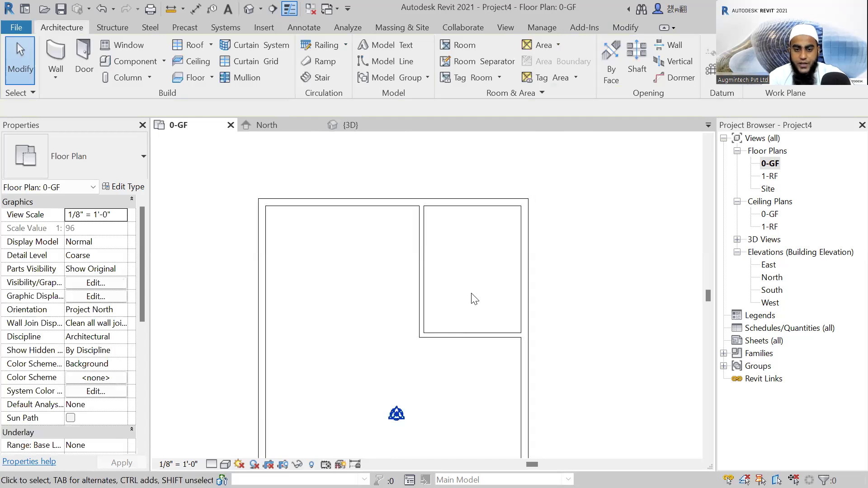
Inspect the corner room's partitions in the 3D view and return to the 0-GF floor plan.
scroll(477, 296, "up", 1)
middle_click_drag(466, 311, 472, 287)
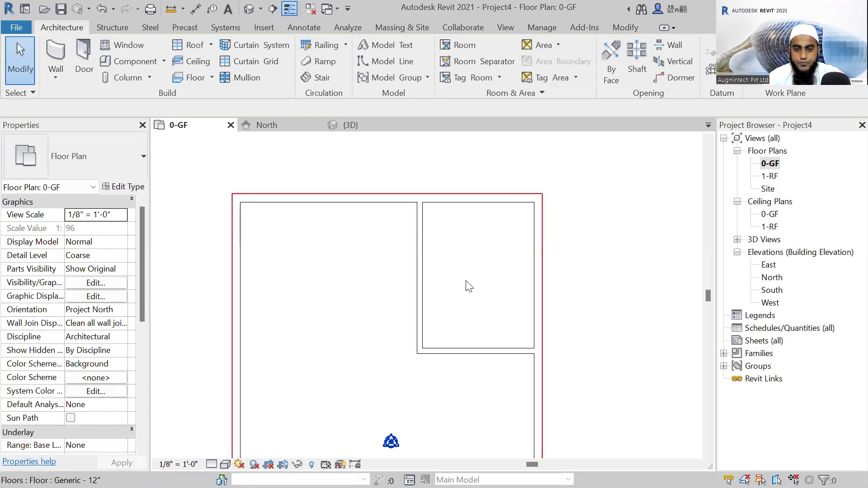
left_click(355, 125)
middle_click_drag(500, 311, 461, 339, "shift")
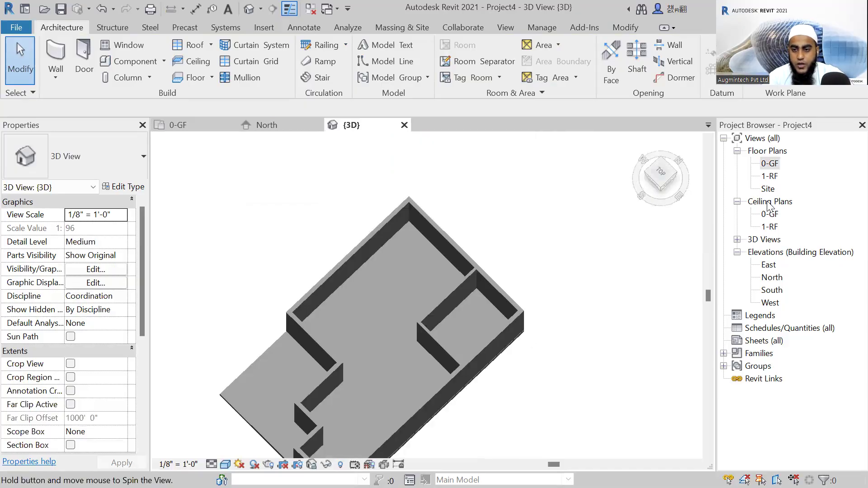
double_click(768, 164)
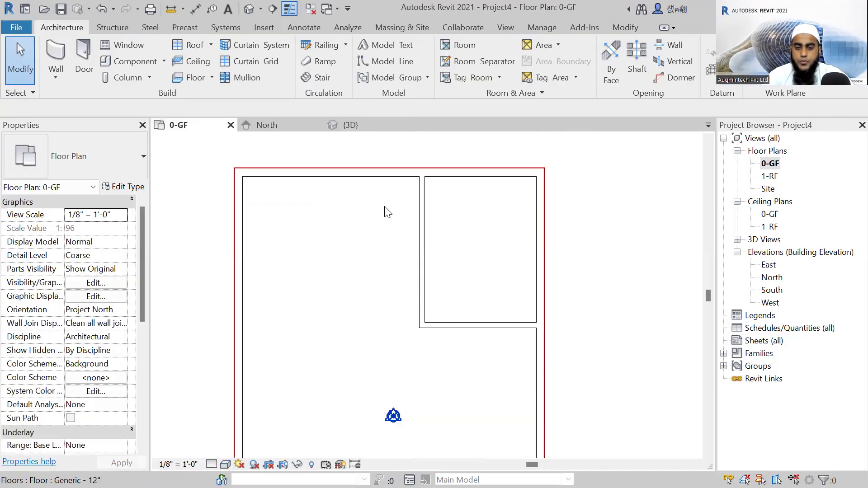
middle_click_drag(387, 209, 403, 203)
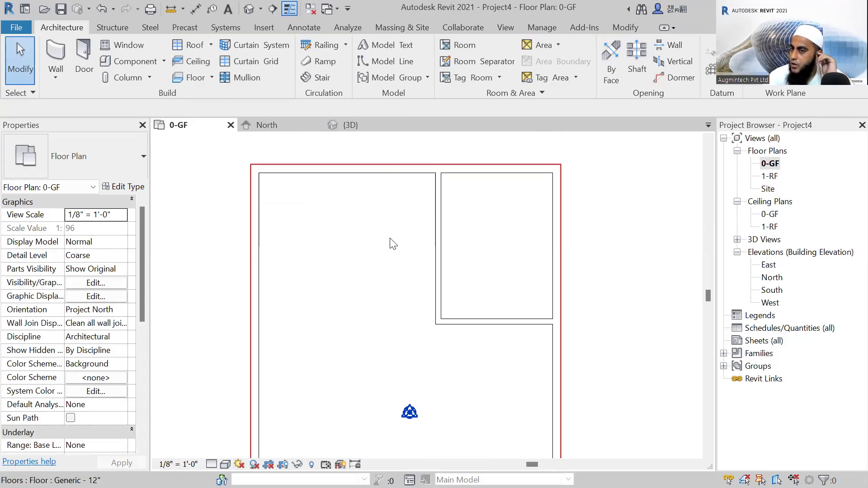
middle_click_drag(416, 287, 429, 283)
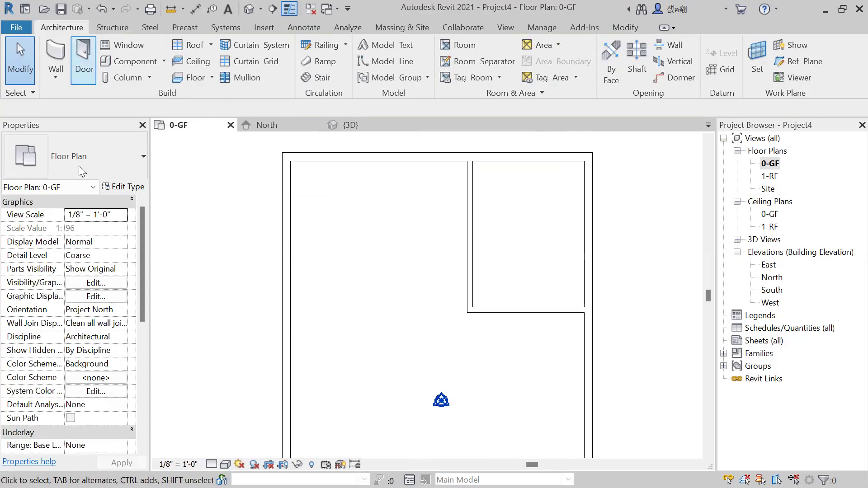
Enclose a small room about 4'-0" by 5'-6" against the left side of the vertical partition with centreline-placed Generic - 5" walls.
key("w")
key("a")
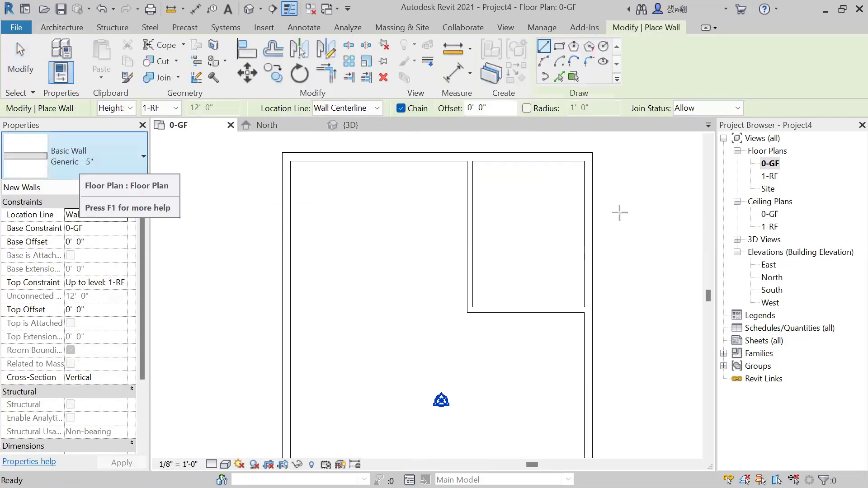
left_click(469, 268)
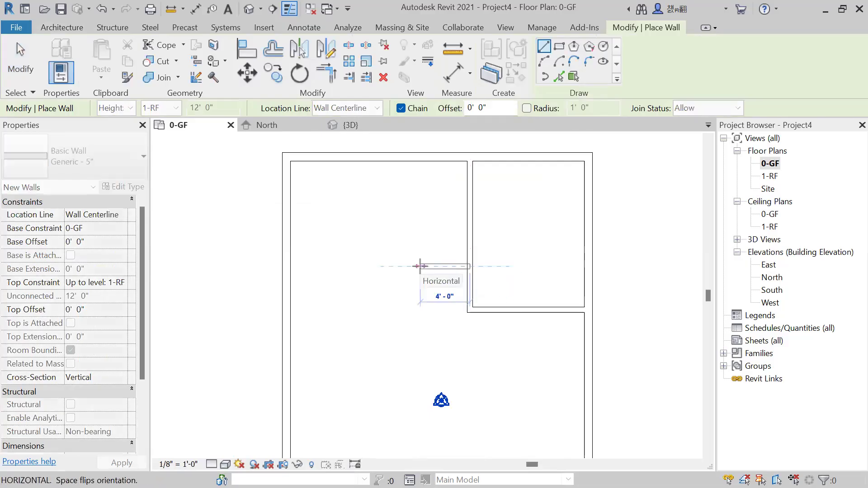
scroll(420, 266, "up", 1)
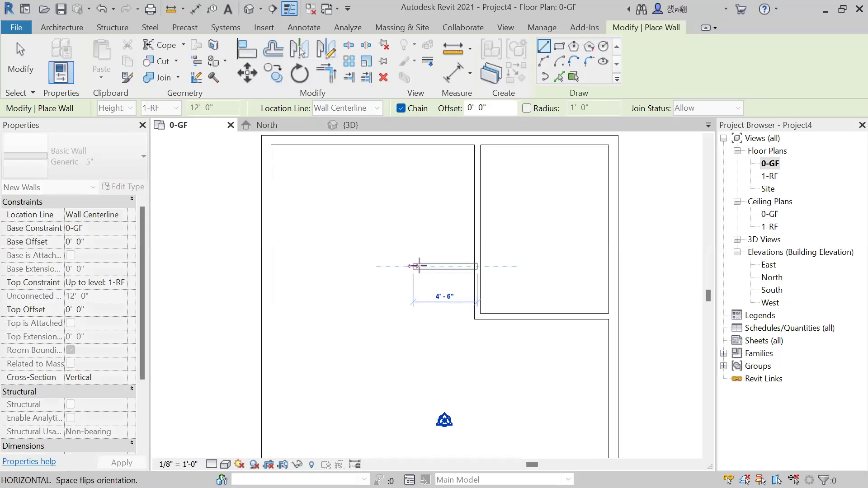
left_click(420, 266)
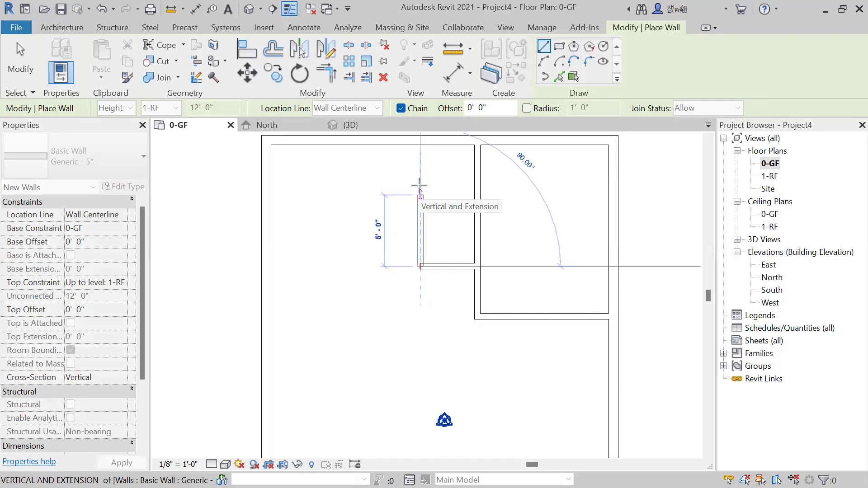
left_click(419, 188)
left_click(478, 188)
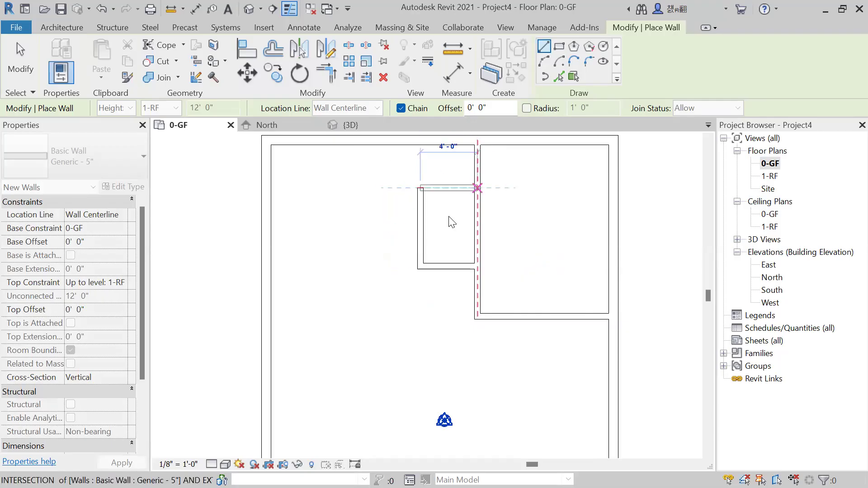
key("Escape")
key("Escape")
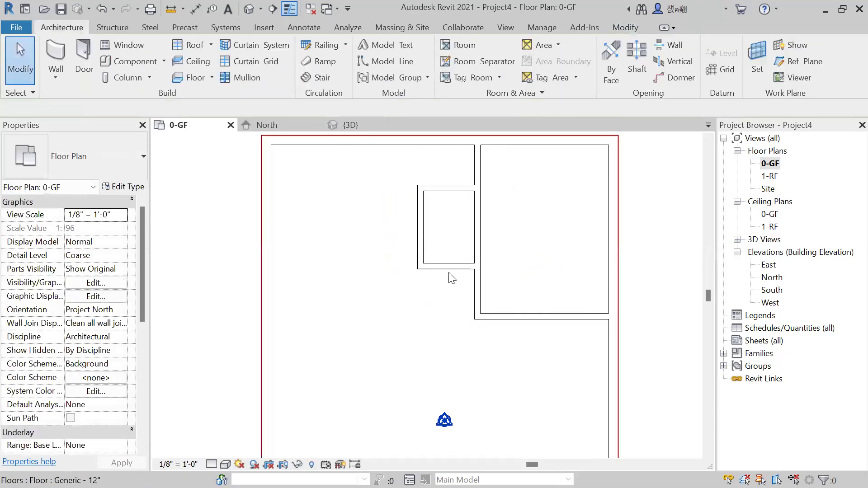
Reference the small room's length dimension to the inner wall faces and set it to 6'-0" by moving the lower wall.
left_click(426, 268)
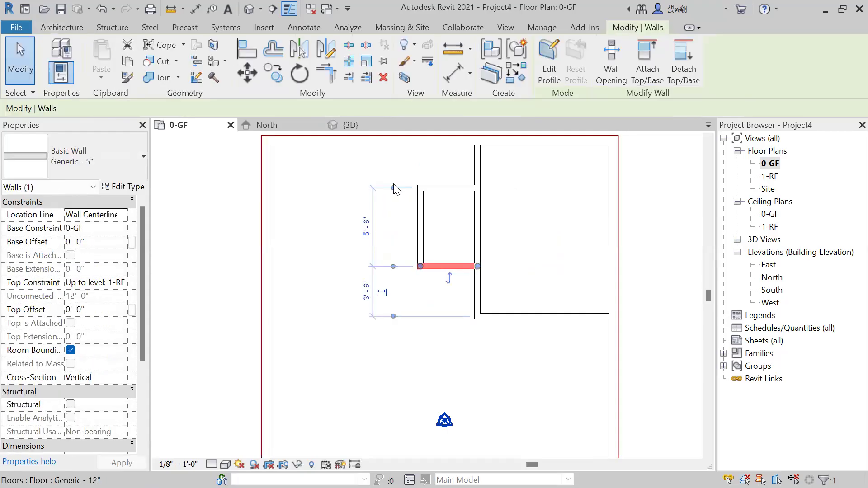
left_click(393, 267)
left_click(394, 267)
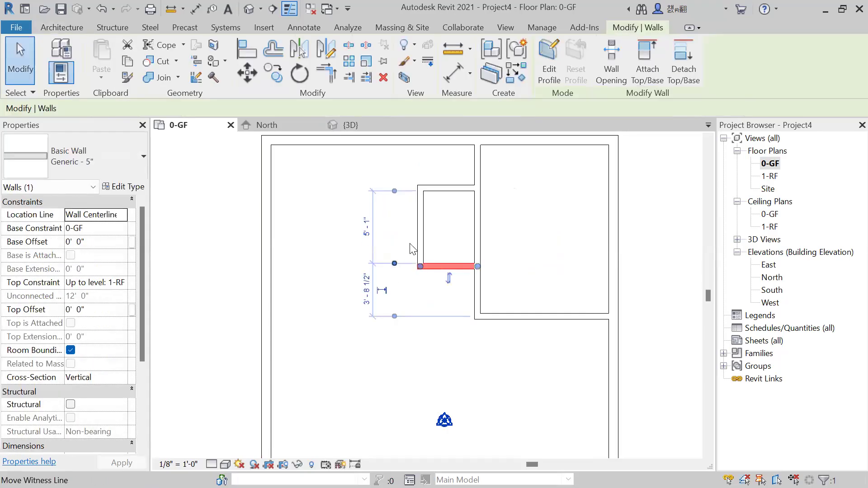
left_click(369, 240)
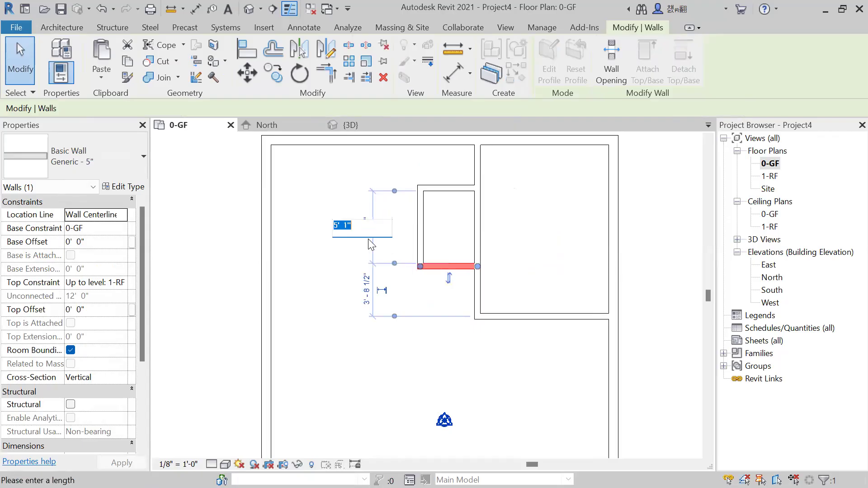
type("6")
key("Return")
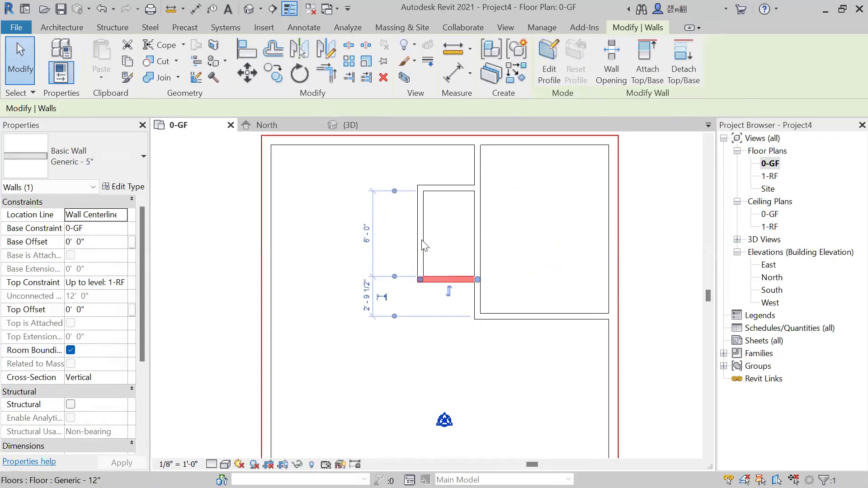
key("Escape")
Reference the small room's width dimension to the inner wall faces and set it to 4'-0" by moving the left wall.
left_click(426, 244)
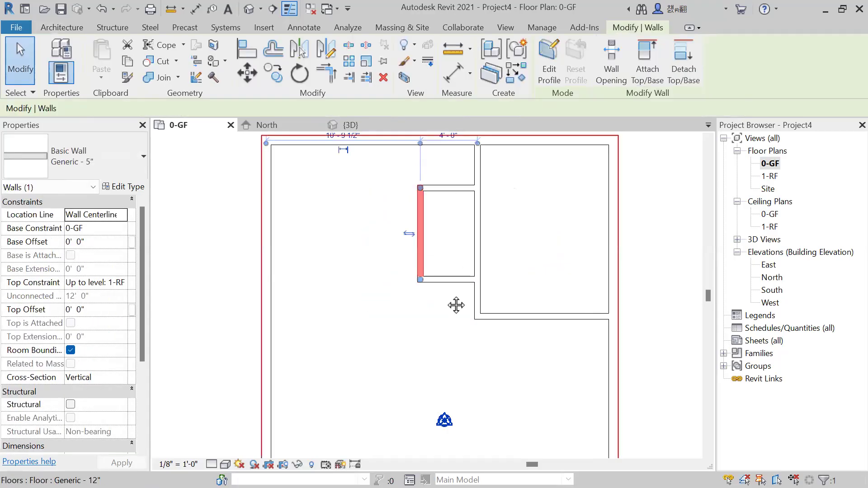
middle_click_drag(455, 304, 448, 373)
scroll(412, 215, "up", 2)
left_click(410, 213)
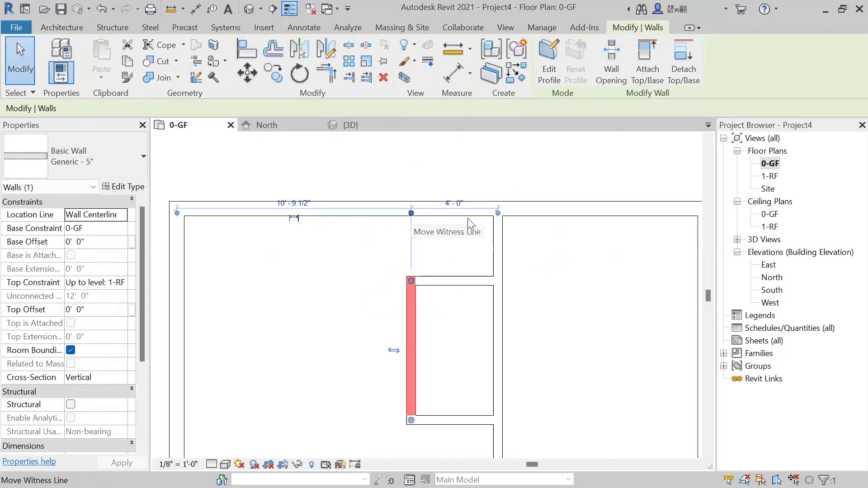
left_click(497, 213)
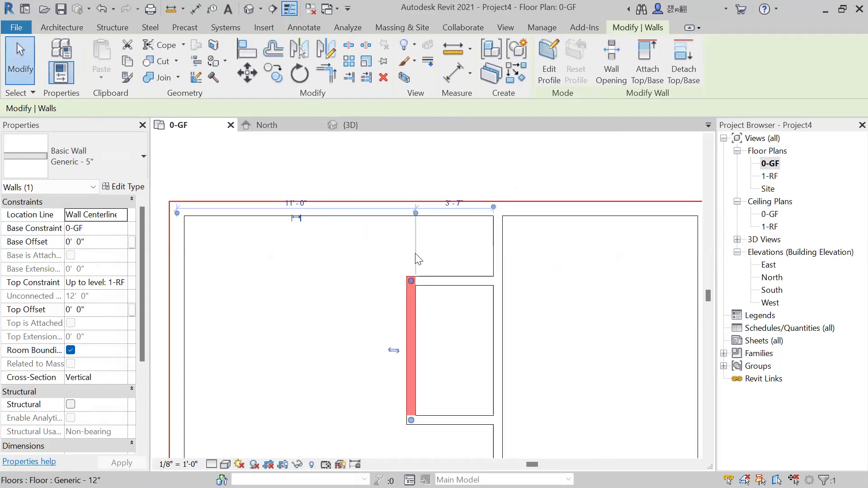
left_click(455, 204)
type("4")
key("Return")
key("Escape")
Nudge the small room's lower horizontal wall slightly upward in the plan.
scroll(488, 403, "down", 2)
middle_click_drag(488, 403, 477, 350)
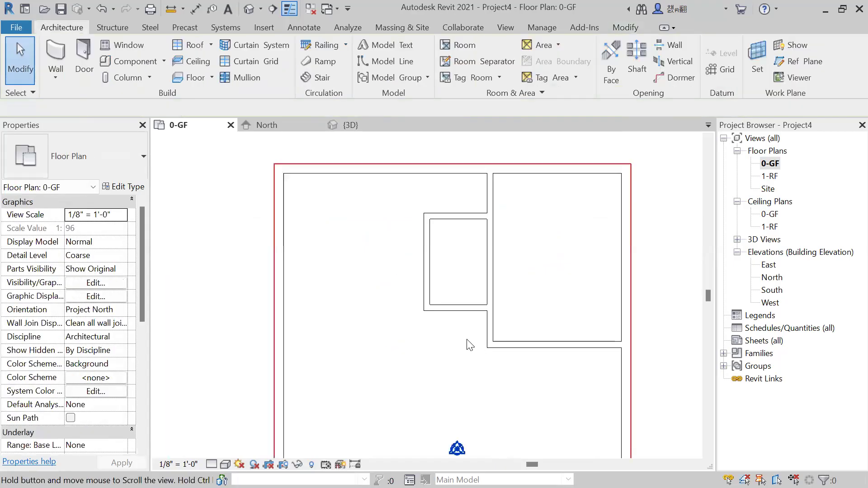
middle_click(467, 340)
middle_click(467, 340)
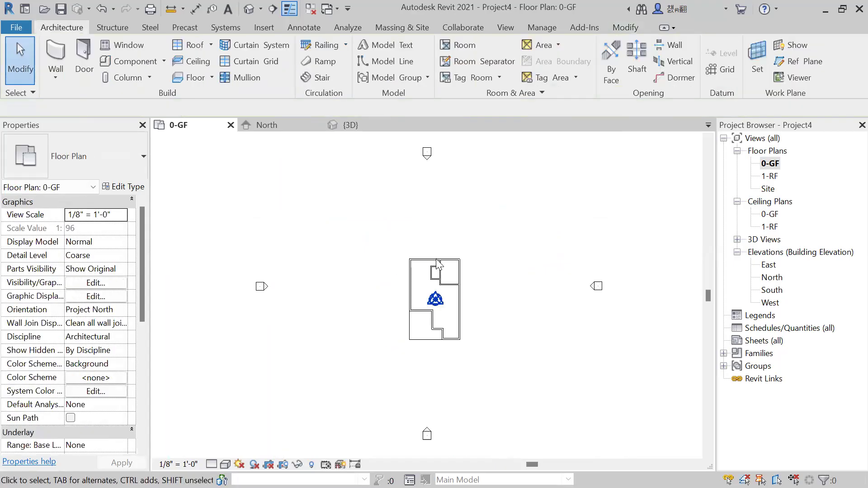
scroll(436, 287, "up", 5)
scroll(435, 271, "up", 4)
left_click(436, 274)
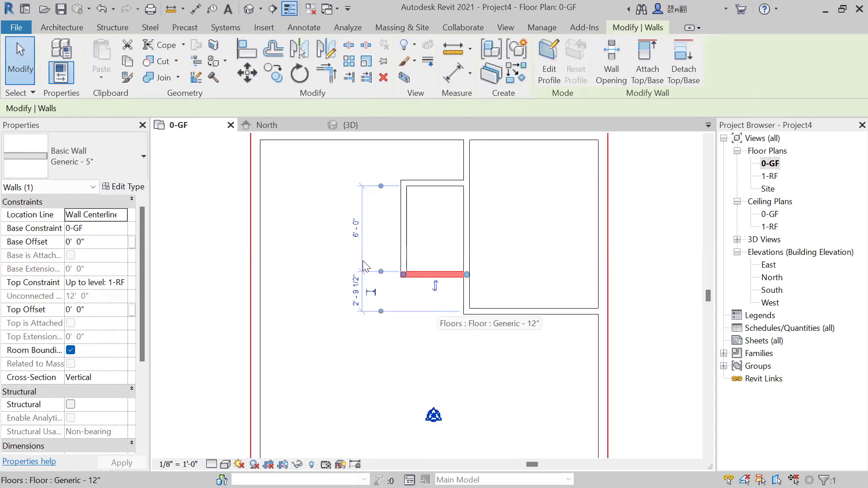
key("Up")
key("Up")
left_click(437, 312)
scroll(452, 252, "down", 2)
middle_click_drag(450, 297, 453, 298)
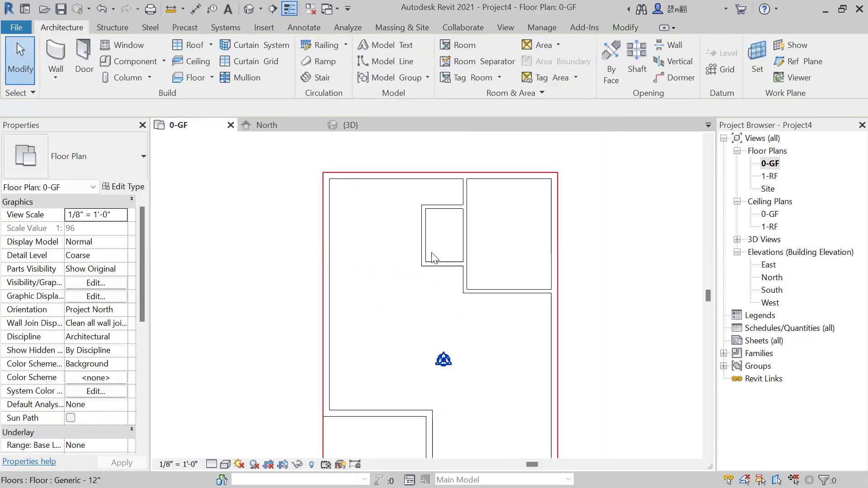
scroll(436, 276, "up", 1)
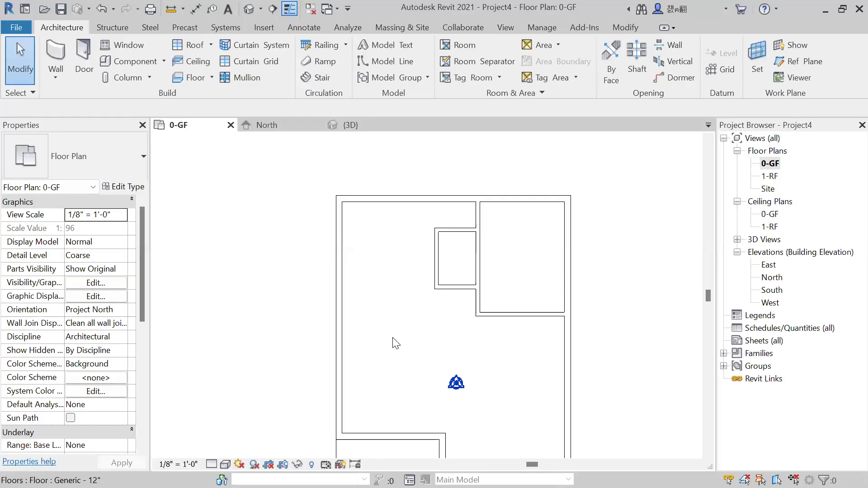
middle_click_drag(359, 329, 341, 287)
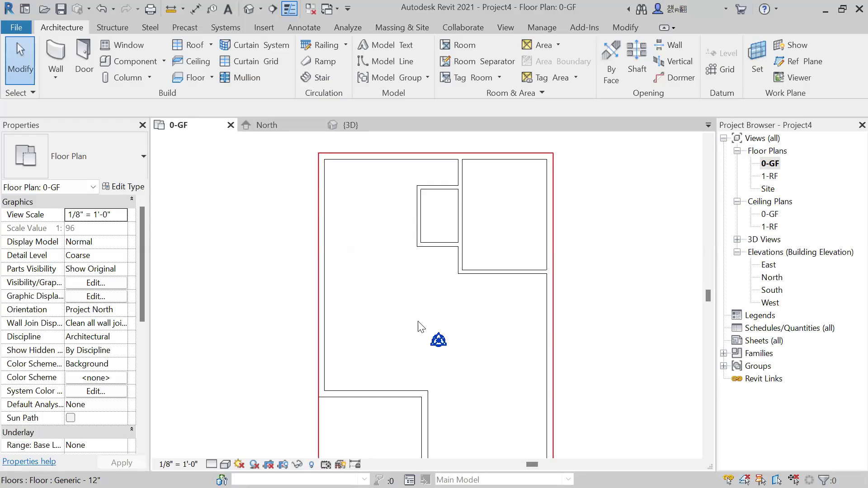
scroll(377, 245, "down", 2)
middle_click_drag(547, 256, 582, 243)
middle_click_drag(573, 277, 568, 253)
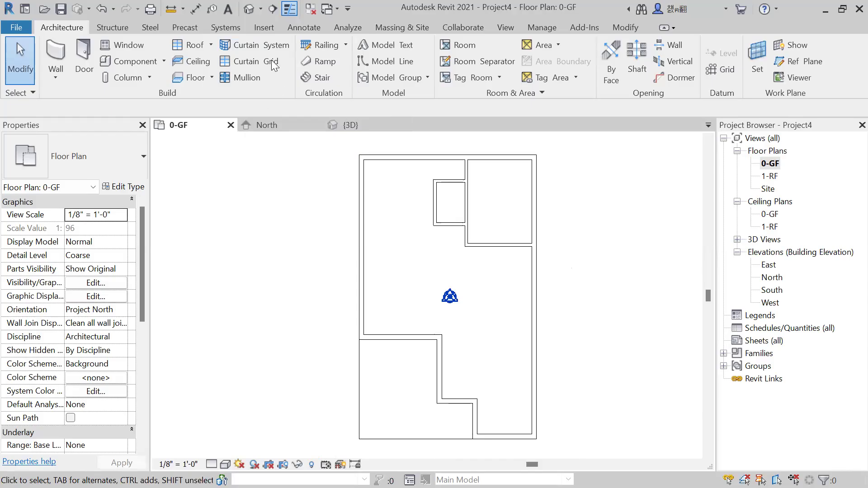
scroll(568, 247, "up", 1)
scroll(560, 252, "down", 1)
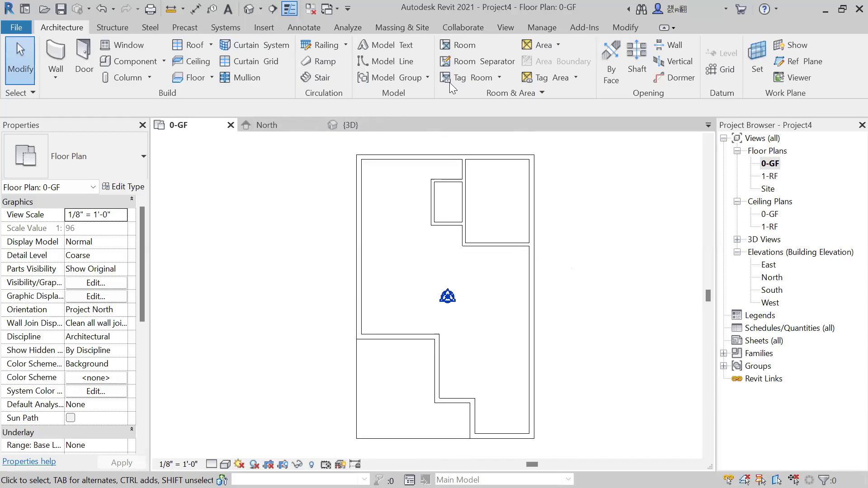
scroll(487, 133, "up", 1)
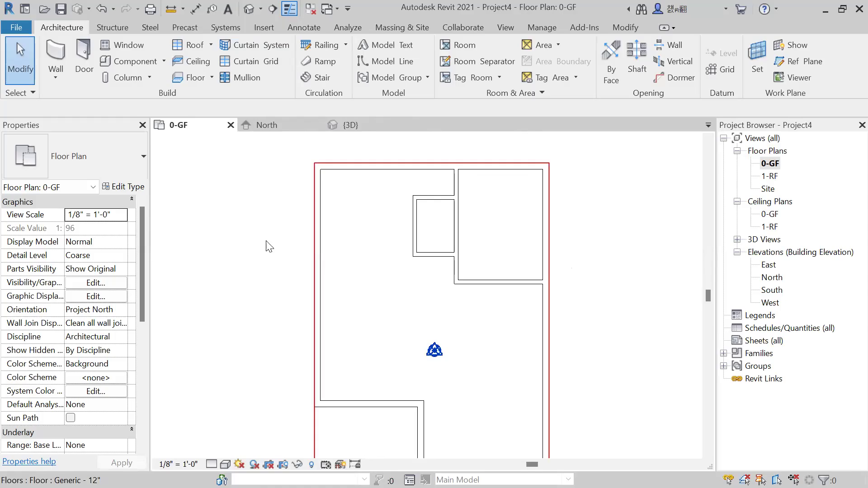
Draw a similar Generic - 5" horizontal wall about 10'-0 1/2" long from the left exterior wall to the small room's left wall.
middle_click_drag(300, 248, 318, 250)
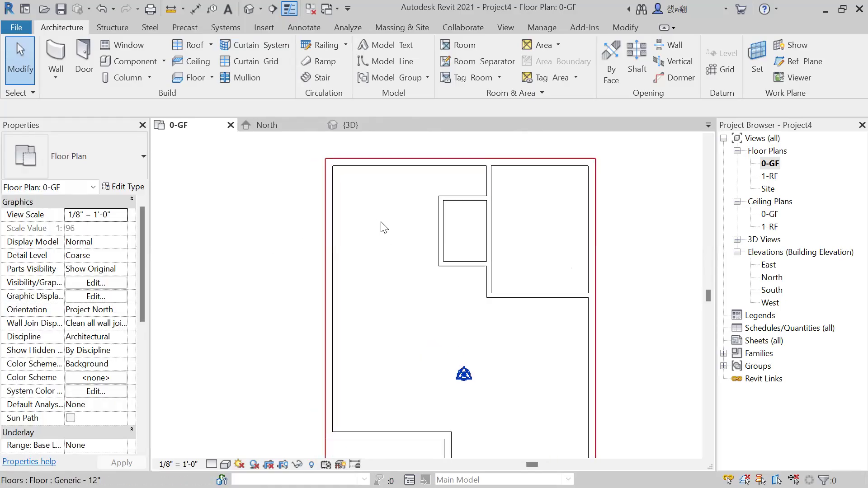
scroll(379, 219, "up", 1)
middle_click_drag(361, 218, 368, 232)
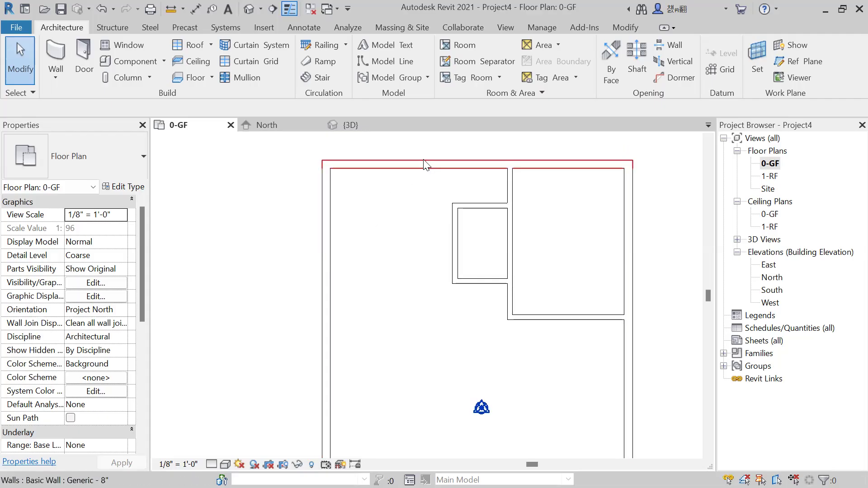
left_click(483, 215)
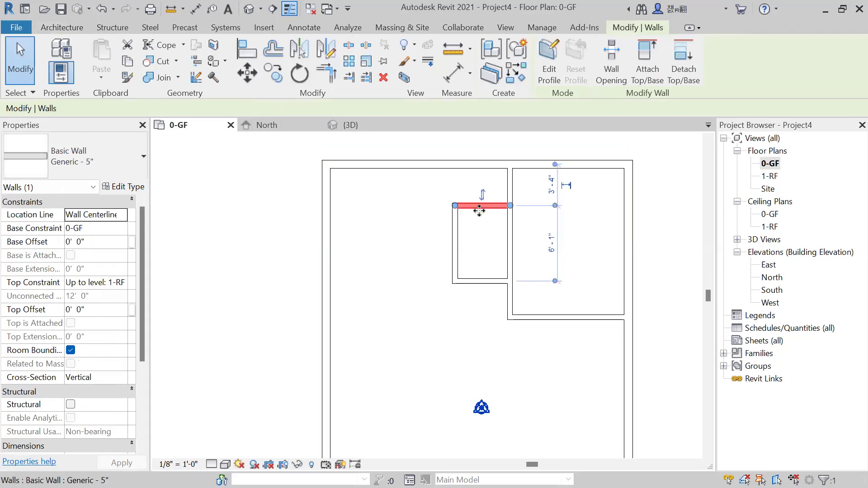
right_click(480, 244)
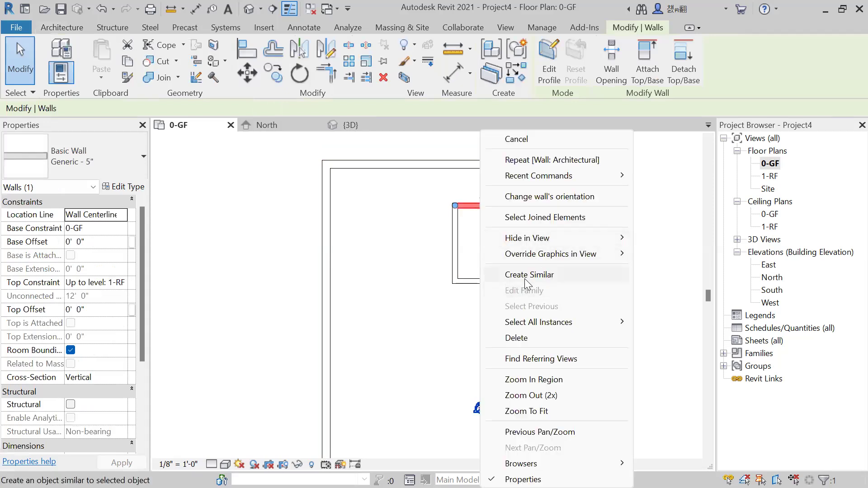
left_click(524, 279)
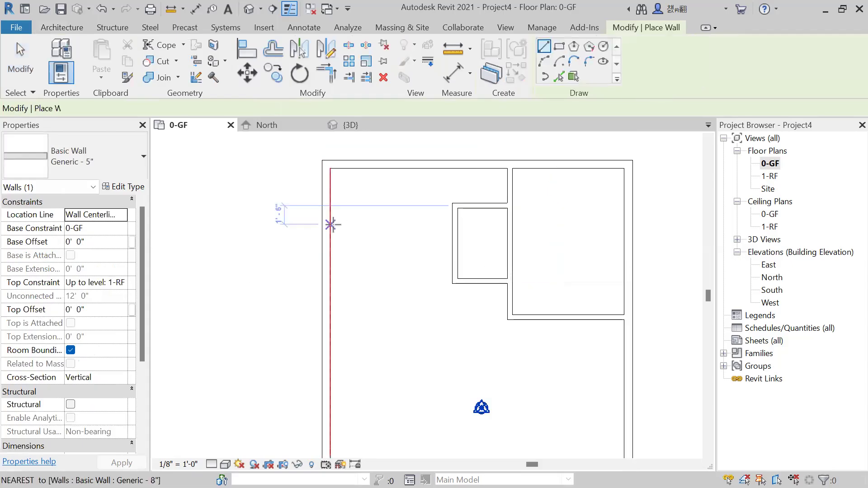
left_click(331, 224)
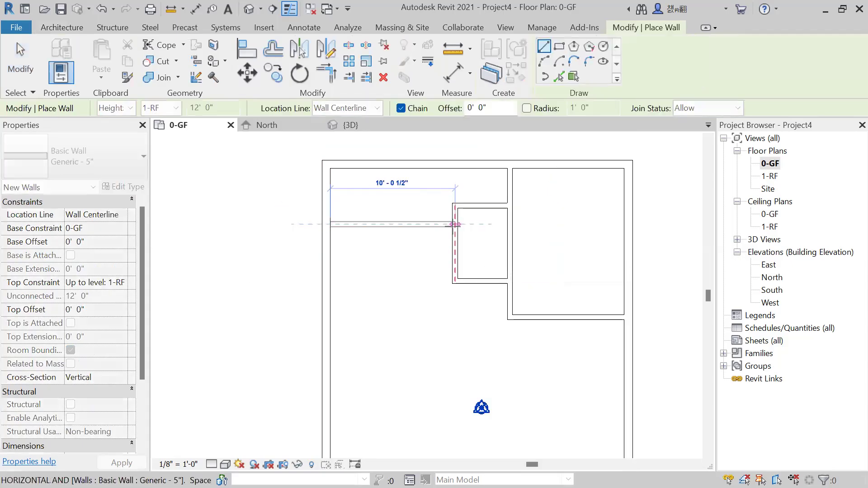
left_click(455, 224)
key("Escape")
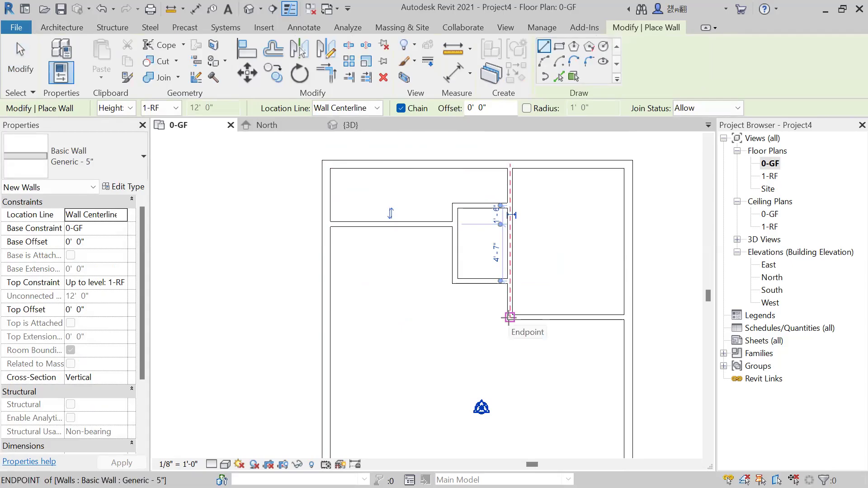
Draw a 5" wall about 10'-6" long from the left exterior wall, in line with the right room's lower wall.
left_click(330, 317)
scroll(473, 316, "up", 1)
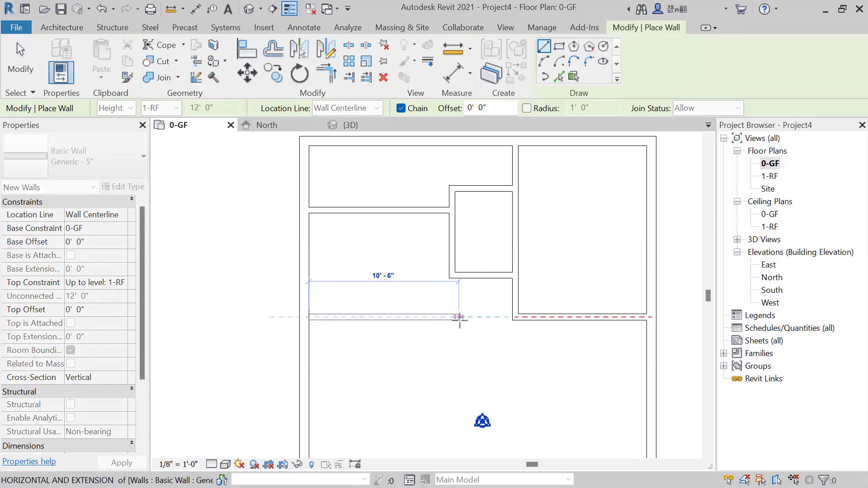
left_click(458, 317)
key("Escape")
key("Escape")
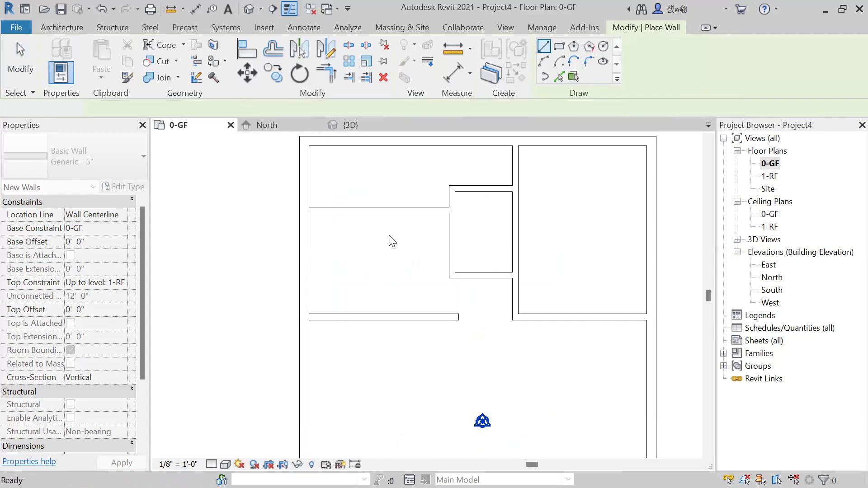
Examine the open central area and the stepped exterior walls in the lower half of the 0-GF plan.
scroll(392, 242, "down", 1)
middle_click_drag(459, 353, 407, 249)
scroll(430, 292, "down", 1)
scroll(374, 300, "up", 1)
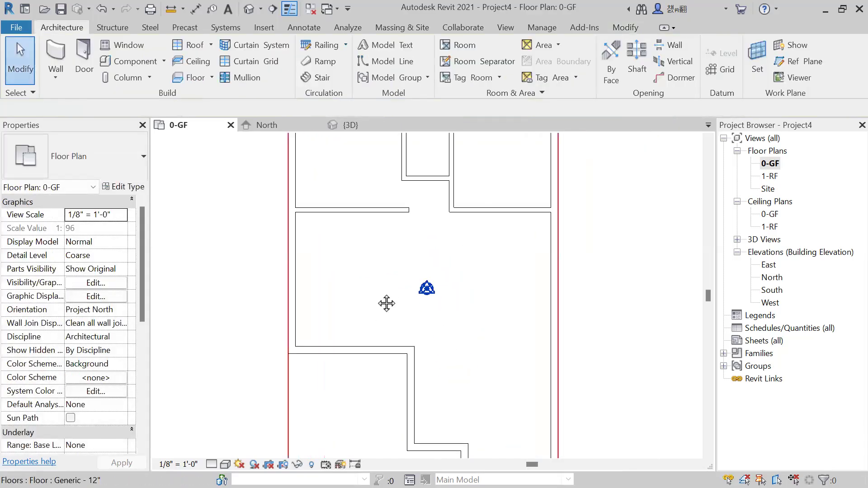
middle_click_drag(360, 354, 376, 256)
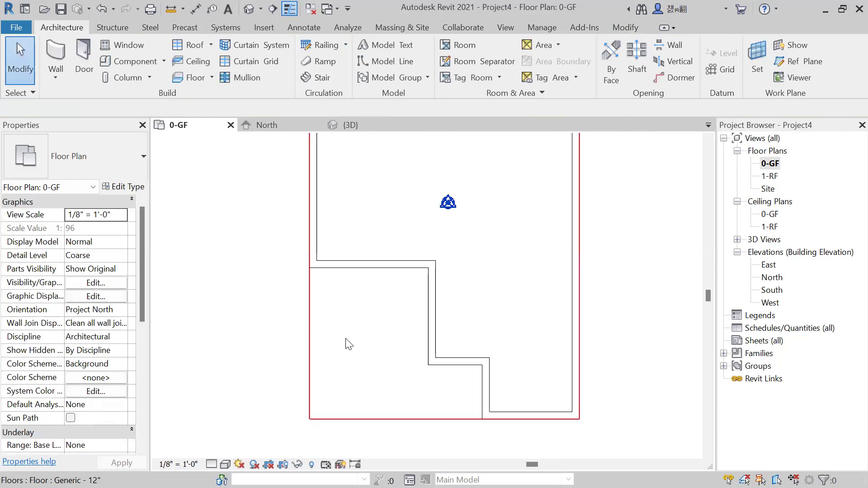
middle_click_drag(328, 285, 329, 345)
scroll(328, 346, "down", 1)
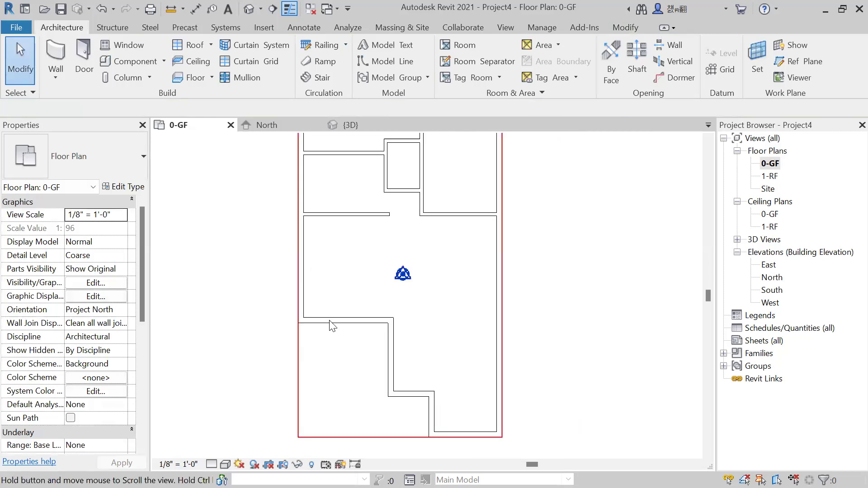
middle_click_drag(478, 327, 468, 340)
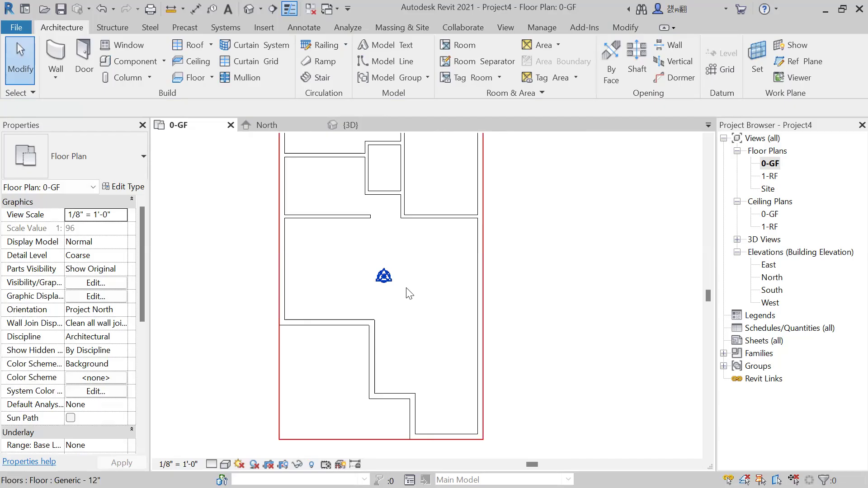
middle_click_drag(466, 265, 488, 287)
scroll(468, 280, "down", 1)
mouse_move(468, 323)
middle_mouse_down()
mouse_move(472, 279)
mouse_move(482, 327)
middle_mouse_up()
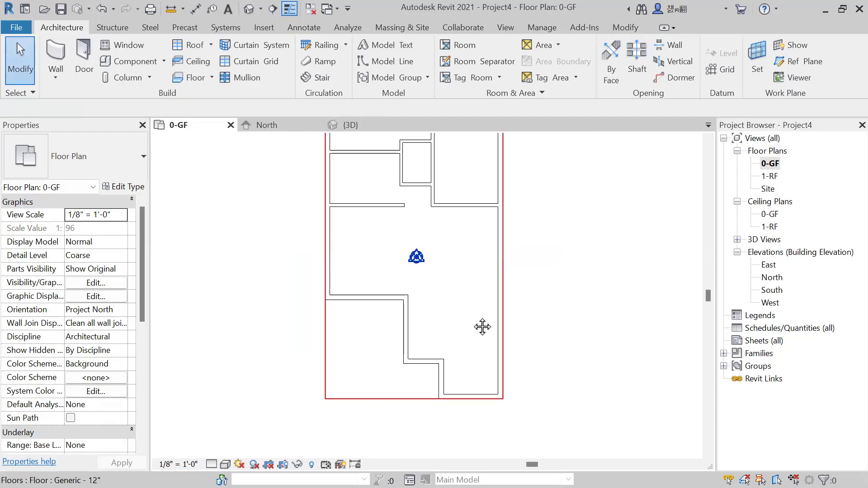
scroll(488, 316, "up", 1)
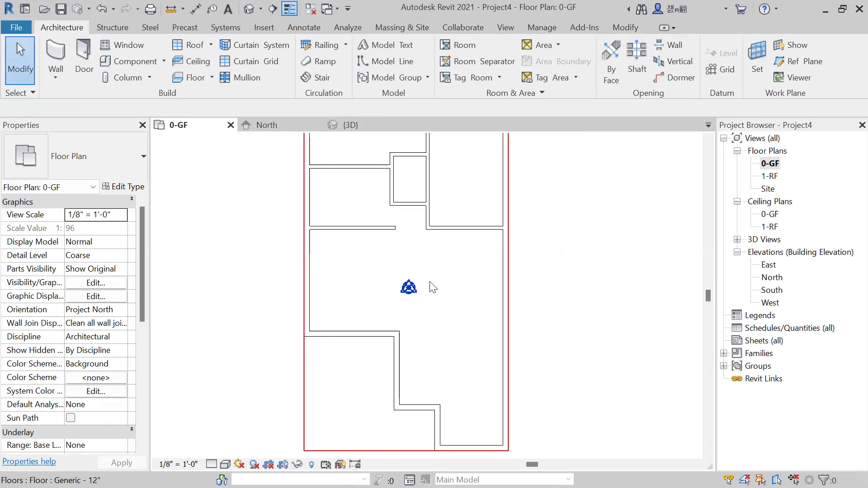
middle_click_drag(442, 313, 405, 295)
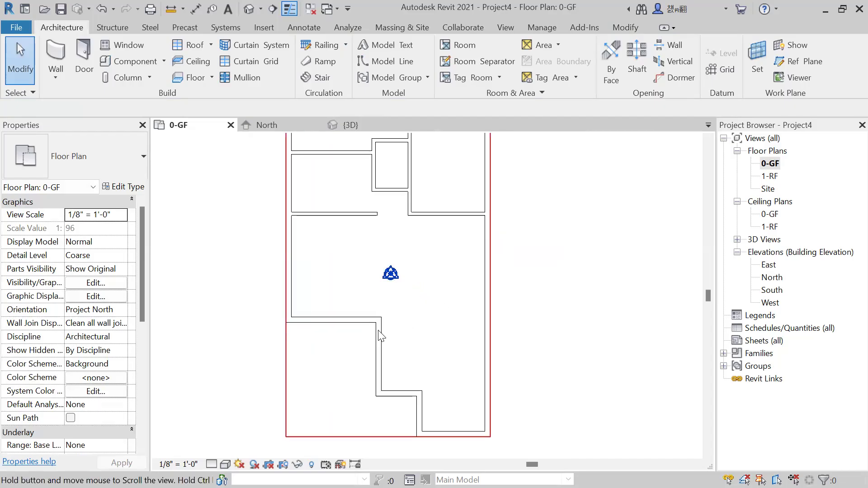
middle_click_drag(369, 326, 333, 309)
Create a similar Generic - 5" horizontal wall from the upper step corner of the exterior walls to the right exterior wall.
left_click(106, 48)
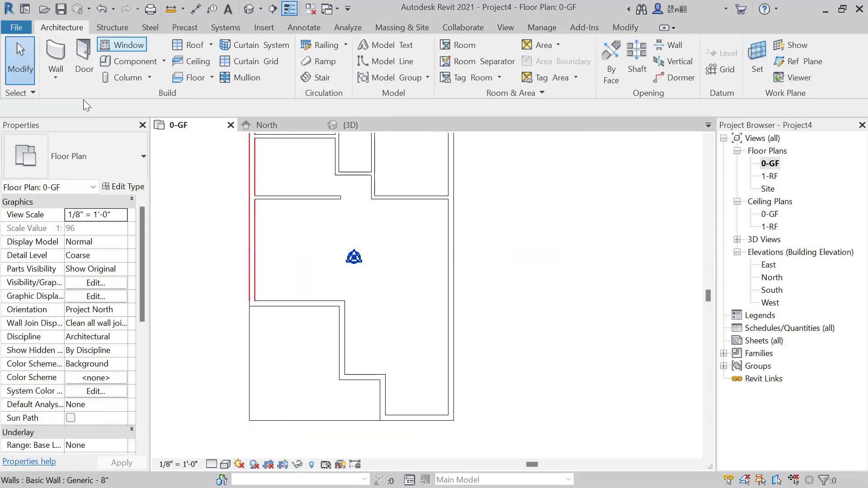
left_click(409, 197)
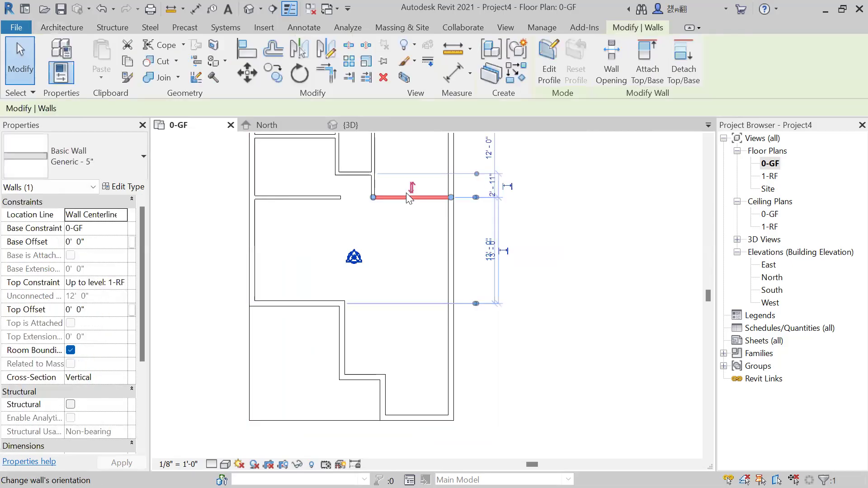
right_click(408, 324)
key("s")
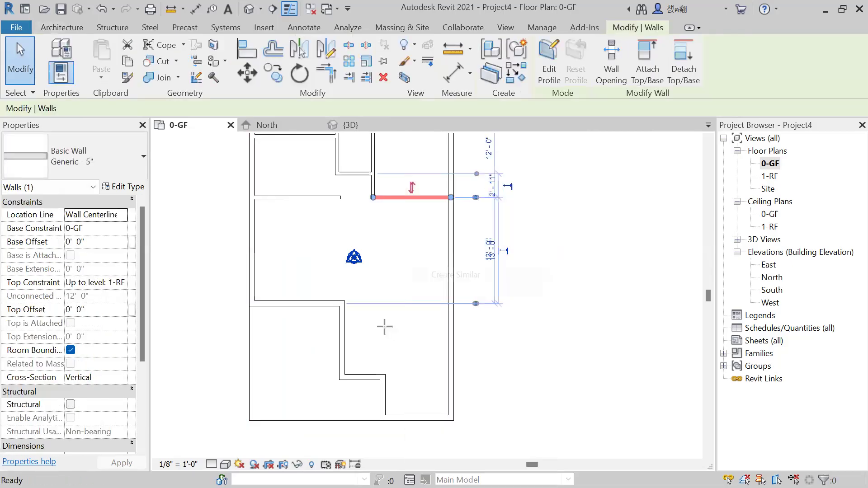
left_click(342, 303)
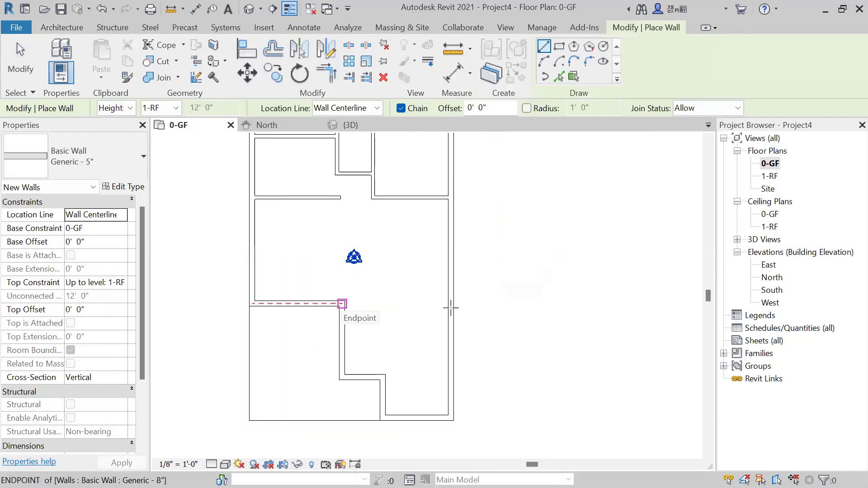
left_click(451, 303)
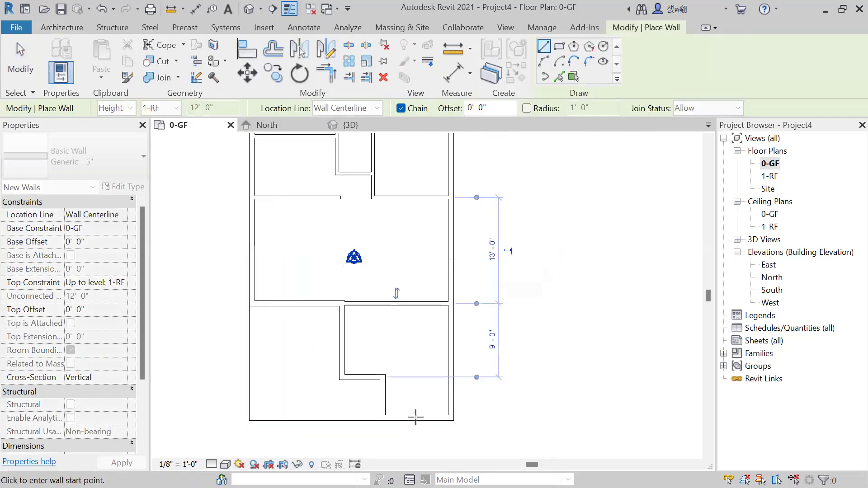
Draw a second 5" horizontal wall about 8'-4" long from the lower step corner to the right exterior wall.
left_click(382, 377)
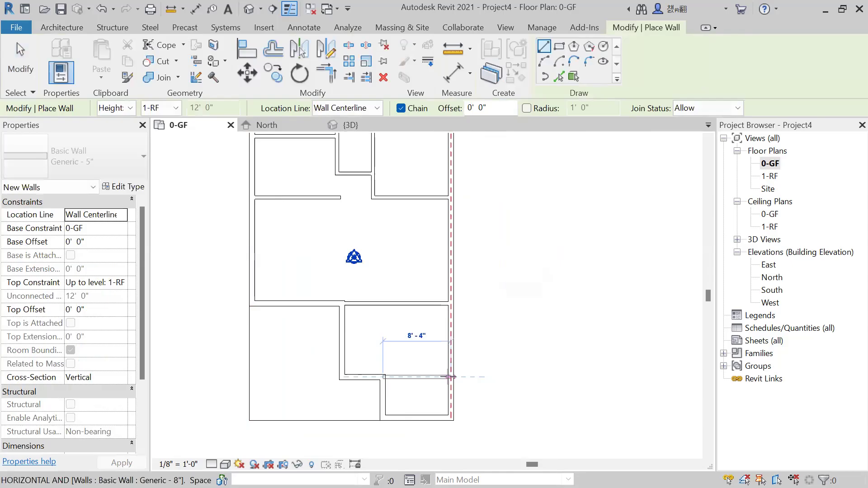
left_click(449, 376)
key("Escape")
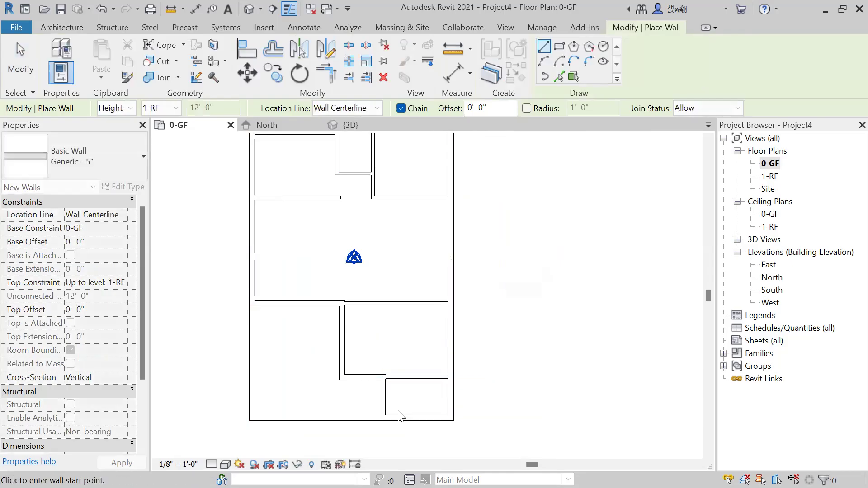
key("Escape")
Nudge the lower 5" partition upward until its upper face is flush with the adjoining 8" wall's inner face.
scroll(399, 363, "up", 3)
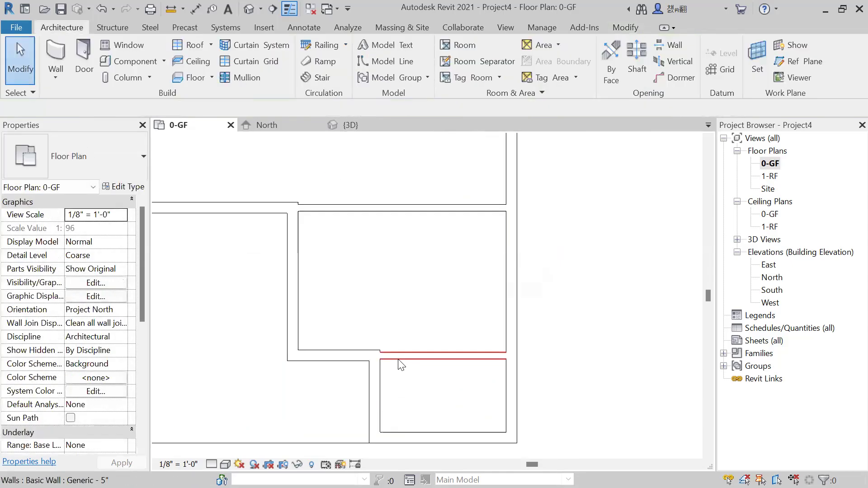
left_click(382, 360)
scroll(381, 354, "up", 4)
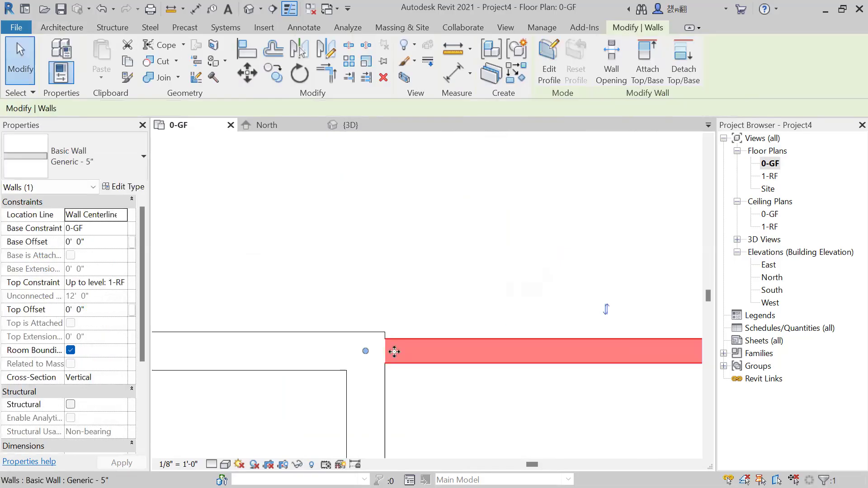
left_click_drag(395, 350, 395, 348)
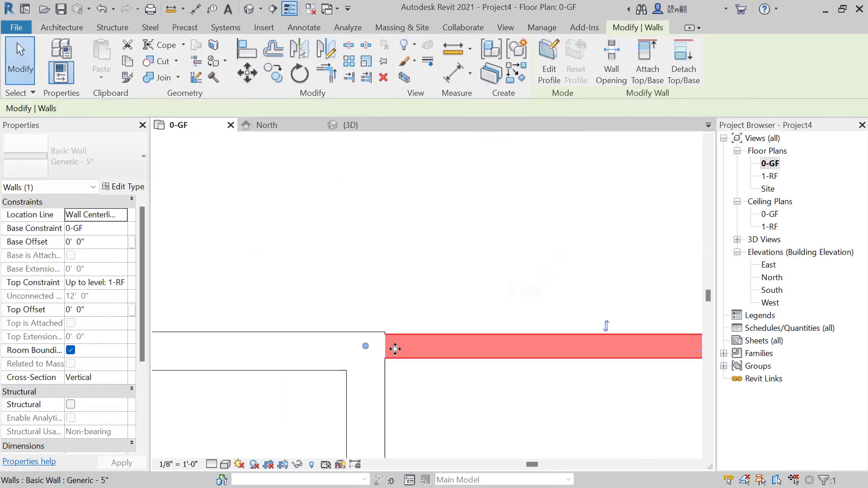
key("Up")
key("Escape")
scroll(420, 284, "down", 3)
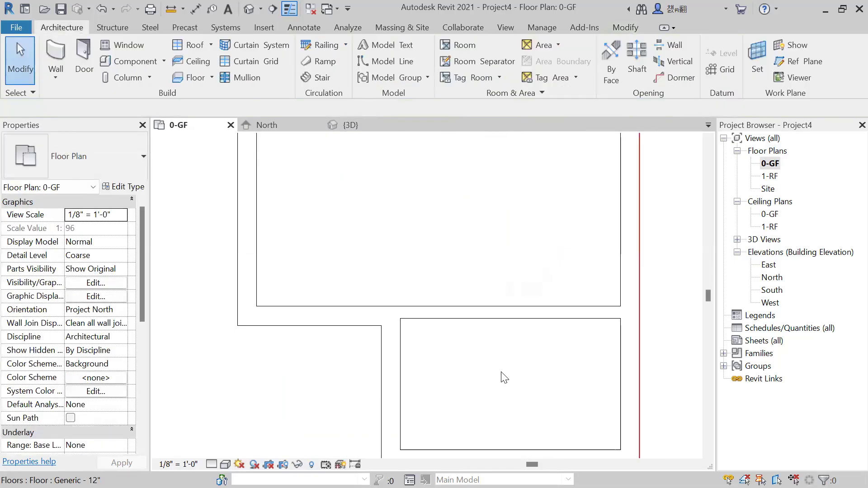
Match the type of the short vertical 8" wall beside the bottom room to the Generic - 5" partition.
scroll(574, 426, "down", 3)
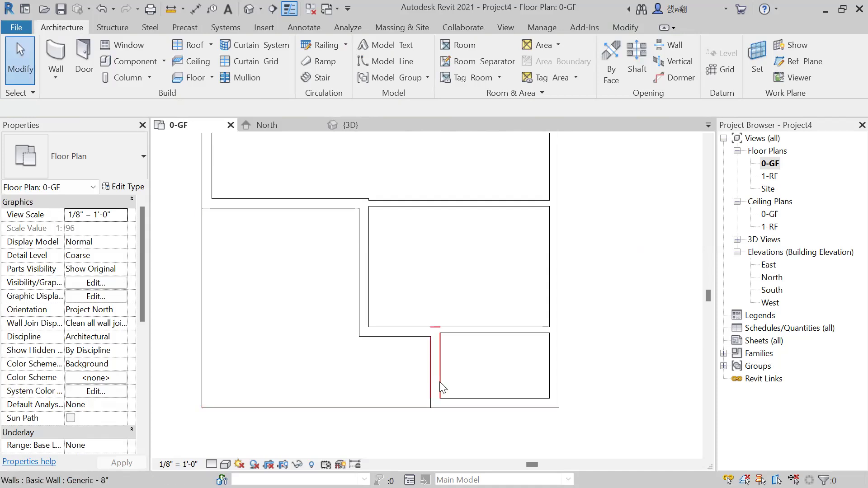
scroll(438, 364, "up", 1)
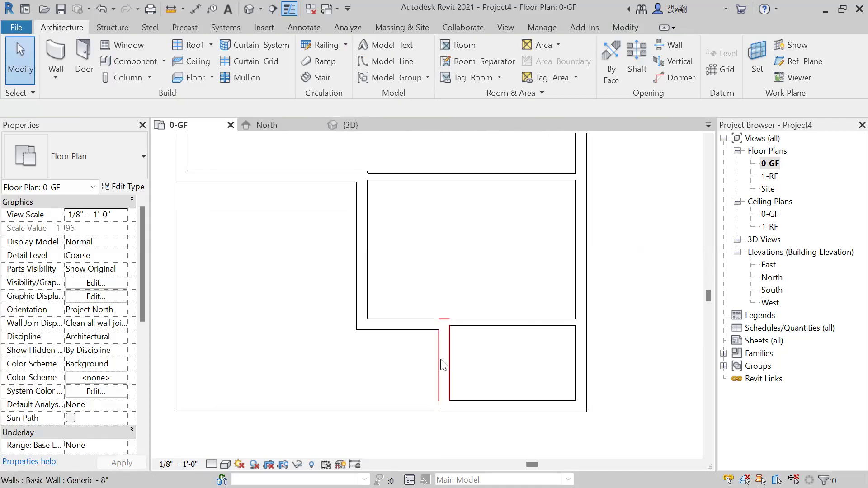
left_click(487, 323)
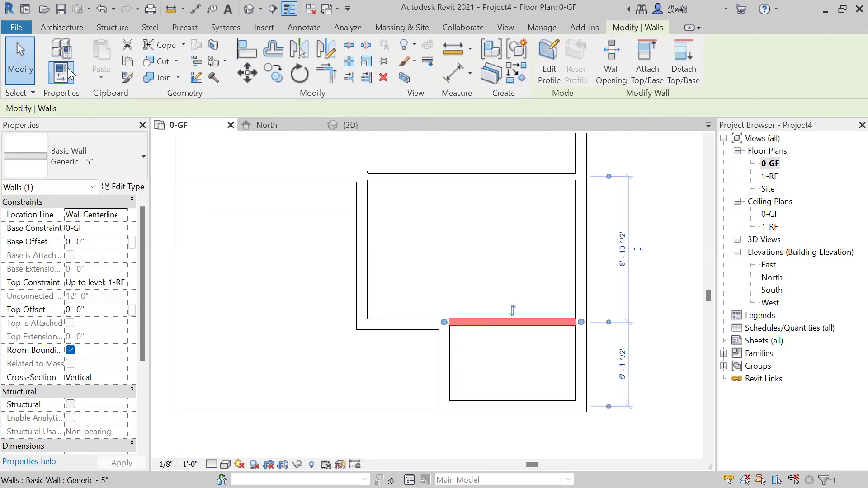
left_click(128, 82)
left_click(484, 323)
left_click(447, 357)
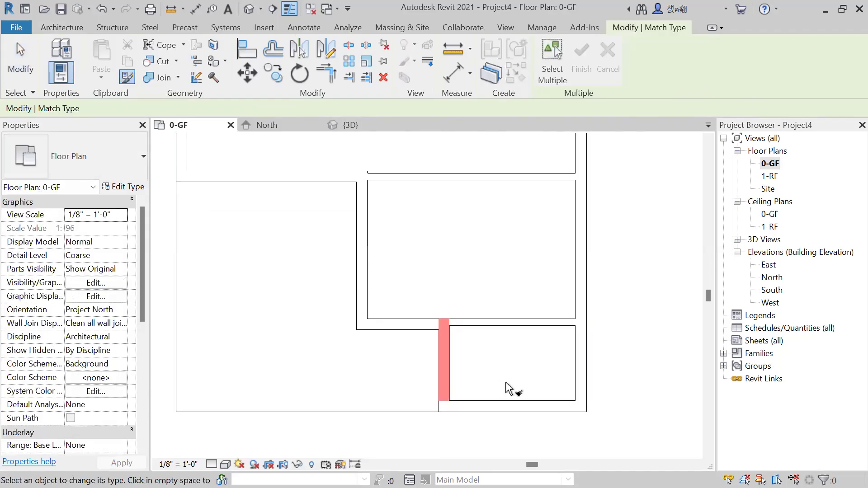
left_click(486, 324)
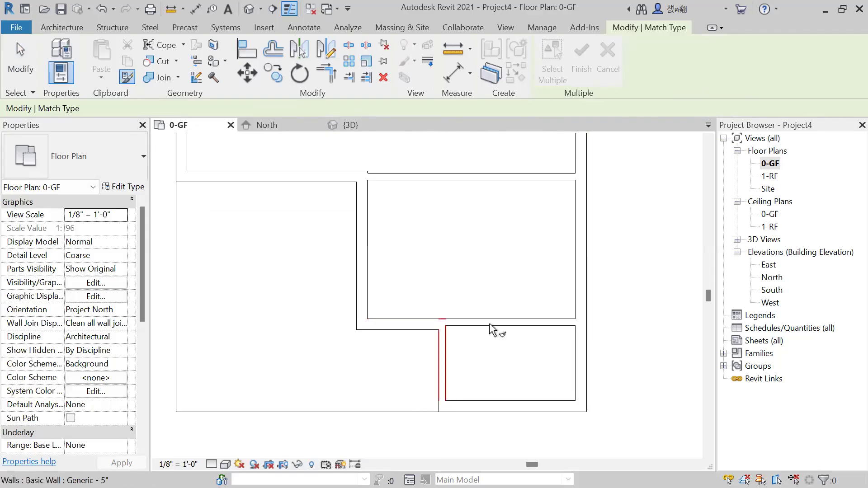
Match the short horizontal 8" step wall to the Generic - 5" type and delete the adjoining lower horizontal partition.
left_click(489, 324)
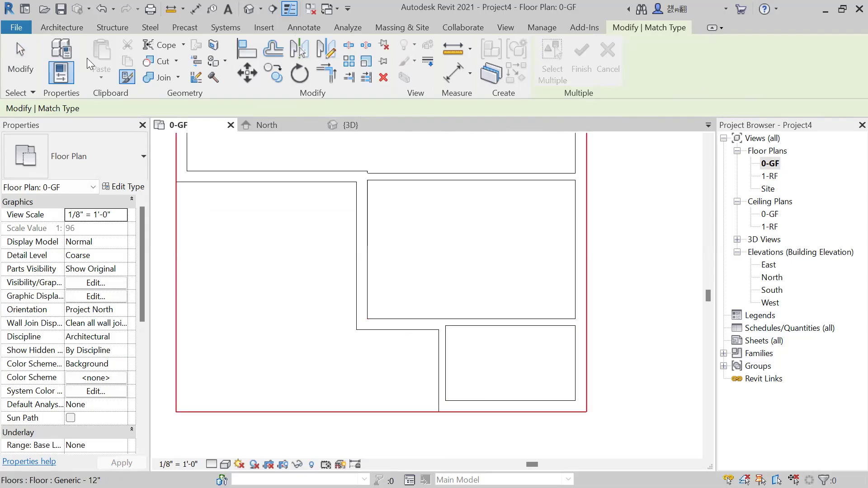
left_click(512, 325)
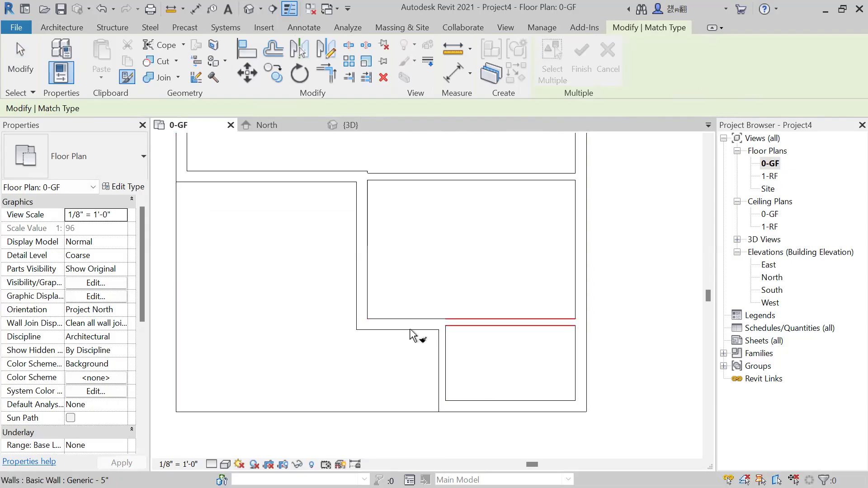
key("Escape")
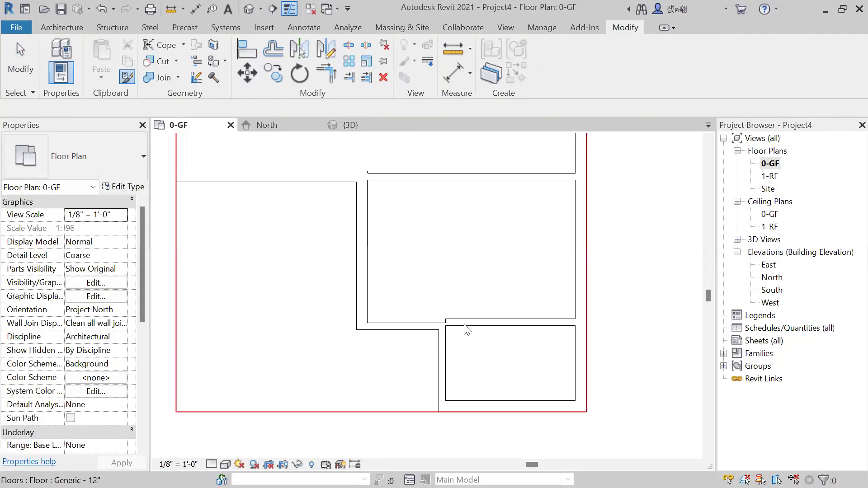
Redraw the lower Generic - 5" partition from the lower step corner to the right exterior wall, with location line Finish Face: Exterior.
left_click(418, 327)
right_click(418, 327)
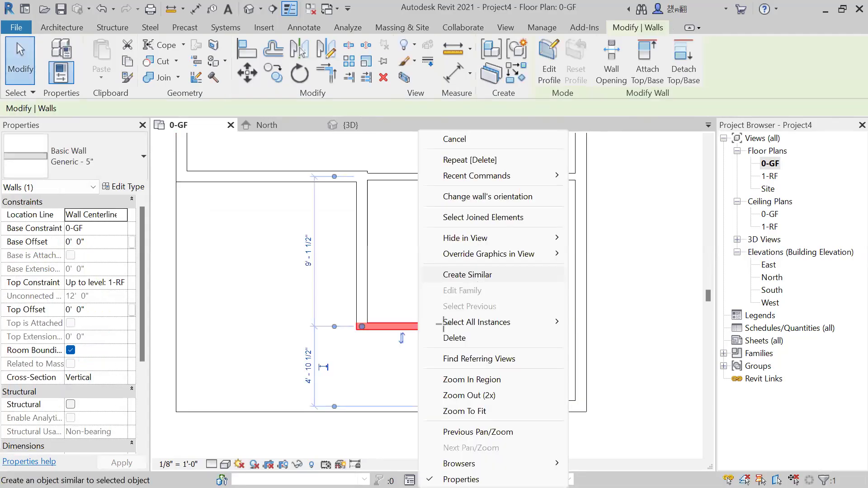
left_click(474, 276)
scroll(446, 322, "up", 2)
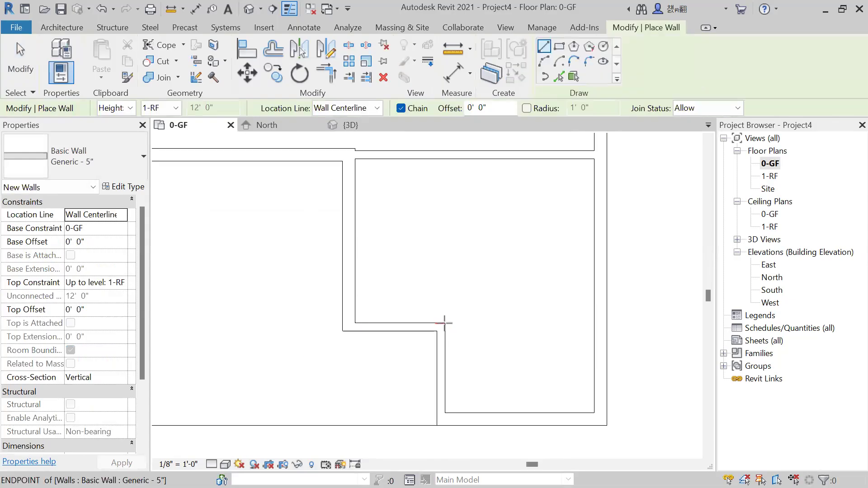
left_click(623, 322)
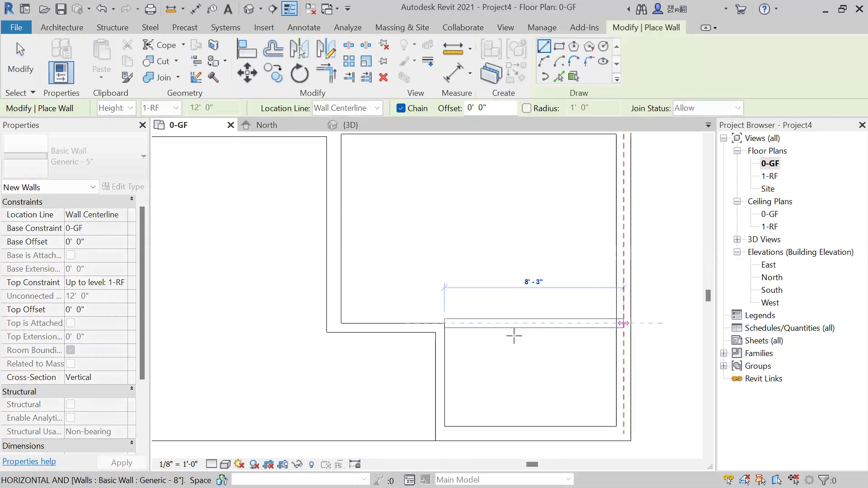
key("Escape")
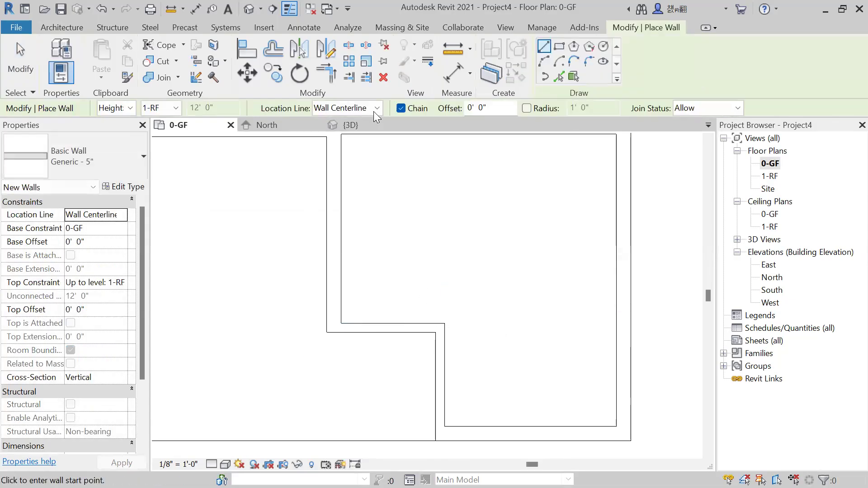
left_click(371, 109)
left_click(364, 148)
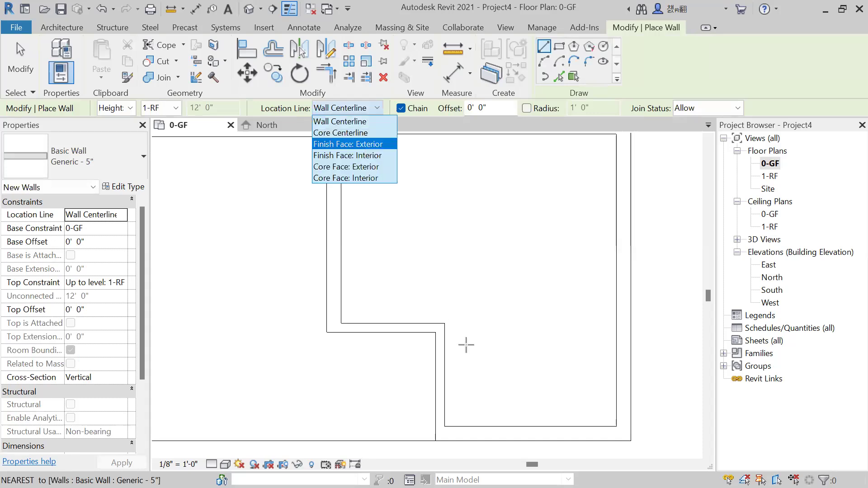
left_click(444, 323)
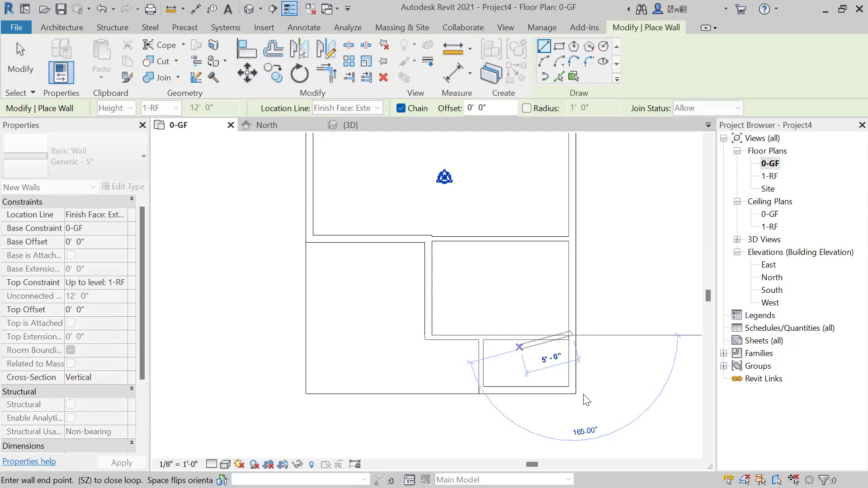
key("Escape")
key("Escape")
scroll(490, 322, "down", 2)
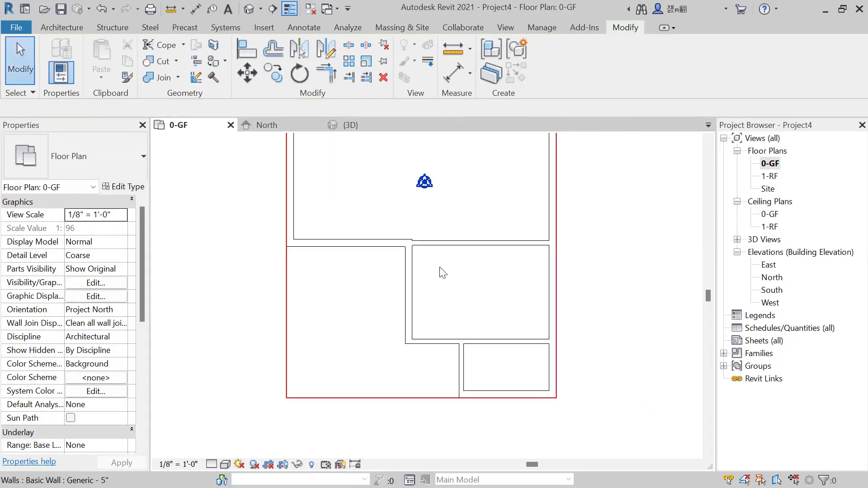
Delete the upper horizontal 5" partition running from the upper step corner to the right exterior wall.
scroll(438, 253, "up", 2)
left_click(438, 252)
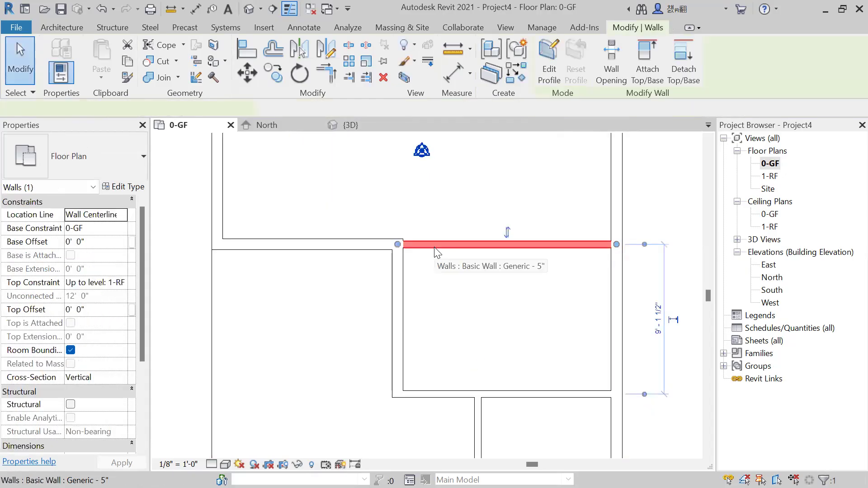
left_click(524, 412)
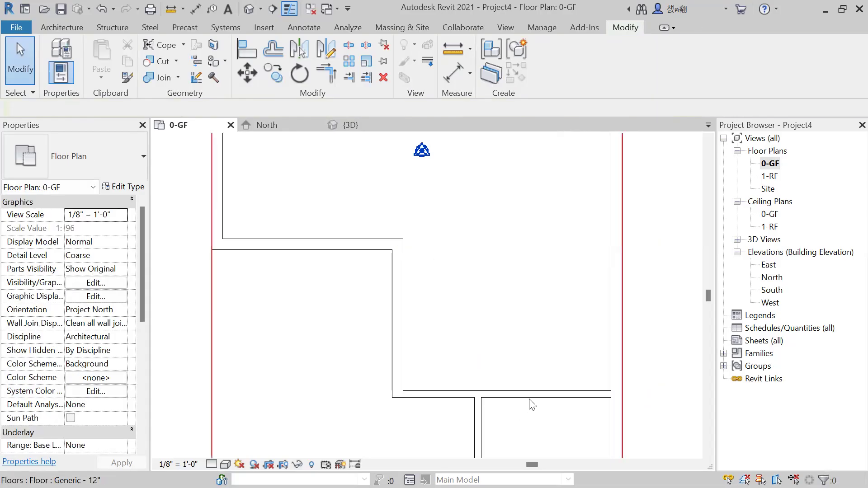
Create a similar 5" partition 12'-8" long from the upper step corner's inner face to the right exterior wall.
left_click(530, 398)
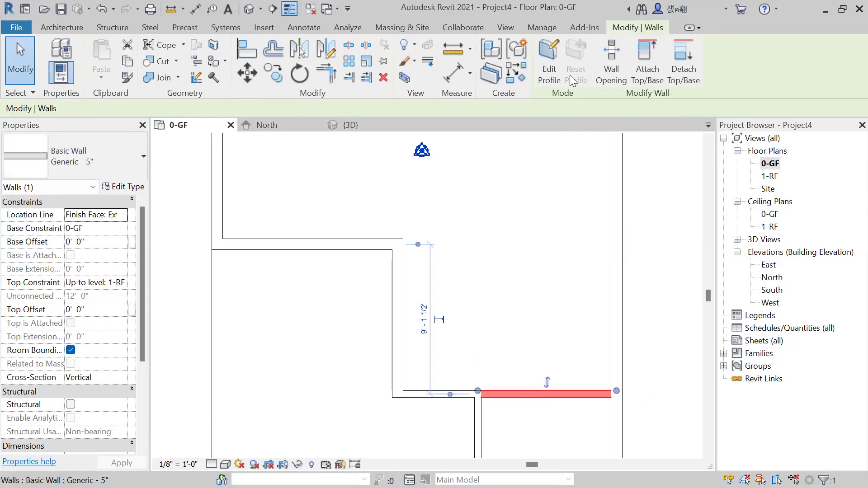
right_click(570, 189)
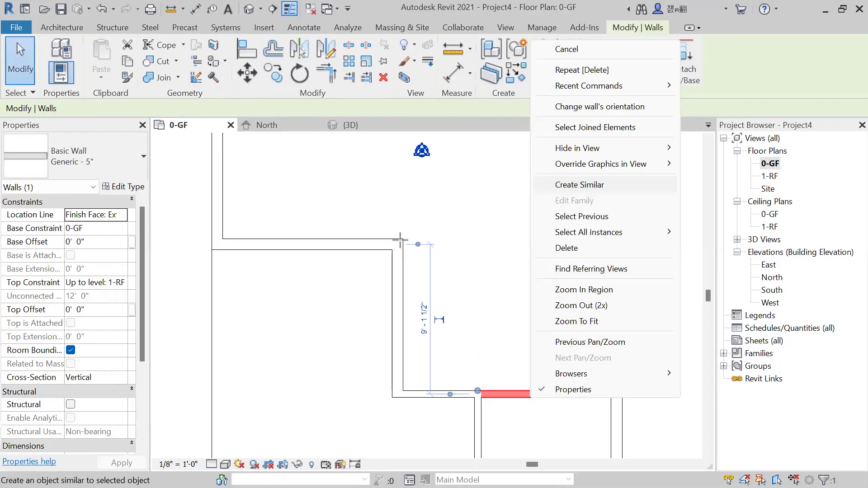
left_click(579, 184)
left_click(611, 238)
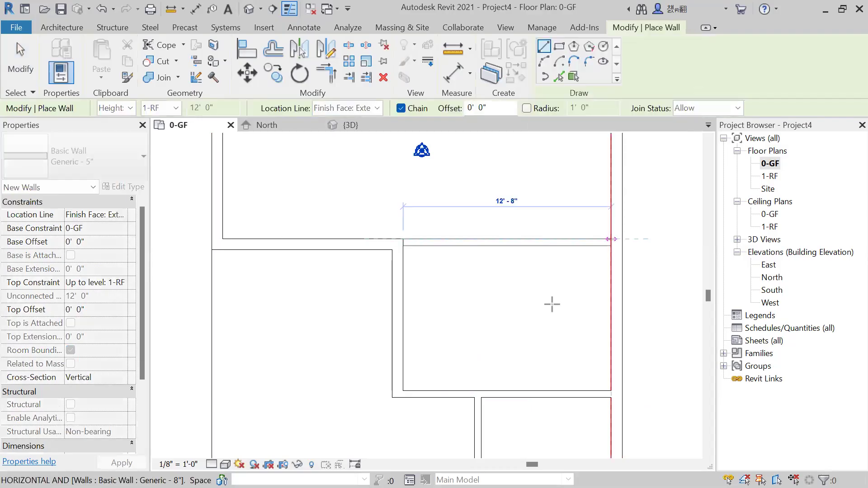
key("Escape")
key("Escape")
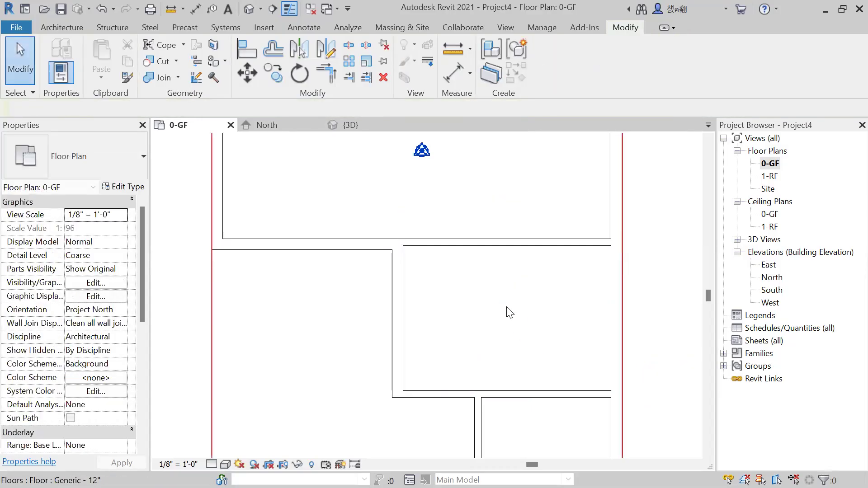
Examine the partition layout in plan and in the 3D view, and return to the 0-GF floor plan.
scroll(545, 369, "down", 2)
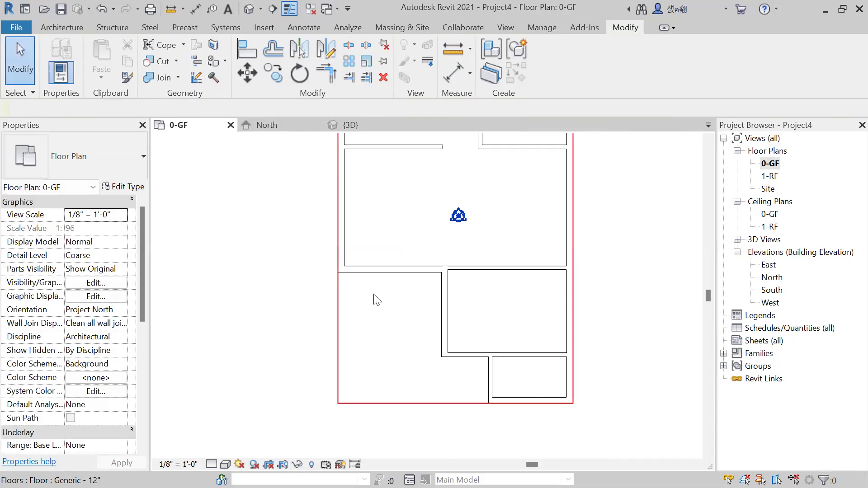
scroll(398, 328, "down", 1)
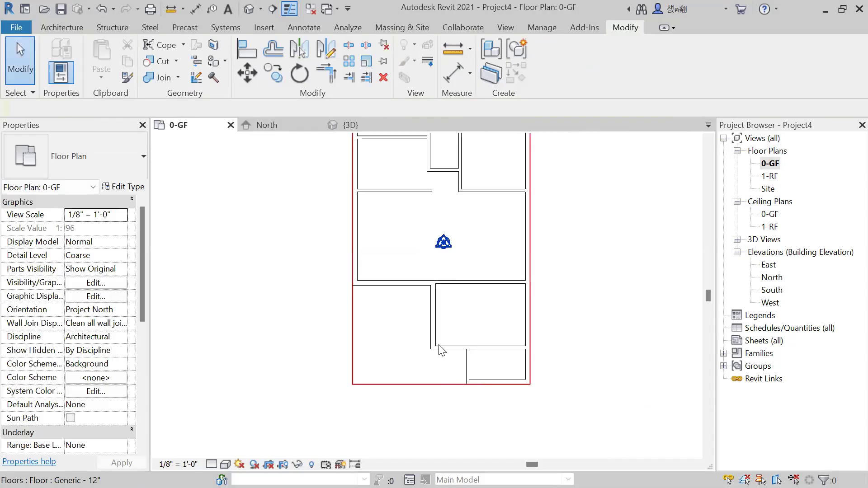
scroll(458, 369, "up", 2)
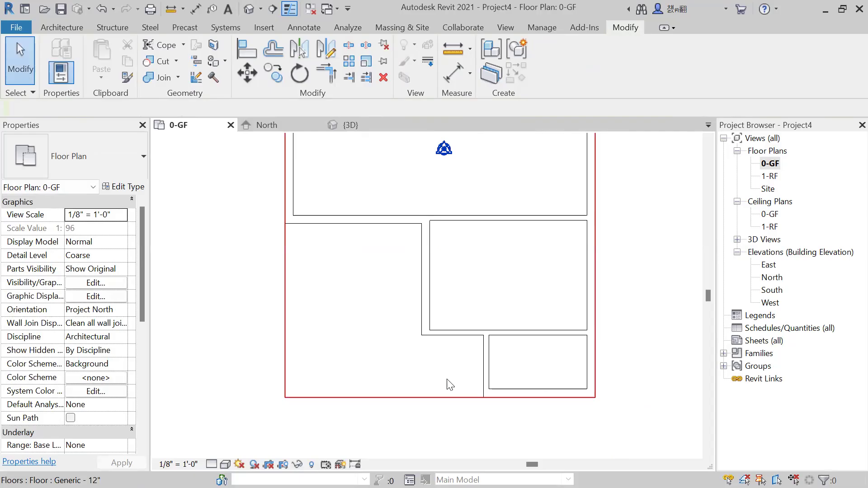
scroll(445, 372, "down", 2)
middle_click_drag(575, 306, 560, 329)
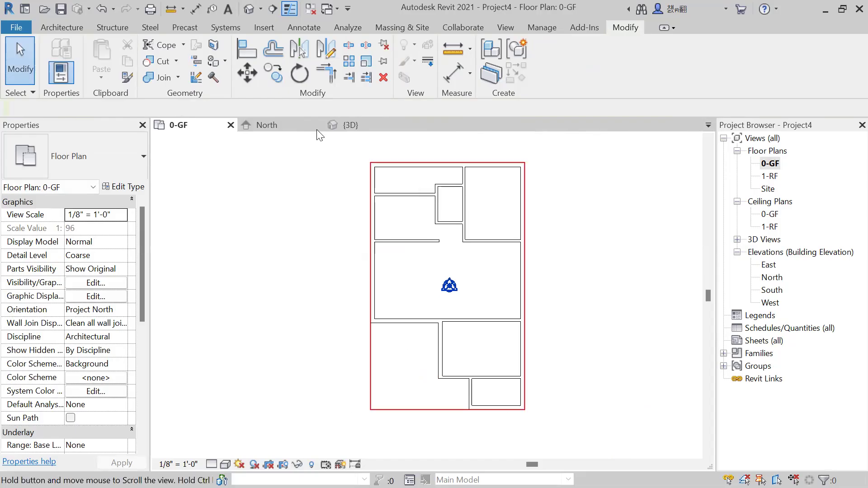
left_click(362, 124)
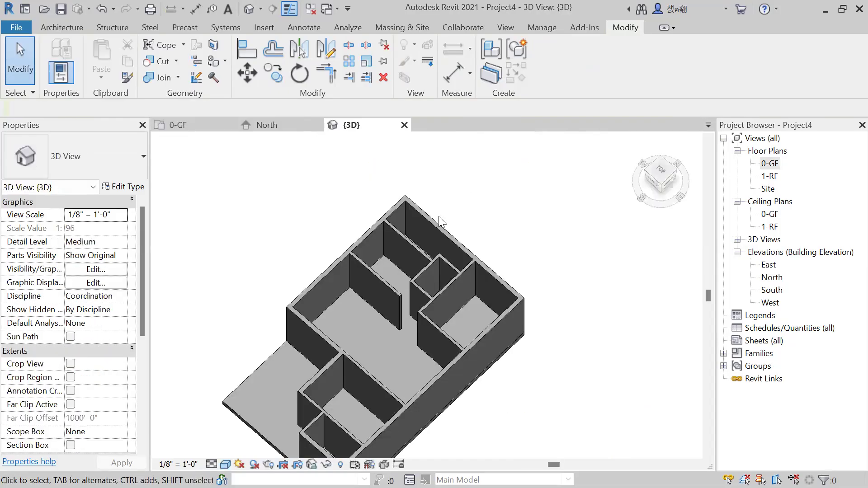
middle_click_drag(454, 288, 524, 315, "shift")
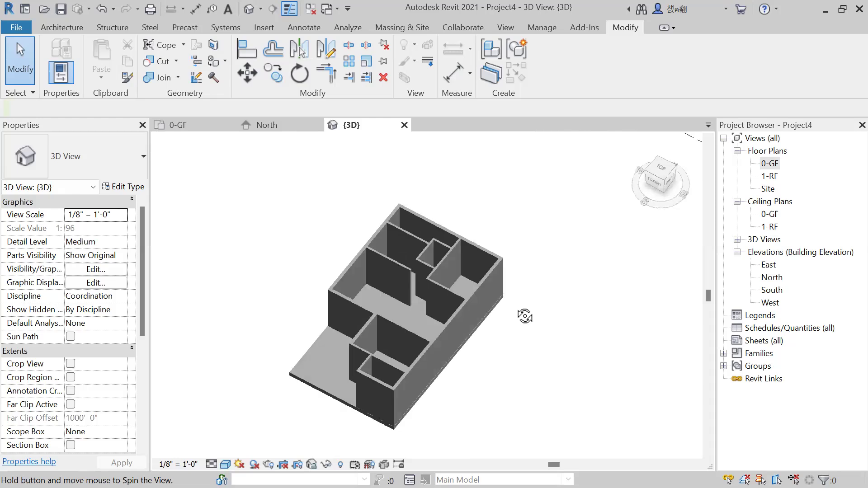
double_click(765, 169)
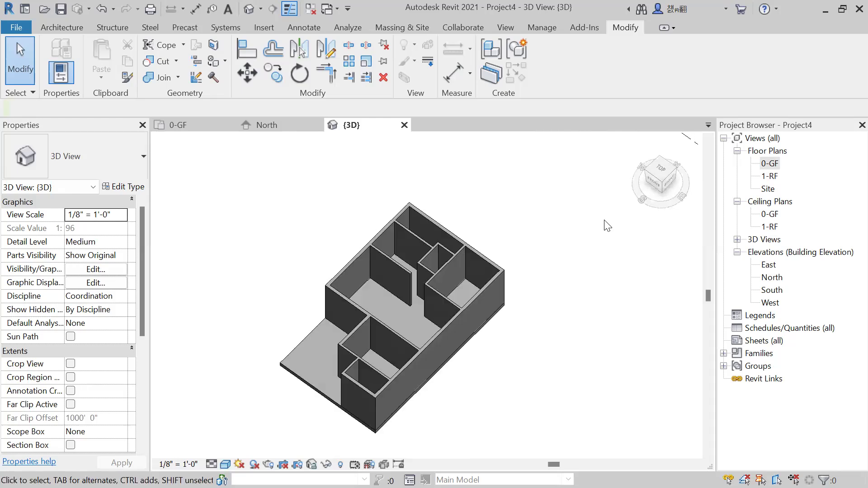
middle_click_drag(497, 194, 483, 208)
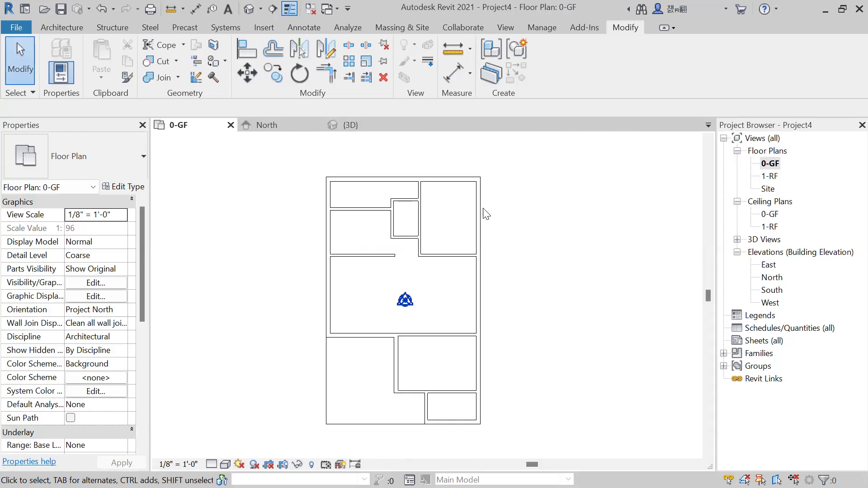
Nudge the short horizontal 5" wall below the small central room slightly upward.
middle_click_drag(480, 267, 485, 271)
scroll(485, 270, "up", 1)
middle_click_drag(412, 248, 437, 257)
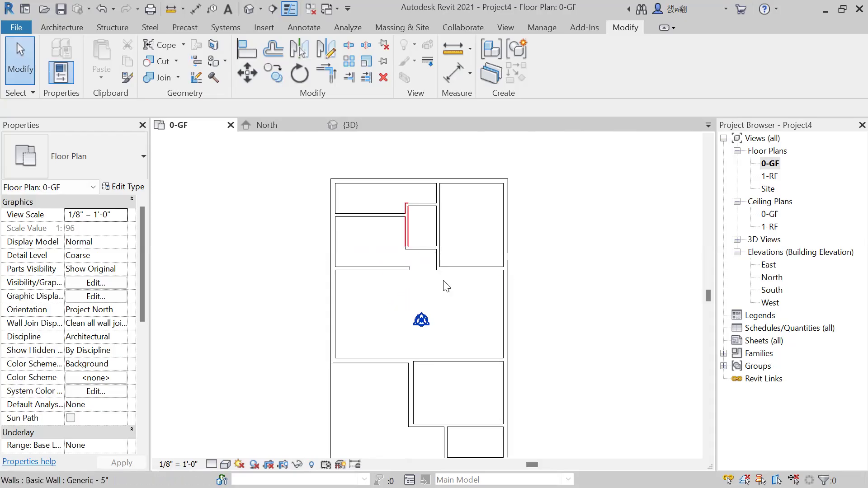
scroll(434, 271, "up", 2)
scroll(433, 260, "up", 1)
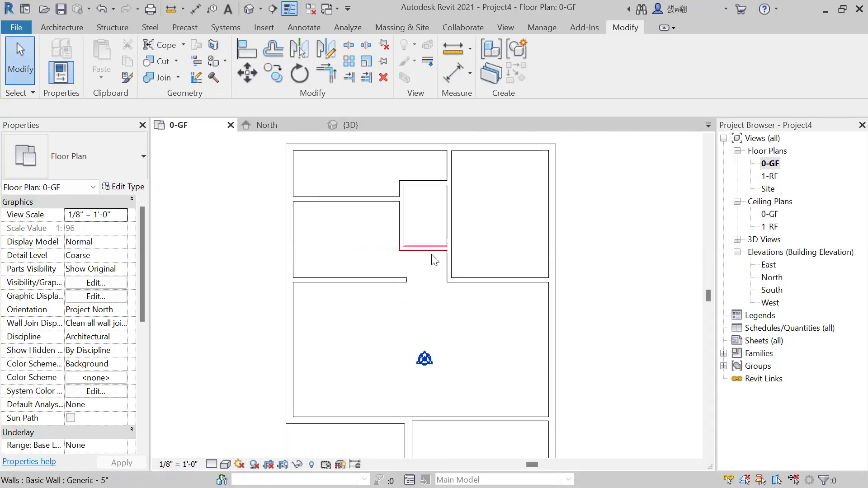
left_click(434, 281)
key("Up")
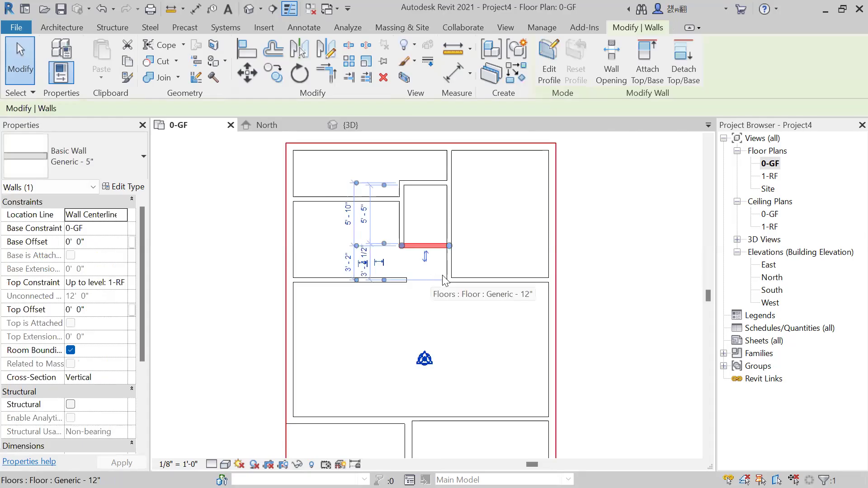
key("Escape")
scroll(355, 261, "down", 1)
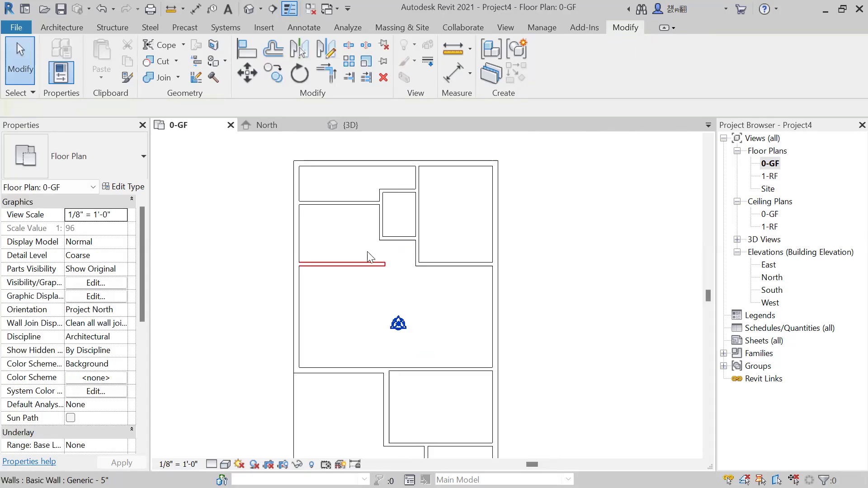
Start placing a door on the ground floor and review the available Single-Flush sizes, keeping 36" x 84".
middle_click_drag(394, 258, 385, 252)
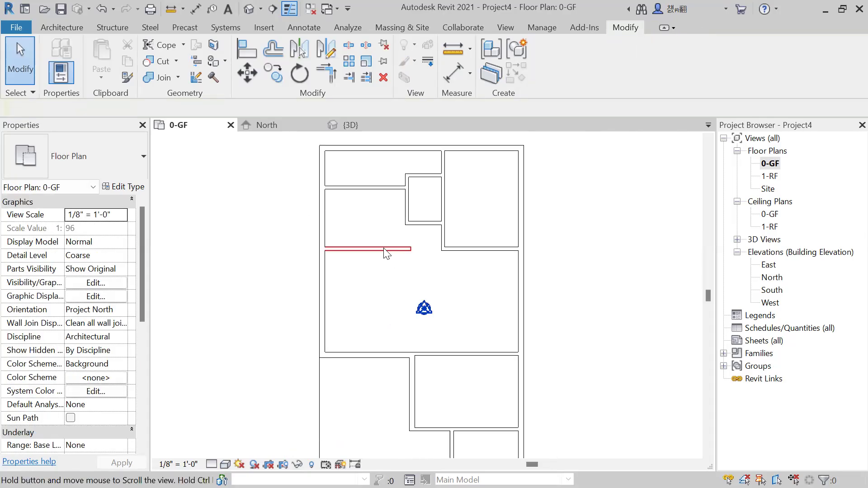
left_click(67, 26)
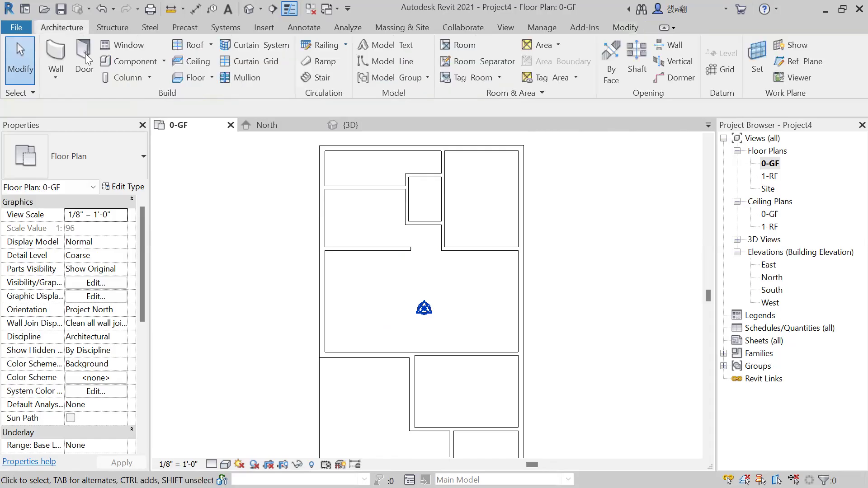
left_click(85, 53)
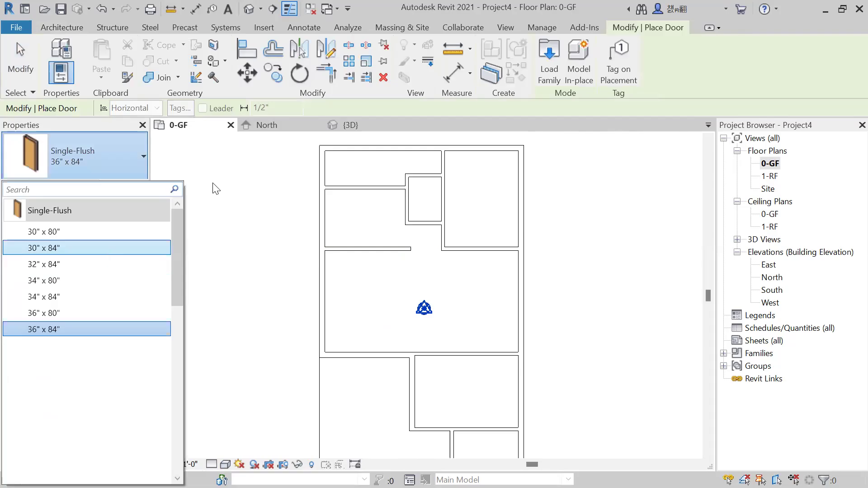
left_click(95, 73)
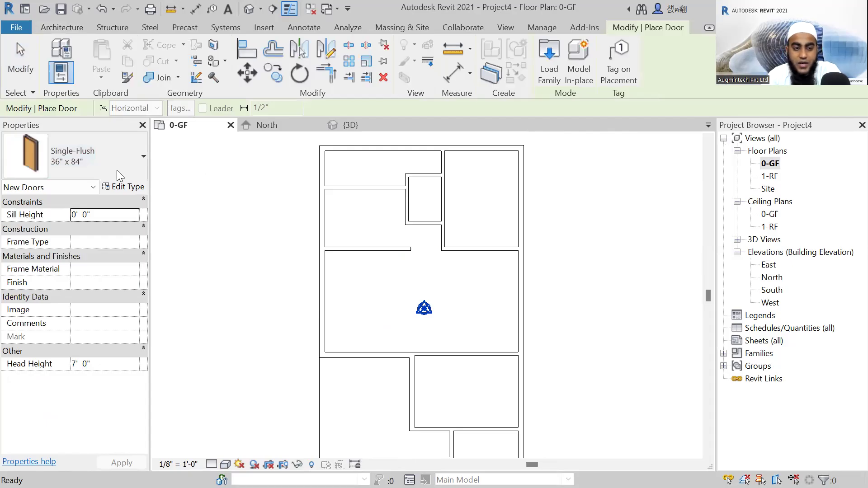
left_click(101, 173)
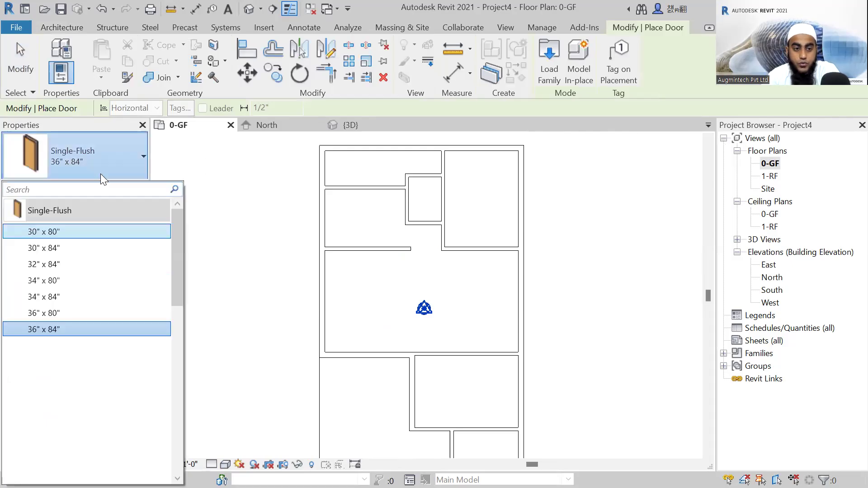
left_click(121, 32)
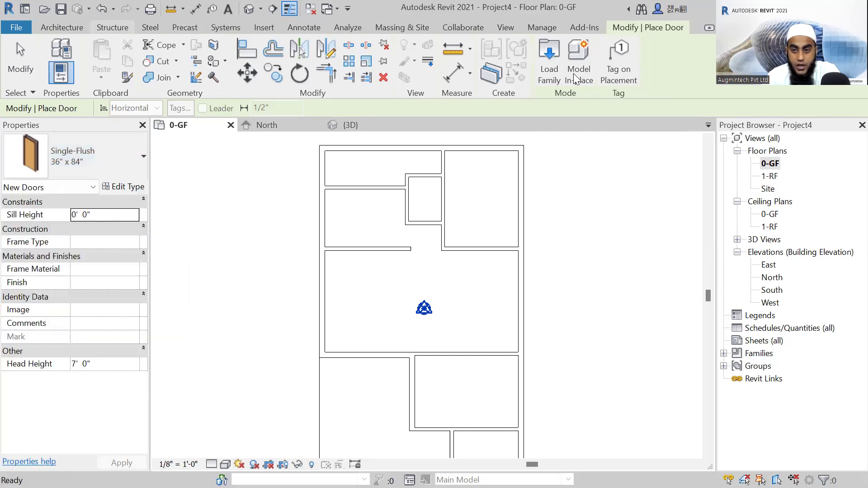
Browse the door family library from English-Imperial up through Libraries to the RVT 2021 folder, and leave without loading a family.
left_click(545, 73)
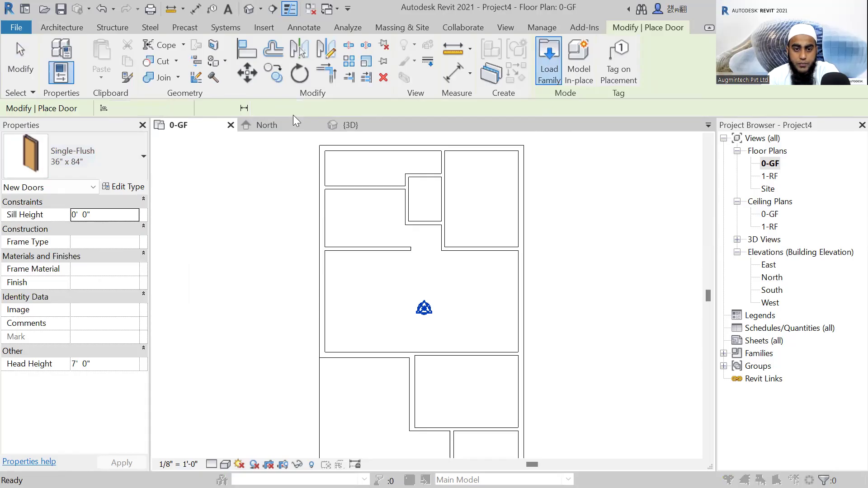
left_click(581, 94)
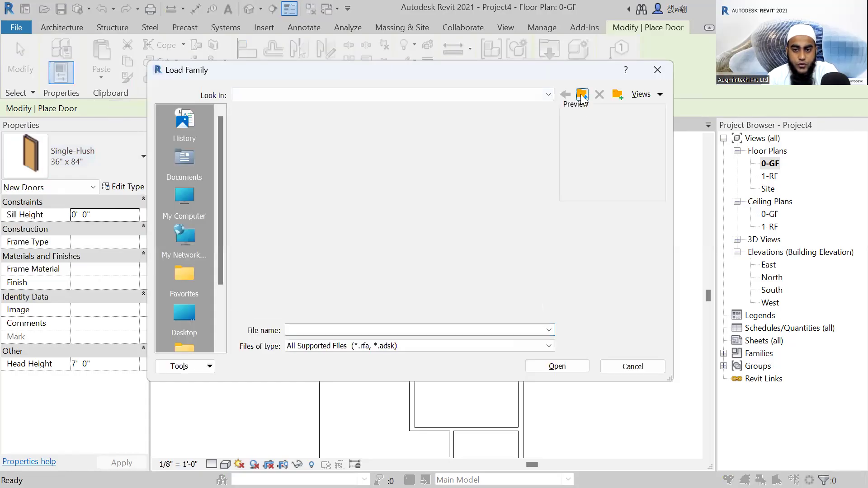
left_click(581, 95)
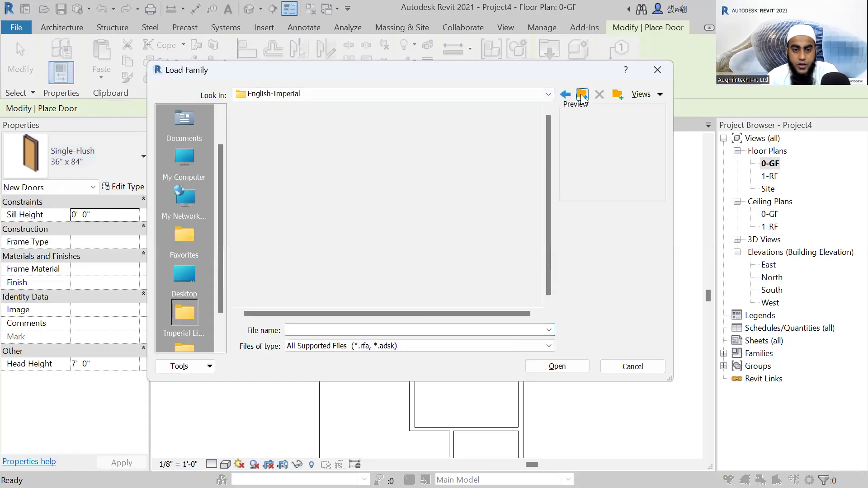
left_click(581, 95)
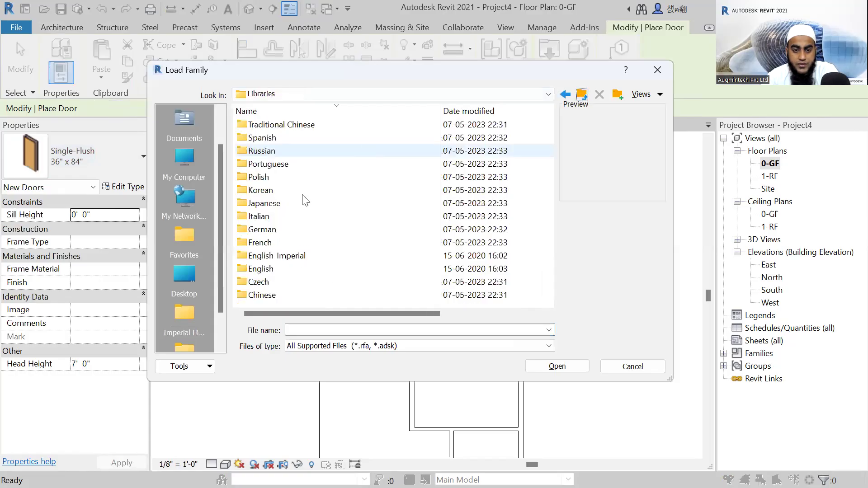
left_click(582, 95)
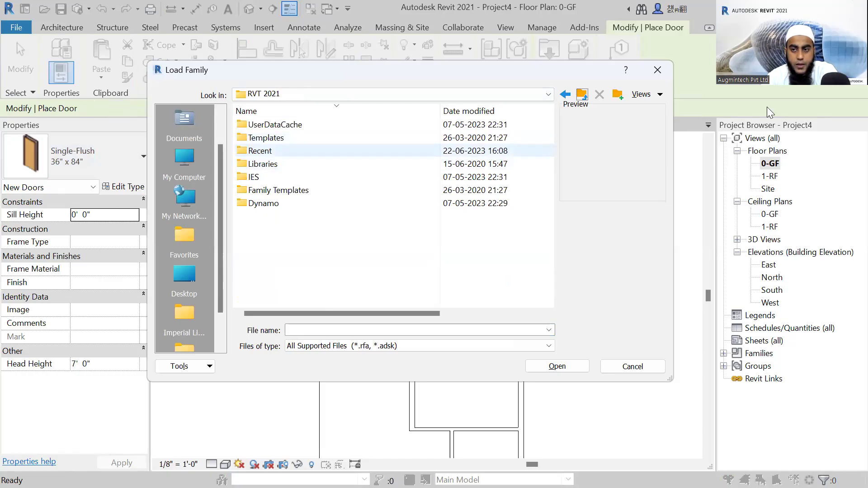
key("Escape")
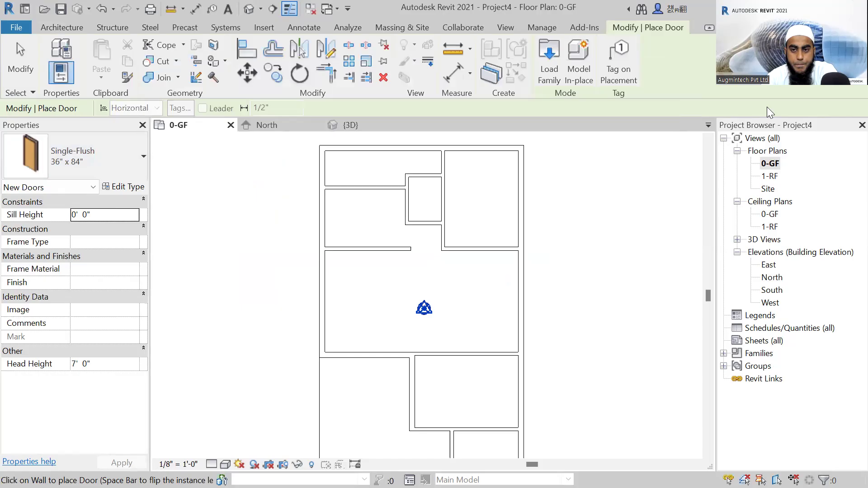
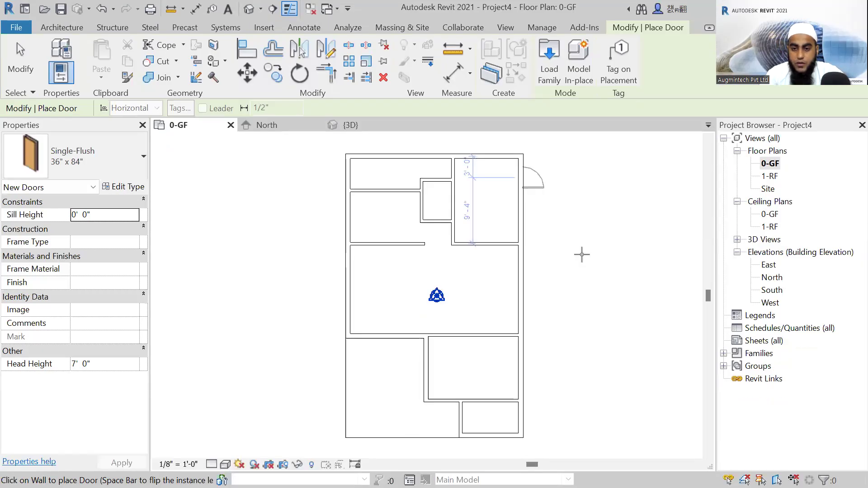
scroll(538, 193, "up", 2)
scroll(501, 238, "down", 2)
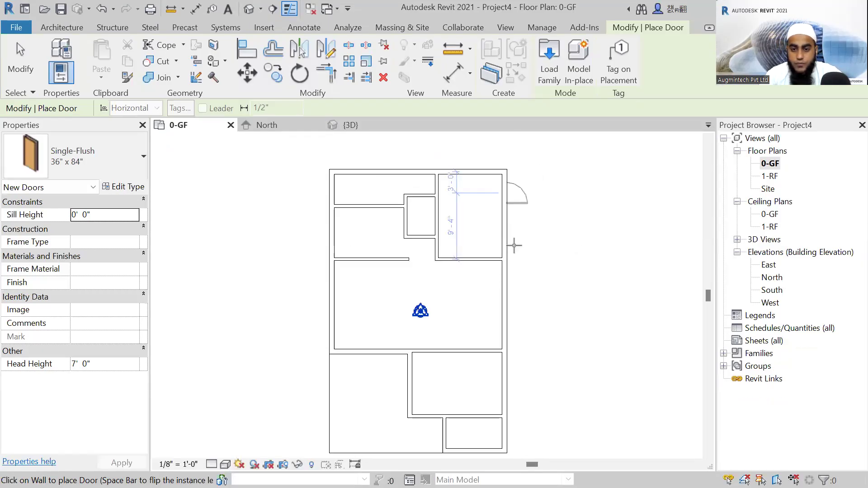
key("Escape")
key("Escape")
middle_click_drag(573, 280, 540, 253)
middle_click(530, 275)
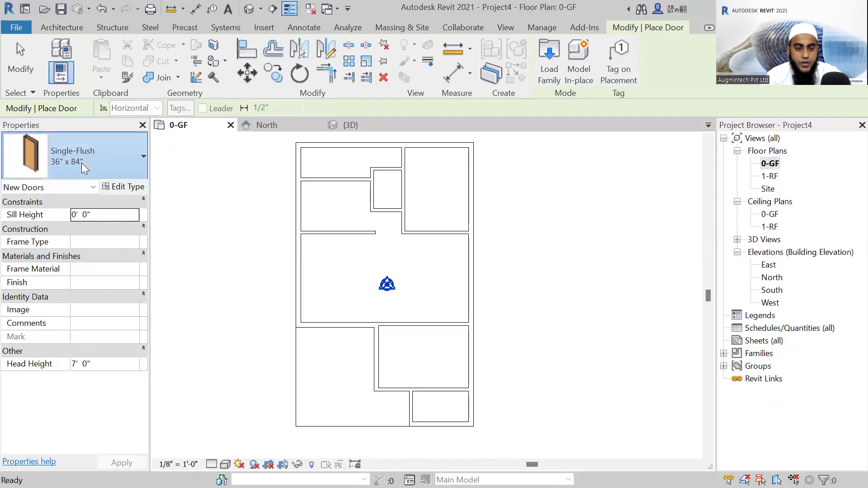
Check the door type list, then browse the family library from Commercial up to RVT 2021 and into the French library.
left_click(82, 163)
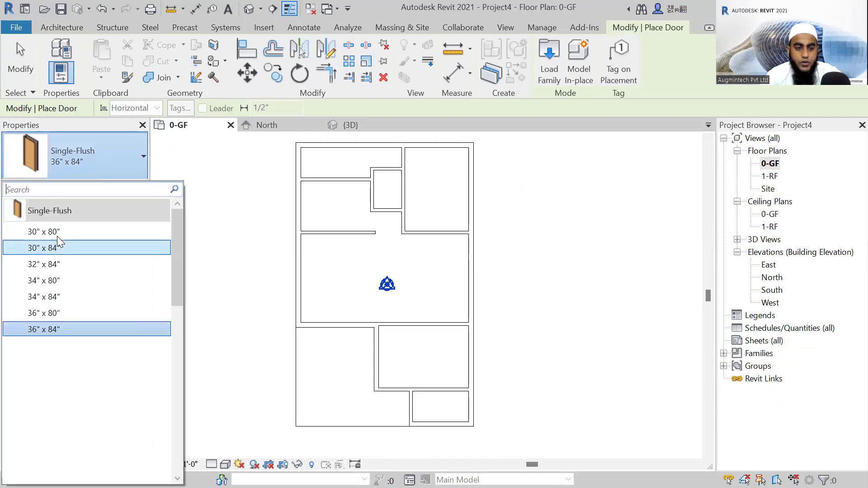
left_click(550, 70)
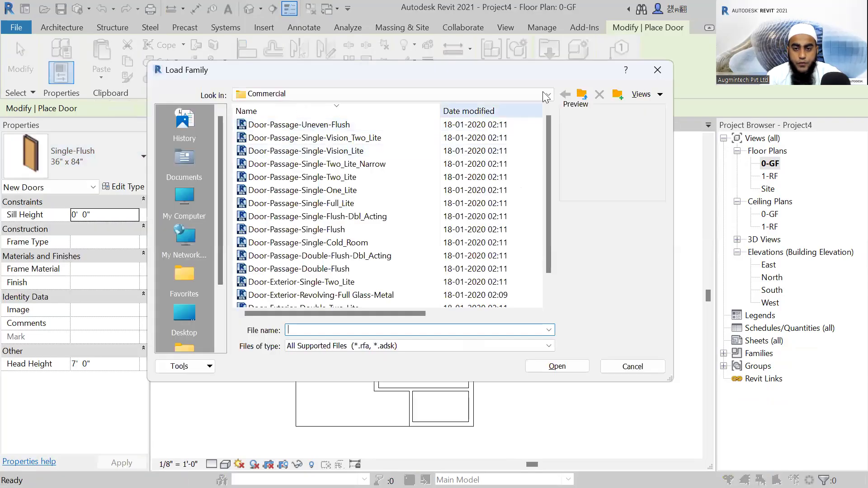
left_click(582, 95)
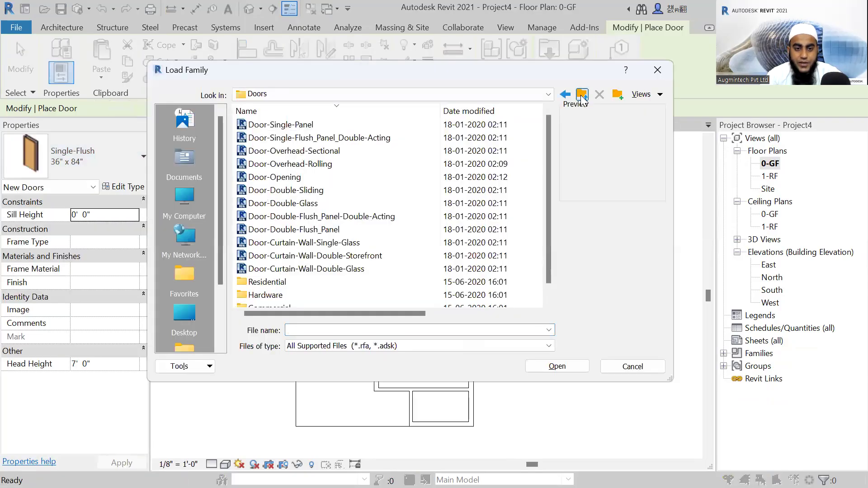
left_click(582, 96)
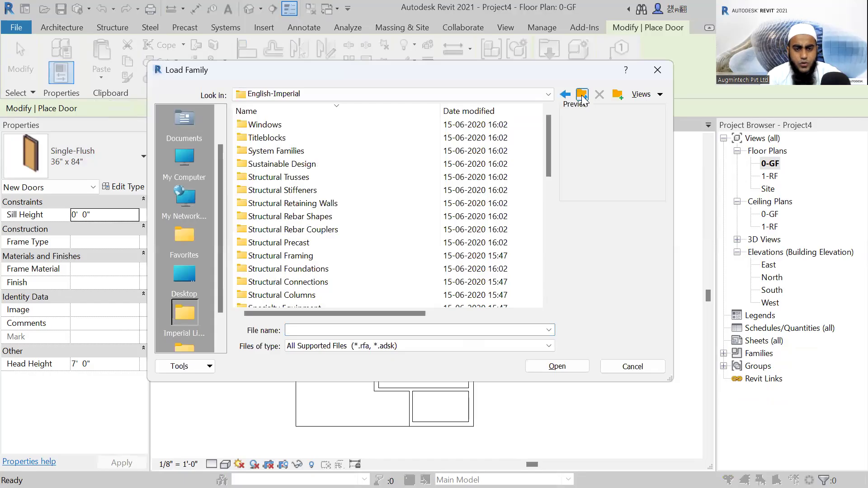
scroll(303, 246, "down", 3)
scroll(302, 246, "up", 3)
left_click(581, 94)
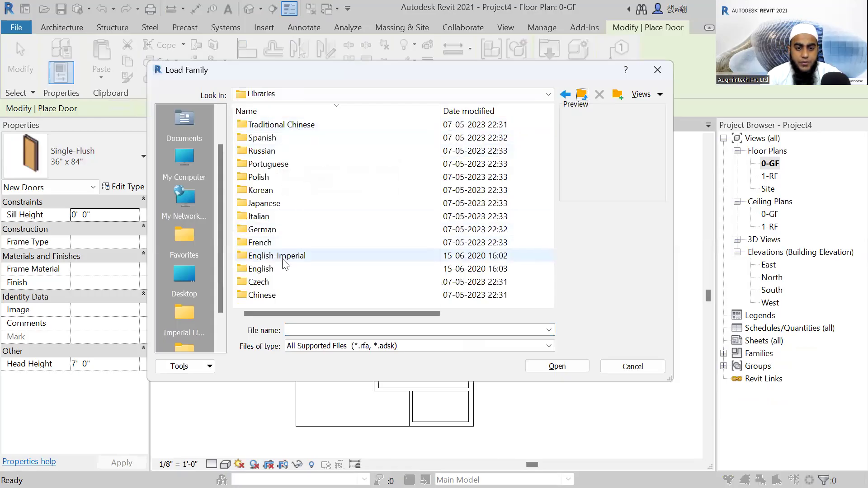
left_click(581, 95)
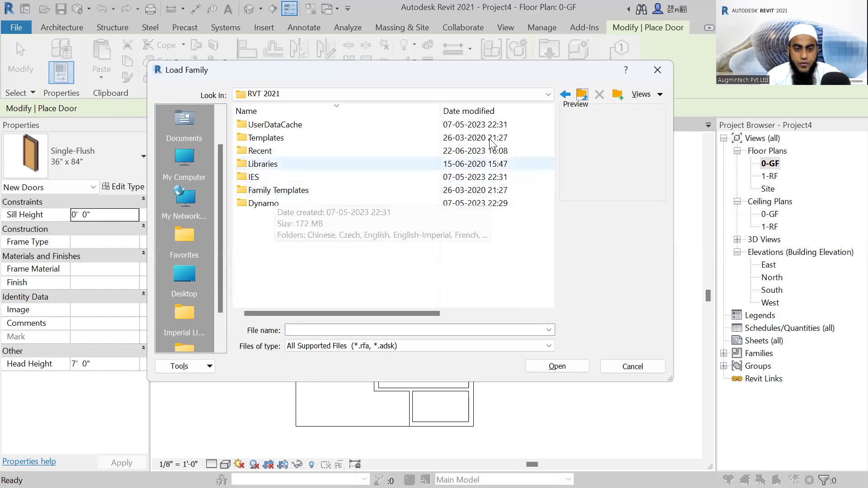
double_click(267, 165)
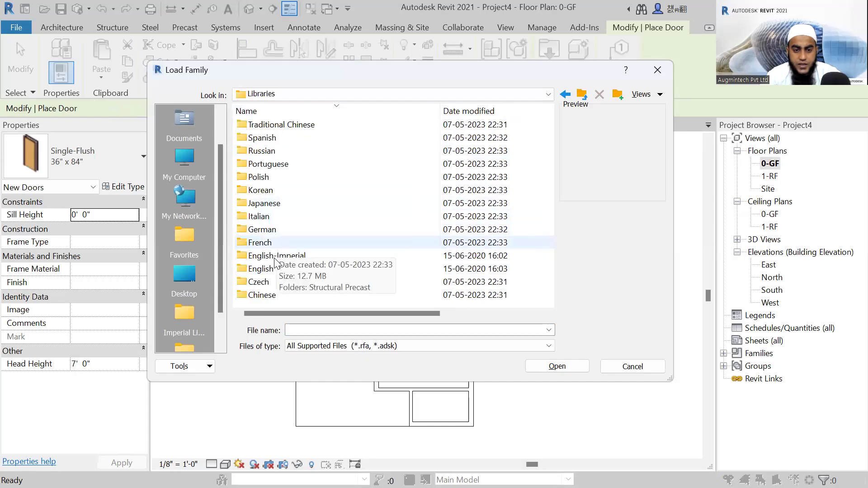
double_click(264, 243)
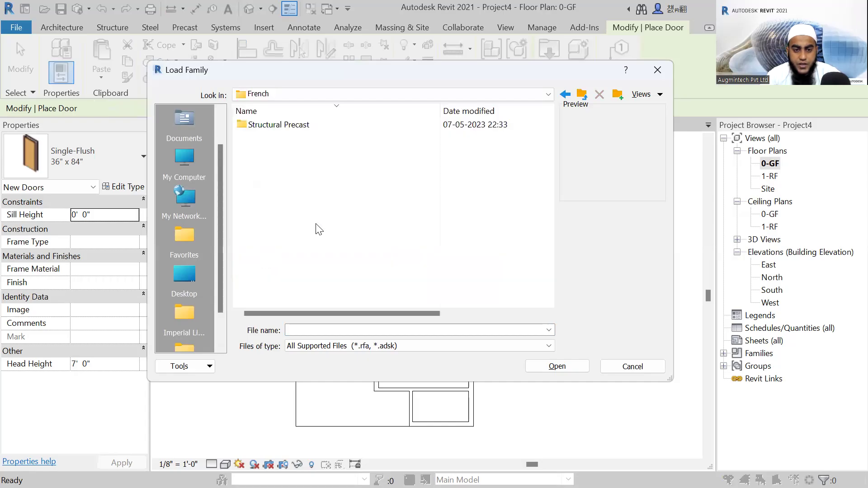
left_click(580, 94)
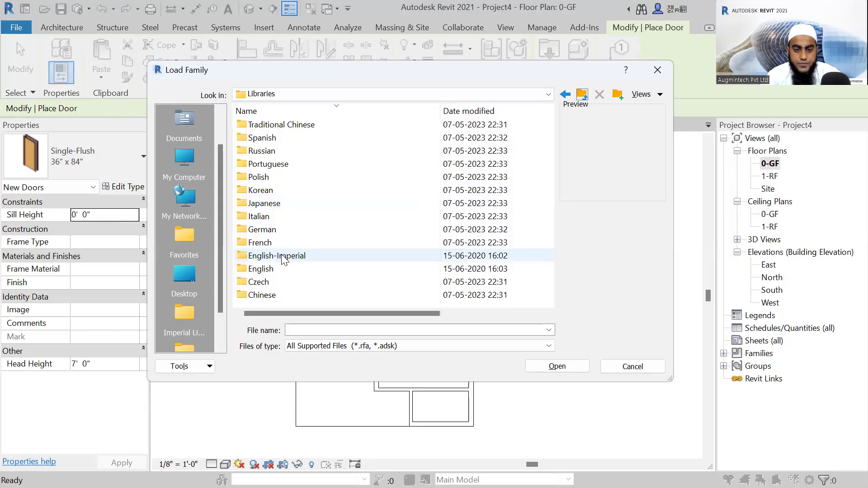
Open the Commercial folder under Doors in the English-Imperial family library.
double_click(278, 253)
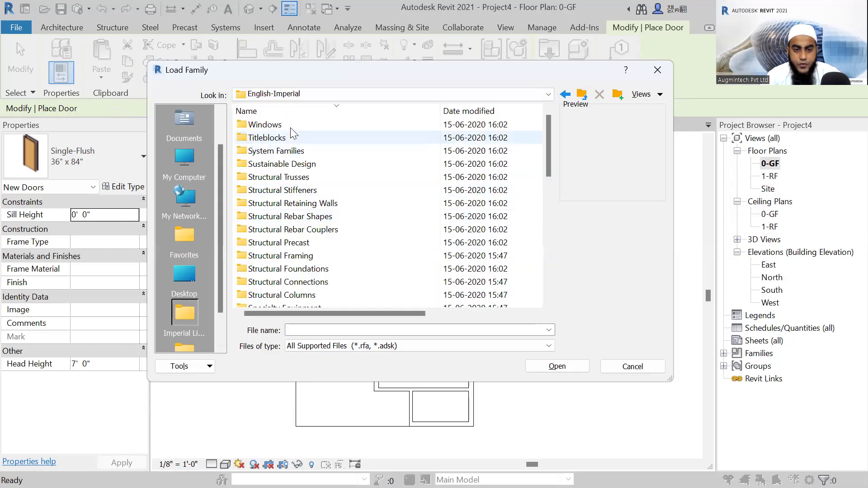
scroll(294, 154, "down", 10)
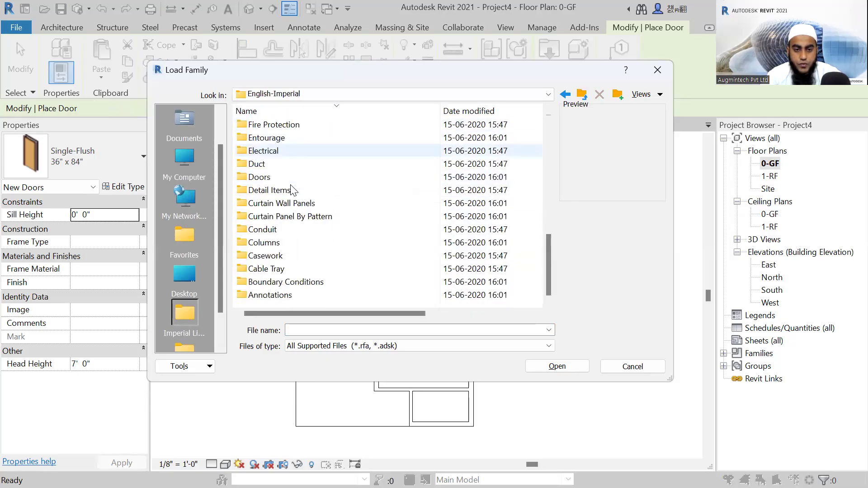
double_click(263, 177)
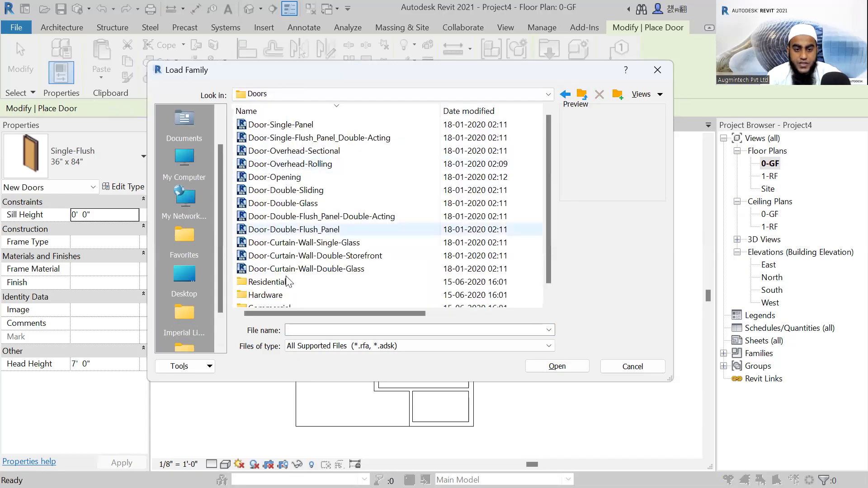
scroll(260, 262, "down", 1)
double_click(268, 295)
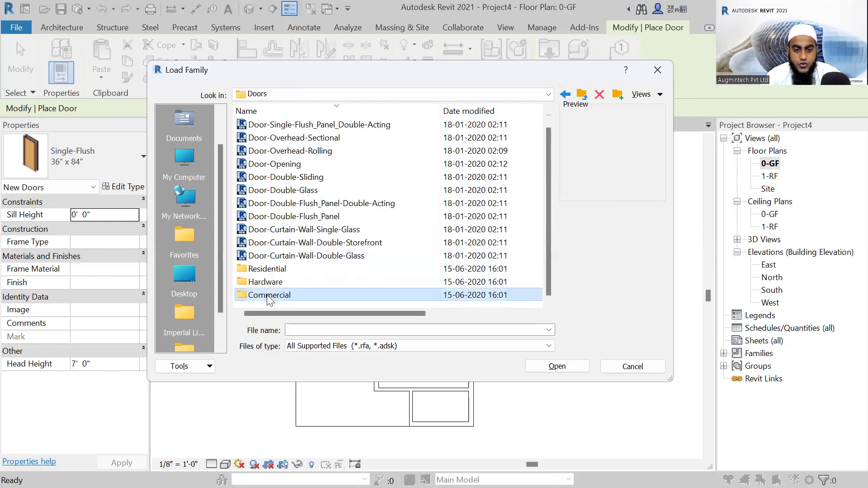
Preview the commercial passage doors and load Door-Passage-Single-Two_Lite_Narrow with only the 30" x 80" type.
left_click(315, 163)
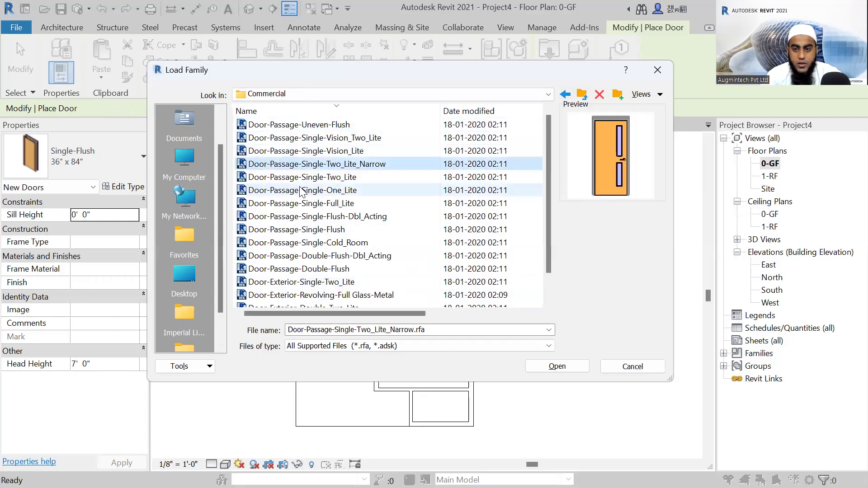
left_click(301, 191)
left_click(303, 177)
left_click(304, 164)
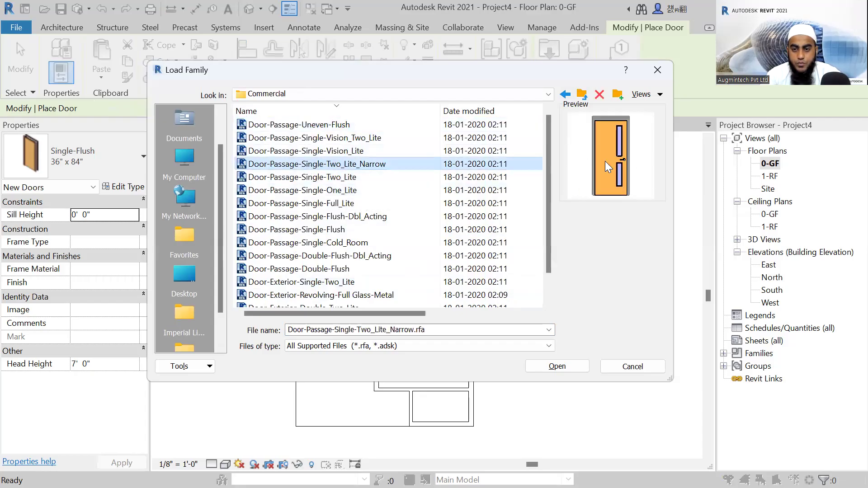
left_click(566, 371)
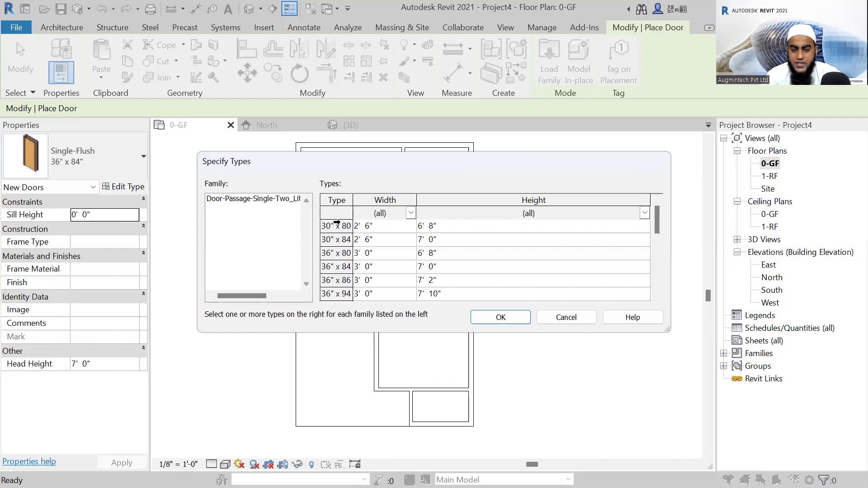
left_click(337, 224)
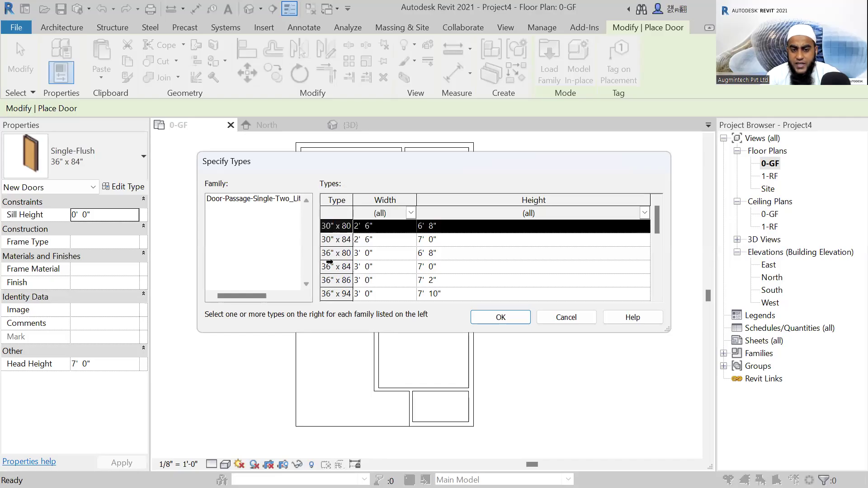
left_click(500, 317)
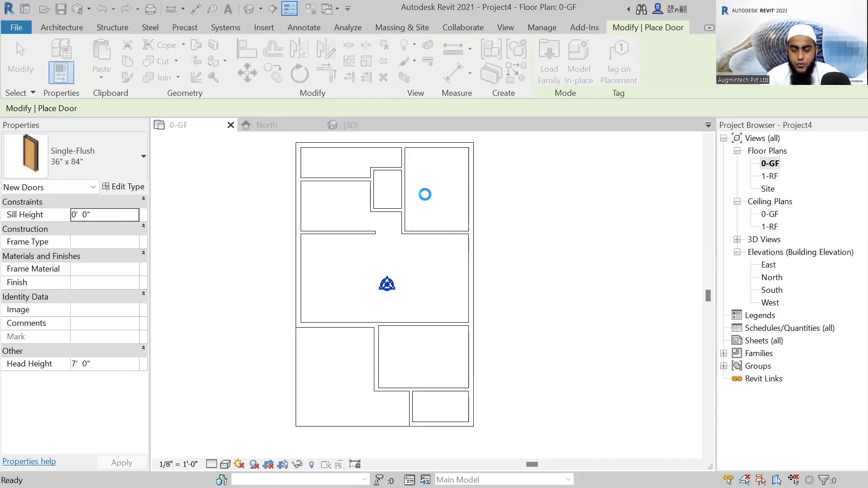
scroll(407, 226, "up", 2)
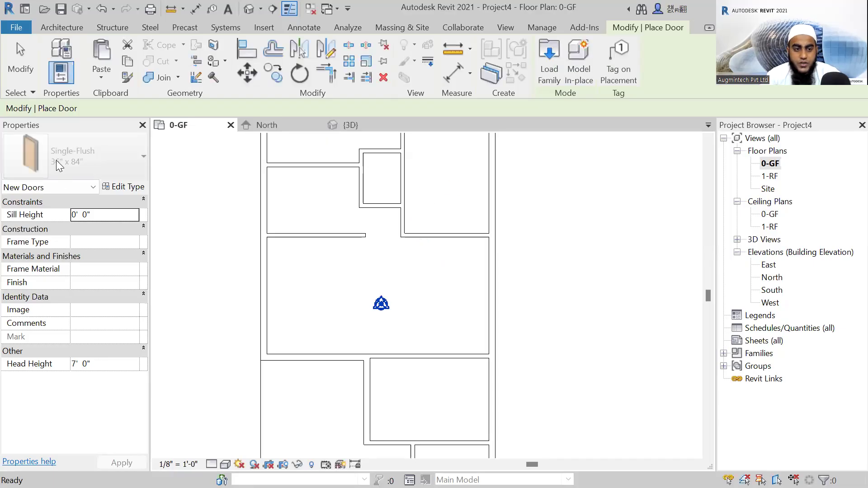
scroll(419, 199, "up", 2)
scroll(390, 232, "up", 2)
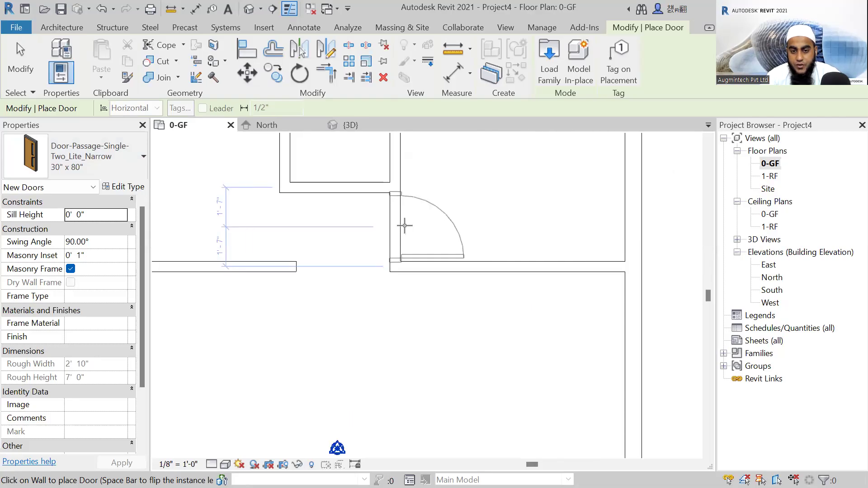
key("Escape")
key("Escape")
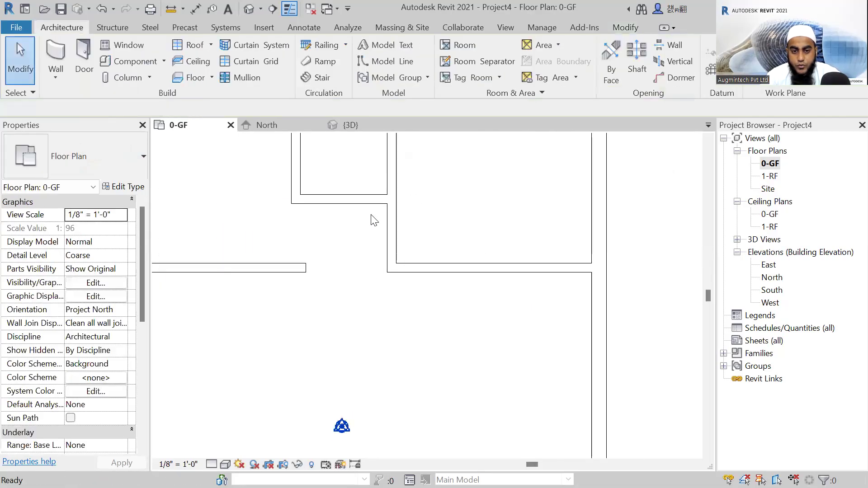
Nudge the short horizontal 5" wall below the small central room slightly further upward.
scroll(407, 277, "down", 4)
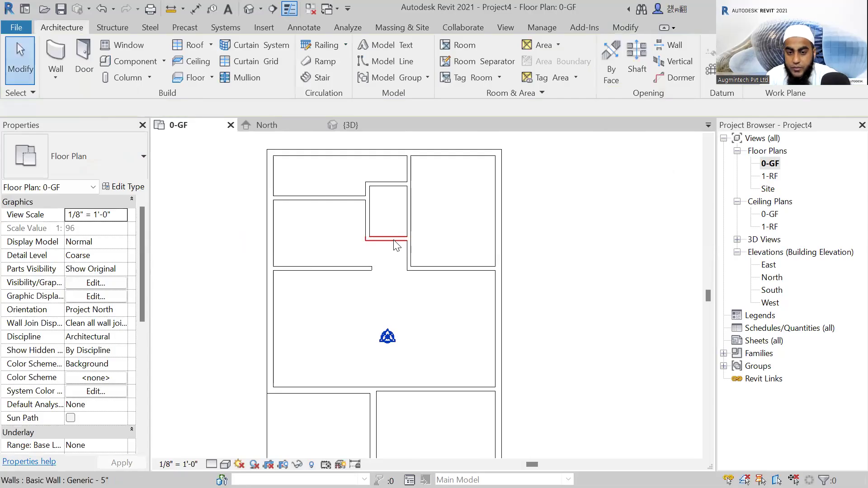
left_click(397, 248)
key("Escape")
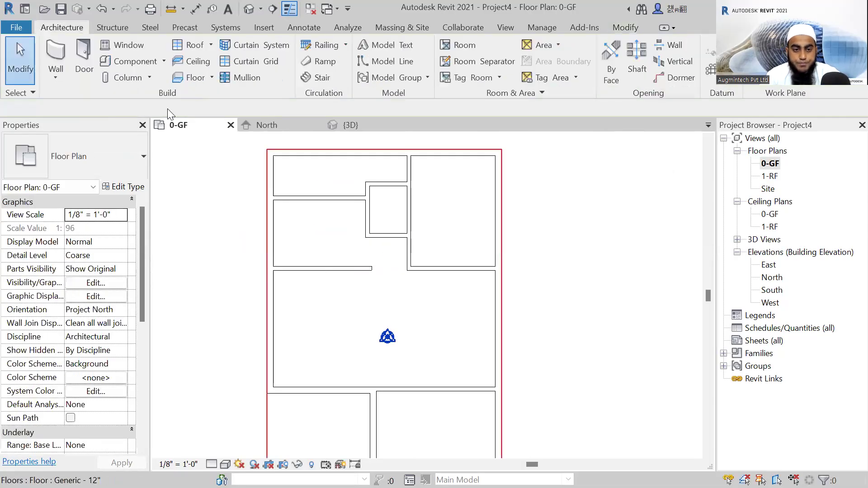
Place a 30" x 80" Two_Lite_Narrow door centred in the short vertical wall below the small central room, swinging into the upper-right room.
left_click(86, 50)
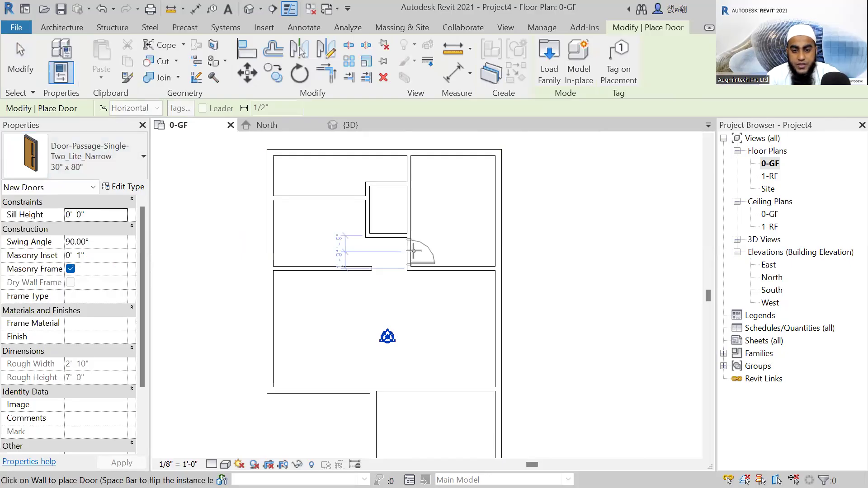
scroll(413, 251, "up", 2)
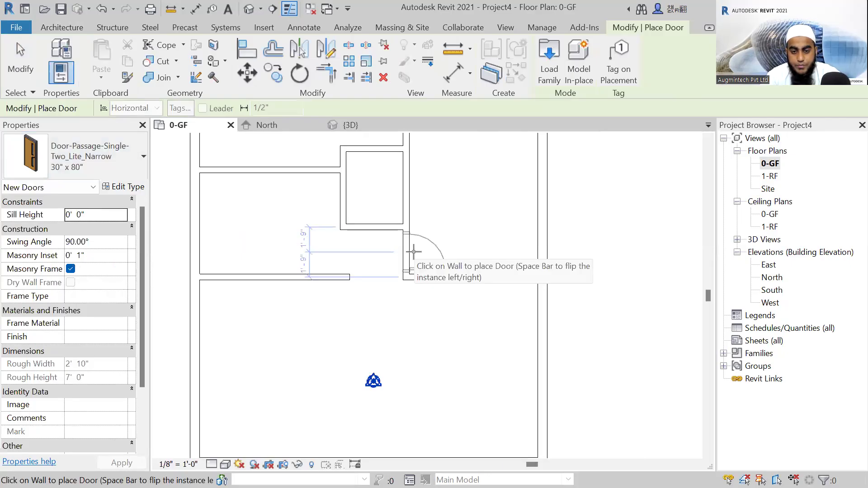
left_click(427, 267)
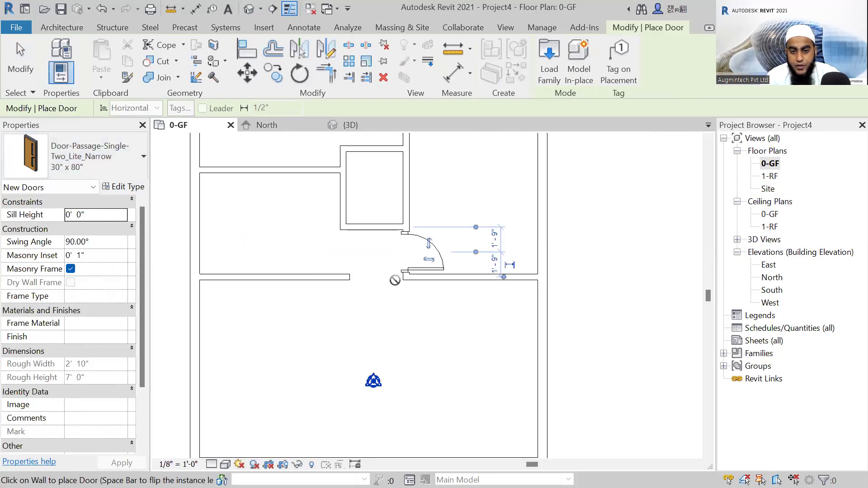
Place a 30" x 80" door between the large central room and the room below it, 2'-0" from that room's left wall.
scroll(395, 287, "down", 3)
scroll(450, 343, "up", 3)
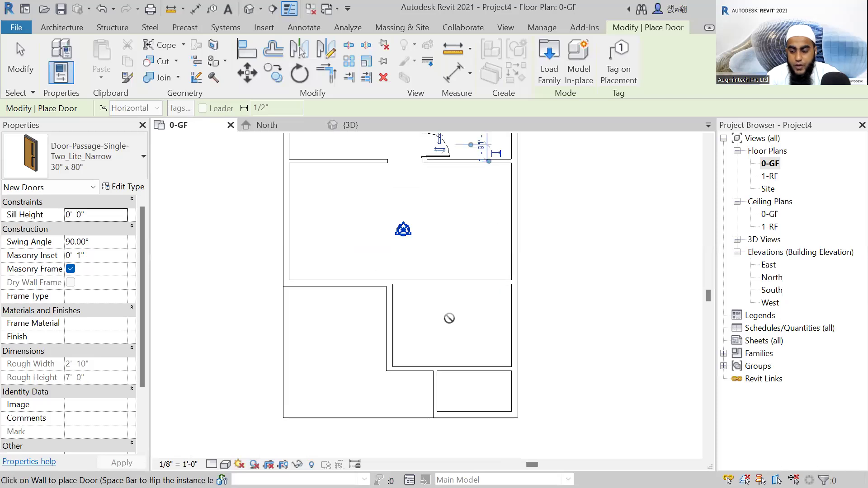
scroll(407, 285, "up", 2)
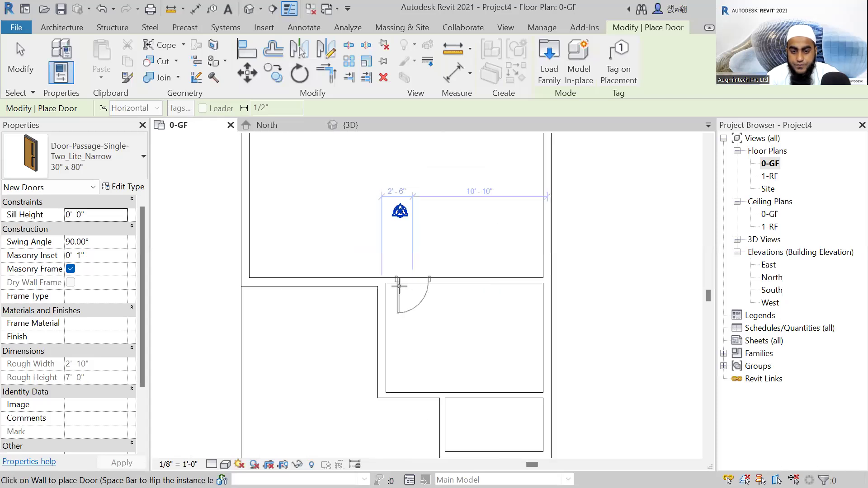
scroll(409, 287, "up", 2)
left_click(405, 284)
scroll(554, 364, "down", 4)
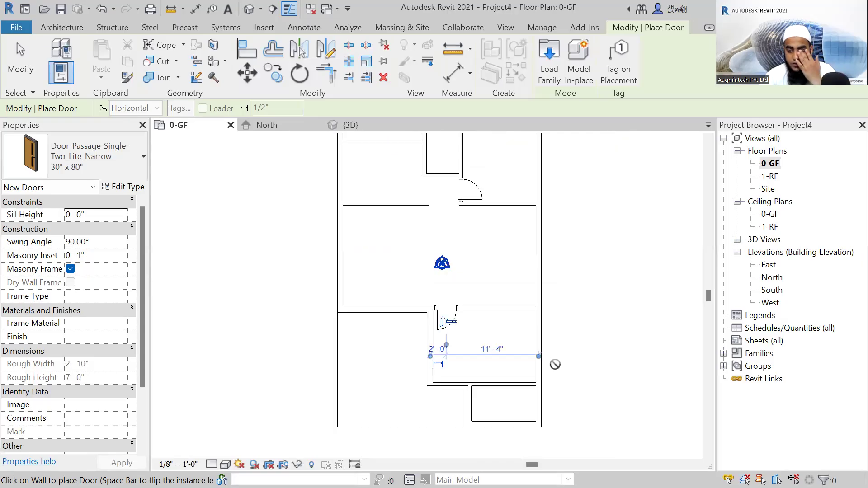
Place a flipped 30" x 80" door in the large room's lower wall, 2'-0" from the left exterior wall, swinging into the room.
scroll(366, 333, "up", 2)
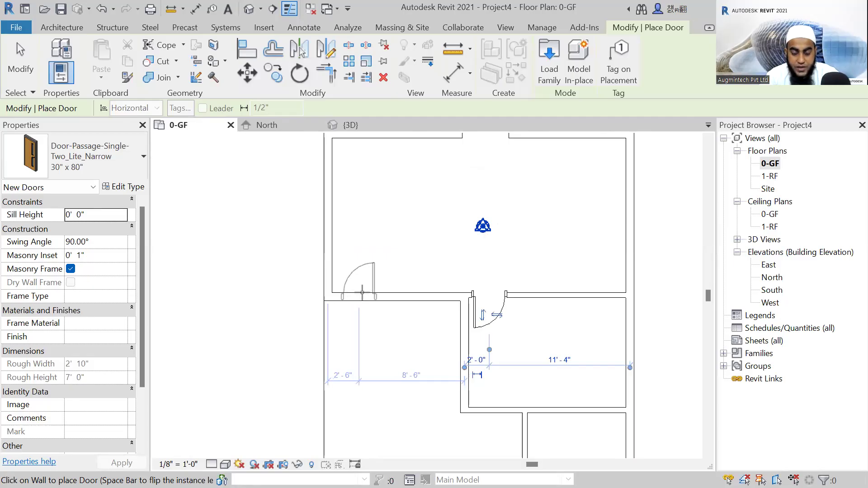
scroll(353, 287, "up", 2)
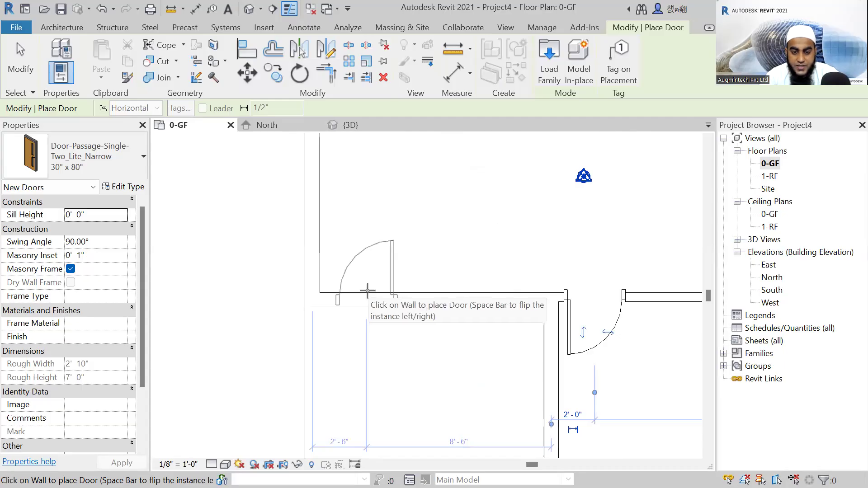
key("space")
key("space")
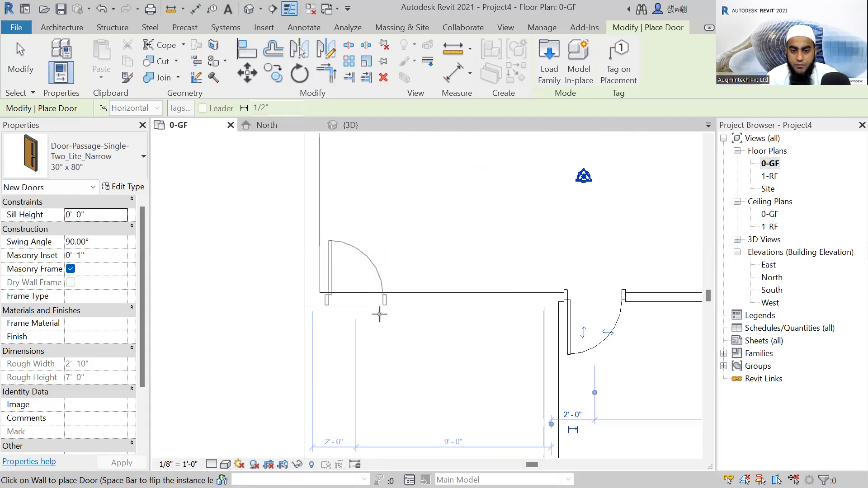
scroll(386, 317, "down", 2)
scroll(431, 384, "down", 2)
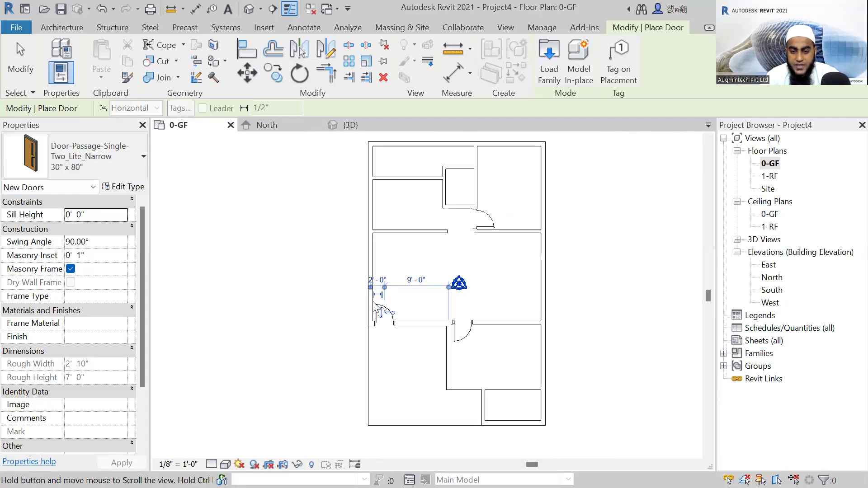
Place a 30" x 80" door between the lower-right room and the small room below it, 1'-10" from the small room's left wall, swinging into it.
middle_click_drag(508, 404, 474, 348)
scroll(474, 348, "up", 2)
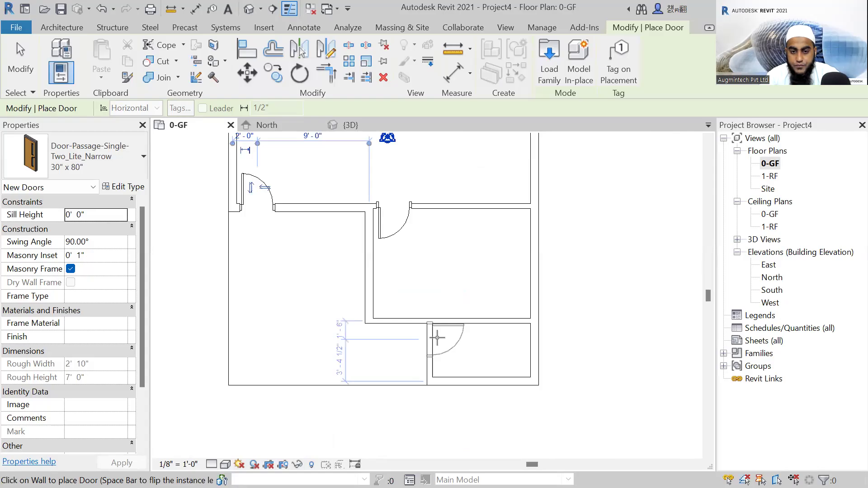
scroll(437, 337, "up", 1)
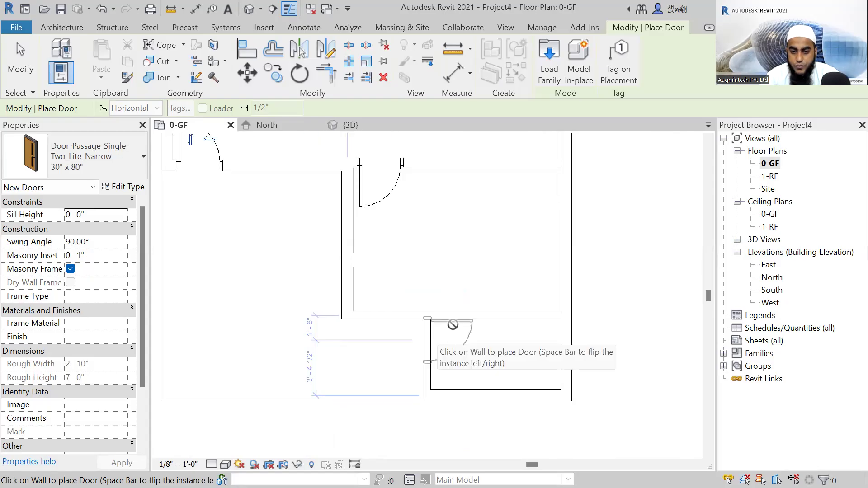
scroll(453, 324, "up", 1)
scroll(448, 312, "up", 1)
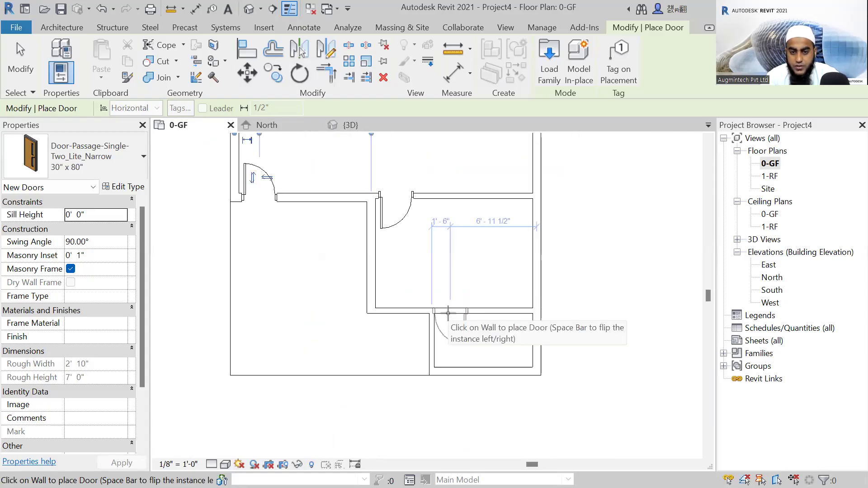
scroll(450, 314, "up", 1)
key("space")
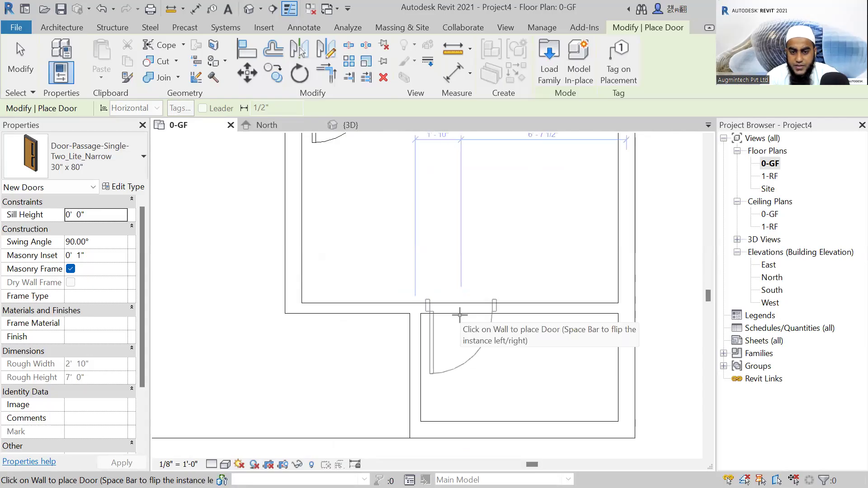
scroll(470, 357, "down", 3)
scroll(461, 280, "down", 1)
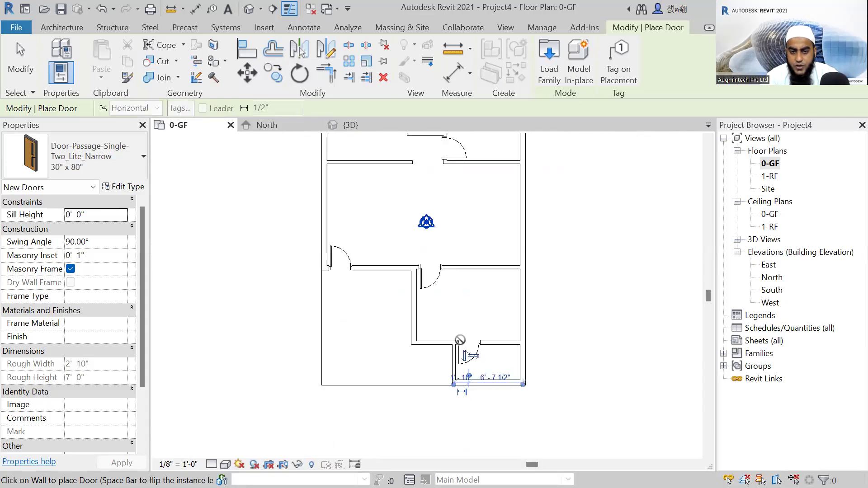
Try a 30" x 80" door in the small central room's lower wall, 1'-9" from its right wall, swinging inward.
scroll(400, 258, "up", 1)
scroll(479, 271, "up", 1)
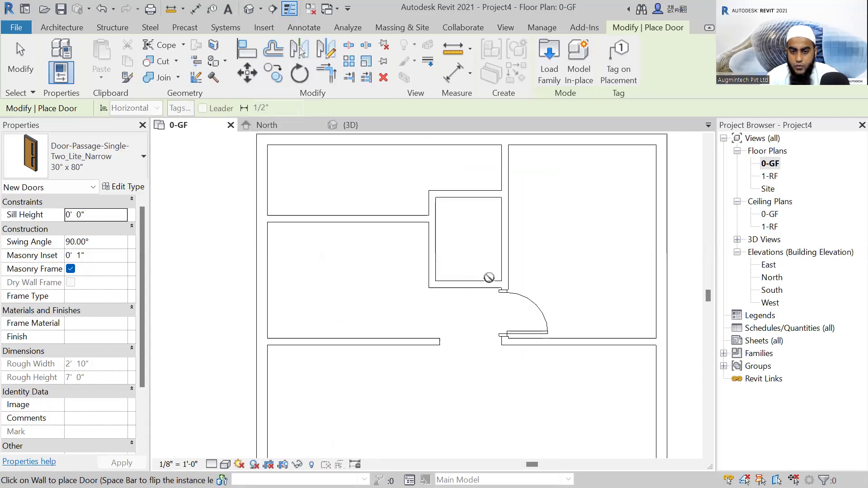
scroll(474, 278, "up", 1)
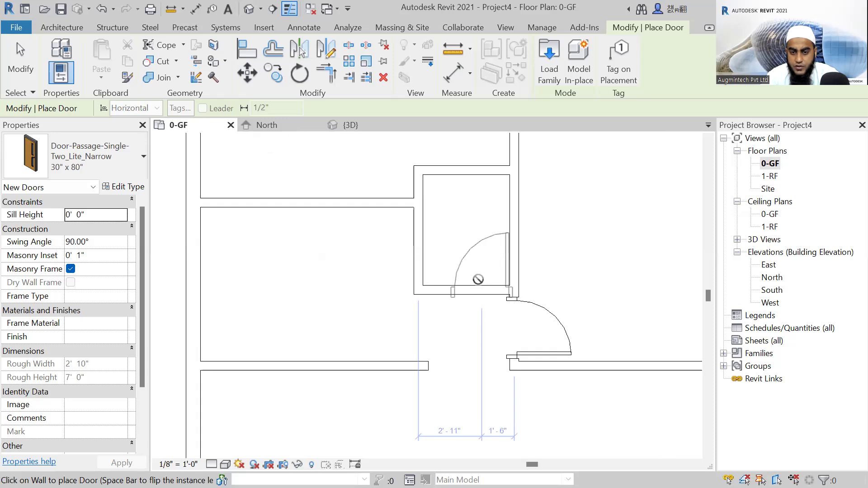
scroll(478, 279, "up", 1)
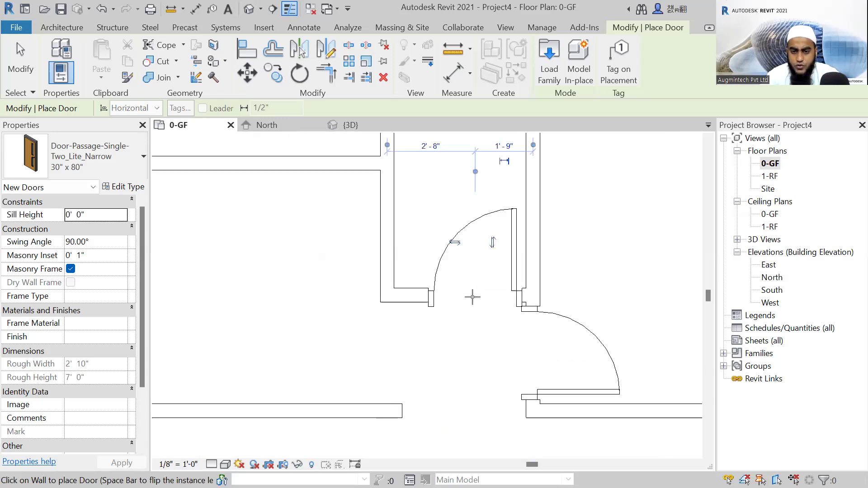
scroll(472, 288, "down", 2)
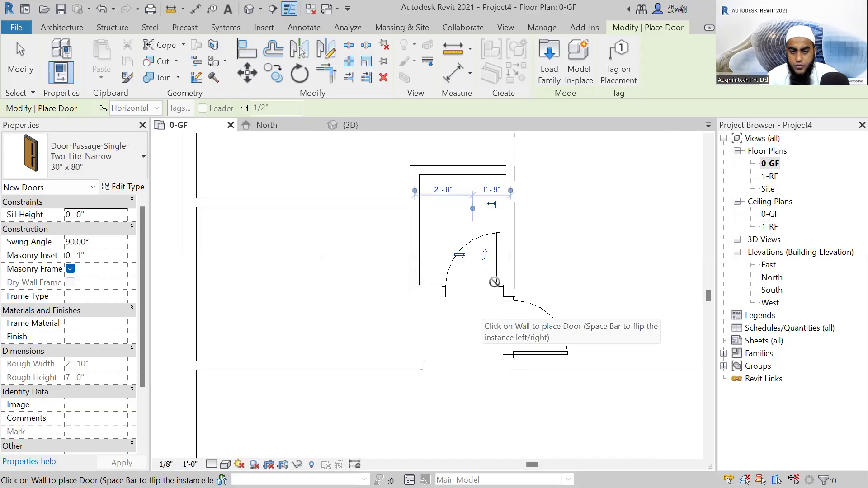
scroll(473, 291, "up", 2)
scroll(450, 293, "down", 1)
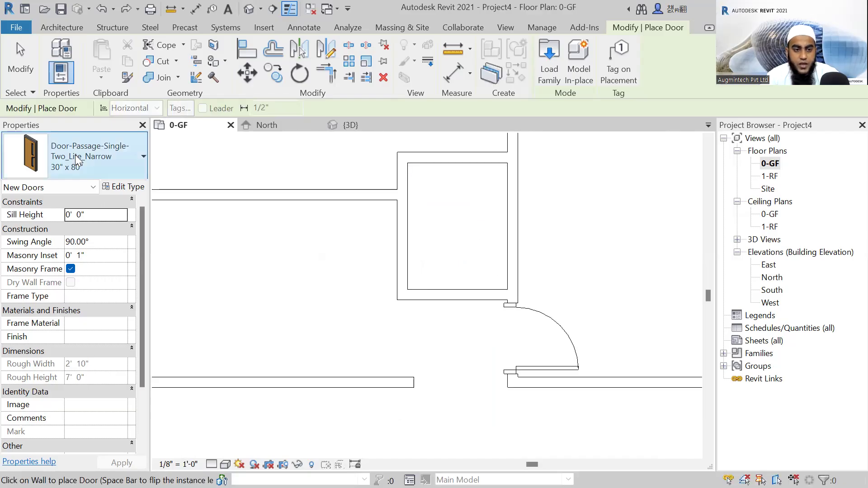
left_click(76, 160)
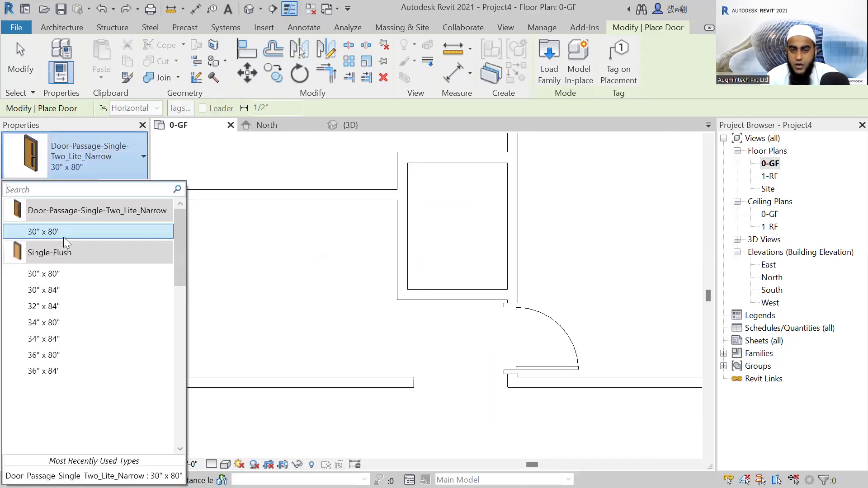
left_click(549, 72)
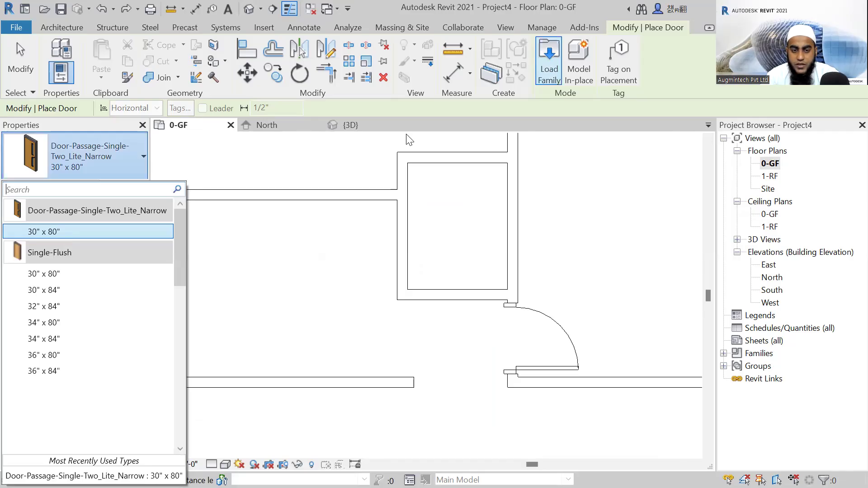
scroll(312, 201, "up", 1)
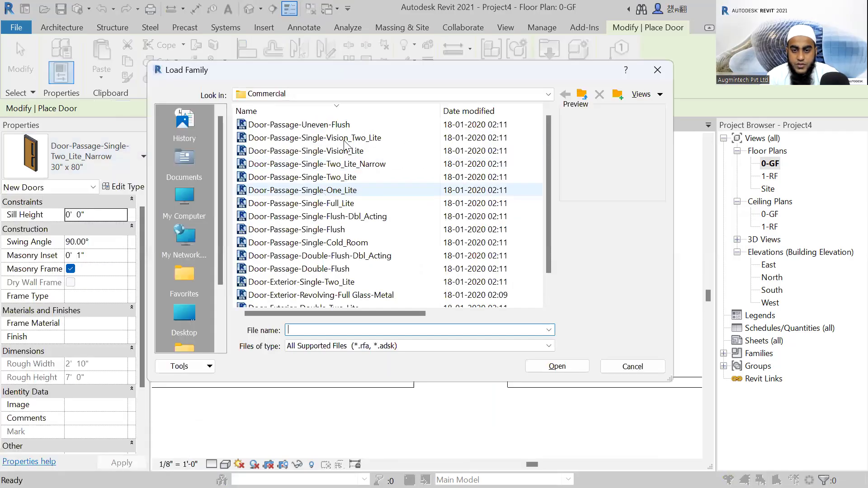
left_click(340, 165)
left_click(344, 138)
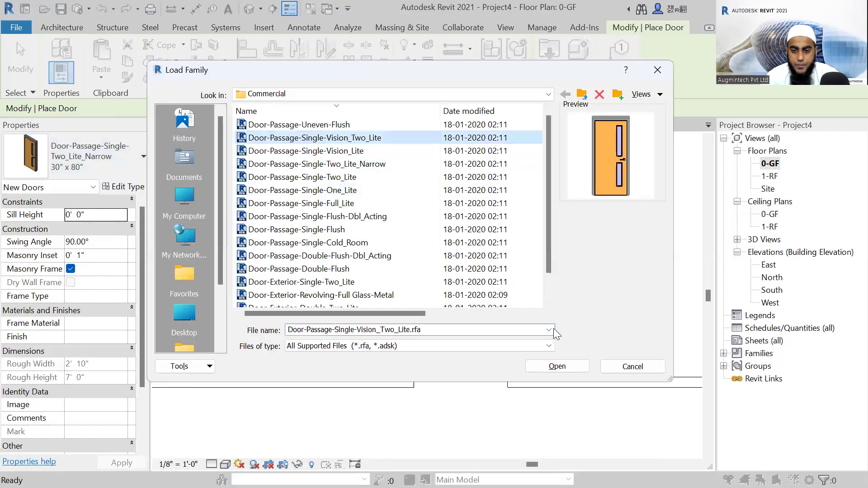
left_click(548, 366)
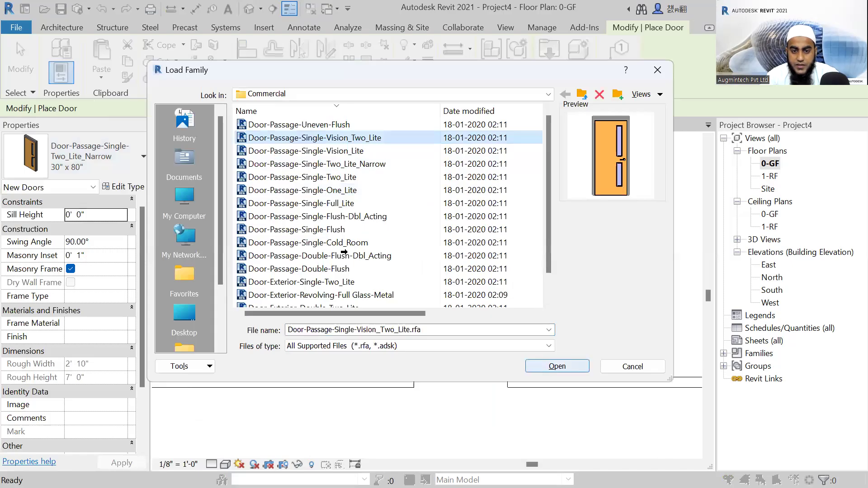
scroll(393, 285, "down", 3)
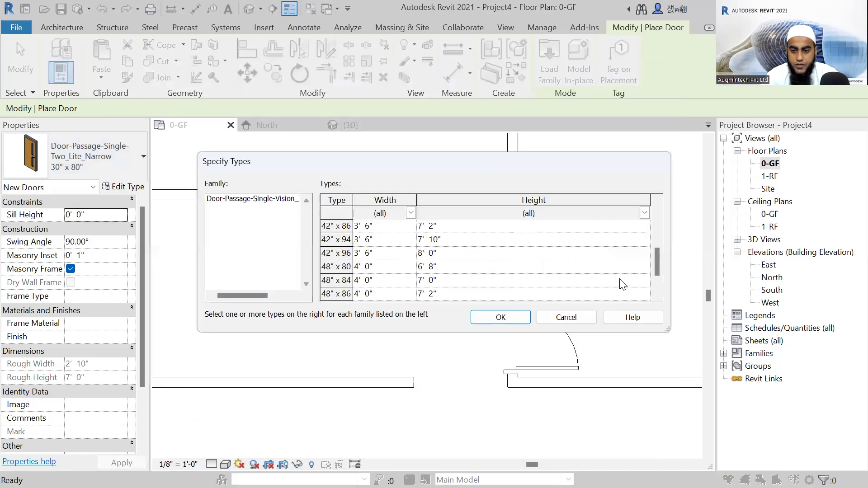
left_click(580, 318)
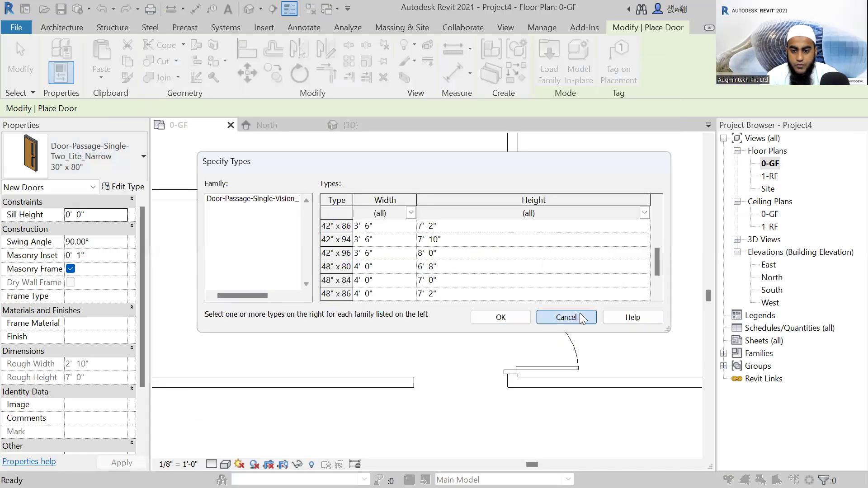
Duplicate the 30" x 80" Two_Lite_Narrow door type under the name "Door".
left_click(105, 159)
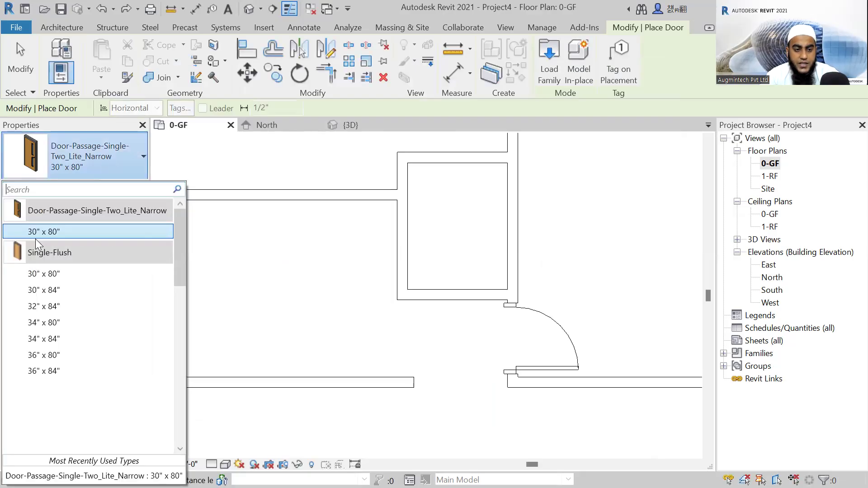
left_click(123, 184)
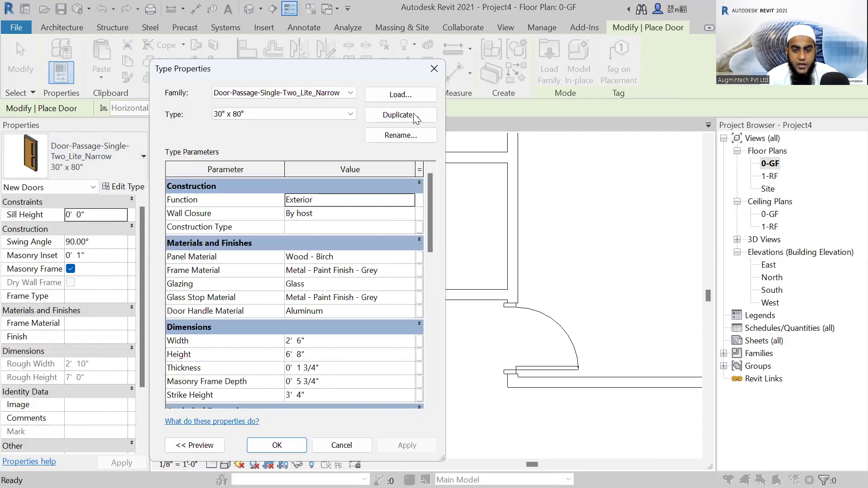
left_click(401, 115)
type("Doo")
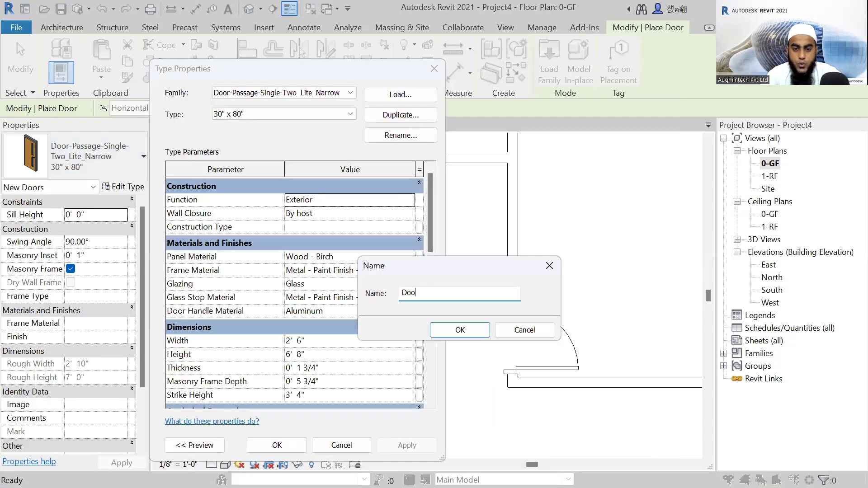
type("r")
left_click(474, 332)
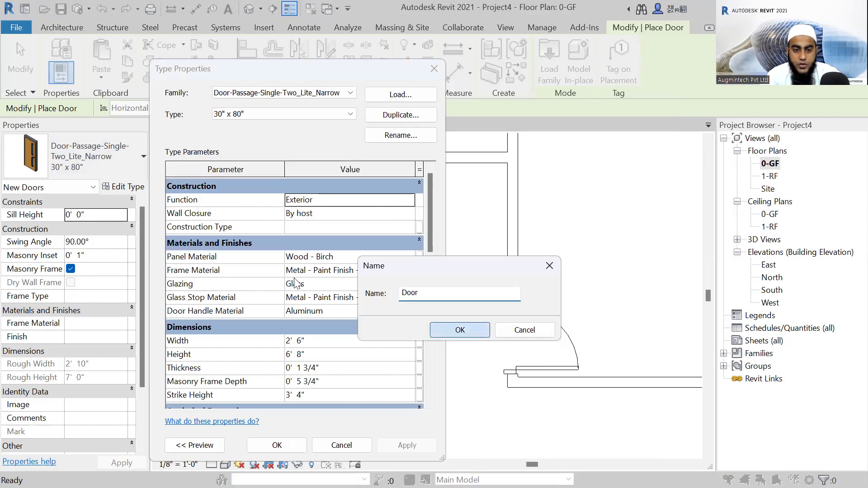
Set the new door type's width to 2'-0" and accept its type properties.
scroll(212, 303, "down", 2)
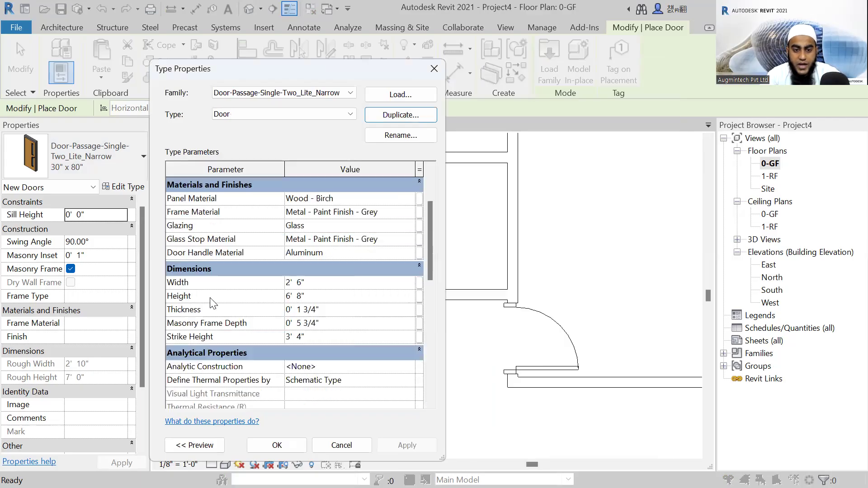
left_click(321, 285)
type("2")
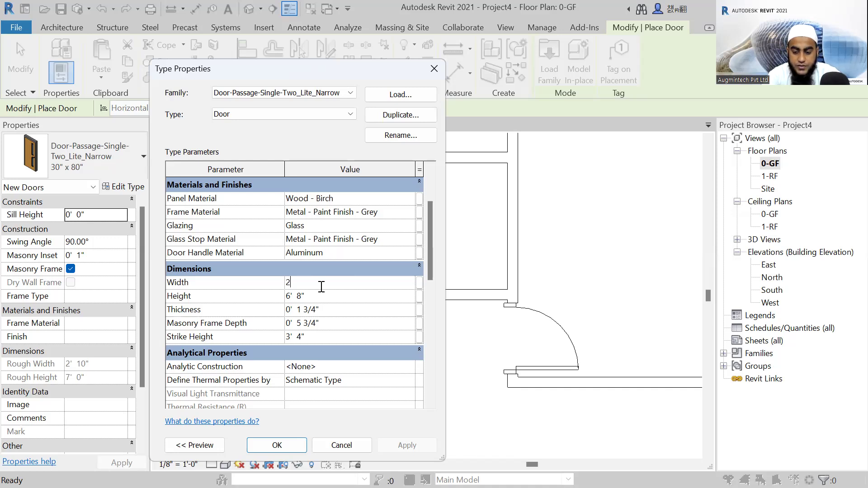
left_click(330, 297)
left_click(329, 297)
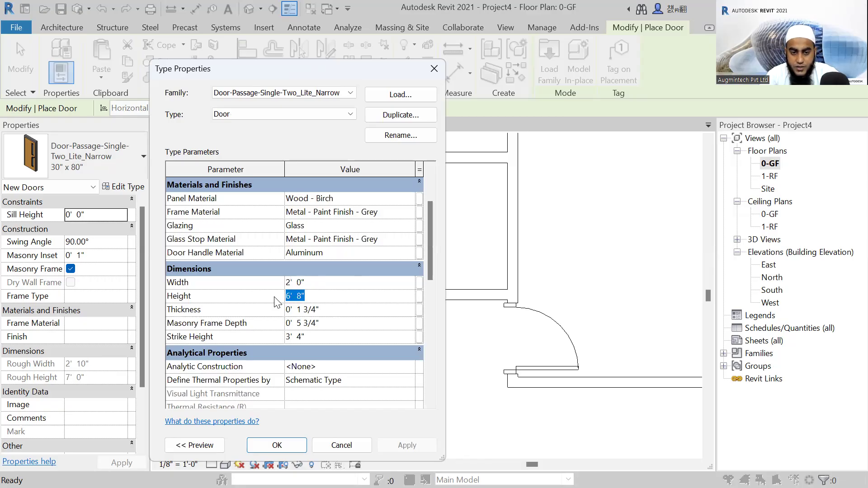
left_click(303, 445)
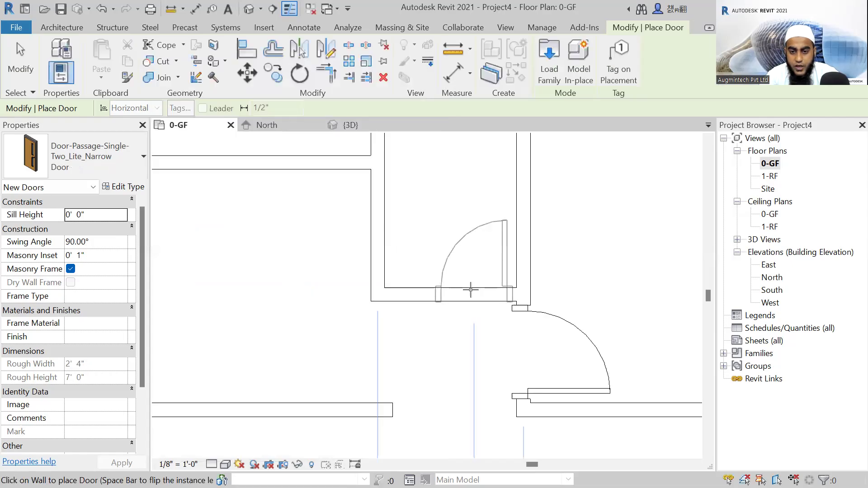
Place a door of the new type in the small central room's lower wall, near its right corner, swinging into that room.
scroll(470, 291, "down", 2)
left_click(497, 306)
key("Escape")
key("Escape")
scroll(498, 212, "down", 2)
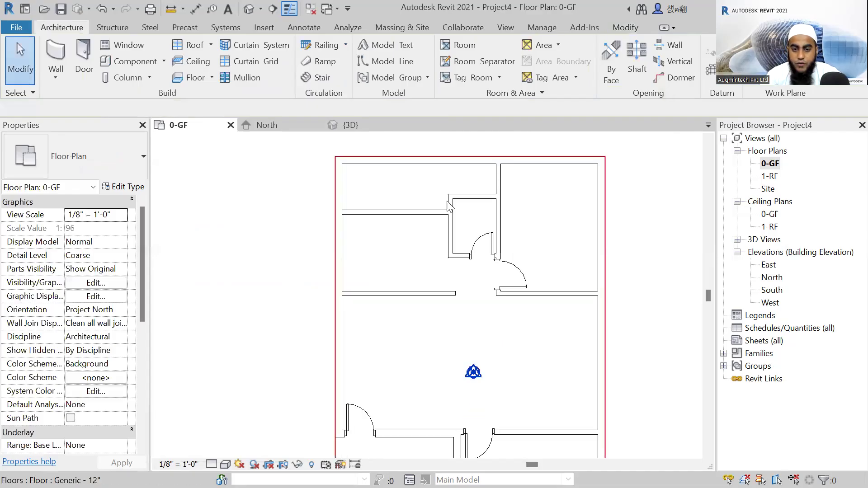
Place another "Door" type door between the two upper-left rooms, 1'-6" from the small central room's left wall, swinging into the upper room.
scroll(444, 204, "up", 1)
left_click(85, 58)
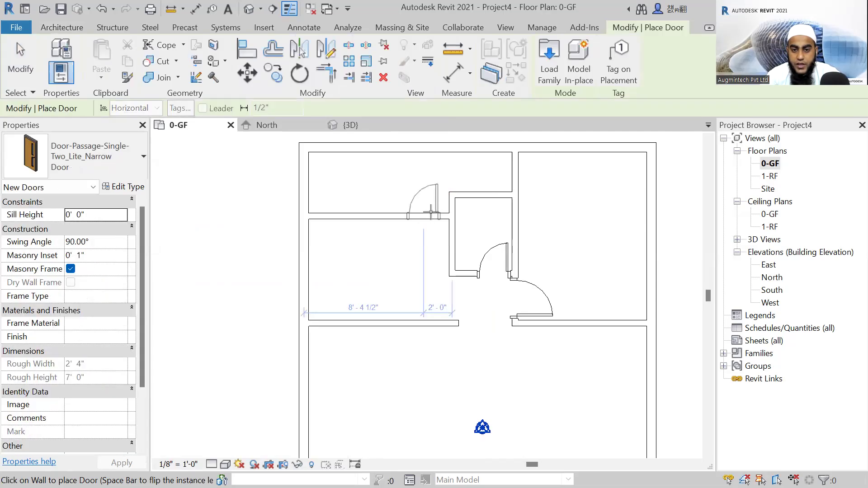
scroll(427, 211, "up", 1)
scroll(427, 211, "up", 1)
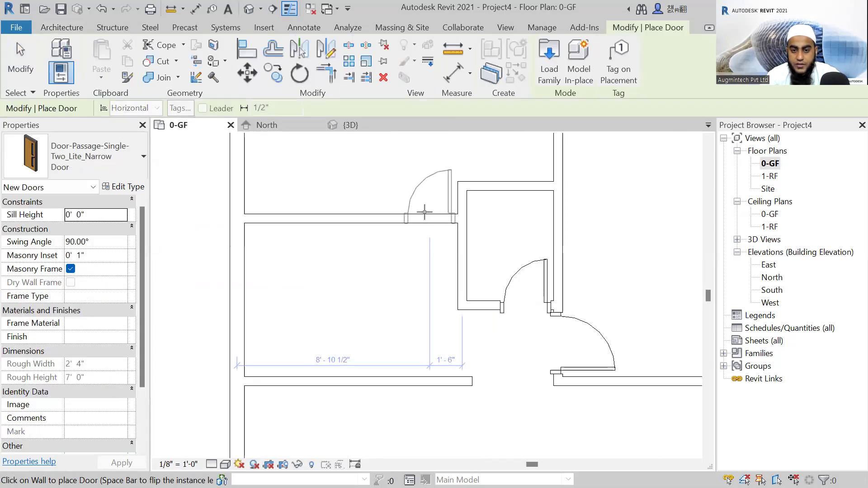
scroll(426, 212, "down", 3)
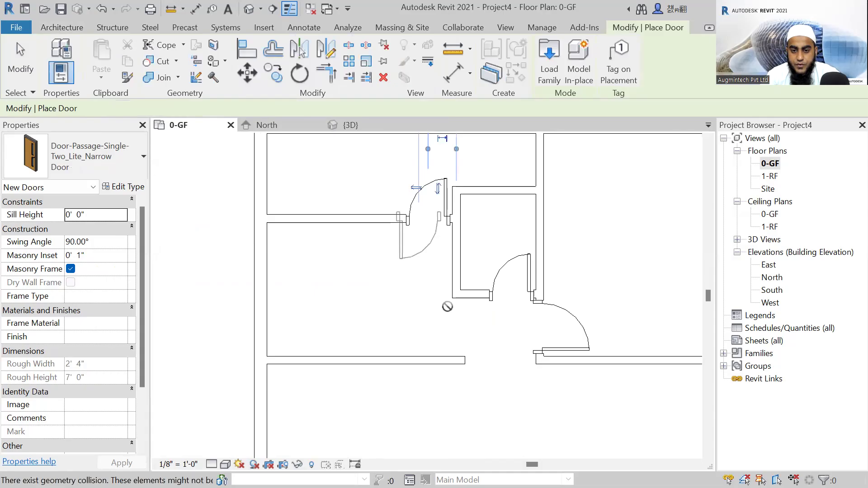
Examine the placed doors across the ground floor plan and from several angles in the 3D view.
scroll(412, 274, "down", 3)
scroll(419, 333, "up", 1)
middle_click_drag(419, 334, 364, 272)
middle_click_drag(474, 344, 563, 367)
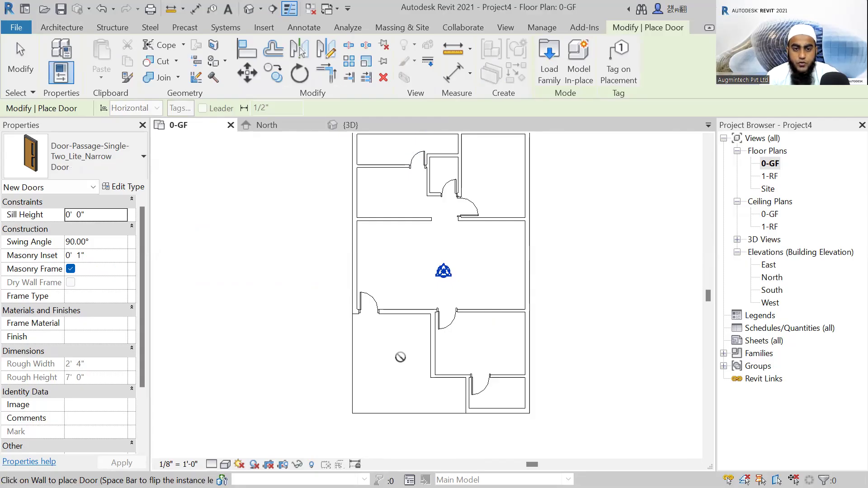
key("Escape")
left_click(355, 125)
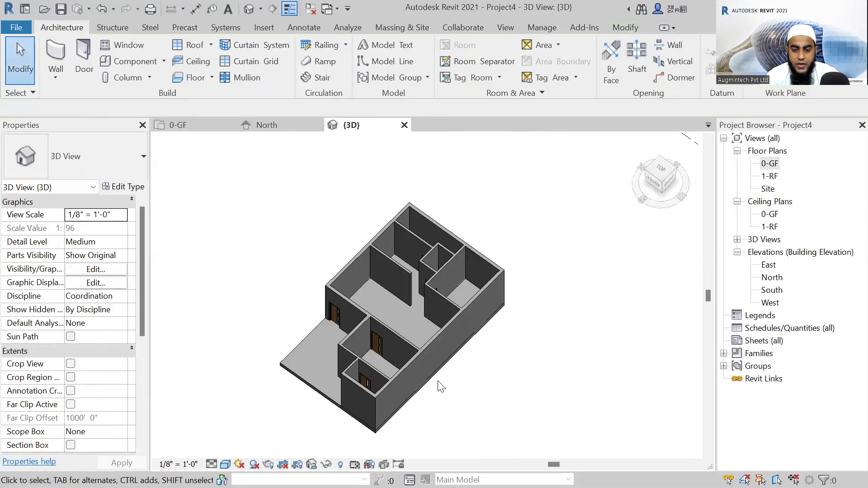
scroll(332, 349, "up", 6)
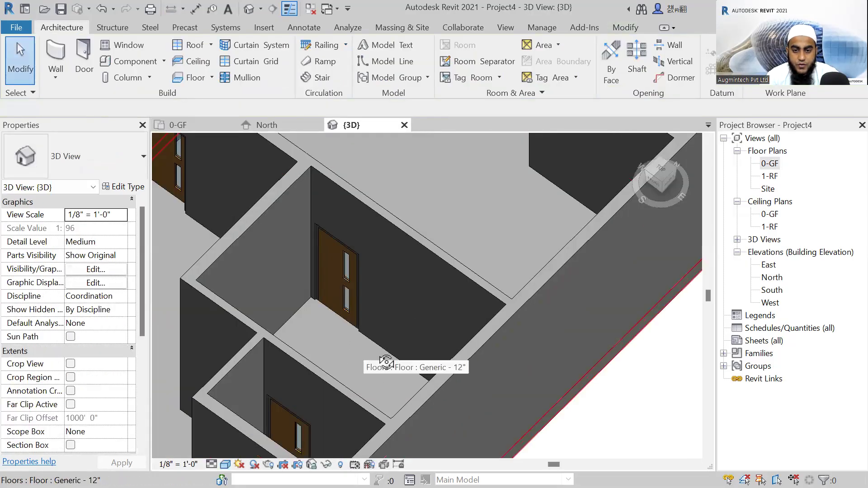
middle_click_drag(454, 331, 503, 337, "shift")
middle_click_drag(495, 263, 542, 247, "shift")
middle_click_drag(616, 271, 483, 269)
Return to the 0-GF floor plan view.
left_click(774, 163)
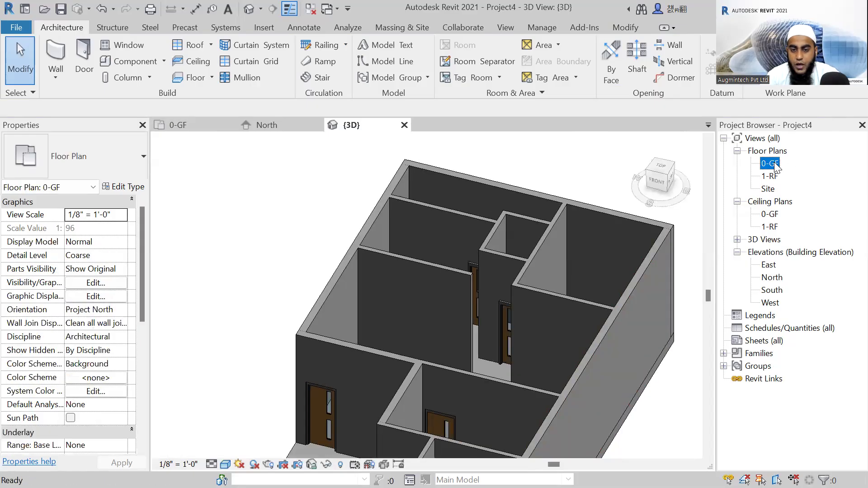
double_click(774, 163)
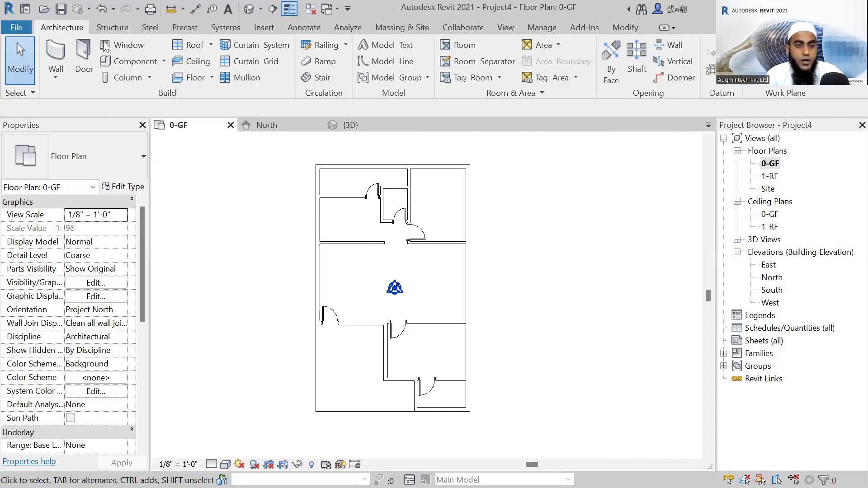
key("d")
key("r")
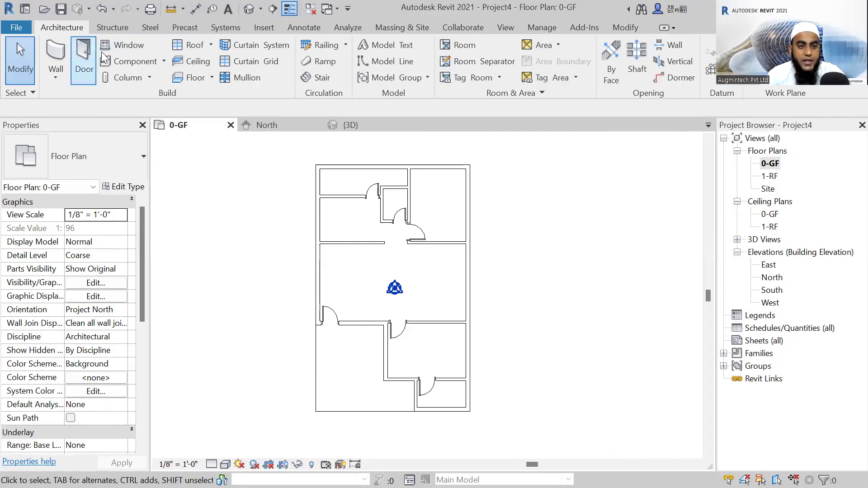
Start the Window tool and browse the window families and sizes already loaded in the project.
left_click(126, 46)
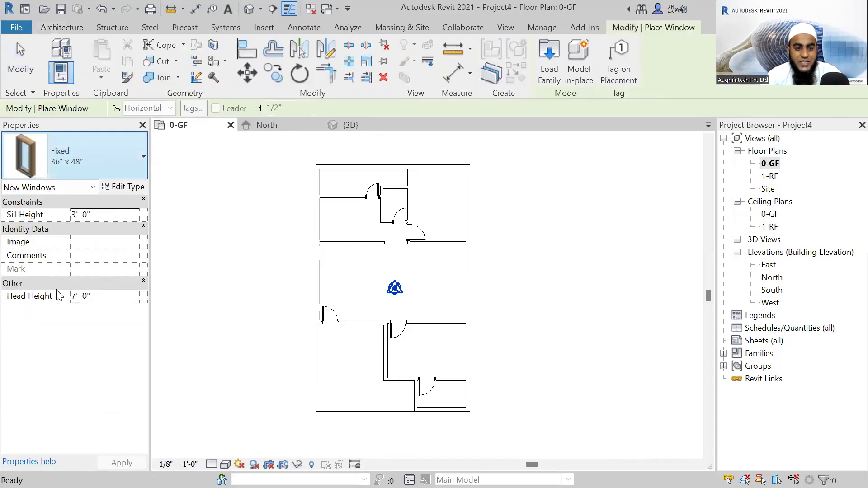
left_click(91, 156)
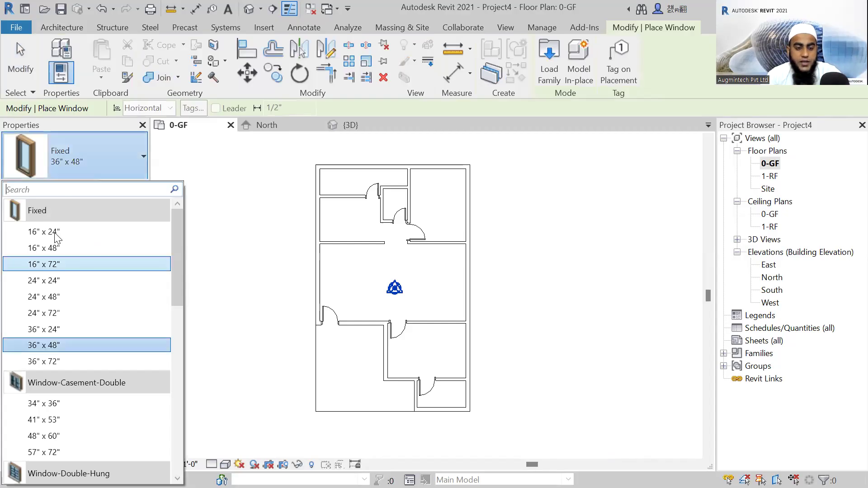
scroll(56, 238, "down", 3)
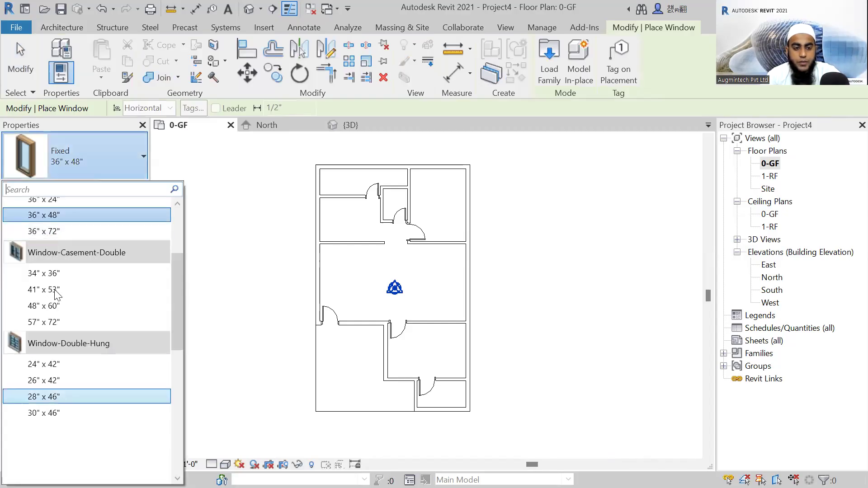
scroll(58, 243, "up", 4)
scroll(38, 265, "down", 3)
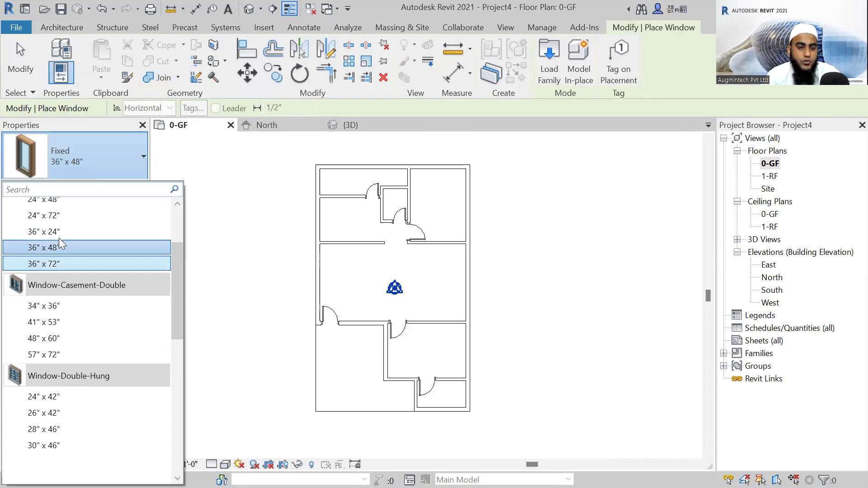
scroll(59, 239, "up", 2)
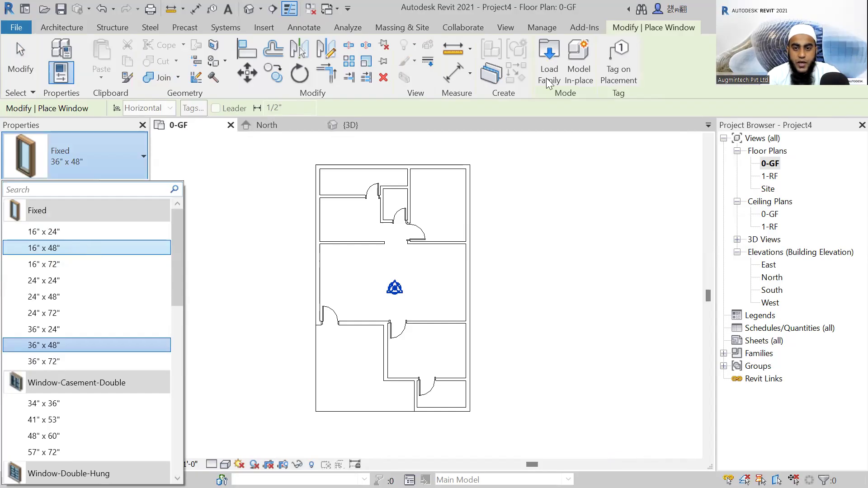
left_click(488, 158)
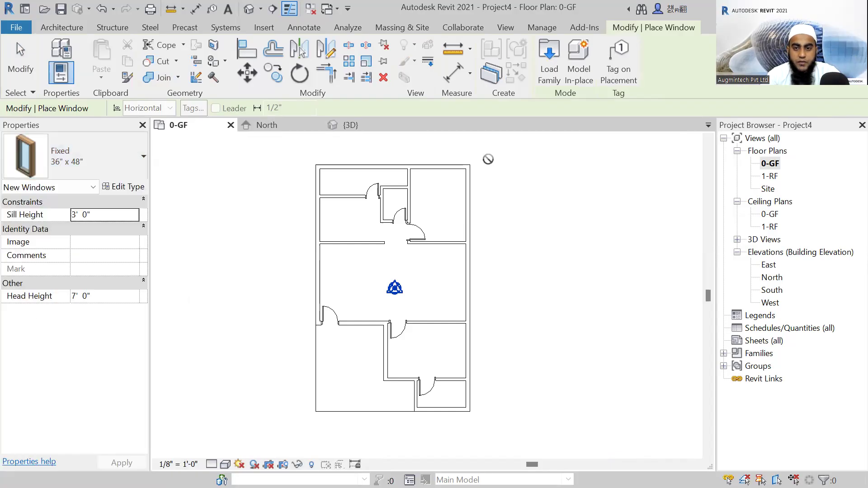
Start loading a family and open the Windows folder of the English-Imperial library.
left_click(549, 69)
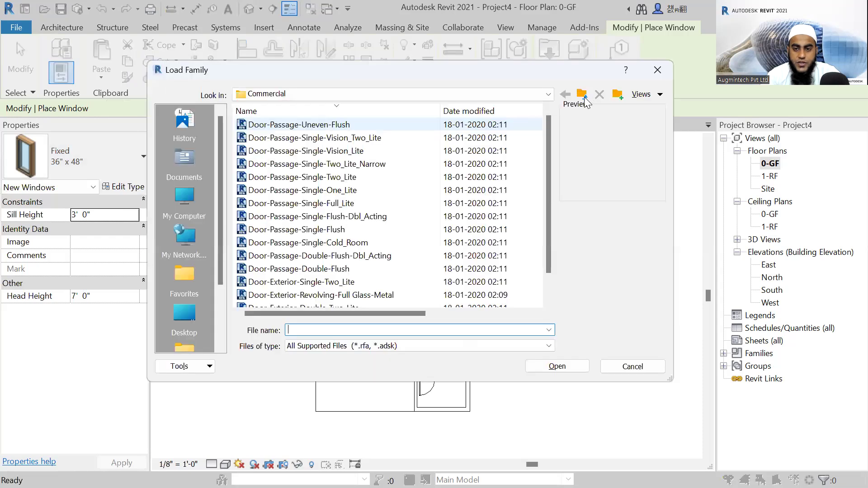
left_click(583, 96)
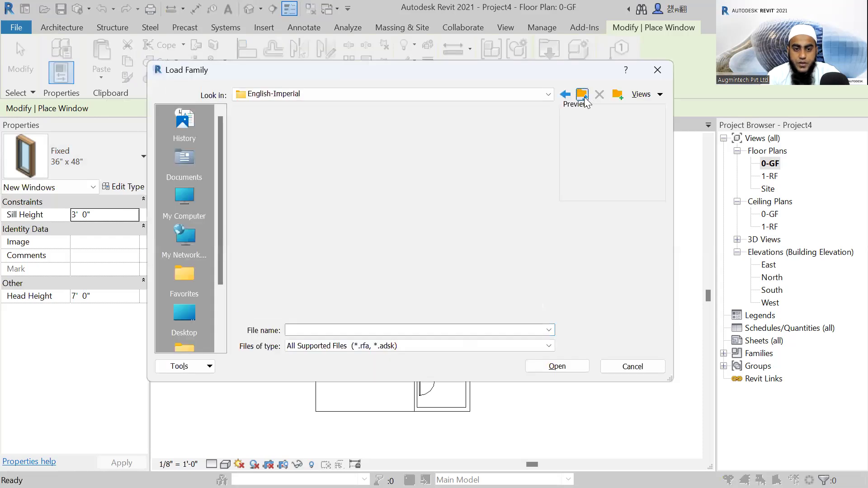
scroll(293, 179, "down", 1)
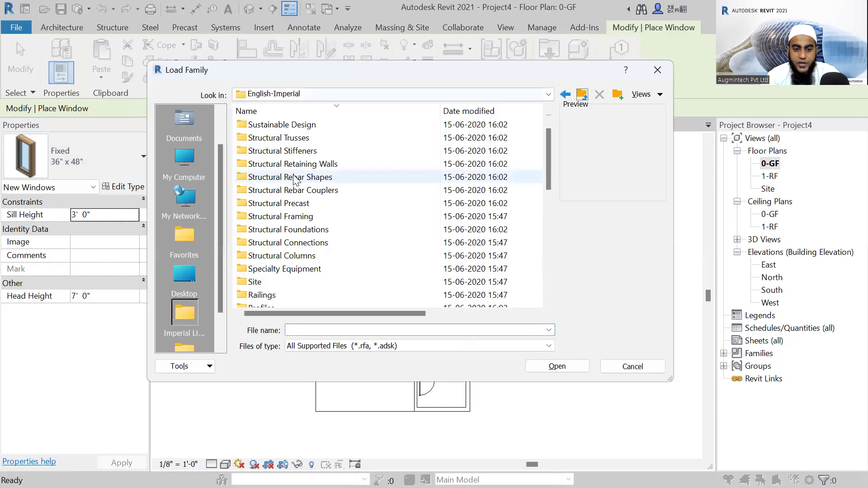
scroll(294, 179, "down", 9)
scroll(316, 264, "up", 6)
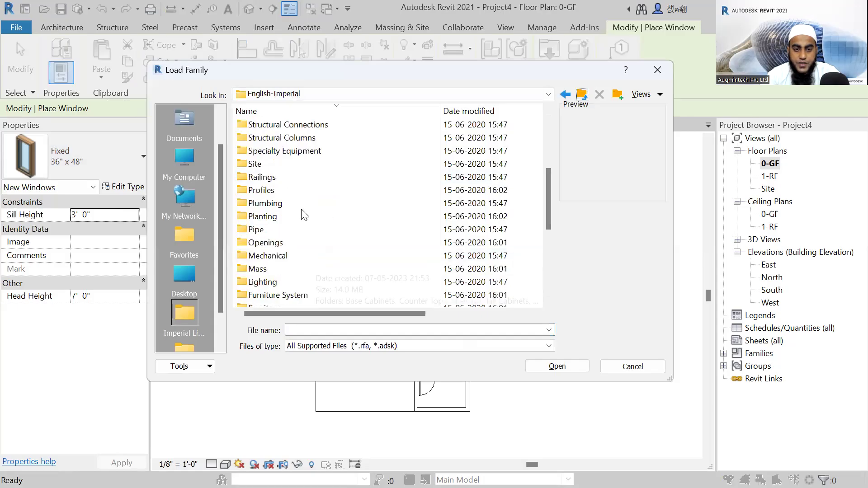
scroll(277, 136, "up", 4)
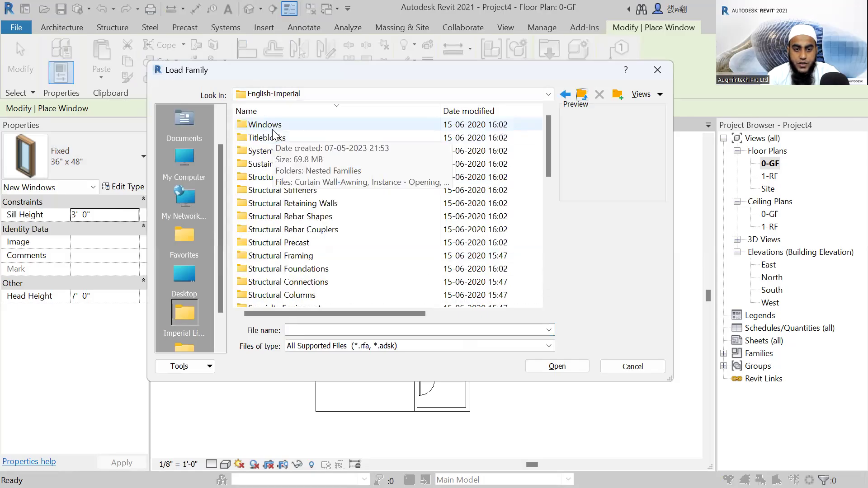
double_click(273, 128)
Compare the previews of several window families and load Window-Casement-Triple-Side-Transom.
left_click(276, 149)
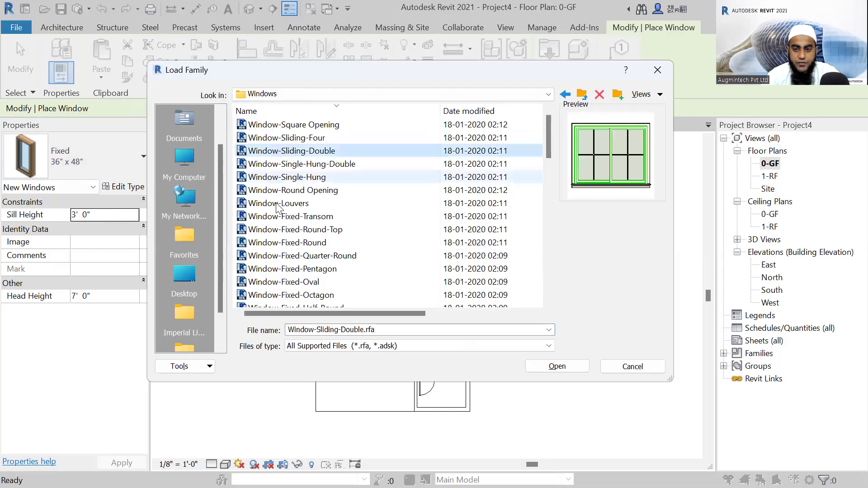
left_click(280, 230)
scroll(441, 220, "down", 1)
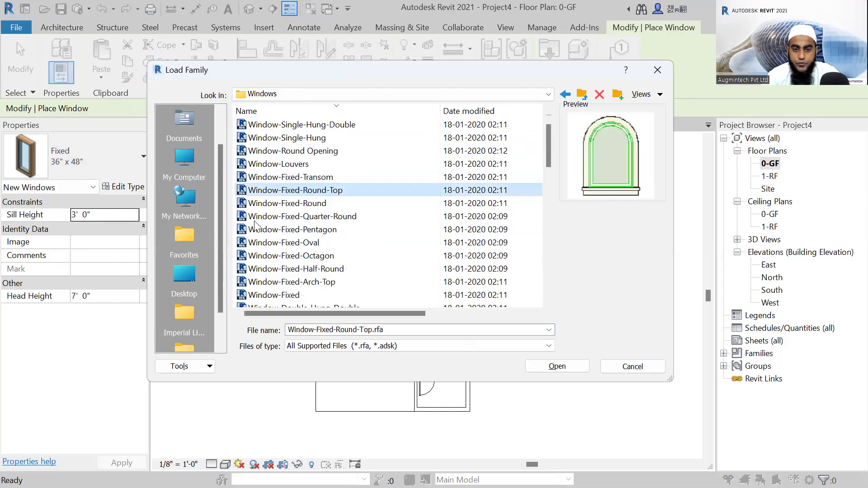
left_click(281, 230)
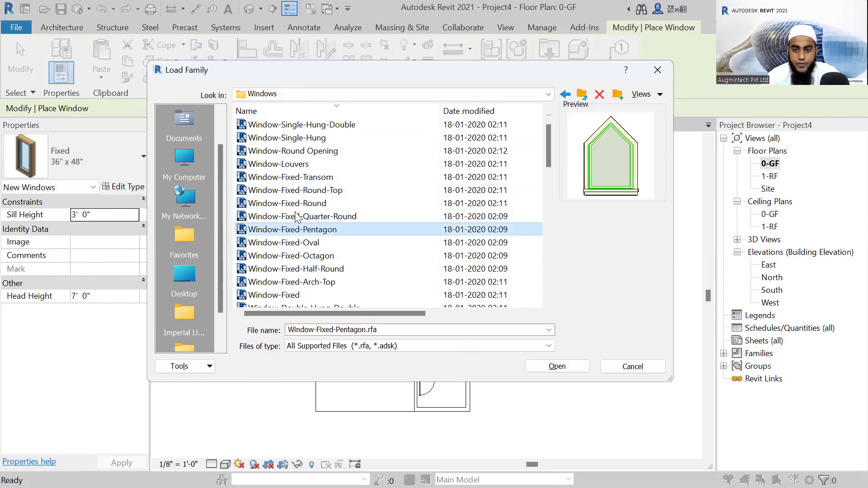
scroll(300, 244, "down", 3)
left_click(301, 243)
left_click(302, 256)
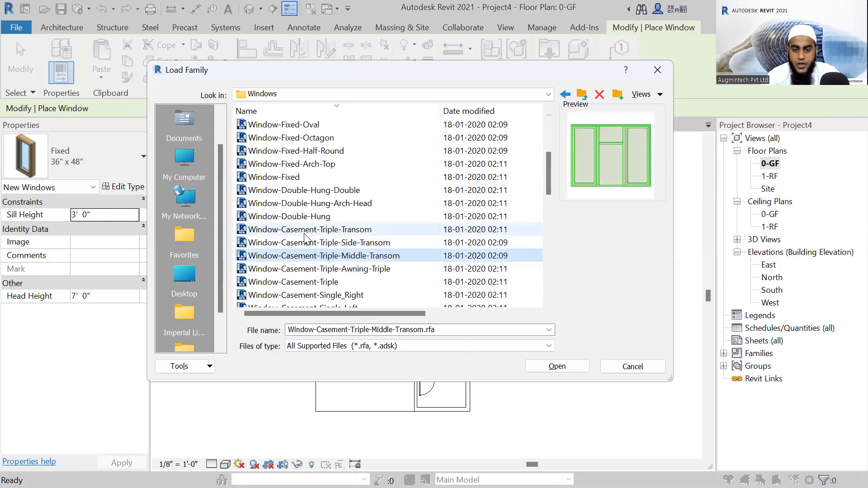
left_click(305, 230)
left_click(306, 243)
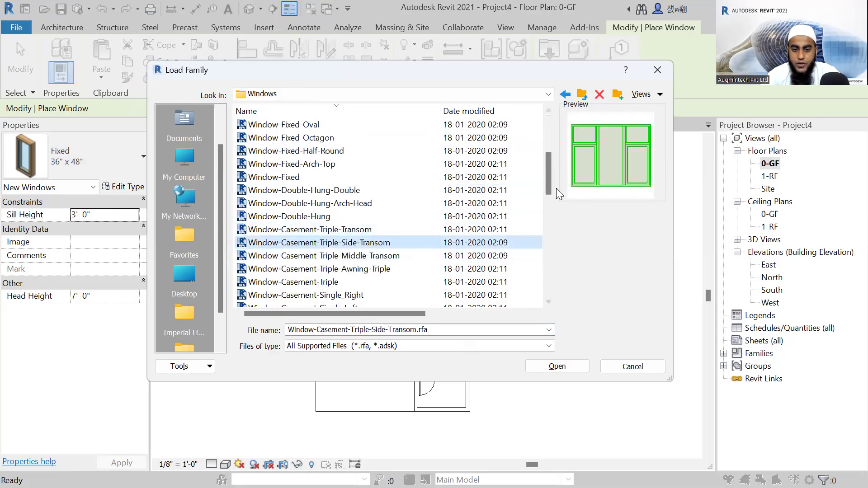
left_click(554, 366)
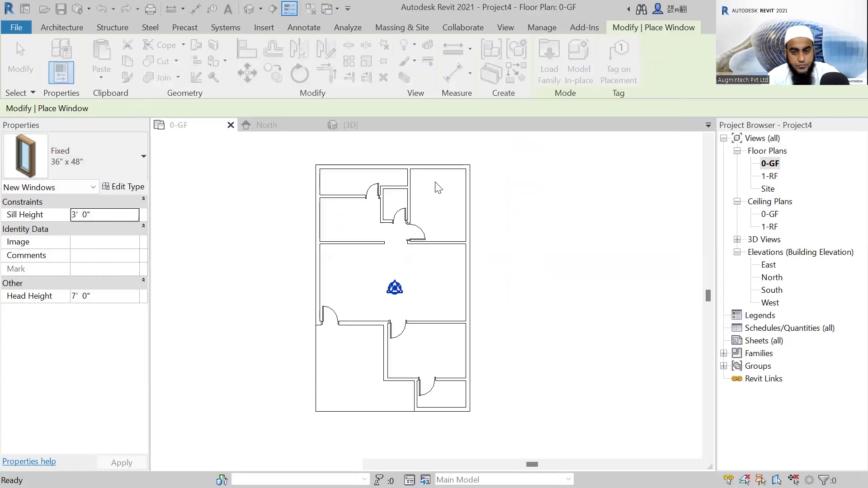
Place a 61" x 48" Window-Casement-Triple-Side-Transom window in the wall between the two upper-left rooms, centred 4'-5 1/4" from the outer left wall.
left_click(77, 170)
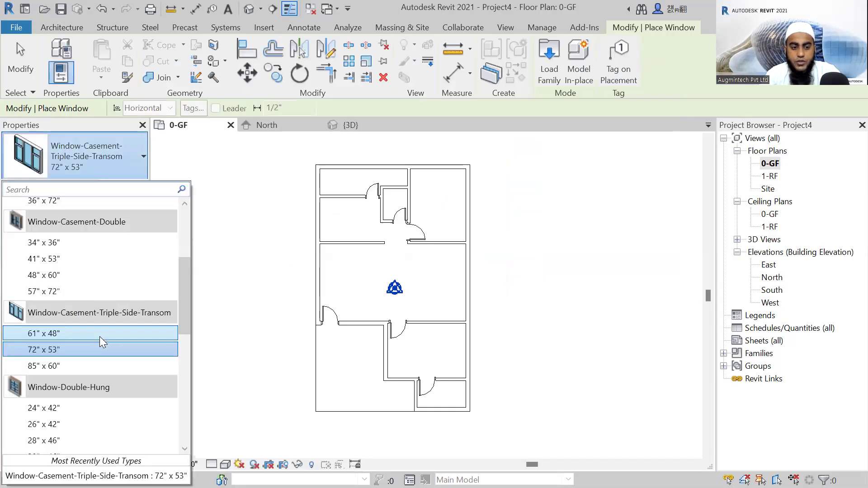
left_click(42, 333)
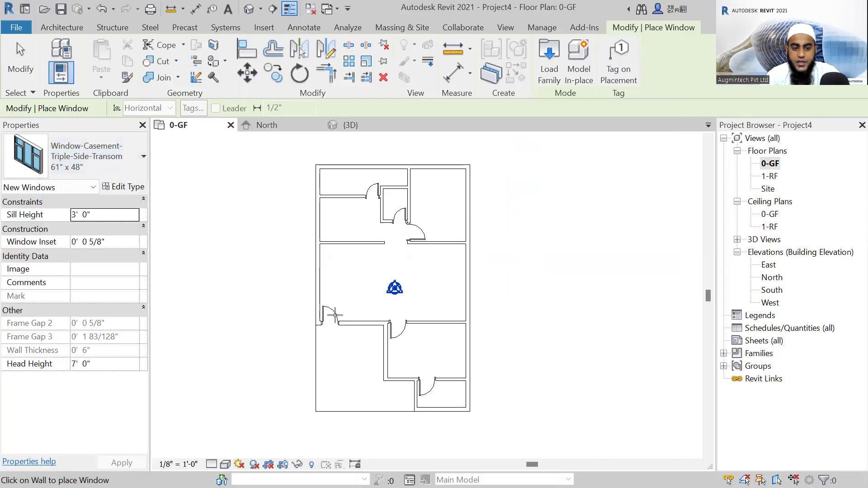
scroll(334, 290, "up", 1)
scroll(400, 243, "up", 1)
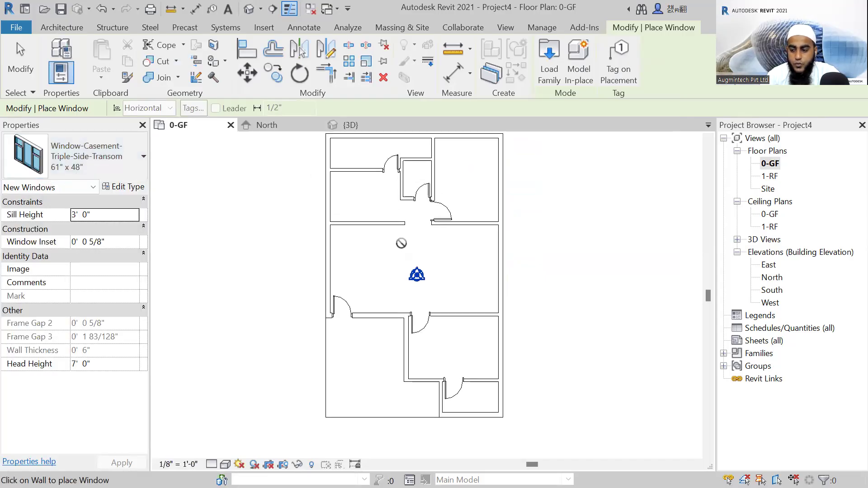
scroll(401, 243, "up", 1)
scroll(362, 224, "up", 1)
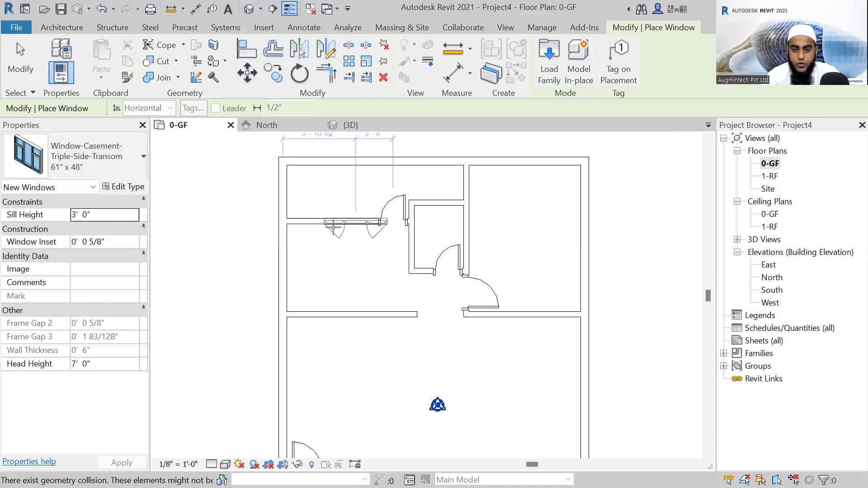
scroll(333, 228, "up", 1)
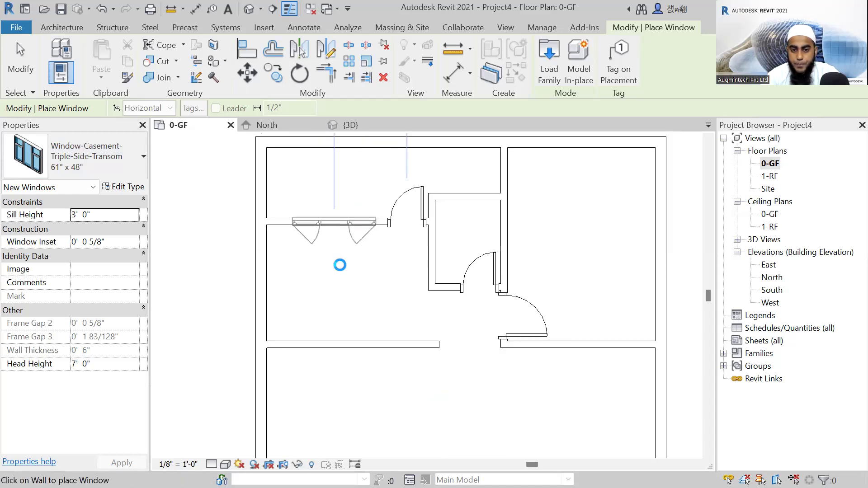
scroll(340, 265, "down", 1)
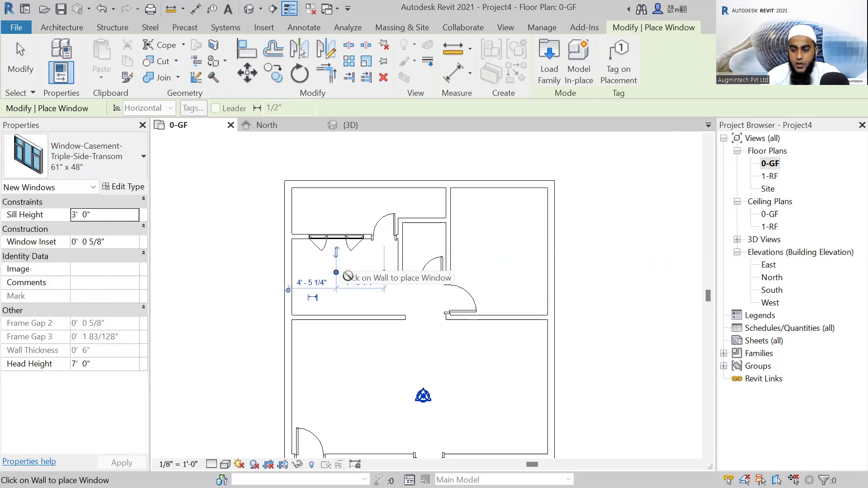
Place another 61" x 48" window in the upper-right room's lower wall, centred 4'-0" from the outer right wall.
middle_click_drag(357, 282, 336, 271)
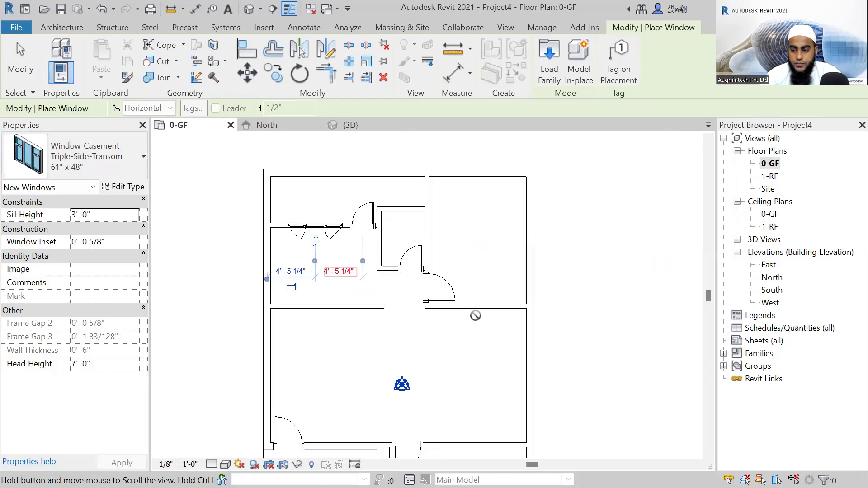
scroll(479, 289, "up", 2)
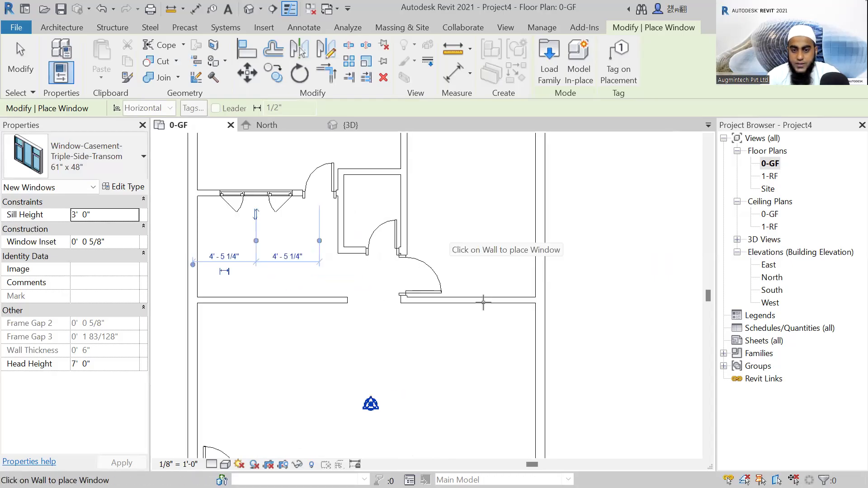
scroll(417, 176, "up", 1)
middle_click_drag(504, 361, 499, 314)
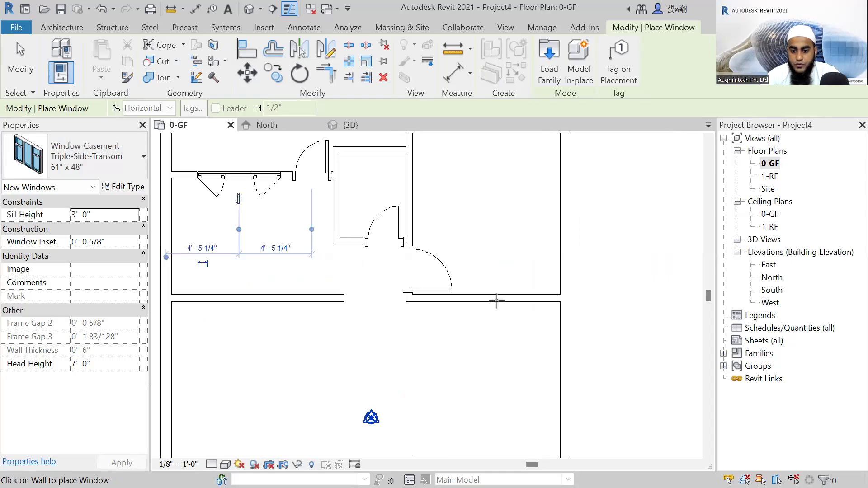
scroll(475, 302, "down", 2)
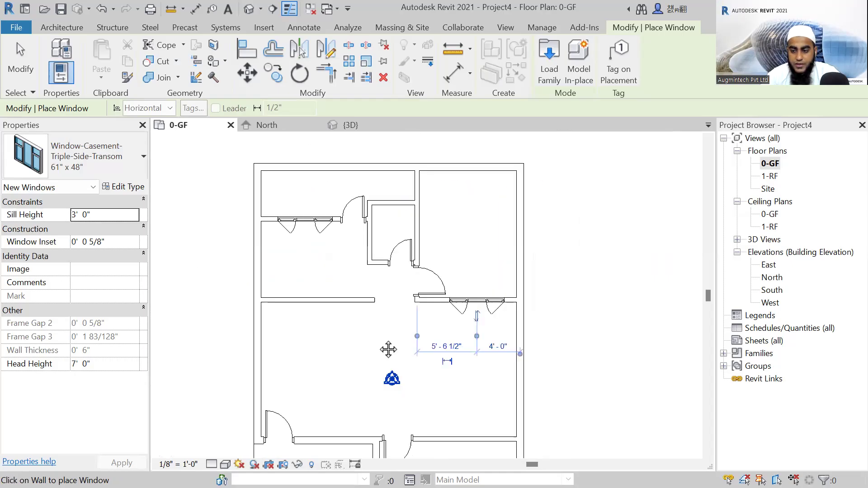
Place a 61" x 48" window in the large central hall's upper wall, left of the opening, centred 4'-0" from the outer left wall.
middle_click_drag(388, 348, 462, 337)
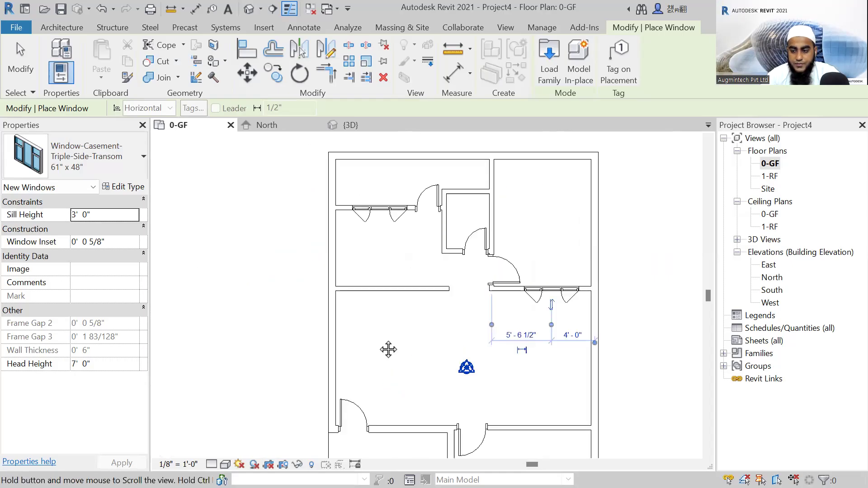
scroll(376, 289, "up", 2)
left_click(377, 287)
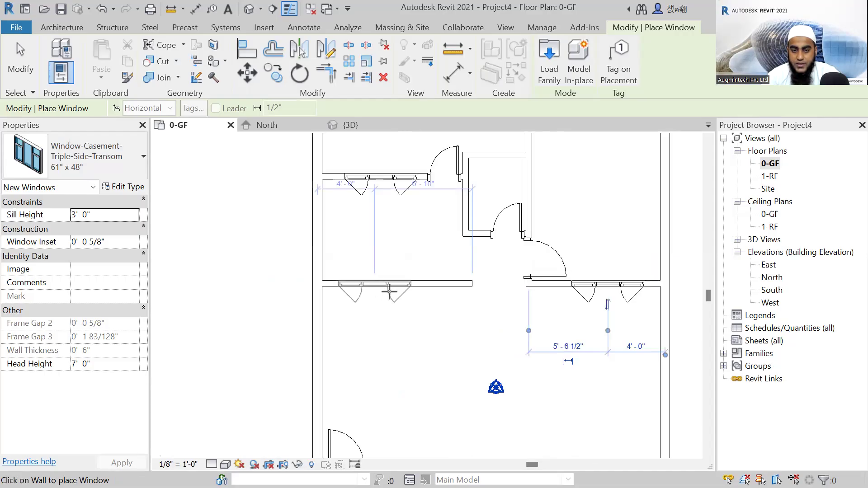
Place a 61" x 48" window in the wall between the central hall and the lower-right room, centred 4'-6" from the outer right wall.
scroll(411, 315, "down", 2)
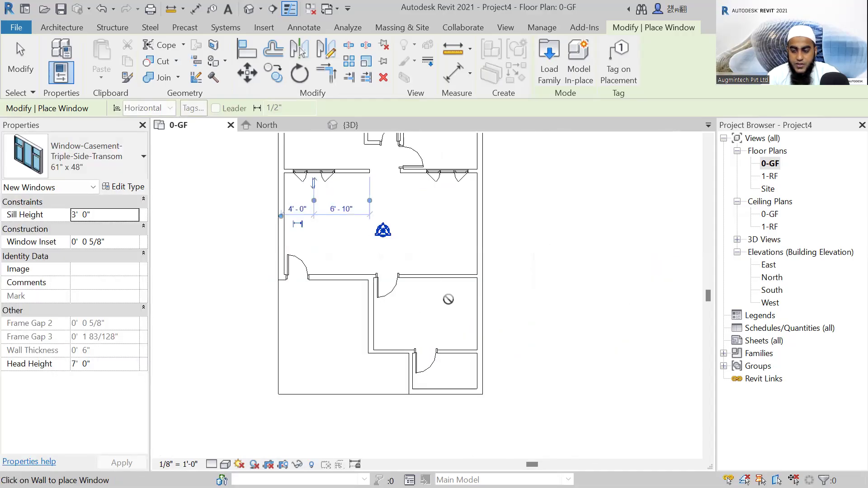
scroll(463, 277, "up", 2)
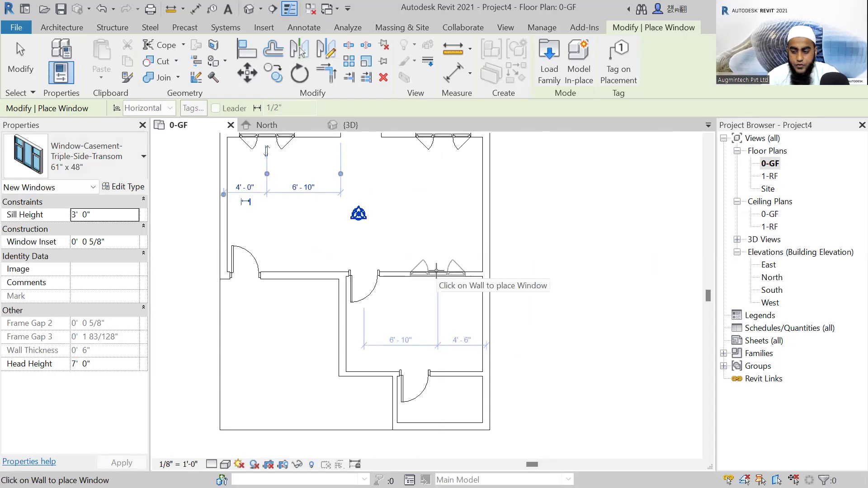
left_click(436, 271)
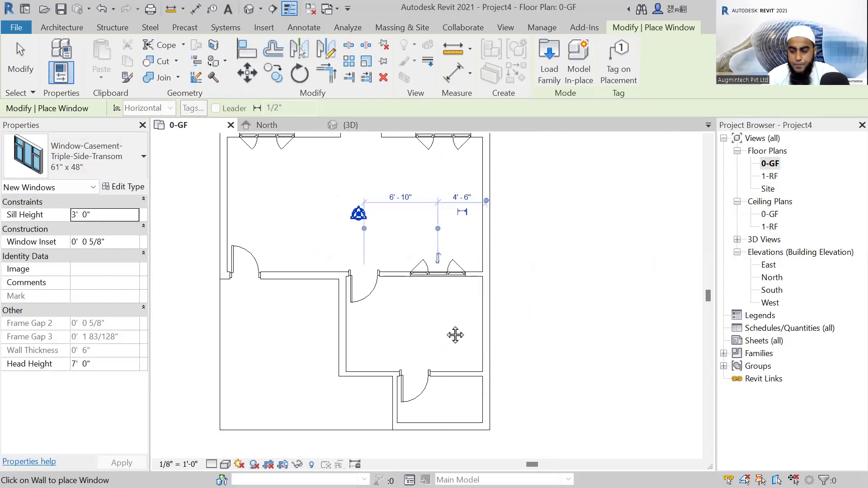
Place a 61" x 48" window in the central hall's lower wall beside the entrance door, centred 4'-0" from the lower-right room's side wall.
middle_click_drag(456, 335, 433, 272)
scroll(391, 358, "up", 2)
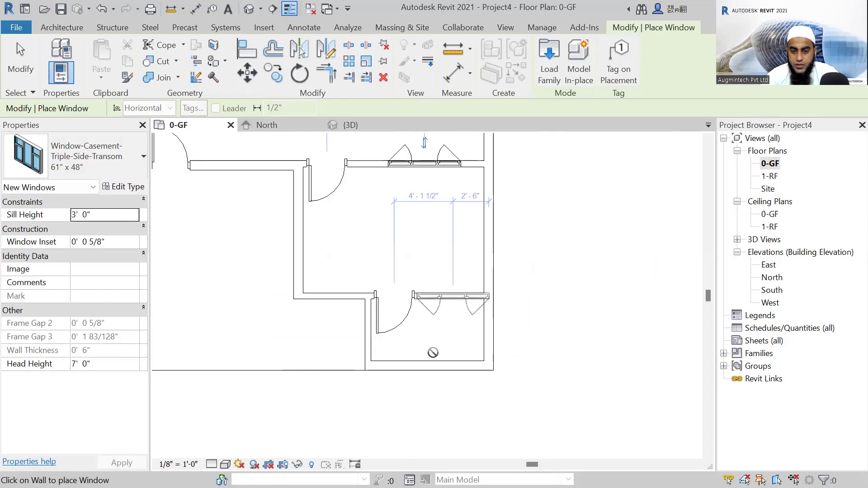
scroll(493, 338, "down", 1)
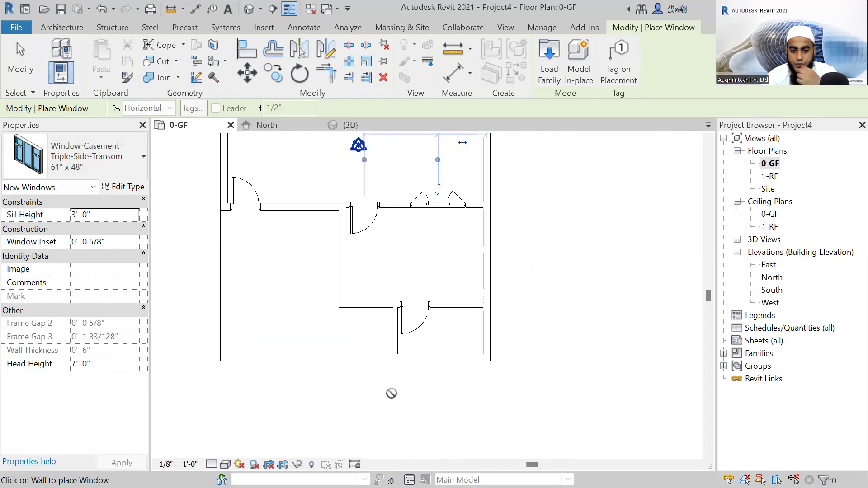
scroll(389, 402, "down", 2)
middle_click_drag(394, 411, 469, 392)
scroll(389, 273, "up", 2)
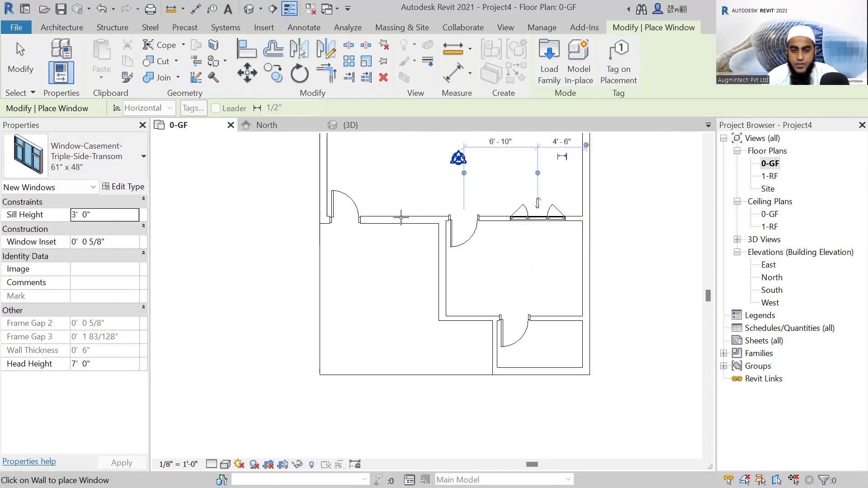
left_click(400, 225)
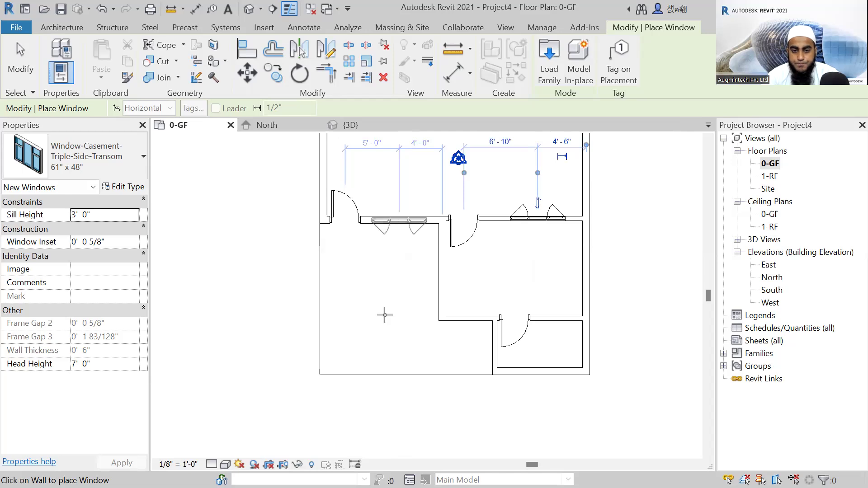
Inspect the placed windows throughout the house in the 3D view and return to the 0-GF floor plan.
scroll(374, 307, "down", 5)
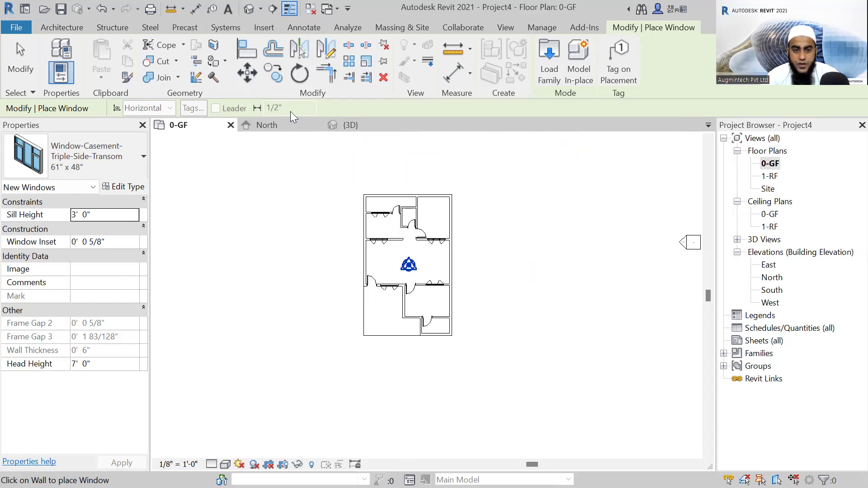
left_click(349, 124)
middle_click_drag(553, 306, 526, 360, "shift")
middle_click_drag(624, 383, 536, 335, "shift")
double_click(775, 166)
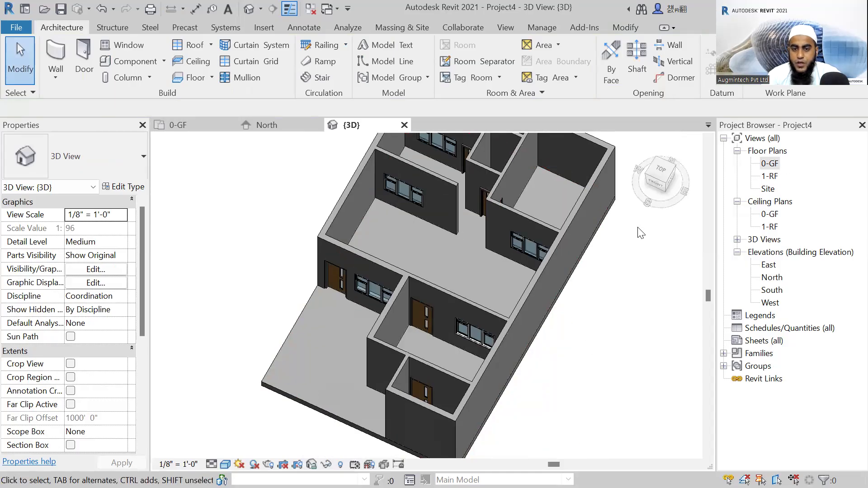
scroll(440, 257, "up", 2)
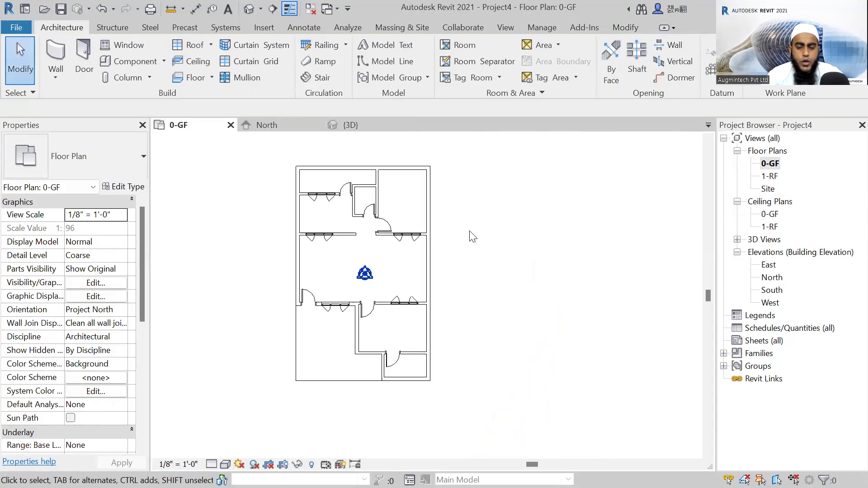
scroll(361, 217, "up", 1)
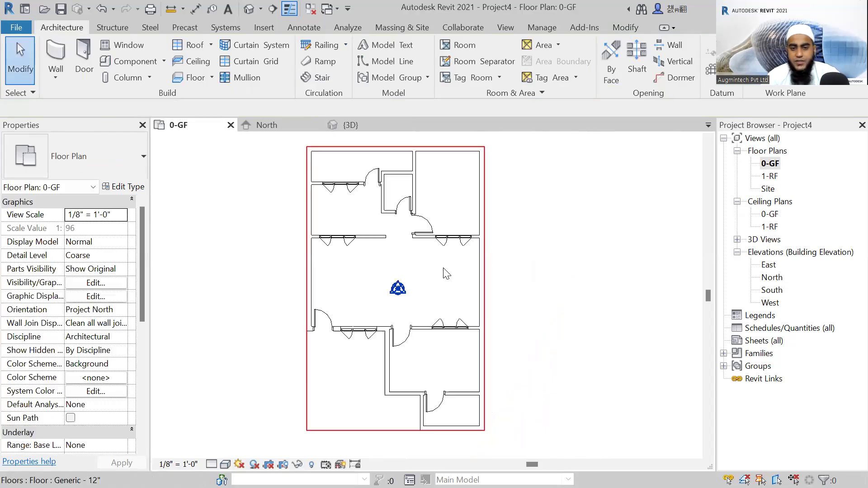
middle_click_drag(354, 154, 382, 173)
scroll(371, 251, "up", 1)
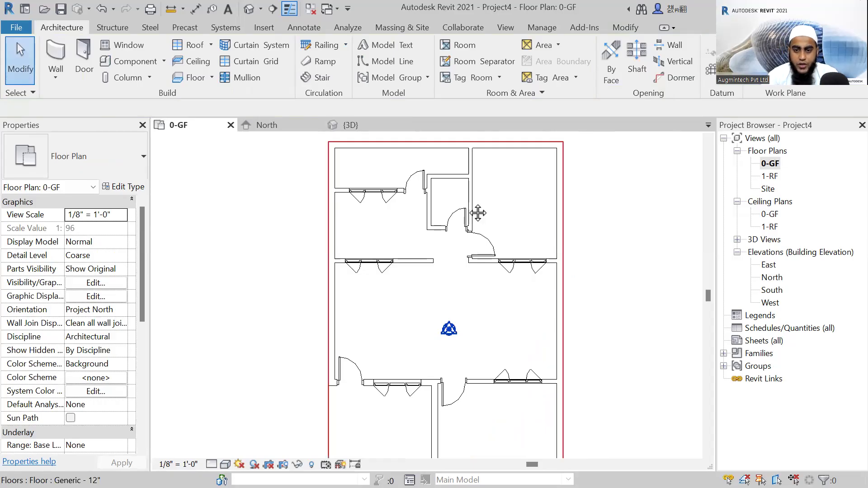
middle_click_drag(477, 209, 469, 237)
scroll(461, 216, "up", 1)
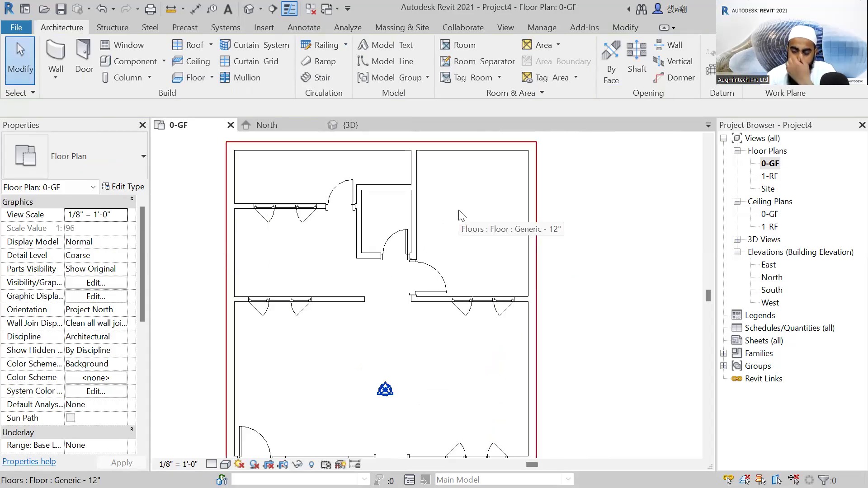
scroll(481, 195, "down", 1)
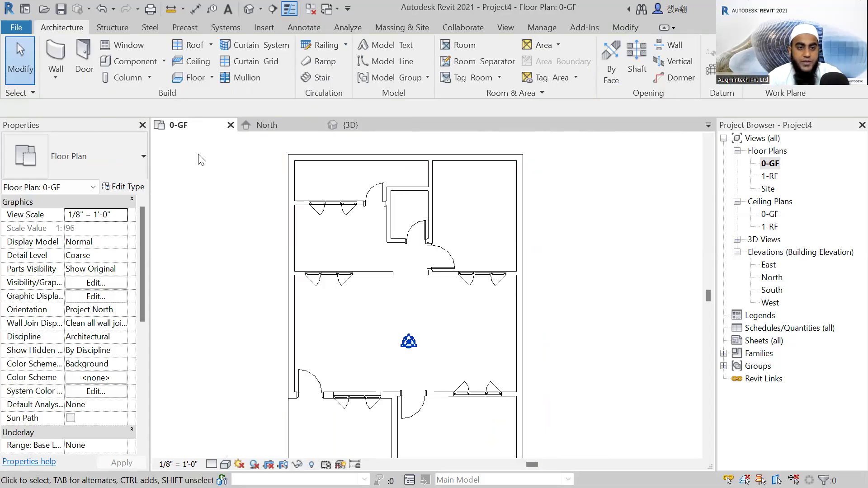
Start placing a component and browse the English-Imperial family library to the Beds folder under Furniture.
left_click(135, 62)
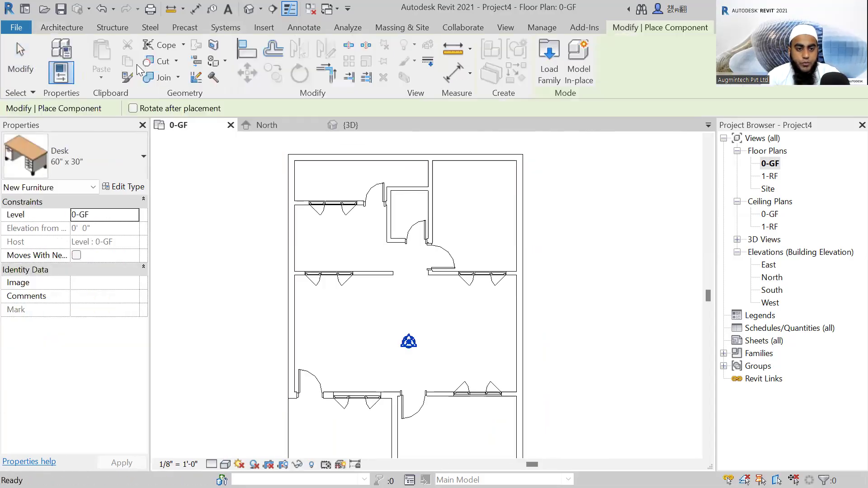
left_click(92, 158)
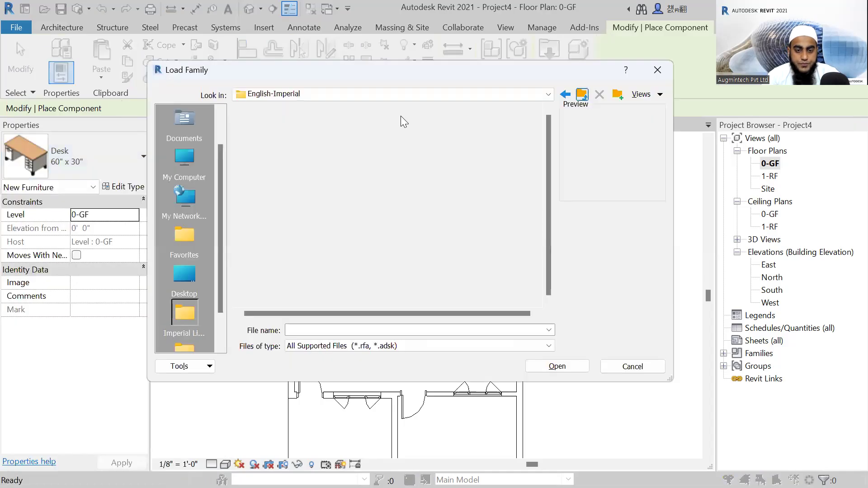
scroll(313, 168, "down", 3)
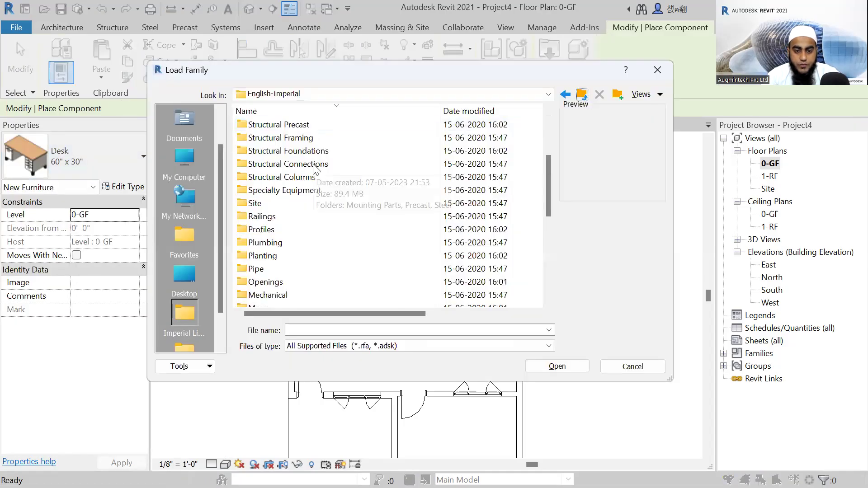
scroll(315, 170, "down", 1)
scroll(289, 258, "down", 1)
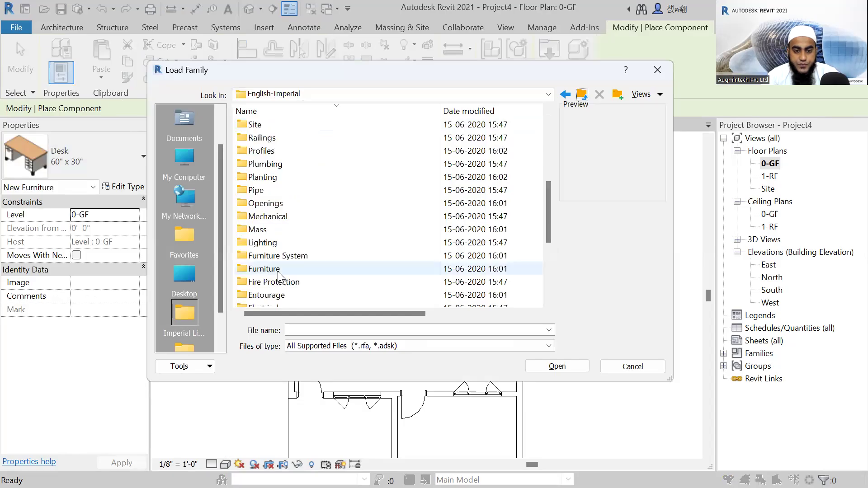
double_click(266, 269)
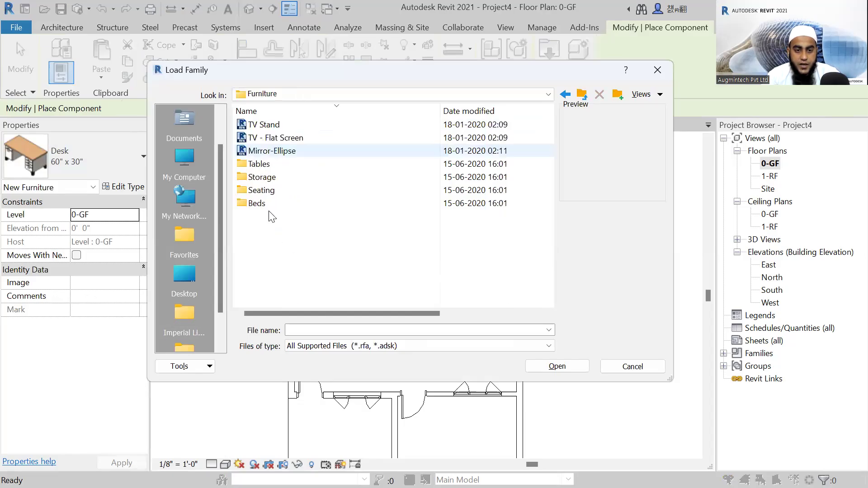
double_click(267, 203)
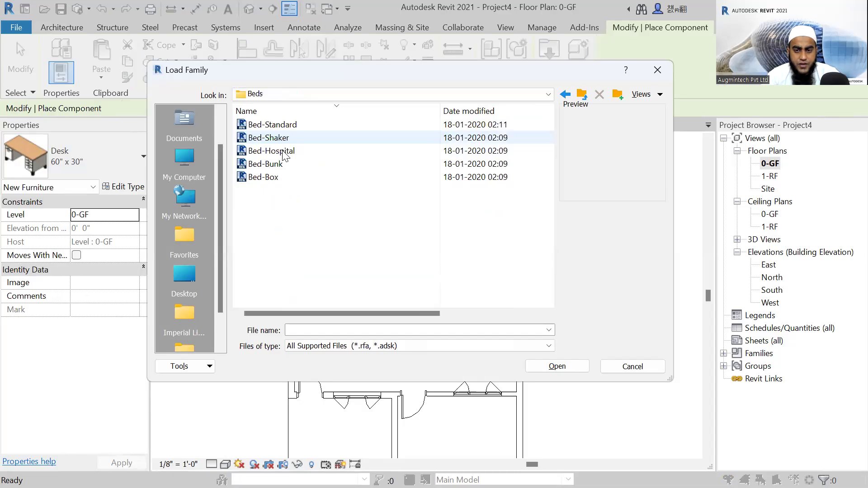
Compare the available bed families and load Bed-Box.rfa into the project.
left_click(286, 154)
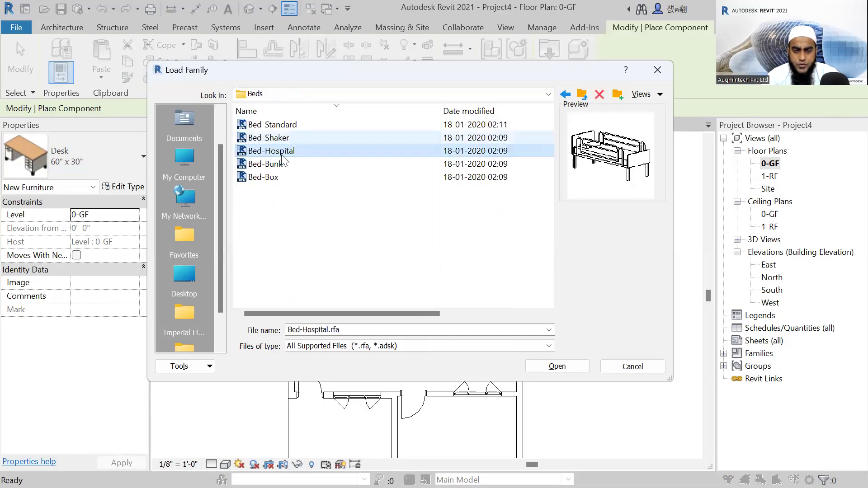
left_click(286, 128)
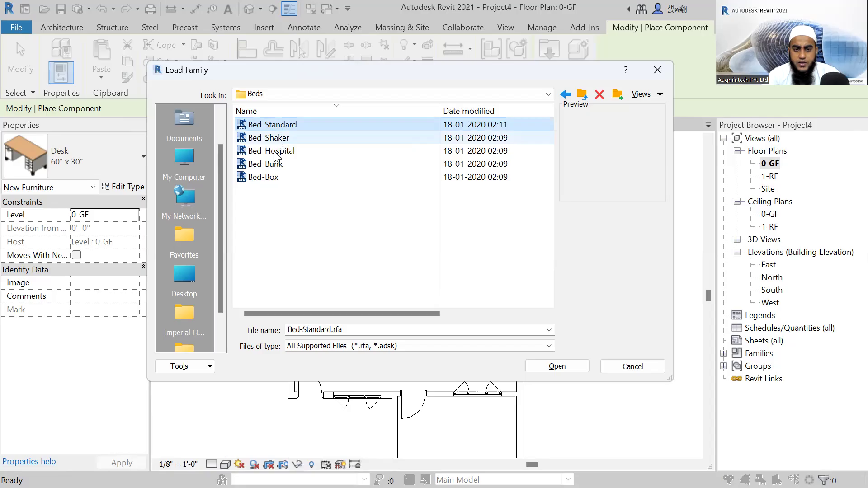
left_click(266, 178)
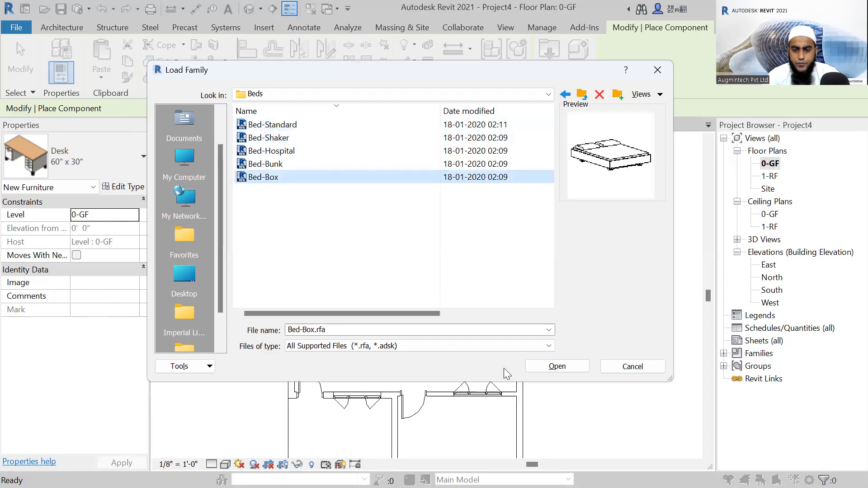
left_click(553, 371)
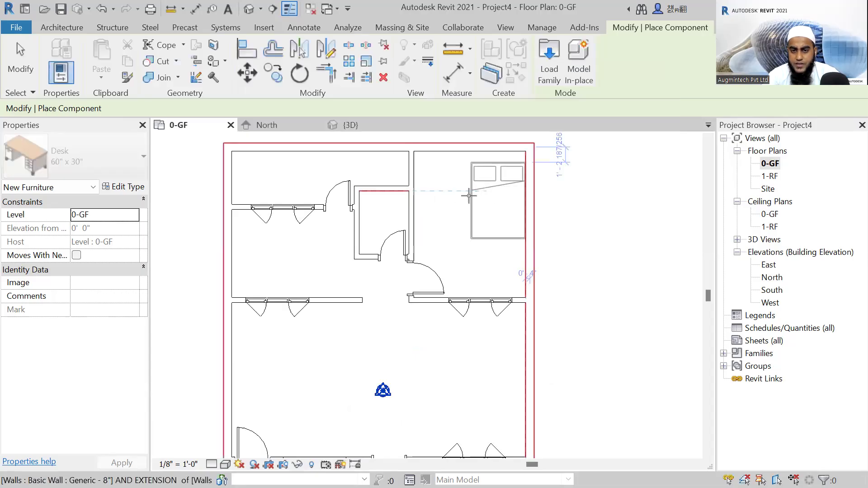
Place a Bed-Box Double 53" x 74" bed in the upper-right room, rotated so its pillows face the outer right wall.
scroll(472, 198, "up", 2)
middle_click_drag(429, 259, 398, 288)
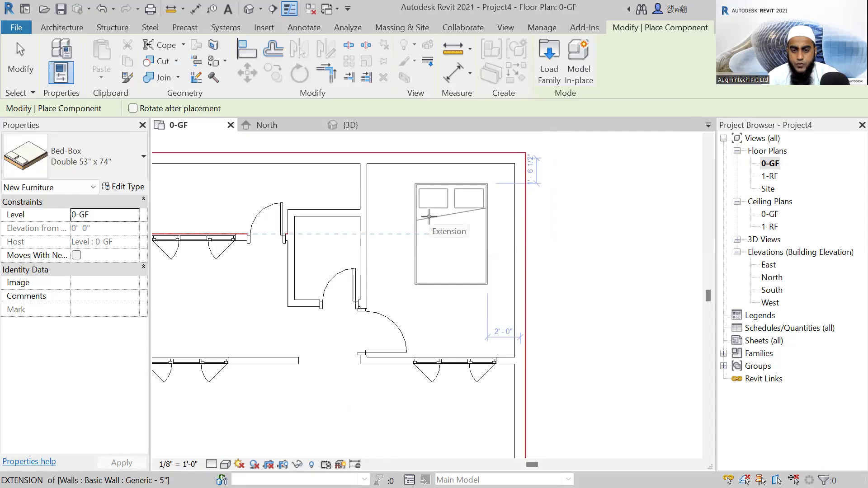
key("space")
key("space")
key("space")
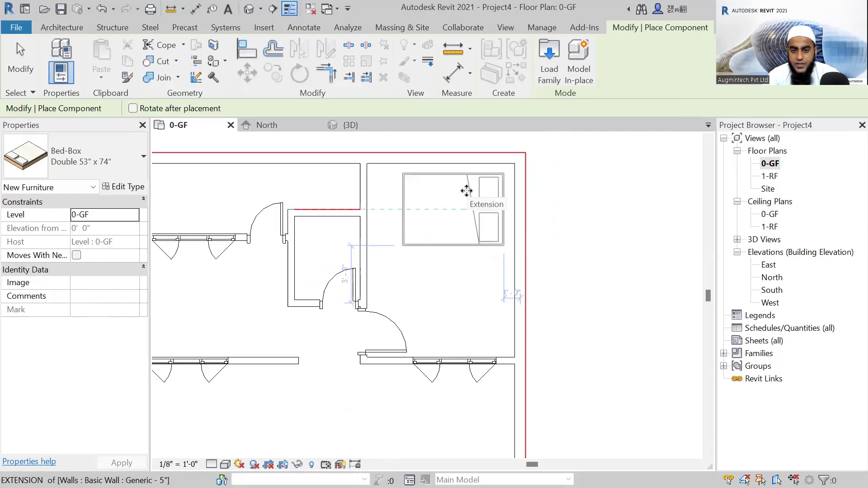
left_click(467, 188)
Place another double bed in the lower-right room, its pillows against the windowed upper wall and its side 2'-0" from the outer right wall.
scroll(467, 189, "down", 3)
middle_click_drag(440, 291, 436, 208)
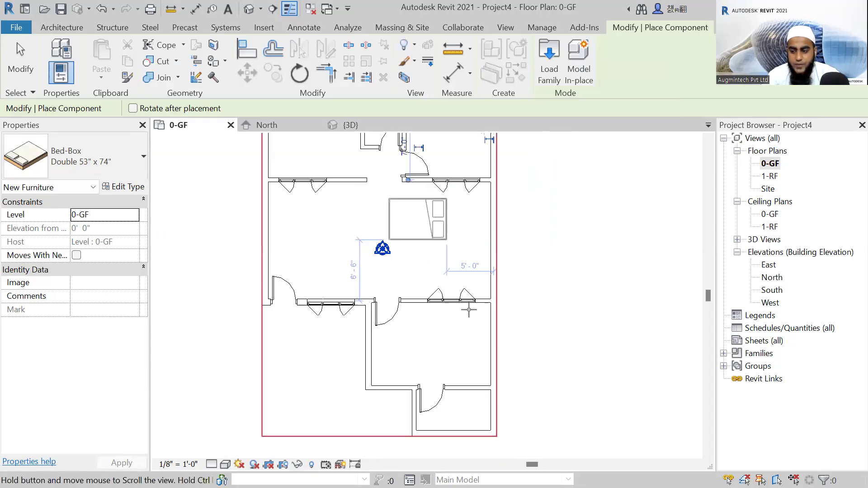
key("space")
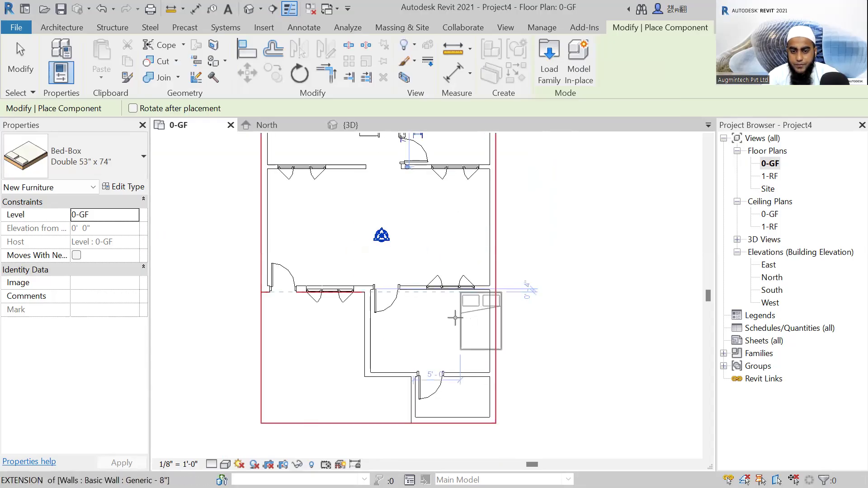
scroll(463, 319, "up", 1)
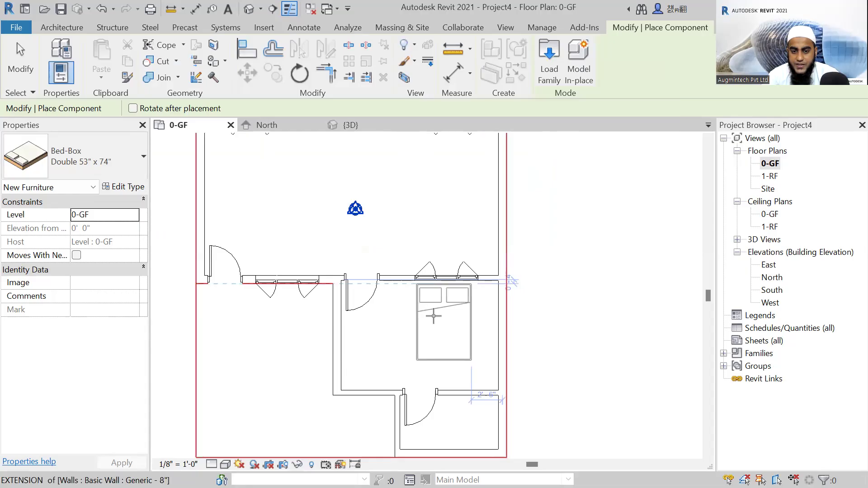
scroll(433, 316, "up", 1)
left_click(434, 317)
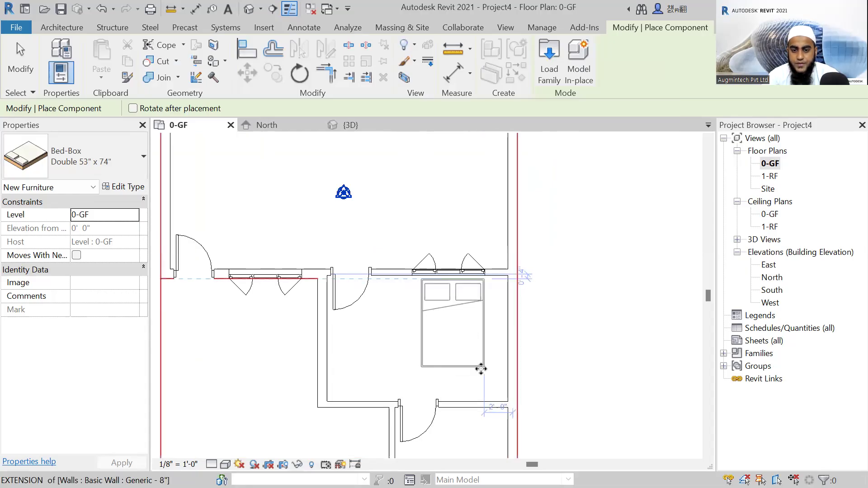
scroll(480, 368, "down", 2)
key("Escape")
middle_click_drag(487, 187, 510, 265)
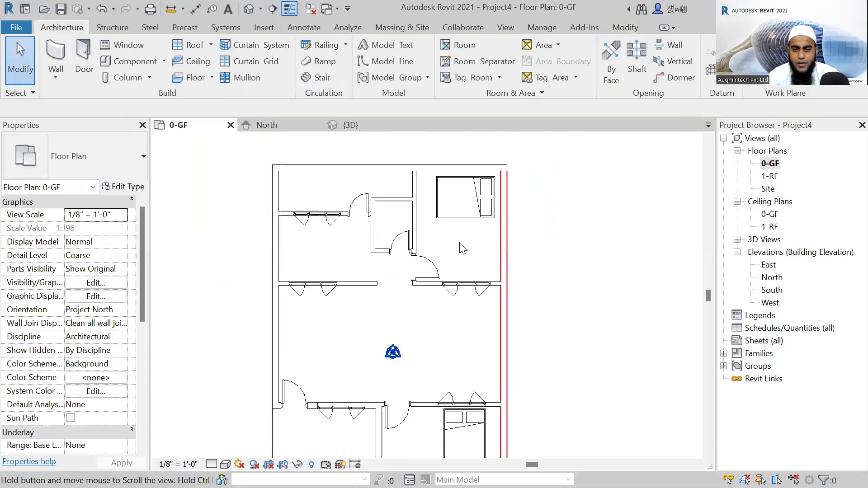
scroll(462, 255, "down", 1)
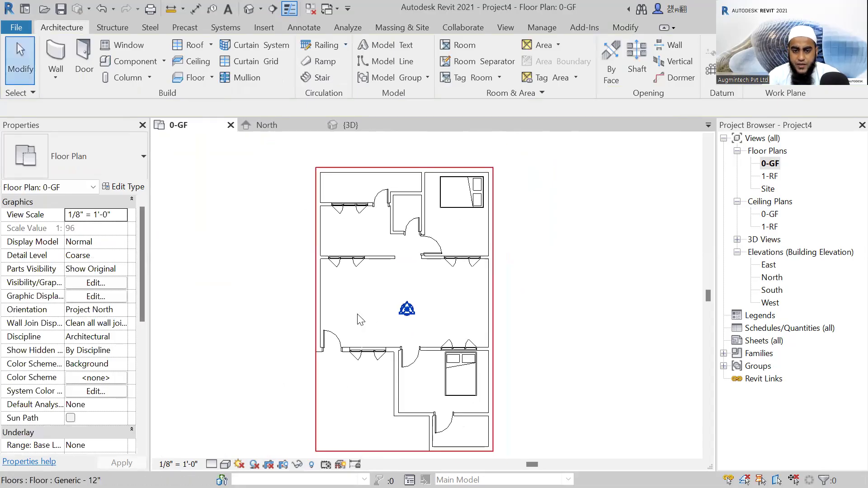
scroll(358, 299, "up", 2)
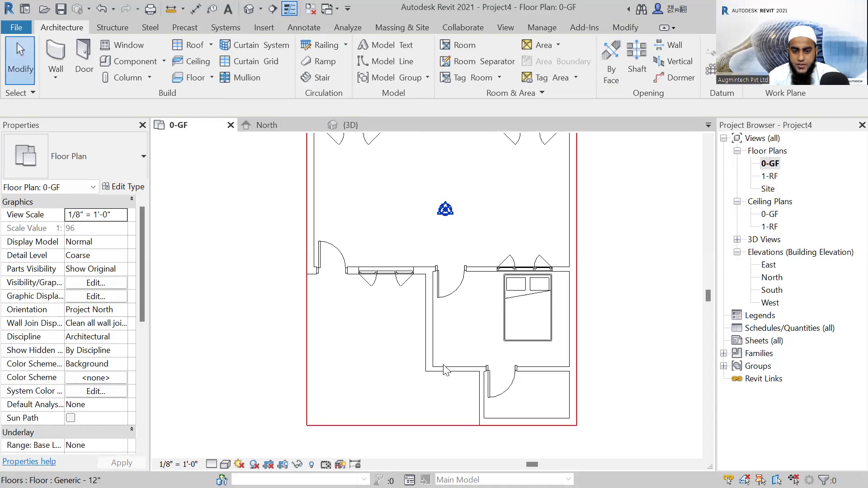
left_click(443, 379)
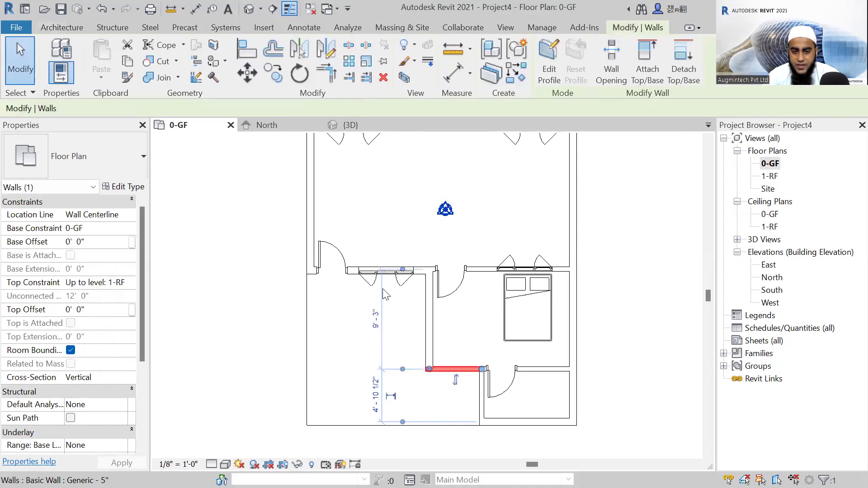
key("Escape")
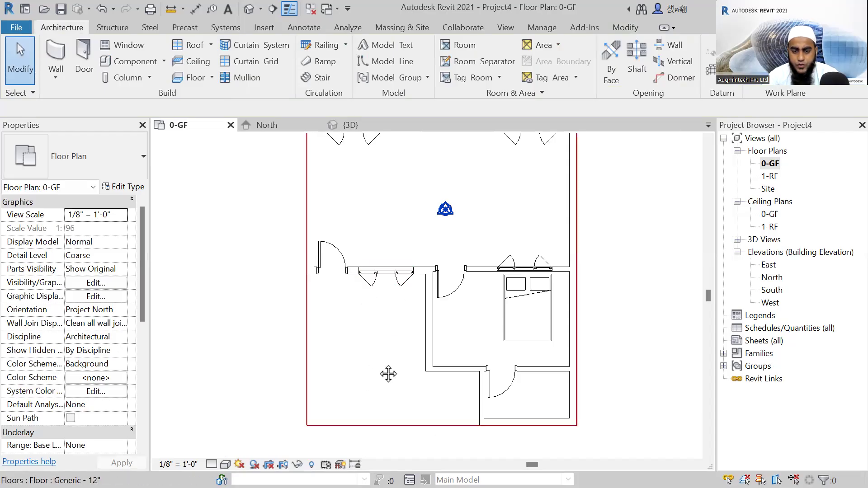
scroll(425, 374, "down", 1)
scroll(420, 377, "down", 1)
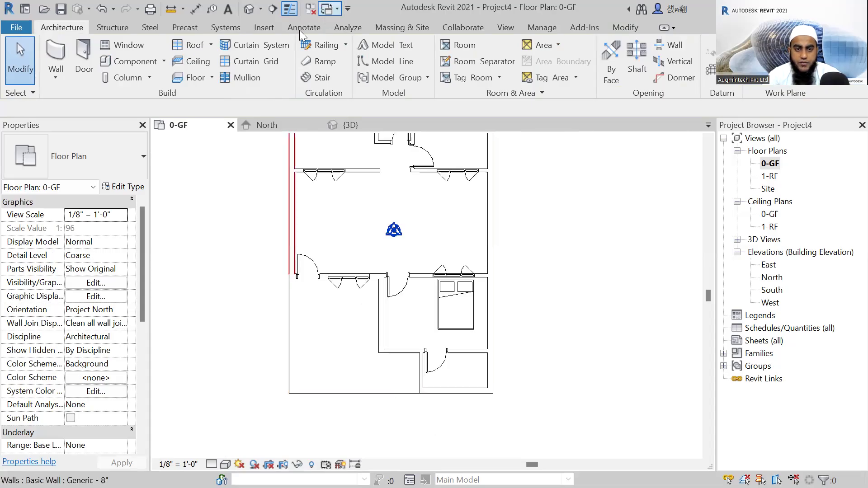
Start placing a component and browse the English-Imperial family library to the Planting folder.
left_click(140, 60)
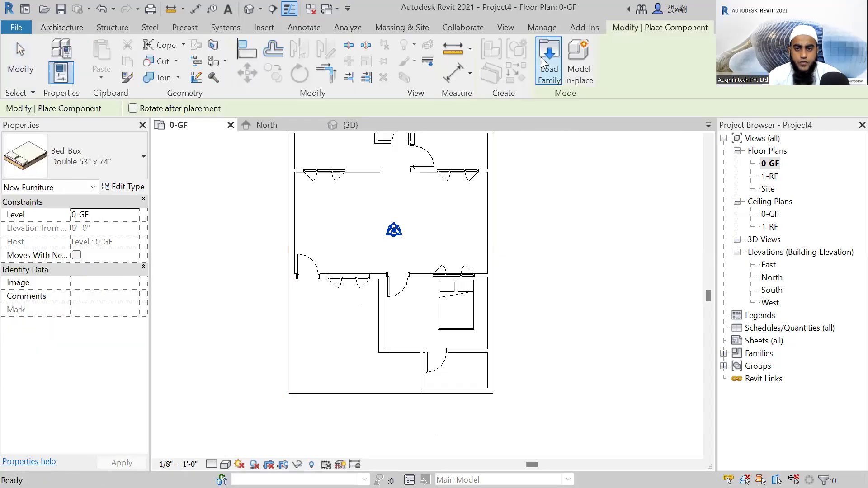
left_click(541, 57)
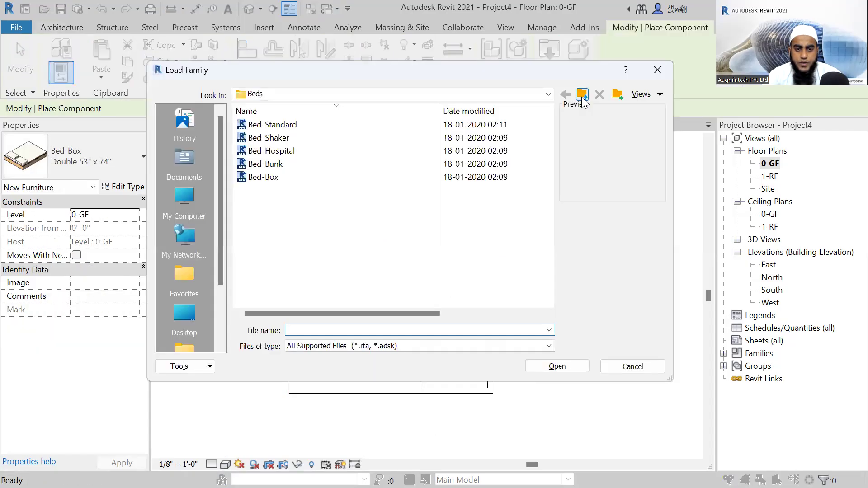
double_click(582, 95)
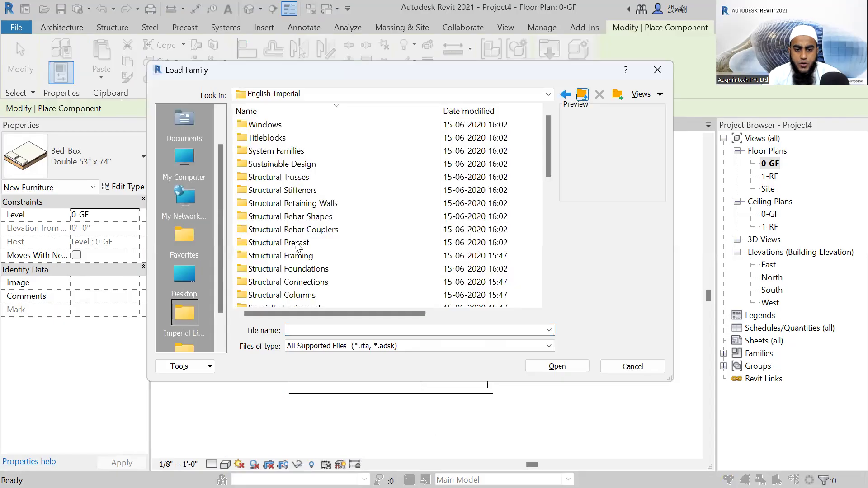
scroll(298, 248, "down", 6)
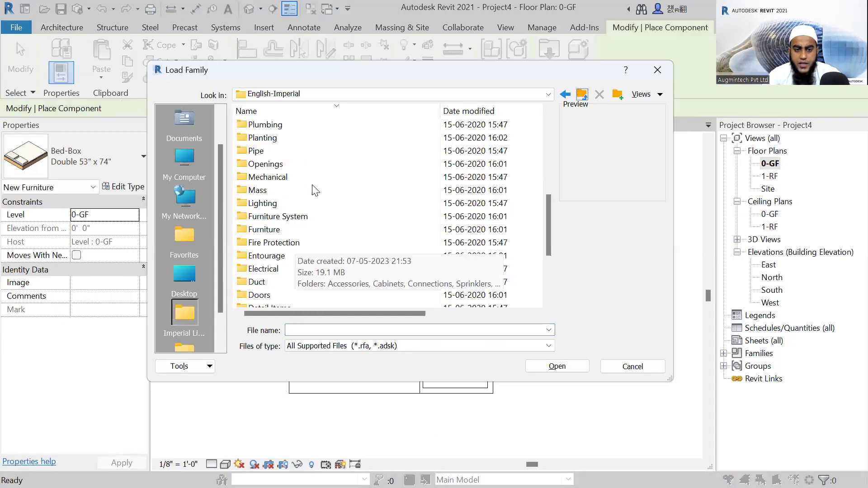
double_click(267, 142)
Compare the available tree and shrub families and load RPC Shrub.rfa into the project.
left_click(286, 137)
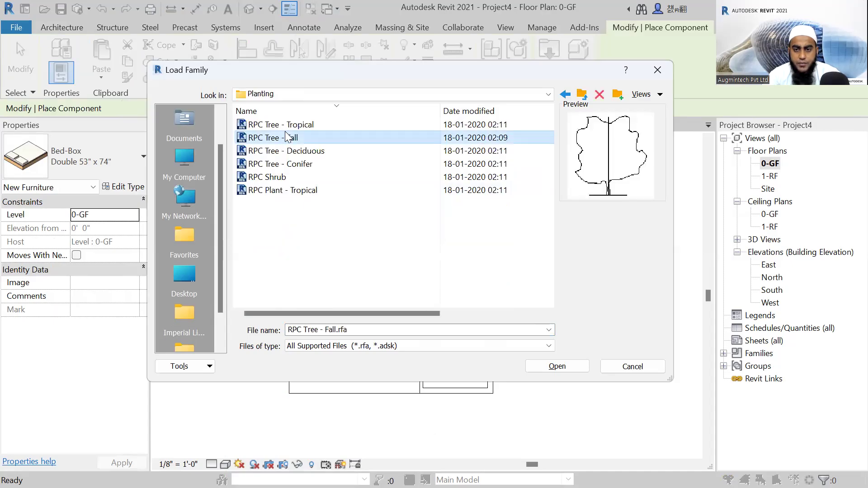
left_click(282, 151)
left_click(280, 163)
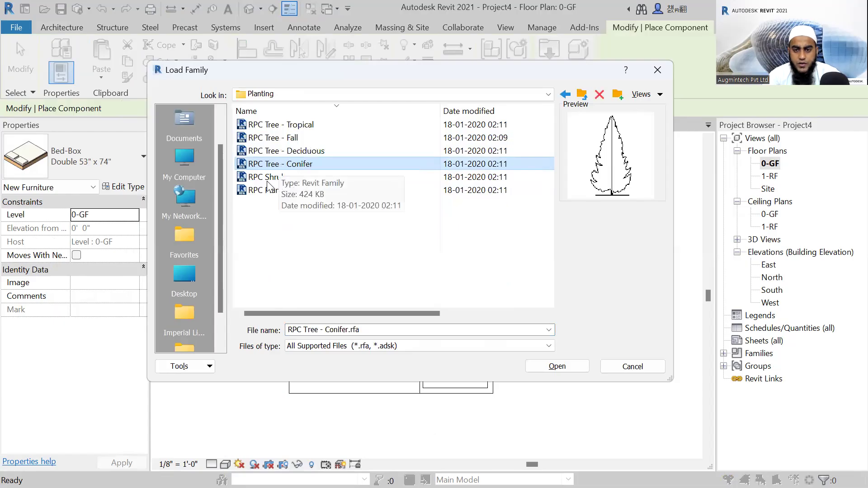
left_click(273, 178)
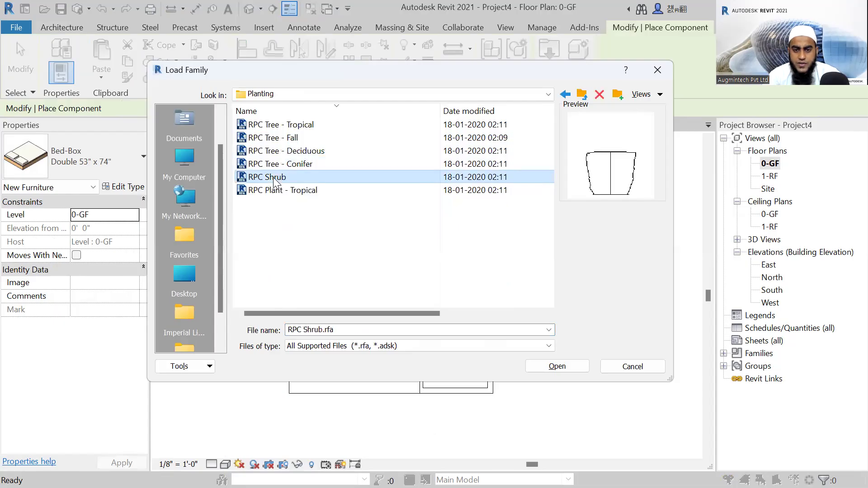
left_click(577, 367)
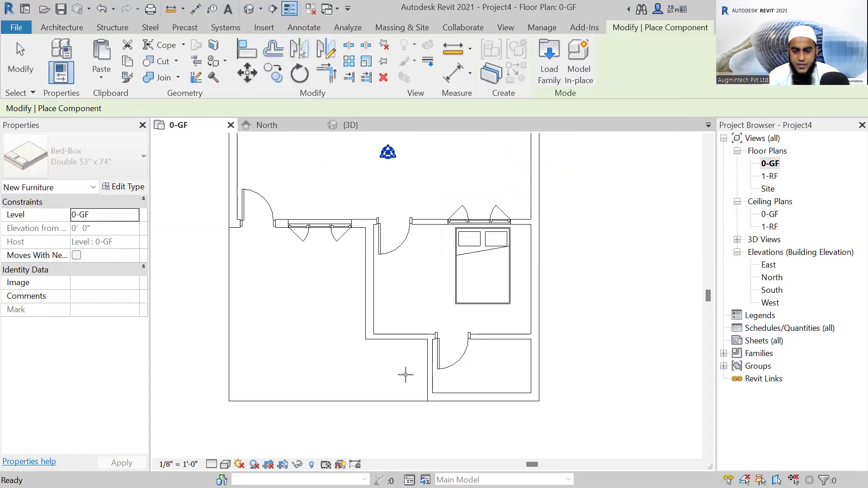
Place an RPC Shrub Acacia 3'-6" in the front porch corner beside the small lower-right room and check it in 3D.
scroll(405, 374, "up", 2)
left_click(396, 372)
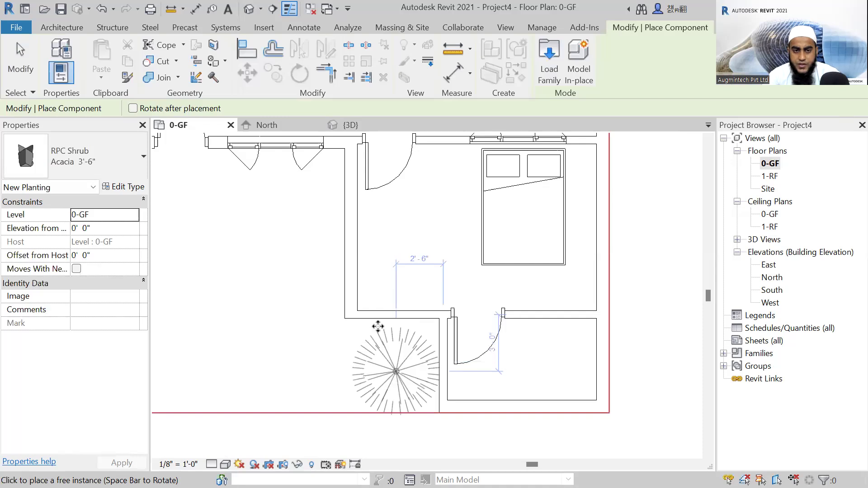
key("Escape")
key("Escape")
middle_click_drag(342, 426, 616, 417, "shift")
scroll(606, 393, "up", 2)
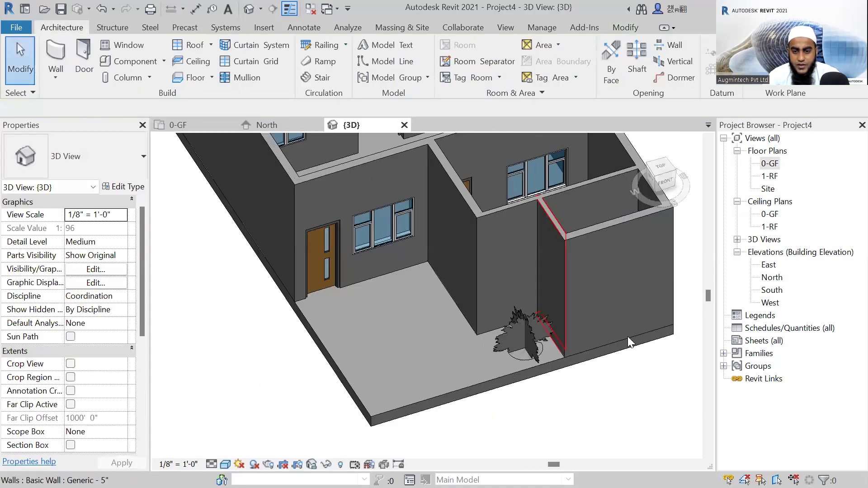
Return to the 0-GF floor plan and delete the Acacia shrub from the porch corner.
left_click(770, 164)
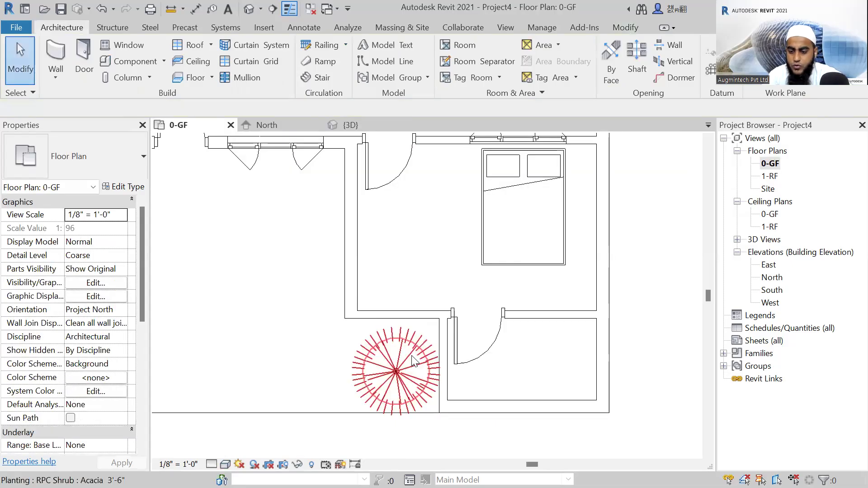
left_click(411, 355)
key("Delete")
Start placing another component and load RPC Tree - Conifer.rfa from the Planting folder.
scroll(412, 355, "down", 2)
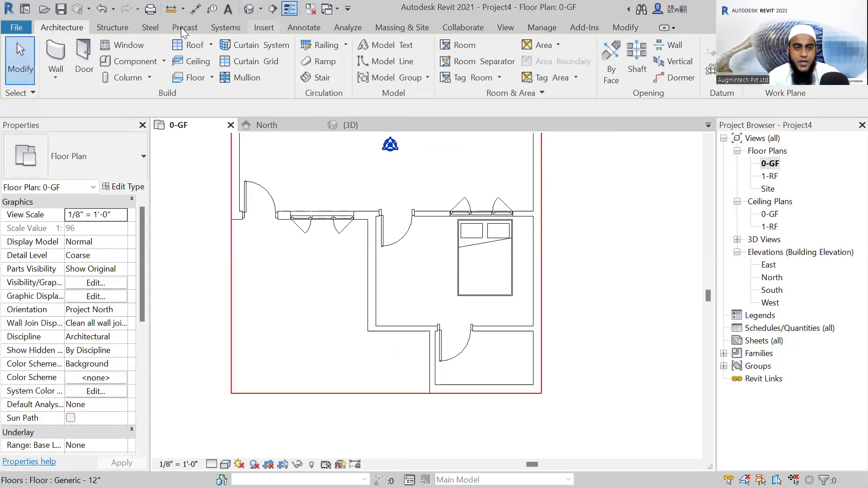
left_click(127, 62)
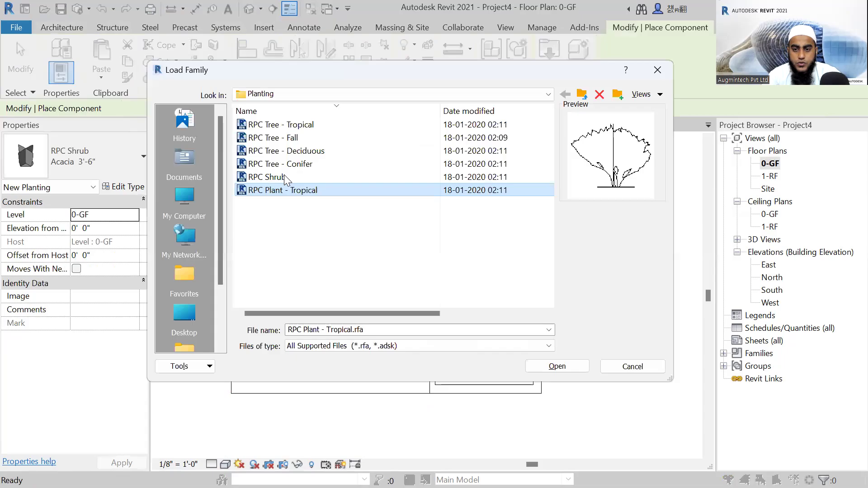
left_click(294, 164)
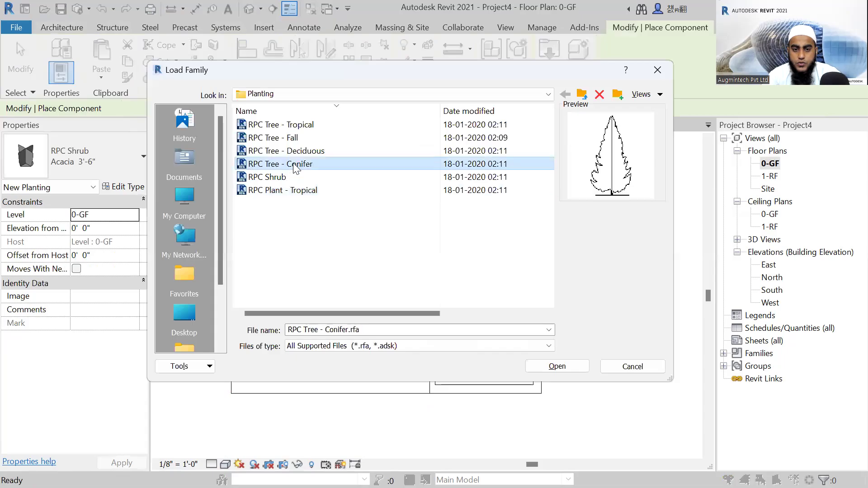
left_click(551, 366)
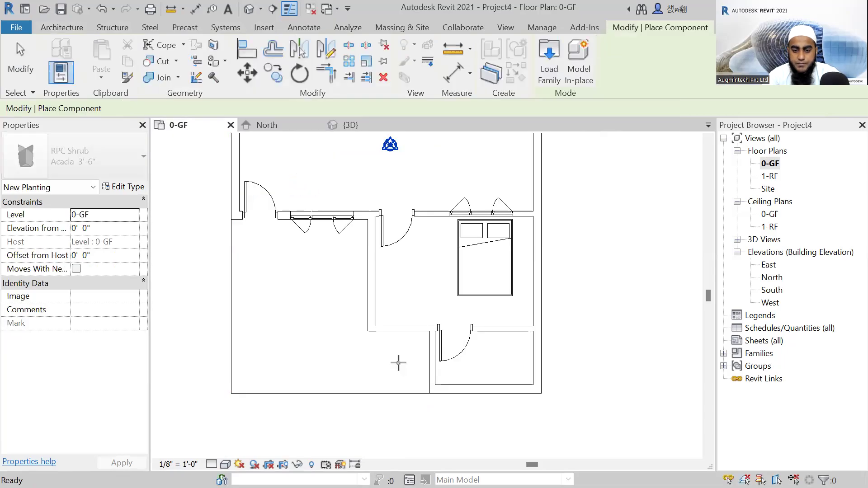
Place one Chinese Juniper - 7' conifer in the porch corner beside the small lower-right room.
left_click(401, 365)
key("Escape")
key("Escape")
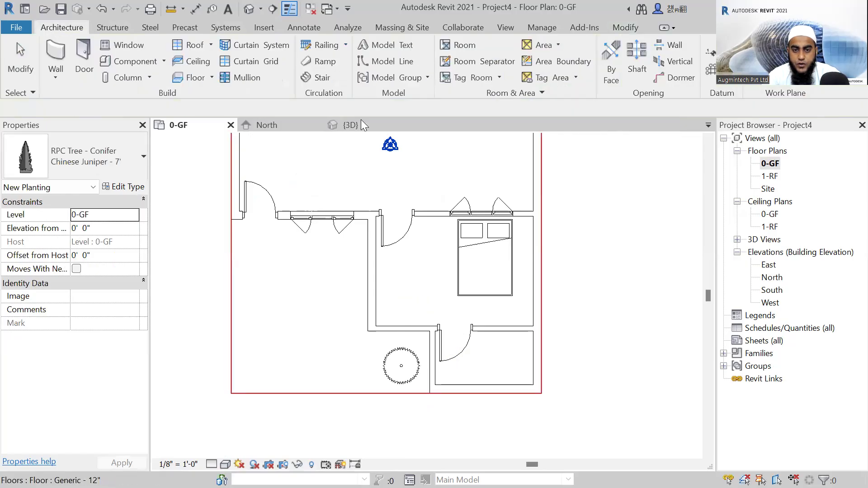
Open the 3D view of the porch and set its visual style to Realistic.
left_click(361, 123)
scroll(483, 356, "up", 2)
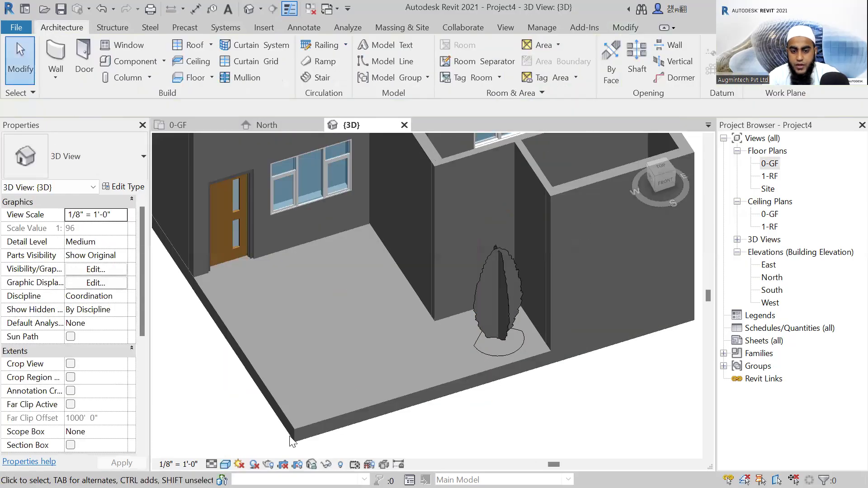
scroll(600, 373, "up", 1)
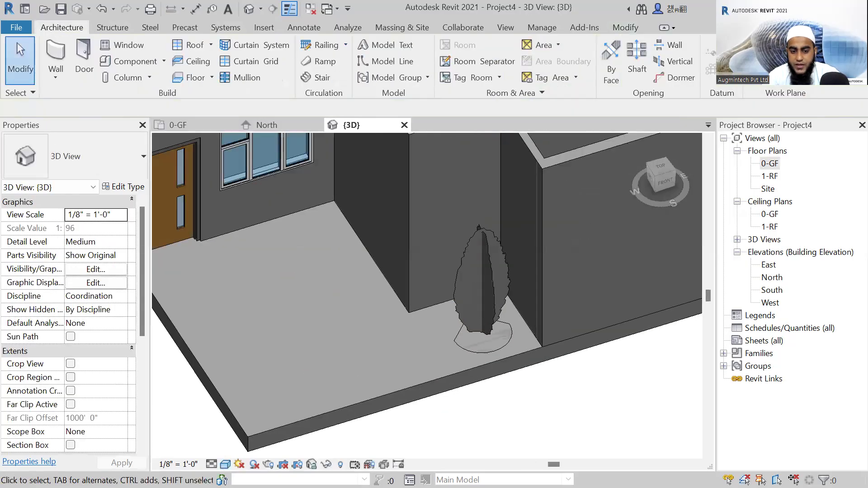
left_click(503, 363)
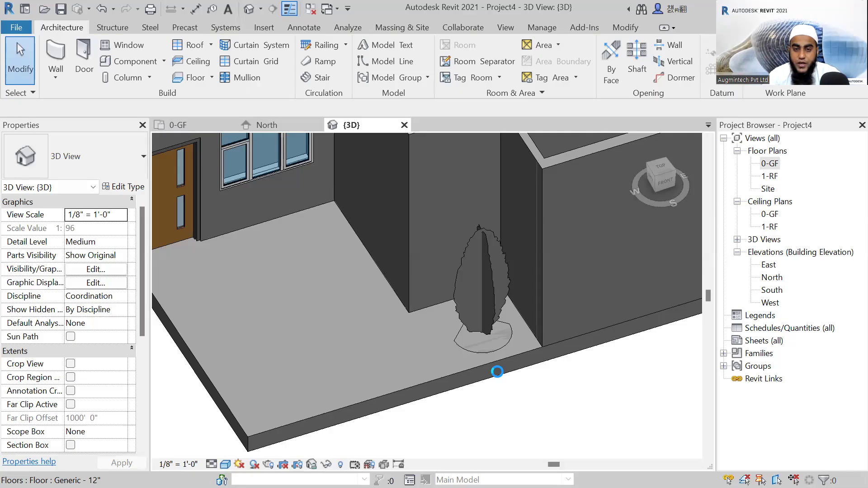
Examine the realistic appearance of the conifer, the entrance door's wood grain and the porch window up close.
scroll(497, 372, "down", 3)
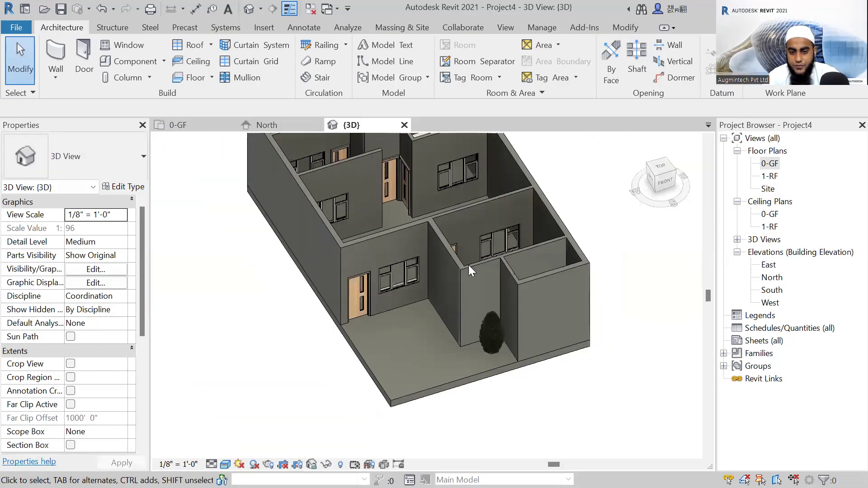
scroll(492, 273, "up", 5)
scroll(541, 219, "up", 2)
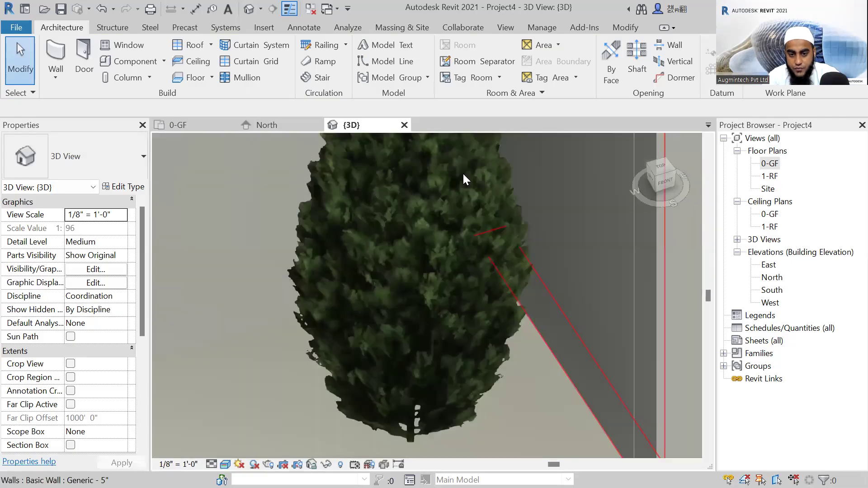
scroll(466, 381, "down", 3)
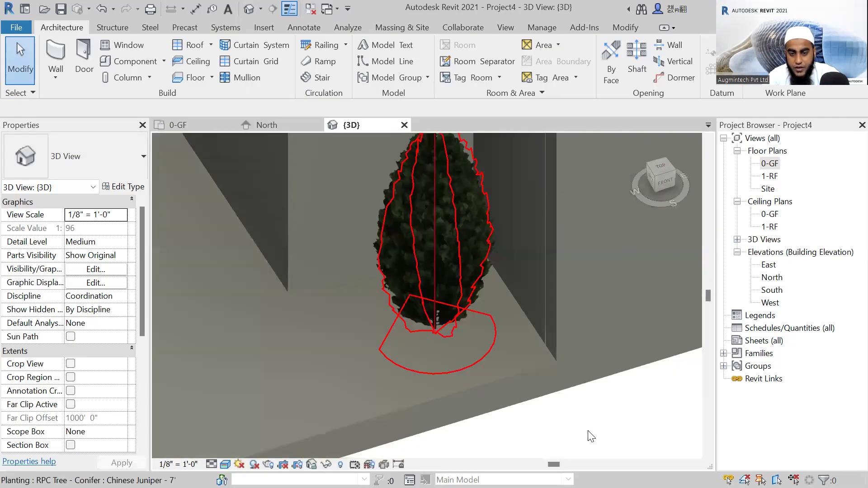
scroll(591, 436, "down", 1)
scroll(591, 436, "down", 3)
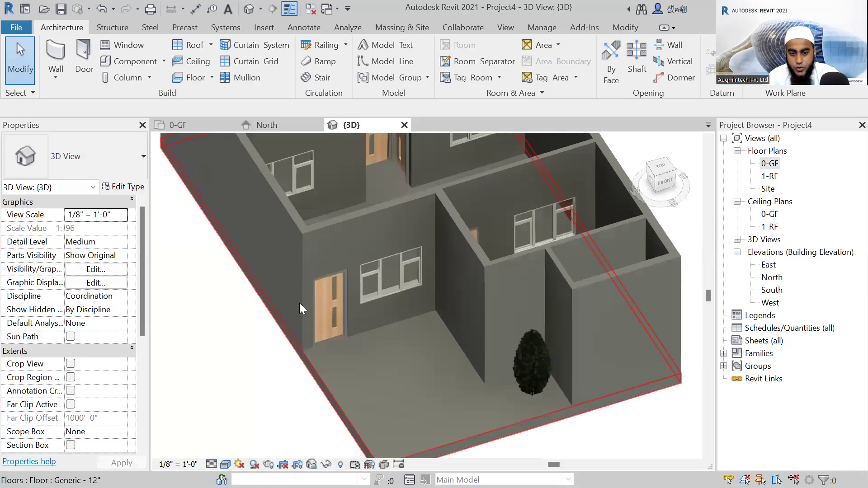
scroll(299, 303, "up", 4)
scroll(368, 253, "up", 3)
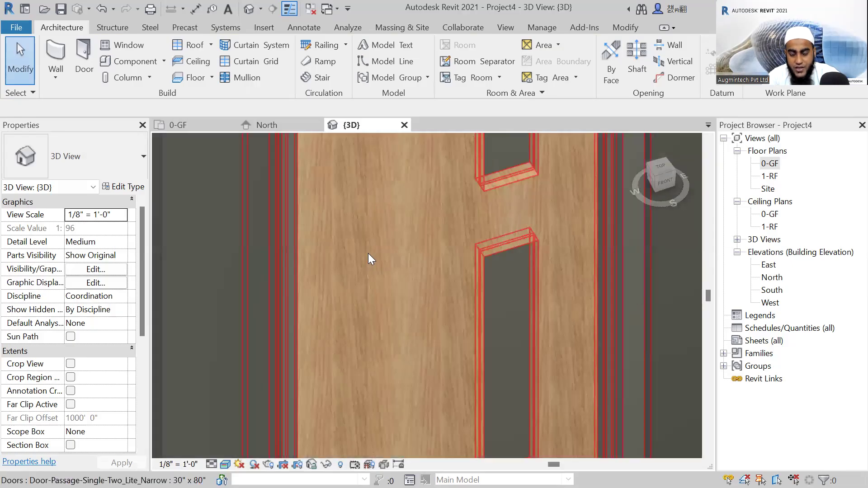
scroll(368, 253, "down", 3)
scroll(429, 260, "down", 2)
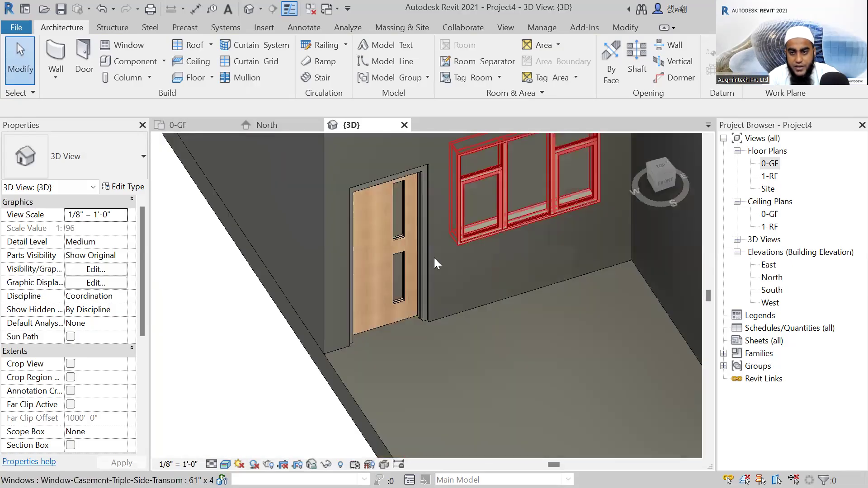
scroll(436, 260, "up", 4)
scroll(435, 260, "down", 6)
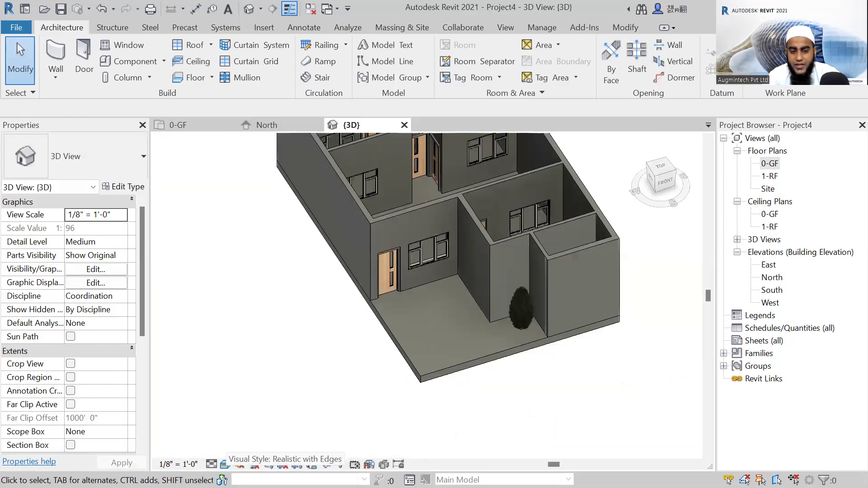
Set the 3D view's visual style back to Shaded and view the whole house from the front.
left_click(225, 464)
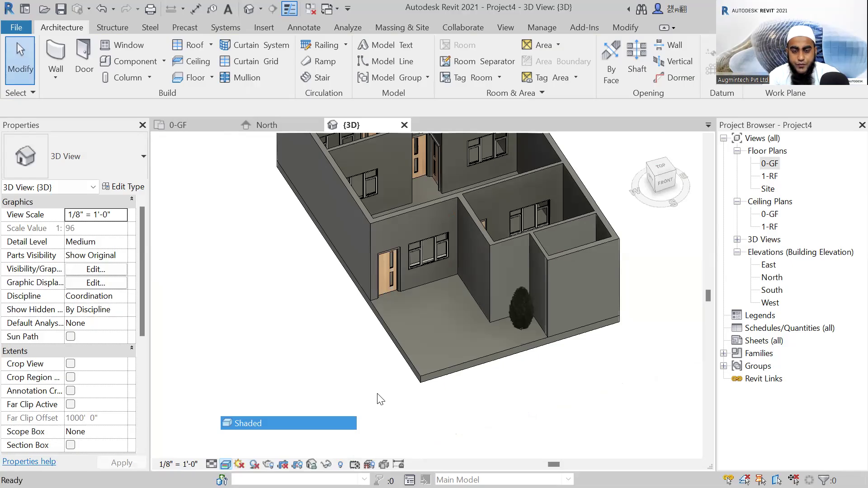
scroll(377, 394, "down", 1)
mouse_move(378, 394)
middle_mouse_down("shift")
mouse_move(428, 408)
mouse_move(352, 380)
mouse_move(762, 241)
mouse_move(794, 151)
middle_mouse_up("shift")
Open the 0-GF floor plan and bring the whole ground-floor layout into view.
left_click(769, 164)
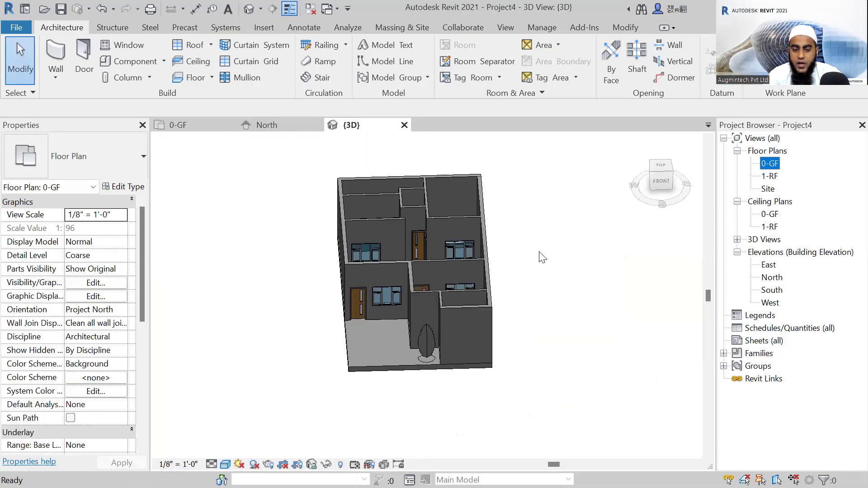
middle_click_drag(459, 227, 389, 280)
scroll(390, 352, "down", 2)
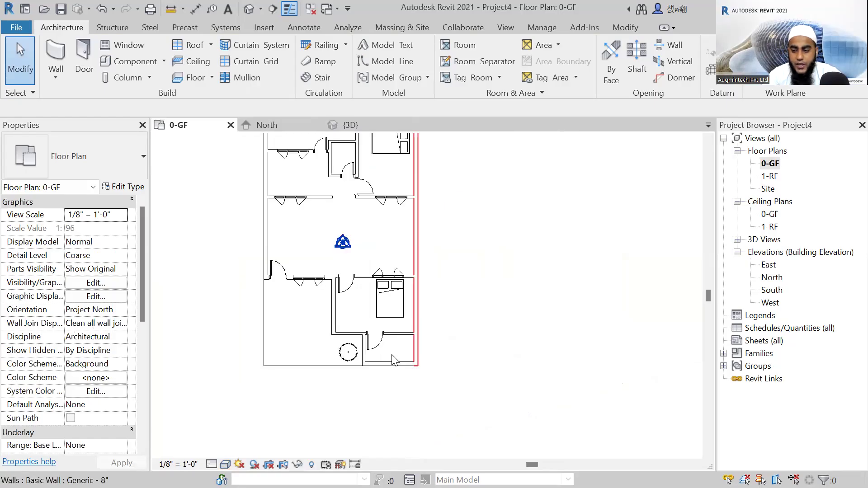
scroll(392, 360, "up", 1)
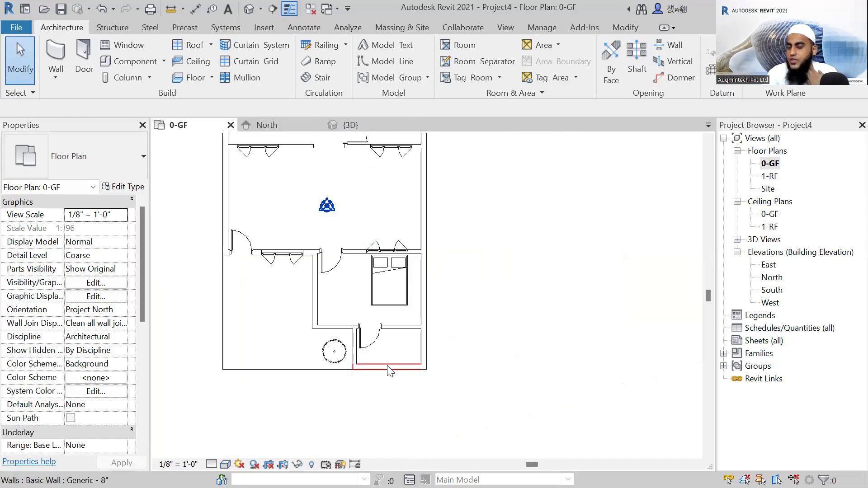
middle_click_drag(411, 369, 488, 435)
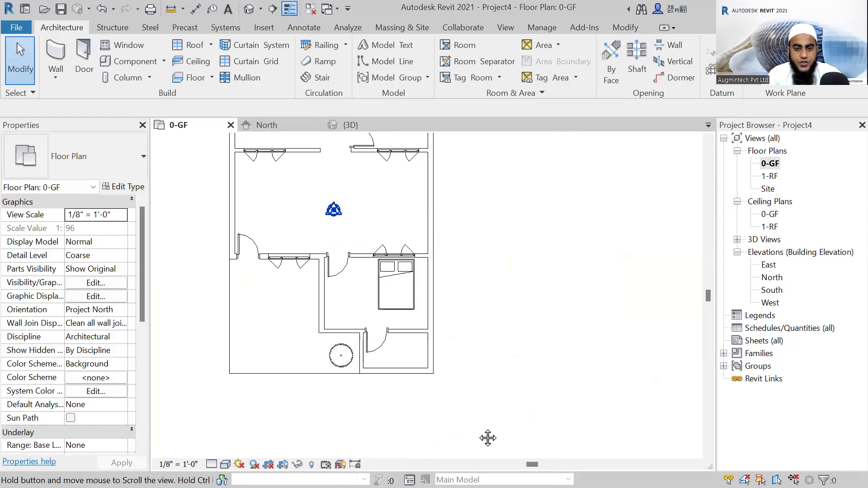
middle_click_drag(498, 336, 492, 377)
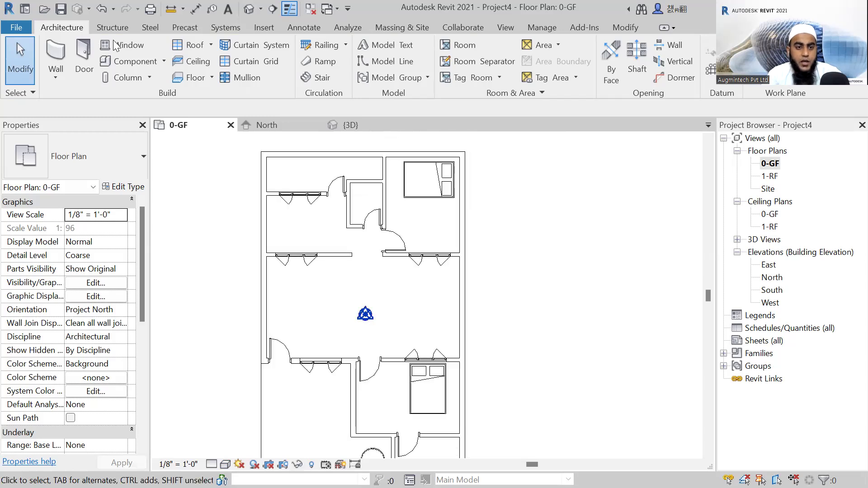
Start placing a component and browse the family library to the Plumbing > MEP > Fixtures > Water Closets folder.
left_click(132, 61)
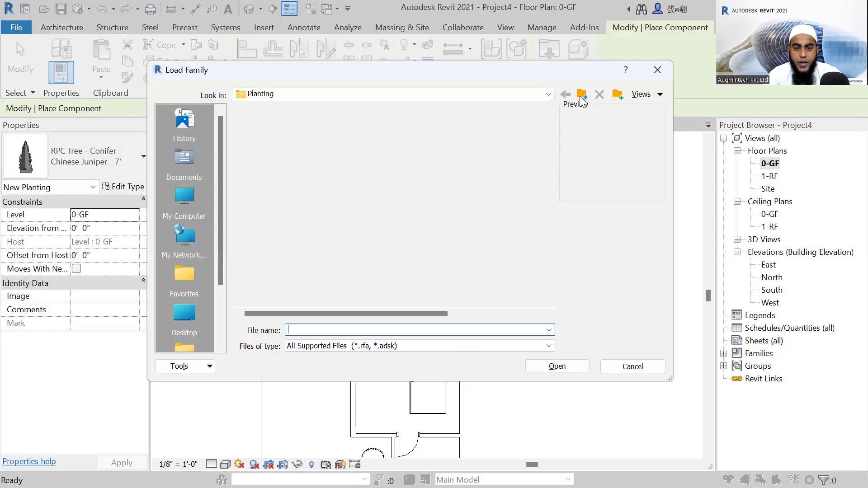
left_click(581, 97)
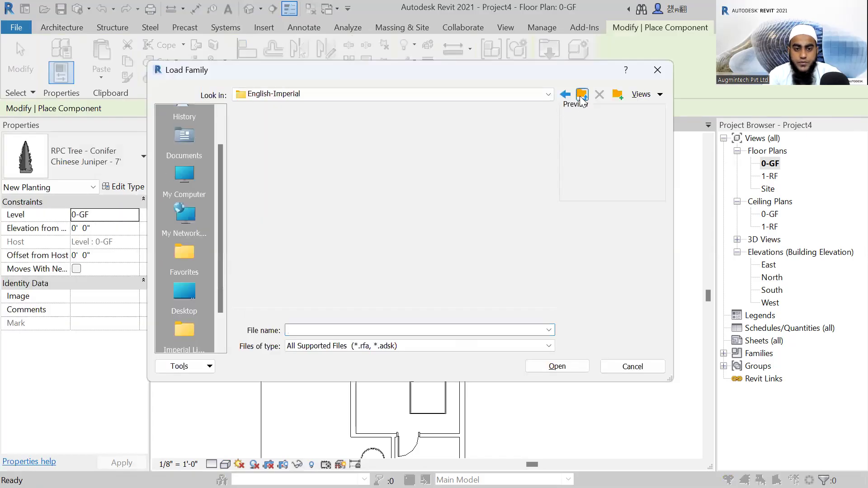
scroll(286, 188, "down", 3)
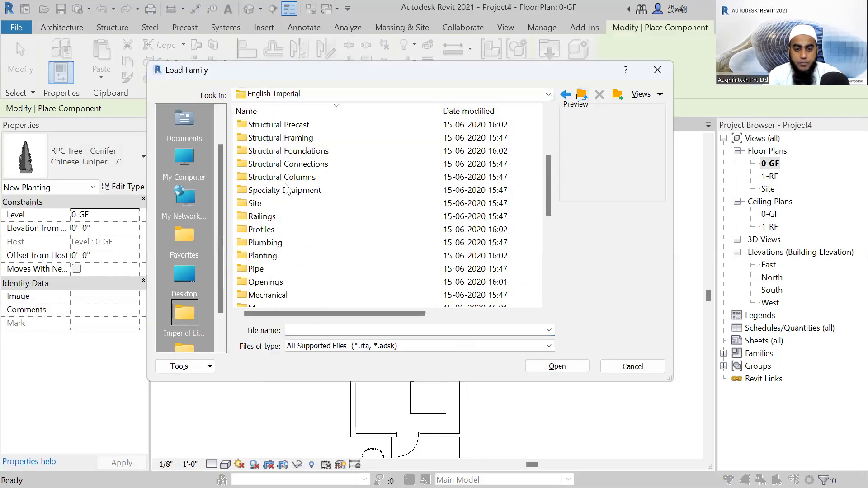
scroll(286, 189, "down", 2)
left_click(285, 165)
double_click(285, 164)
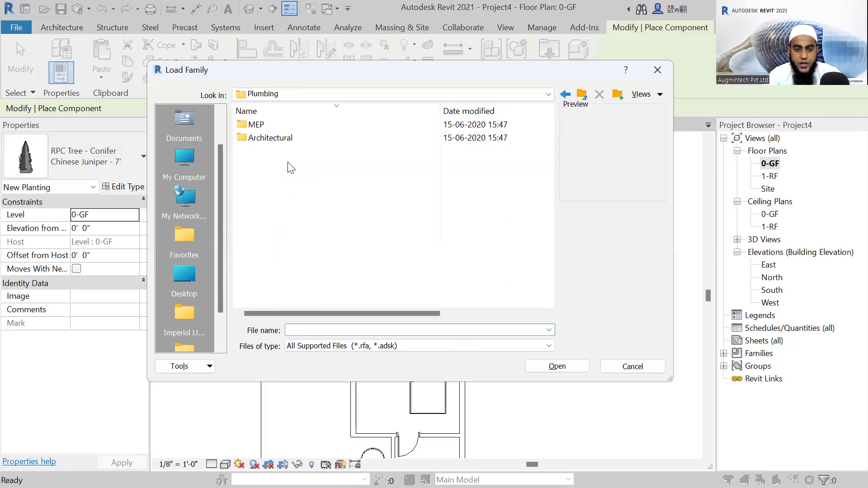
left_click(257, 126)
double_click(275, 128)
left_click(274, 129)
double_click(277, 129)
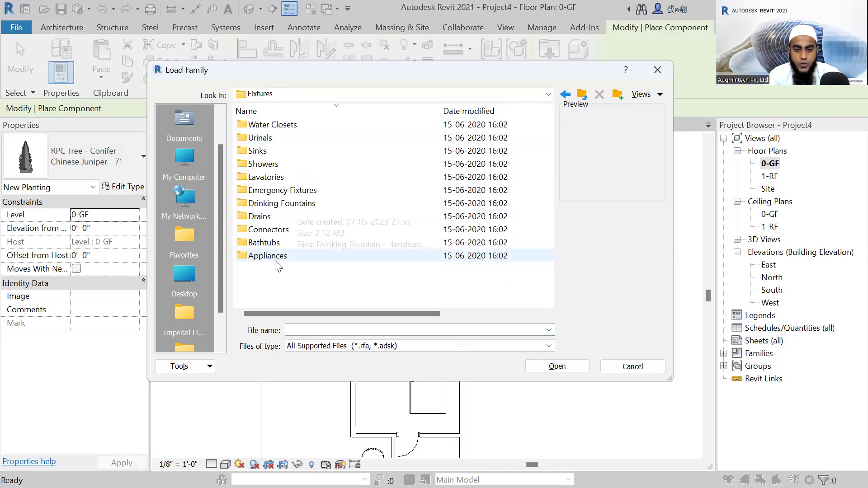
double_click(280, 130)
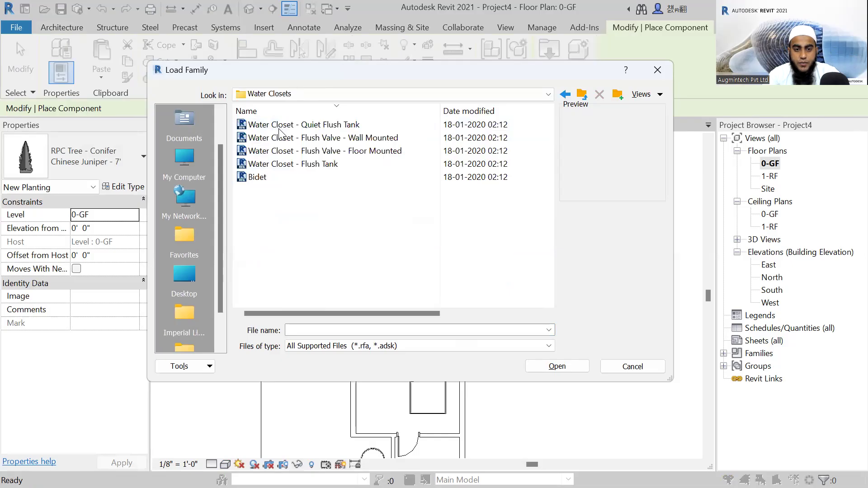
Preview the water closet families and load Water Closet - Flush Tank.
left_click(304, 138)
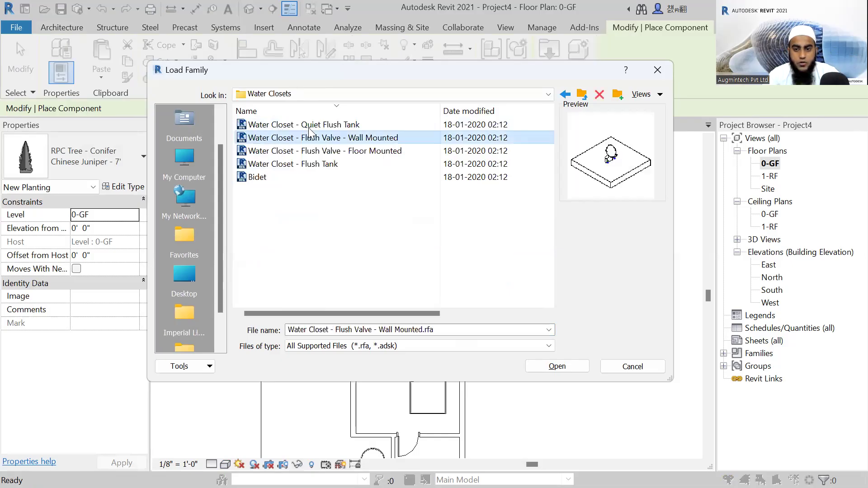
key("Up")
left_click(303, 154)
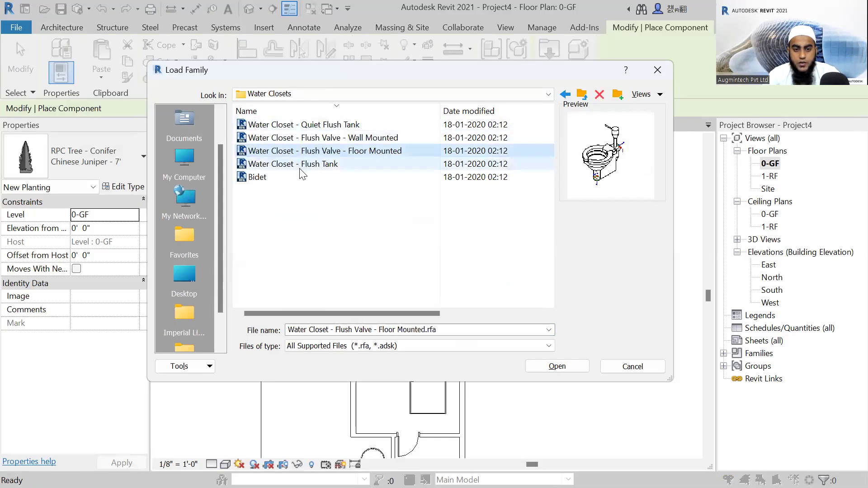
left_click(344, 175)
left_click(339, 166)
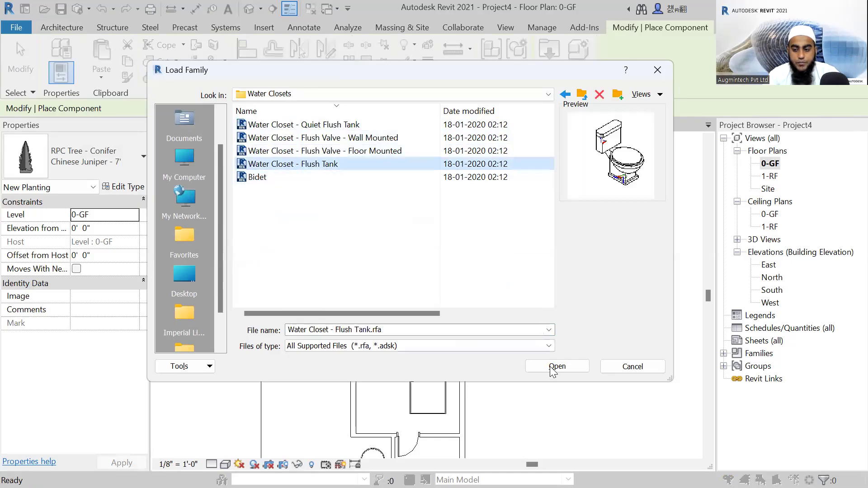
left_click(555, 366)
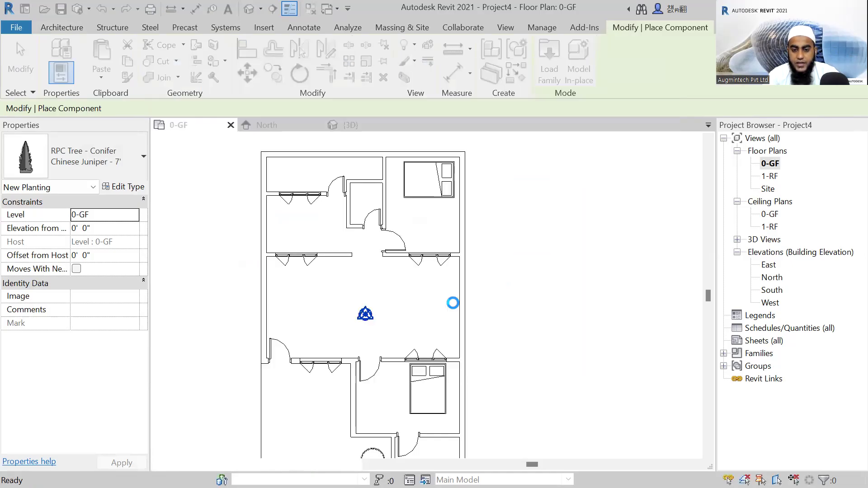
Place a flush-tank water closet against the lower wall of the small lower-right room, about 3' - 10" from its left wall.
scroll(452, 302, "down", 3)
scroll(444, 381, "up", 2)
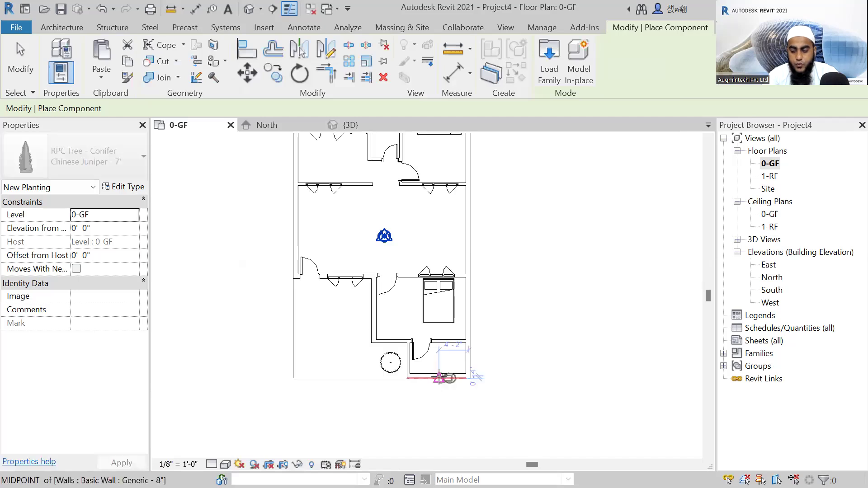
scroll(442, 378, "up", 2)
scroll(439, 362, "up", 2)
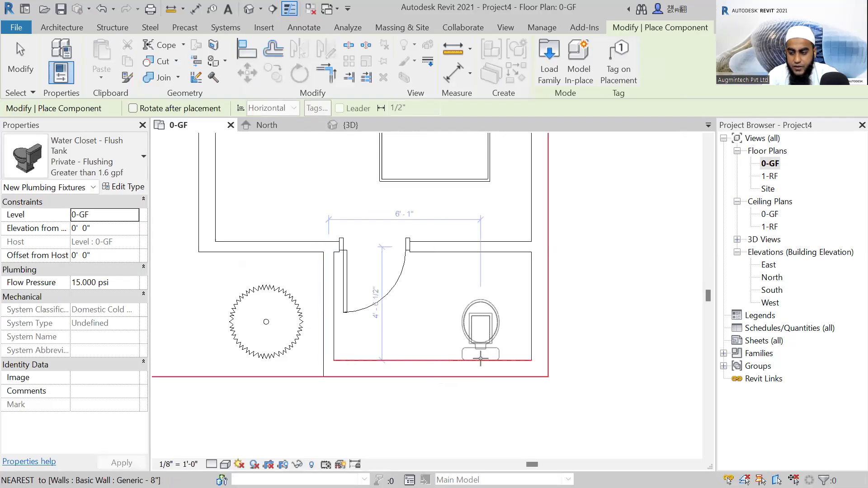
left_click(424, 360)
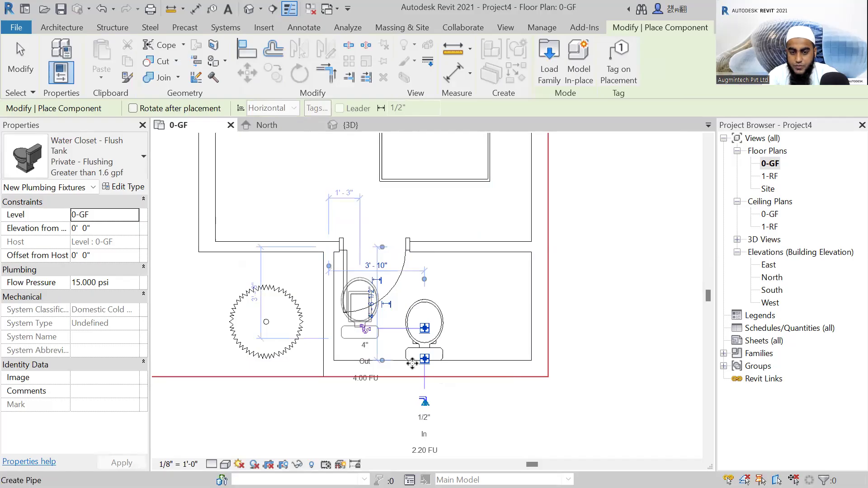
Place a second flush-tank water closet, rotated, at the midpoint of the left wall of the small upper toilet, and end placement.
scroll(411, 363, "down", 2)
scroll(323, 267, "down", 2)
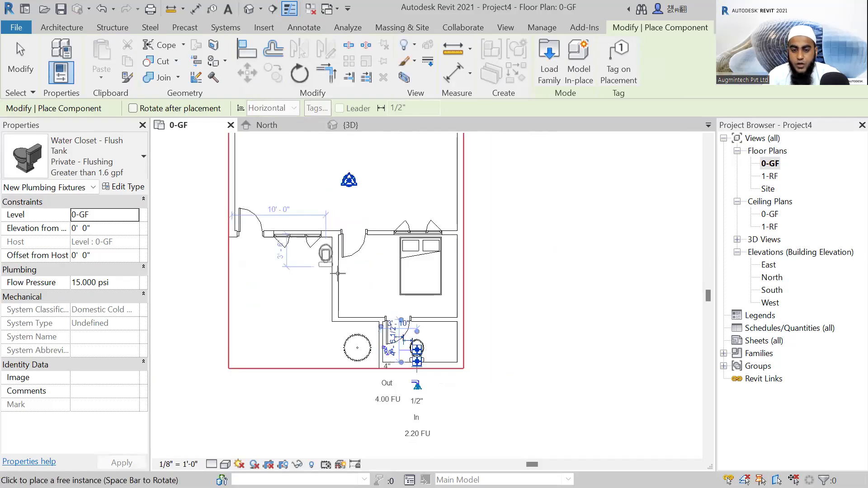
scroll(380, 310, "up", 1)
scroll(386, 184, "up", 3)
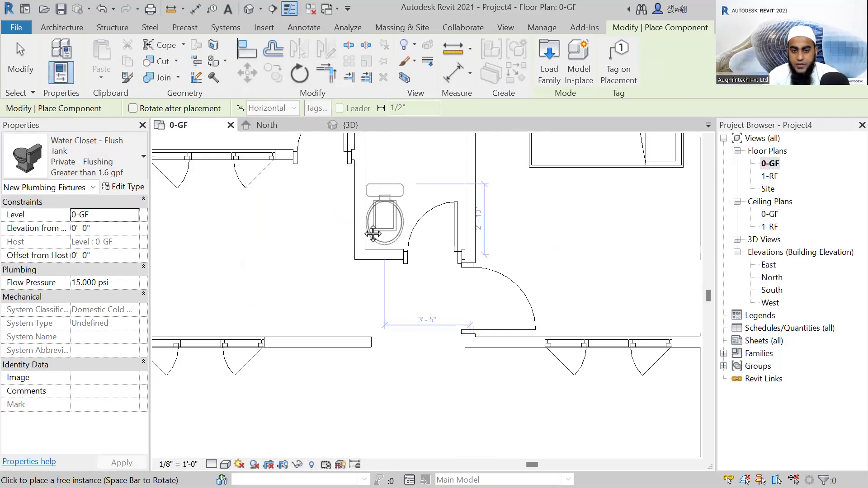
scroll(361, 232, "up", 1)
scroll(338, 231, "up", 1)
left_click(338, 231)
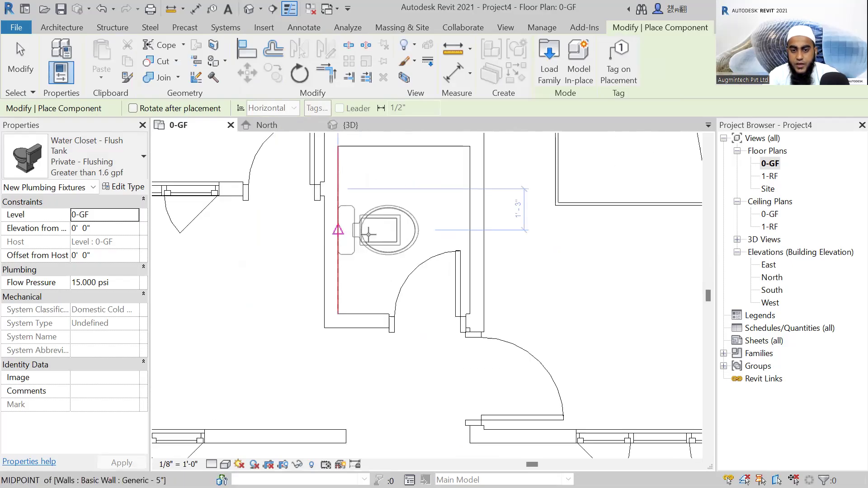
scroll(380, 242, "down", 3)
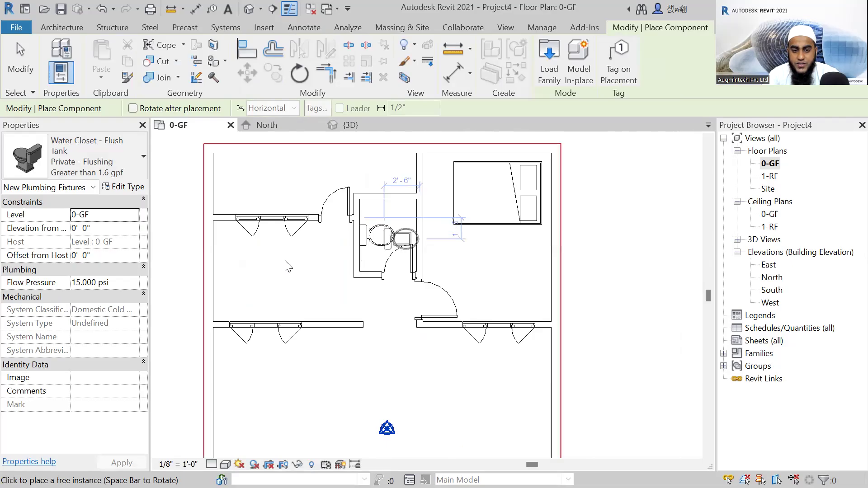
key("Escape")
Start loading another component family and go back up to the English-Imperial library folder.
scroll(329, 252, "up", 1)
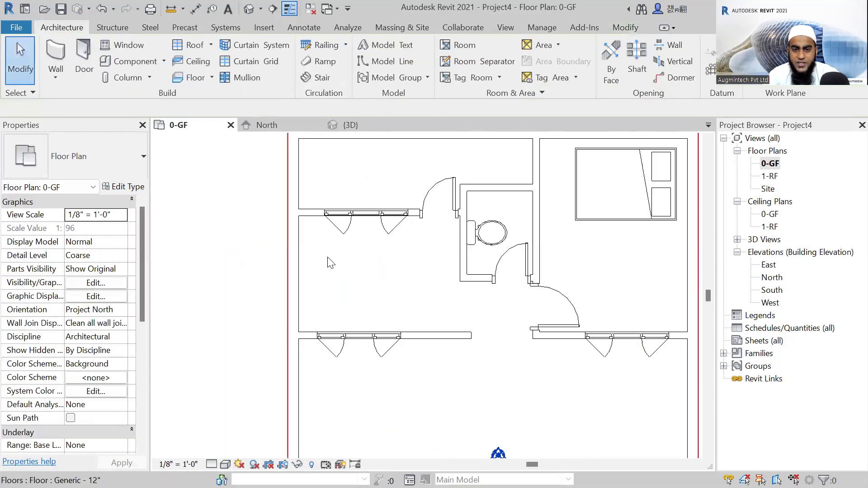
scroll(330, 253, "down", 1)
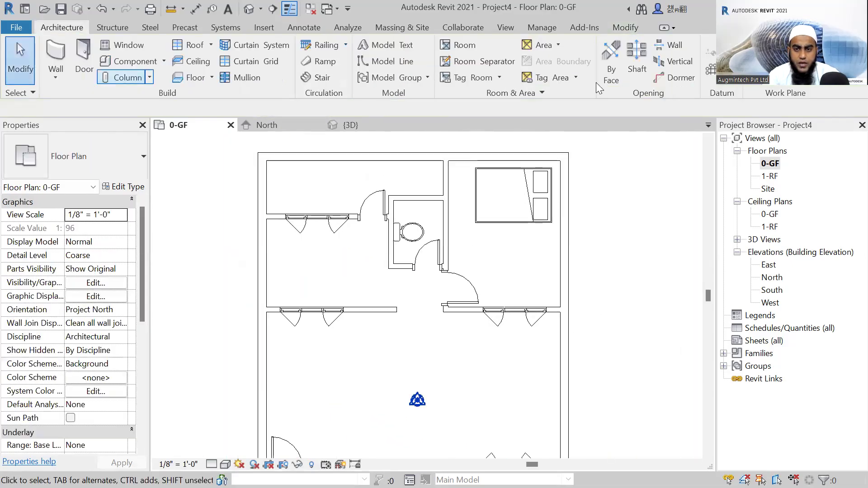
left_click(136, 62)
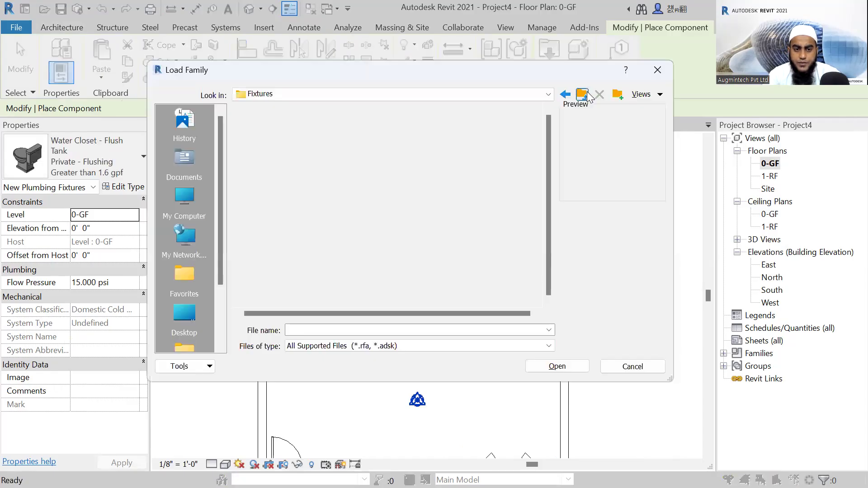
left_click(583, 95)
left_click(582, 95)
left_click(583, 94)
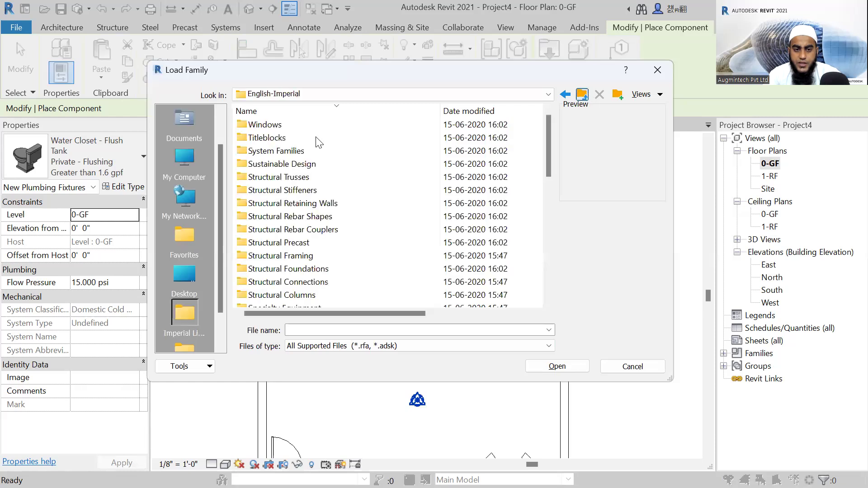
Look through the English-Imperial library folders for another component category to load.
scroll(318, 143, "down", 2)
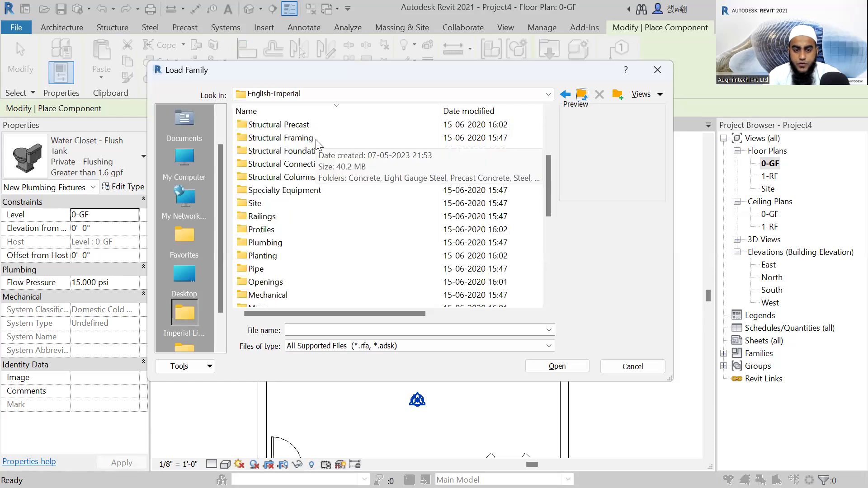
scroll(319, 154, "down", 1)
scroll(319, 164, "down", 1)
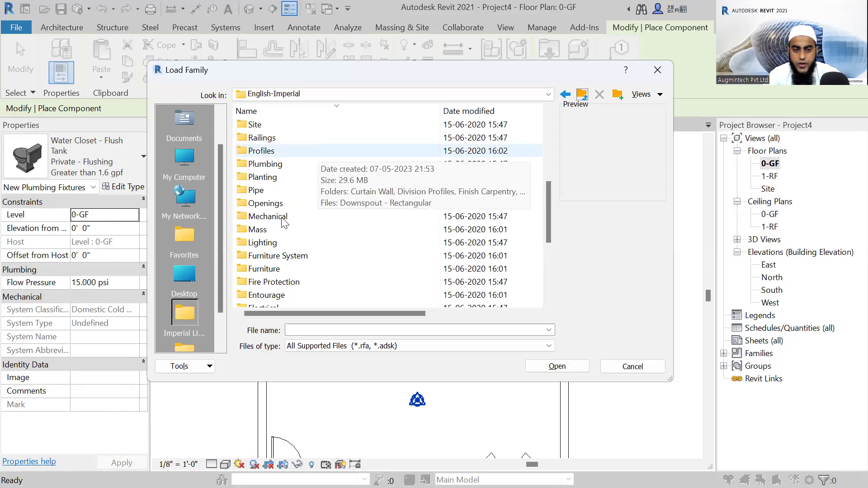
scroll(281, 242, "down", 1)
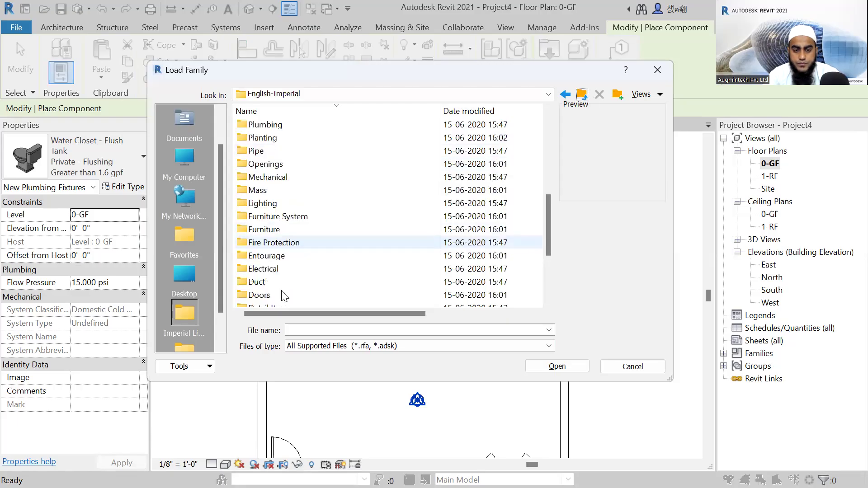
scroll(280, 295, "down", 3)
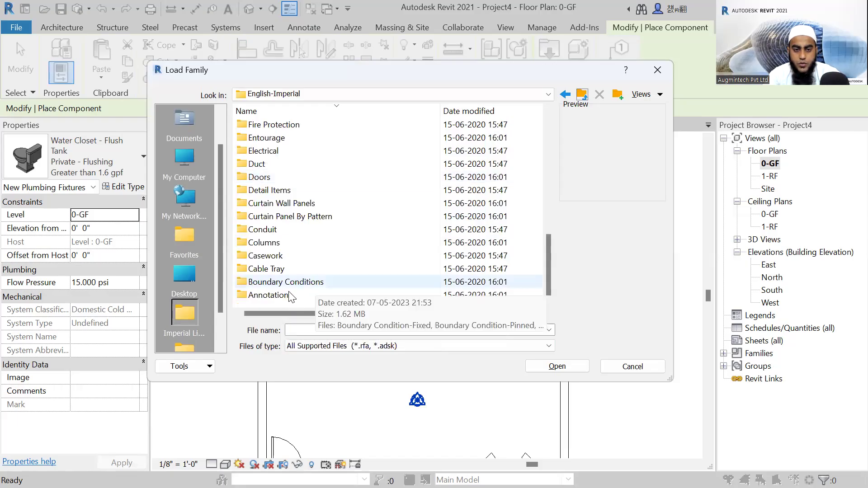
scroll(289, 295, "up", 1)
scroll(290, 283, "up", 1)
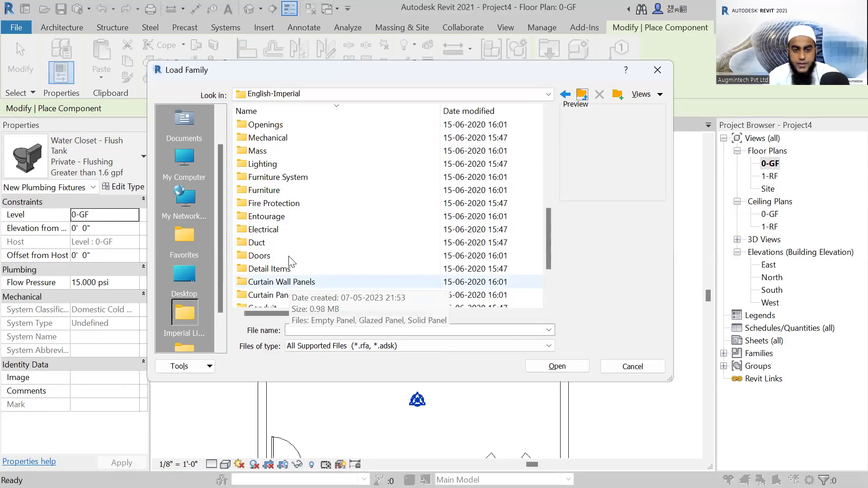
scroll(289, 260, "up", 1)
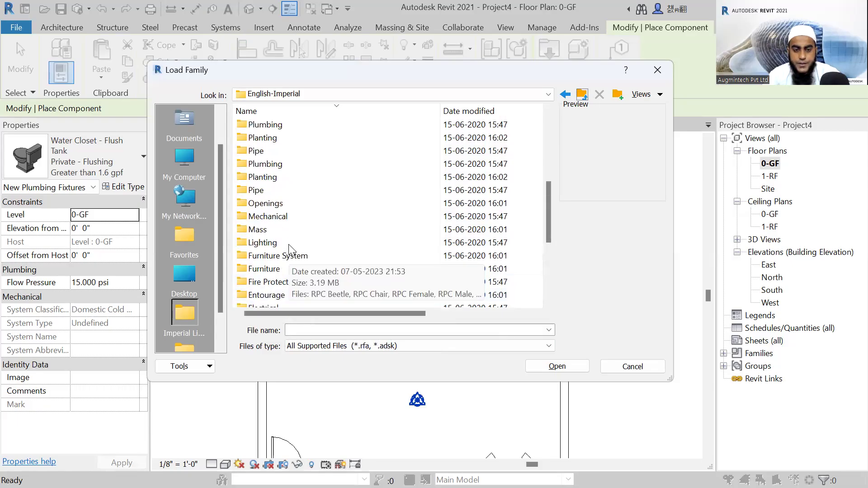
scroll(290, 248, "up", 1)
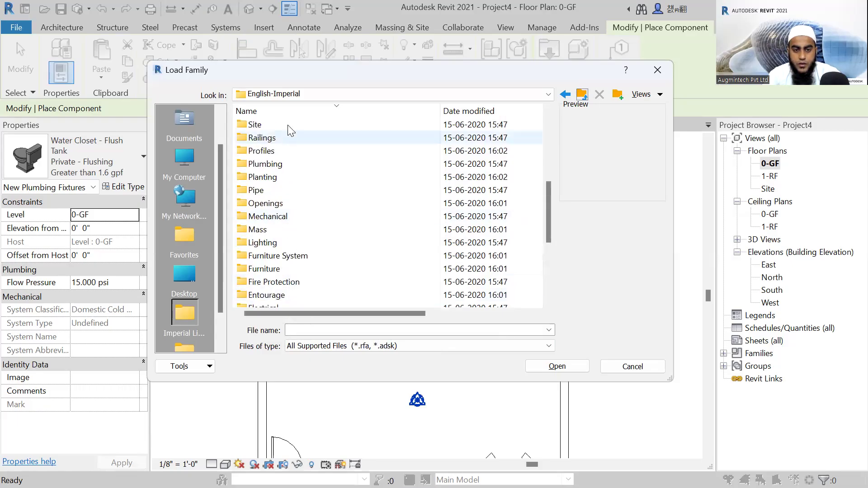
scroll(287, 125, "up", 1)
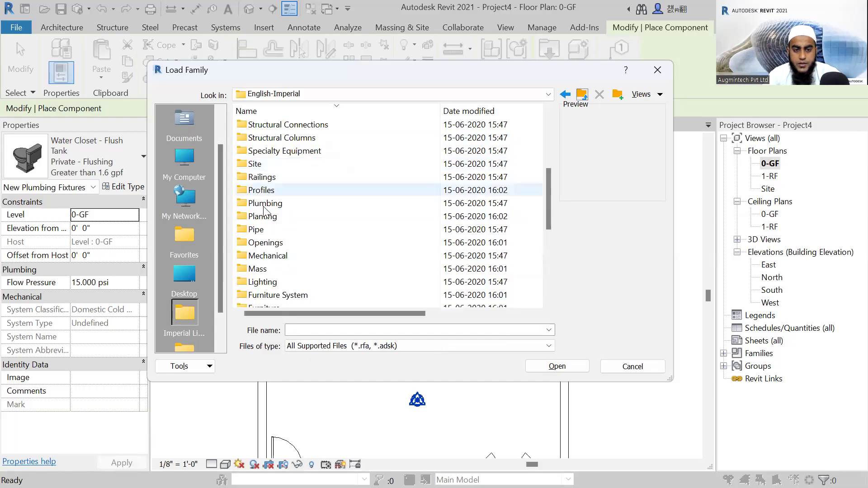
scroll(265, 210, "down", 1)
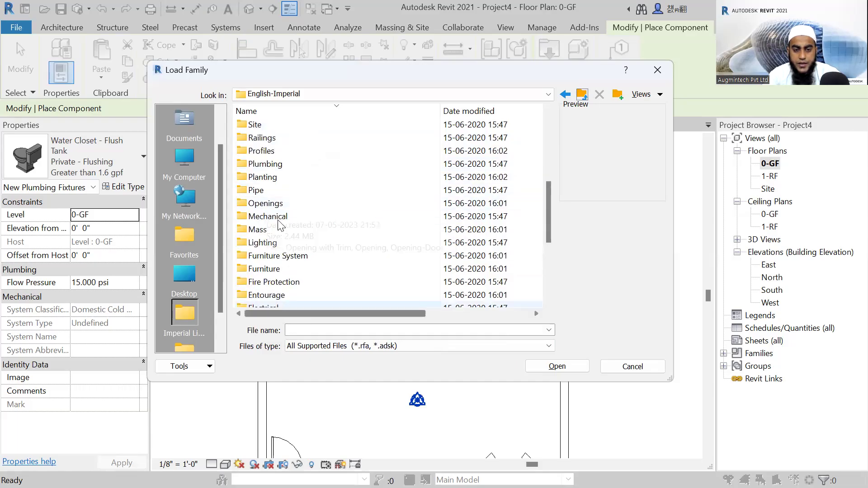
Check the Storage families within the Furniture library and return to the English-Imperial folder.
double_click(271, 270)
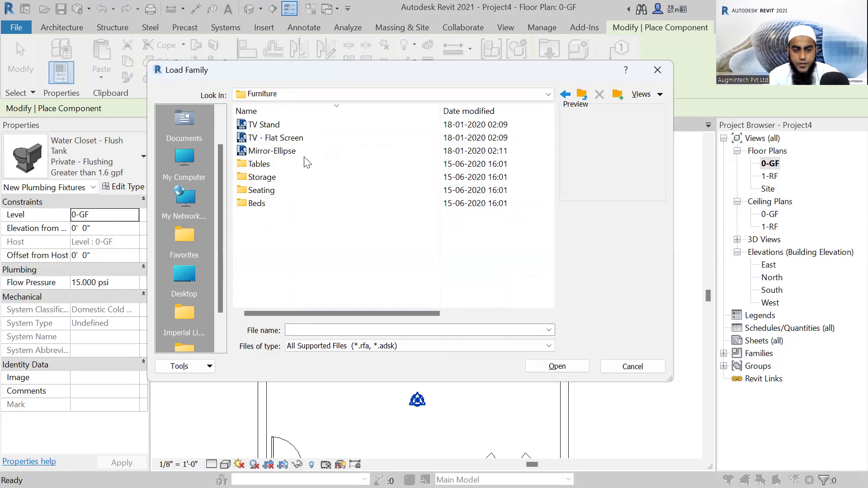
double_click(262, 177)
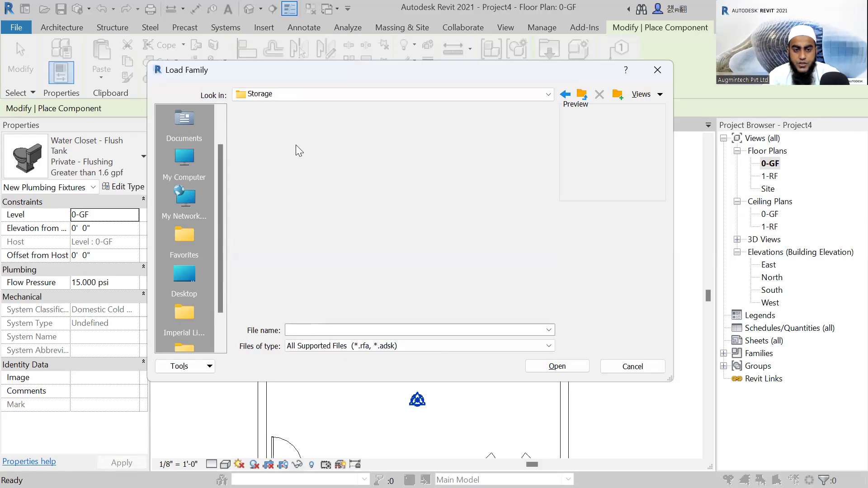
left_click(346, 180)
left_click(420, 253)
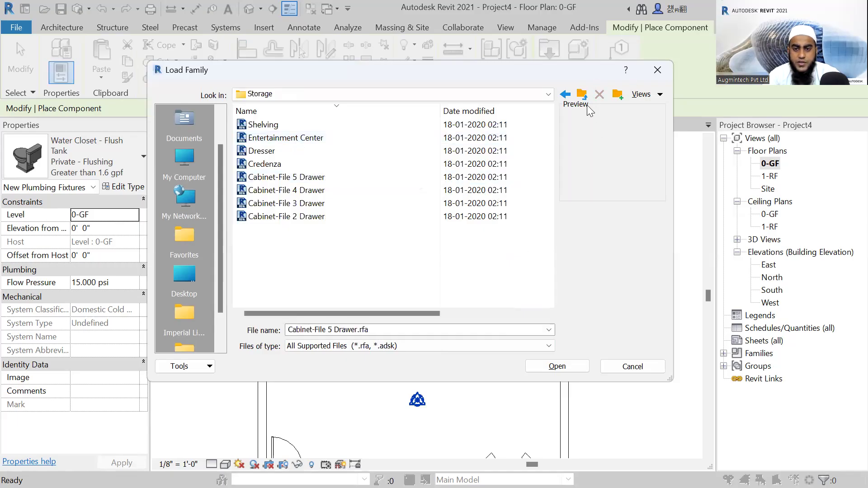
left_click(583, 98)
left_click(583, 98)
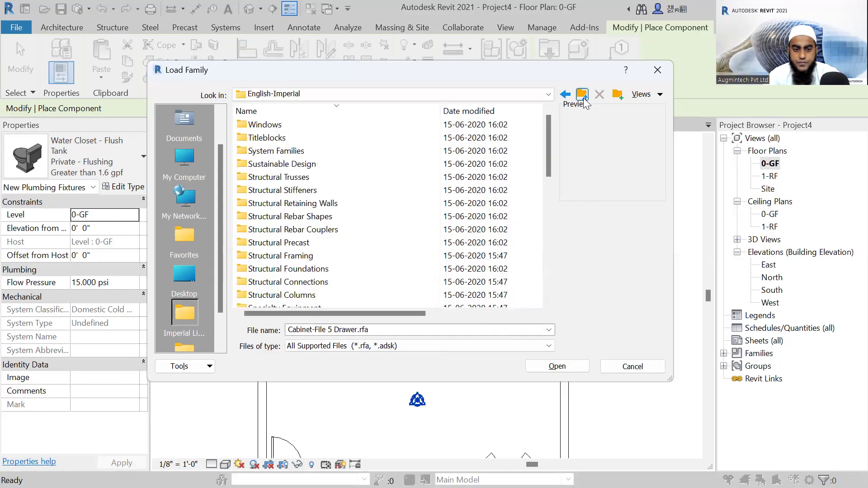
Reopen the English-Imperial folder from Libraries and look through its remaining category folders.
left_click(583, 96)
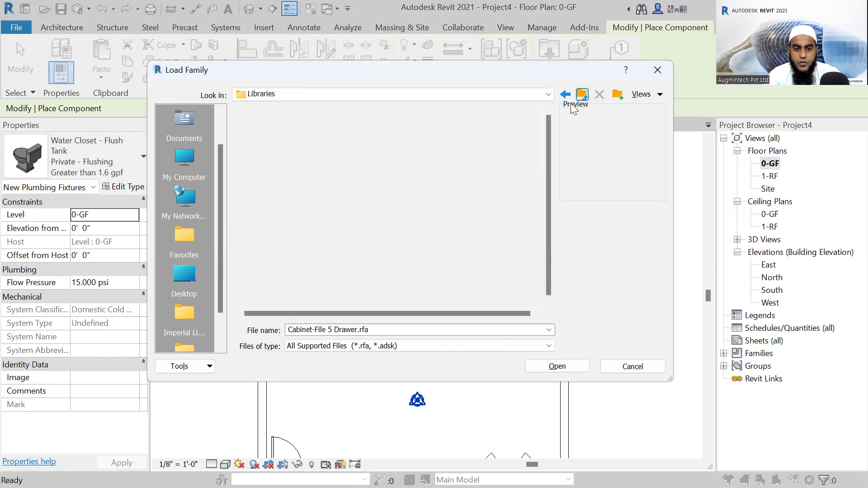
double_click(281, 259)
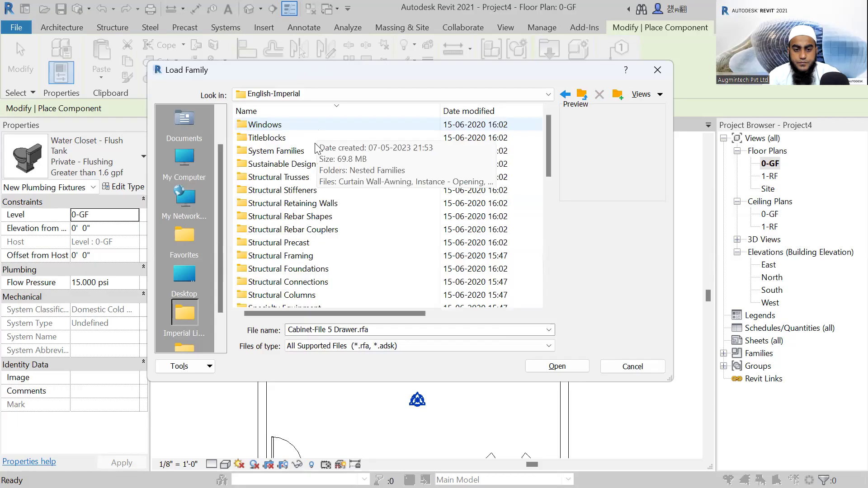
scroll(316, 149, "down", 4)
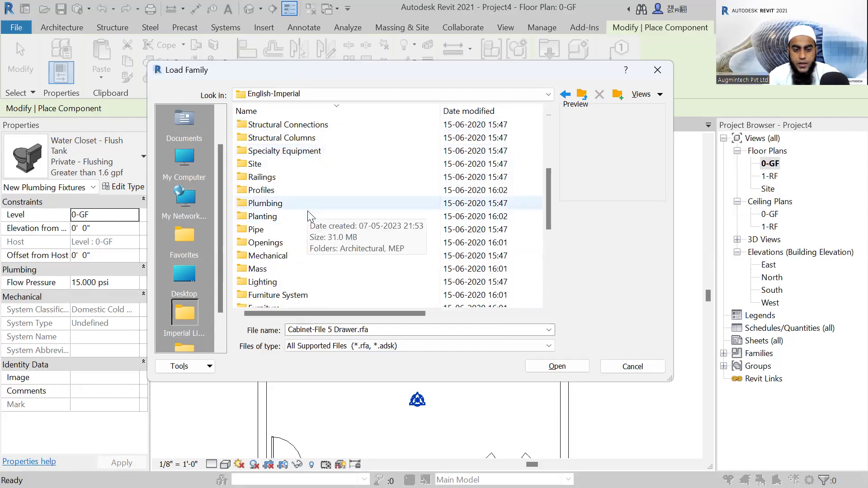
scroll(303, 226, "down", 3)
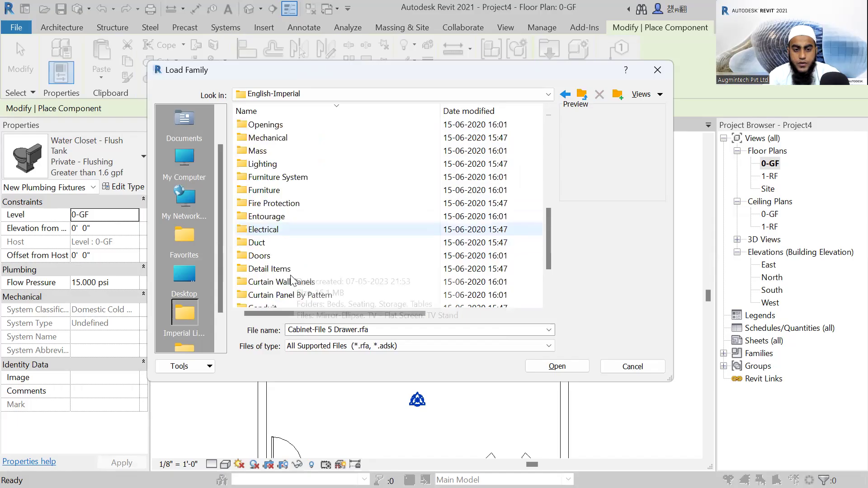
scroll(293, 280, "down", 1)
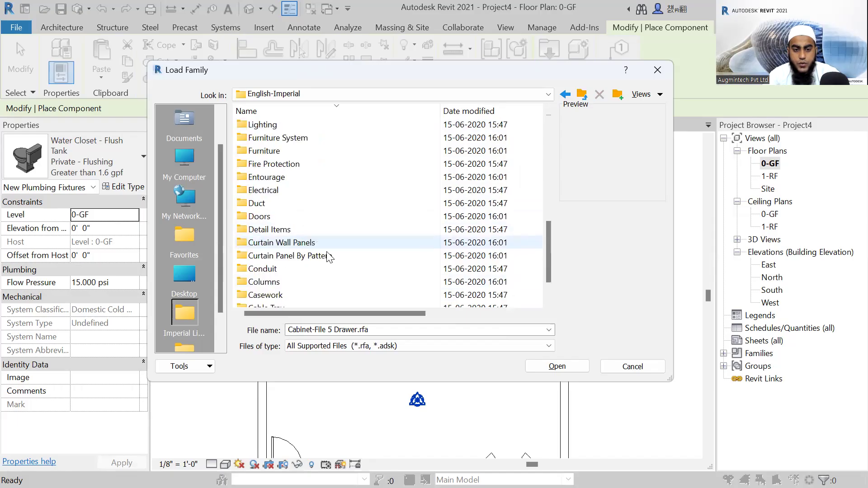
scroll(329, 255, "down", 1)
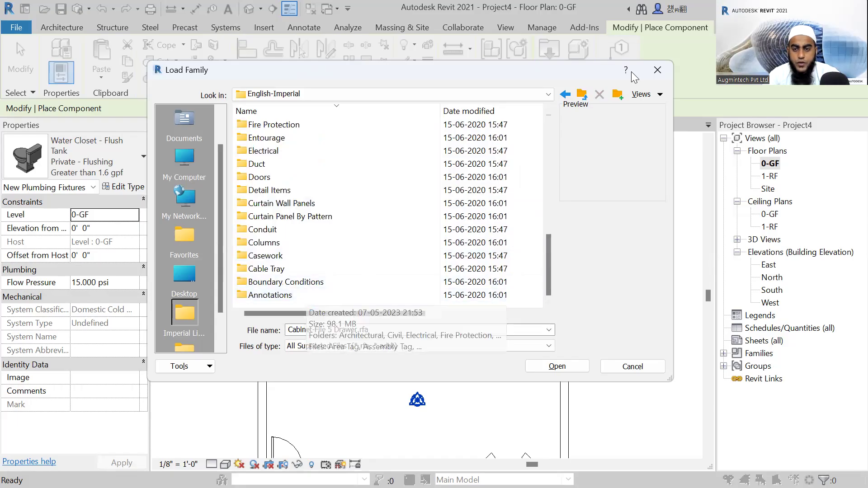
Cancel loading a family and end component placement in the ground floor plan.
left_click(657, 75)
key("Escape")
scroll(542, 300, "down", 3)
middle_click_drag(592, 308, 518, 257)
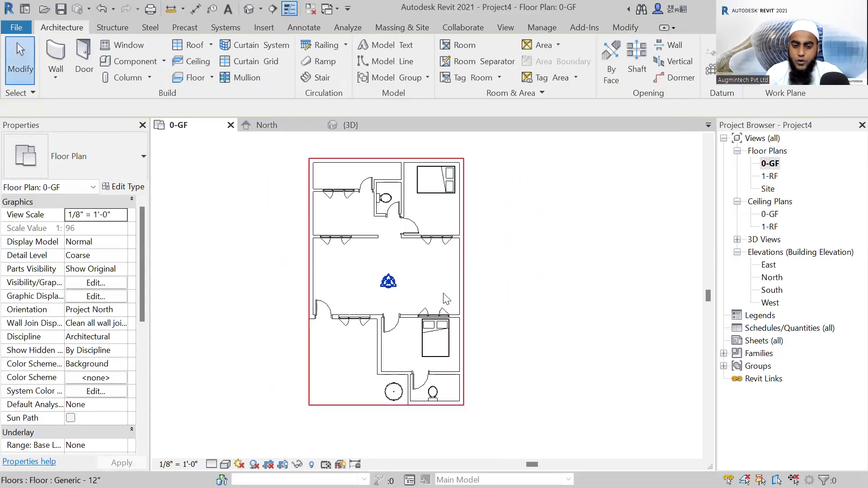
middle_click_drag(521, 263, 486, 254)
scroll(465, 238, "up", 1)
scroll(479, 253, "down", 1)
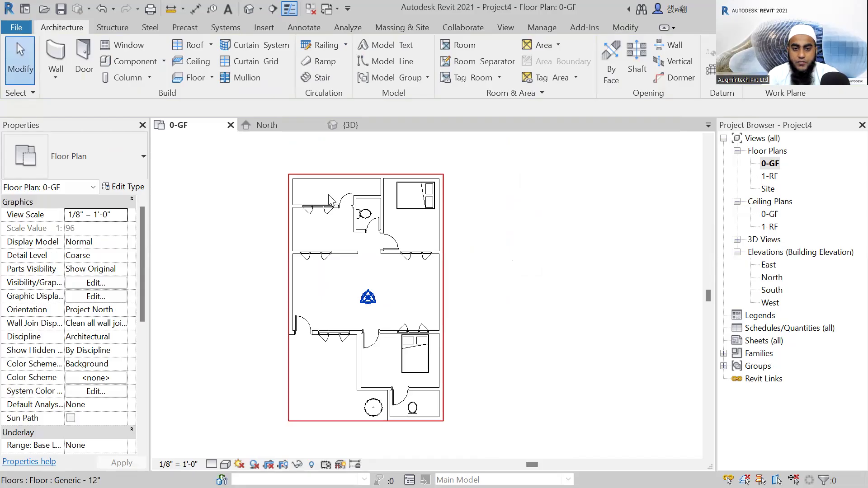
Check the levels in the North elevation, return to the 0-GF floor plan and decline saving with the reminder intervals option.
double_click(771, 278)
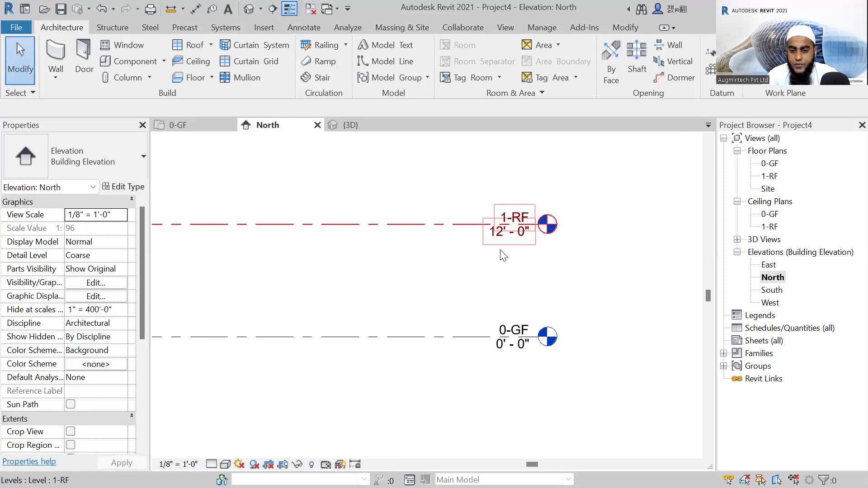
scroll(493, 267, "down", 1)
scroll(490, 268, "down", 1)
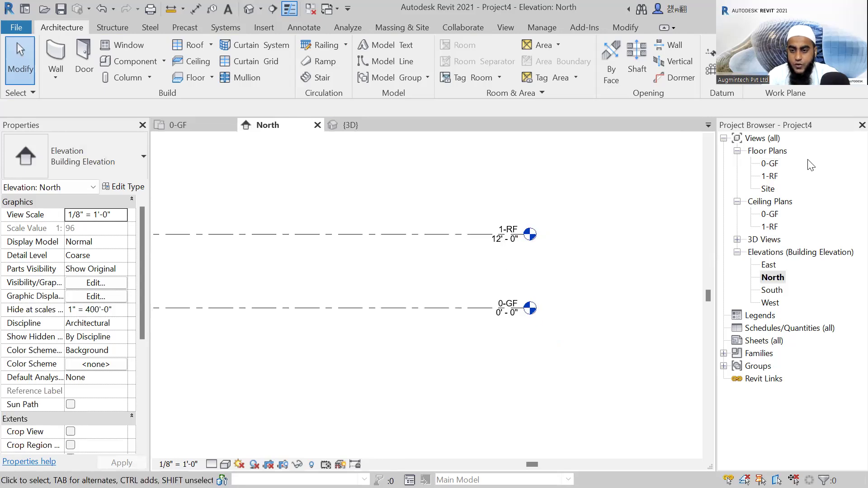
double_click(769, 164)
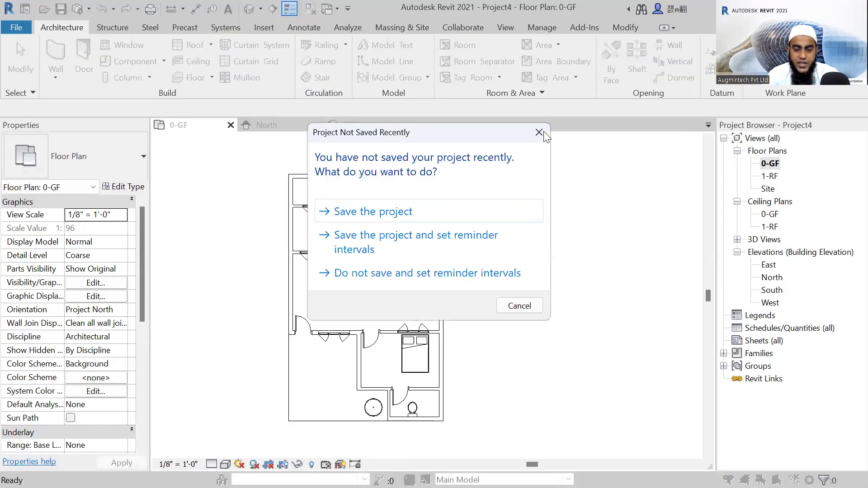
left_click(493, 274)
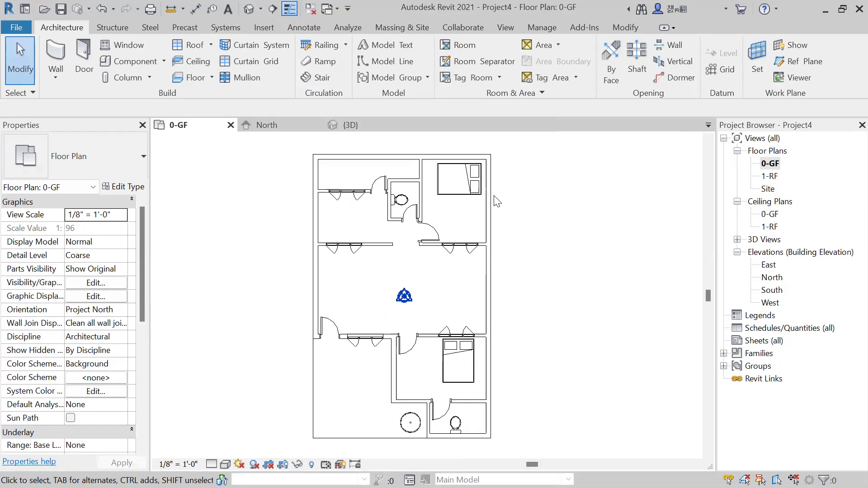
scroll(446, 222, "up", 1)
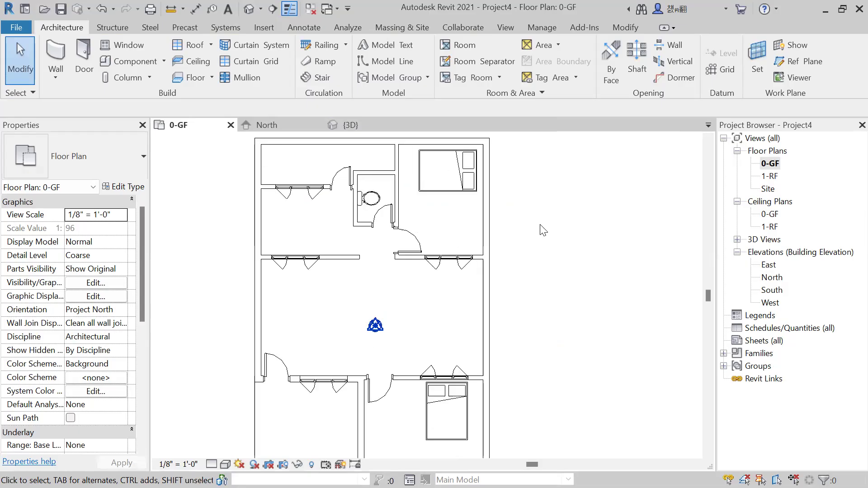
scroll(542, 228, "down", 1)
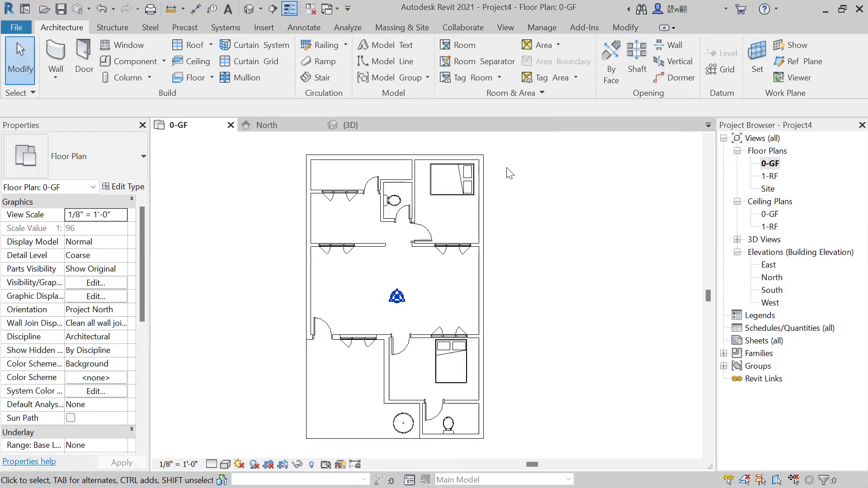
scroll(572, 251, "up", 1)
scroll(570, 248, "up", 1)
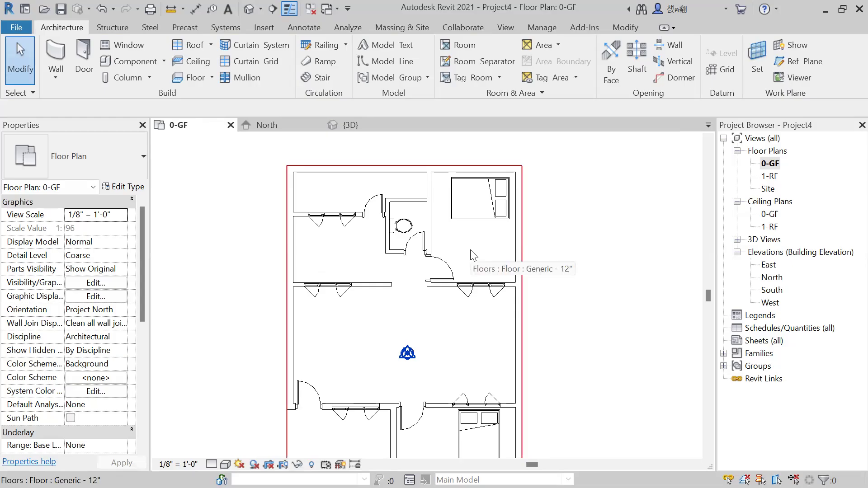
scroll(569, 266, "down", 3)
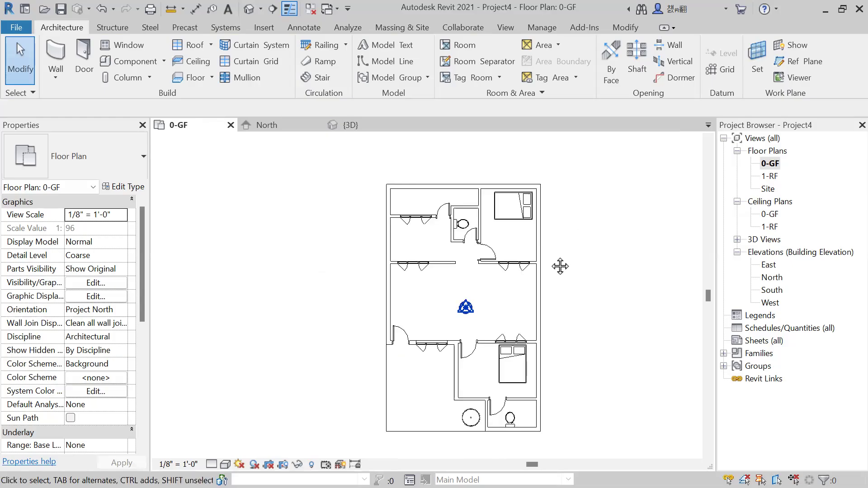
middle_click_drag(560, 266, 504, 247)
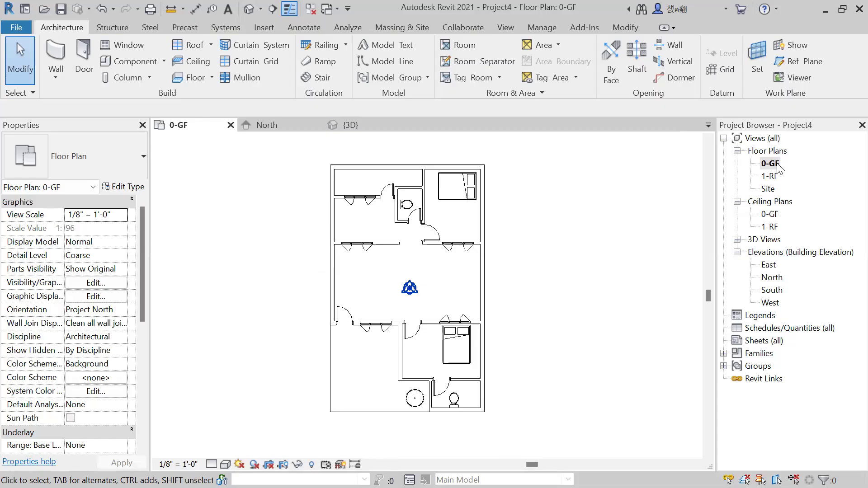
Open the 0-GF ceiling plan and set up an automatic ceiling of type 2' x 2' ACT System with a 9' height offset.
left_click(770, 215)
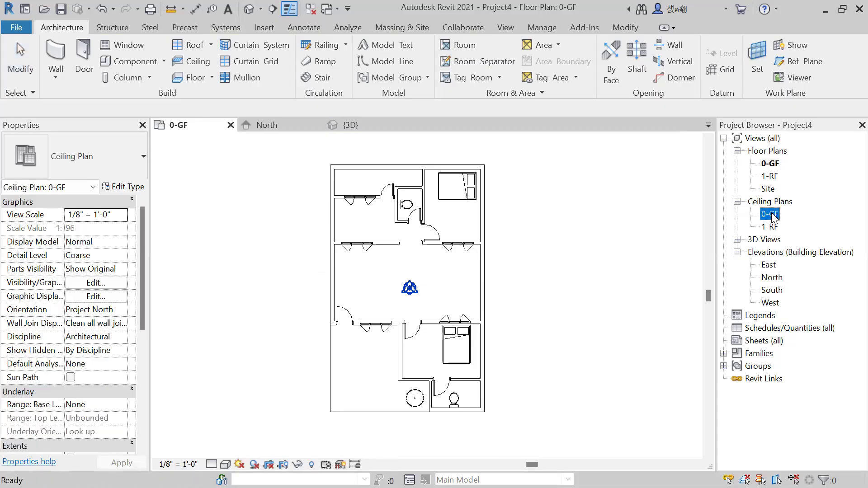
double_click(773, 215)
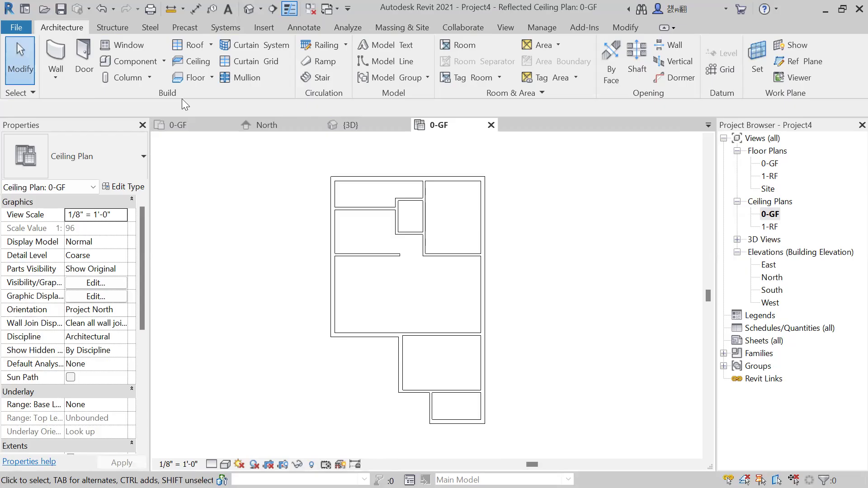
left_click(198, 62)
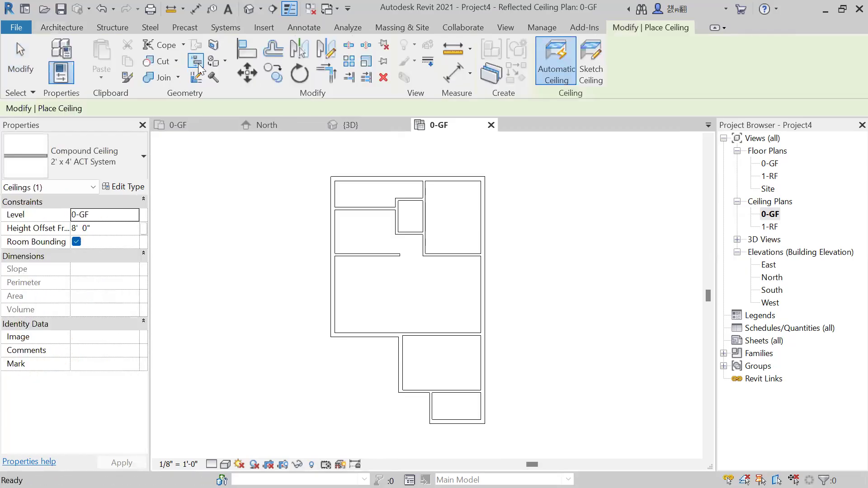
left_click(79, 164)
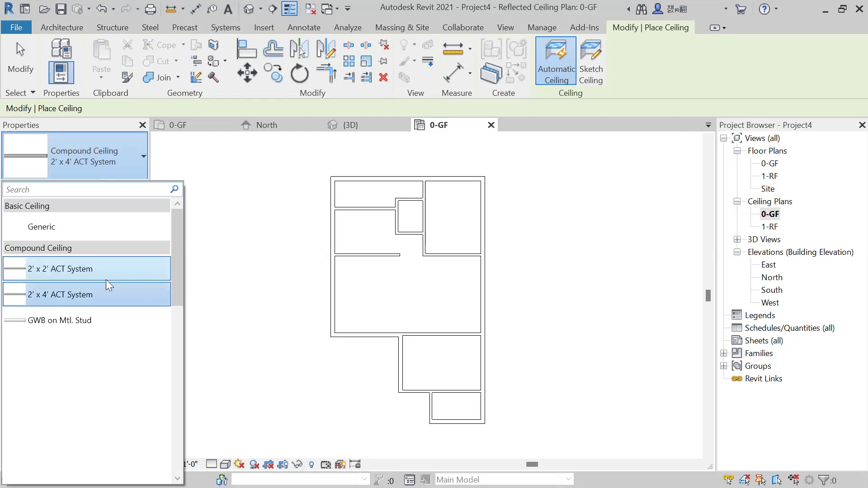
left_click(47, 274)
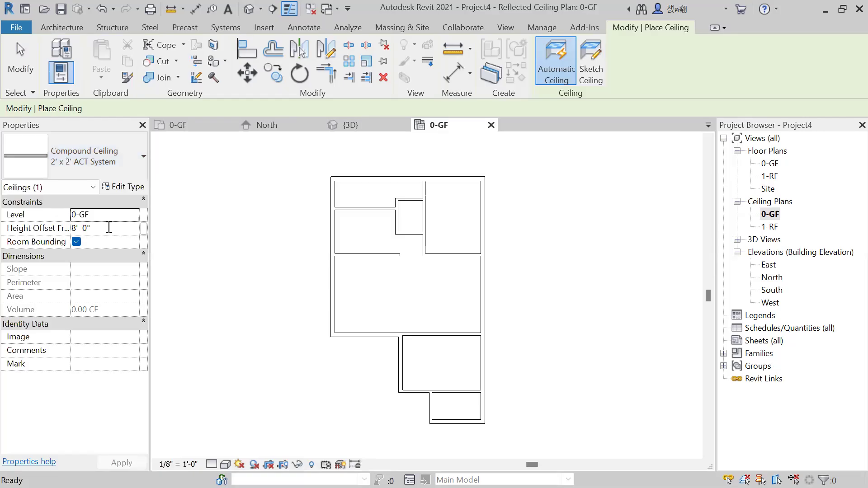
left_click(109, 227)
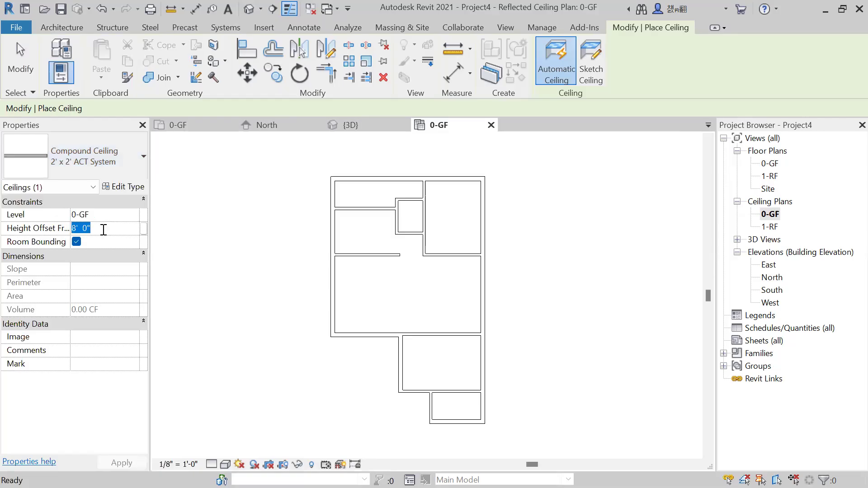
type("9")
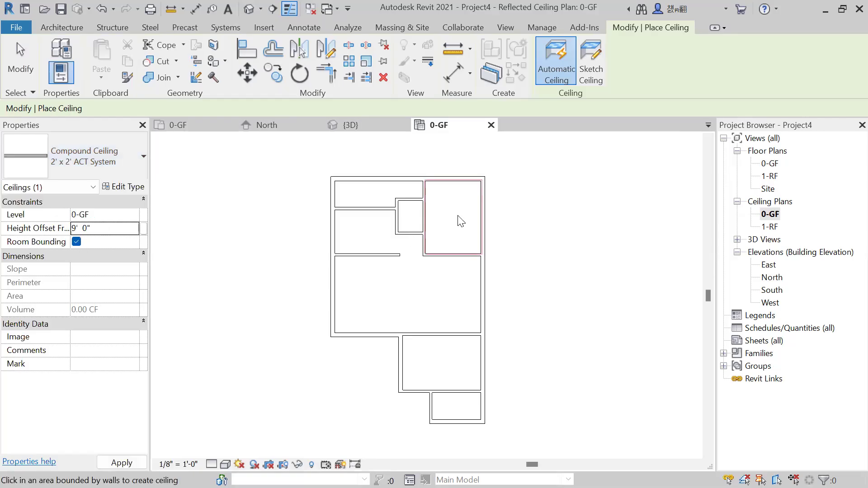
Place ceilings in the northeast bedroom, the narrow northwest room and the small toilet between them.
left_click(461, 221)
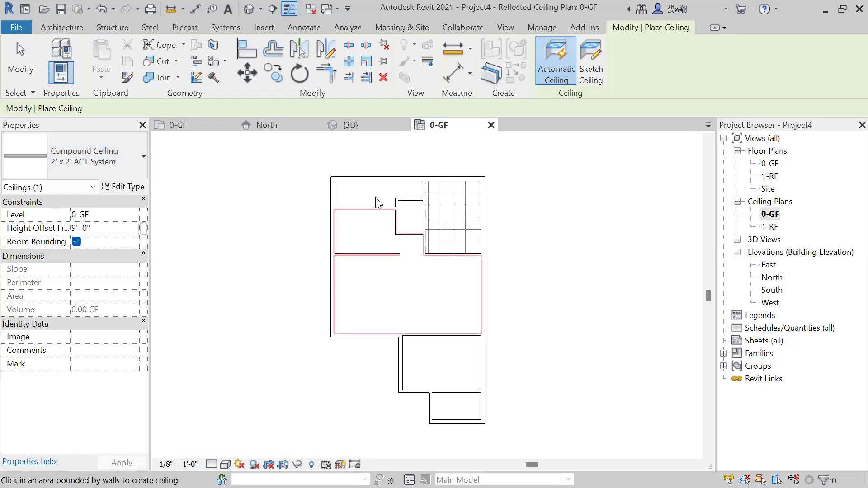
scroll(375, 197, "up", 3)
left_click(373, 200)
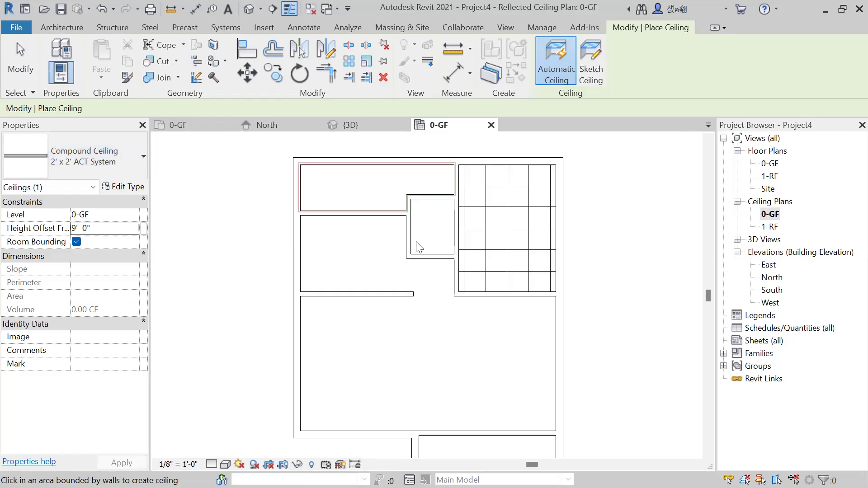
left_click(451, 239)
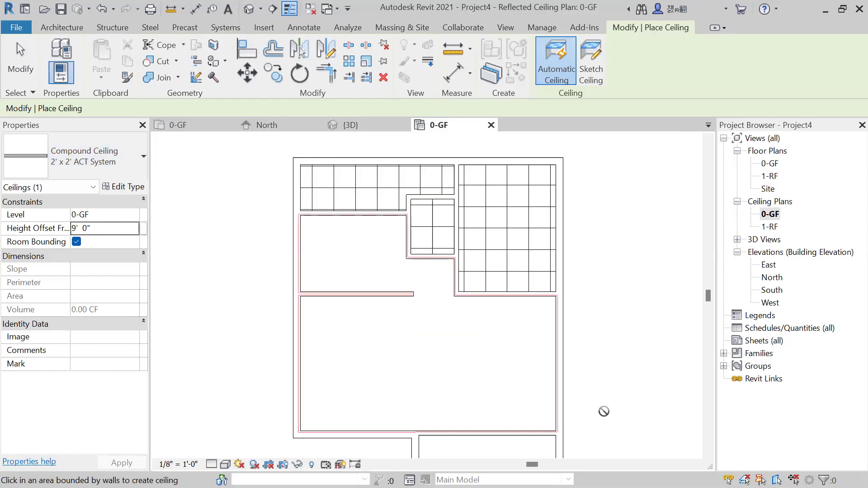
Place a ceiling in the small bathroom at the plan's south end and end ceiling placement.
middle_click_drag(551, 270, 429, 187)
scroll(429, 187, "down", 2)
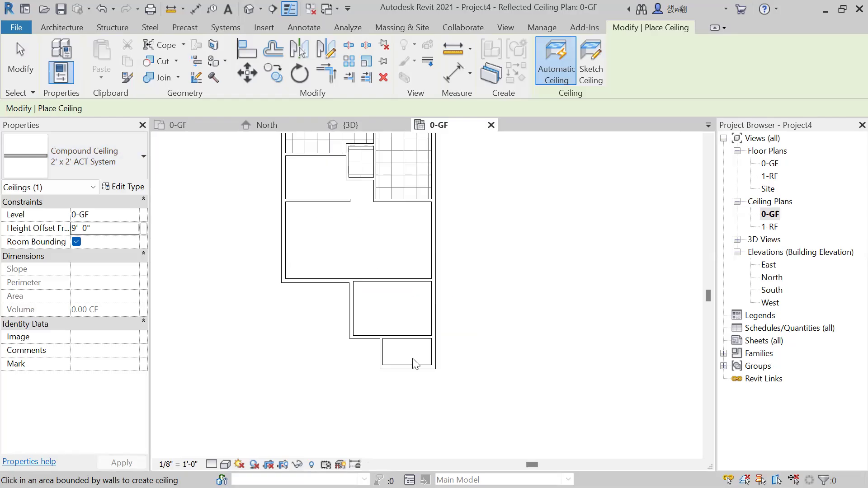
scroll(413, 360, "up", 2)
middle_click_drag(517, 313, 560, 352)
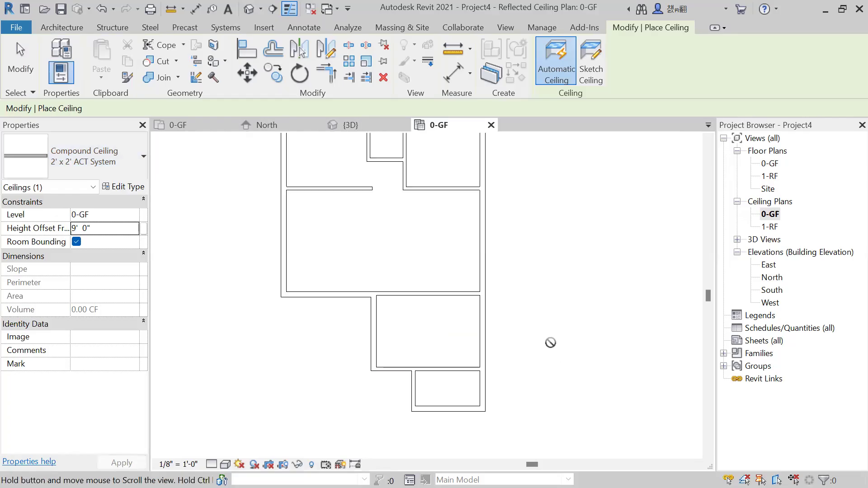
key("Escape")
scroll(375, 319, "down", 2)
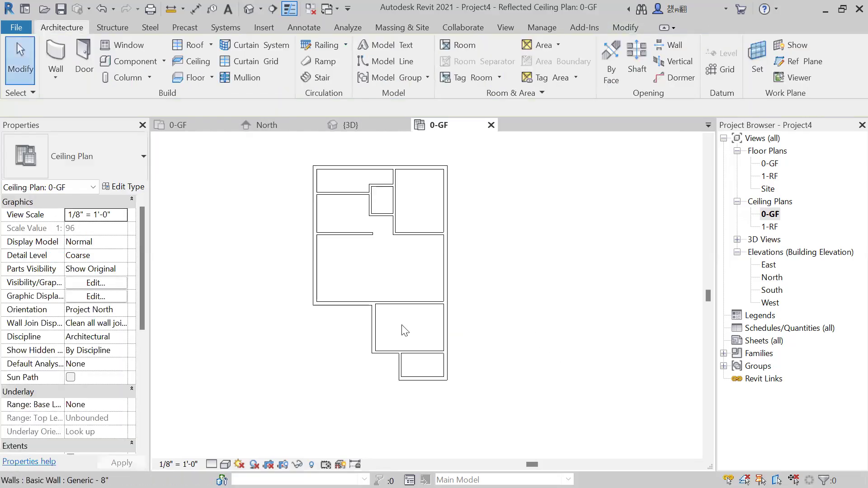
scroll(403, 329, "up", 2)
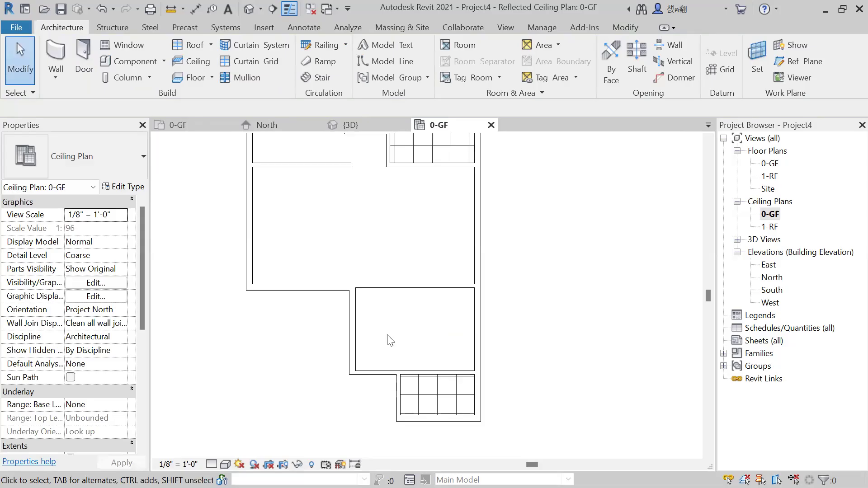
scroll(390, 340, "down", 2)
scroll(440, 347, "up", 2)
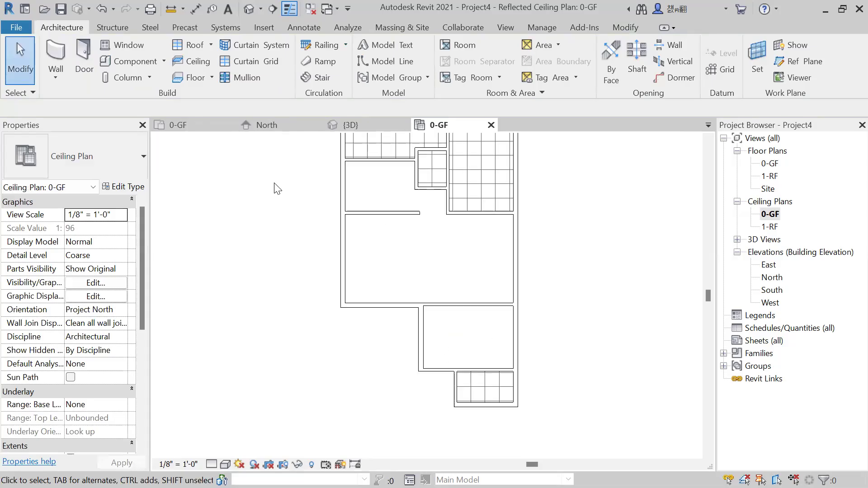
Examine the placed ceilings from above in the 3D view, focusing on the northeast bedroom.
left_click(368, 121)
middle_click_drag(546, 236, 425, 252, "shift")
scroll(424, 259, "up", 2)
middle_click_drag(420, 201, 497, 333, "shift")
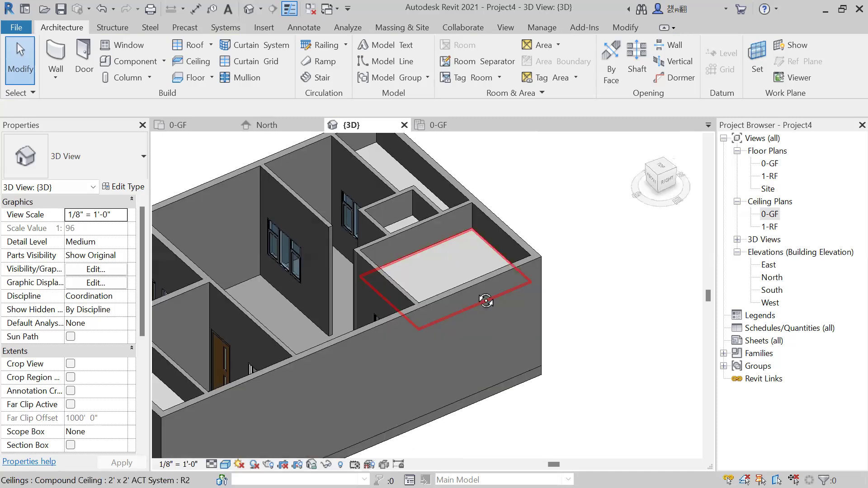
middle_click_drag(484, 296, 470, 306, "shift")
Delete the long east exterior wall in the 3D view and examine the bedroom ceiling from below and the side.
left_click(507, 322)
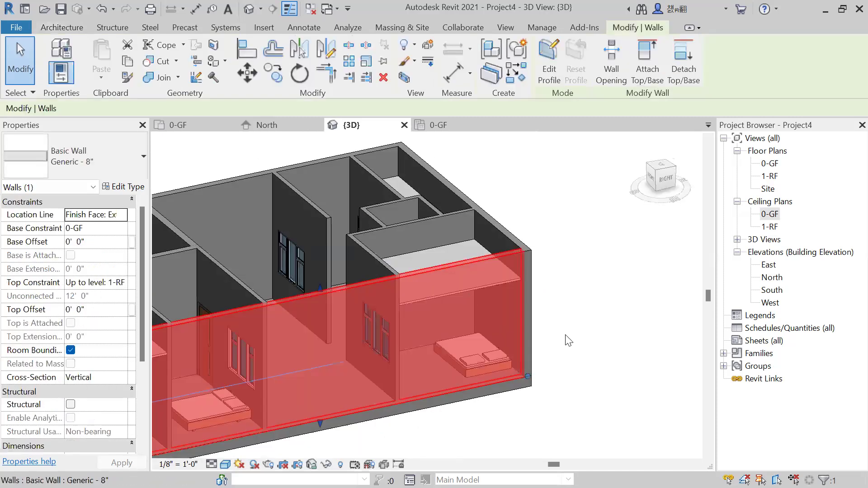
key("Delete")
middle_click_drag(547, 299, 521, 186, "shift")
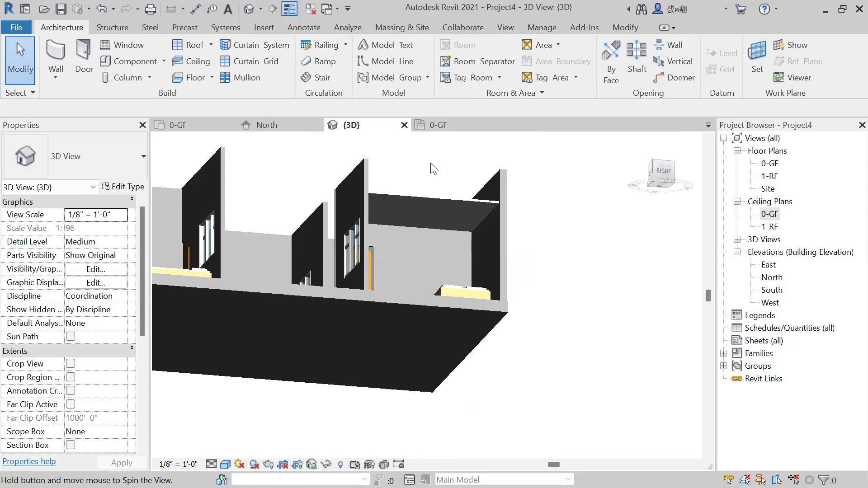
scroll(431, 164, "up", 3)
scroll(457, 262, "up", 2)
middle_click_drag(457, 261, 529, 381, "shift")
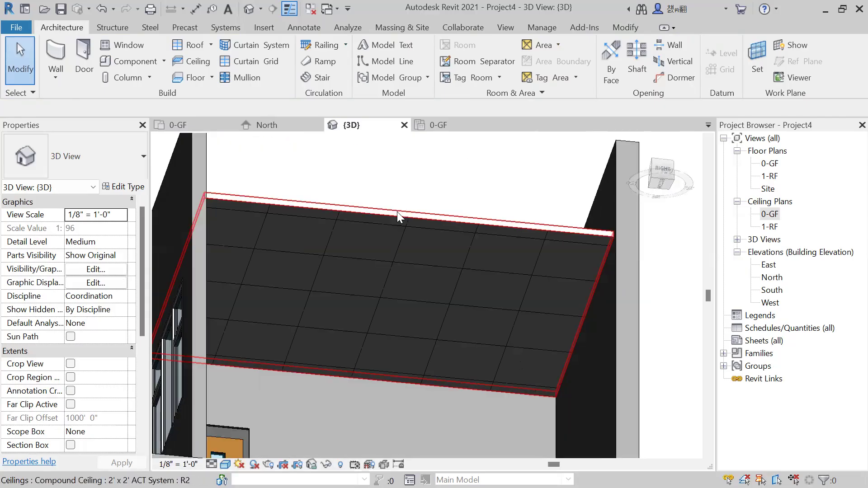
scroll(396, 209, "down", 3)
middle_click_drag(416, 298, 513, 217, "shift")
scroll(503, 208, "down", 1)
middle_click_drag(508, 277, 509, 322, "shift")
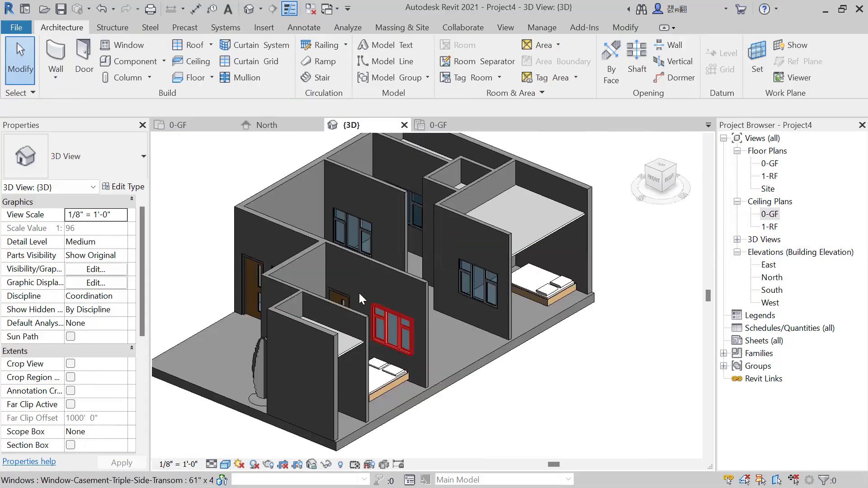
Undo the deletion of the east exterior wall.
key("ctrl+z")
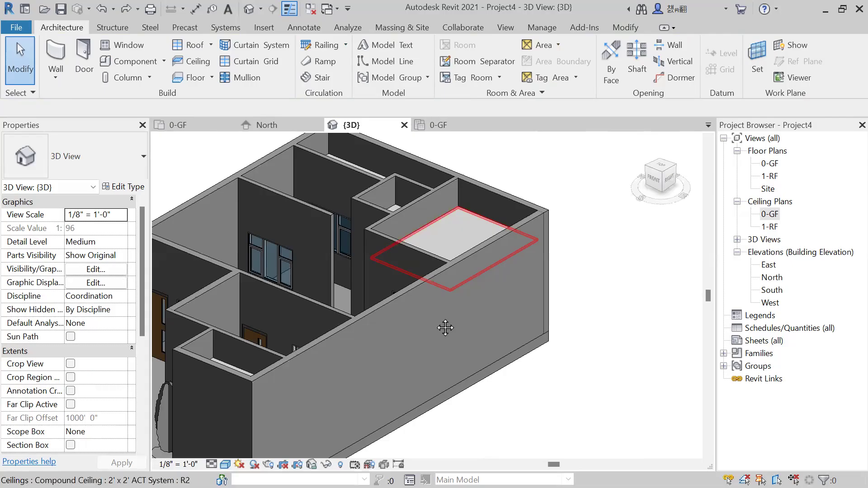
middle_click_drag(445, 328, 487, 313)
scroll(488, 311, "down", 2)
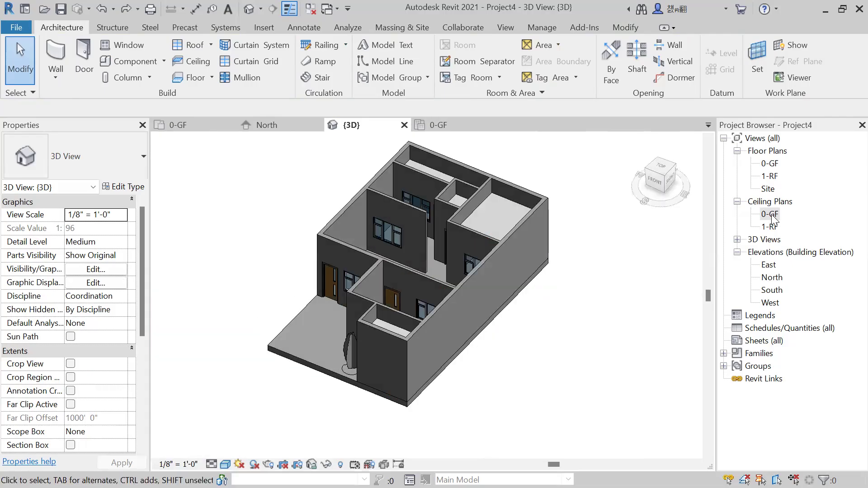
Return to the 0-GF ceiling plan with the whole layout in view.
double_click(772, 215)
scroll(497, 321, "down", 2)
middle_click_drag(520, 334, 467, 323)
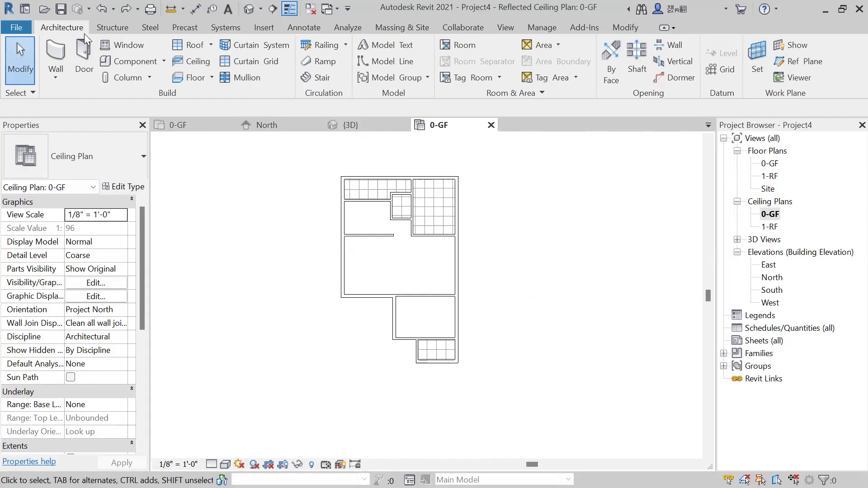
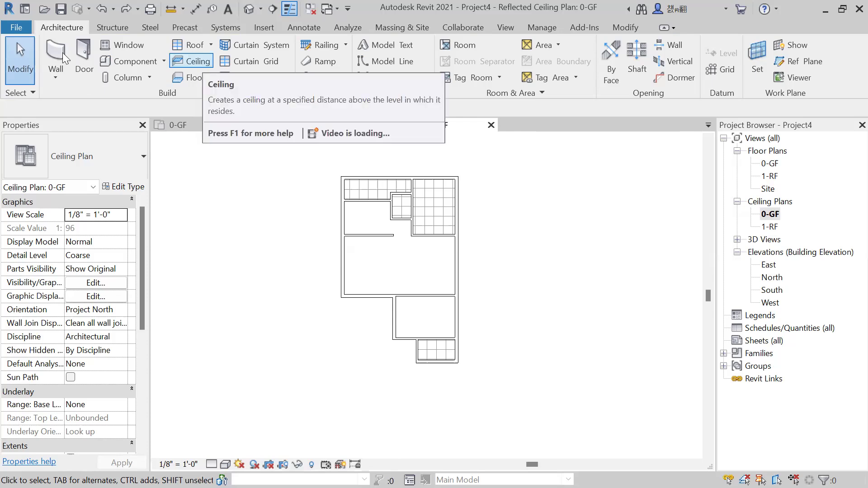
Start a new wall using the Soffit - 1/2" GWB & Metal Stud type.
left_click(120, 156)
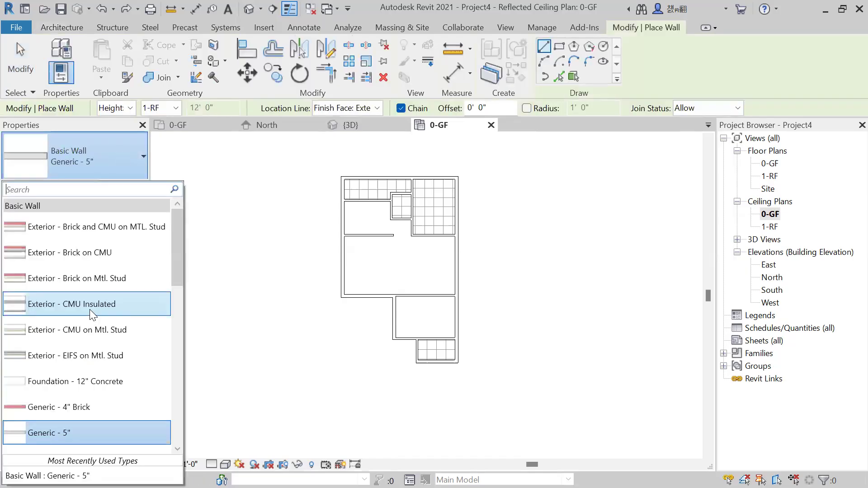
scroll(91, 350, "down", 1)
scroll(95, 371, "down", 4)
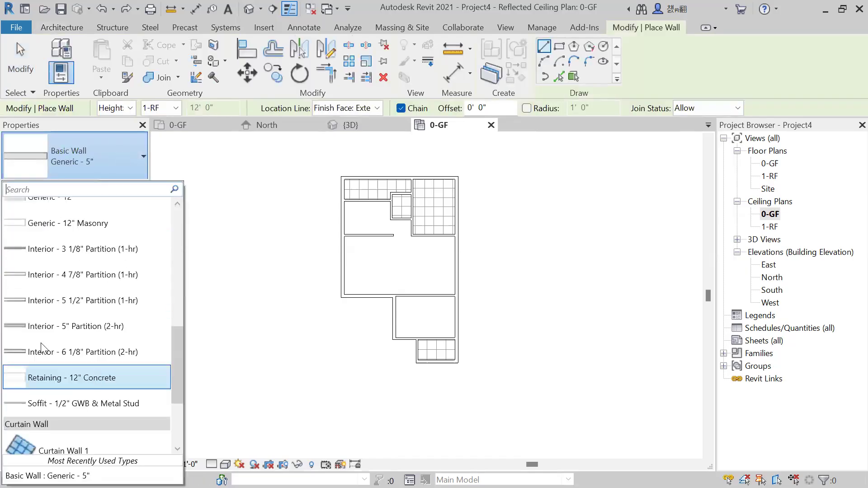
scroll(43, 341, "down", 2)
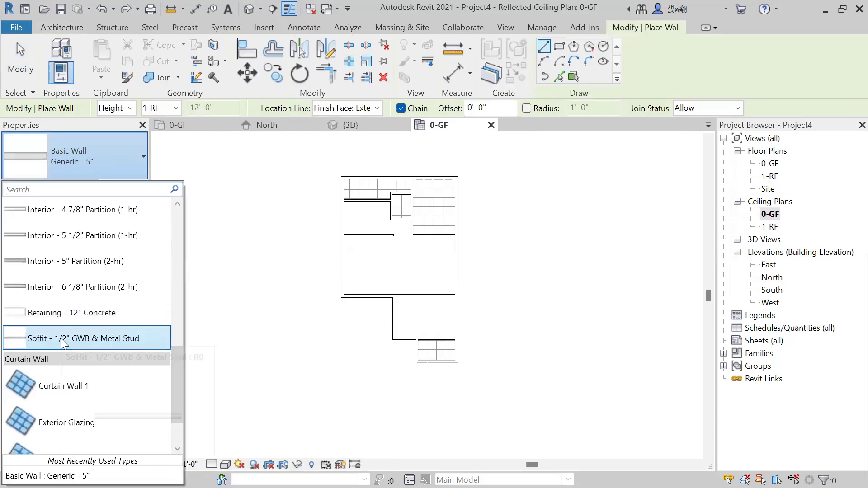
left_click(63, 344)
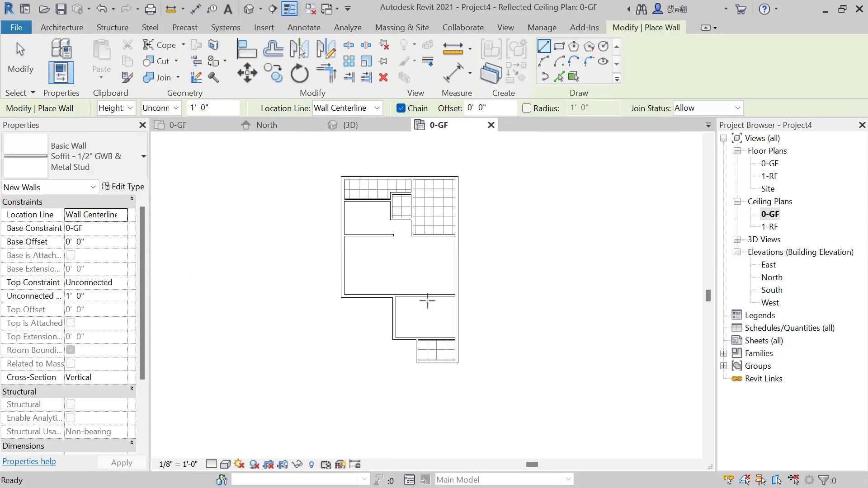
Set the soffit wall's base offset to 9', its unconnected height to 2' and its location line to Finish Face: Exterior.
scroll(451, 313, "up", 2)
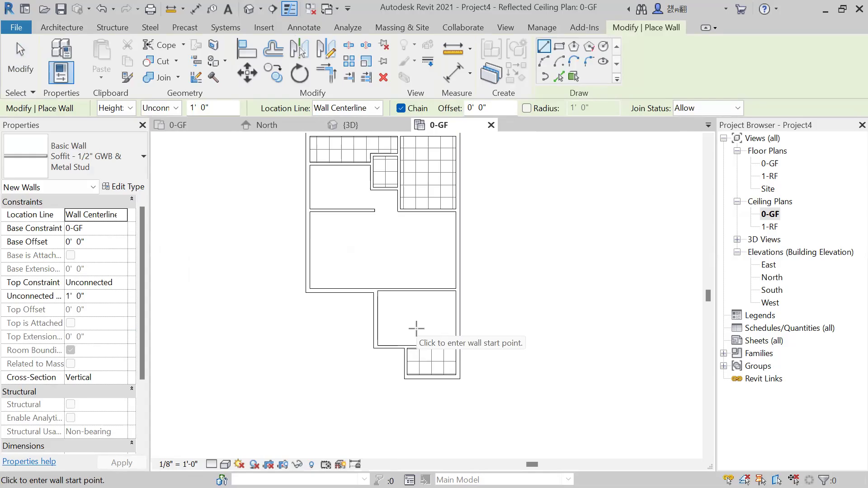
left_click(113, 242)
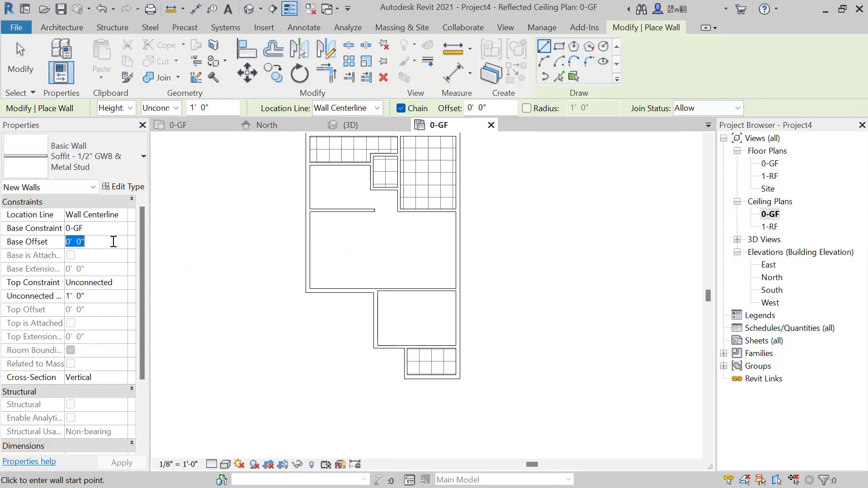
type("9")
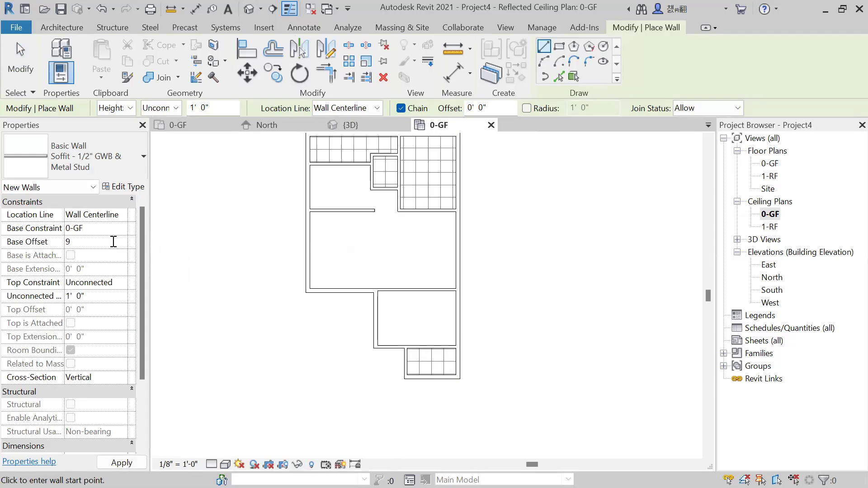
left_click(207, 110)
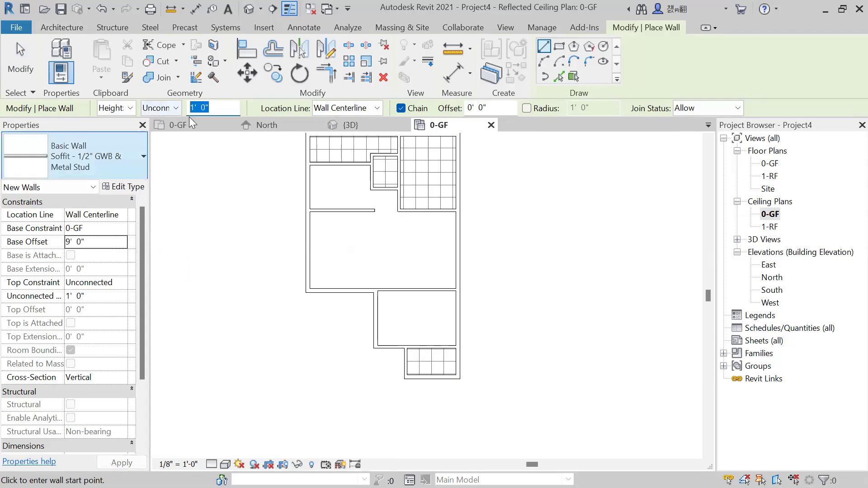
type("2")
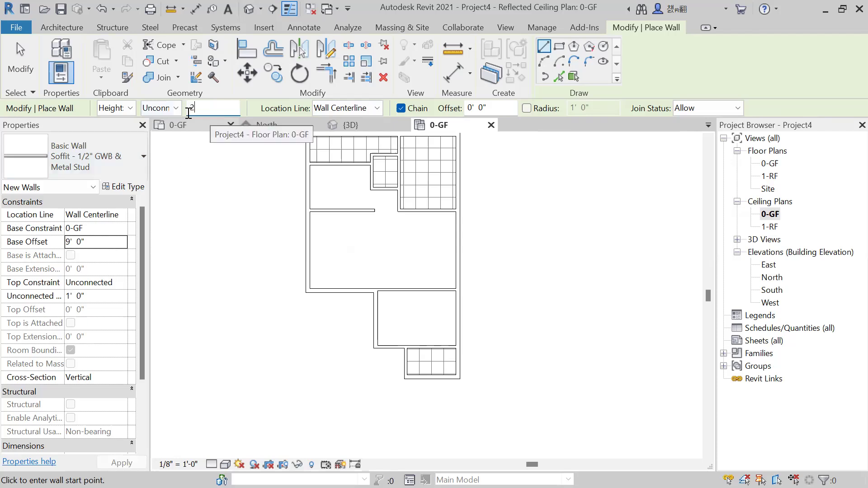
key("Return")
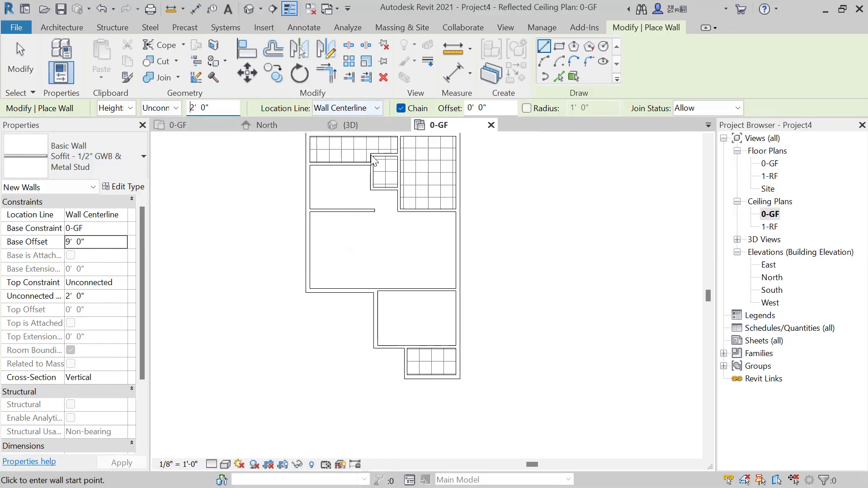
left_click(375, 108)
left_click(371, 148)
Draw a rectangular soffit with a -2' offset between opposite inner corners of the room south of the large living area.
left_click_drag(488, 110, 458, 113)
key("BackSpace")
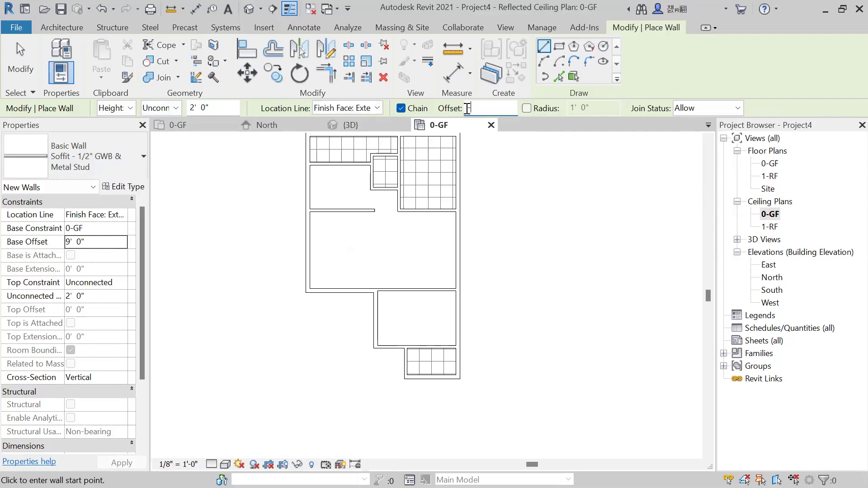
type("-2")
left_click(559, 45)
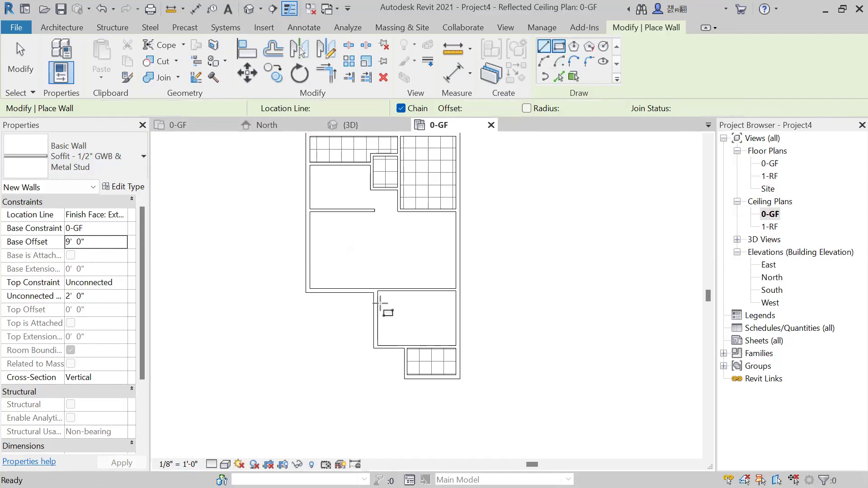
scroll(380, 303, "up", 2)
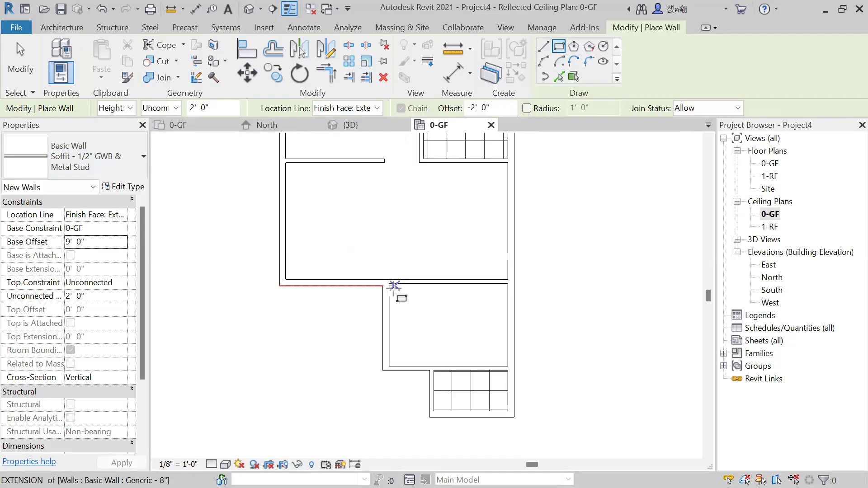
left_click(508, 366)
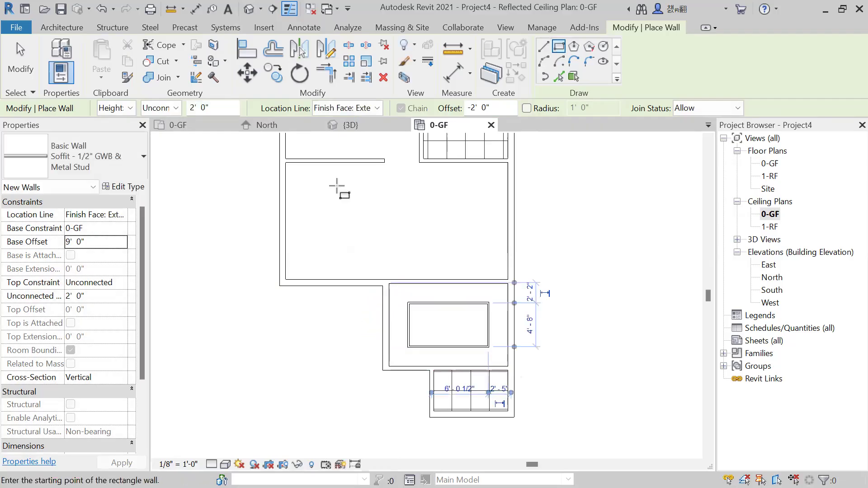
Examine the rectangular soffit from above and from several sides in the 3D view.
left_click(381, 124)
key("Escape")
scroll(448, 321, "up", 2)
middle_click_drag(460, 354, 263, 281, "shift")
middle_click_drag(322, 322, 325, 254, "shift")
scroll(326, 254, "up", 2)
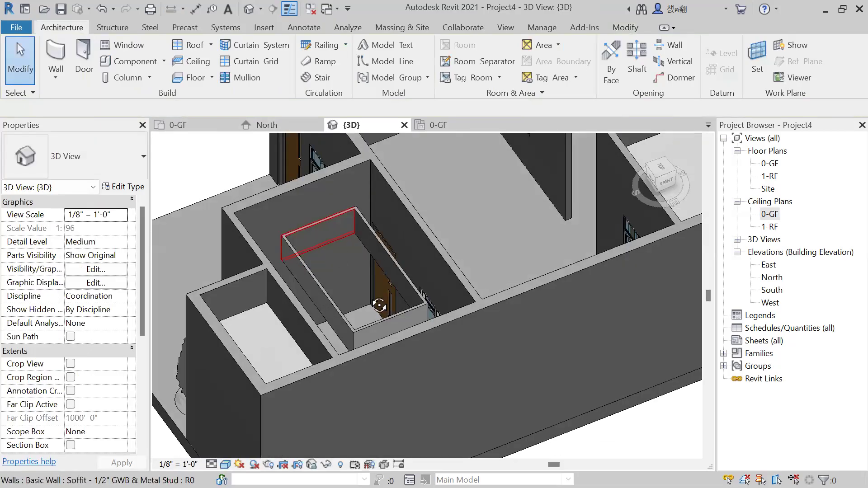
scroll(429, 253, "up", 4)
middle_click_drag(428, 253, 446, 256, "shift")
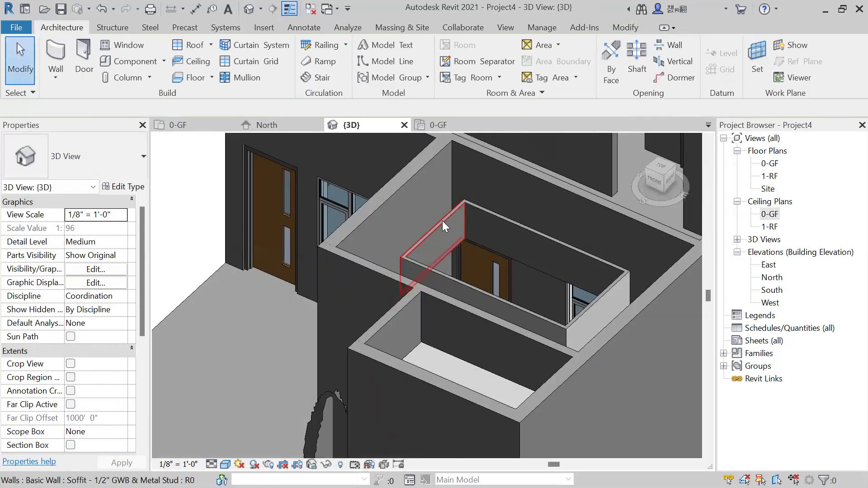
mouse_move(443, 235)
middle_mouse_down("shift")
mouse_move(514, 284)
mouse_move(487, 248)
mouse_move(462, 278)
mouse_move(437, 244)
middle_mouse_up("shift")
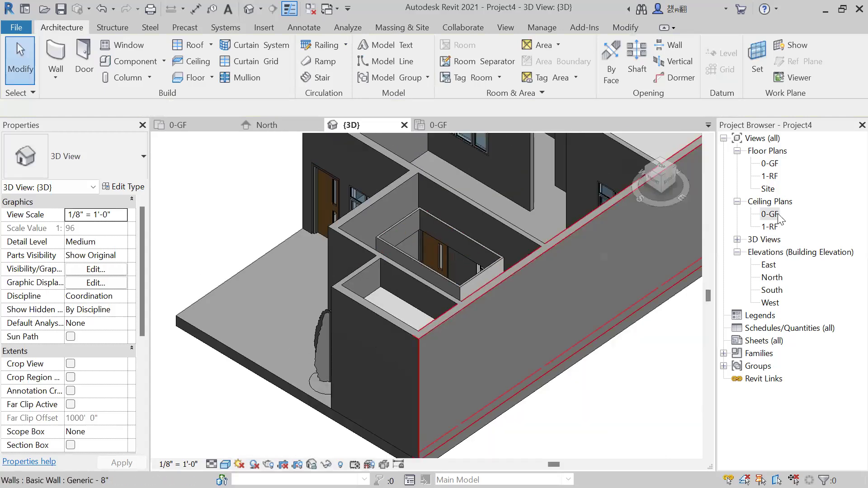
Delete the rectangular soffit in the 0-GF ceiling plan.
double_click(778, 215)
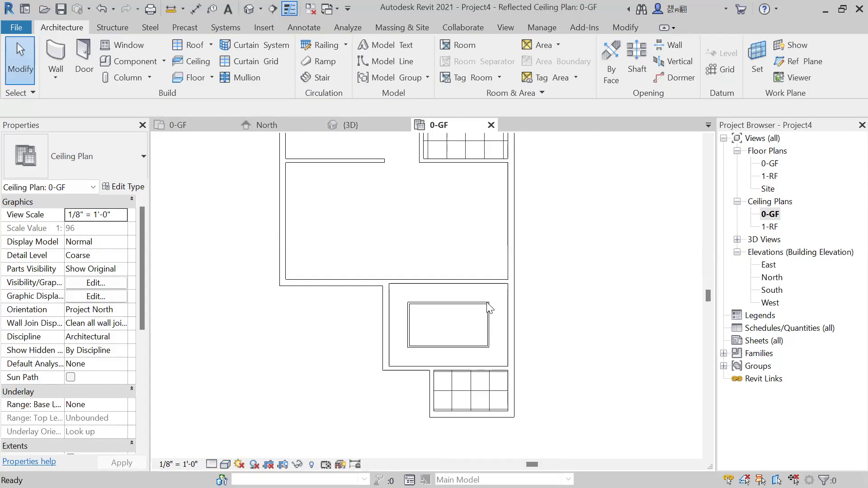
left_click(404, 350)
key("Delete")
scroll(447, 295, "down", 1)
middle_click_drag(447, 304, 432, 347)
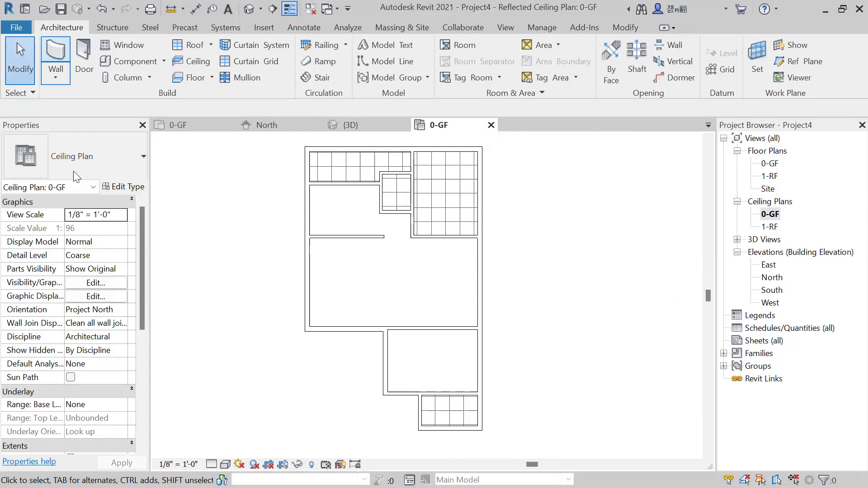
Start a new soffit wall with its base offset set to 10'.
key("w")
key("a")
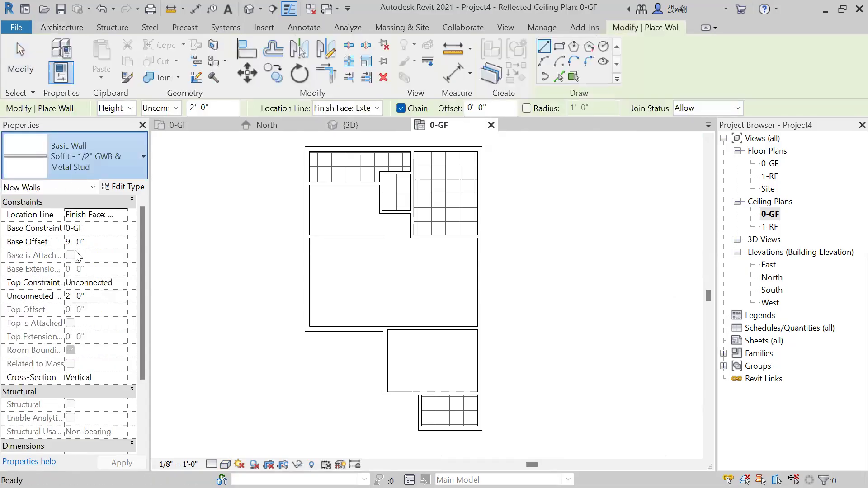
left_click(102, 242)
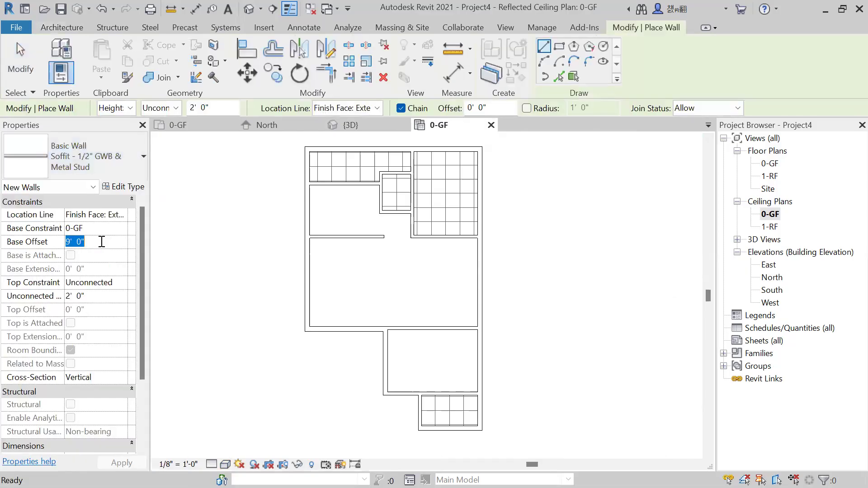
type("10")
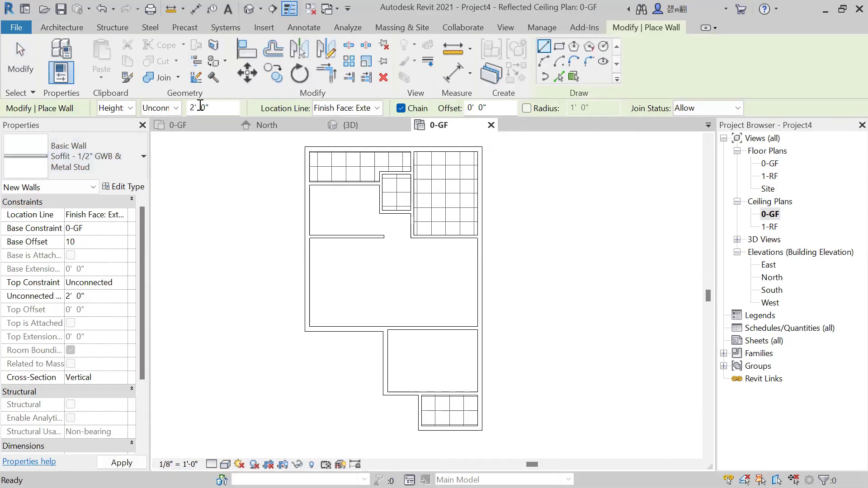
left_click(176, 110)
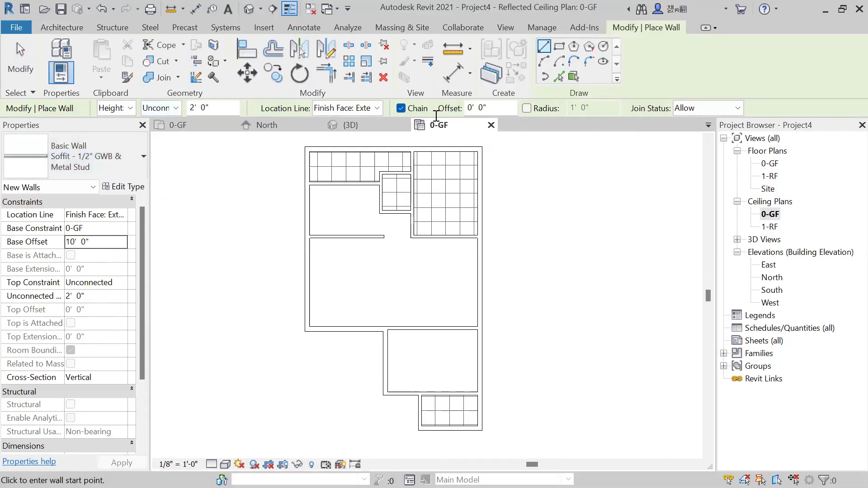
Draw the rectangular soffit at a -2' offset from the inner corners of the room south of the large living area.
left_click_drag(494, 108, 441, 120)
type("-2")
left_click(558, 47)
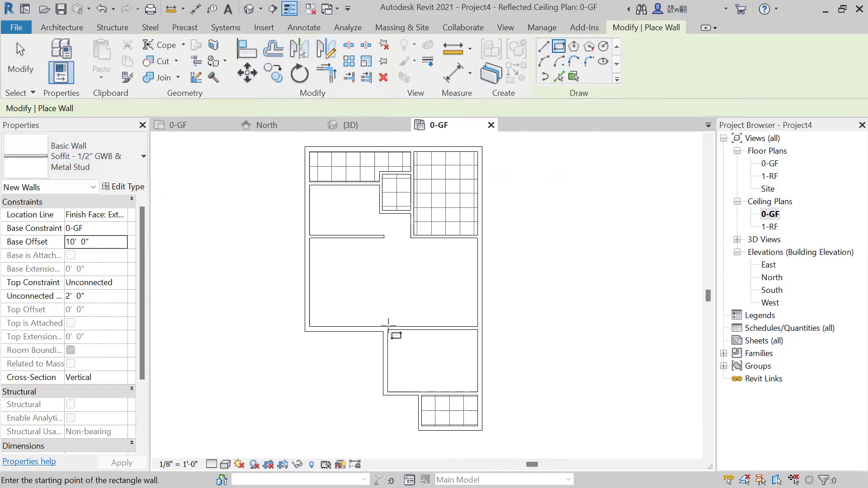
scroll(389, 326, "up", 3)
middle_click_drag(389, 327, 389, 292)
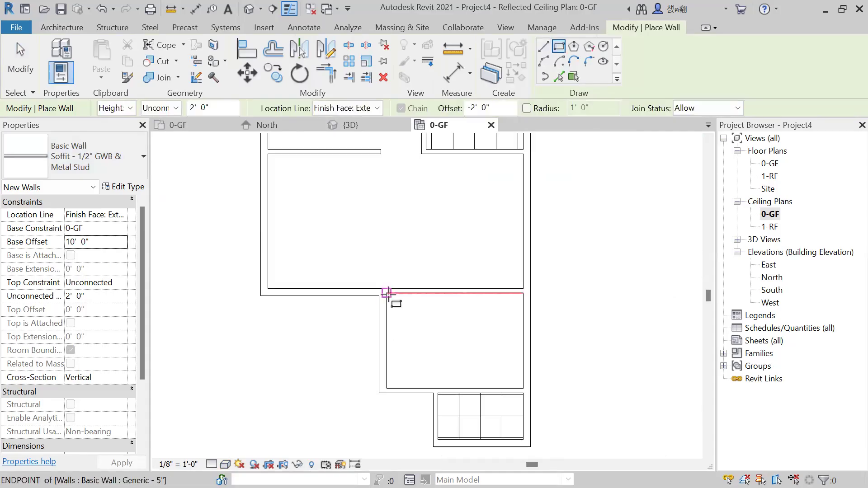
left_click(523, 388)
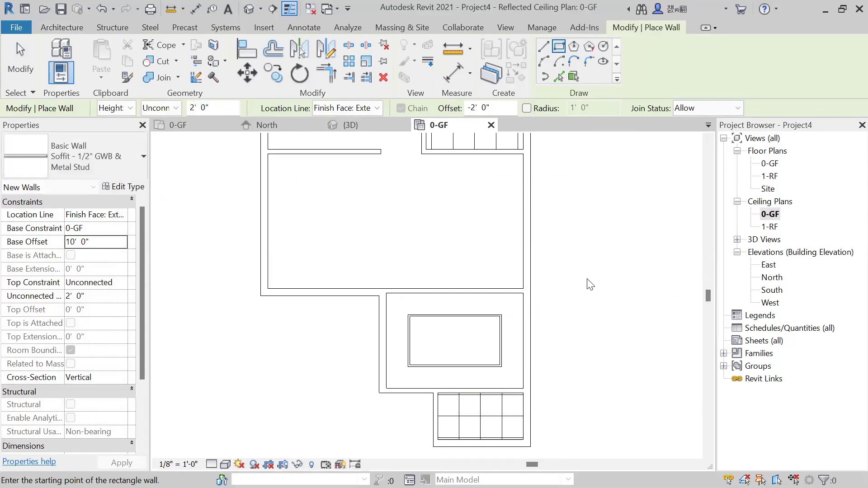
Examine the raised soffit from above in the 3D view and return to the 0-GF ceiling plan.
left_click(355, 125)
middle_click_drag(504, 339, 492, 313, "shift")
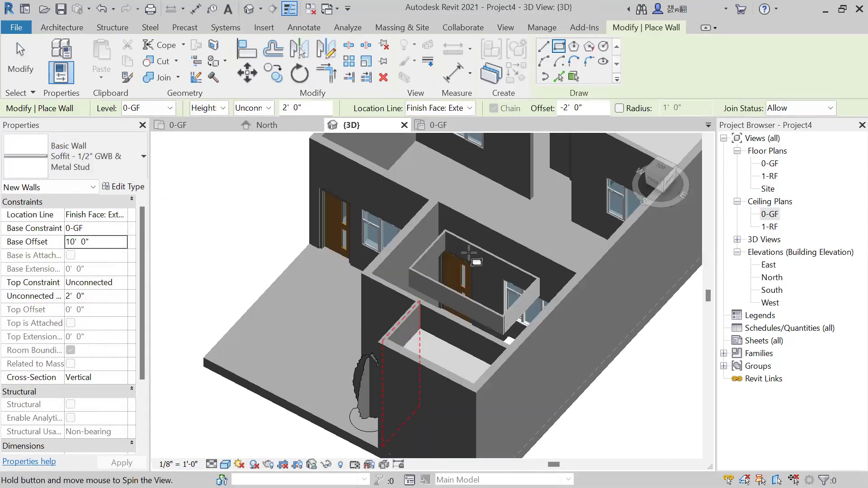
scroll(460, 282, "up", 1)
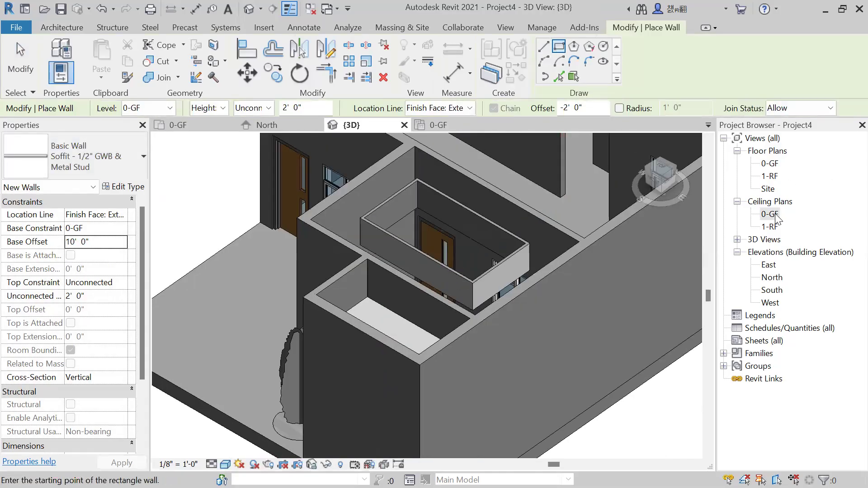
double_click(787, 213)
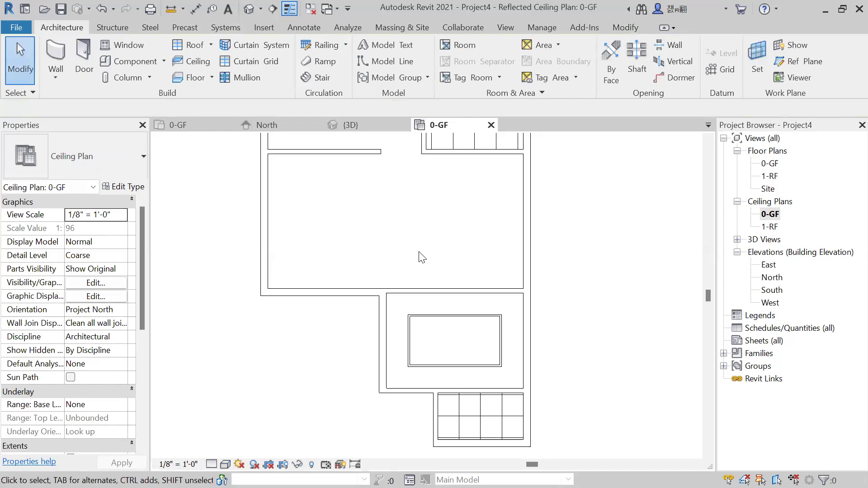
Try to place an automatic 2' x 2' ACT System ceiling between the room walls and the rectangular soffit, and undo the attempt.
scroll(421, 257, "down", 1)
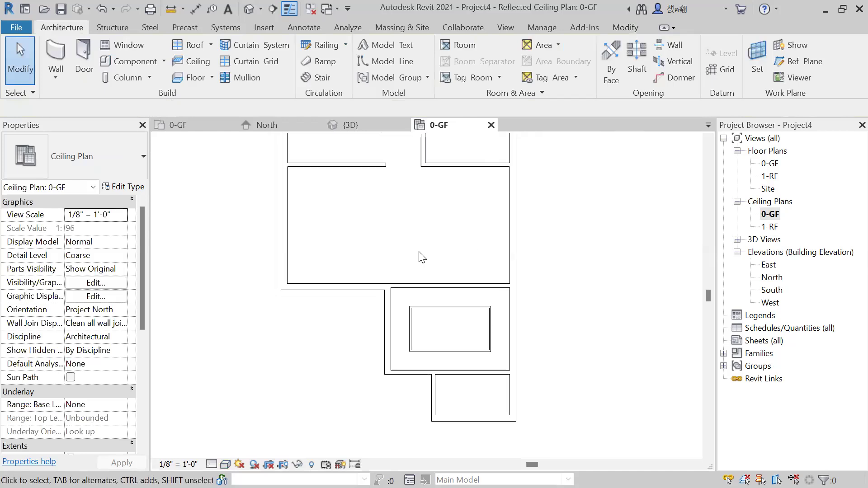
scroll(425, 255, "up", 1)
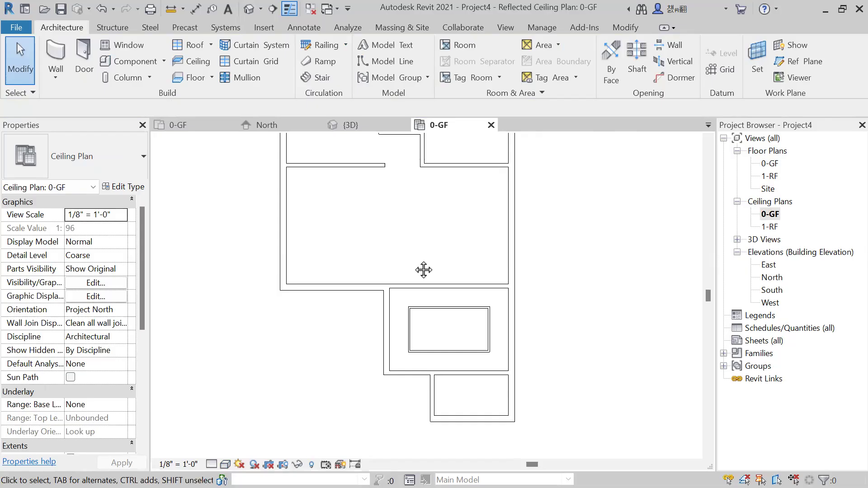
middle_click_drag(422, 267, 367, 256)
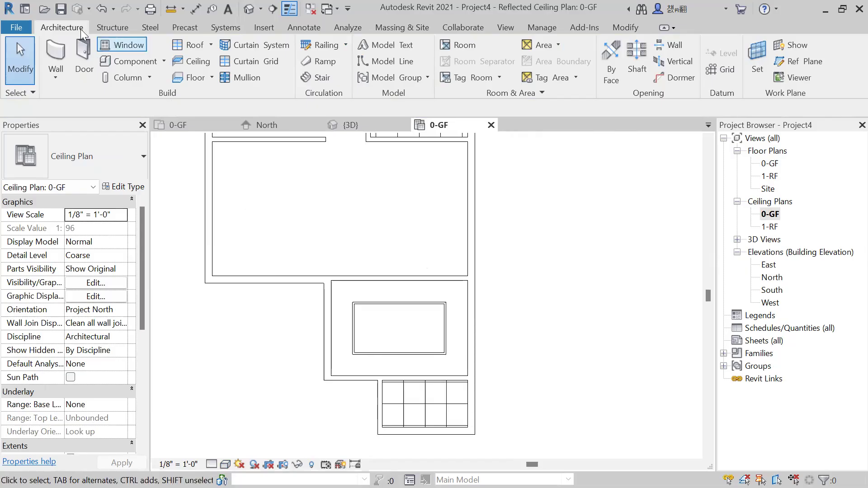
left_click(203, 61)
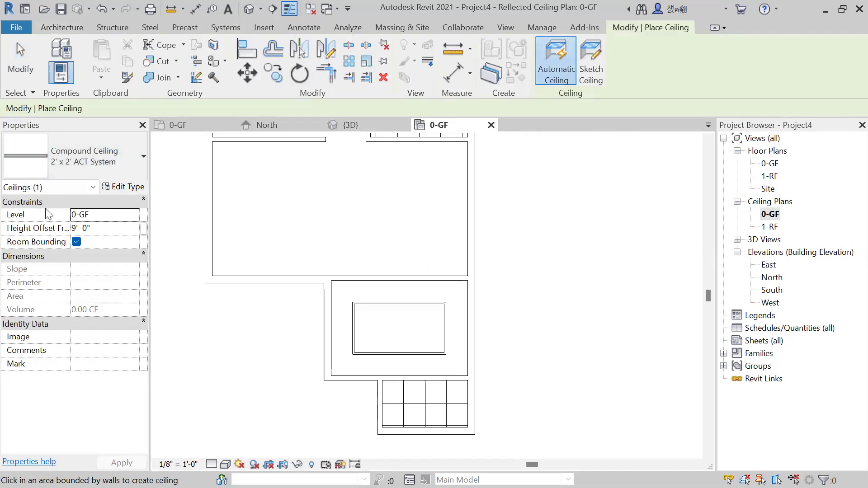
left_click(349, 338)
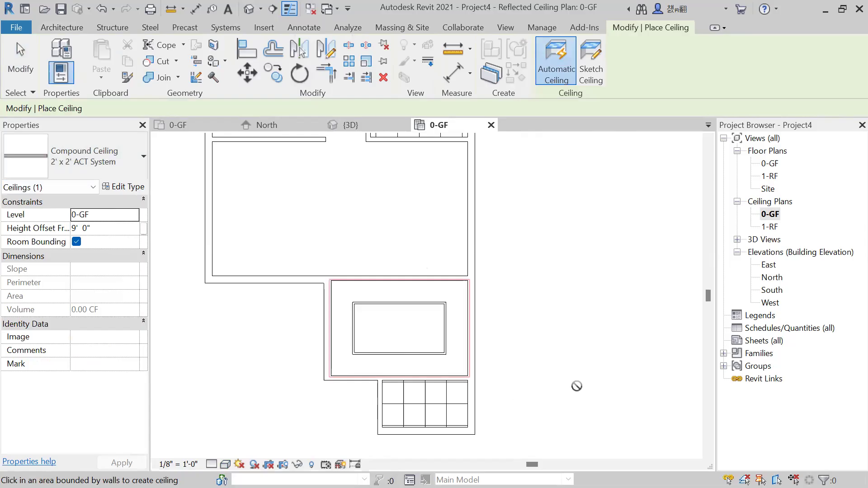
key("ctrl+z")
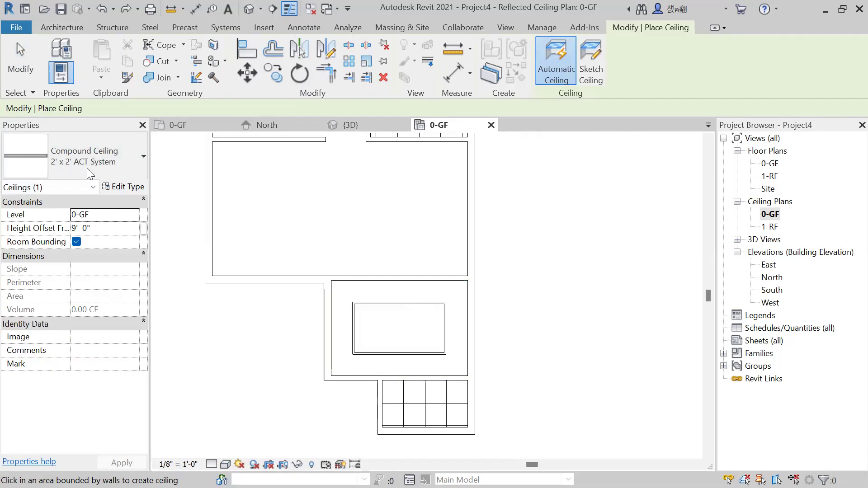
Place an automatic 2' x 2' ACT System ceiling at a 10' height offset between the room walls and the rectangular soffit.
left_click(107, 230)
type("10")
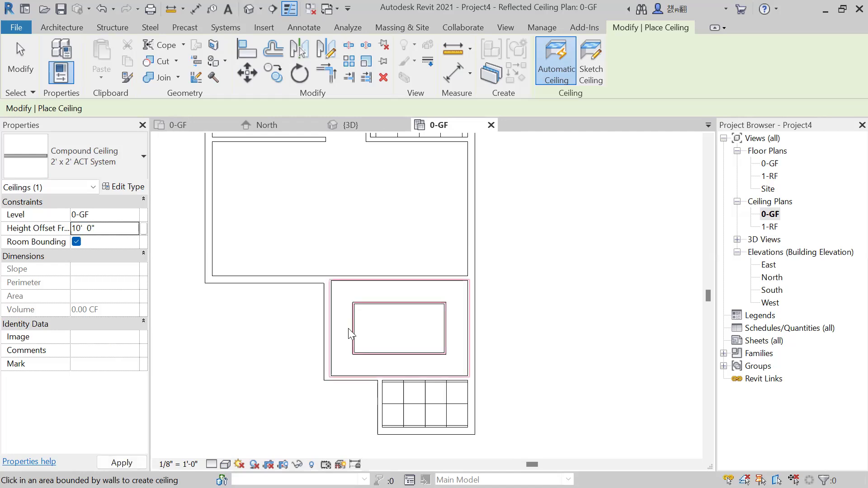
left_click(350, 334)
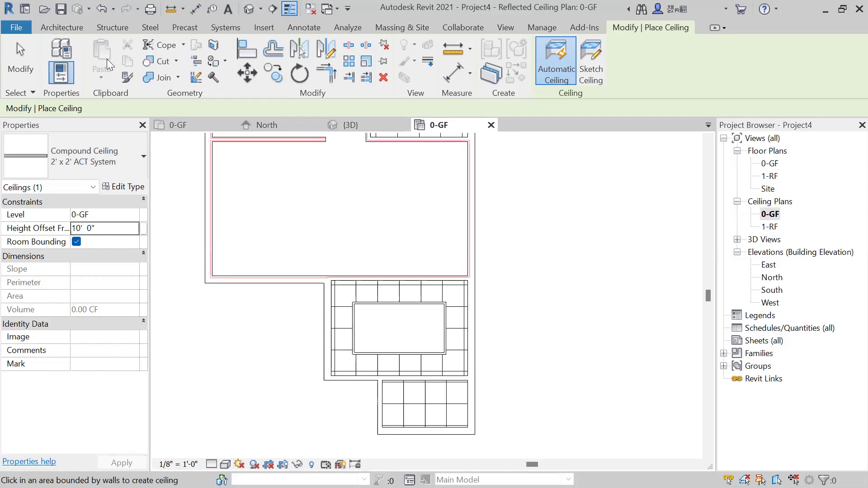
Sketch a rectangular 2' x 2' ACT System ceiling at a 12' height offset along the soffit's outer edges and finish the boundary.
left_click(57, 30)
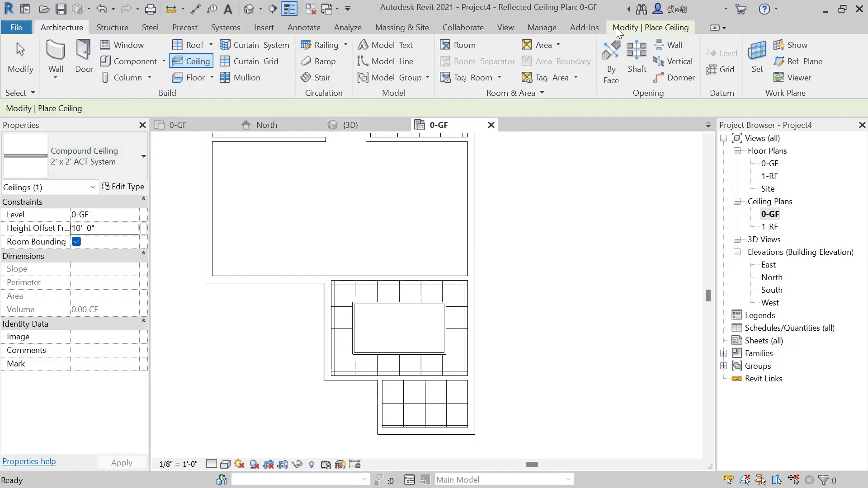
left_click(628, 28)
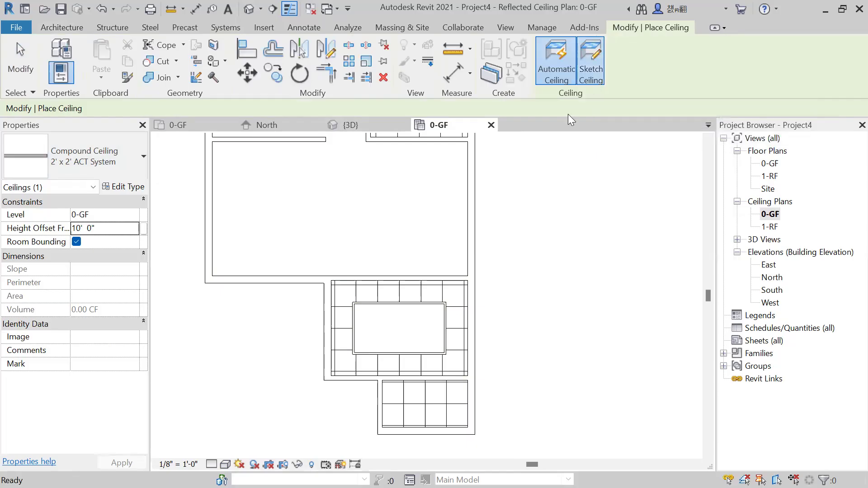
left_click(591, 63)
left_click(111, 228)
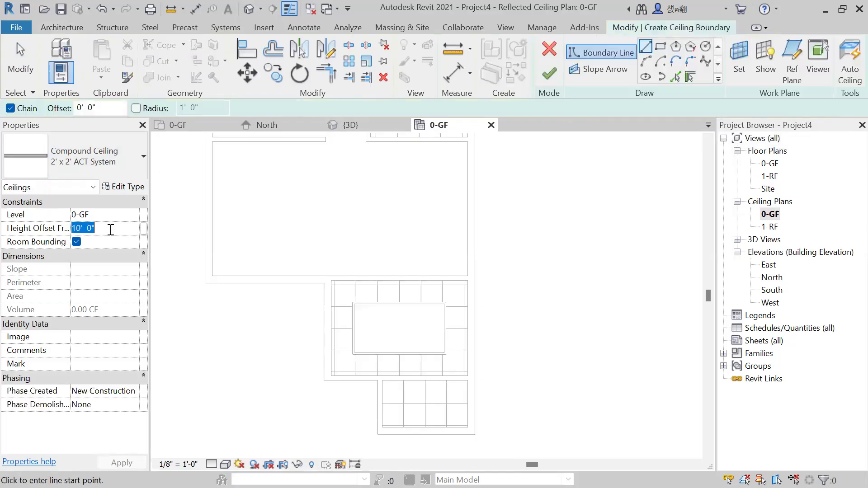
type("12")
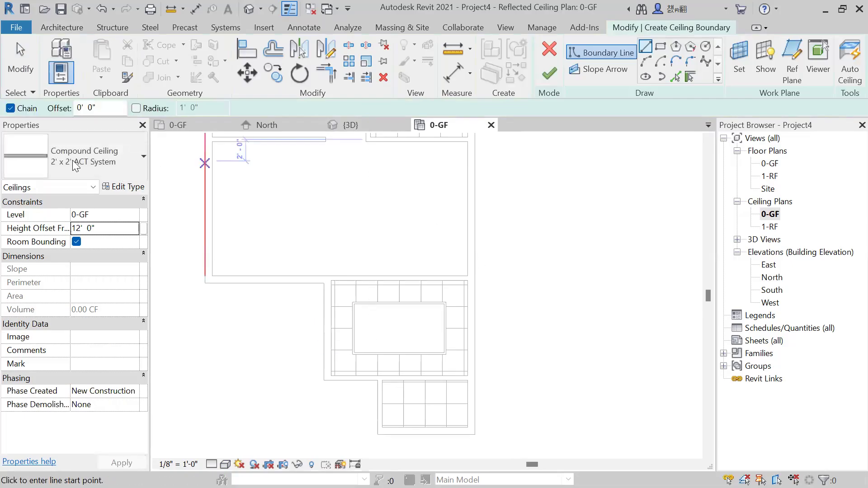
left_click(661, 47)
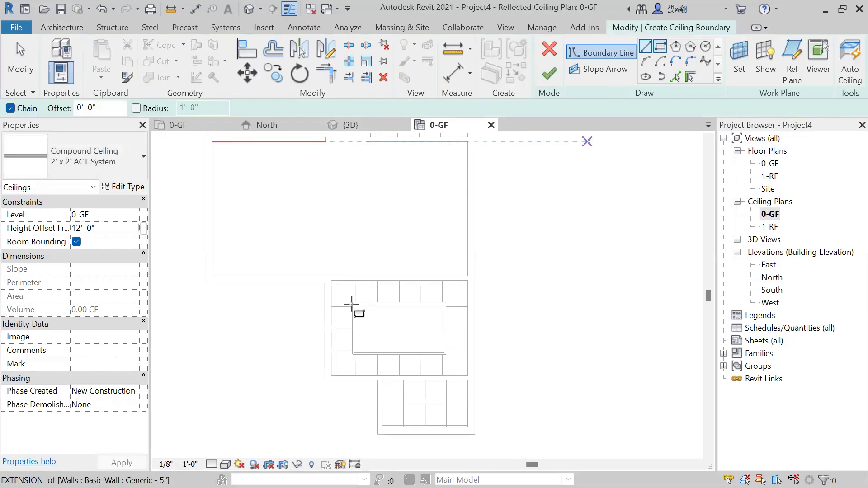
scroll(349, 304, "up", 2)
left_click(328, 279)
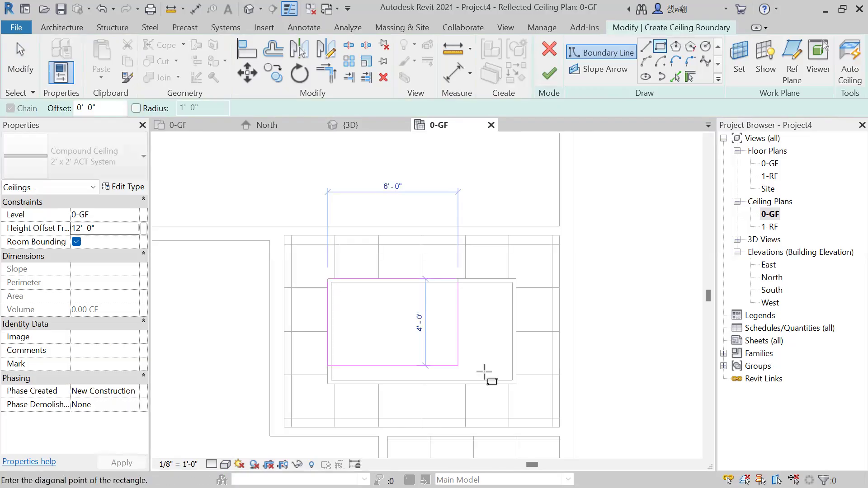
left_click(515, 384)
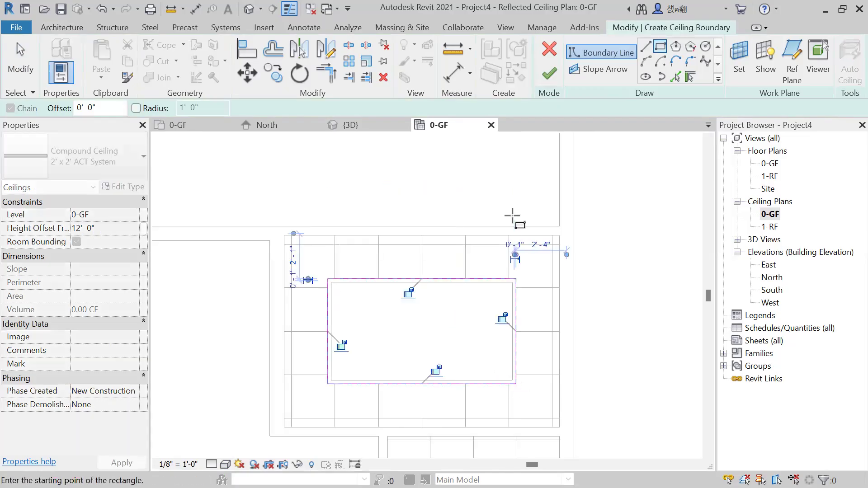
left_click(549, 74)
scroll(457, 287, "down", 2)
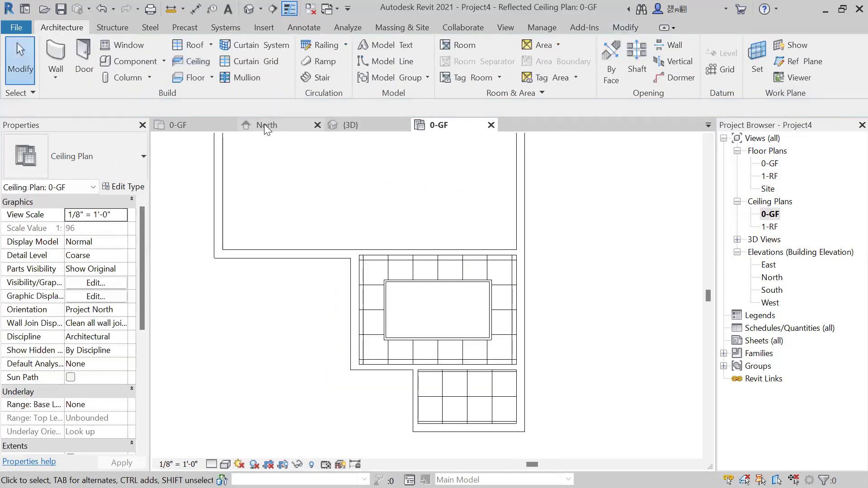
Delete the long exterior wall beside the soffit room in the 3D view to expose the ceilings.
left_click(357, 125)
scroll(547, 321, "up", 3)
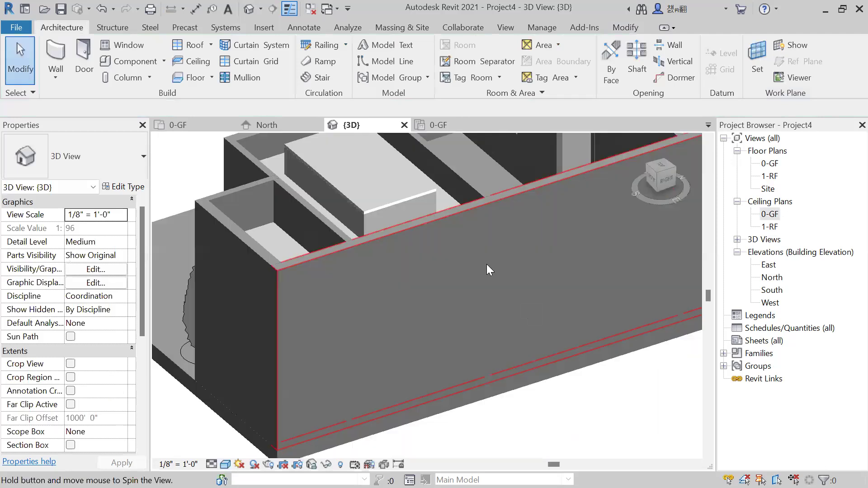
middle_click_drag(486, 264, 440, 249, "shift")
left_click(442, 249)
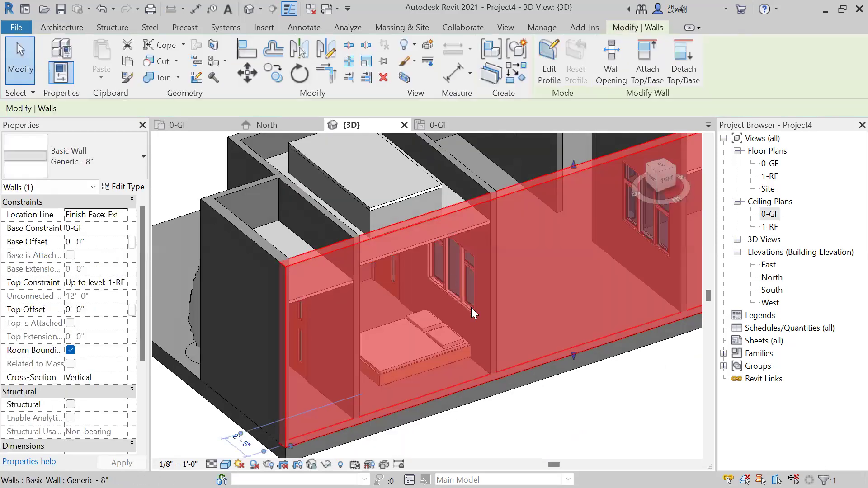
key("Delete")
Examine the raised soffit ceiling from below through the open side and restore the deleted exterior wall.
middle_click_drag(488, 339, 443, 312, "shift")
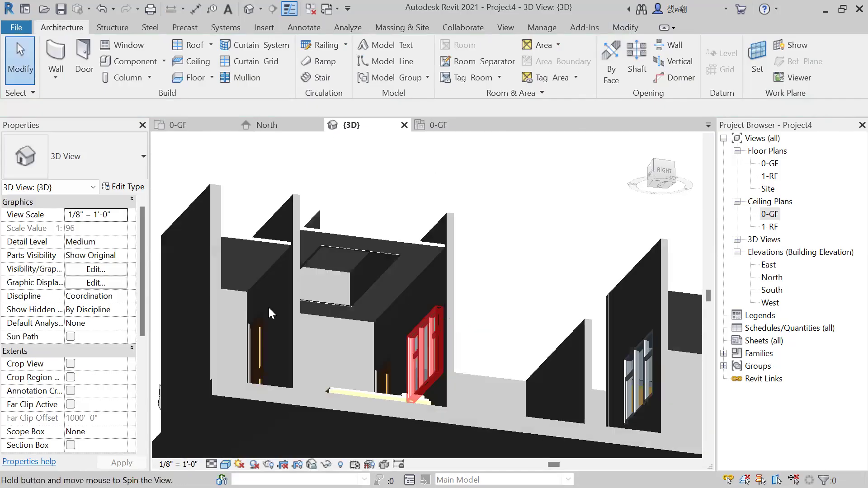
scroll(268, 306, "up", 3)
middle_click_drag(336, 323, 405, 411, "shift")
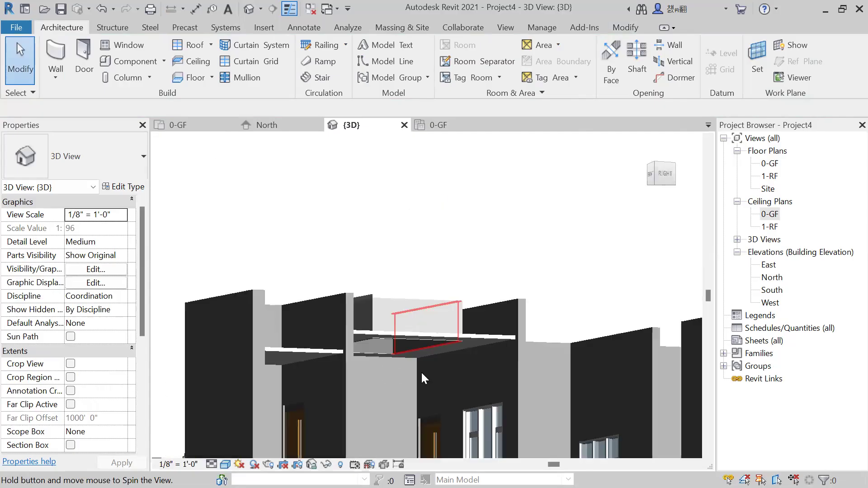
middle_click_drag(420, 373, 356, 230)
scroll(357, 229, "up", 3)
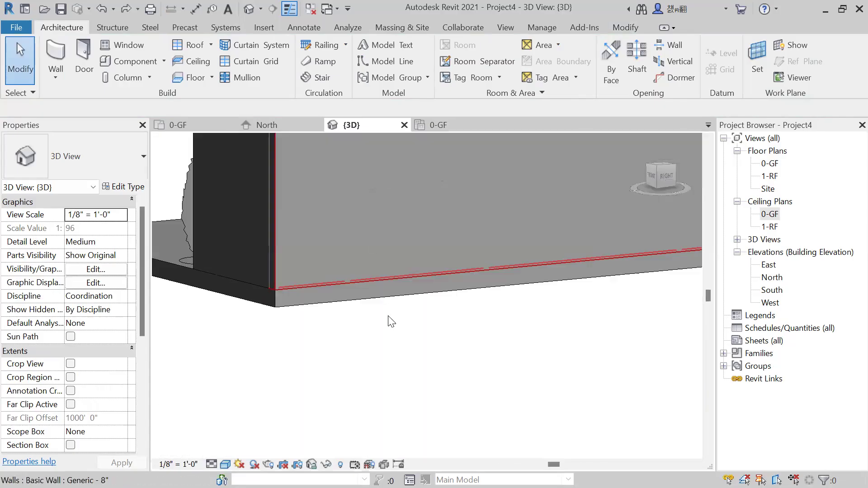
scroll(388, 319, "down", 8)
middle_click_drag(397, 320, 522, 362, "shift")
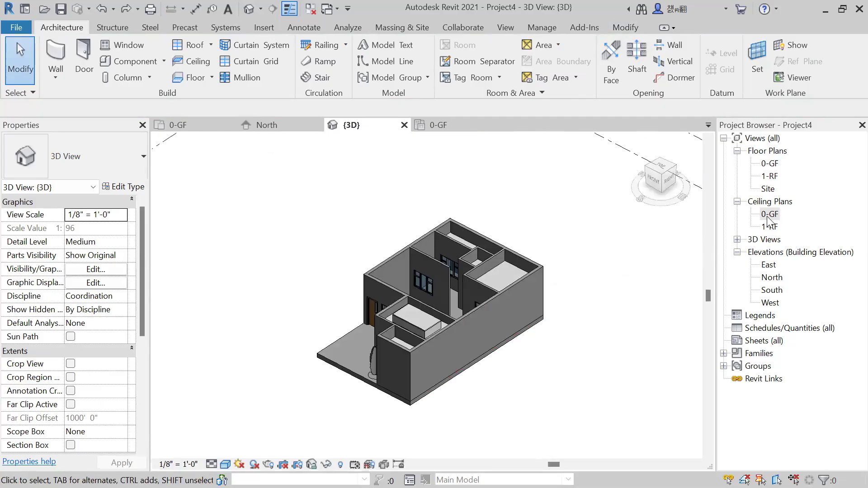
Return to the 0-GF ceiling plan and open the 0-GF floor plan.
double_click(768, 214)
scroll(520, 294, "down", 3)
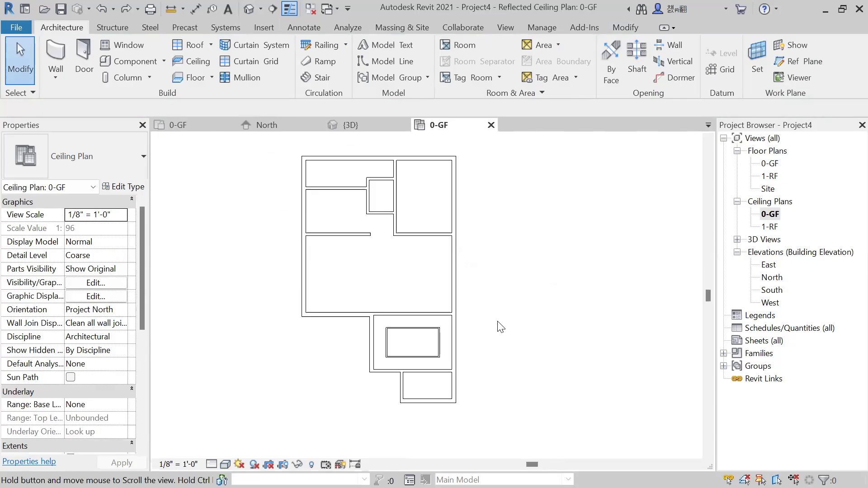
double_click(770, 164)
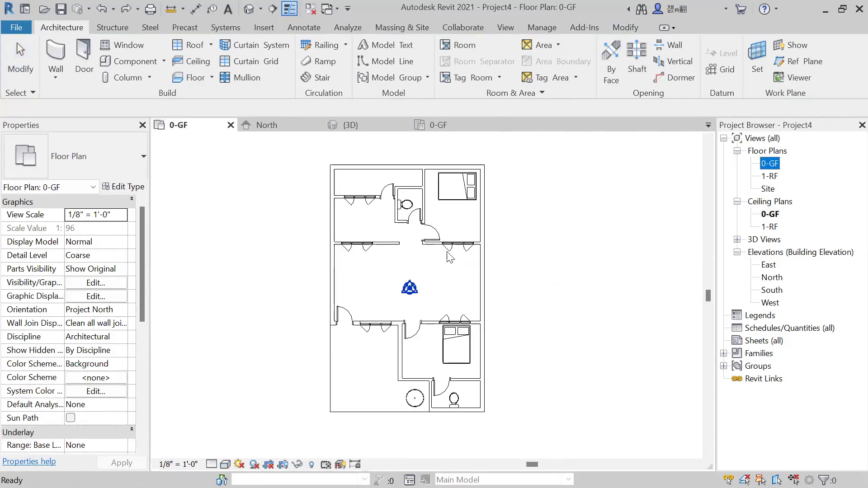
middle_click_drag(549, 298, 526, 294)
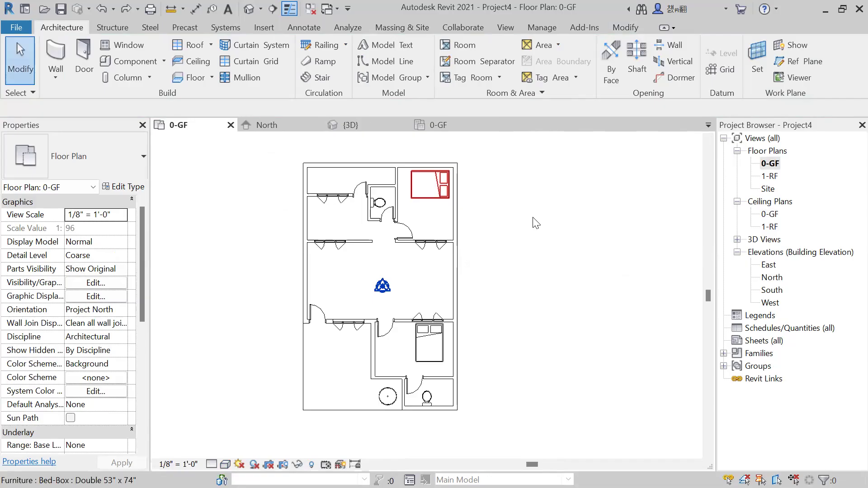
scroll(447, 289, "up", 2)
scroll(383, 289, "up", 1)
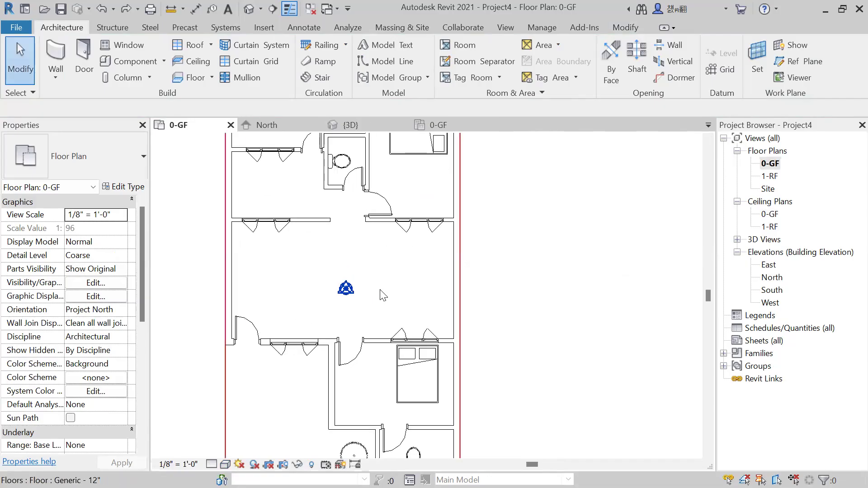
scroll(397, 240, "up", 1)
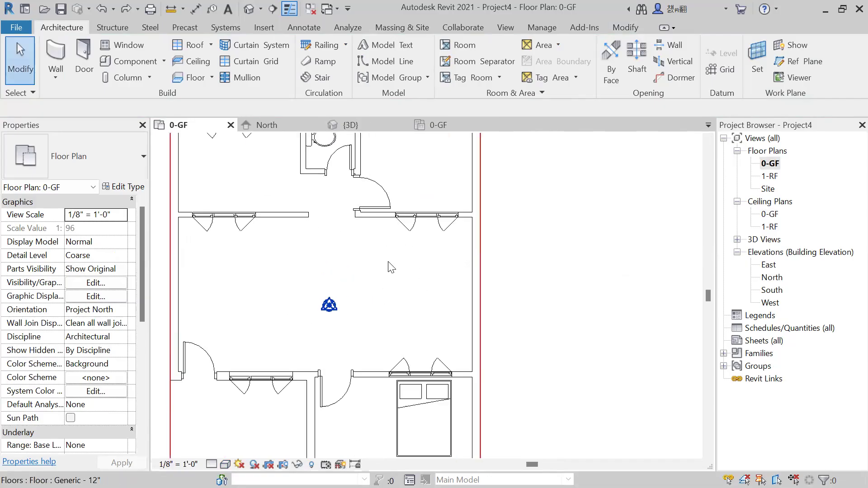
scroll(455, 326, "down", 2)
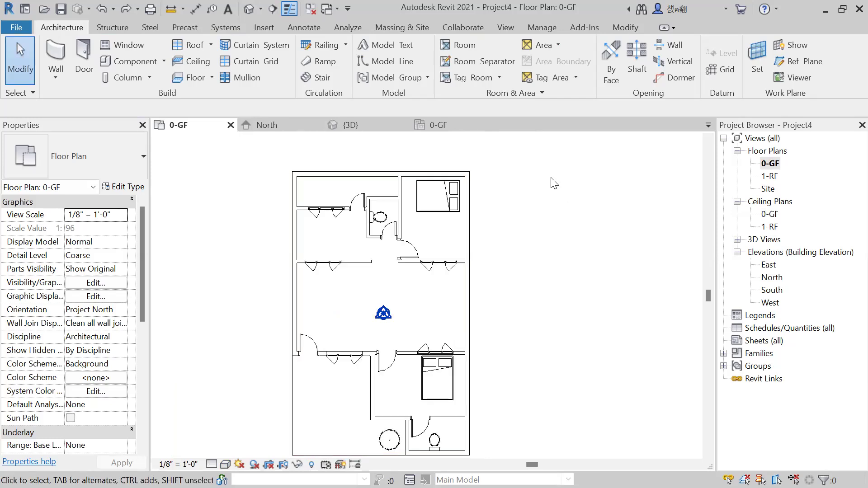
scroll(375, 299, "down", 1)
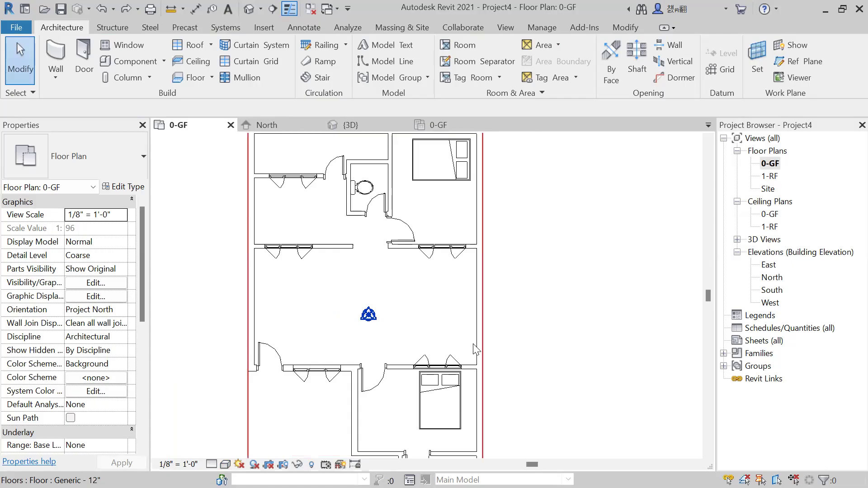
middle_click_drag(534, 338, 527, 310)
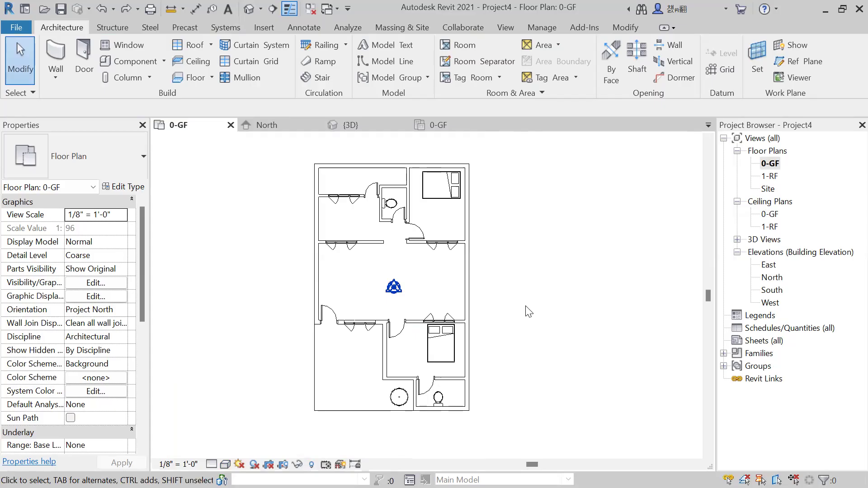
middle_click_drag(571, 272, 574, 277)
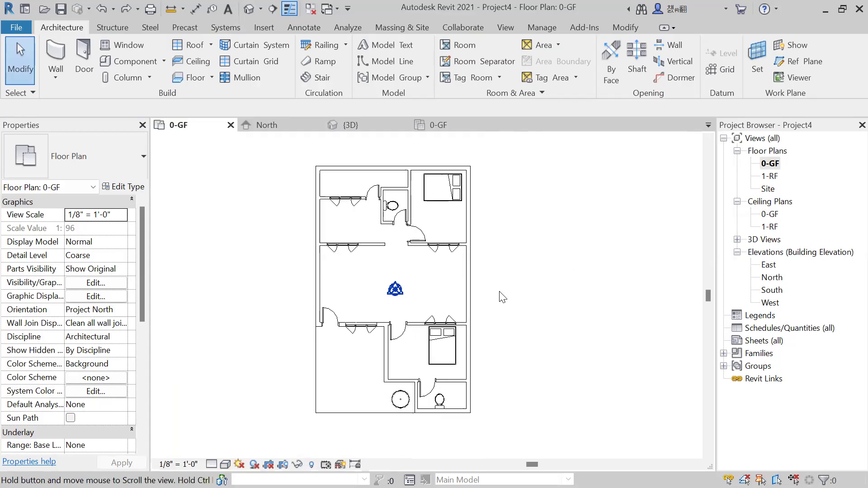
middle_click_drag(512, 259, 512, 262)
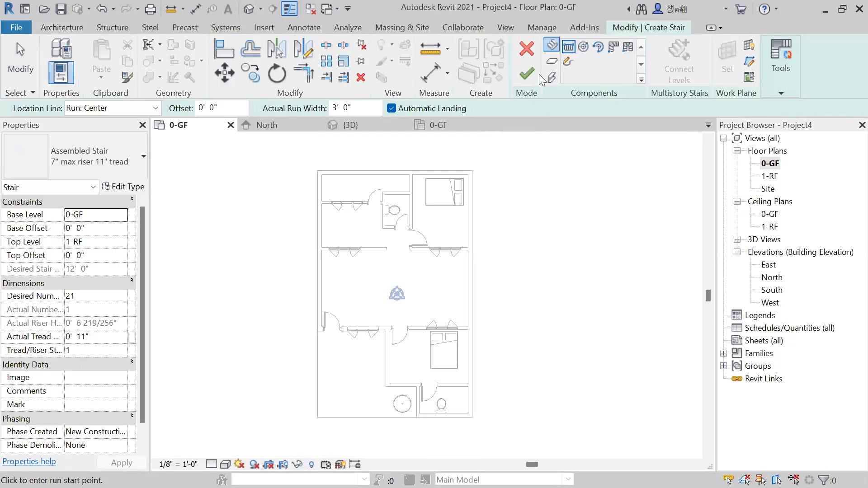
Choose a straight run for the new stair and duplicate its 7" max riser 11" tread type as "Stair".
left_click(569, 47)
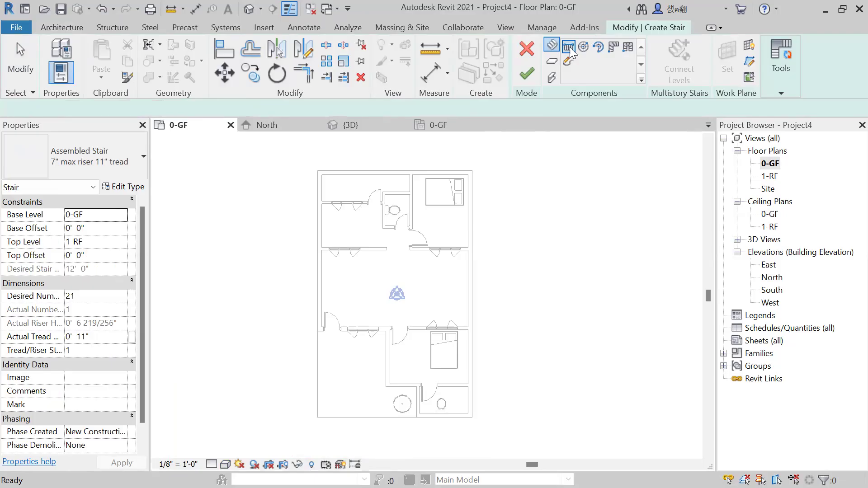
left_click(138, 193)
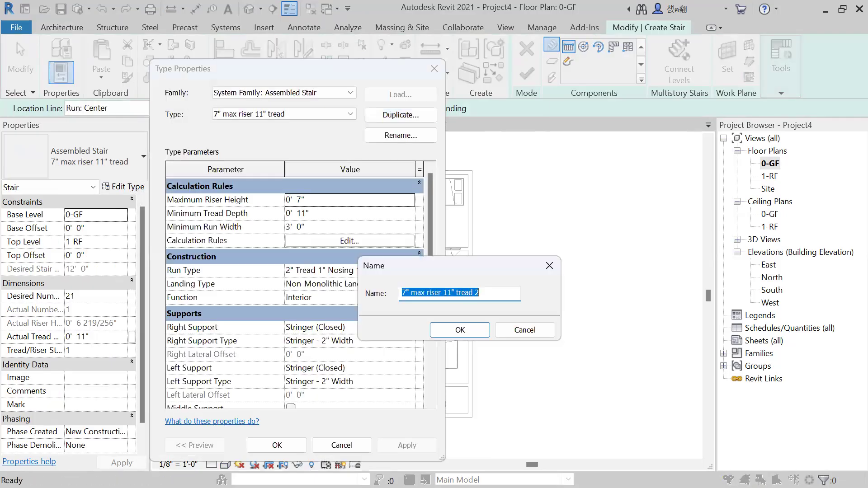
type("Stair")
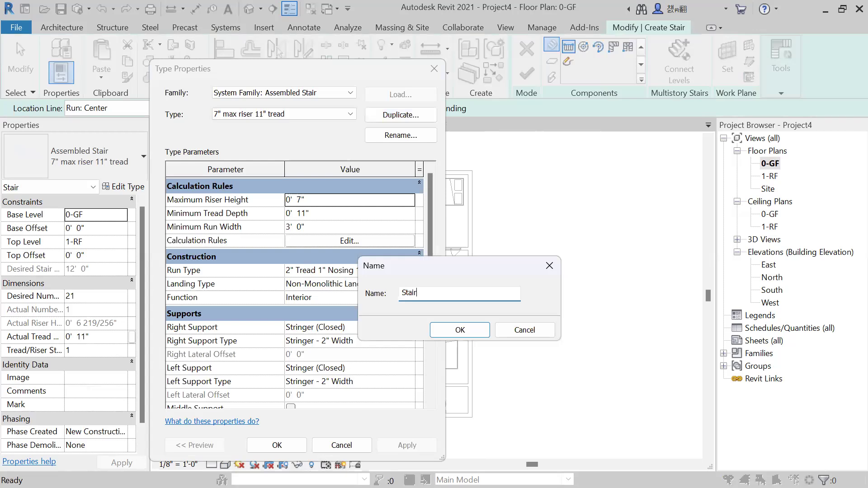
left_click(460, 330)
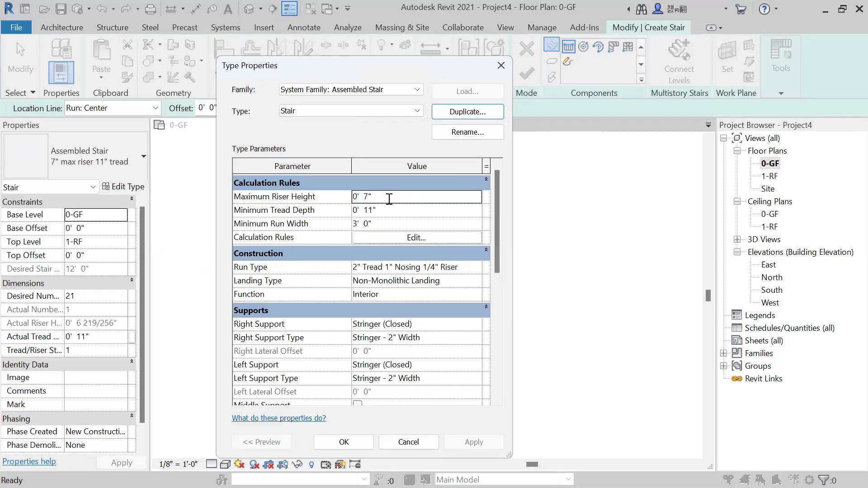
Set the Stair type's maximum riser height to 1', minimum tread depth to 6" and minimum run width to 1.5'.
left_click(388, 199)
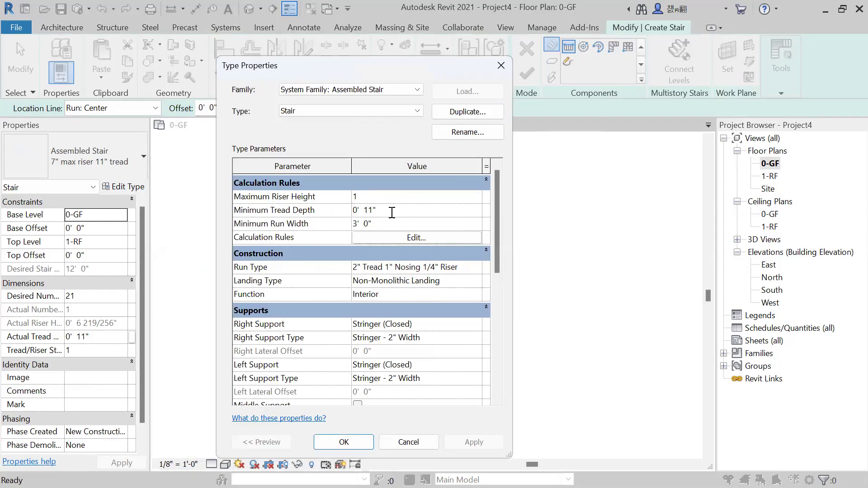
left_click(391, 211)
type("6\"")
left_click(408, 225)
type("1.5")
scroll(374, 361, "down", 3)
scroll(392, 302, "down", 3)
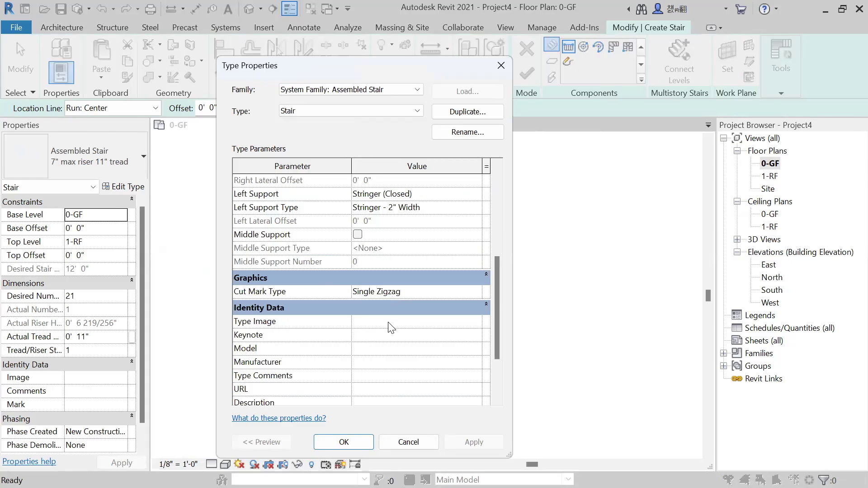
scroll(391, 328, "down", 2)
left_click(355, 445)
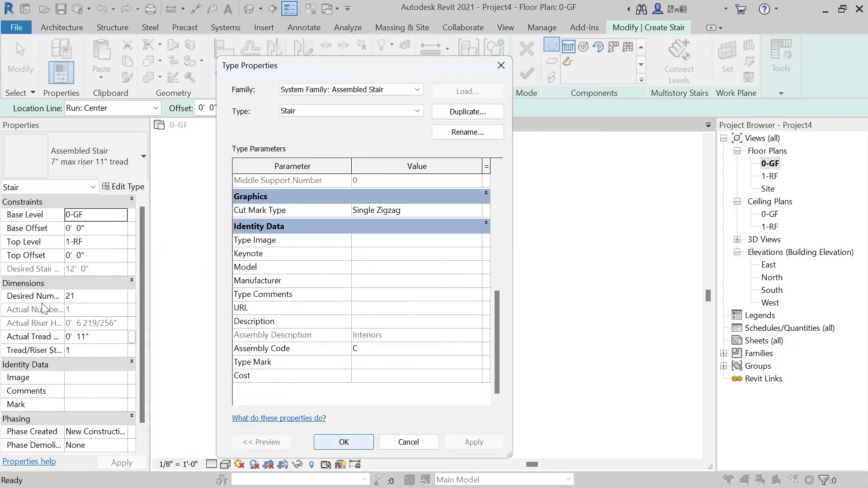
Set the stair's desired number of risers to 24.
left_click(89, 299)
type("25")
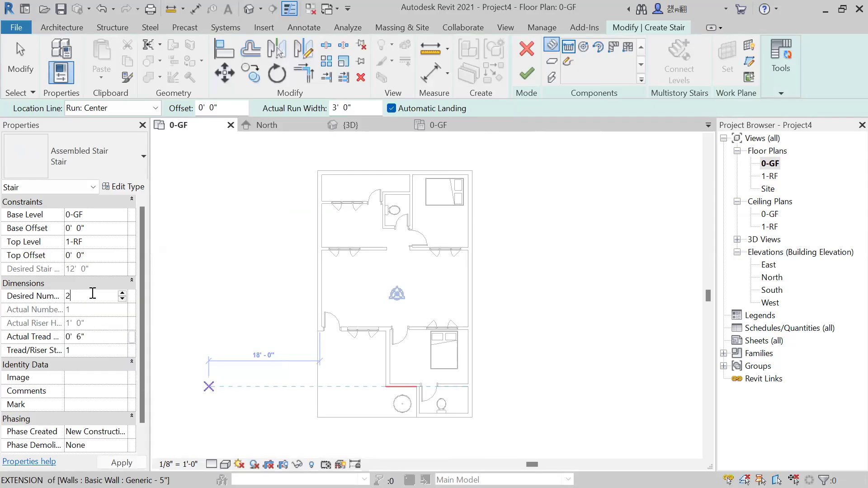
left_click_drag(93, 294, 60, 294)
type("24")
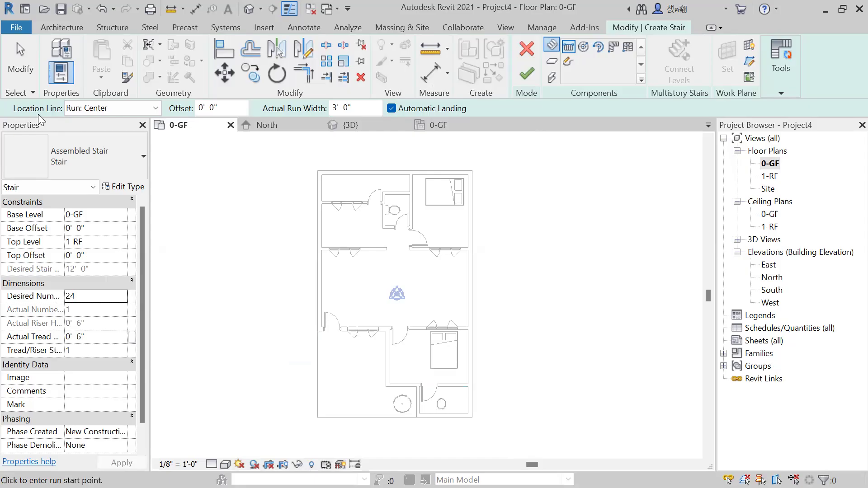
Align the stair by its run's left edge and draw a 5'-6" run of 12 risers along the living area's upper wall.
left_click(135, 108)
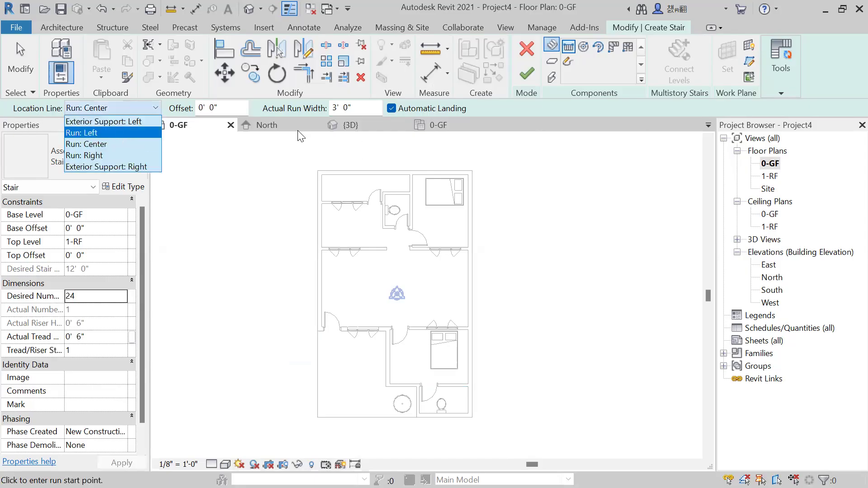
left_click(118, 134)
scroll(416, 274, "up", 2)
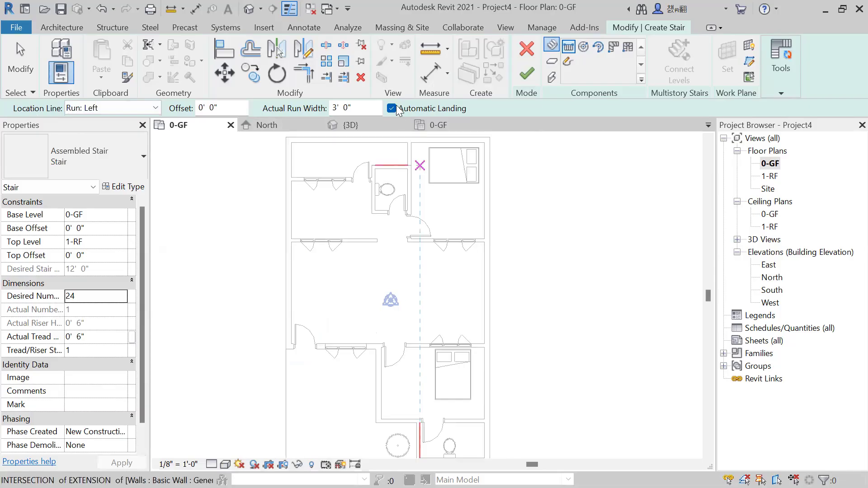
scroll(383, 270, "up", 2)
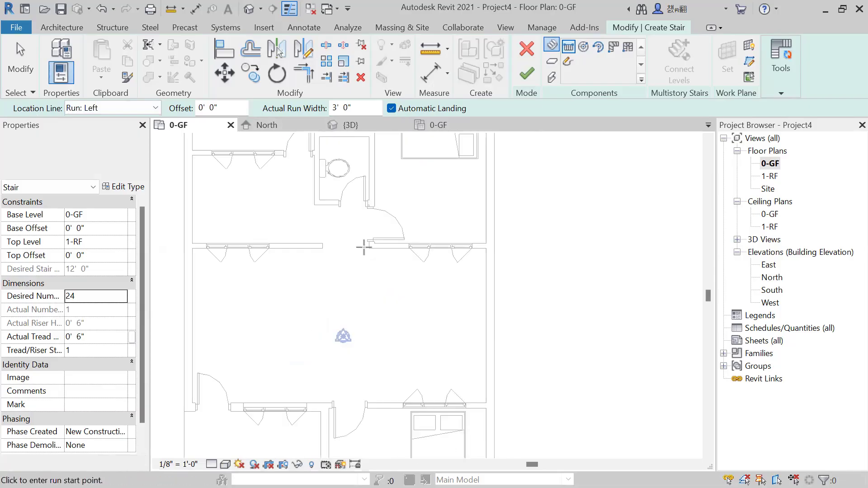
scroll(364, 238, "up", 2)
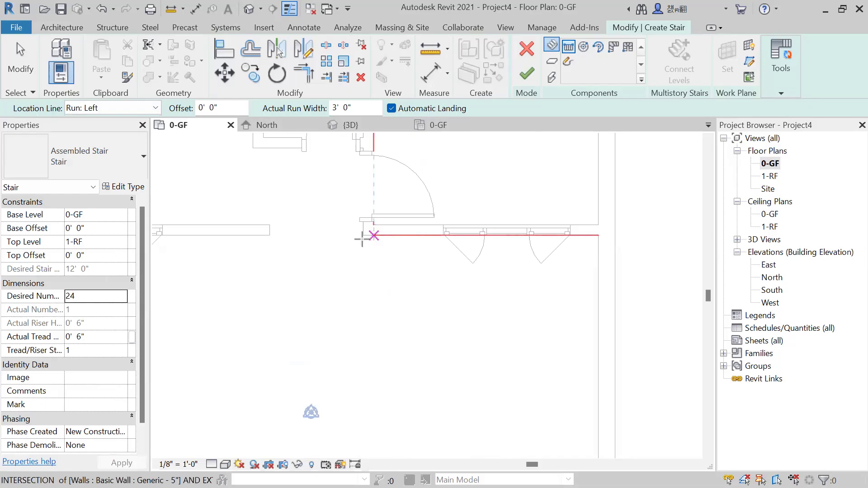
left_click(364, 236)
scroll(491, 244, "up", 1)
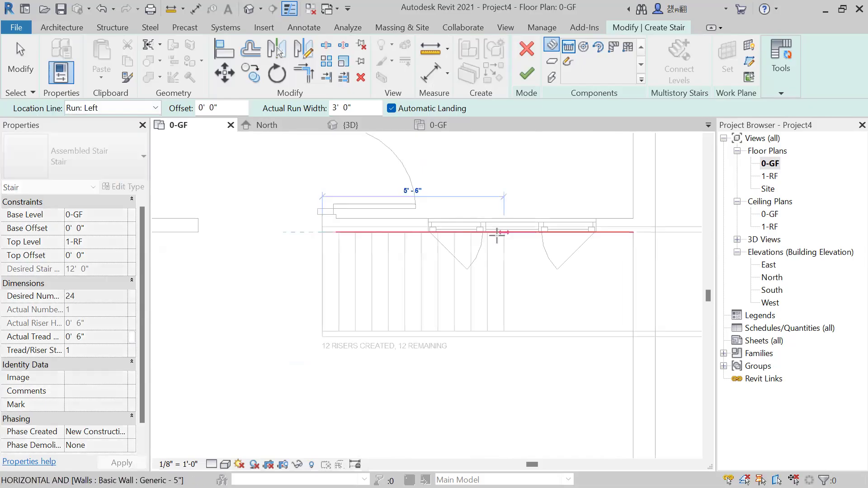
scroll(499, 234, "down", 1)
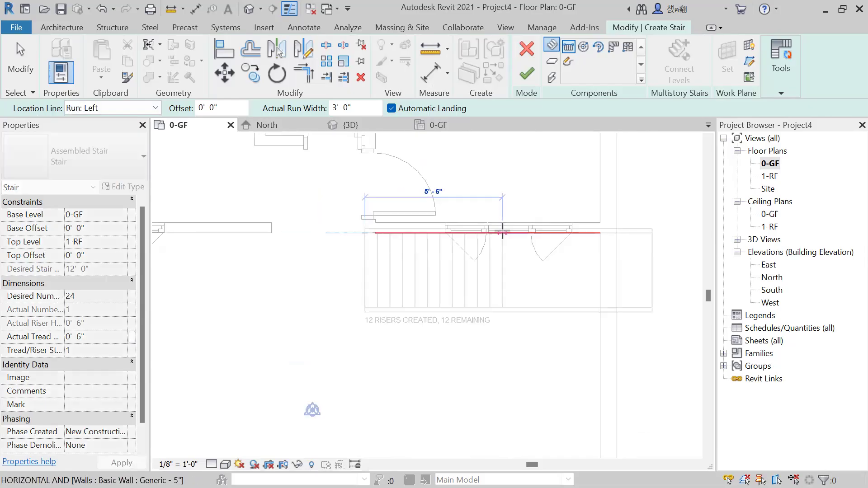
left_click(501, 232)
Draw the second 5'-6" run of 12 risers back along the opposite wall with an automatic landing, and finish the stair.
scroll(502, 289, "down", 1)
middle_click_drag(507, 370, 507, 238)
left_click(503, 347)
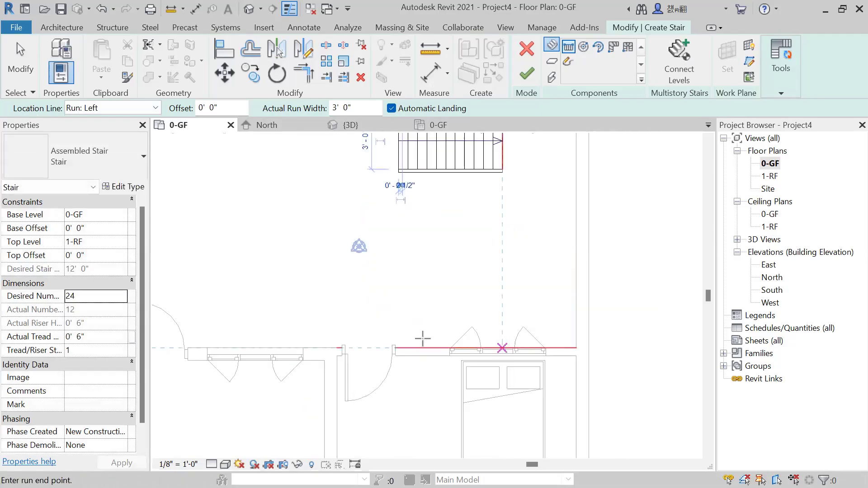
left_click(398, 346)
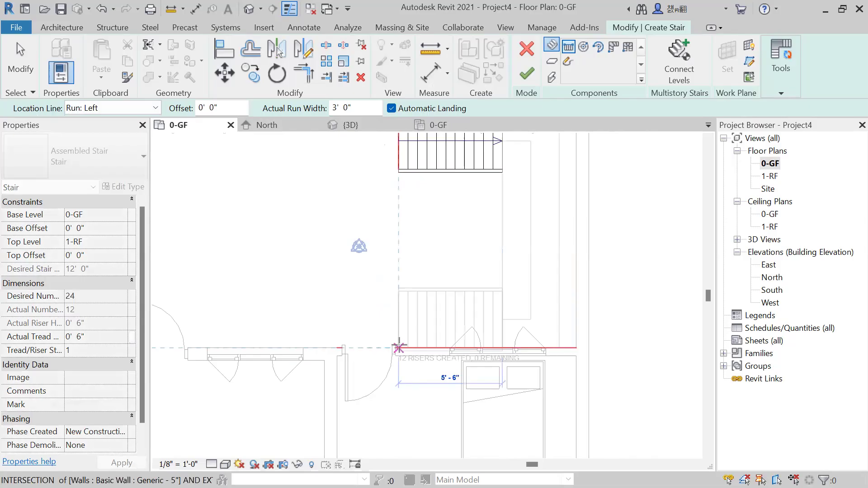
left_click(399, 347)
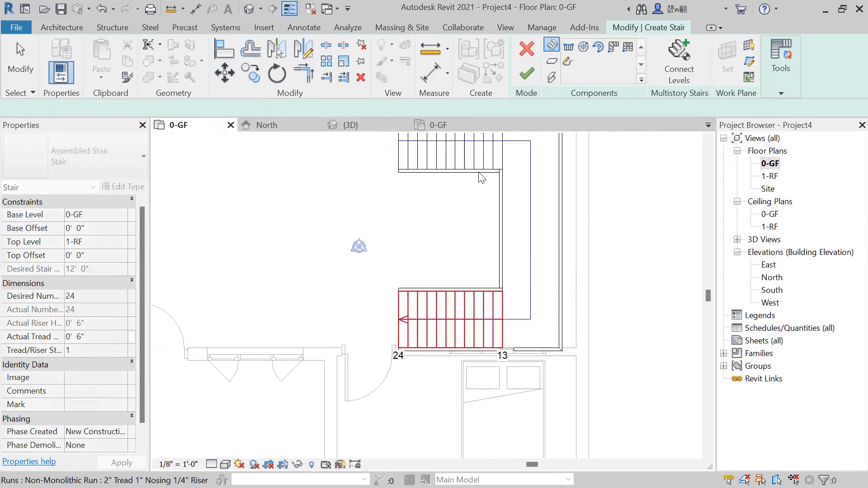
scroll(402, 348, "down", 2)
left_click(527, 76)
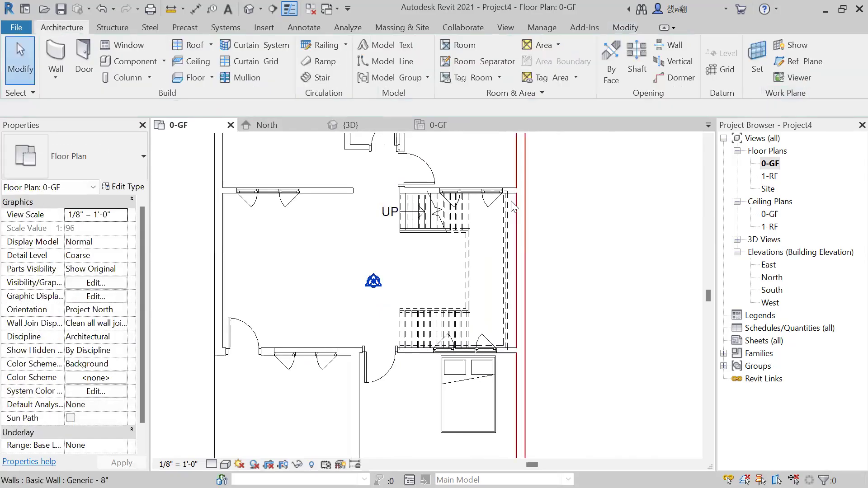
Move the whole stair with its railings 9" east against the inner face of the exterior wall.
scroll(501, 211, "up", 2)
left_click_drag(511, 198, 342, 383)
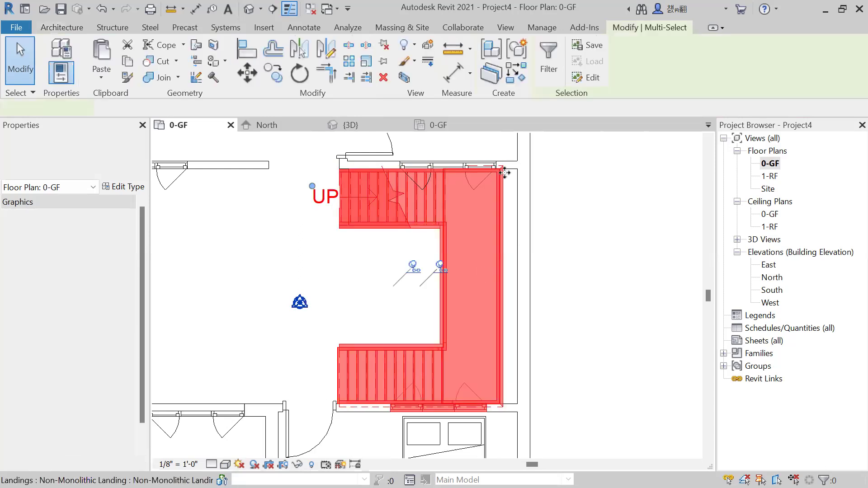
scroll(504, 173, "up", 2)
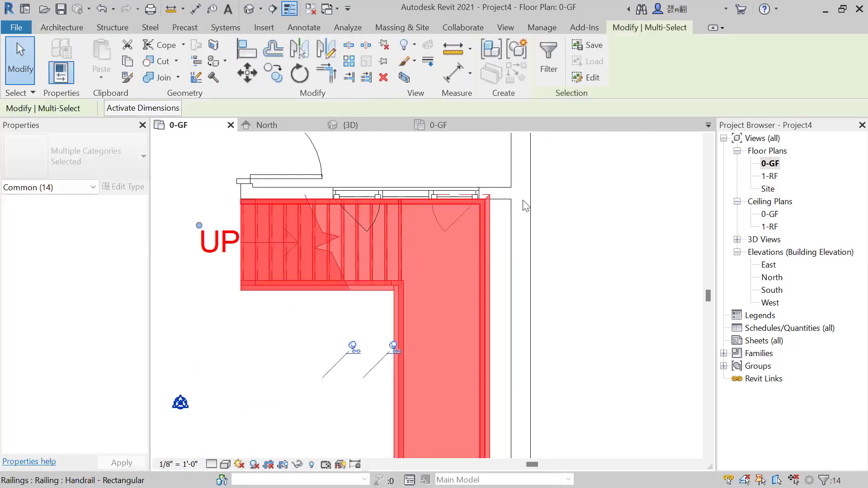
scroll(486, 197, "up", 2)
left_click(272, 73)
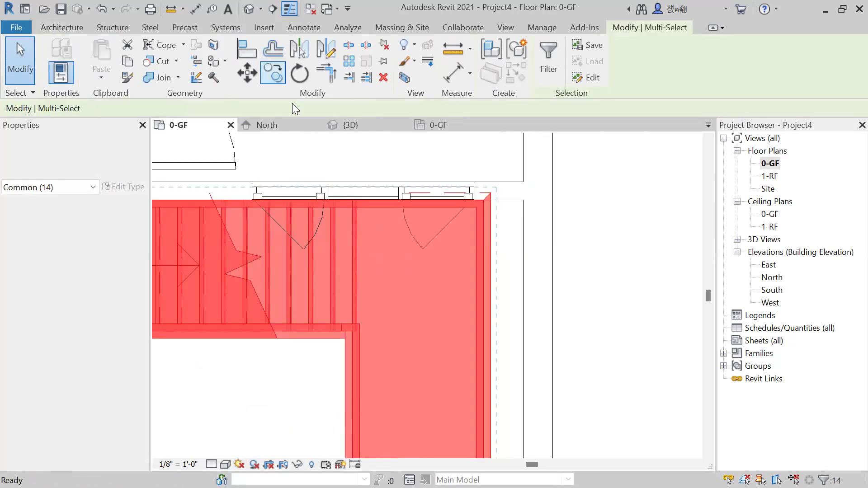
key("m")
key("v")
left_click(491, 197)
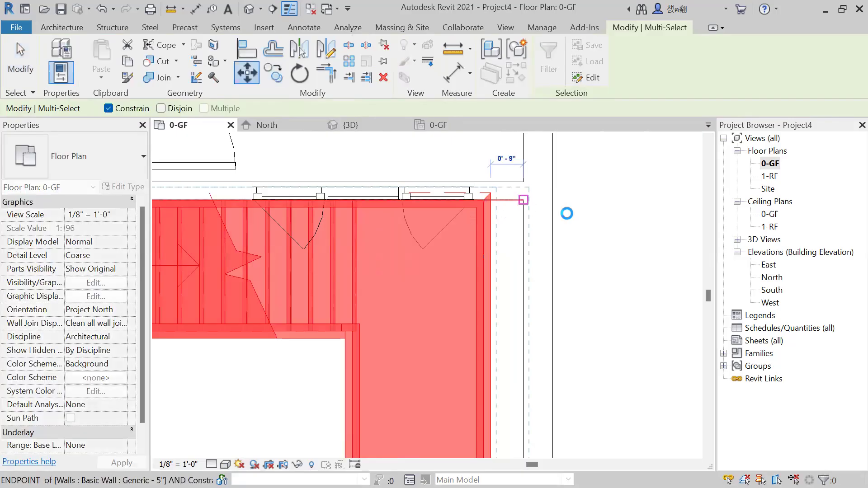
left_click(587, 210)
scroll(587, 210, "down", 5)
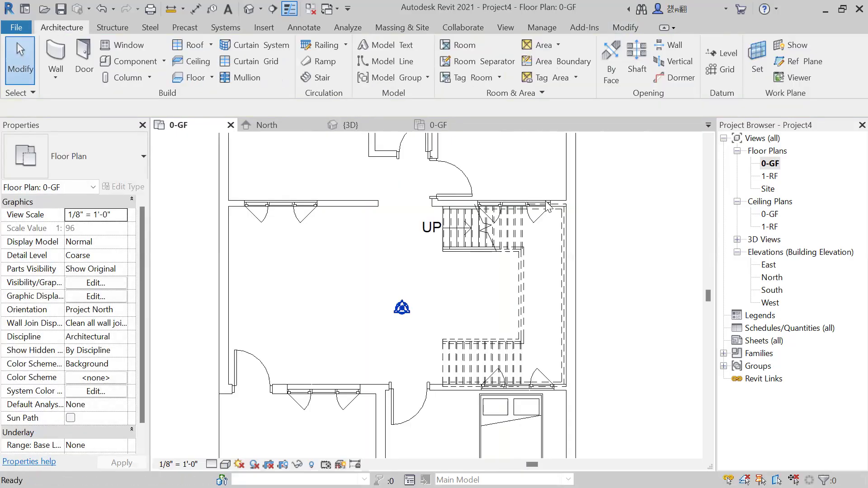
Examine the stair, its railings and the adjacent windows from several angles in the 3D view.
middle_click_drag(324, 309, 531, 419, "shift")
scroll(454, 282, "up", 3)
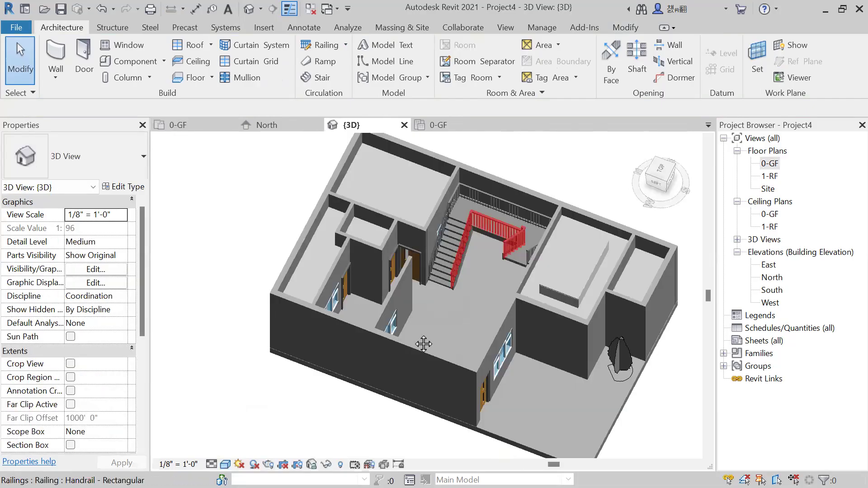
middle_click_drag(424, 344, 412, 235, "shift")
scroll(527, 203, "up", 2)
middle_click_drag(466, 236, 422, 174, "shift")
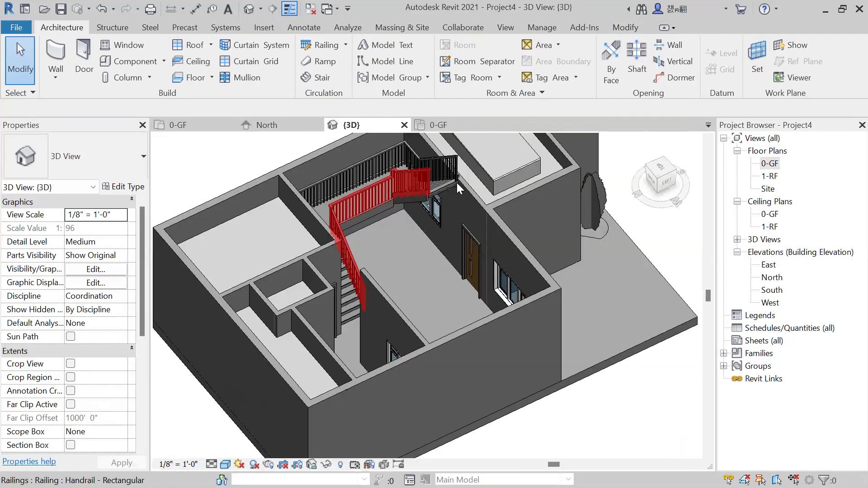
middle_click_drag(473, 242, 388, 200, "shift")
middle_click_drag(454, 222, 351, 221)
scroll(388, 249, "up", 3)
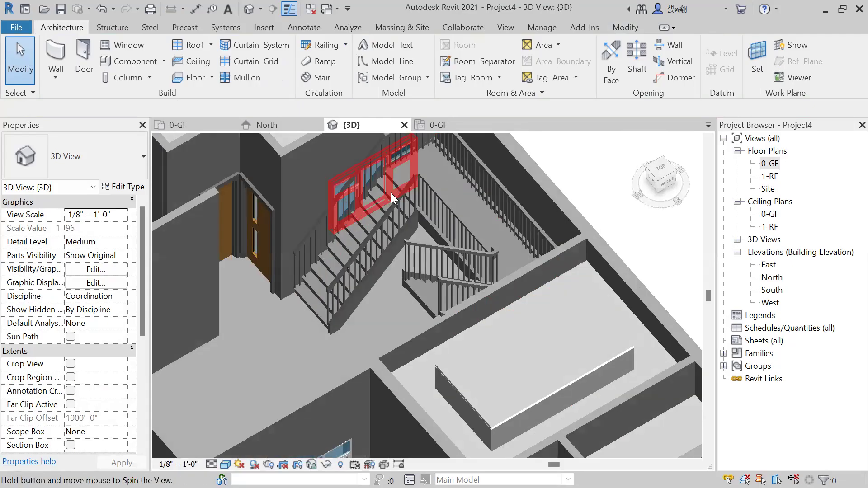
middle_click_drag(391, 199, 360, 201, "shift")
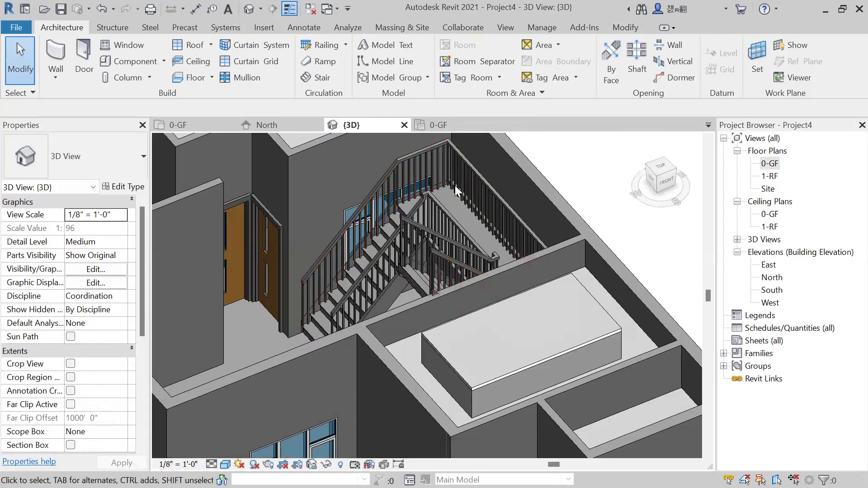
Return to the 0-GF floor plan and delete the window in the wall beside the first stair run.
left_click(769, 163)
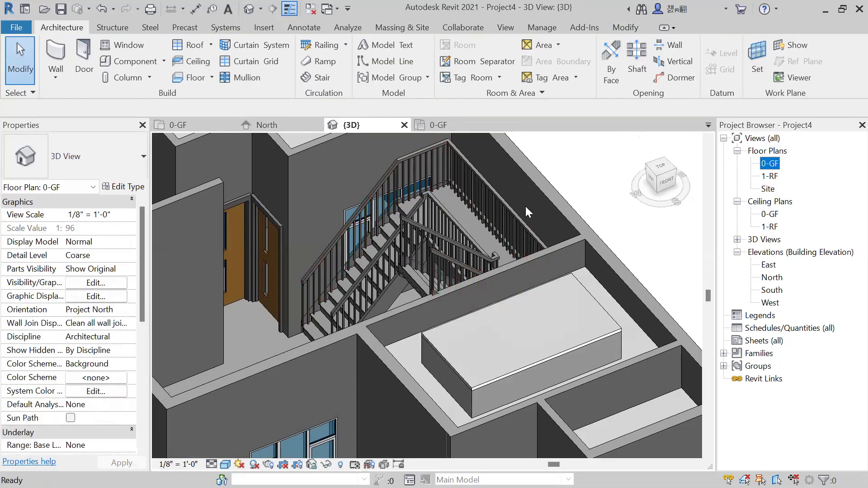
scroll(531, 210, "up", 3)
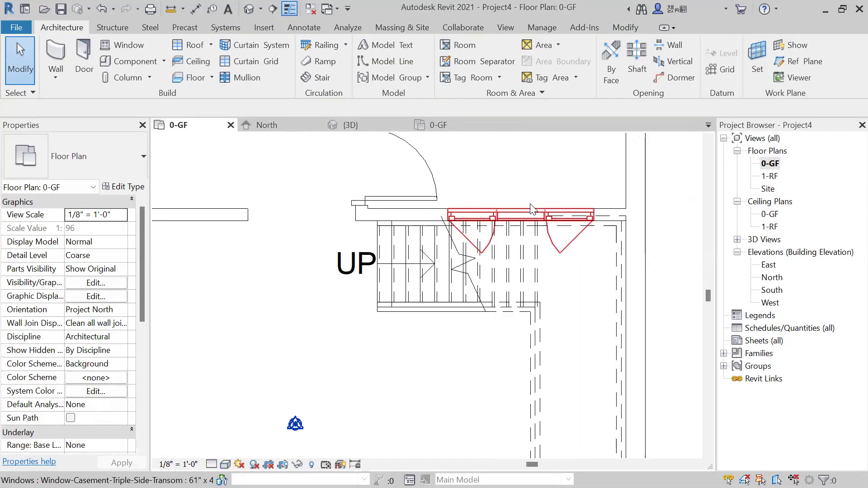
scroll(561, 280, "down", 3)
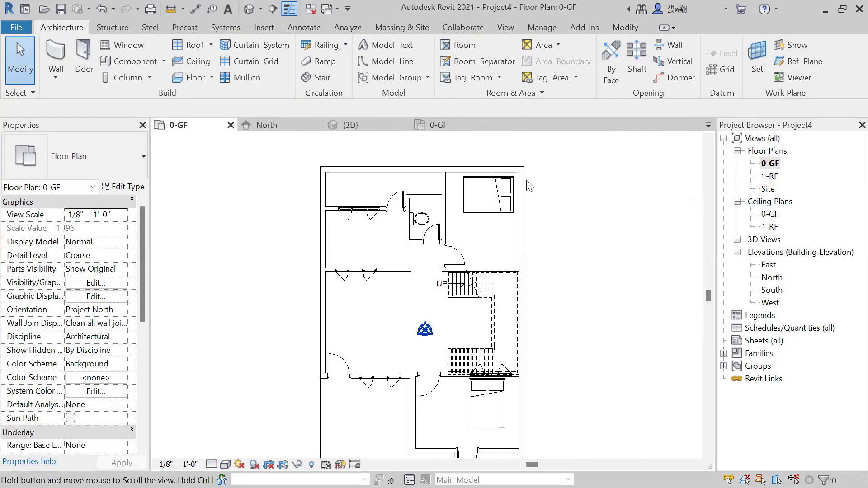
scroll(531, 210, "up", 1)
scroll(344, 298, "down", 1)
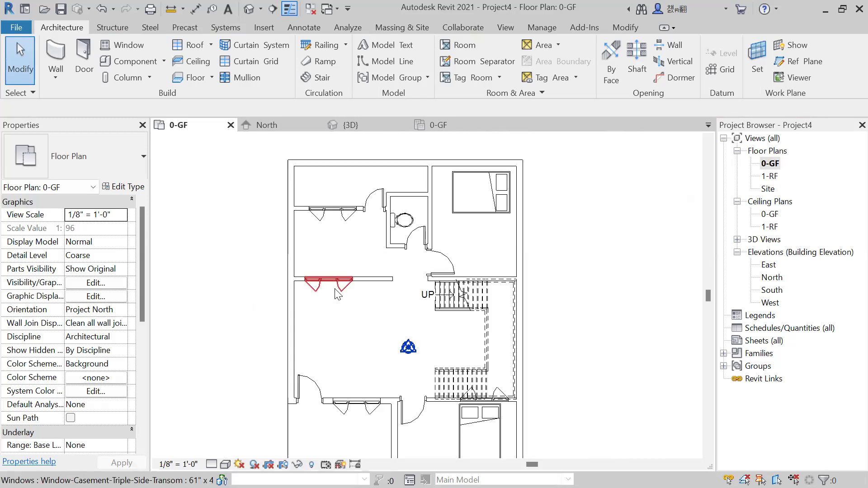
Place similar 61" x 48" triple casement windows in the east exterior wall, one in each of the two bedrooms.
left_click(336, 294)
right_click(340, 286)
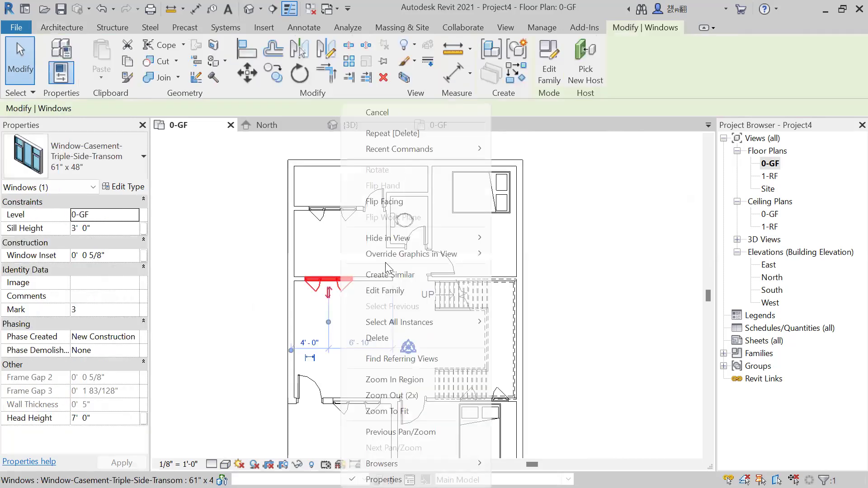
left_click(390, 275)
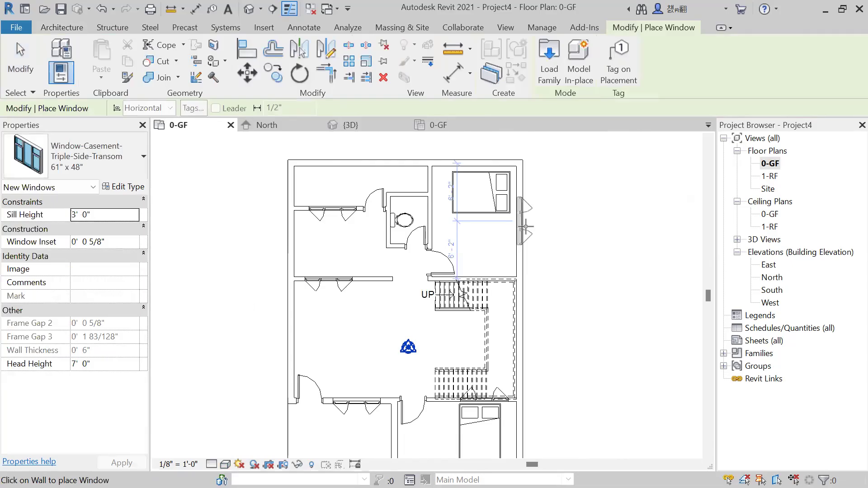
scroll(554, 203, "down", 4)
middle_click_drag(572, 307, 531, 274)
scroll(531, 274, "up", 3)
scroll(414, 244, "up", 3)
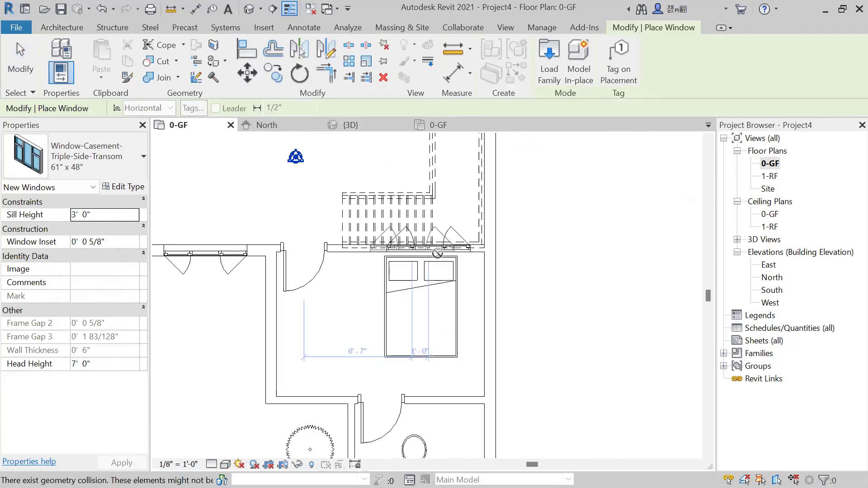
scroll(509, 325, "up", 1)
left_click(505, 351)
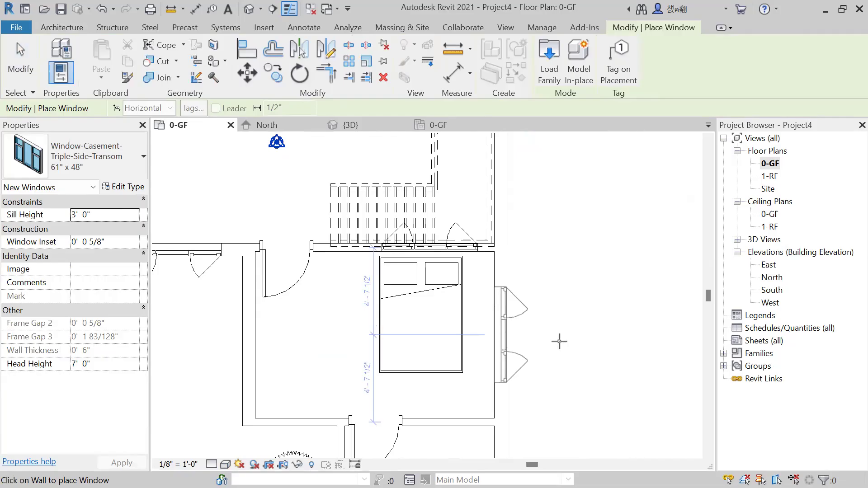
key("Escape")
key("Escape")
Delete the window in the wall between the second stair run and the lower bedroom.
scroll(464, 213, "up", 2)
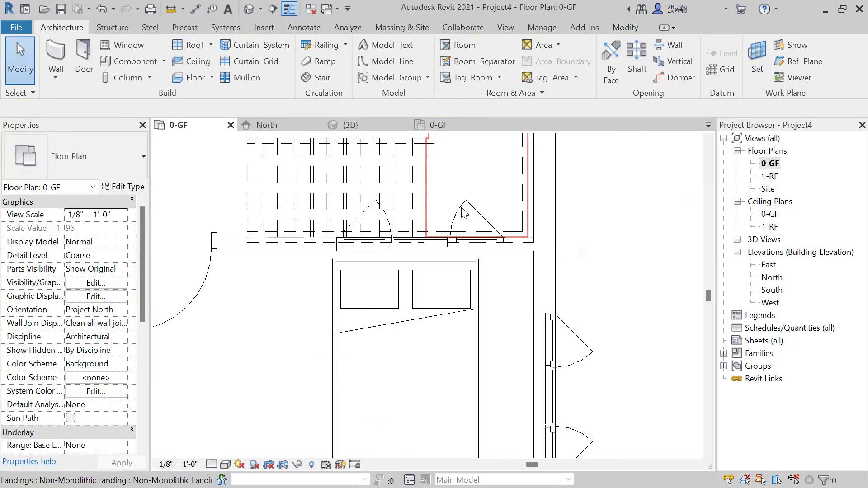
left_click(473, 240)
key("Escape")
scroll(475, 307, "down", 5)
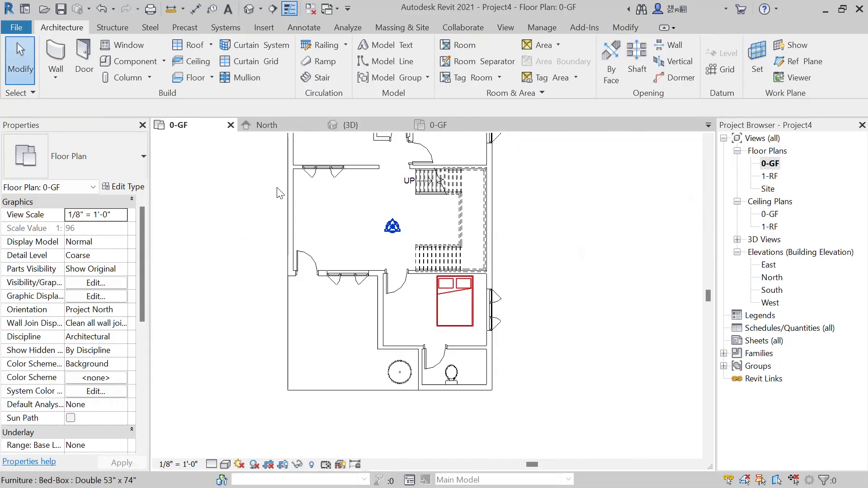
scroll(354, 136, "down", 1)
Examine the stair and the house from several angles in the 3D view, leaving stair creation mode.
left_click(351, 125)
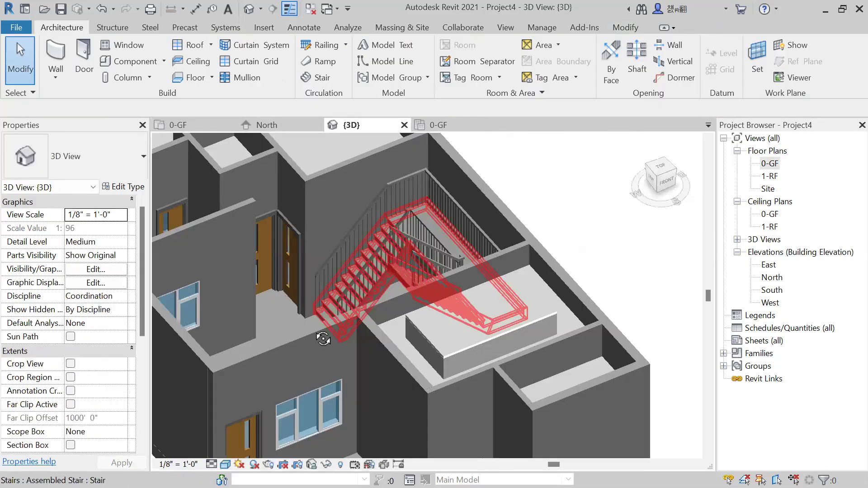
middle_click_drag(323, 339, 364, 293, "shift")
middle_click_drag(468, 295, 517, 291, "shift")
middle_click_drag(530, 319, 482, 282, "shift")
scroll(442, 247, "down", 2)
middle_click_drag(464, 320, 385, 282, "shift")
scroll(384, 282, "up", 1)
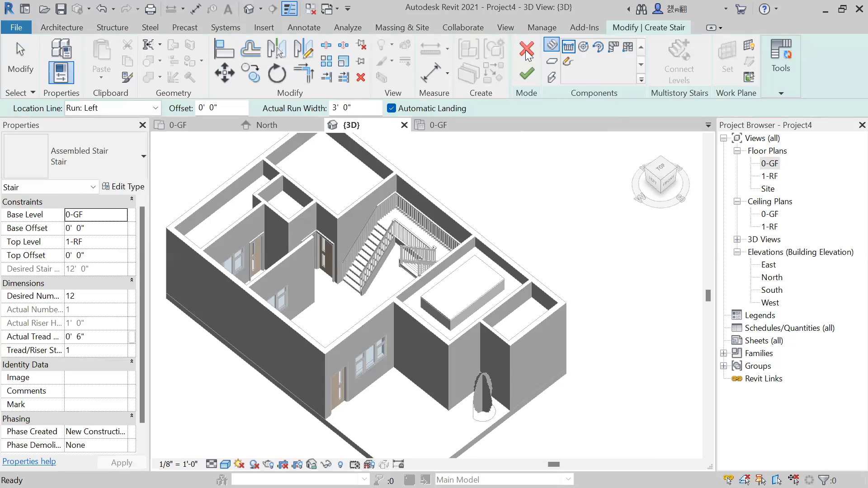
left_click(526, 72)
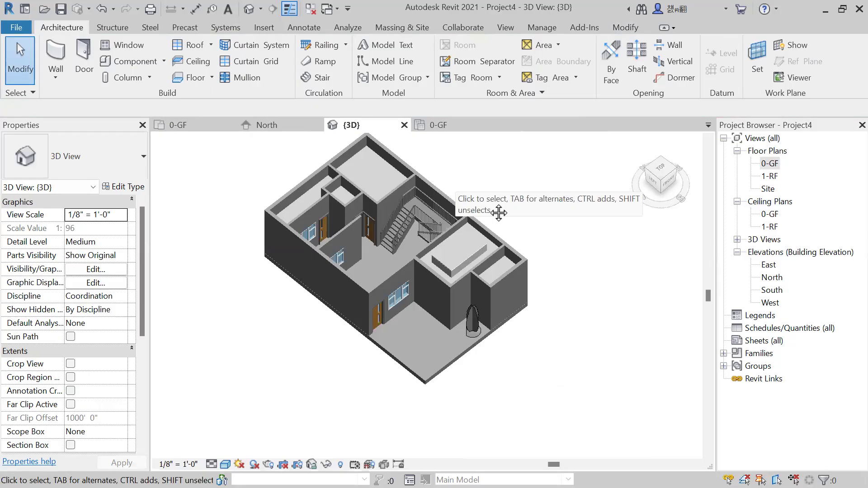
scroll(457, 186, "down", 1)
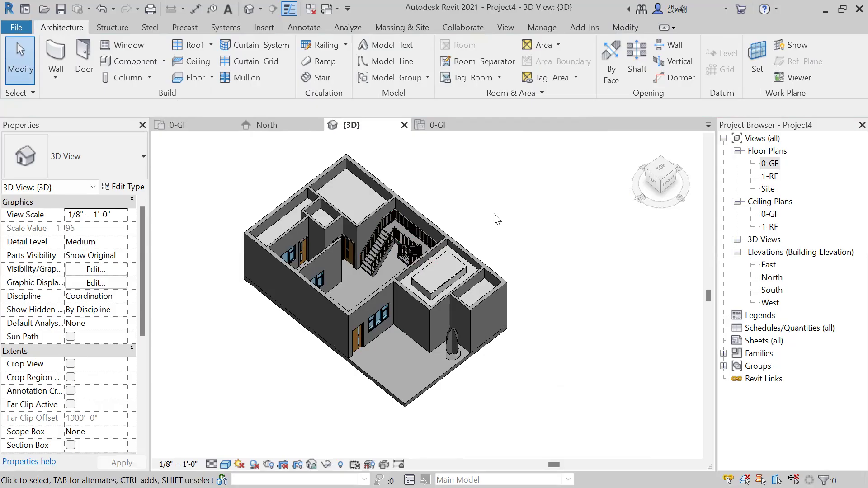
middle_click_drag(479, 240, 528, 216, "shift")
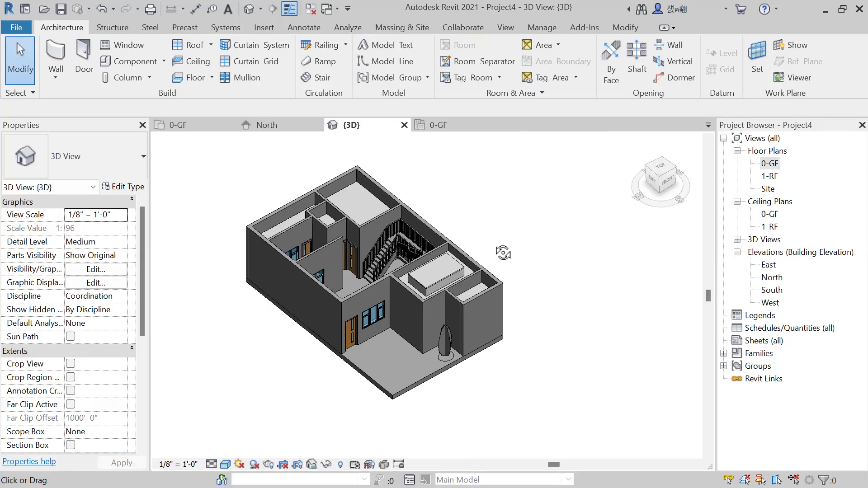
middle_click_drag(502, 256, 463, 277, "shift")
middle_click_drag(346, 185, 547, 249, "shift")
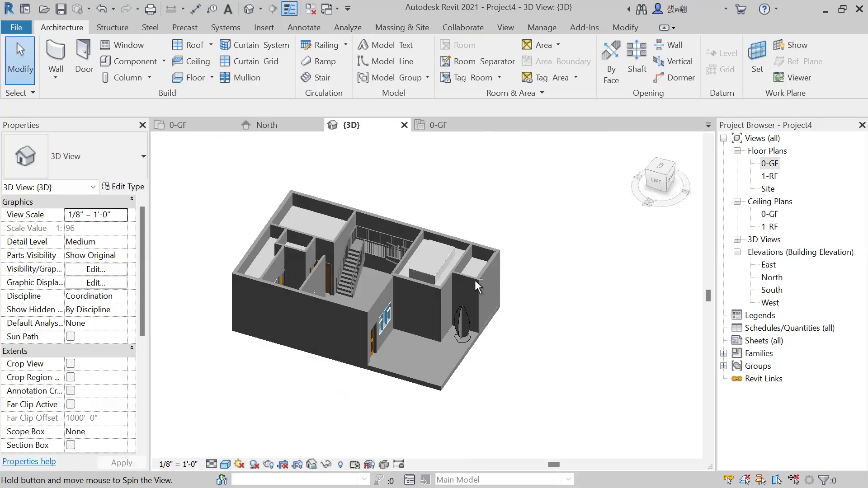
Inspect the open-topped house in 3D from the front and from the east side with the relocated windows.
middle_click_drag(483, 243, 547, 275, "shift")
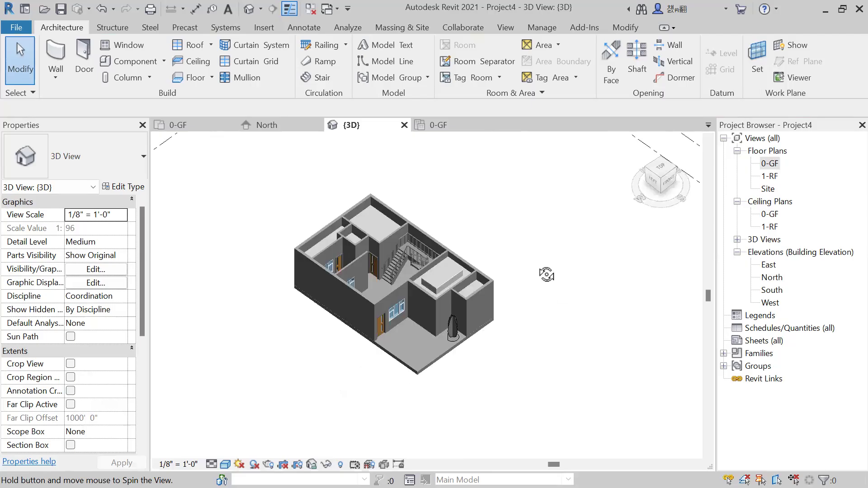
scroll(526, 174, "up", 3)
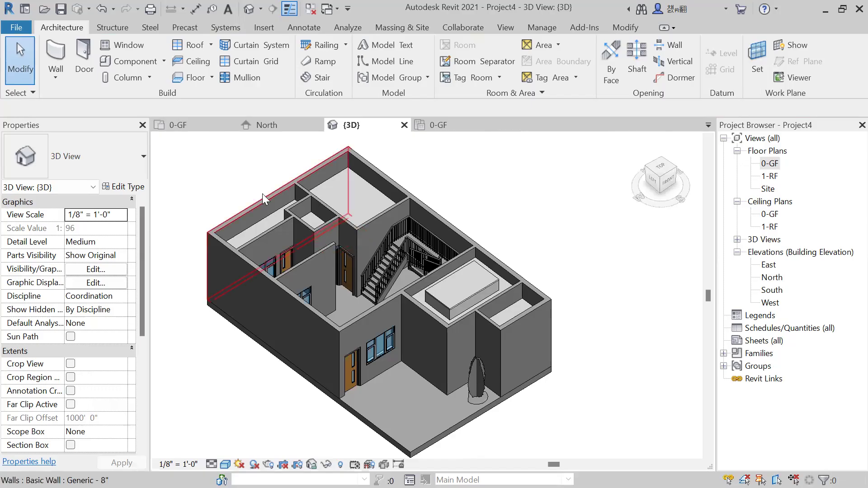
scroll(262, 193, "down", 2)
middle_click_drag(369, 348, 486, 325, "shift")
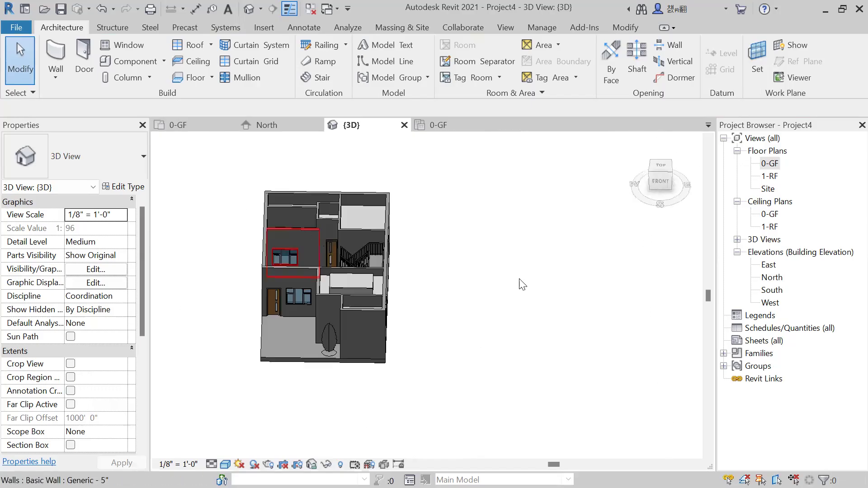
middle_click_drag(519, 282, 449, 304, "shift")
middle_click_drag(523, 294, 559, 303)
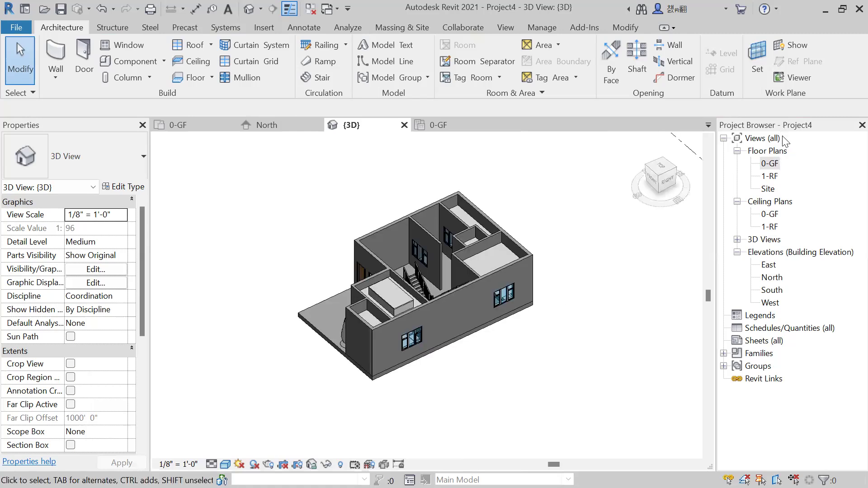
Start a Roof by Footprint from the 0-GF floor plan, moving it to level 1-RF with Defines slope enabled.
double_click(770, 164)
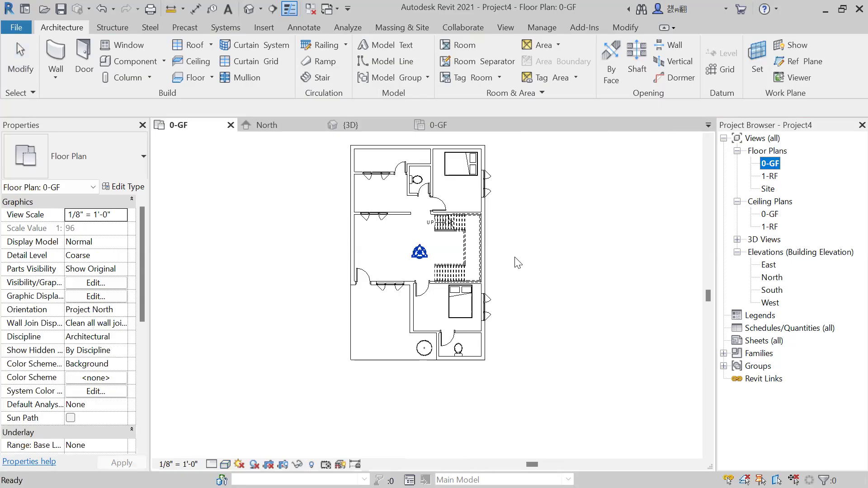
scroll(523, 268, "down", 1)
middle_click_drag(523, 268, 465, 287)
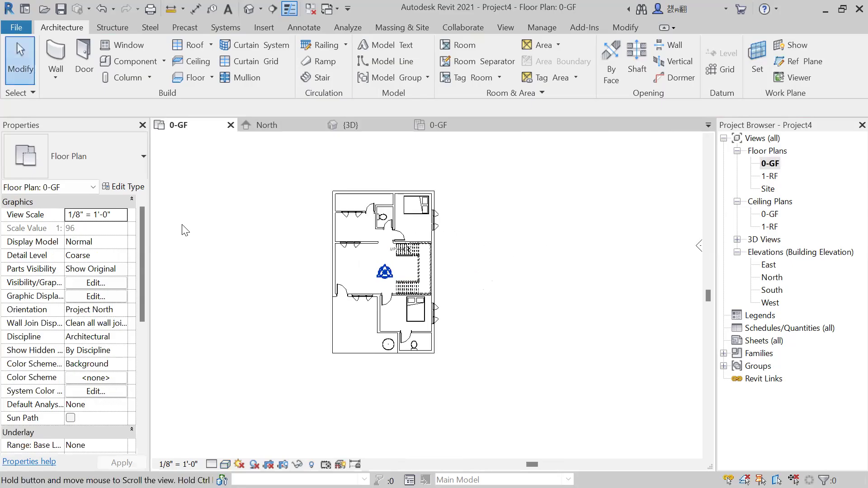
left_click(80, 48)
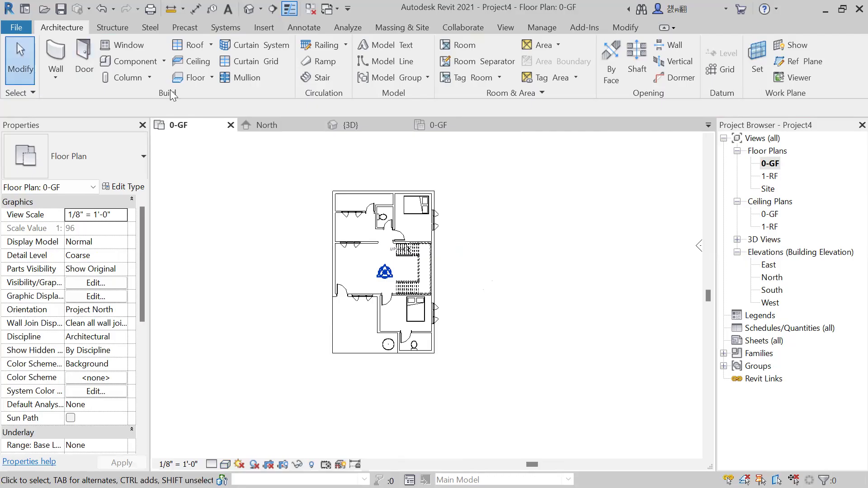
left_click(211, 45)
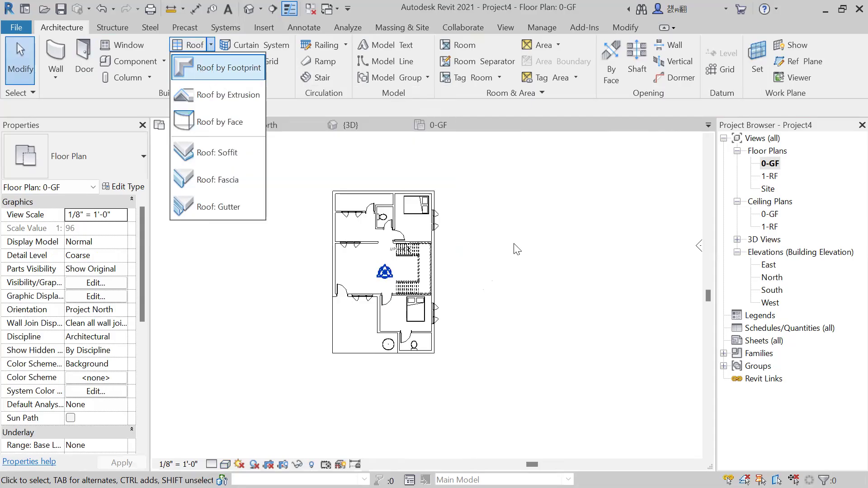
left_click(211, 69)
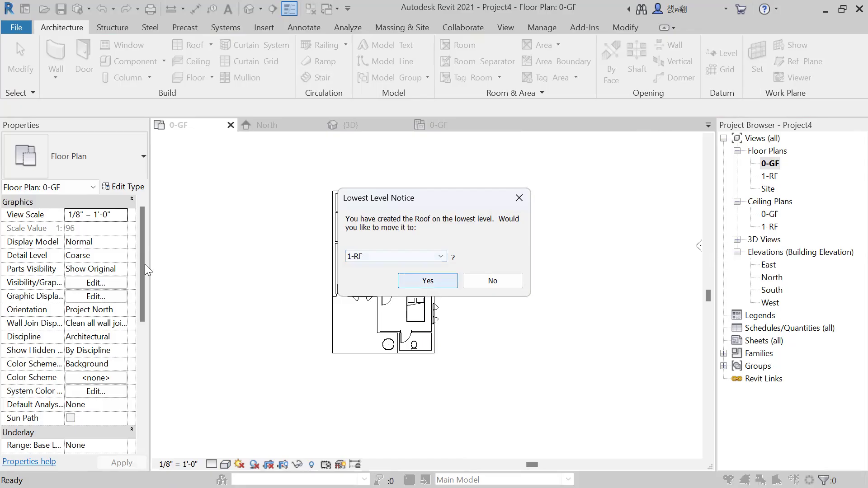
left_click(422, 286)
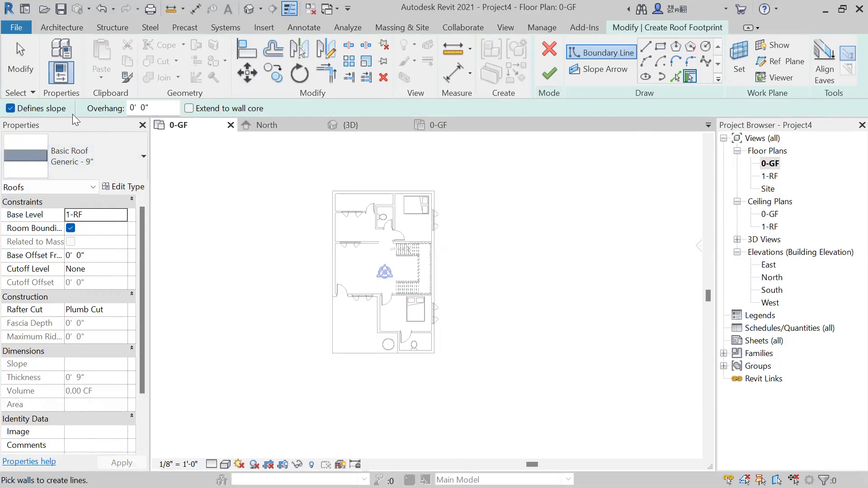
left_click(9, 109)
left_click(10, 109)
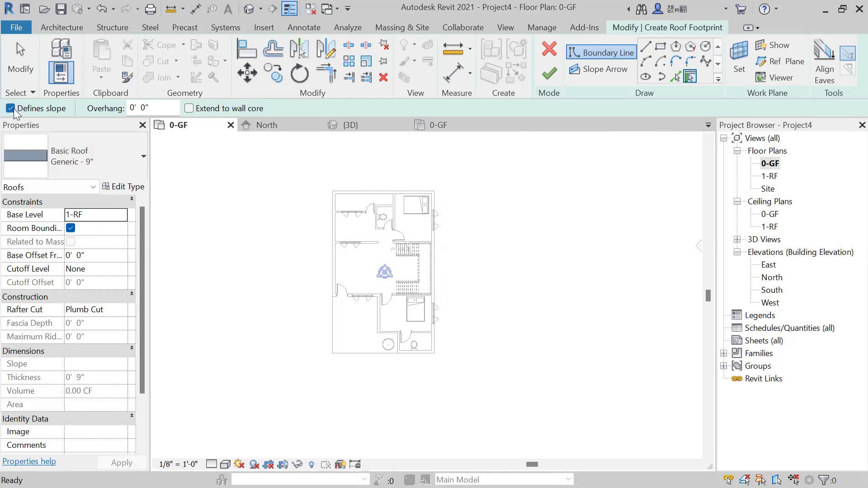
Sketch a 25' x 40' rectangular sloped roof boundary around the house's outer edge, finish it and attach the highlighted walls.
scroll(339, 223, "up", 2)
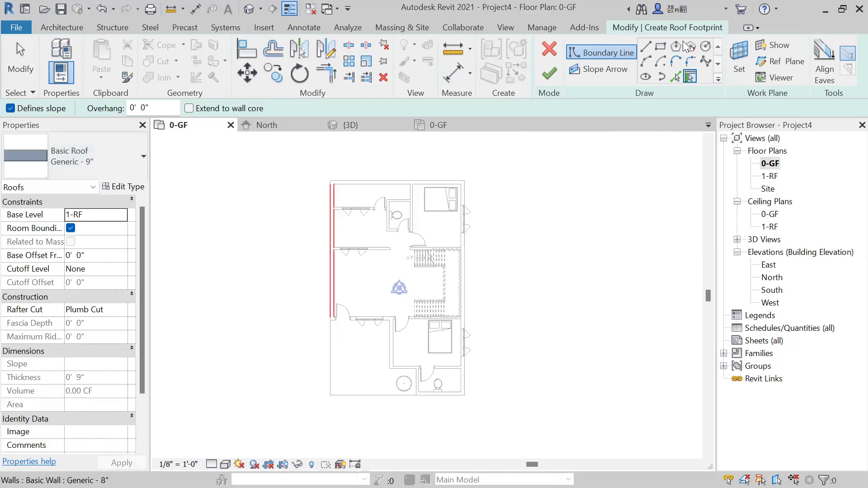
left_click(661, 47)
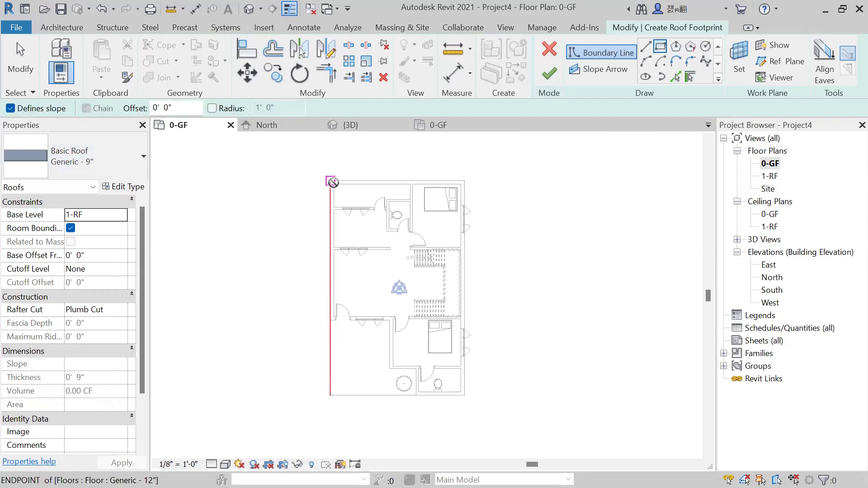
left_click(332, 181)
left_click(465, 395)
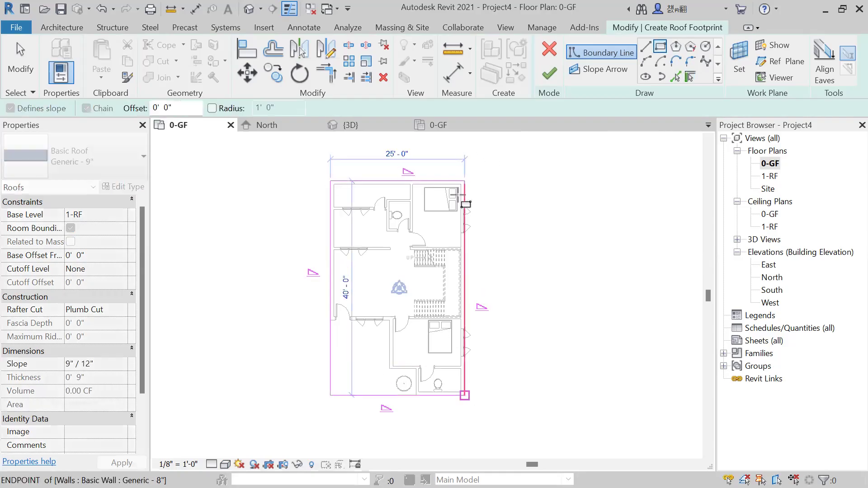
left_click(549, 76)
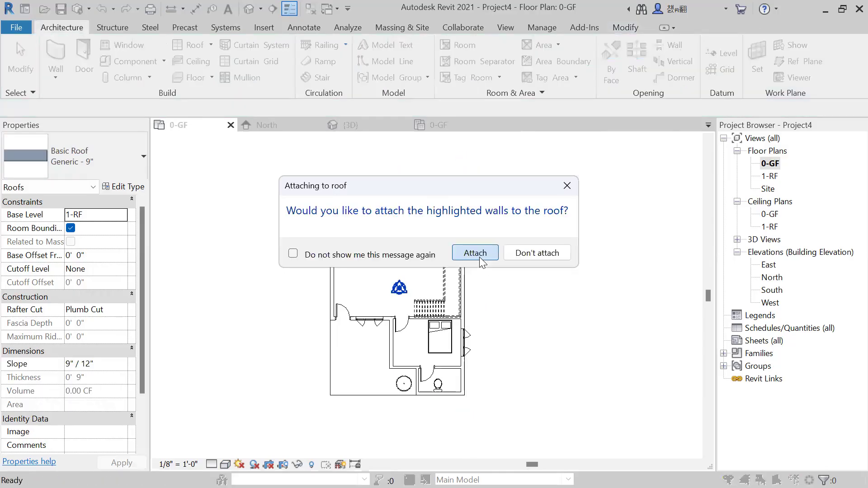
left_click(475, 253)
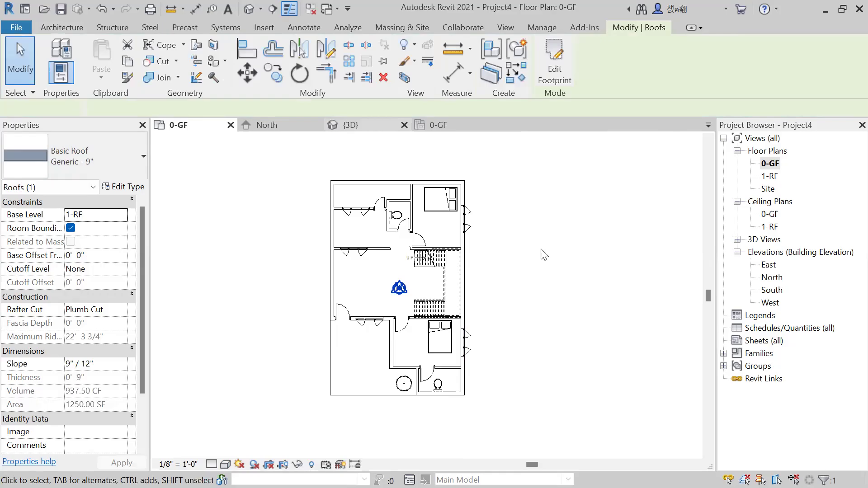
Examine the sloped hip roof over the house from several angles in the 3D view.
middle_click_drag(413, 378, 358, 354, "shift")
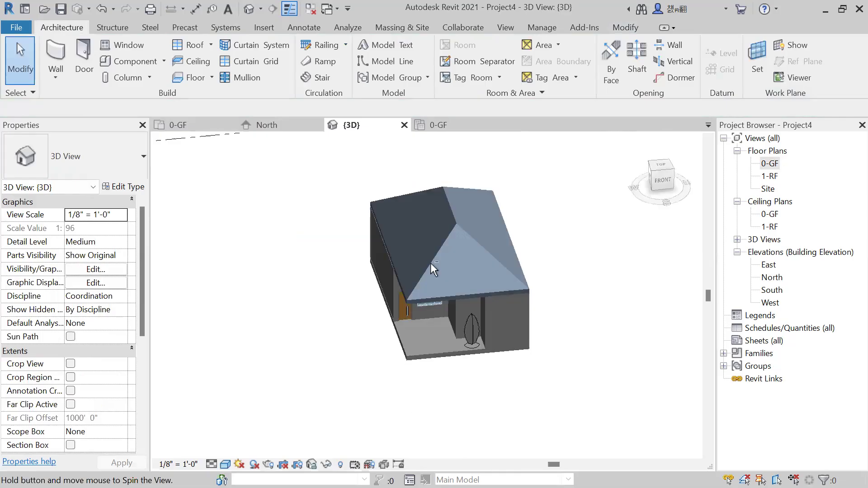
middle_click_drag(431, 262, 404, 221, "shift")
left_click(461, 232)
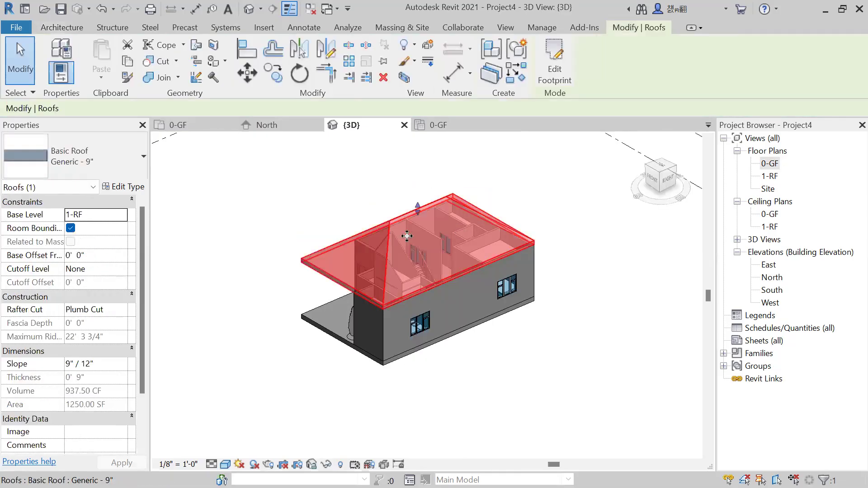
left_click(283, 253)
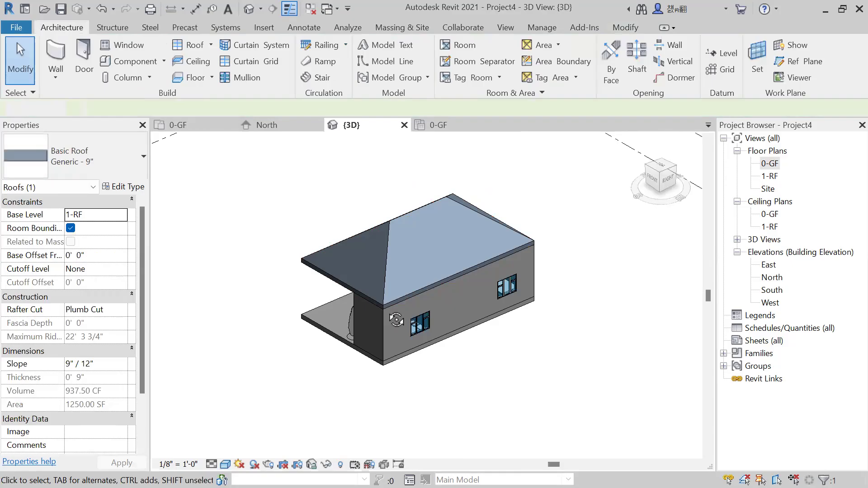
middle_click_drag(395, 320, 388, 201, "shift")
middle_click_drag(265, 260, 505, 298, "shift")
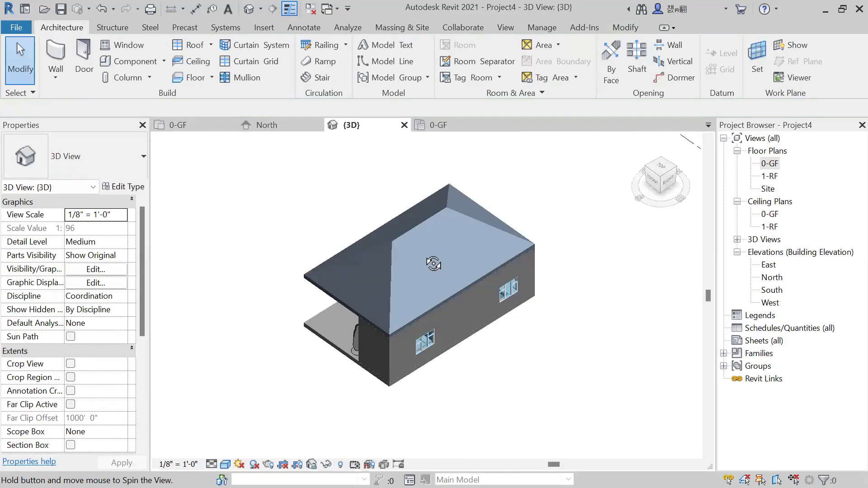
middle_click_drag(432, 263, 452, 234, "shift")
left_click(502, 213)
left_click(582, 227)
middle_click_drag(582, 227, 439, 191, "shift")
middle_click_drag(431, 220, 464, 223)
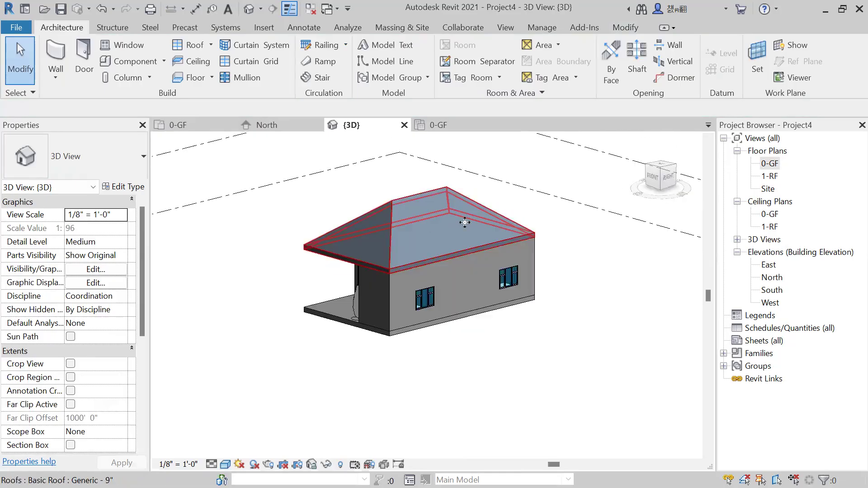
Delete the sloped hip roof from the house.
left_click(465, 222)
key("Delete")
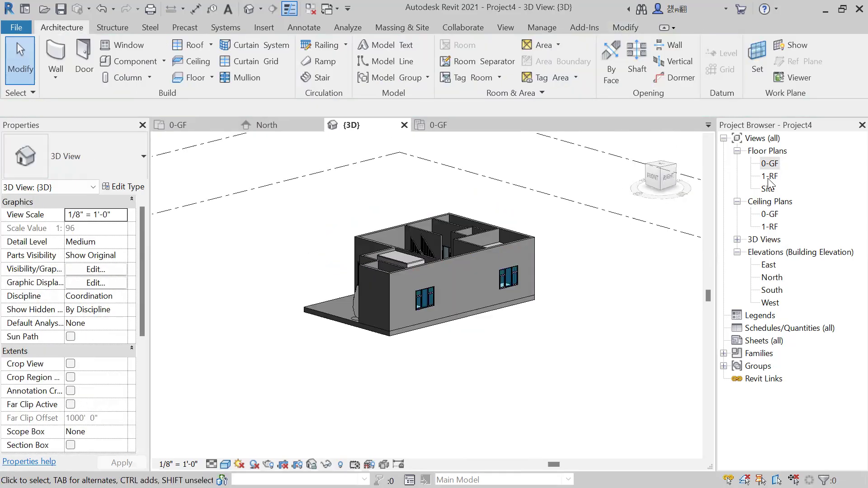
In the 1-RF floor plan, create a flat rectangular footprint roof over the whole house without Defines slope and attach the highlighted walls.
double_click(770, 177)
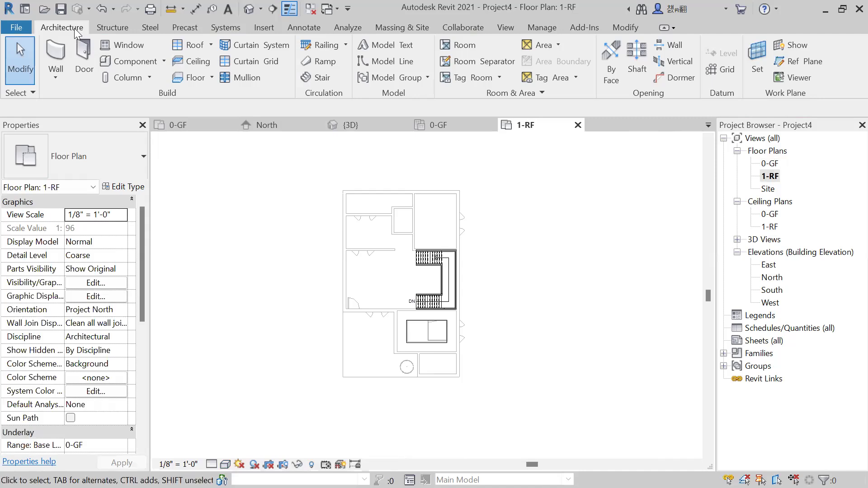
left_click(199, 45)
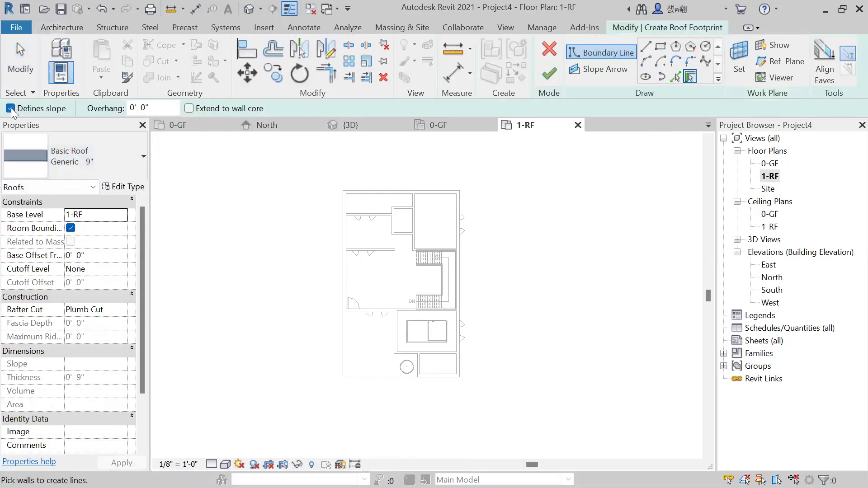
left_click(10, 108)
left_click(660, 47)
left_click(343, 191)
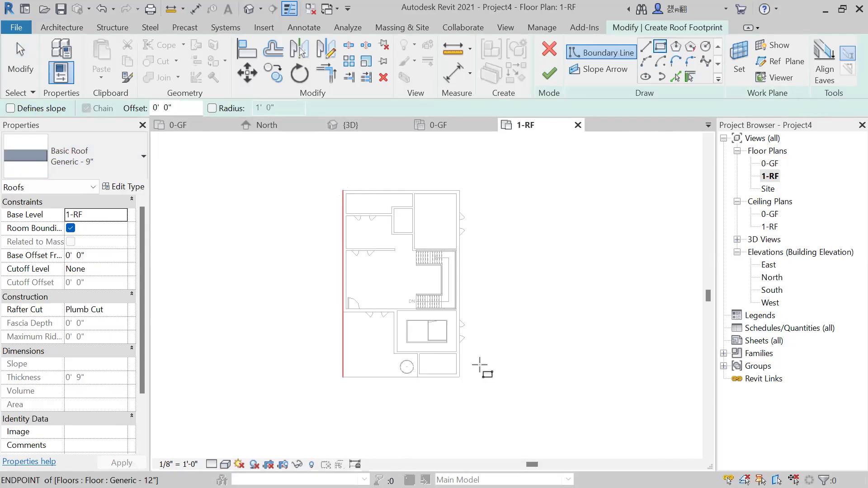
left_click(459, 378)
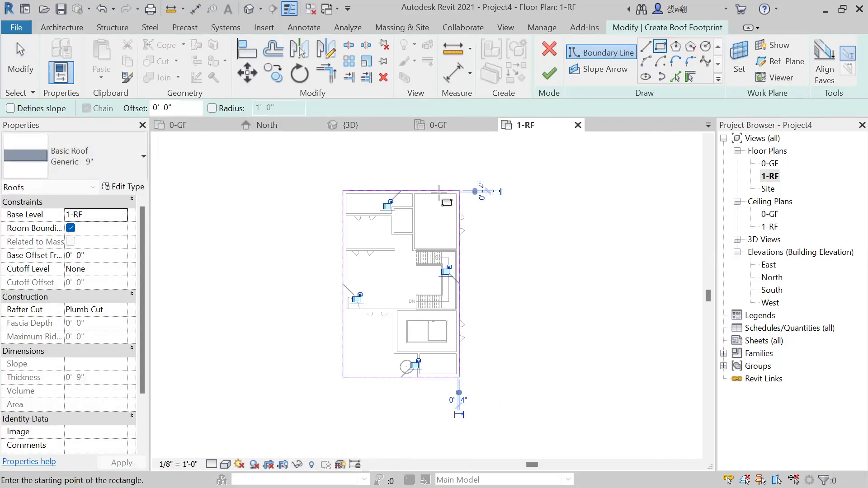
left_click(545, 76)
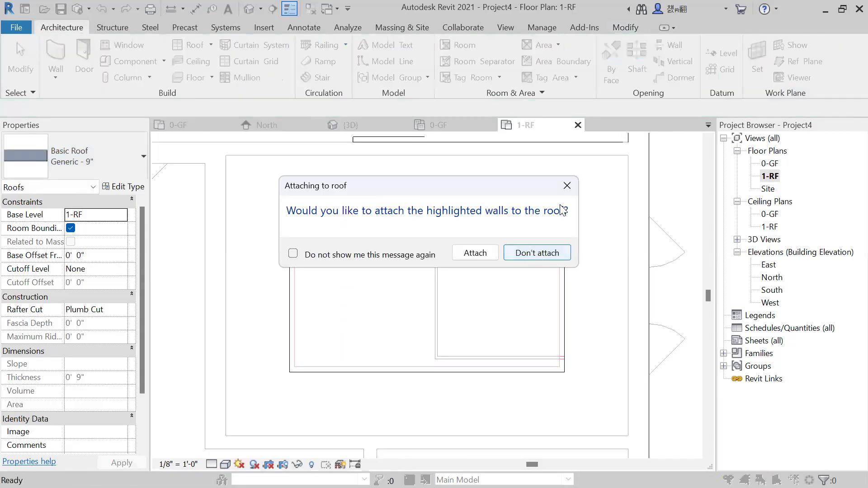
left_click(494, 257)
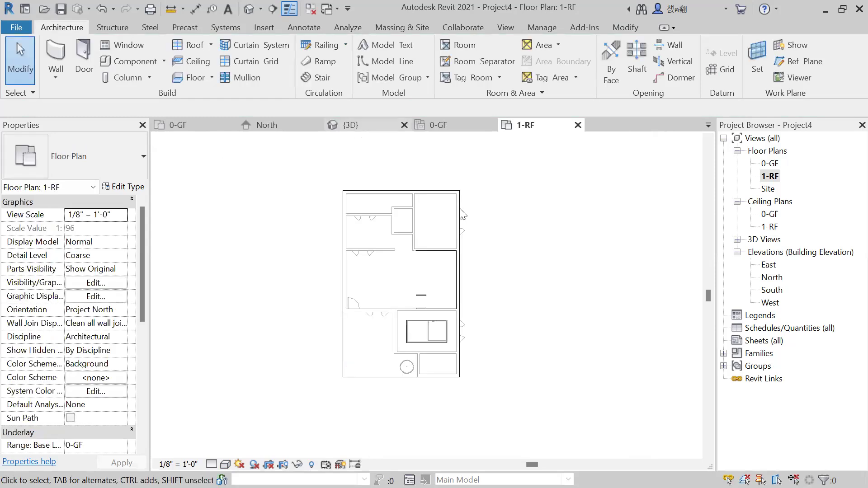
Examine the flat roof in 3D around the stair area, checking where the stair railings meet it.
left_click(351, 125)
middle_click_drag(331, 318, 449, 351, "shift")
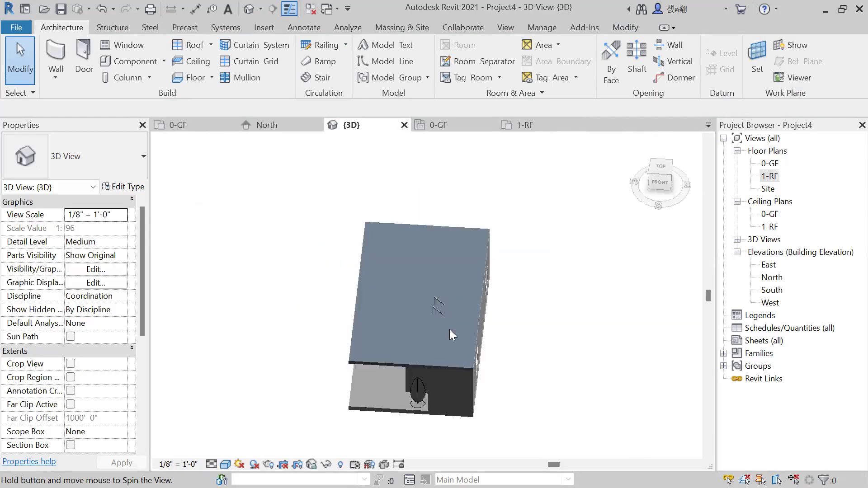
scroll(450, 332, "up", 3)
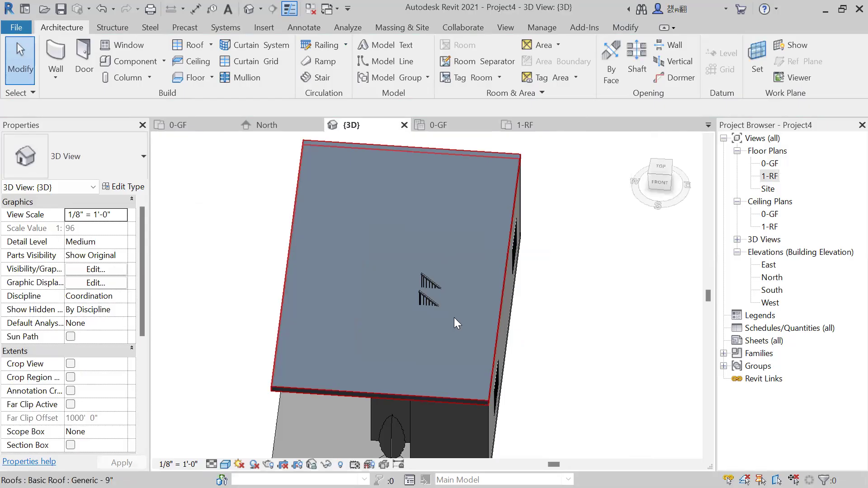
middle_click_drag(386, 274, 425, 249, "shift")
scroll(463, 241, "down", 2)
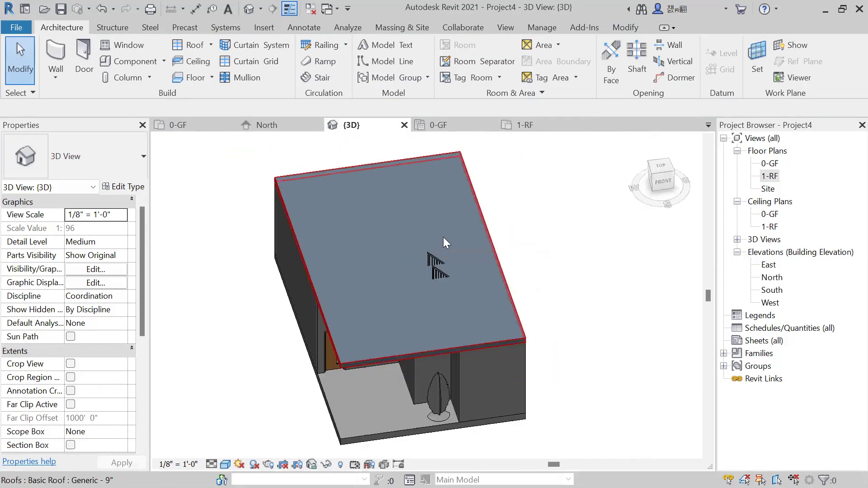
middle_click_drag(443, 239, 409, 178, "shift")
scroll(410, 185, "down", 2)
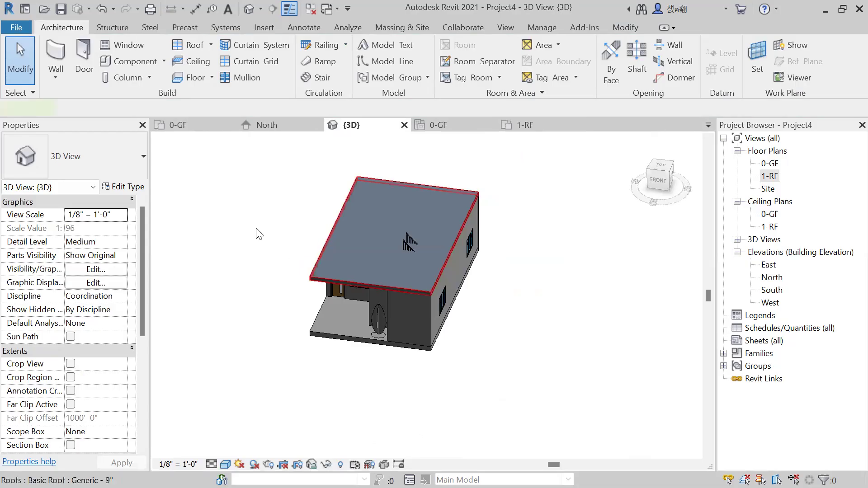
Open the flat roof's footprint for editing and show it in the 1-RF floor plan around the stair.
left_click(333, 235)
middle_click_drag(265, 241, 272, 248)
scroll(379, 281, "up", 1)
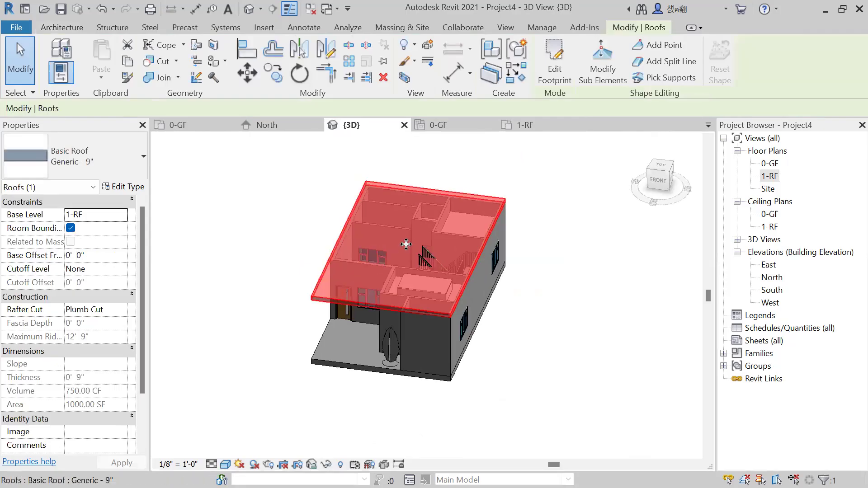
left_click(556, 77)
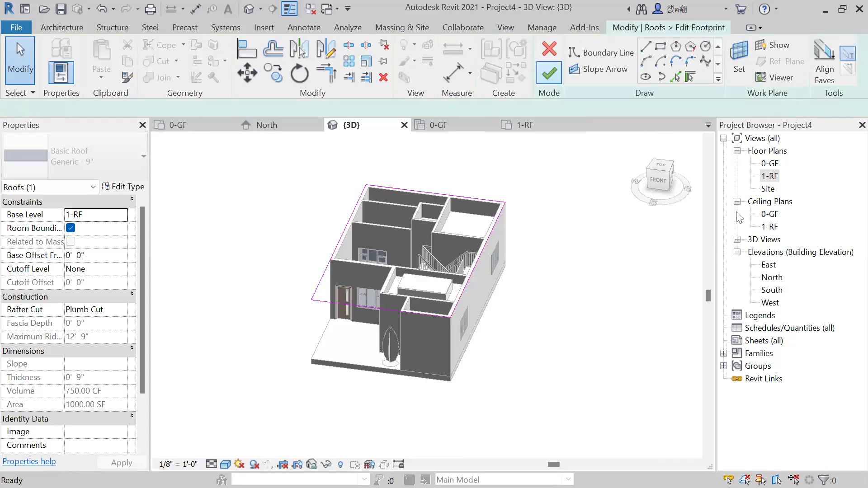
double_click(769, 176)
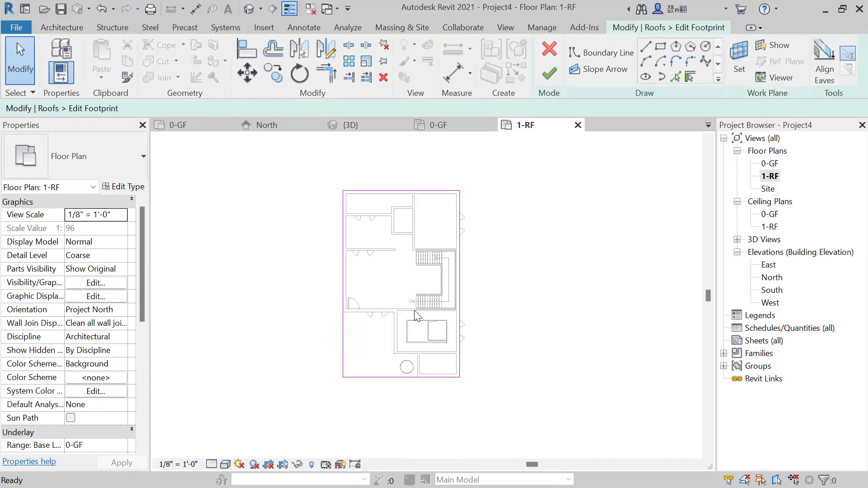
scroll(523, 237, "up", 1)
middle_click_drag(522, 253, 537, 289)
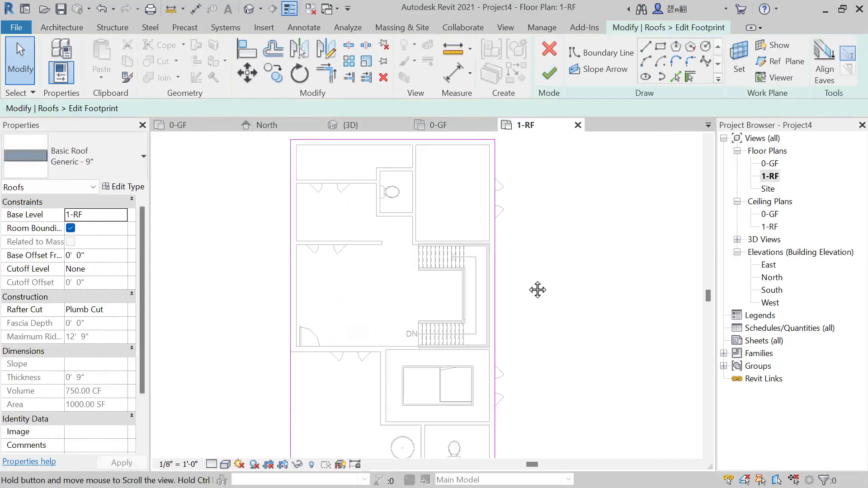
Sketch a rectangular boundary, about 12' 5 1/2" long, around the U-shaped stair inside the roof footprint.
left_click(597, 56)
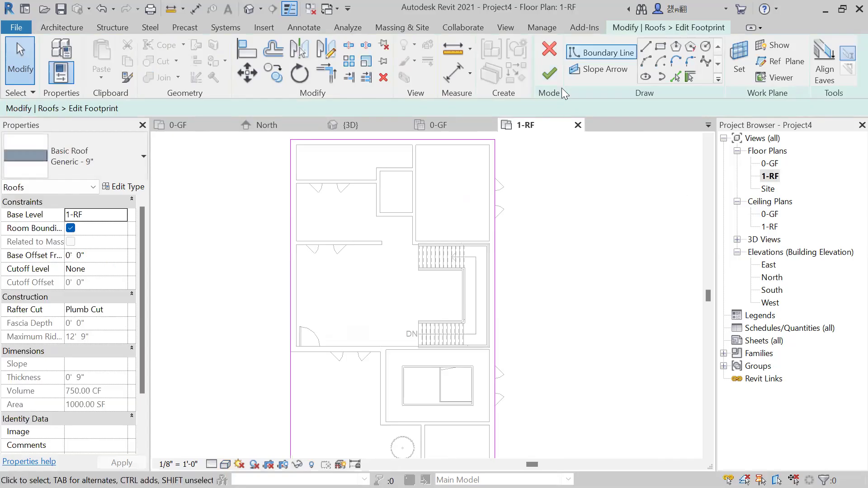
left_click(660, 46)
scroll(396, 210, "up", 3)
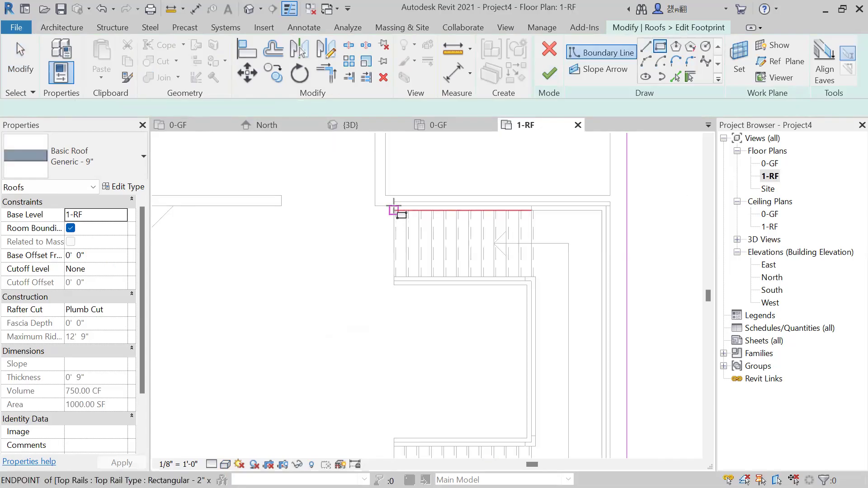
left_click(396, 211)
scroll(465, 280, "down", 2)
left_click(524, 397)
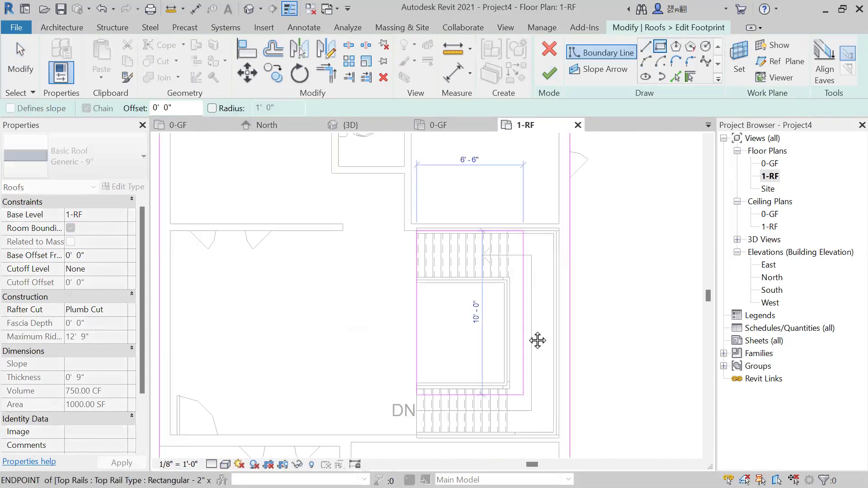
middle_click_drag(537, 340, 544, 353)
scroll(545, 351, "up", 1)
scroll(545, 348, "up", 3)
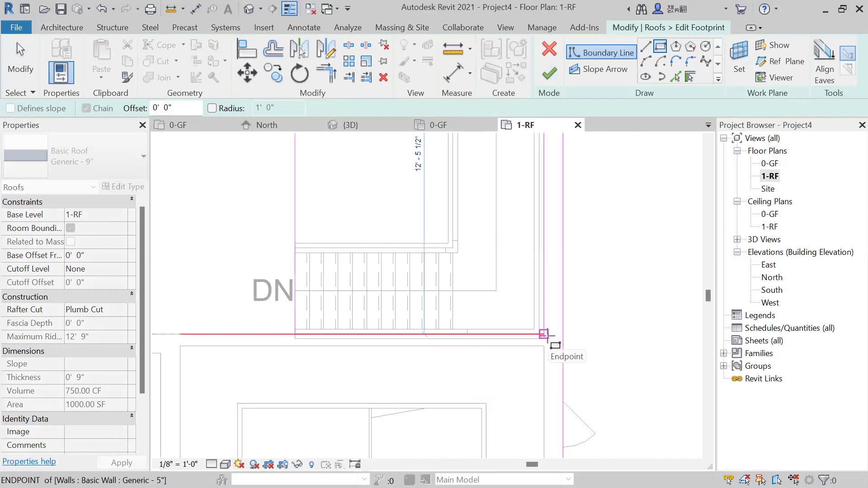
left_click(543, 335)
scroll(620, 335, "down", 2)
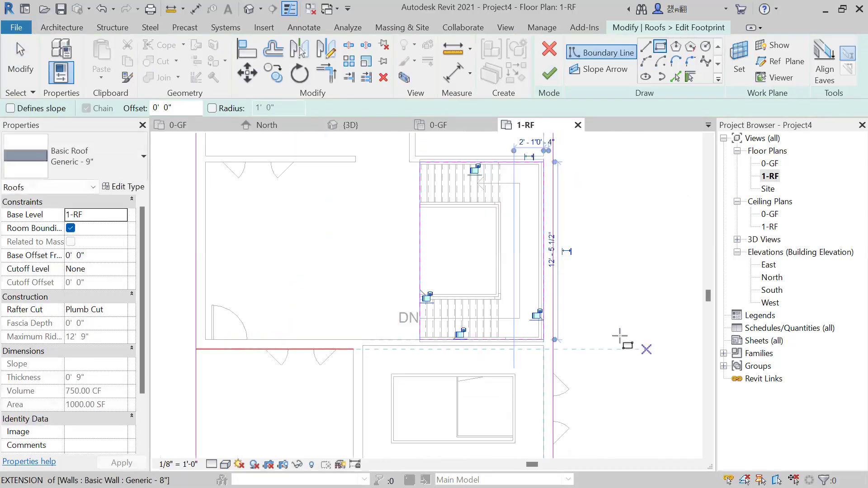
Finish the footprint edit so the roof is cut open over the stair, and deselect the roof.
scroll(583, 296, "up", 1)
scroll(571, 309, "up", 1)
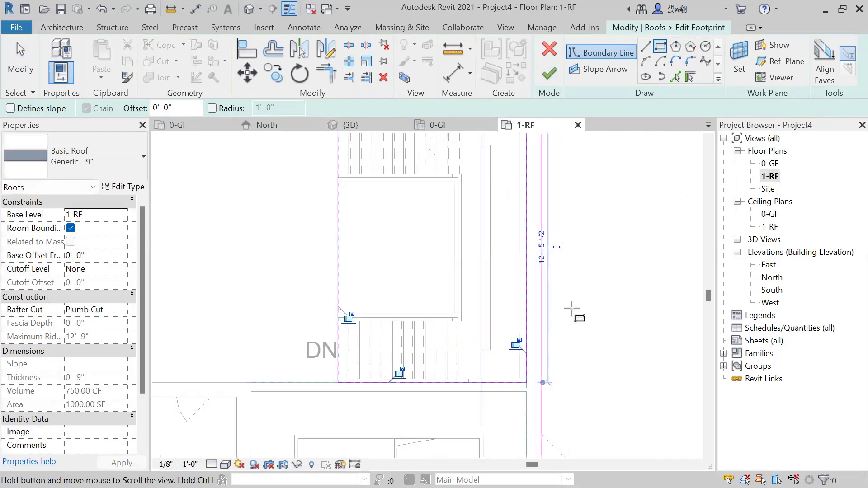
scroll(572, 308, "down", 2)
left_click(547, 77)
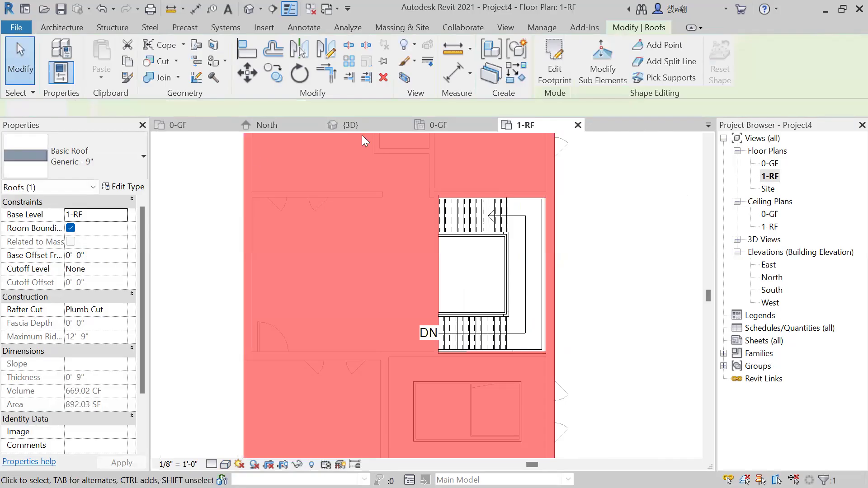
key("Escape")
Examine the stair opening in the flat roof from several angles in the 3D view.
middle_click_drag(471, 292, 572, 429, "shift")
scroll(536, 243, "up", 3)
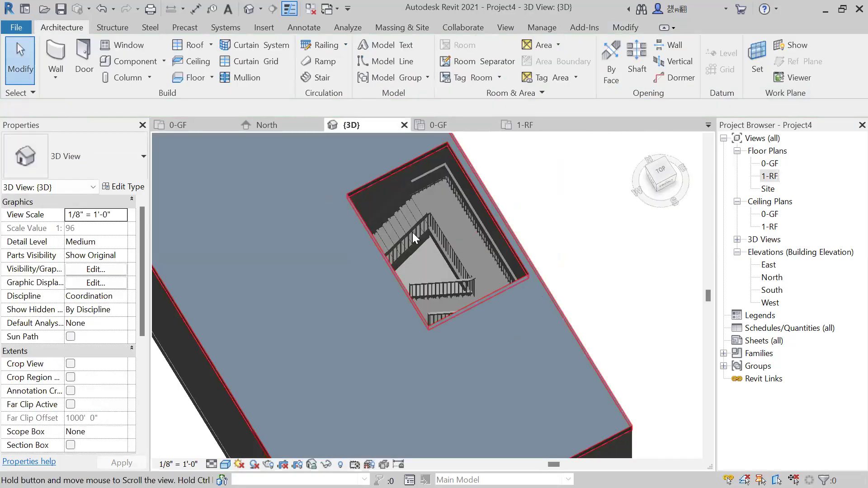
middle_click_drag(475, 285, 386, 303, "shift")
middle_click_drag(319, 325, 298, 310, "shift")
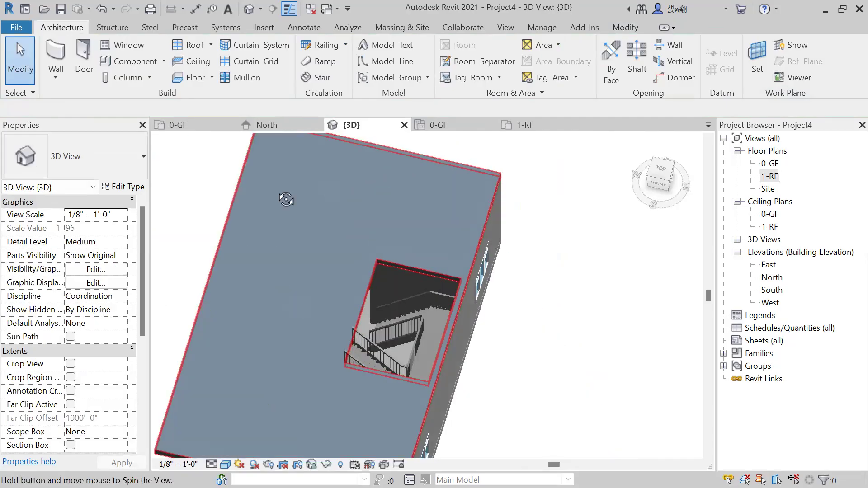
middle_click_drag(286, 199, 281, 225, "shift")
middle_click_drag(339, 315, 428, 258, "shift")
middle_click_drag(377, 226, 413, 180, "shift")
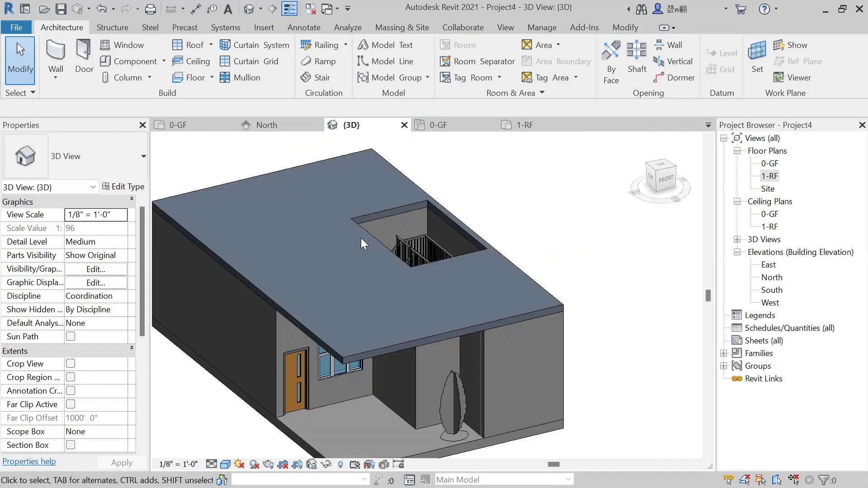
middle_click_drag(470, 236, 379, 316, "shift")
middle_click_drag(324, 313, 344, 303, "shift")
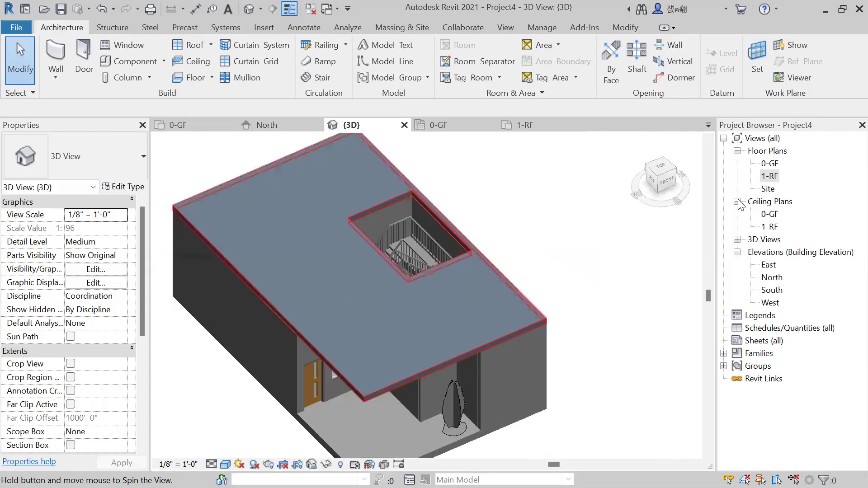
In the 1-RF floor plan, set up the Wall tool with the Generic - 5" type and rectangular drawing.
double_click(770, 177)
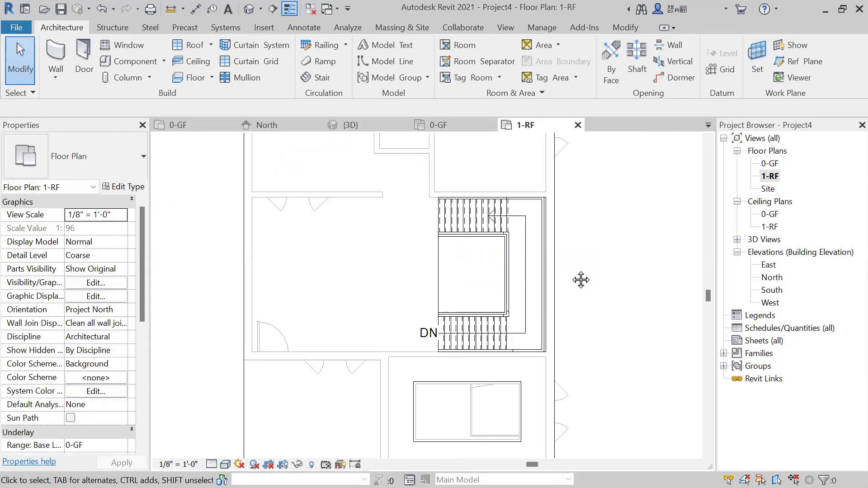
middle_click_drag(534, 295, 545, 282)
scroll(545, 282, "down", 1)
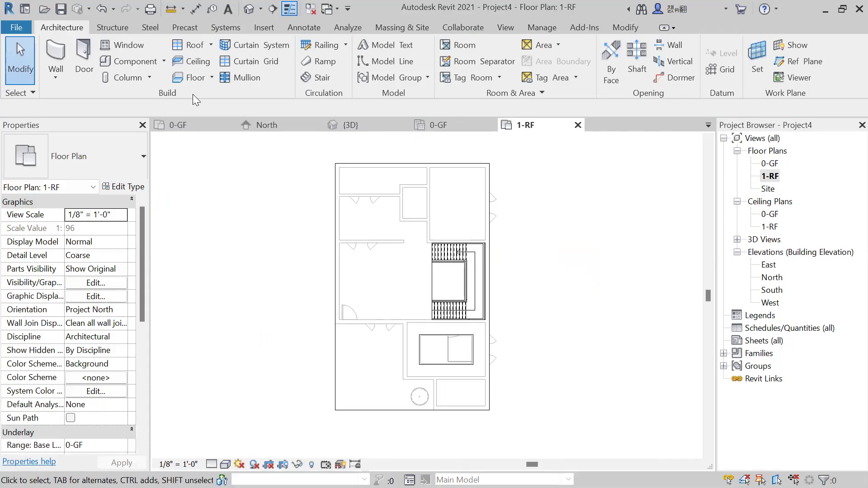
left_click(57, 54)
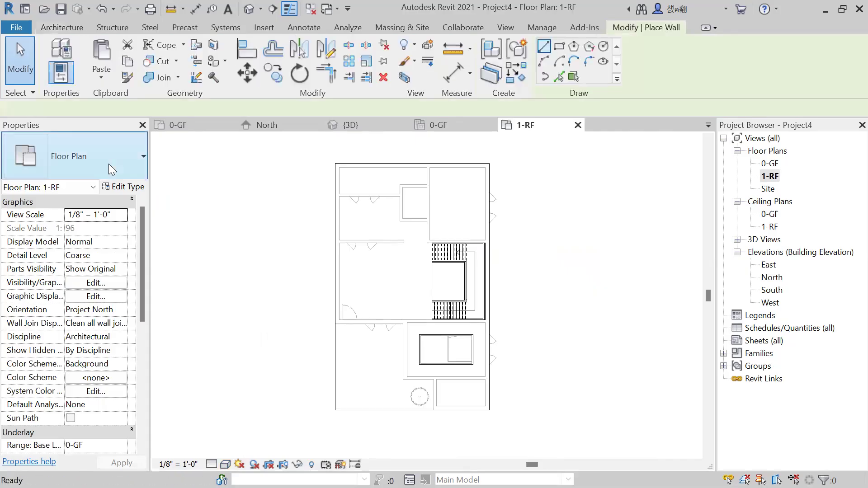
left_click(108, 163)
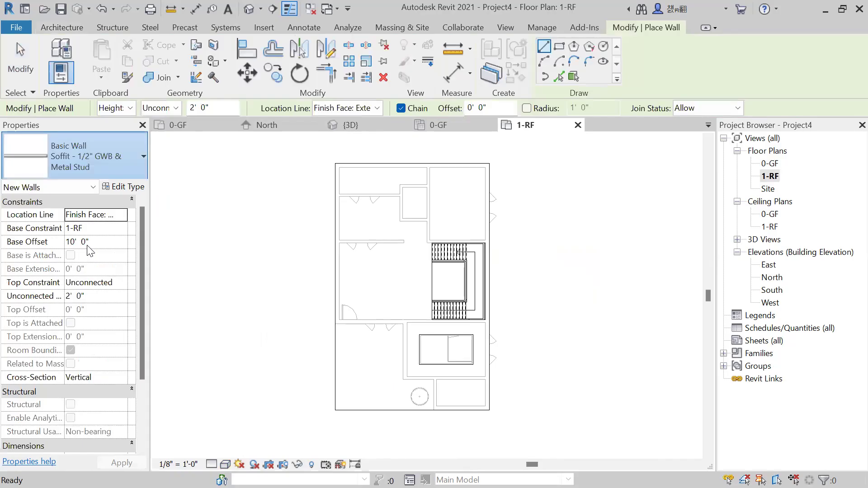
left_click(92, 254)
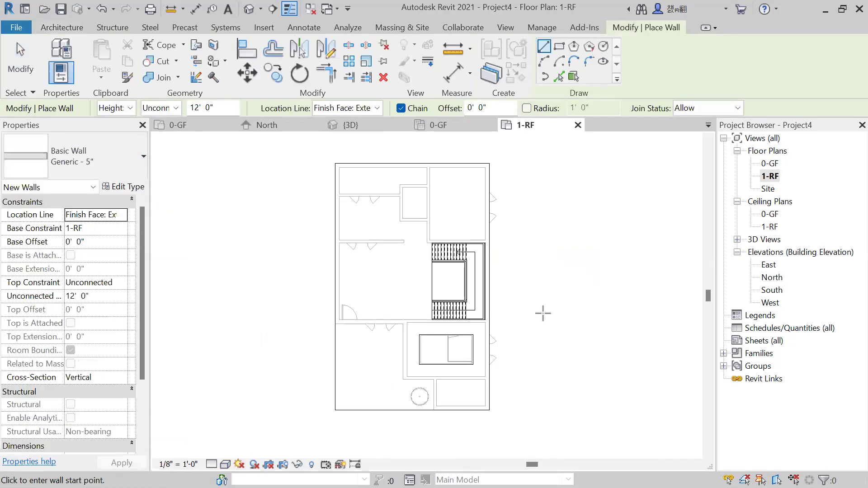
scroll(543, 312, "up", 1)
scroll(543, 313, "up", 1)
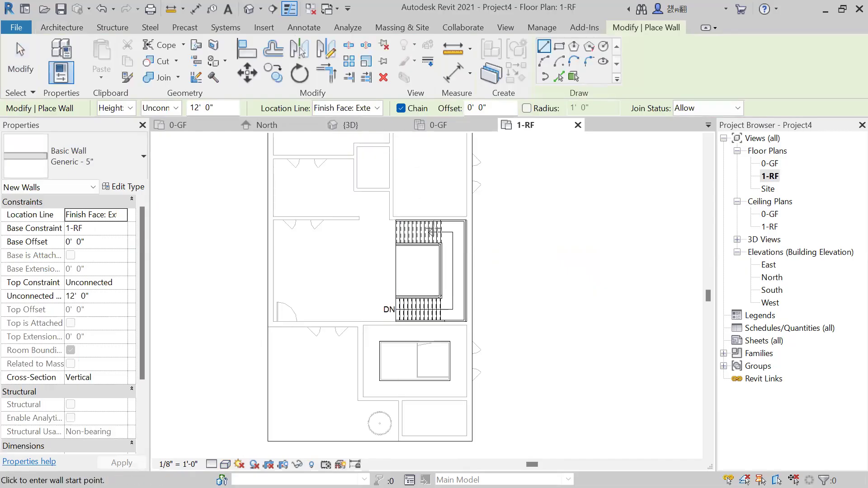
left_click(560, 50)
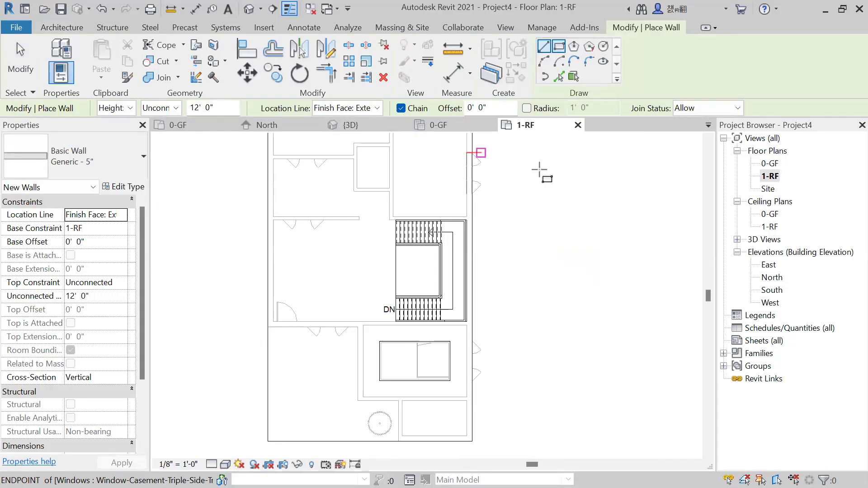
scroll(407, 248, "up", 5)
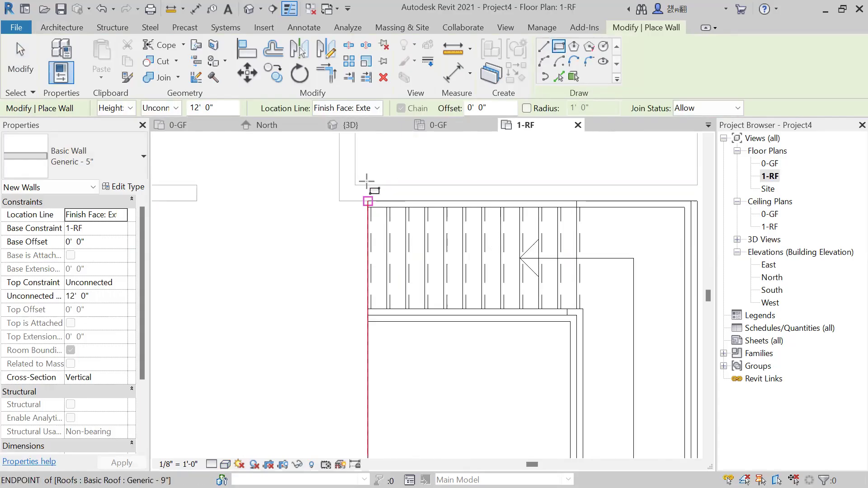
scroll(368, 196, "up", 2)
scroll(371, 205, "up", 1)
left_click(368, 202)
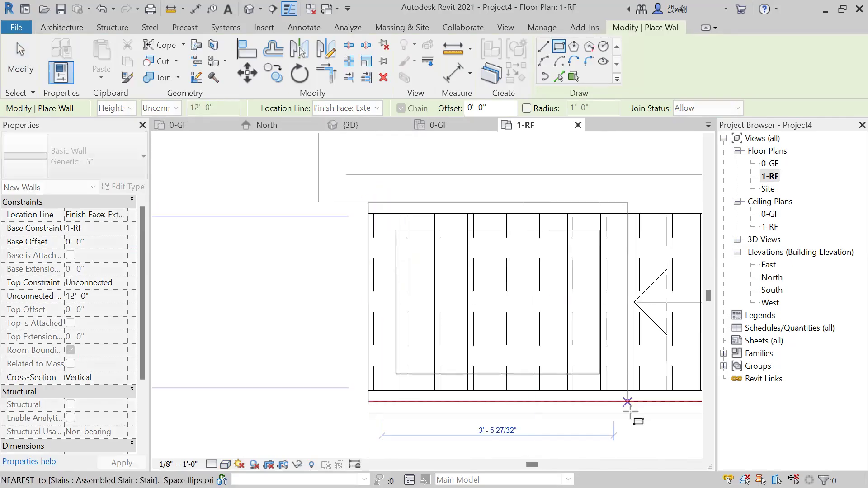
scroll(433, 244, "down", 2)
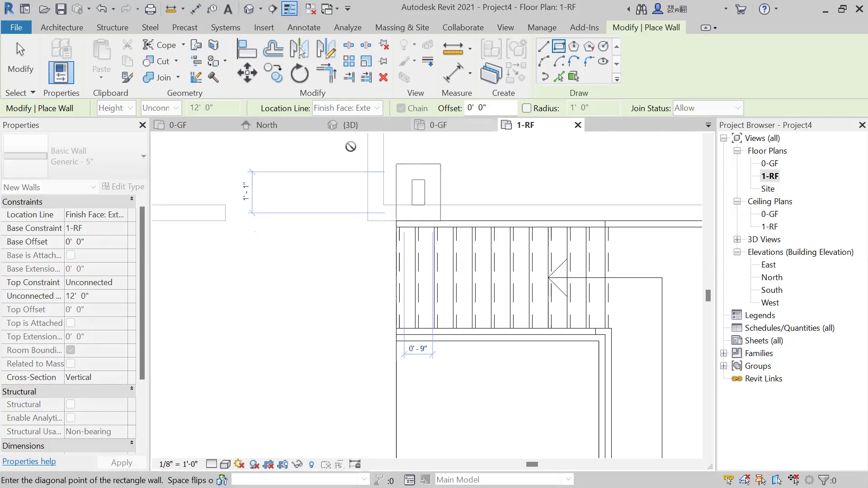
left_click(352, 143)
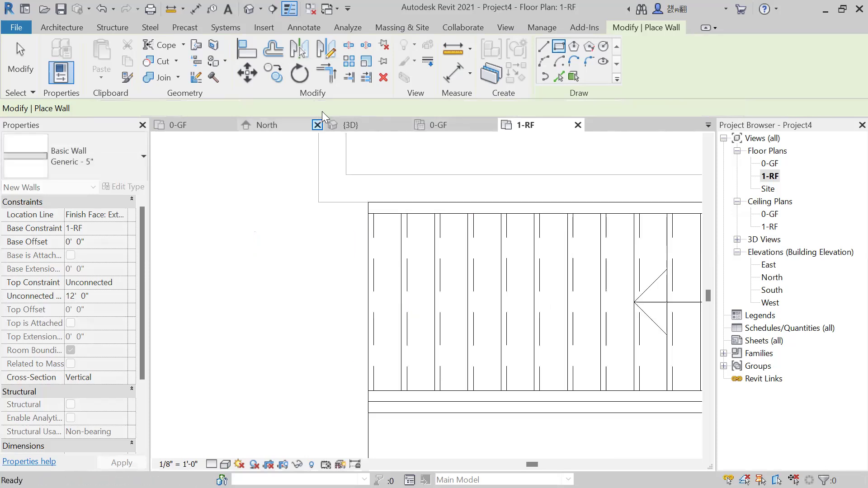
Draw rectangular walls, about 12' 10 1/2" long, around the roof's stair opening with the location line at Finish Face: Interior.
left_click(377, 108)
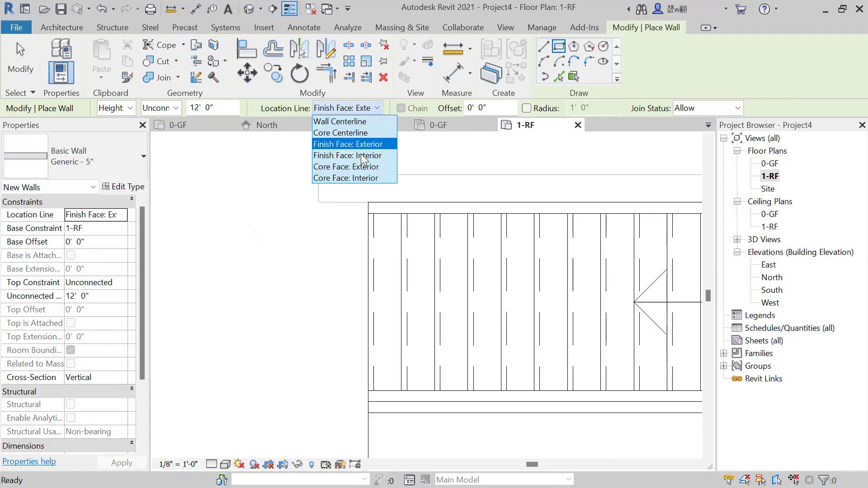
left_click(364, 156)
left_click(366, 204)
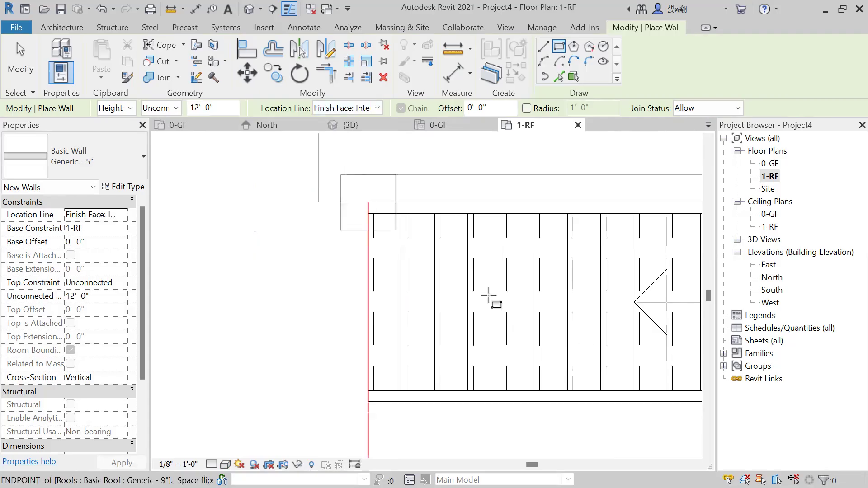
scroll(582, 339, "down", 5)
middle_click_drag(488, 255, 511, 360)
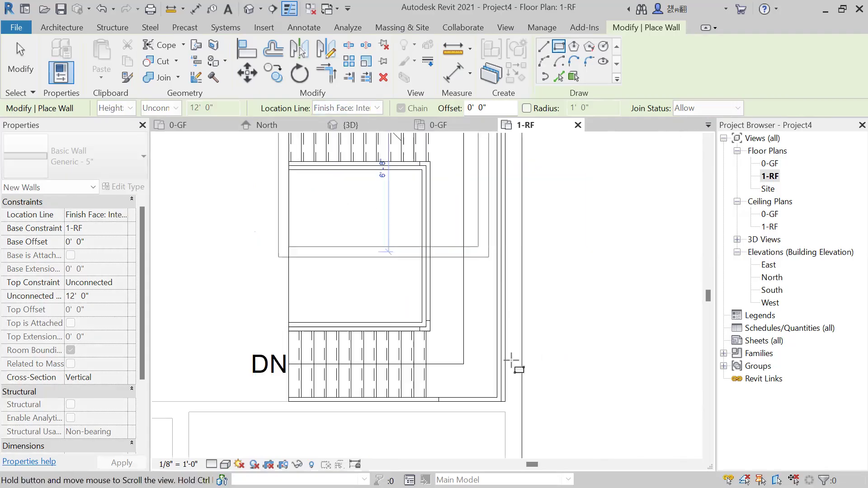
scroll(512, 372, "up", 1)
scroll(492, 355, "up", 1)
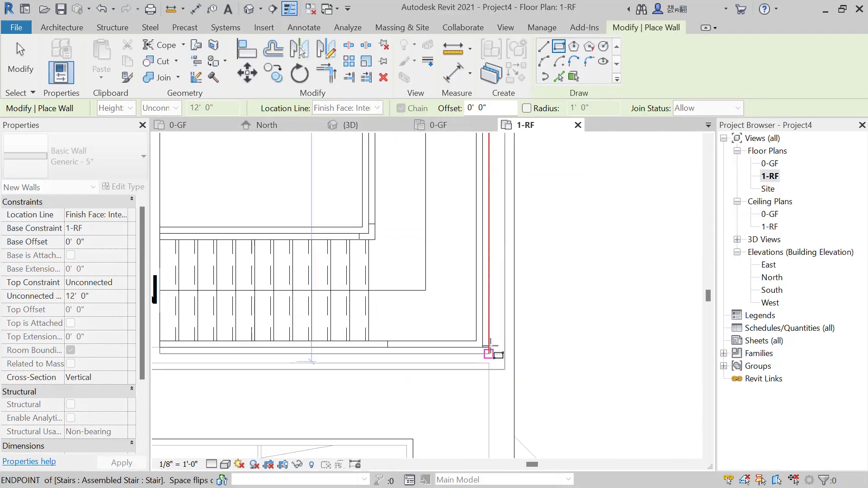
scroll(490, 346, "down", 3)
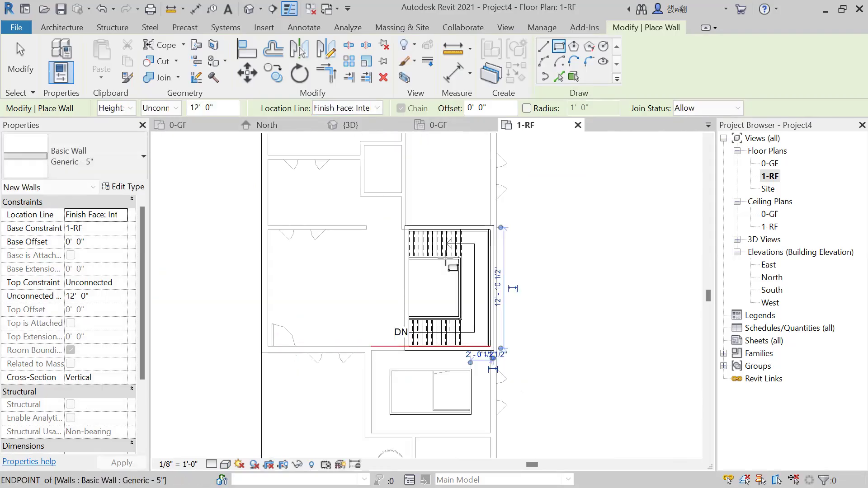
Set the height for new walls to 0' 10" and view the stair enclosure in 3D.
left_click(184, 108)
type("1")
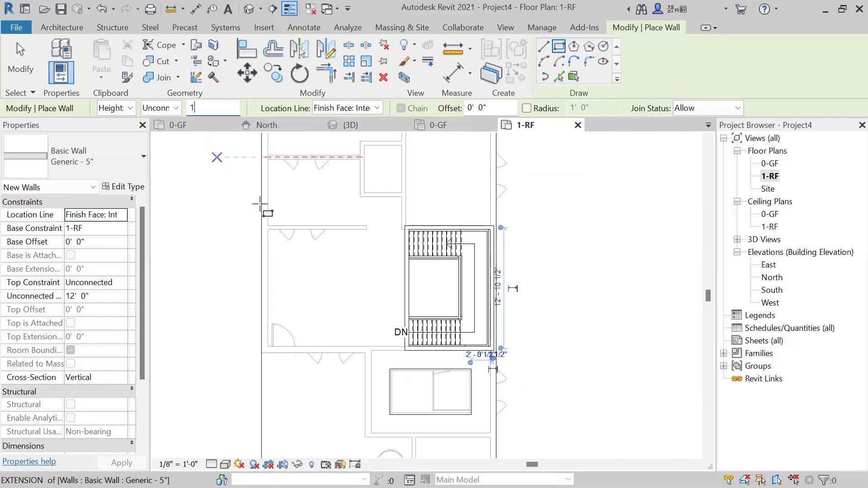
key("Return")
left_click(194, 108)
type("10")
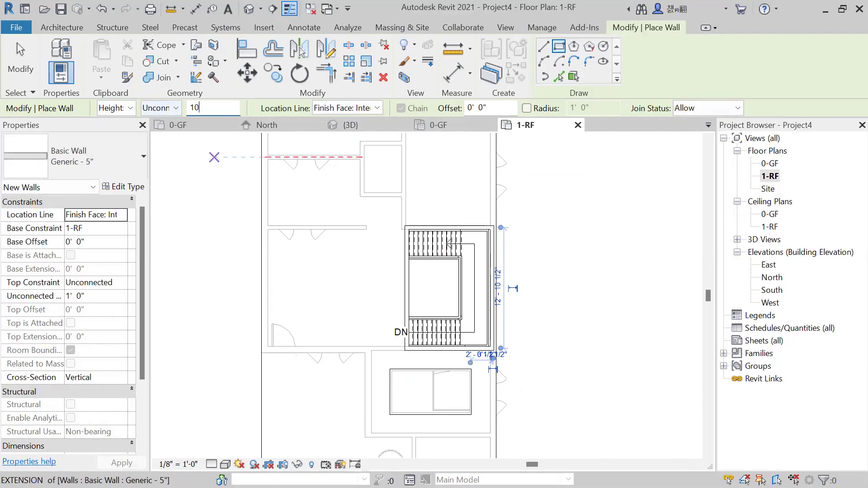
key("Return")
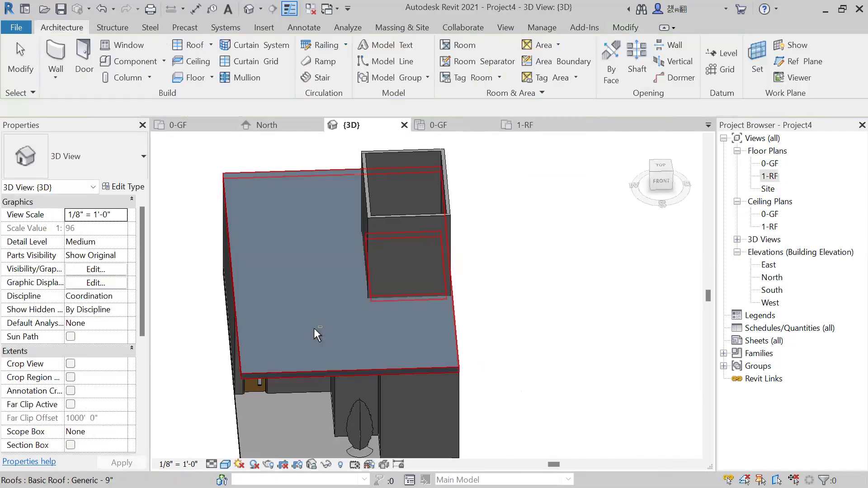
middle_click_drag(416, 367, 446, 292, "shift")
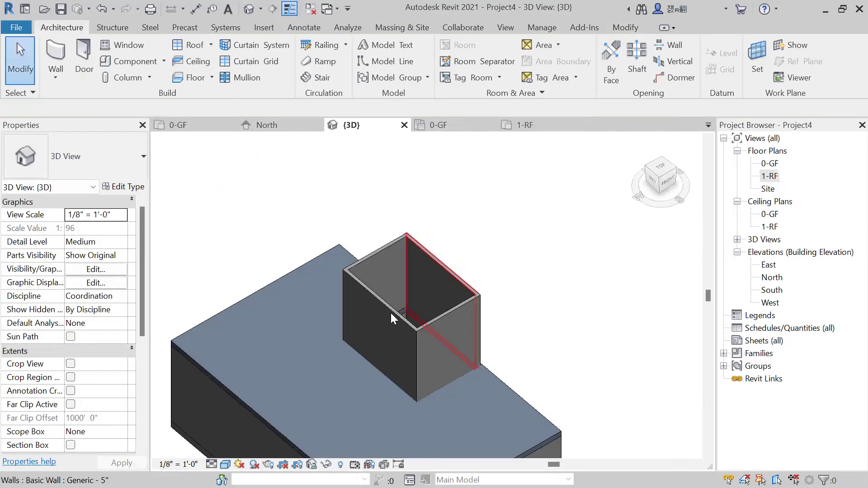
In the 1-RF floor plan, start a roof by footprint with Defines slope enabled and rectangular boundary drawing.
middle_click_drag(391, 312, 354, 380, "shift")
middle_click_drag(357, 337, 517, 254, "shift")
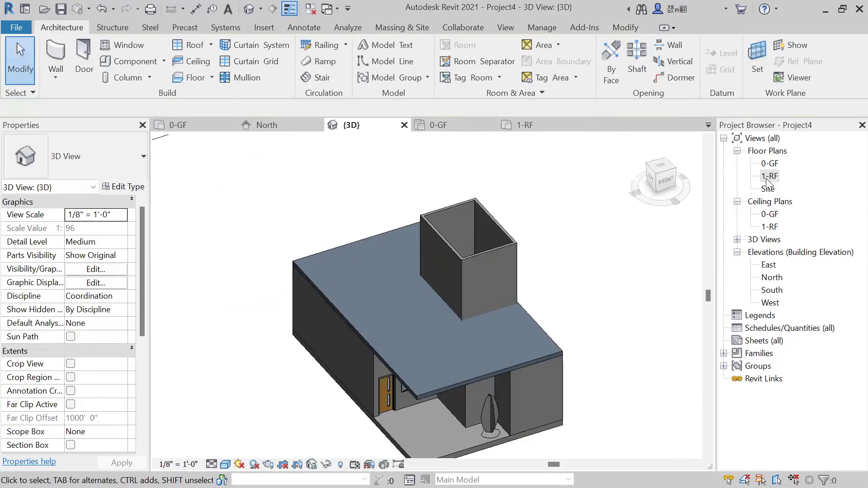
double_click(768, 176)
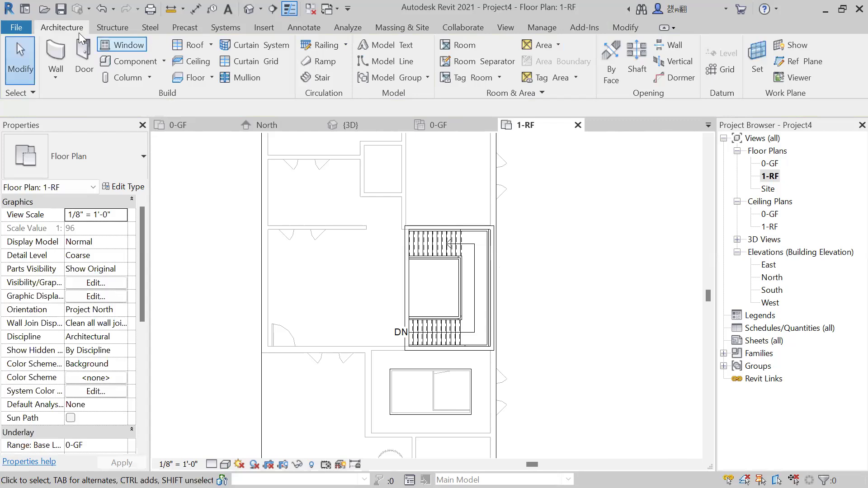
left_click(194, 44)
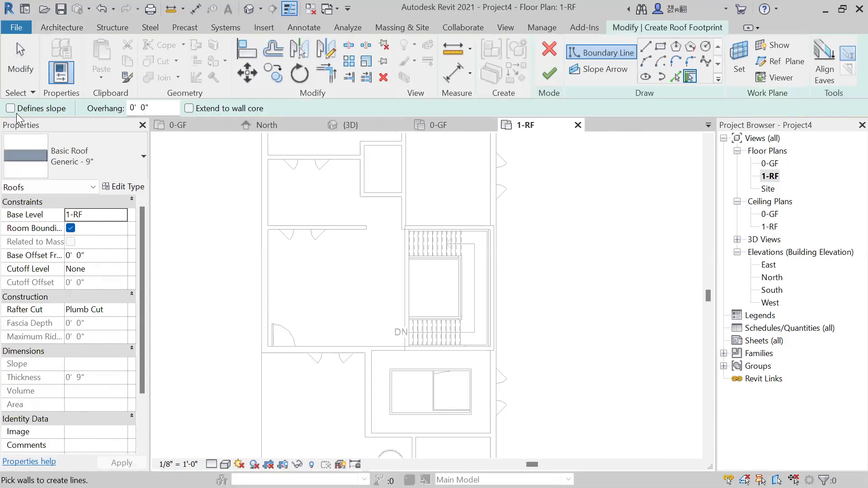
left_click(10, 108)
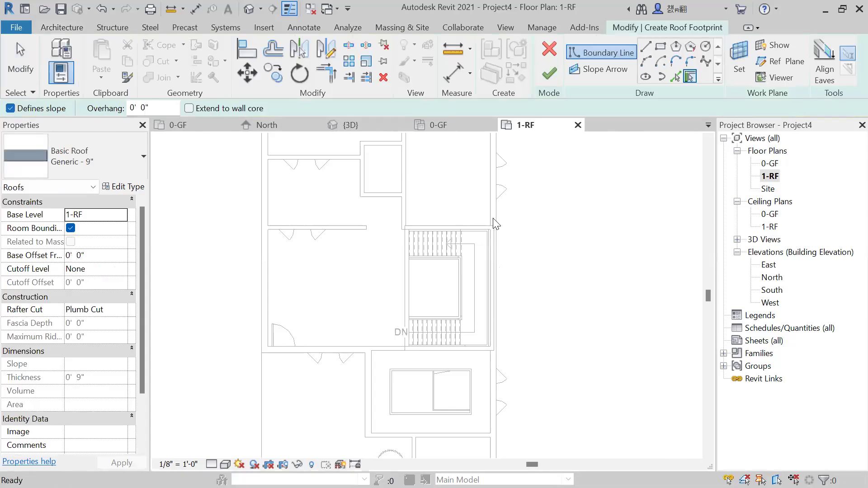
left_click(660, 46)
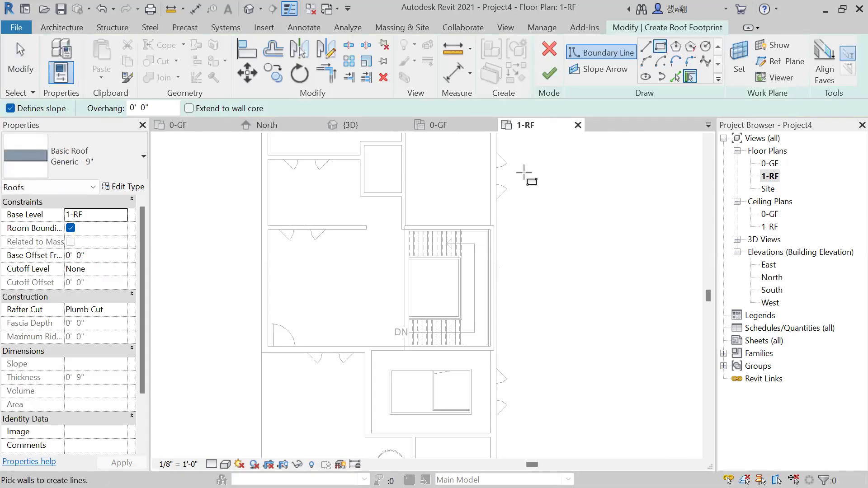
Draw a rectangular roof boundary along the outer faces of the stair enclosure walls, finish the roof, and attach the highlighted walls to it.
scroll(452, 199, "up", 3)
scroll(355, 258, "up", 3)
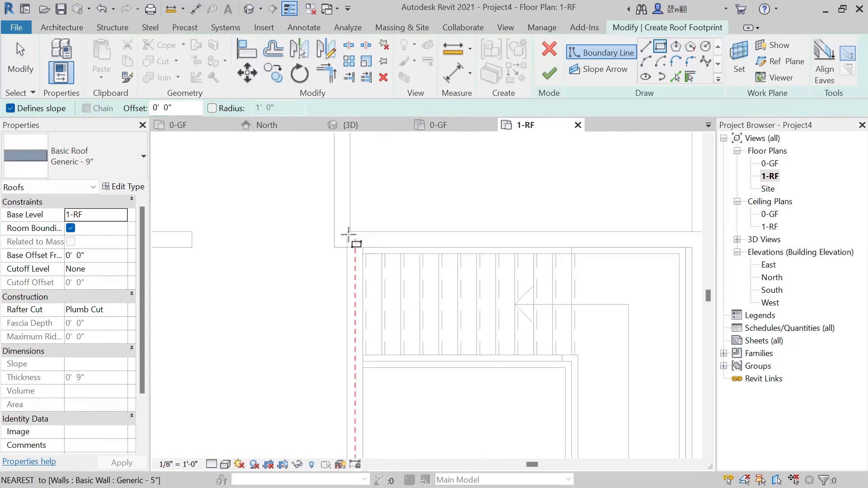
scroll(348, 234, "up", 2)
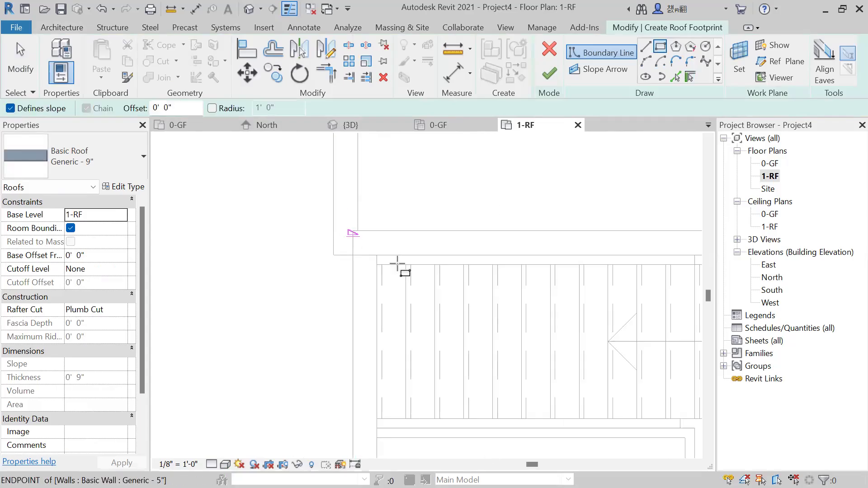
left_click(398, 263)
scroll(548, 411, "down", 3)
scroll(475, 374, "up", 2)
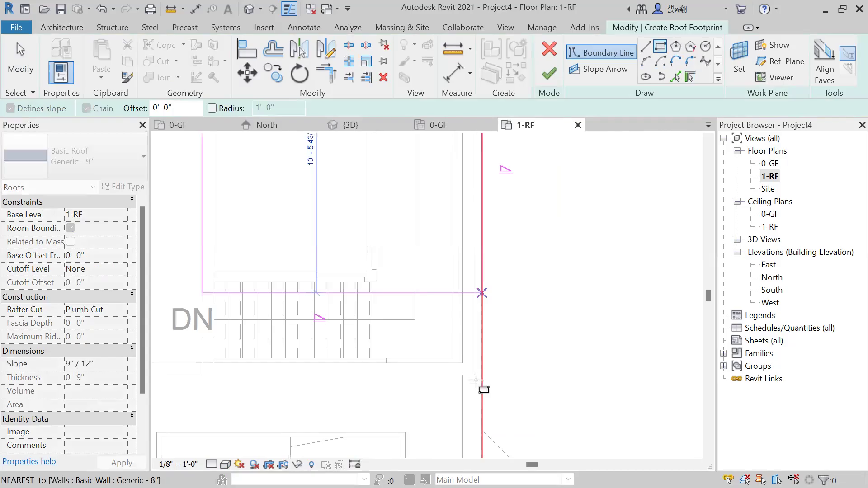
left_click(476, 380)
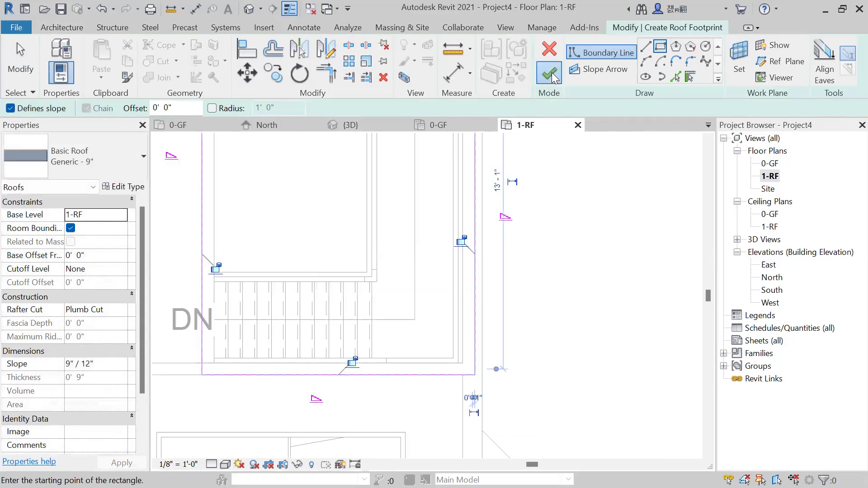
left_click(472, 256)
scroll(483, 269, "down", 3)
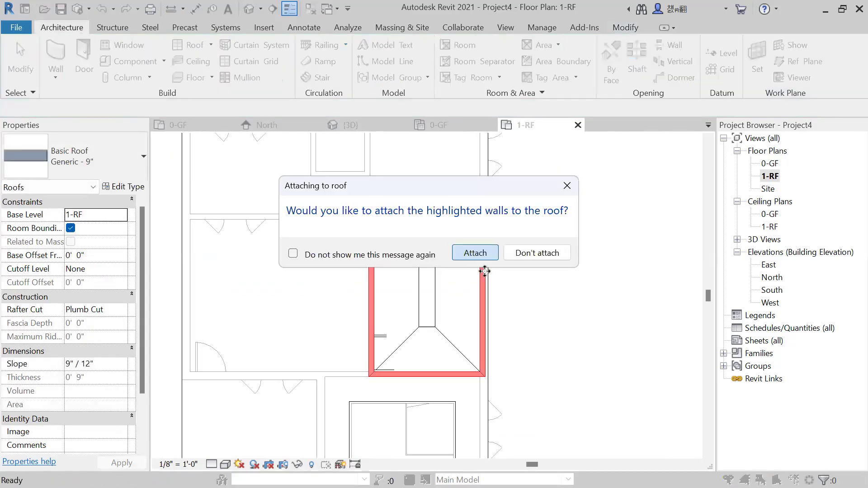
Inspect the new sloped roof in 3D, undo the wall attachment, and check the roof in the 1-RF floor plan.
left_click(352, 125)
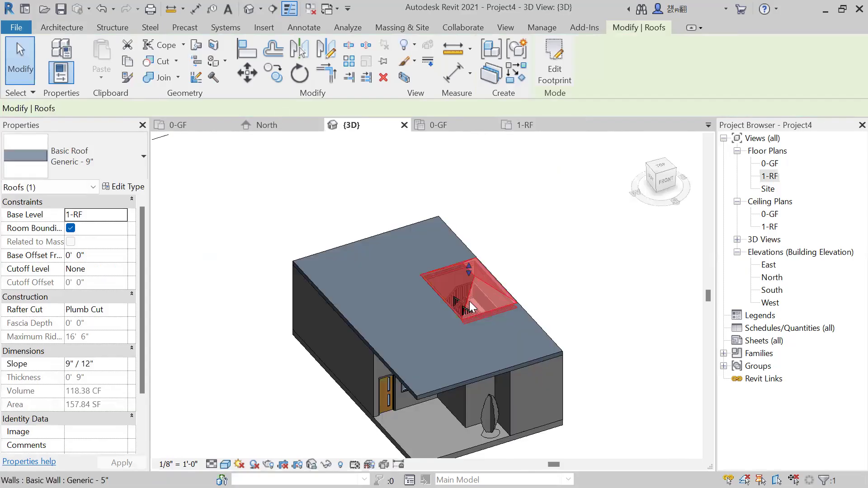
key("Escape")
mouse_move(511, 286)
middle_mouse_down("shift")
mouse_move(511, 251)
mouse_move(511, 271)
middle_mouse_up("shift")
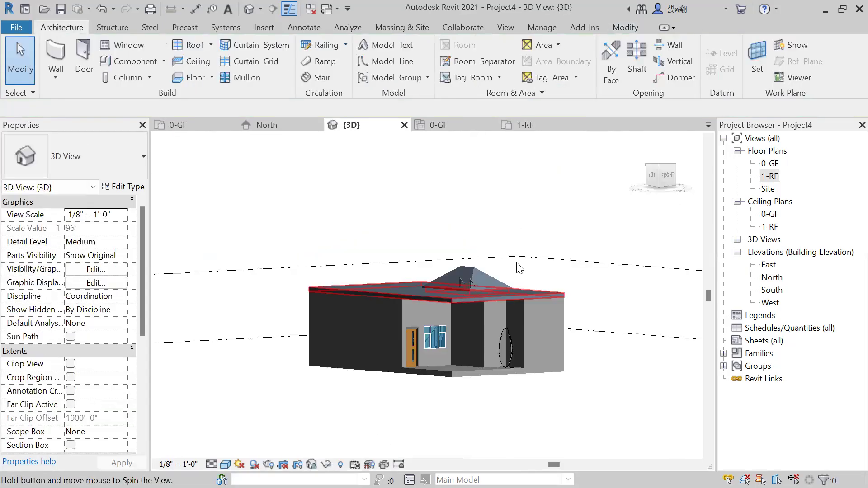
key("ctrl+z")
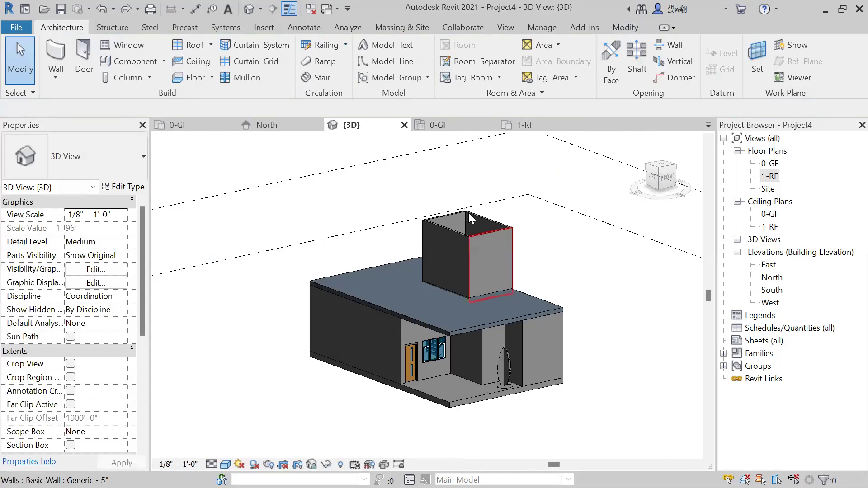
double_click(769, 178)
double_click(770, 176)
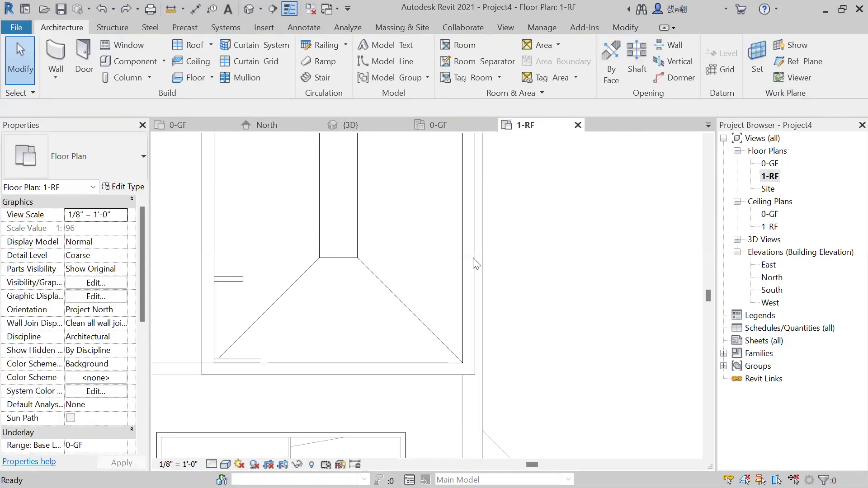
scroll(476, 264, "down", 4)
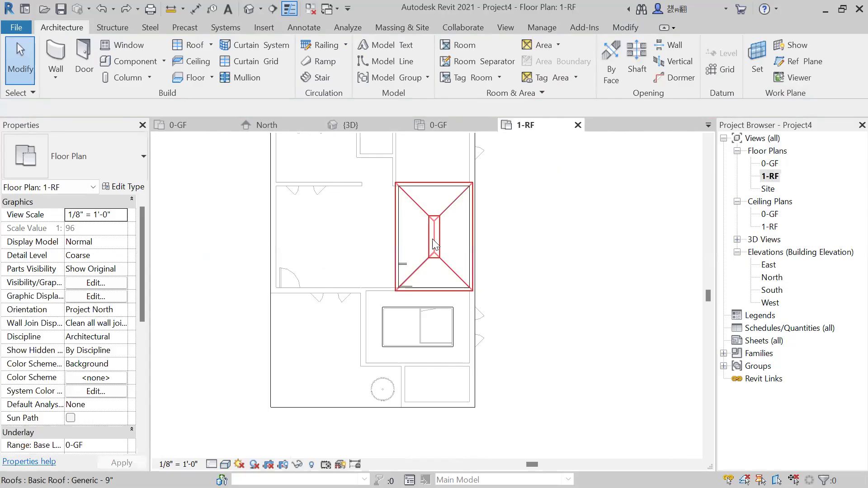
left_click(380, 129)
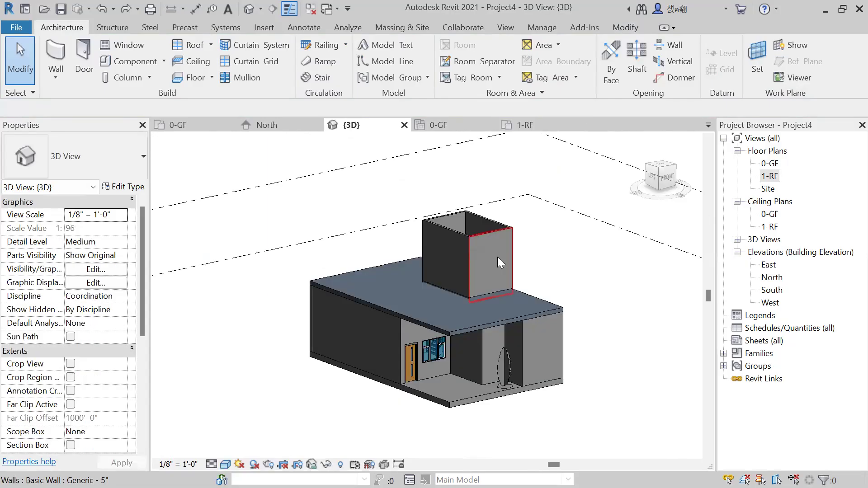
Select the sloped roof inside the stair enclosure in 3D and set its base offset from level to 0' 10".
left_click(470, 311)
key("Escape")
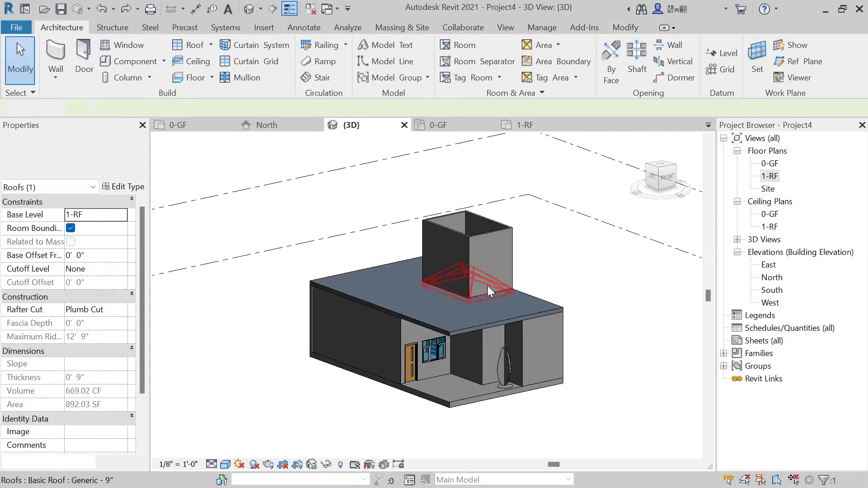
left_click(487, 286)
key("Escape")
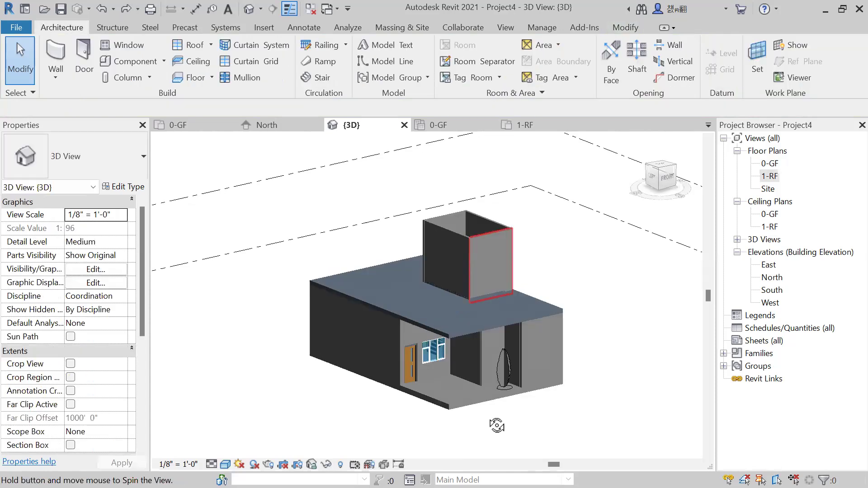
middle_click_drag(476, 338, 470, 276, "shift")
left_click(486, 337)
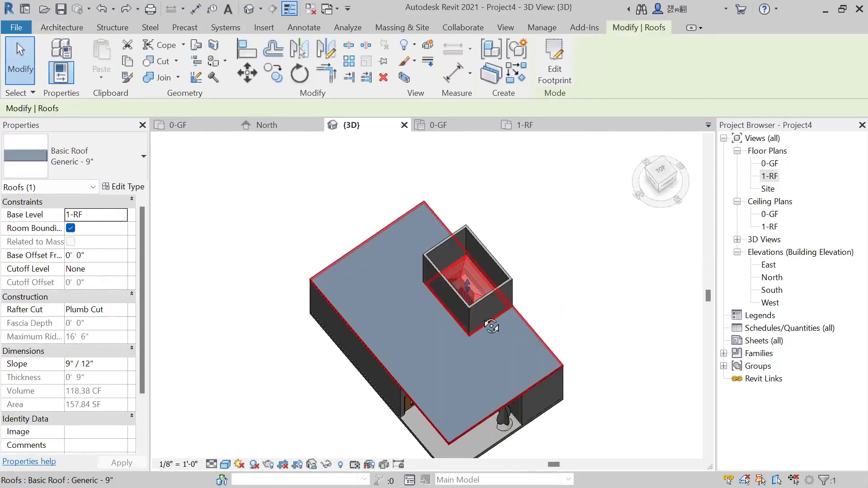
middle_click_drag(491, 326, 485, 282, "shift")
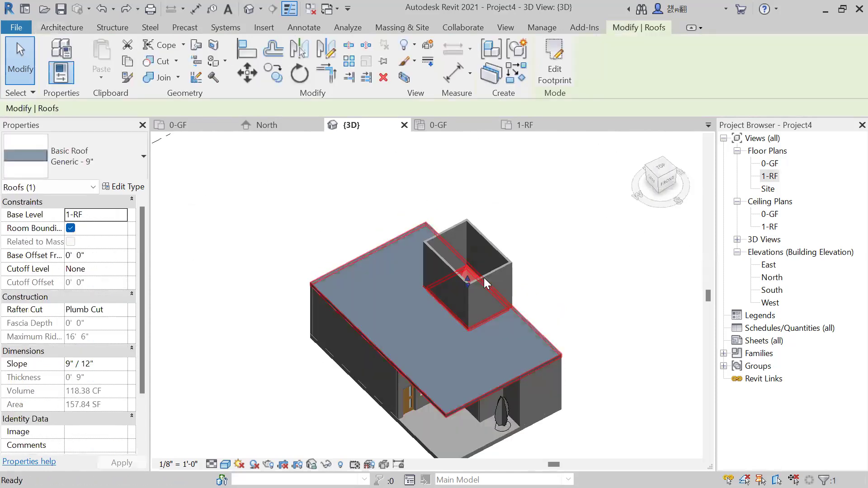
left_click(115, 256)
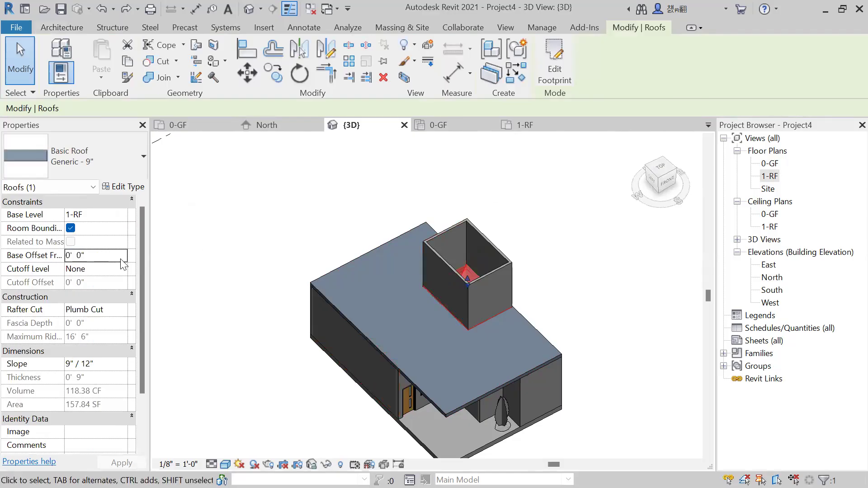
left_click(109, 255)
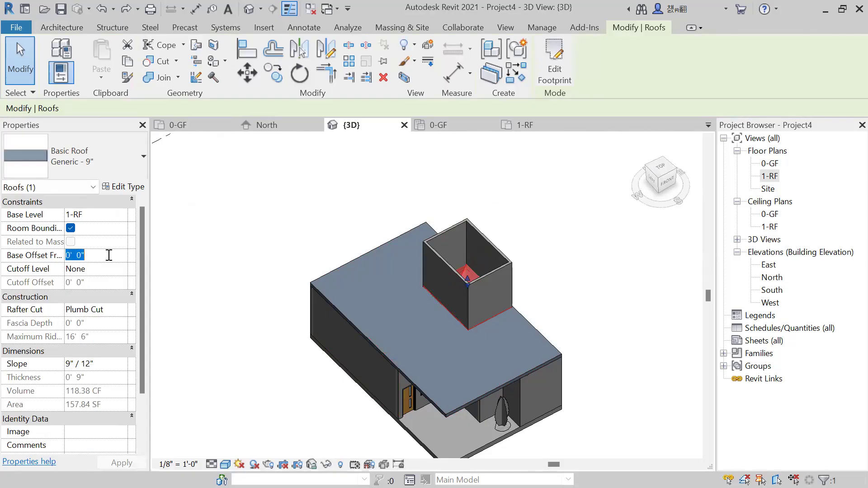
type("10")
key("Return")
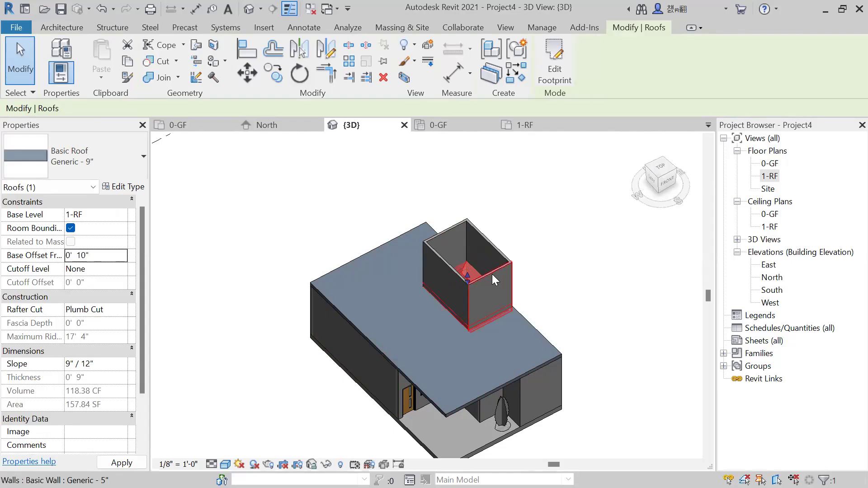
Reselect the sloped roof over the stair and set its base offset from level to 10' 0".
key("Escape")
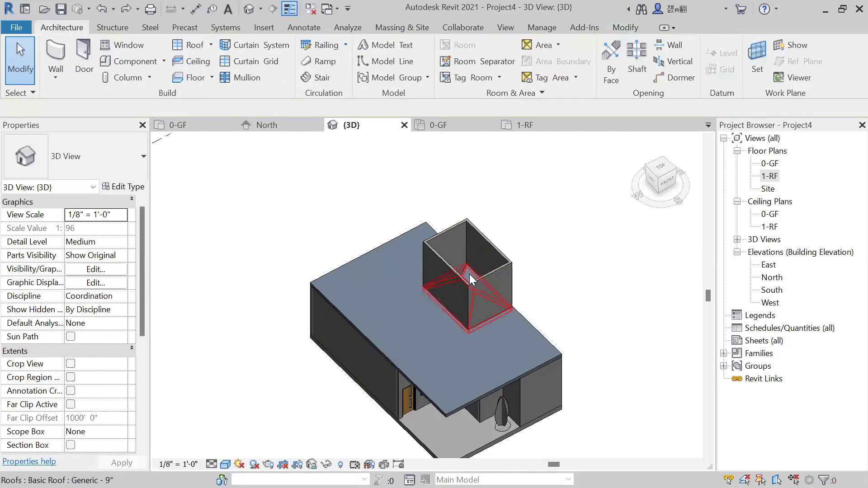
left_click(355, 281)
left_click(102, 256)
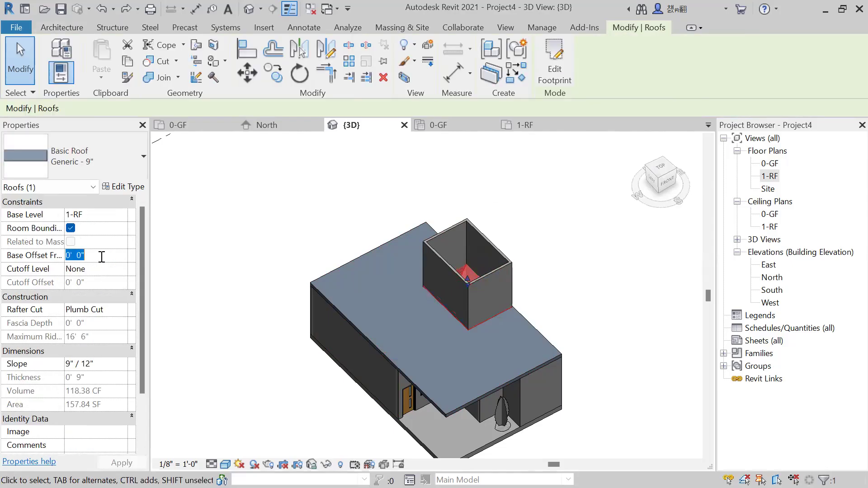
type("10")
key("Return")
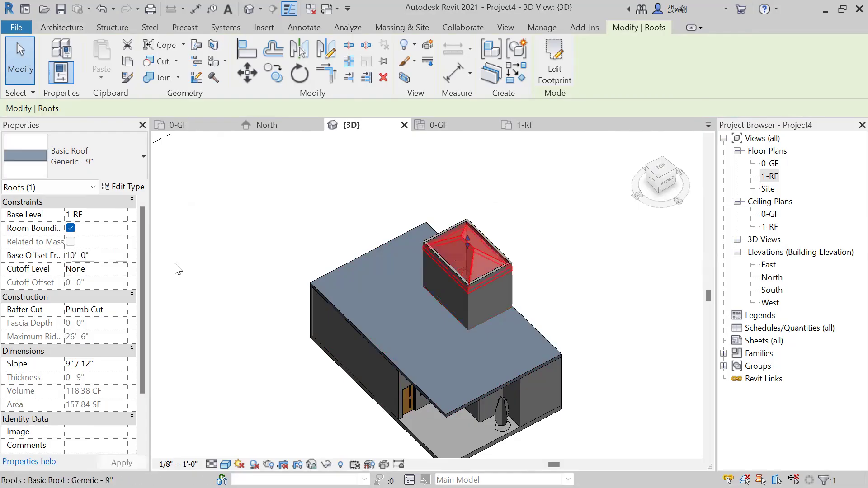
Set the sloped roof's base offset from level to 12' 0" and view it on the enclosure walls.
left_click(102, 257)
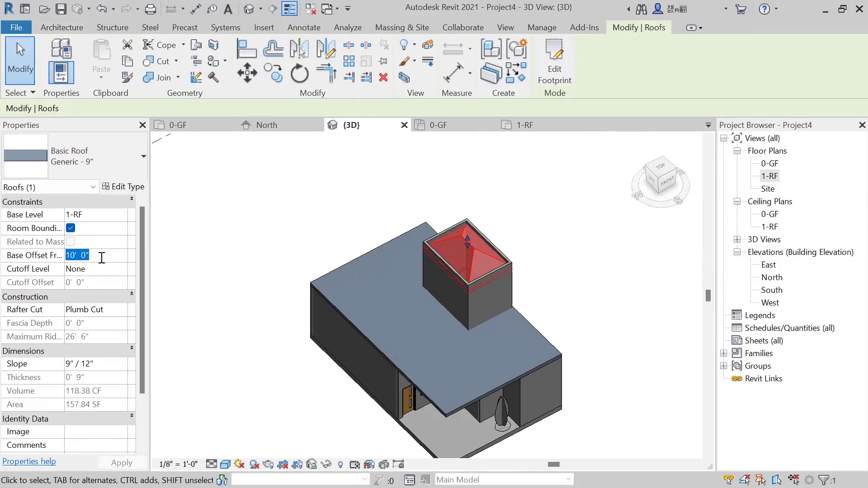
type("12")
key("Return")
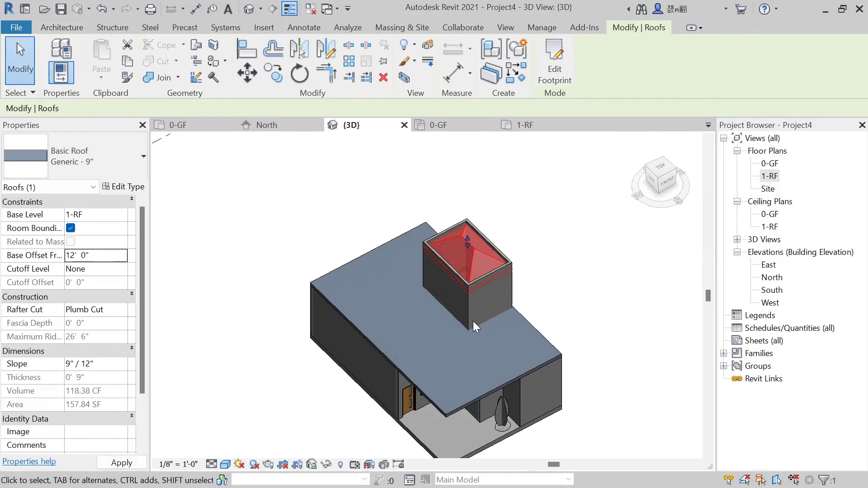
key("Escape")
middle_click_drag(529, 351, 461, 235, "shift")
Open the sloped roof's footprint sketch in the 1-RF floor plan, leave the sketch, and delete the roof in the 3D view.
left_click(460, 233)
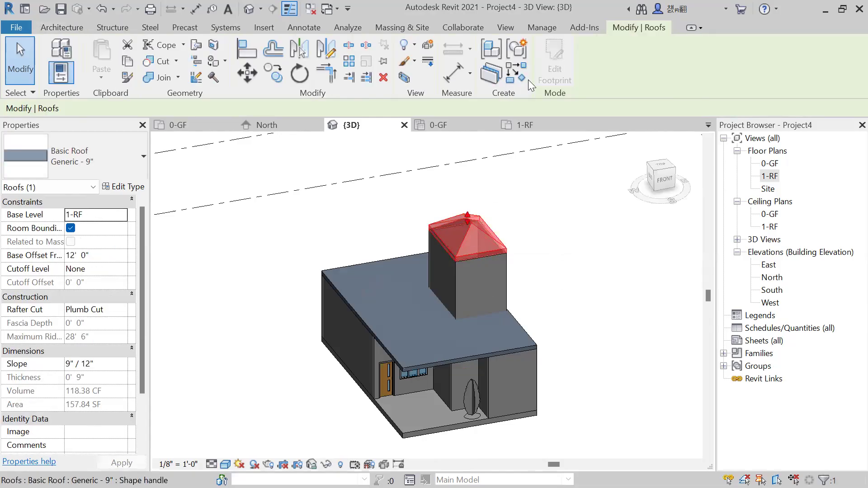
left_click(543, 76)
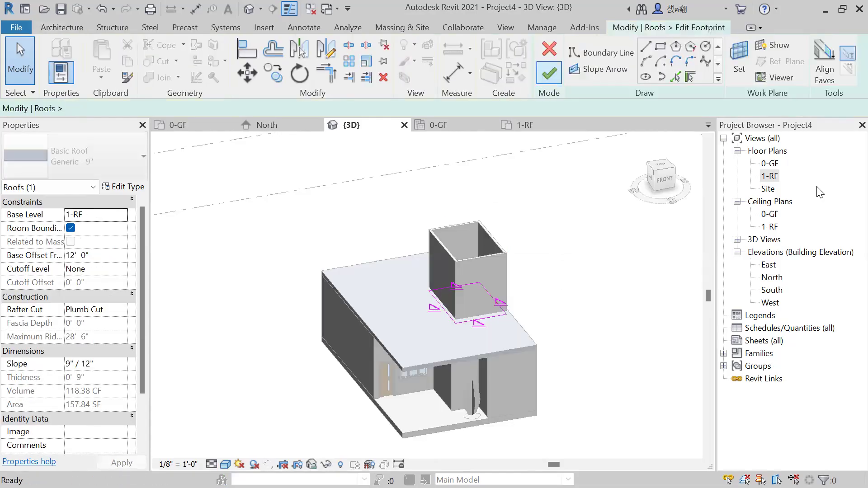
double_click(768, 176)
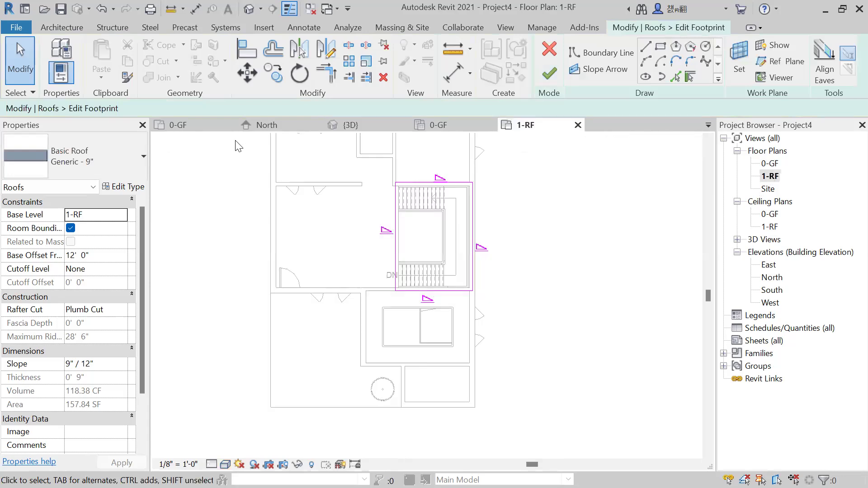
middle_click_drag(384, 226, 484, 252)
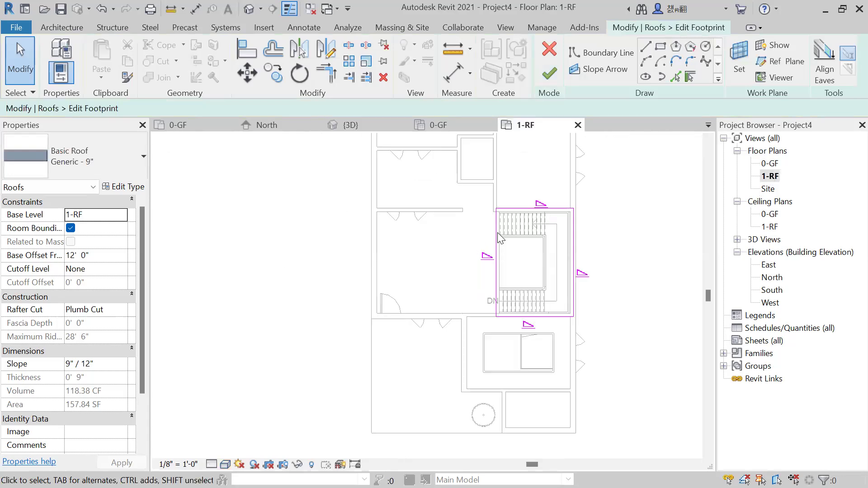
left_click(494, 233)
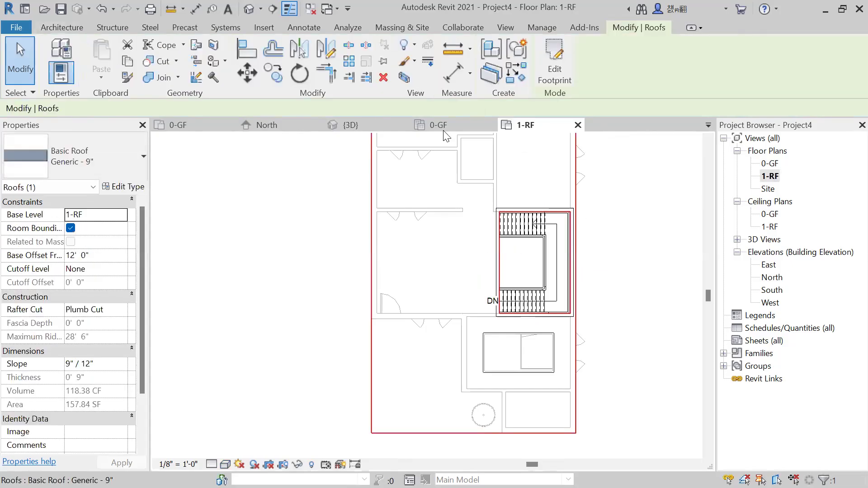
left_click(375, 127)
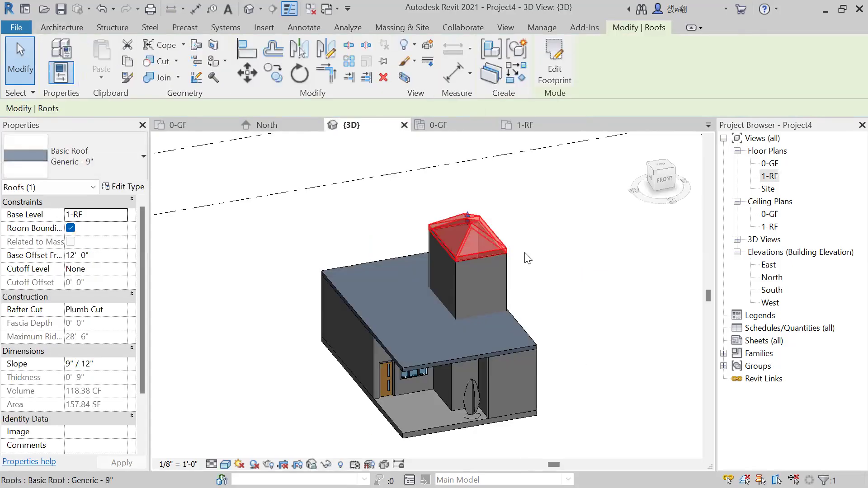
key("Delete")
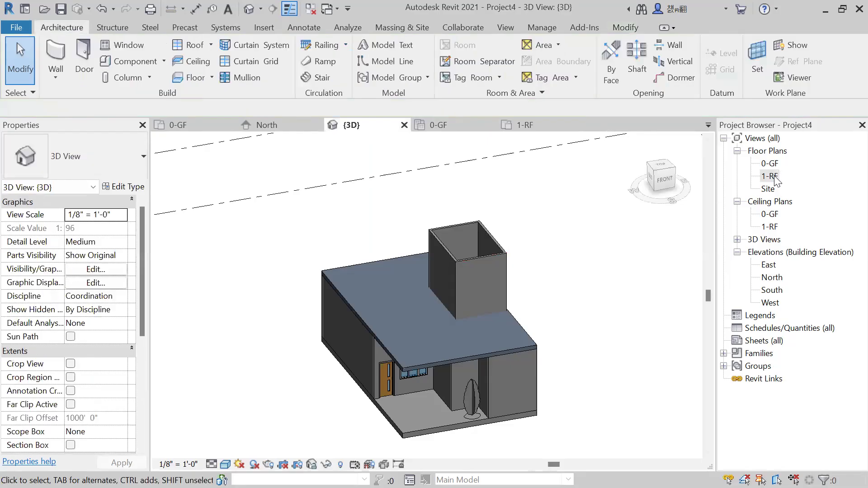
Start a footprint roof in the 1-RF floor plan with a 3" overhang and a base offset from level of 12' 0".
double_click(775, 177)
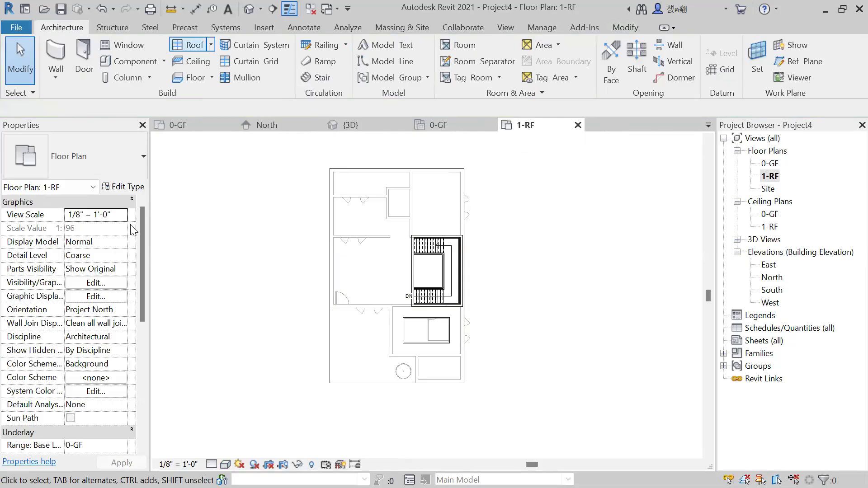
left_click_drag(164, 105, 121, 110)
type("2")
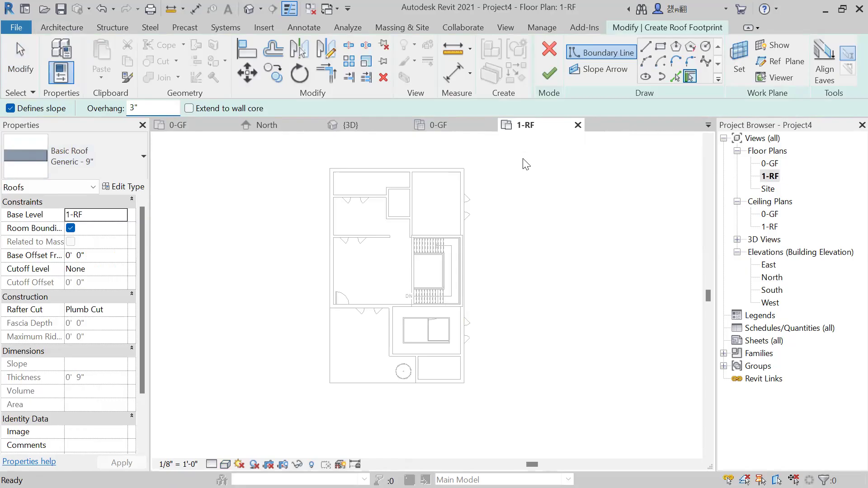
left_click(660, 47)
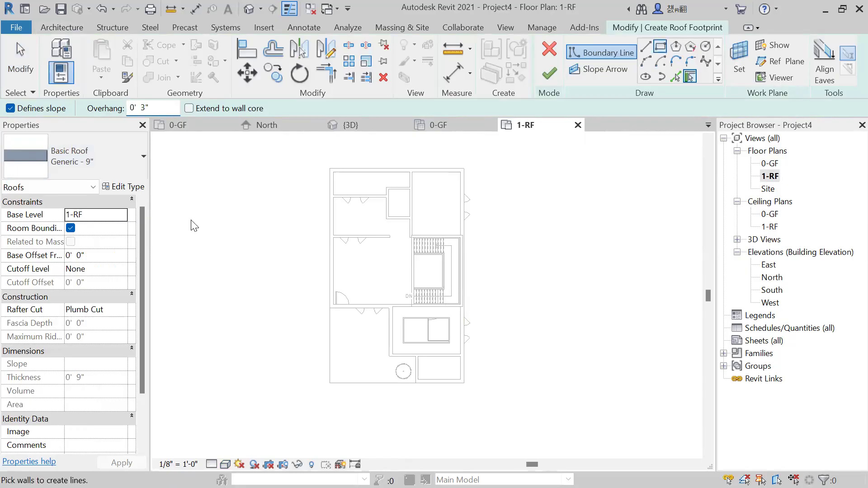
left_click(116, 251)
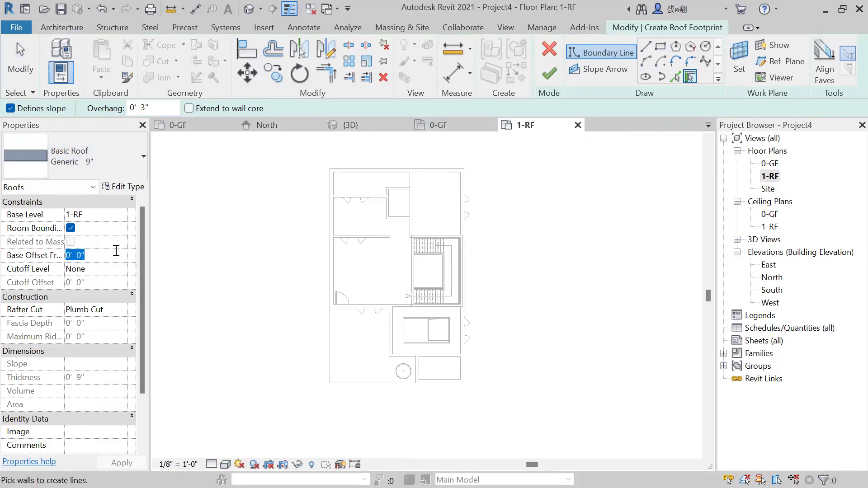
type("12")
Sketch a rectangular roof boundary on the stair enclosure's outer wall corners, finish it, and attach the highlighted walls to the roof.
left_click(660, 46)
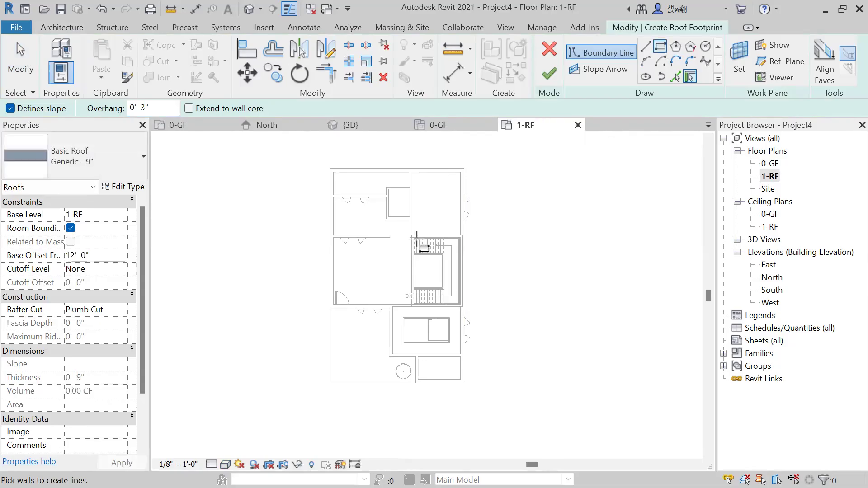
scroll(411, 271, "up", 2)
scroll(411, 228, "up", 2)
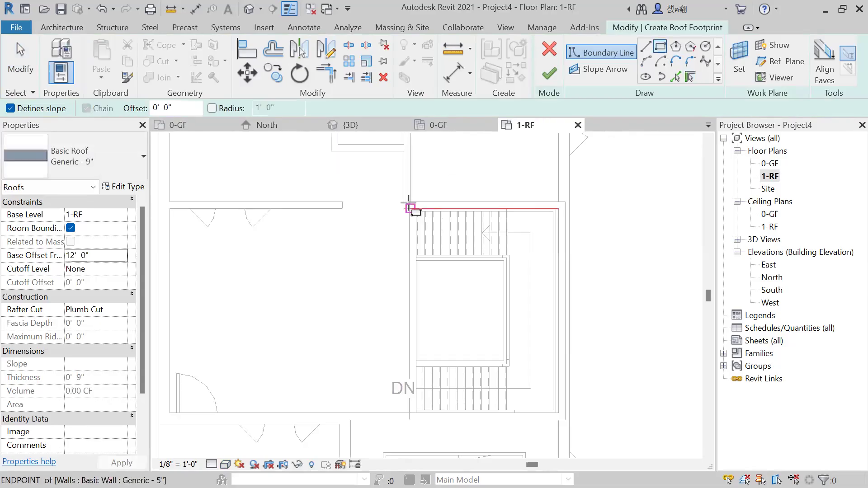
left_click(409, 202)
left_click(564, 420)
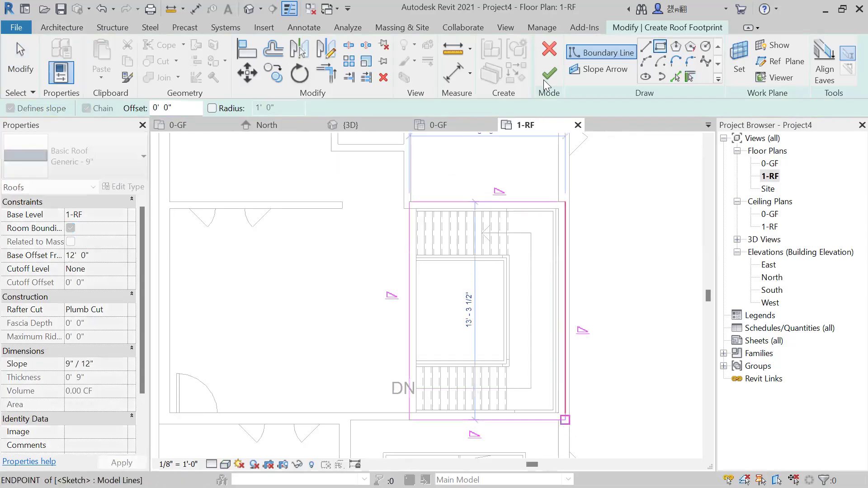
left_click(546, 80)
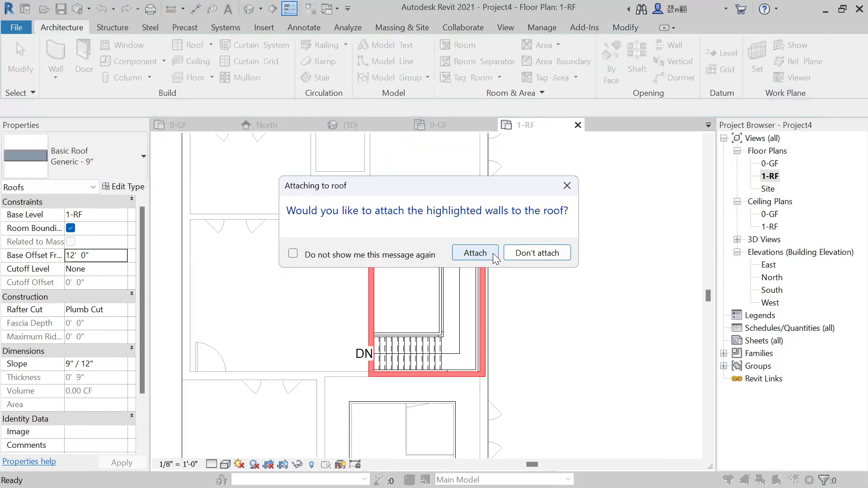
left_click(492, 253)
Inspect the sloped roof on the stair enclosure up close in 3D and select it to review its properties.
left_click(354, 127)
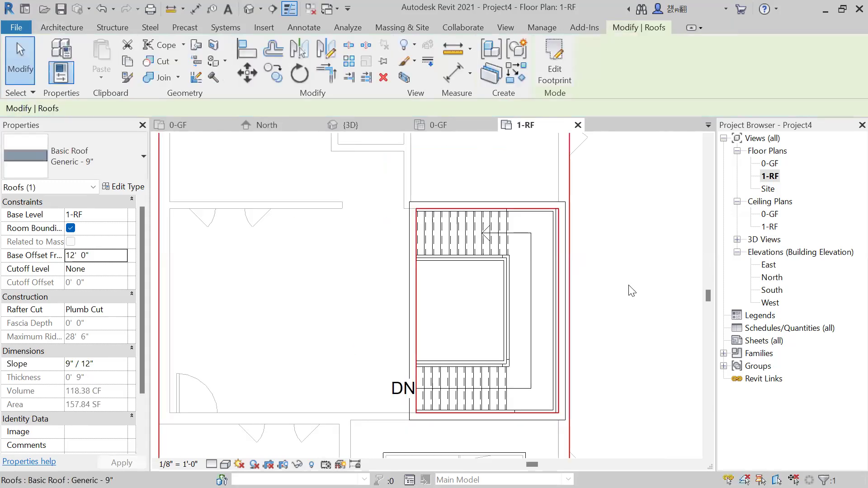
key("Escape")
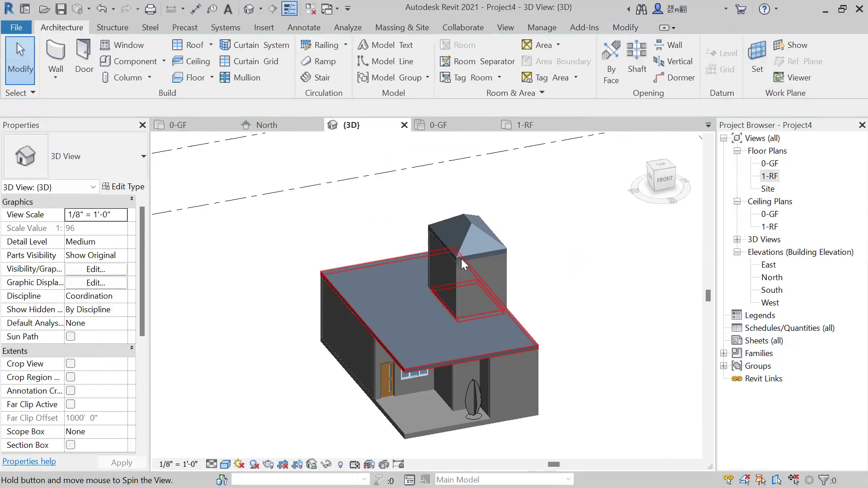
scroll(461, 259, "up", 3)
scroll(532, 242, "up", 2)
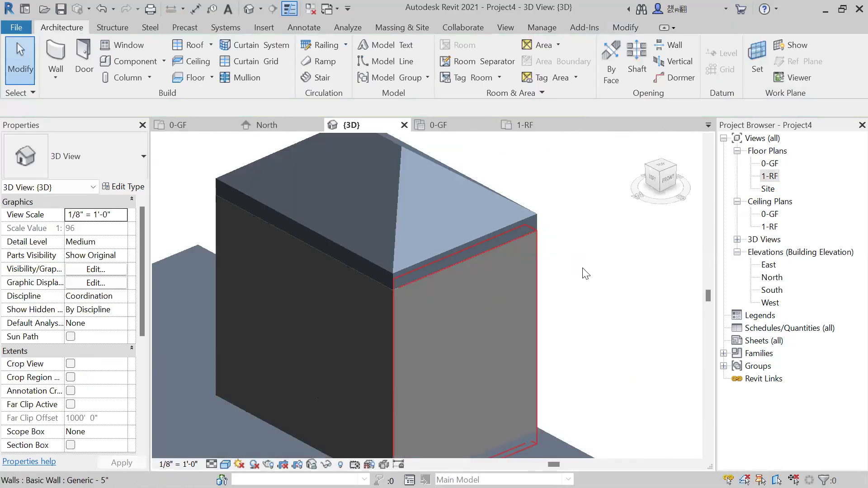
left_click(514, 228)
scroll(514, 228, "down", 2)
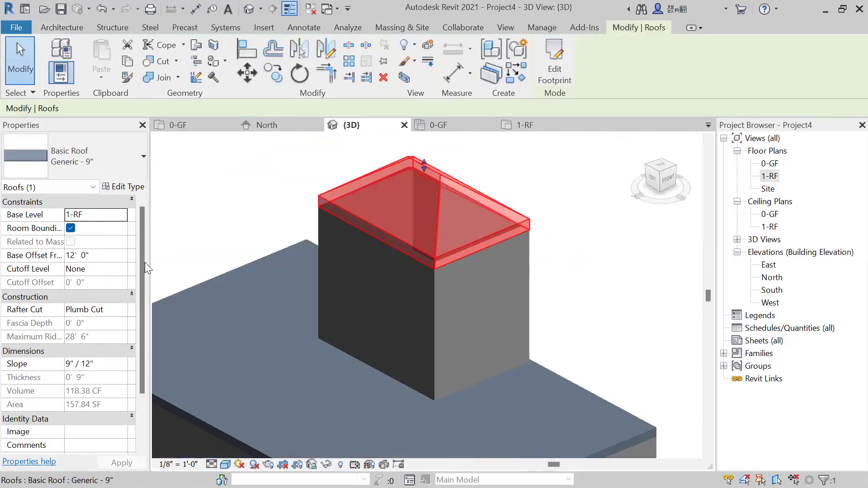
scroll(109, 278, "down", 3)
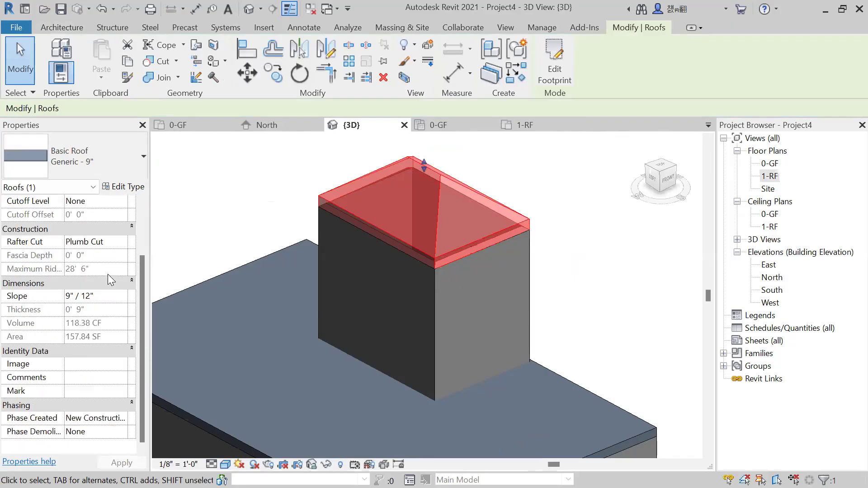
Open the stair roof's footprint sketch in the 1-RF floor plan, select its upper boundary line, and finish the sketch.
left_click(558, 72)
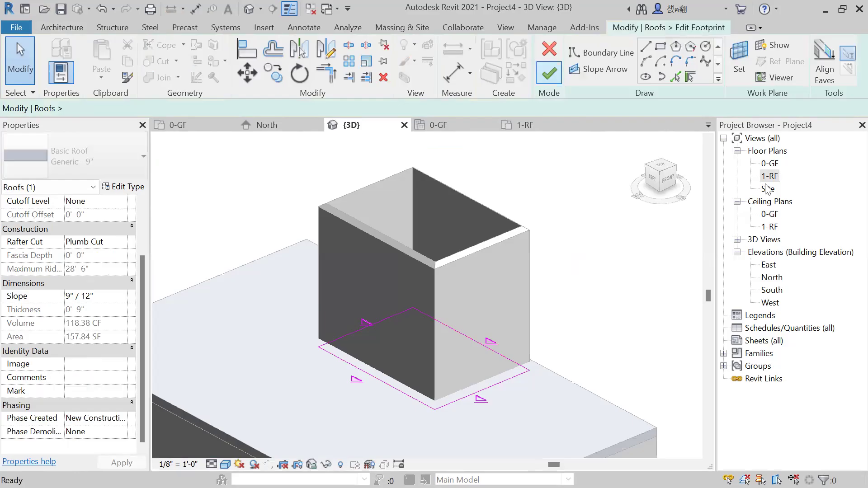
double_click(769, 176)
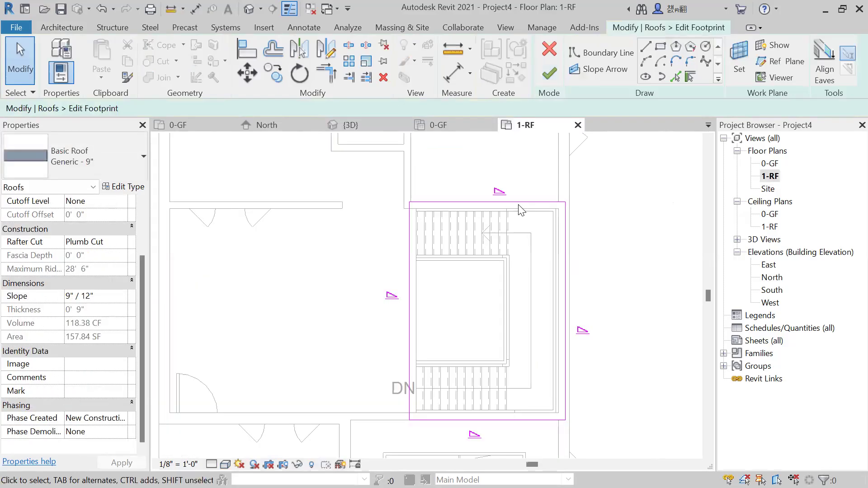
left_click(519, 203)
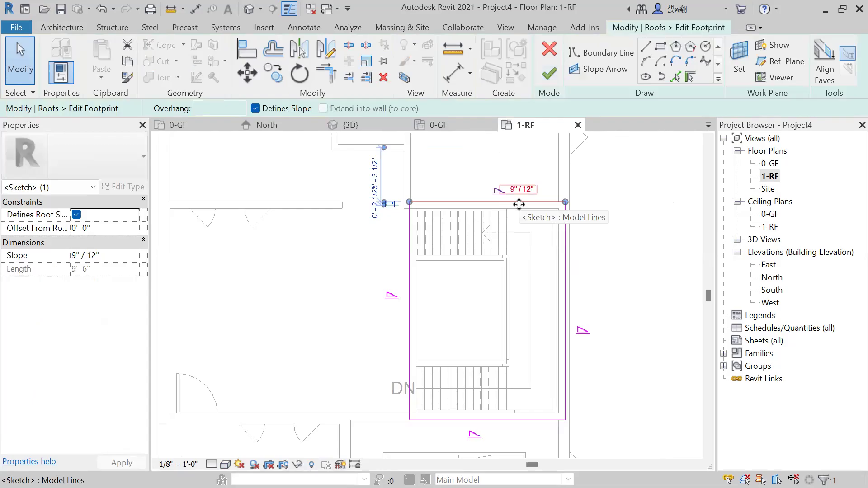
left_click(549, 72)
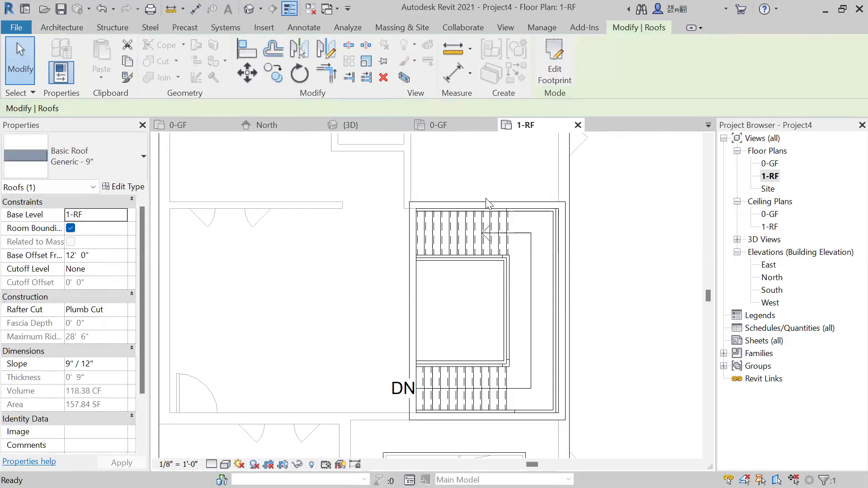
Return to the 3D view and delete the sloped roof over the stair enclosure.
scroll(487, 203, "down", 2)
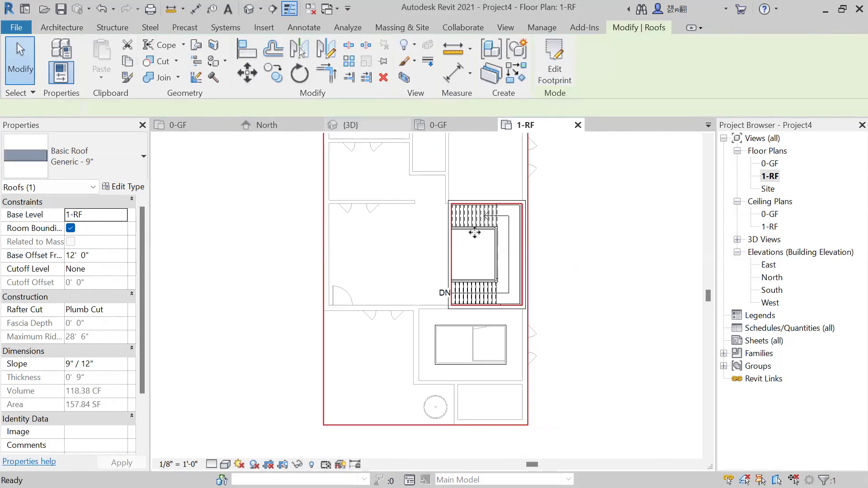
key("ctrl+Tab")
key("Delete")
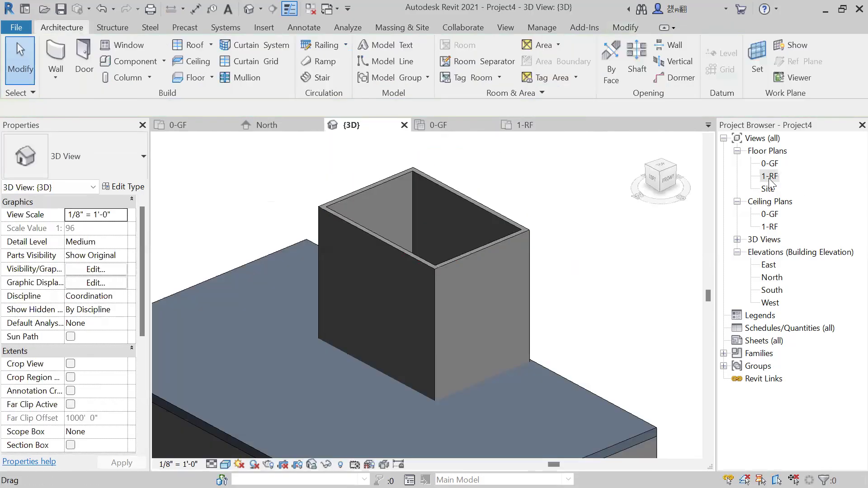
Start a new footprint roof in the 1-RF floor plan and set its overhang to 1'.
double_click(769, 176)
key("ctrl+z")
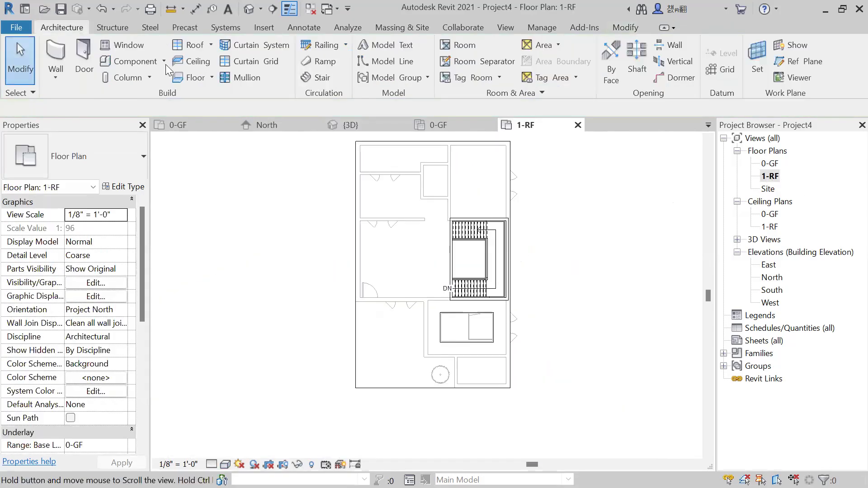
left_click(190, 45)
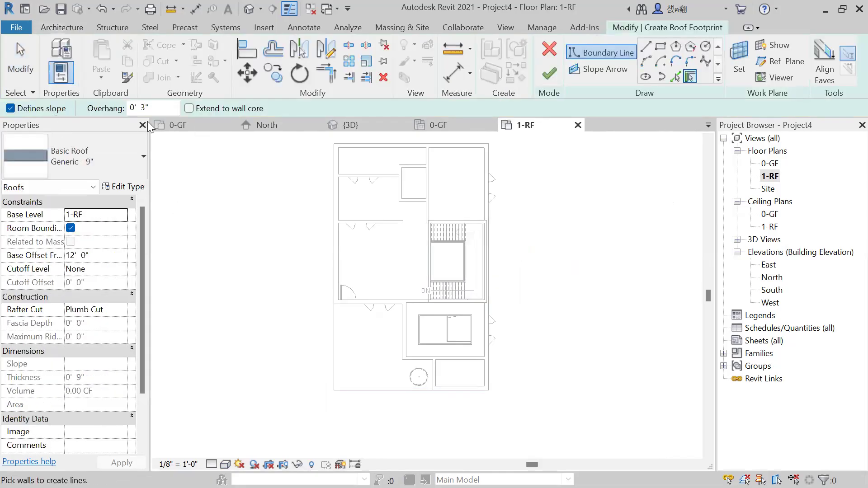
left_click(133, 108)
type("2")
key("Return")
left_click_drag(157, 108, 129, 108)
type("1")
key("Return")
Sketch a rectangular roof boundary from the stair enclosure's outer upper-left wall corner to its inner lower-right wall corner.
left_click(659, 46)
scroll(434, 244, "up", 5)
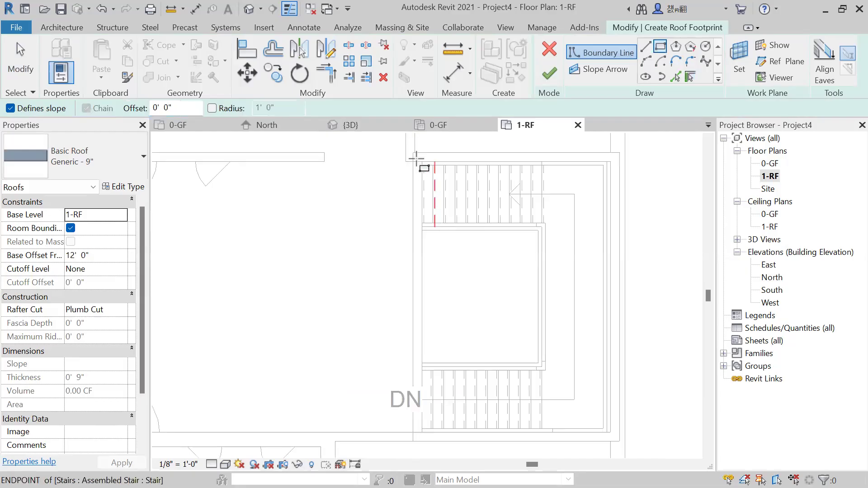
left_click(412, 152)
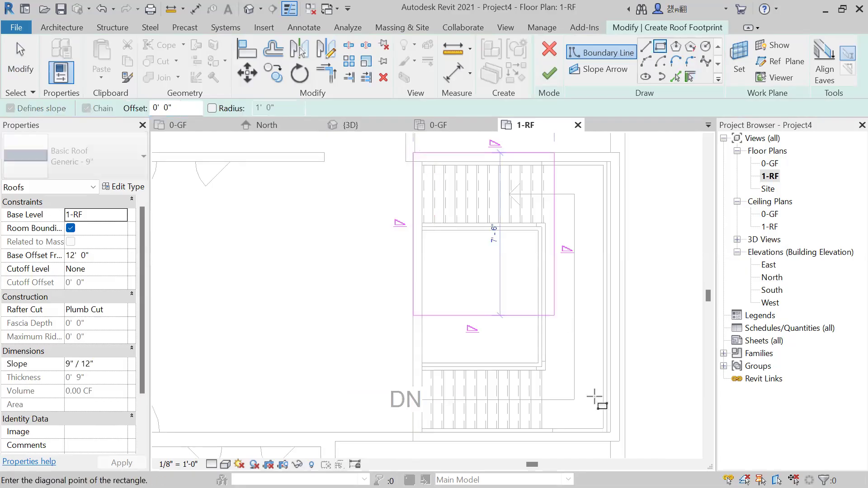
scroll(609, 408, "up", 1)
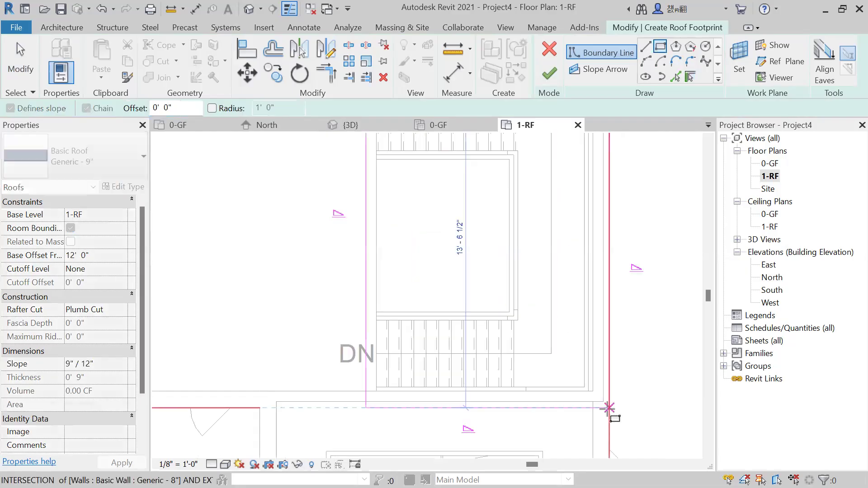
left_click(592, 390)
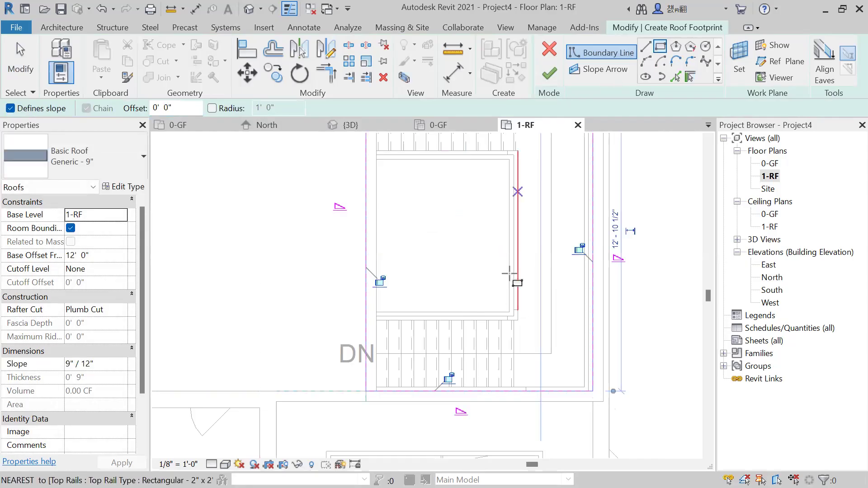
Set the boundary rectangle's drawing offset to 1' 0" and finish the roof sketch over the stair.
scroll(515, 303, "down", 3)
left_click_drag(185, 111, 140, 117)
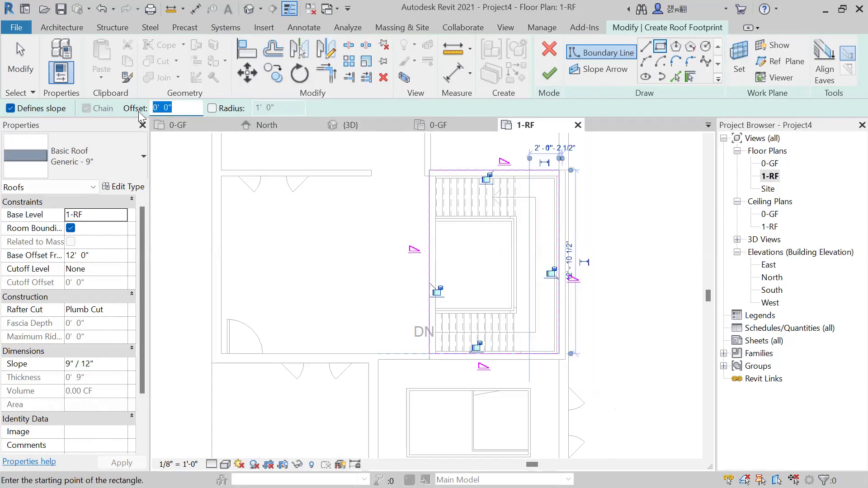
type("4")
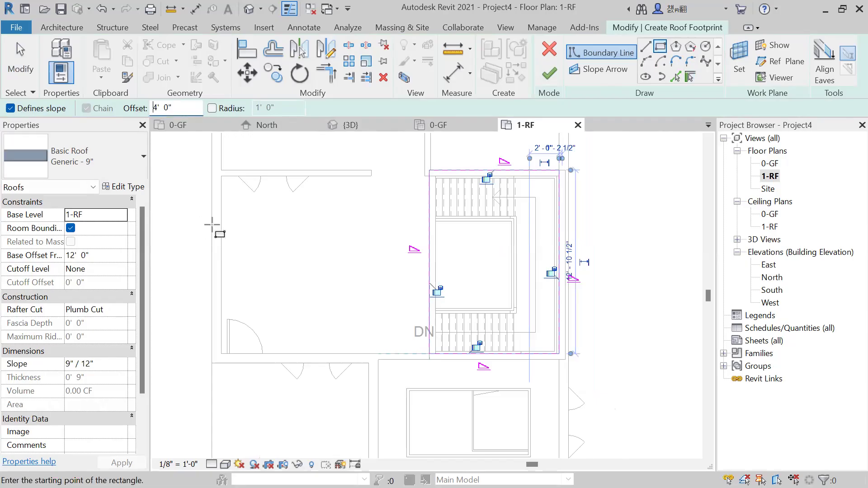
left_click_drag(183, 108, 133, 108)
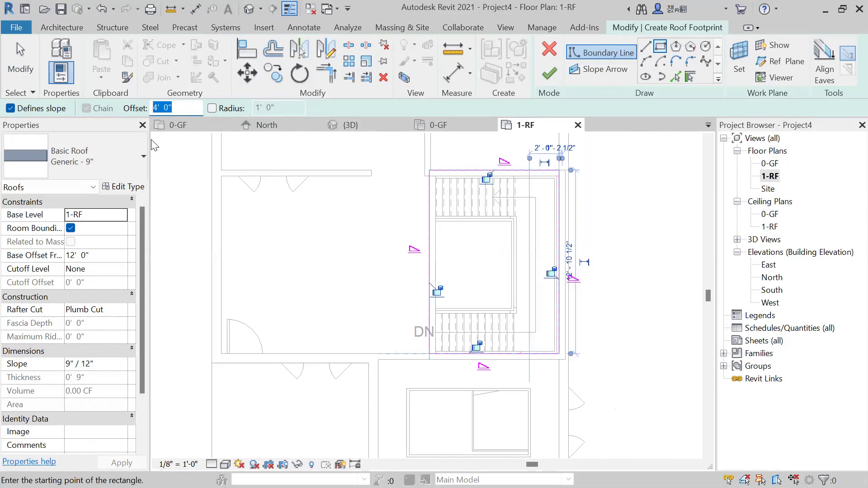
type("1")
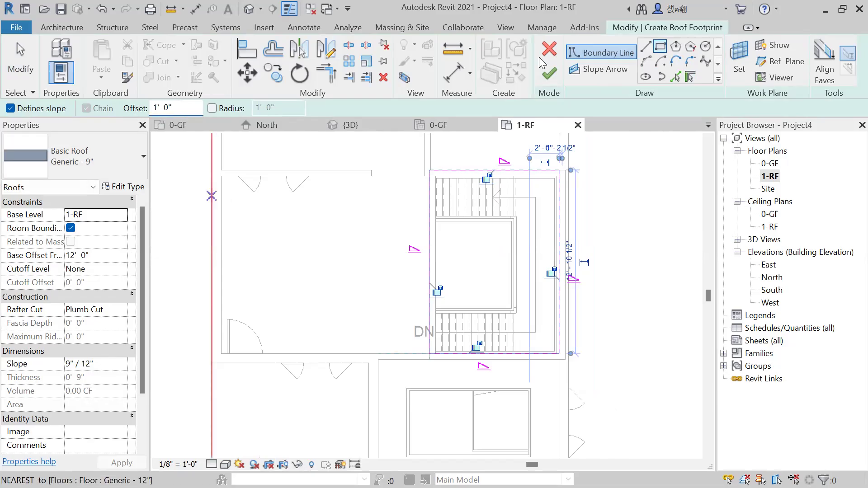
left_click(548, 80)
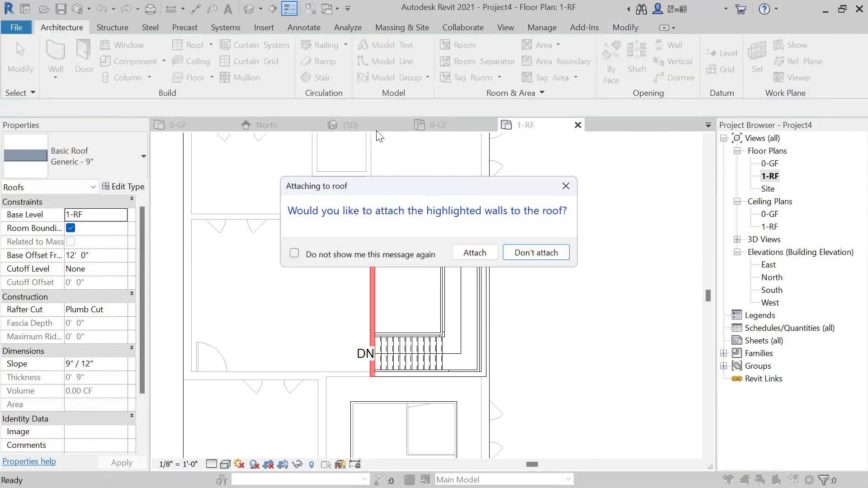
left_click(475, 252)
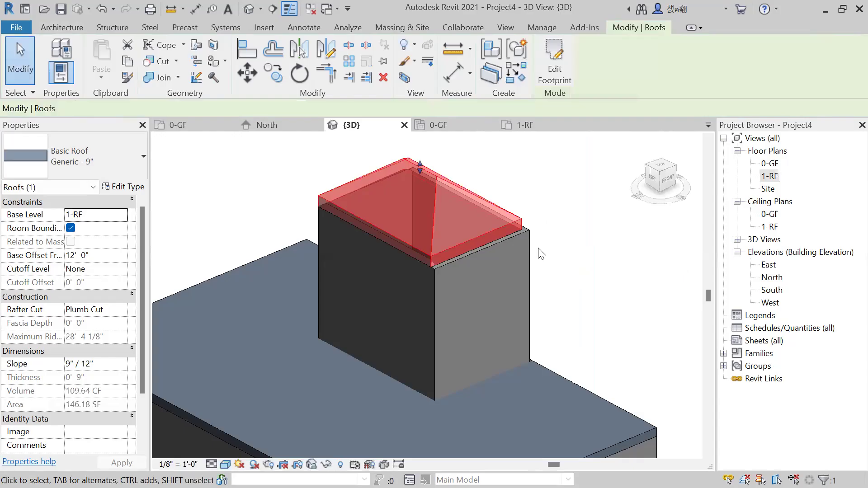
Examine the new roof's fit on the stair enclosure walls in 3D and delete the roof.
left_click(537, 247)
scroll(529, 252, "up", 2)
middle_click_drag(530, 254, 517, 282, "shift")
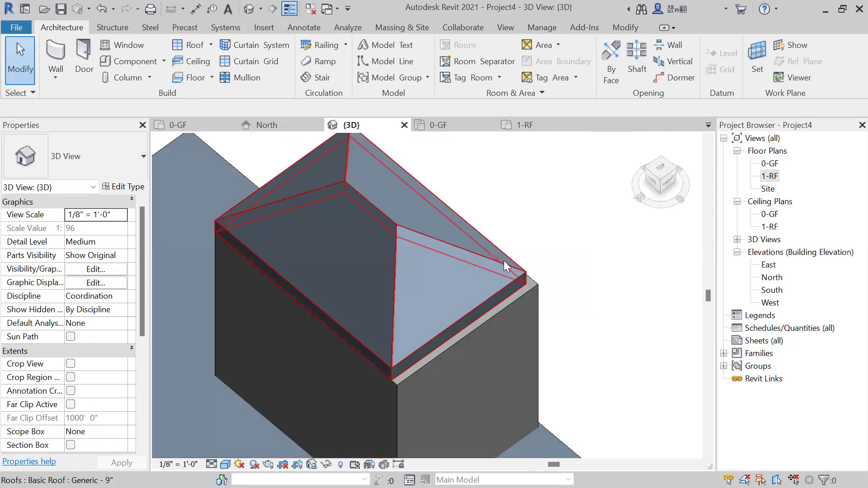
scroll(503, 260, "down", 2)
double_click(501, 260)
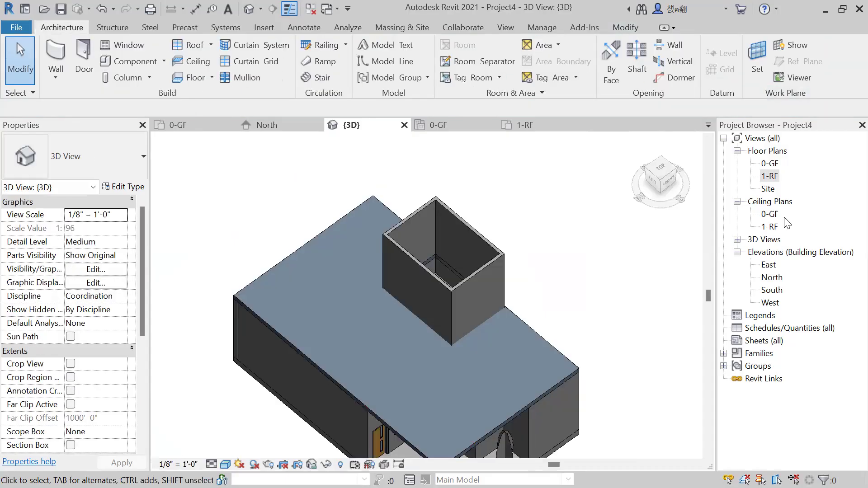
Start a new footprint roof in the 1-RF floor plan with a rectangular boundary and a 0' 6" drawing offset.
double_click(777, 178)
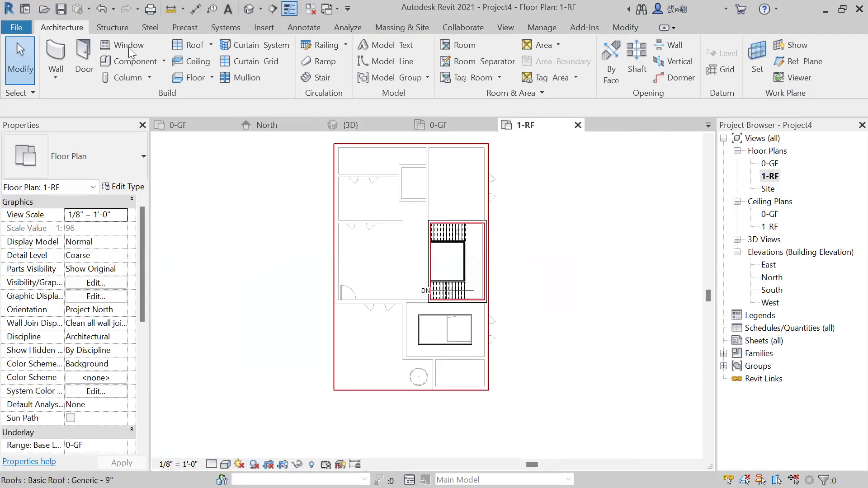
left_click(194, 45)
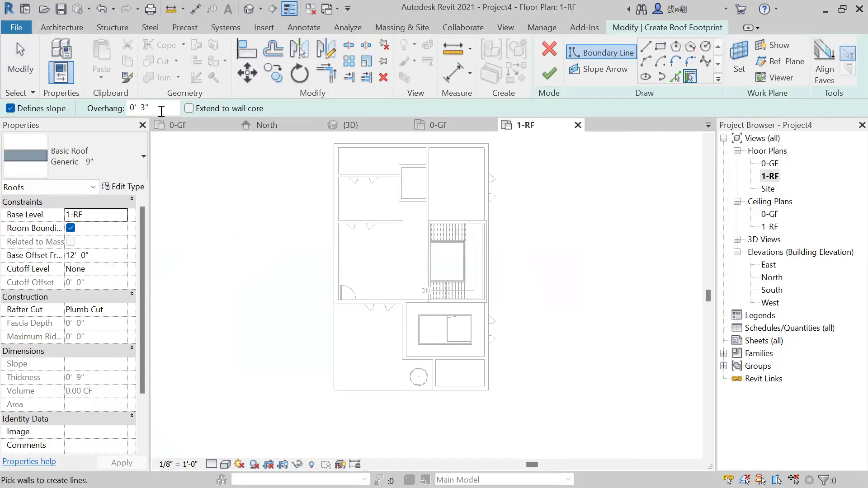
left_click_drag(161, 111, 115, 115)
type("6")
left_click(659, 46)
scroll(437, 241, "up", 1)
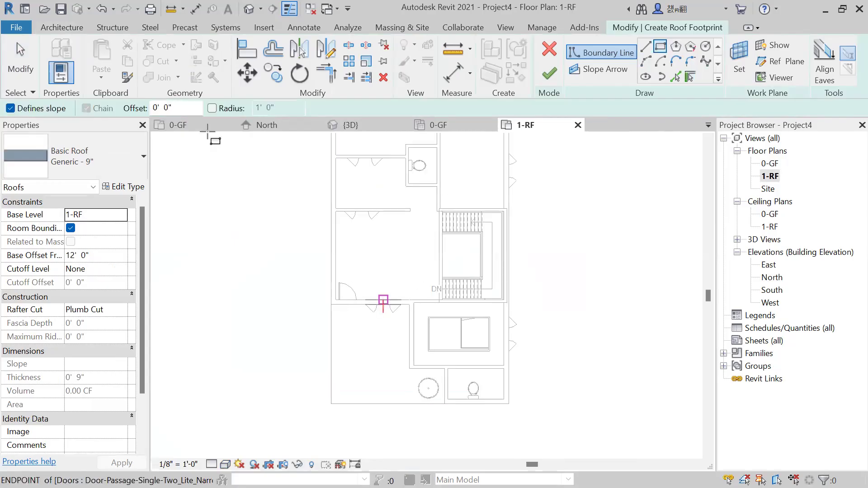
left_click_drag(177, 108, 144, 113)
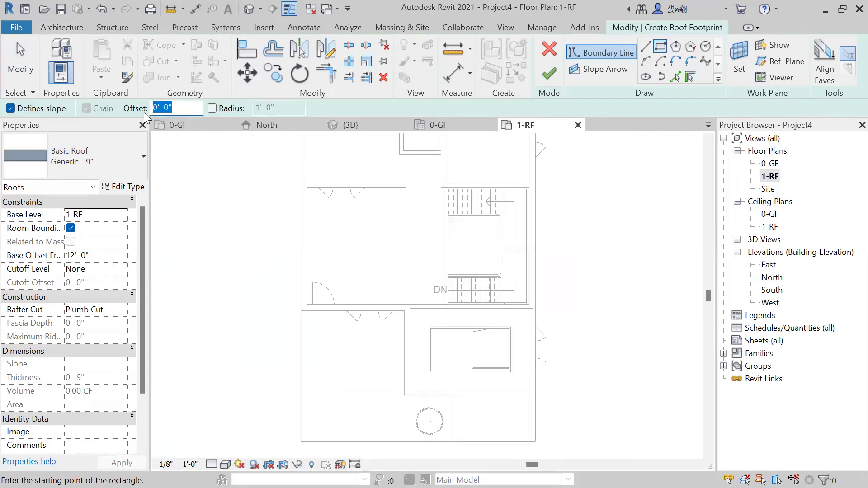
type("6")
Sketch the roof boundary rectangle around the stair enclosure's outer wall corners, finish the roof and attach the walls to it.
scroll(441, 183, "up", 2)
left_click(435, 174)
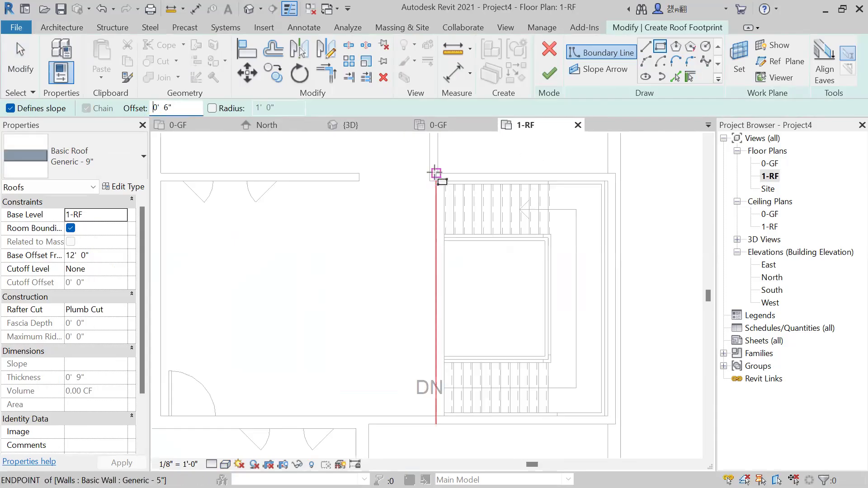
left_click(587, 370)
scroll(627, 427, "up", 2)
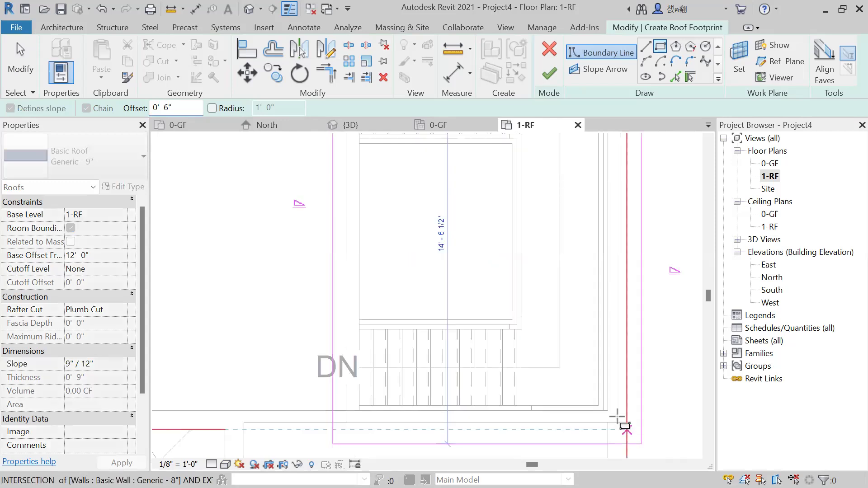
scroll(619, 417, "up", 2)
left_click(549, 79)
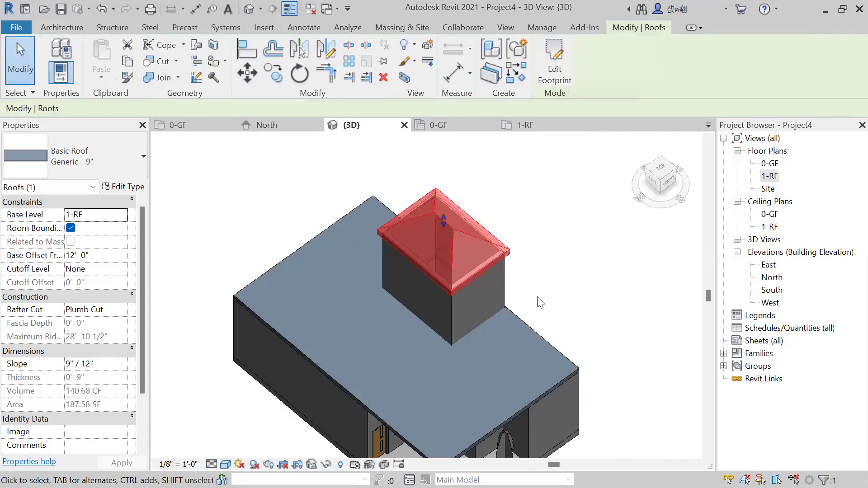
left_click(537, 297)
middle_click_drag(536, 296, 462, 180, "shift")
scroll(527, 212, "up", 3)
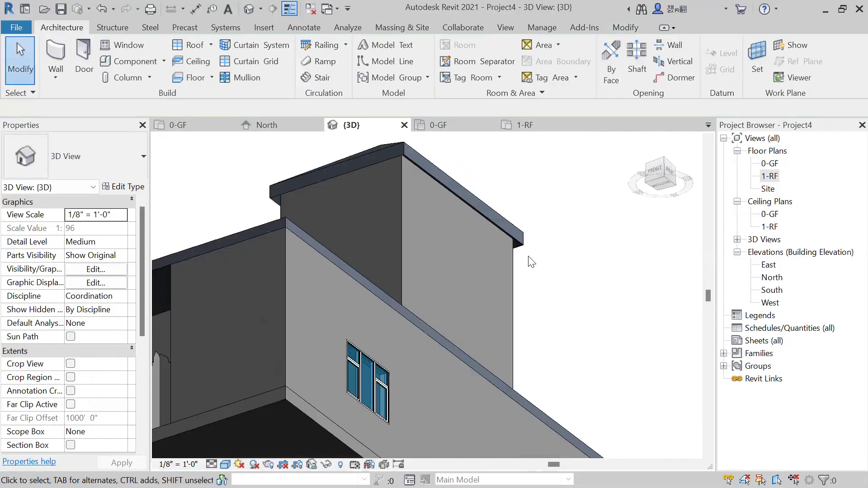
scroll(531, 262, "down", 3)
middle_click_drag(427, 277, 406, 281, "shift")
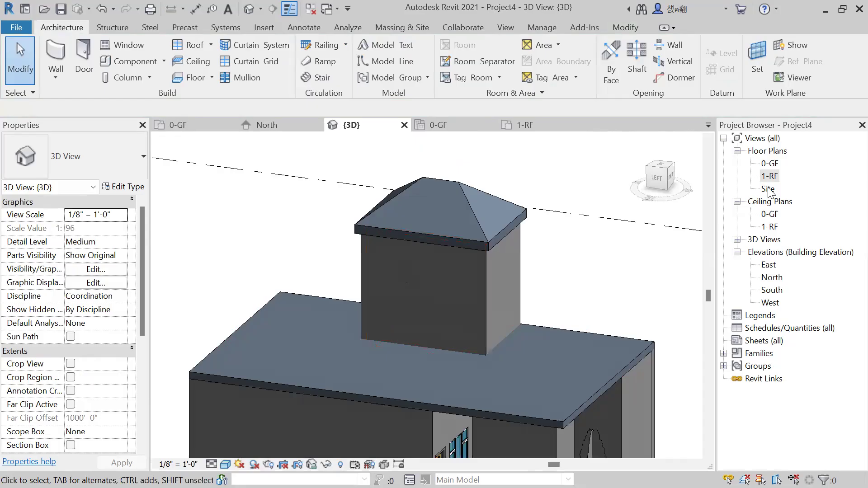
Place a Door-Passage-Single-Two_Lite_Narrow door in the stair enclosure's west wall, beside the southern stair flight on 1-RF.
double_click(770, 176)
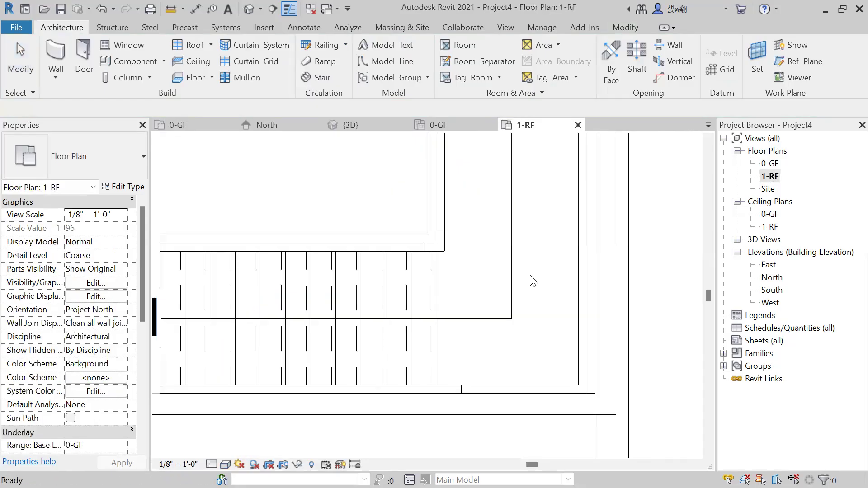
scroll(533, 284, "down", 6)
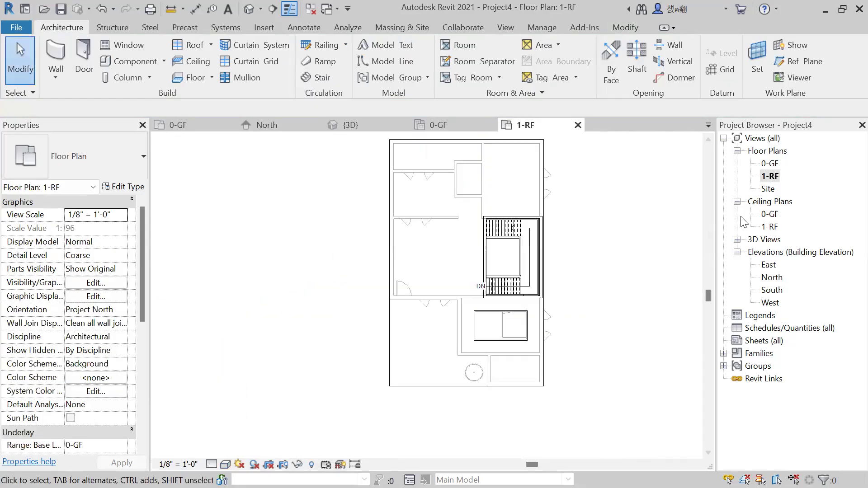
double_click(766, 164)
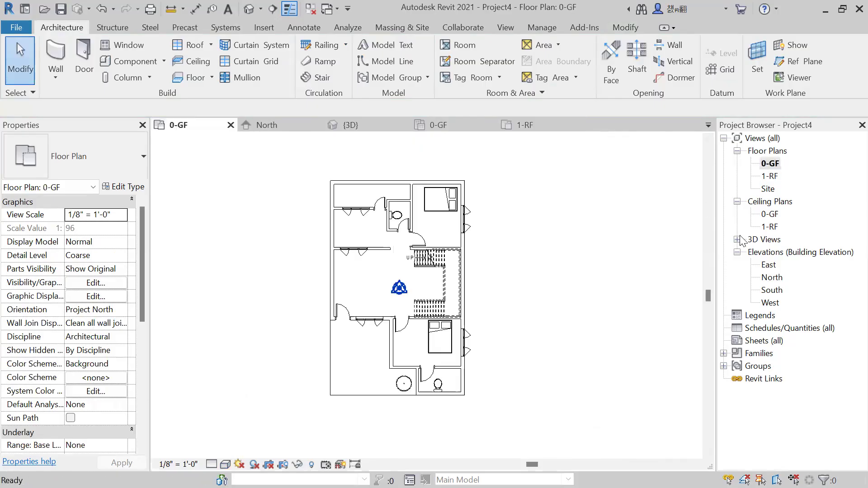
double_click(768, 176)
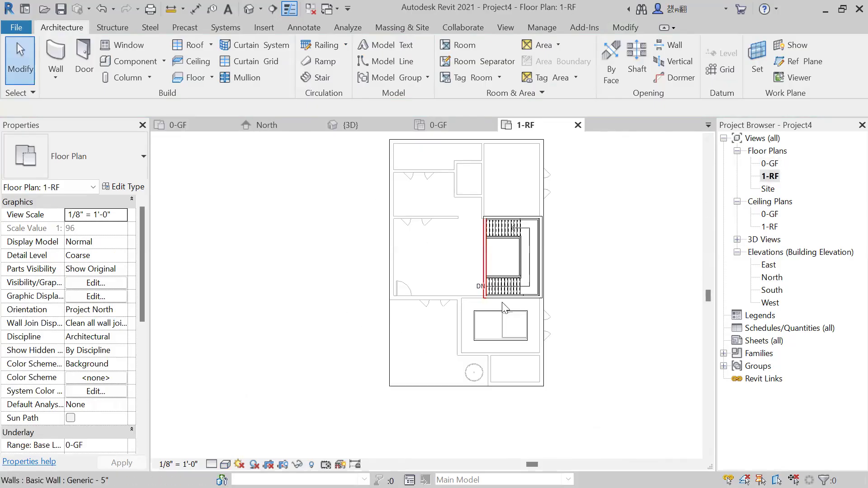
scroll(506, 285, "up", 4)
middle_click_drag(491, 285, 437, 332)
scroll(436, 332, "down", 1)
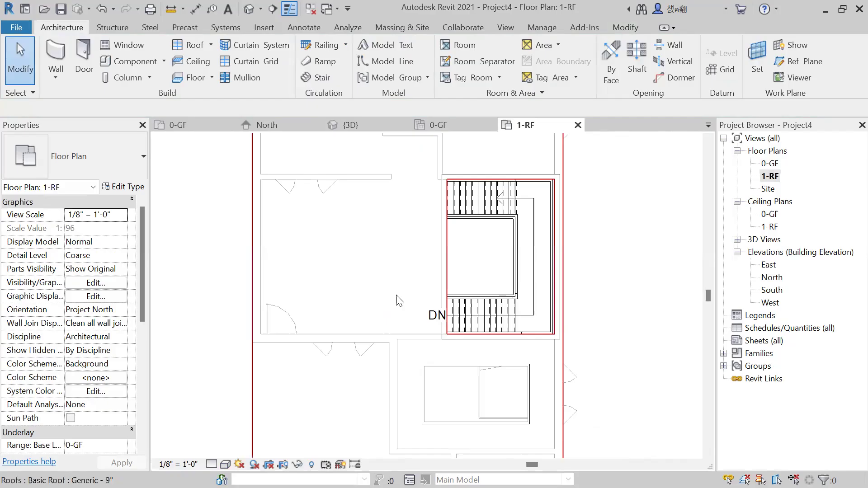
scroll(396, 295, "down", 1)
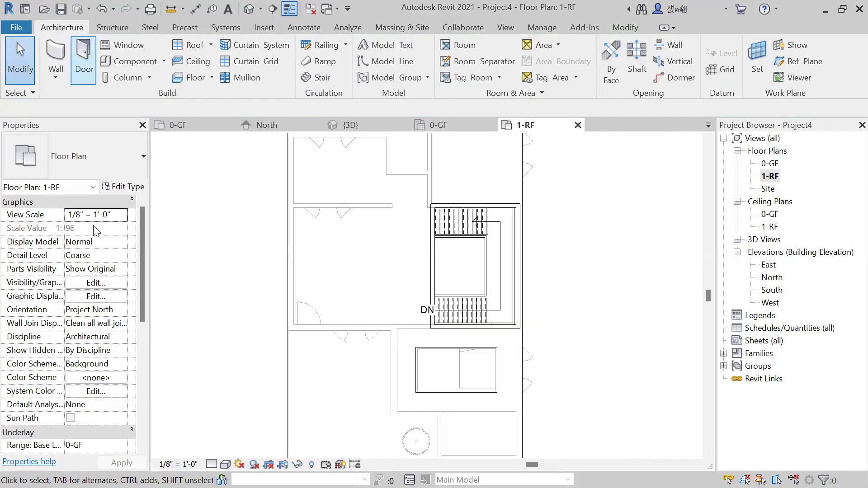
left_click(80, 71)
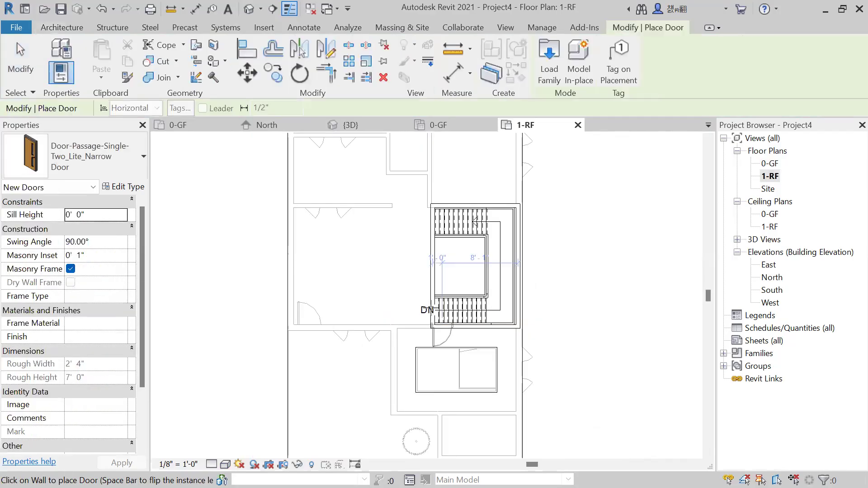
scroll(434, 319, "up", 3)
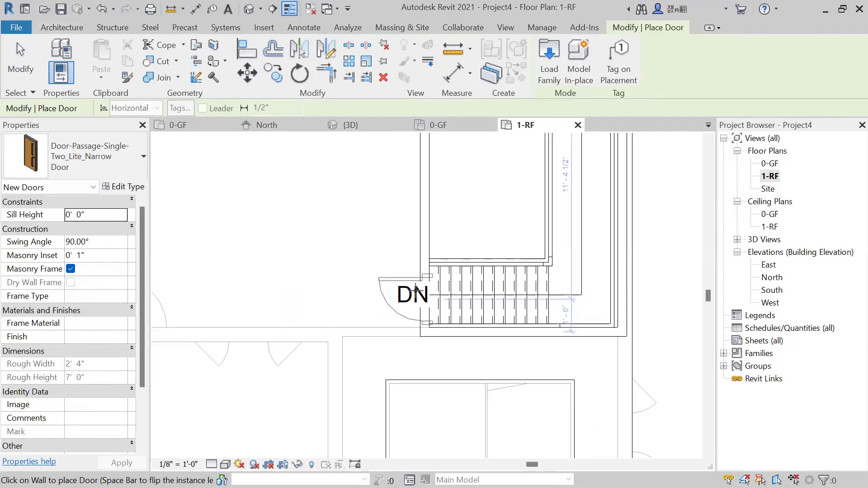
scroll(428, 294, "up", 1)
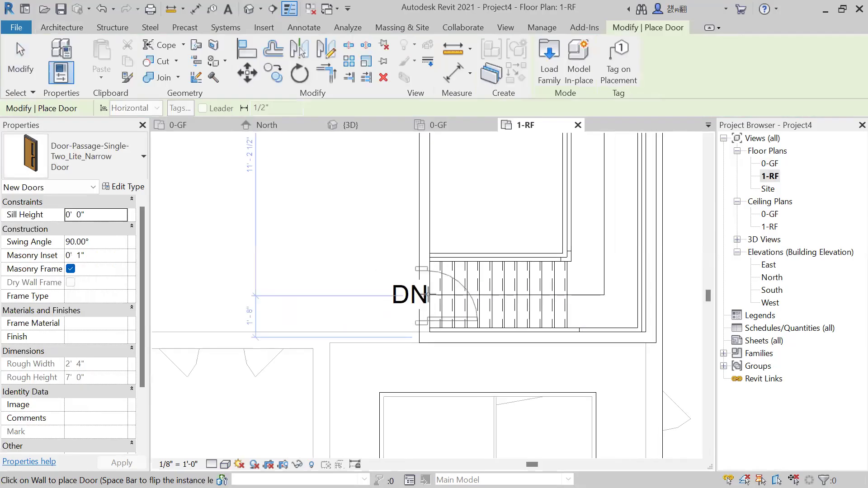
left_click(428, 294)
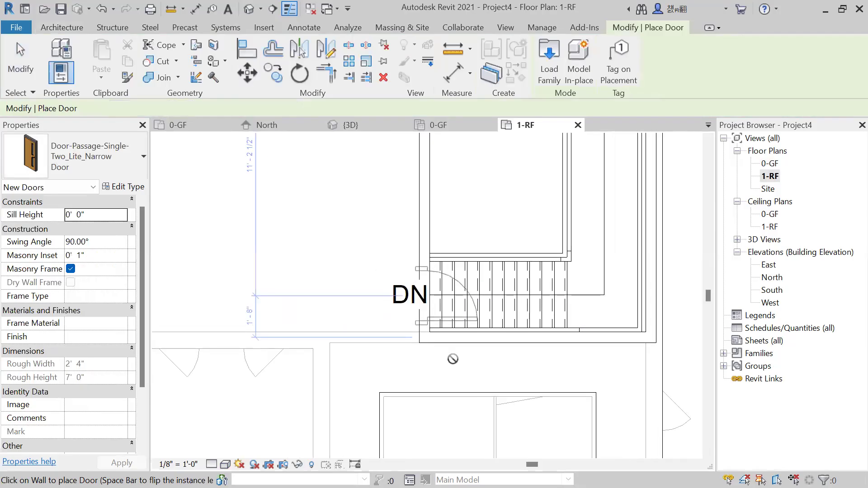
key("Escape")
Change the stair enclosure door's type to Single-Flush 30" x 84" in the 3D view.
left_click(351, 124)
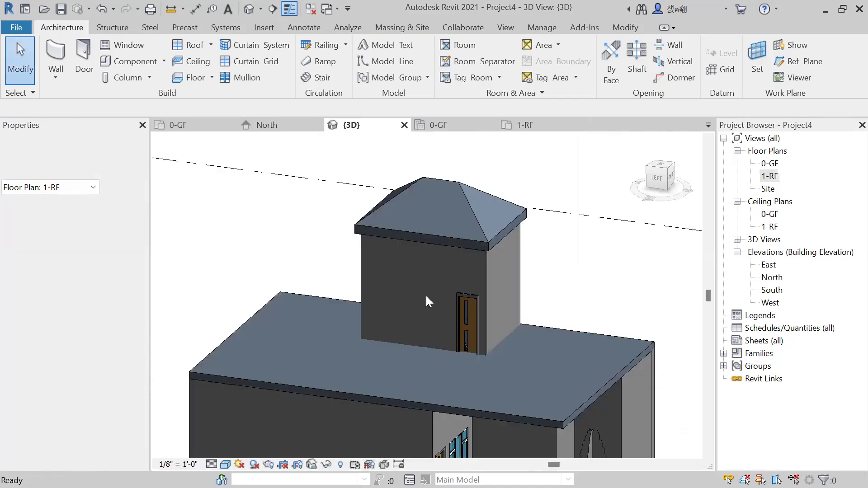
left_click(463, 312)
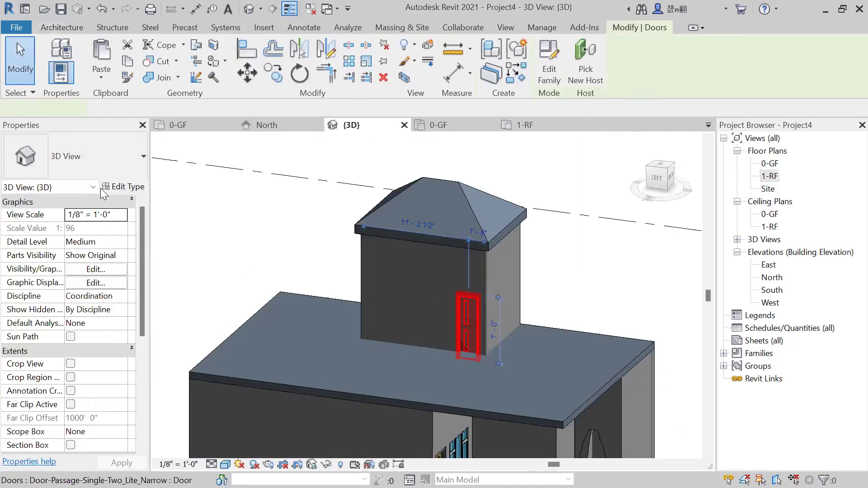
left_click(108, 164)
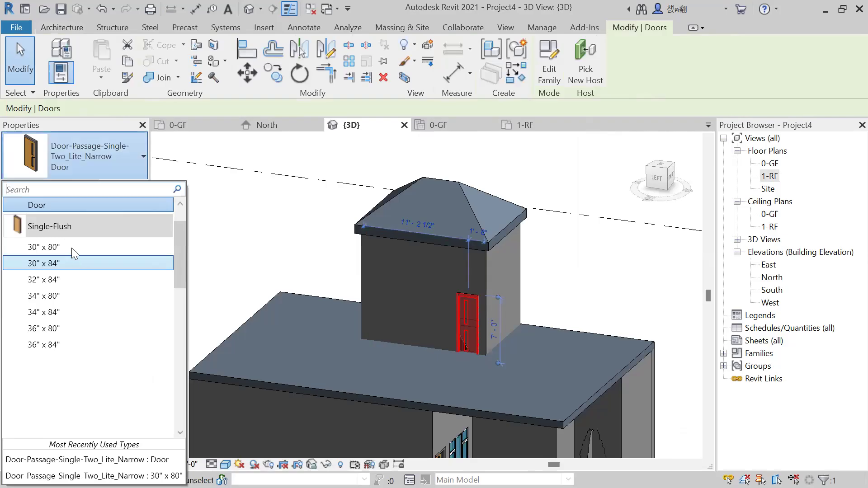
left_click(71, 248)
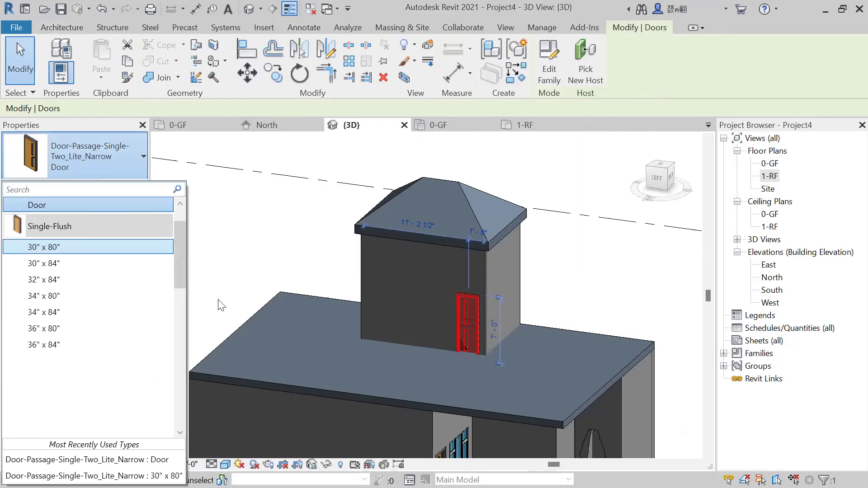
left_click(112, 159)
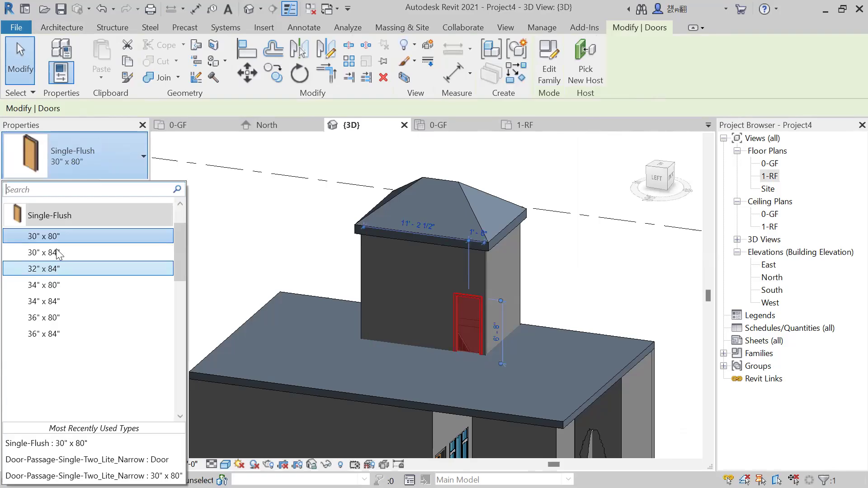
left_click(374, 286)
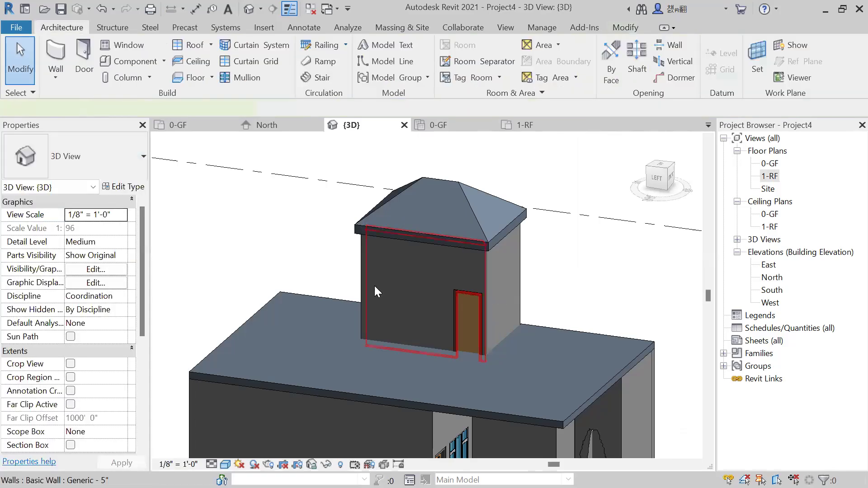
left_click(374, 286)
left_click(643, 253)
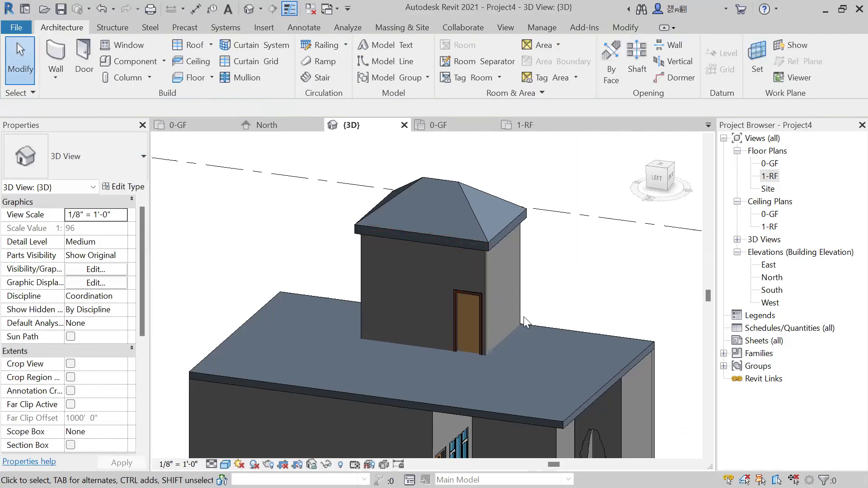
Change the stair enclosure door's type to Door-Passage-Single-Two_Lite_Narrow 30" x 80".
scroll(585, 376, "up", 2)
scroll(479, 306, "up", 2)
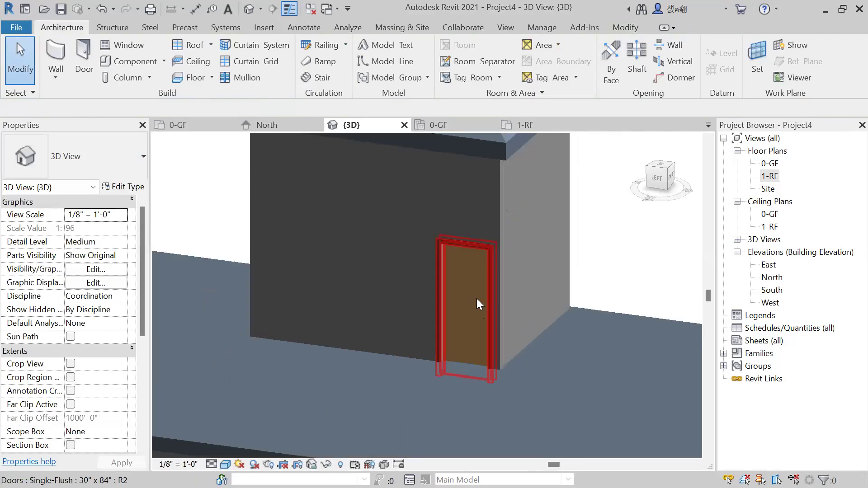
scroll(479, 303, "up", 1)
left_click(479, 304)
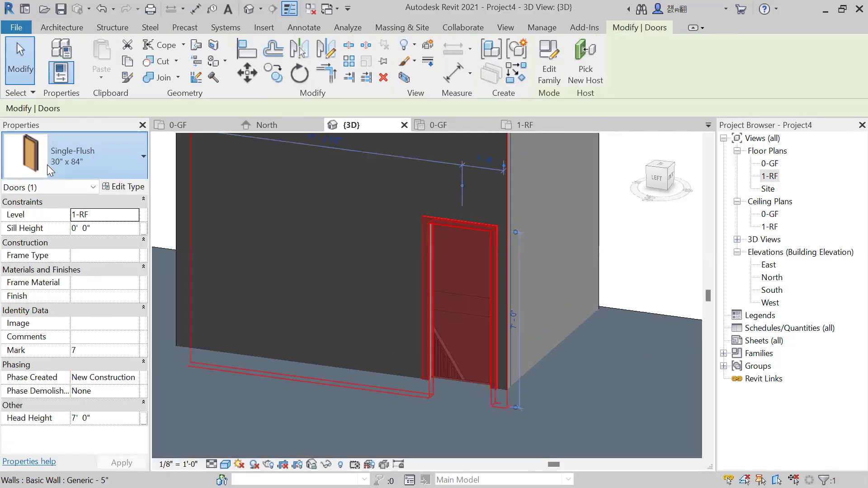
left_click(47, 164)
scroll(61, 228, "up", 2)
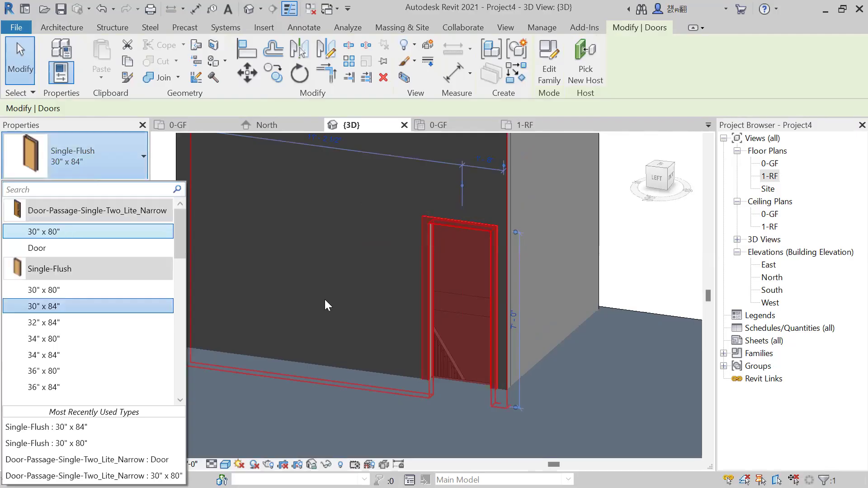
left_click(568, 245)
scroll(595, 271, "down", 4)
Set the unconnected height of all four stair enclosure walls to 10' 0" and check it on the wall with the door.
middle_click_drag(596, 272, 560, 270, "shift")
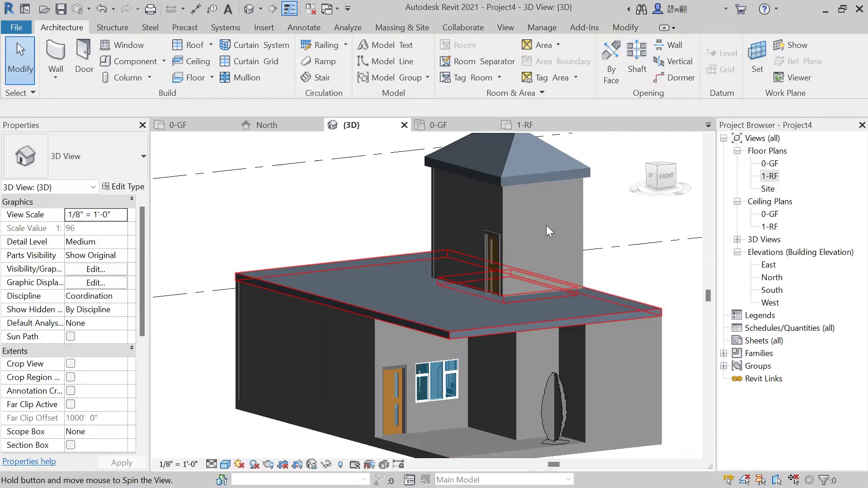
middle_click_drag(548, 231, 547, 220, "shift")
left_click(548, 220)
left_click(479, 210, "ctrl")
middle_click_drag(414, 248, 578, 289, "shift")
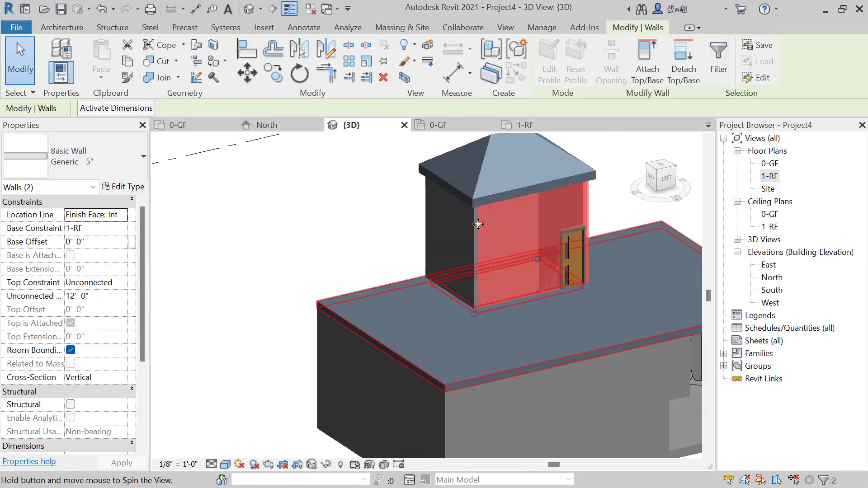
left_click(460, 226, "ctrl")
middle_click_drag(449, 267, 514, 309, "shift")
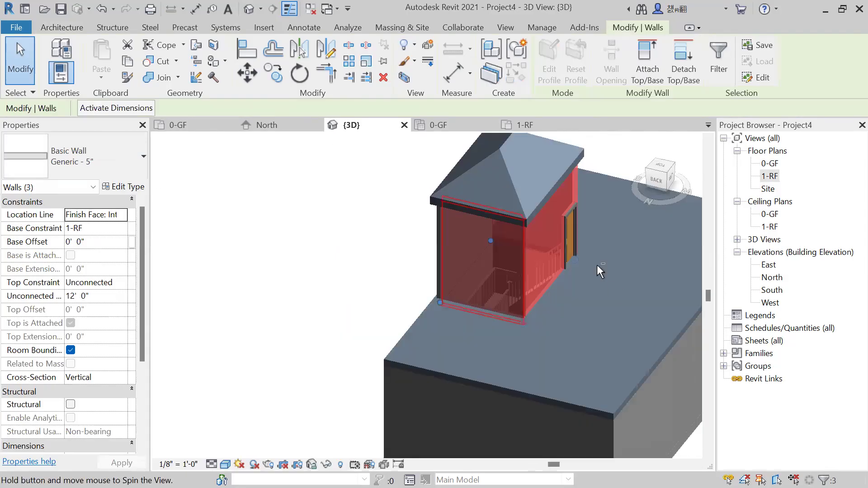
middle_click_drag(596, 264, 503, 242, "shift")
left_click(502, 243, "ctrl")
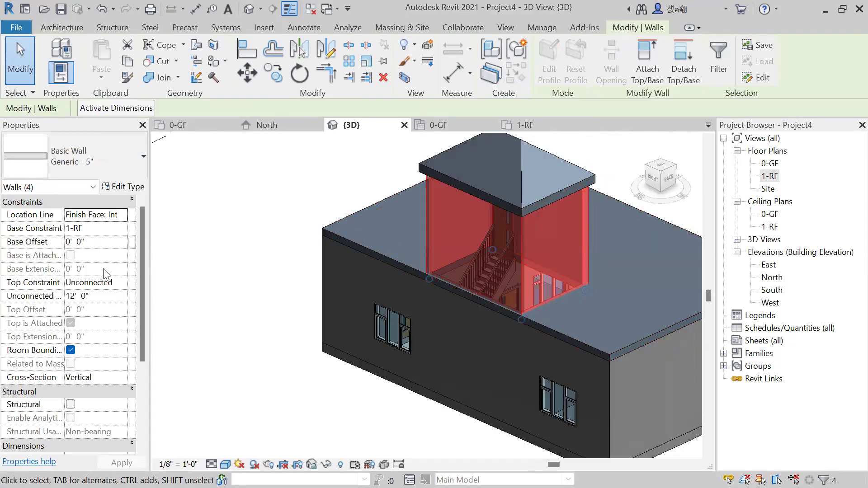
left_click(109, 297)
double_click(110, 299)
type("10")
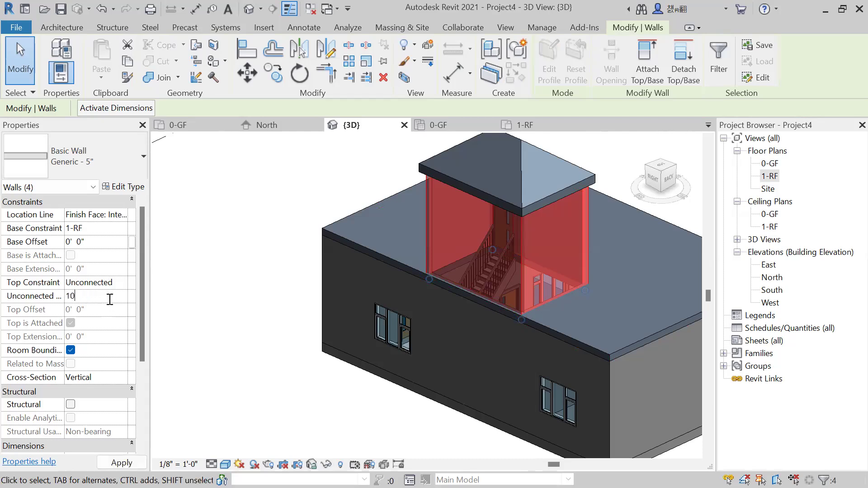
key("Return")
scroll(306, 367, "down", 1)
key("Escape")
middle_click_drag(545, 286, 277, 259, "shift")
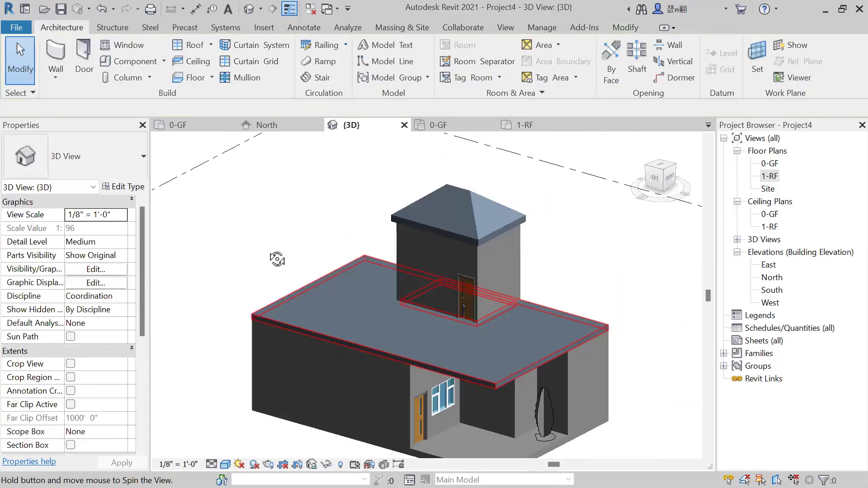
left_click(438, 251)
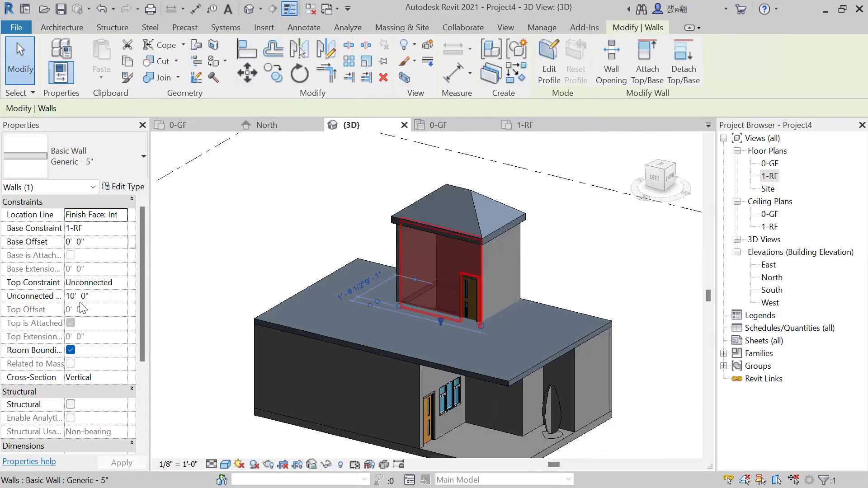
key("Escape")
Review the whole building in 3D and open the 1-RF floor plan.
middle_click_drag(582, 262, 613, 334, "shift")
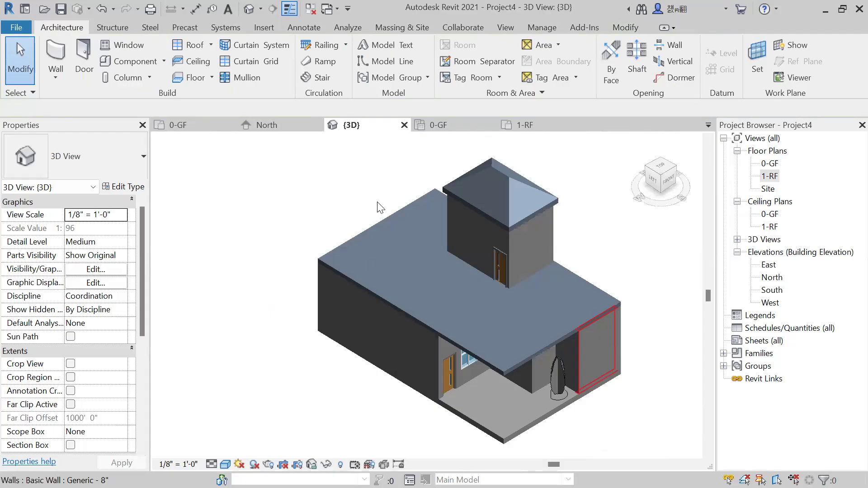
double_click(770, 179)
scroll(409, 286, "down", 6)
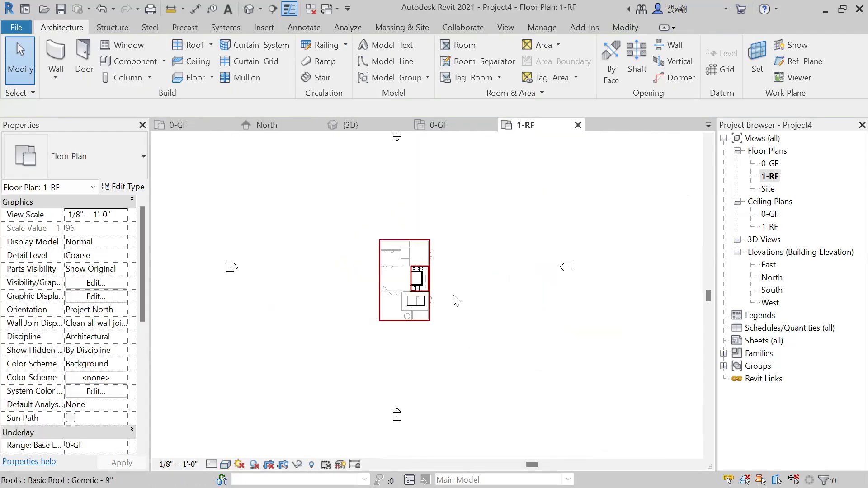
scroll(472, 314, "up", 3)
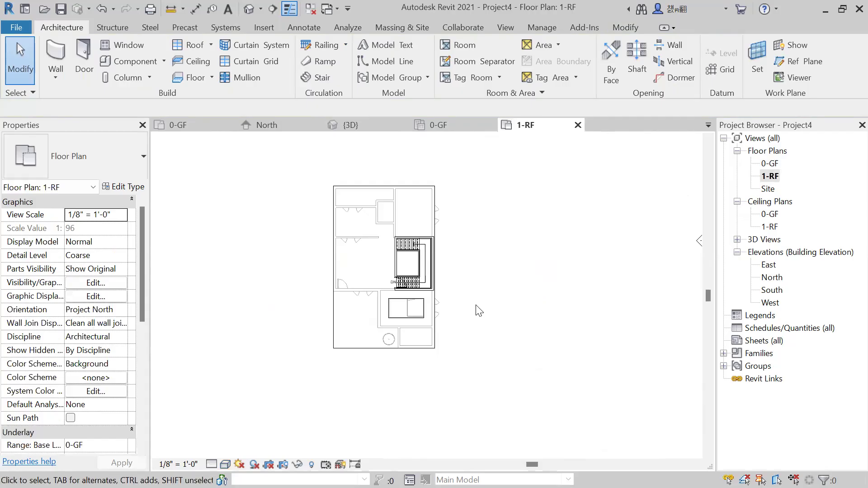
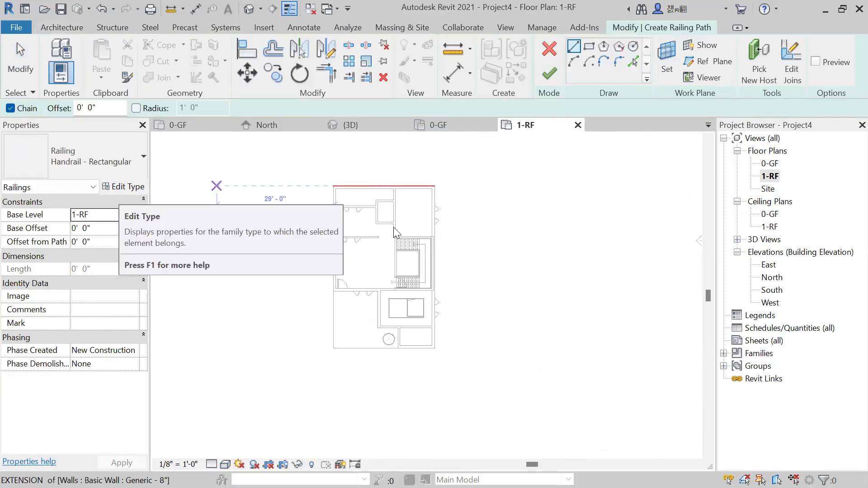
Sketch a Handrail - Rectangular path on 1-RF along the 25'-0" rear edge and down the plan's right edge about 12'-5 1/2" to the stair room.
left_click(120, 191)
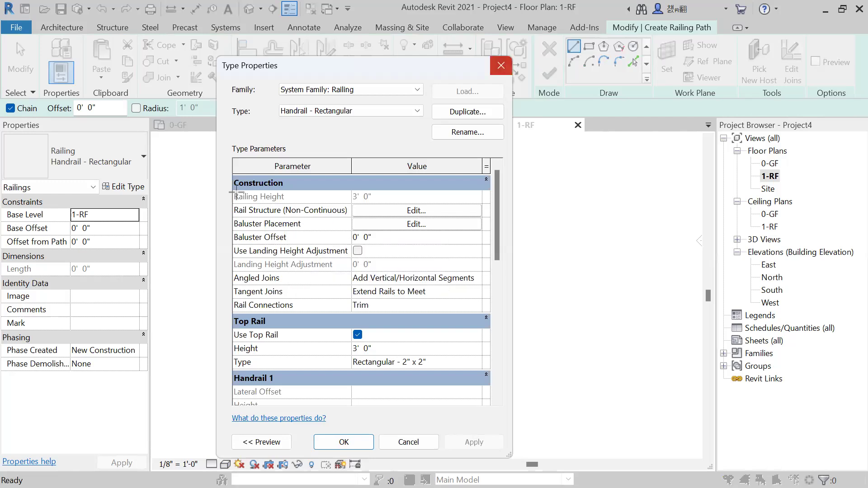
left_click(501, 66)
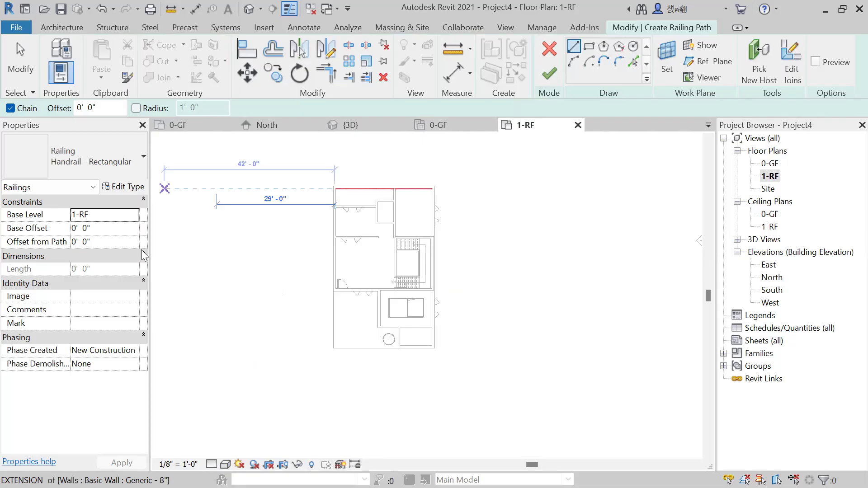
scroll(372, 171, "up", 2)
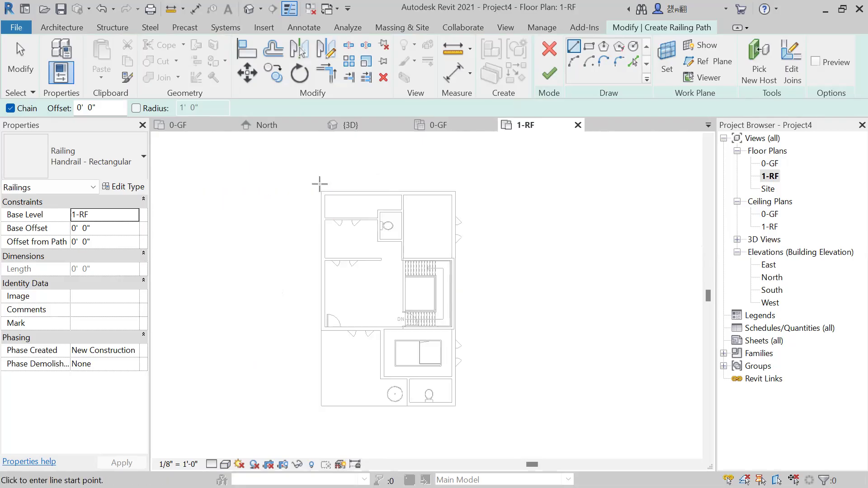
scroll(320, 184, "up", 1)
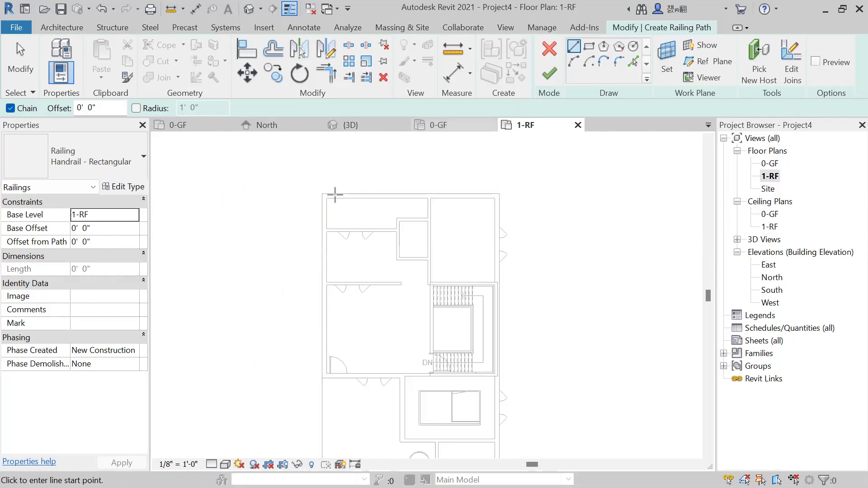
scroll(335, 194, "up", 1)
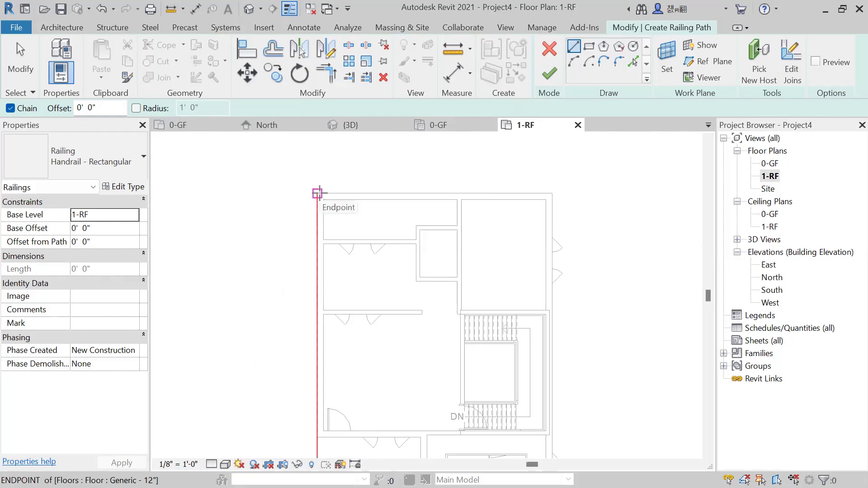
left_click(317, 193)
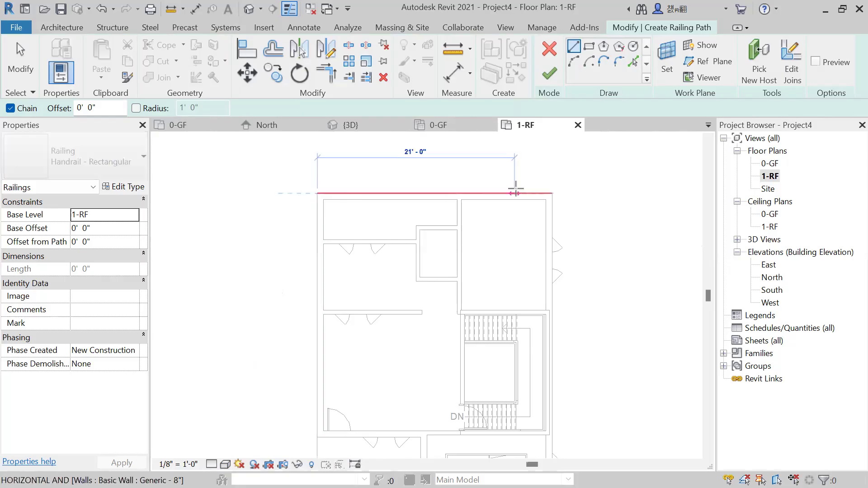
left_click(551, 193)
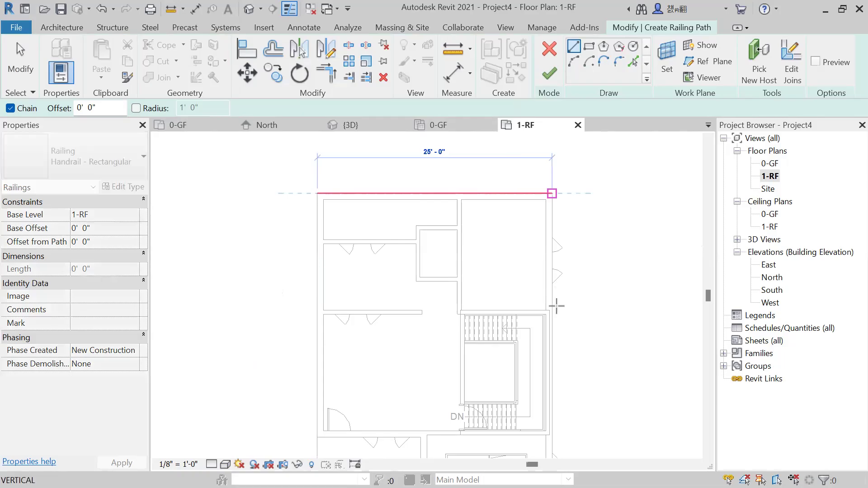
scroll(566, 320, "up", 3)
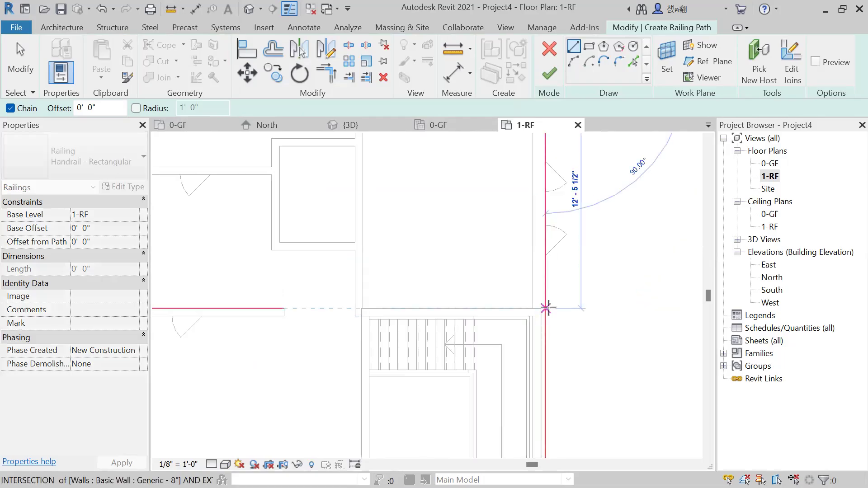
left_click(547, 308)
scroll(548, 294, "down", 5)
key("Escape")
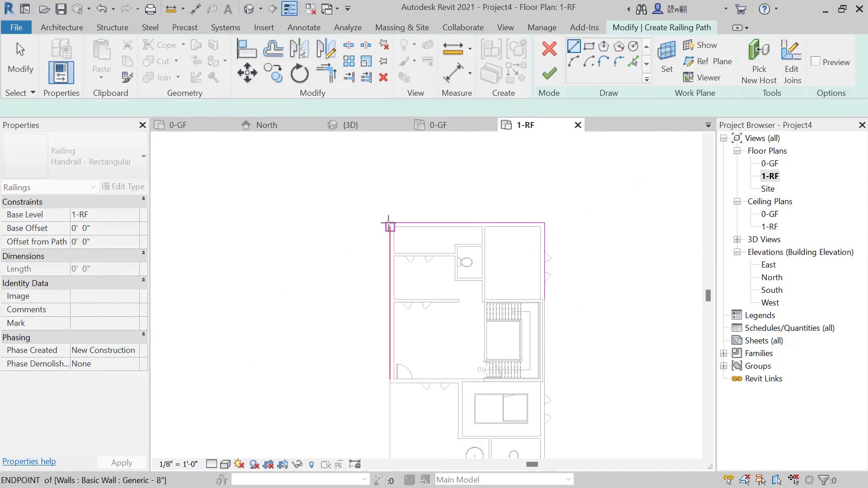
Trace the railing path from the rear-left corner down the plan's left edge, then 11'-0" and 9'-0" around the recess to the front room's wall.
left_click(388, 224)
scroll(393, 357, "down", 2)
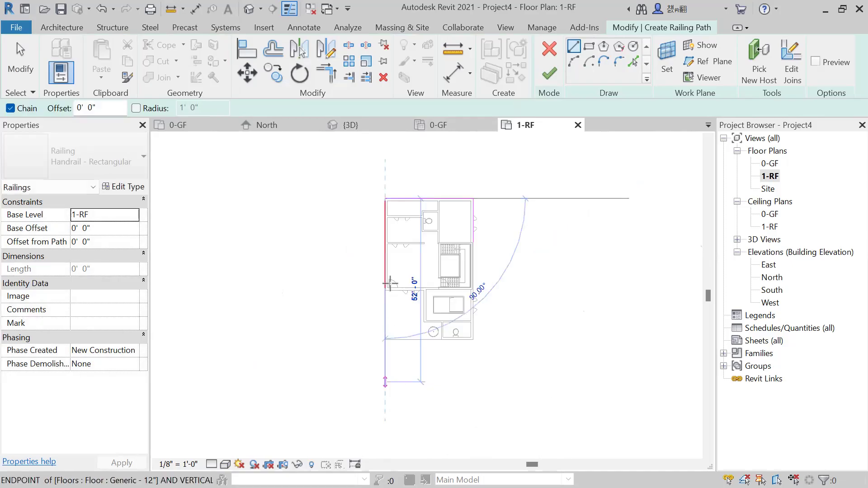
scroll(389, 283, "up", 5)
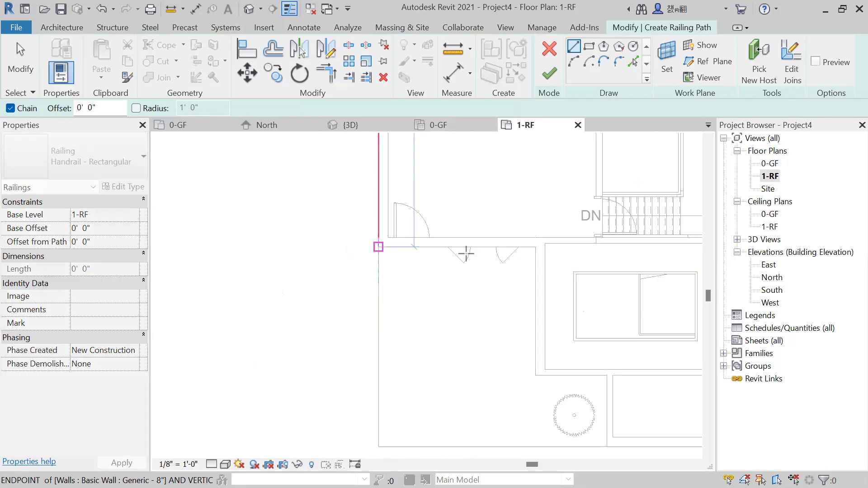
left_click(378, 247)
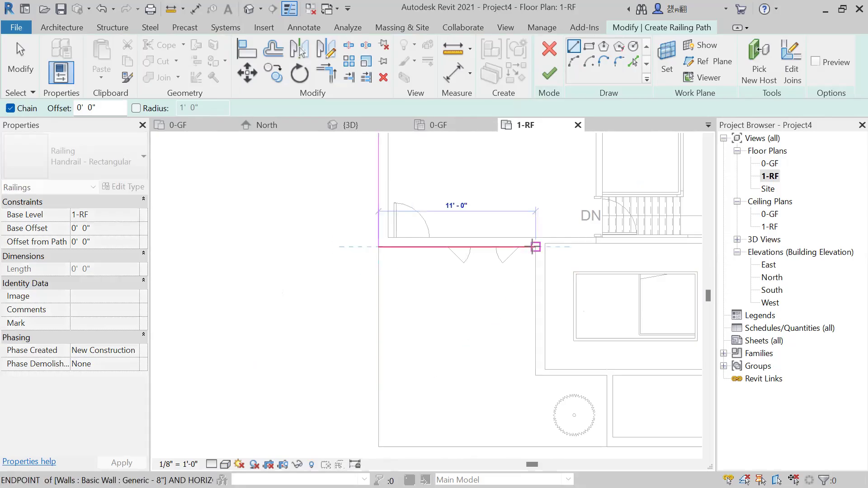
left_click(536, 246)
left_click(535, 375)
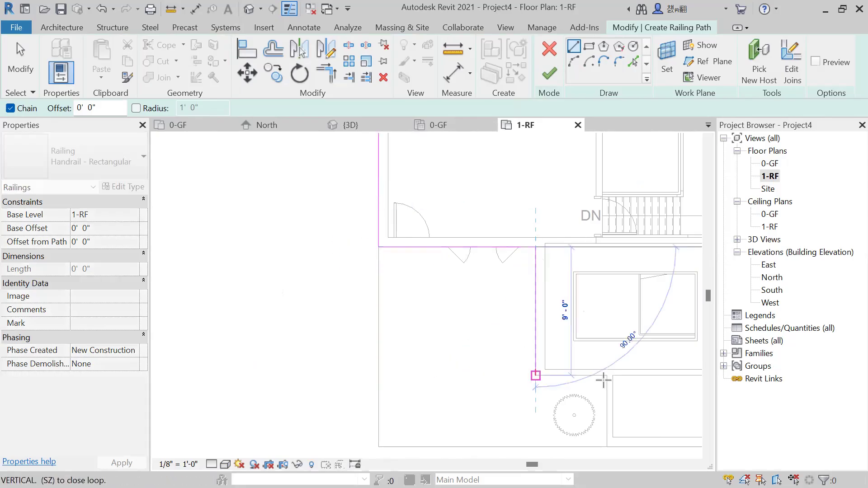
left_click(605, 377)
Continue the railing path to the front edge, 9'-0" along it and up the plan's right edge, add short returns at the stair room, and finish the sketch.
middle_click_drag(591, 363, 422, 309)
scroll(422, 309, "down", 2)
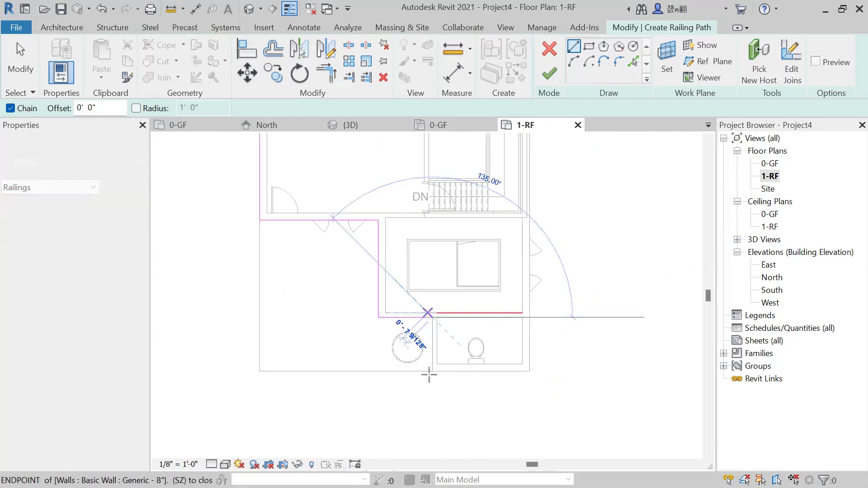
scroll(429, 375, "up", 2)
left_click(558, 374)
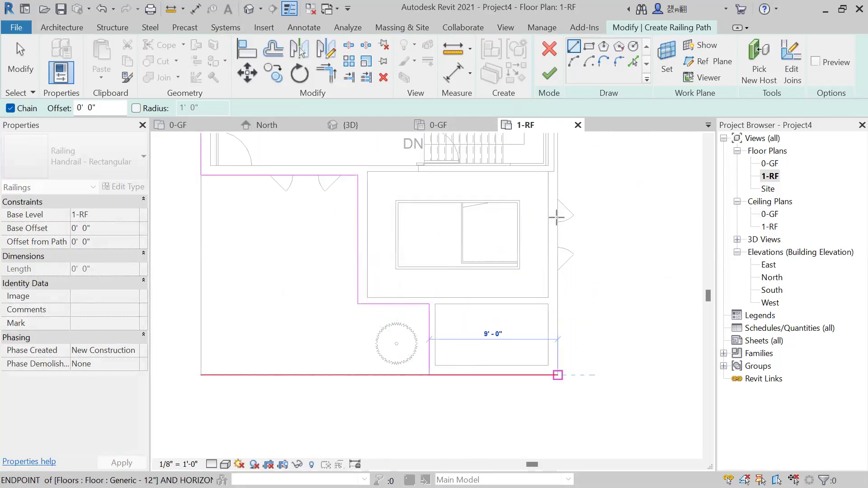
left_click(557, 172)
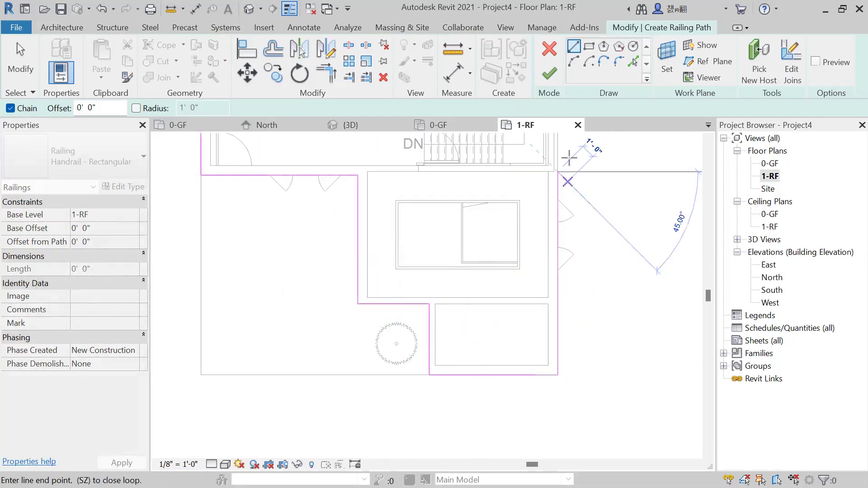
scroll(567, 163, "up", 2)
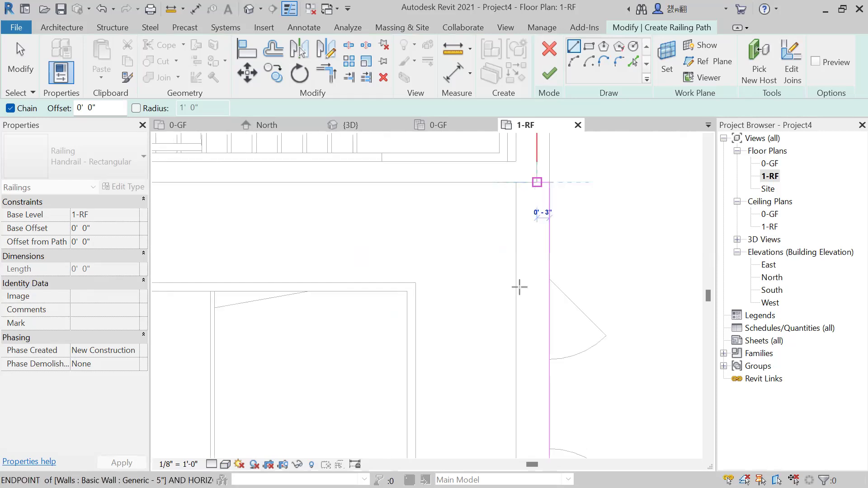
scroll(520, 287, "down", 3)
middle_click_drag(563, 337, 501, 229)
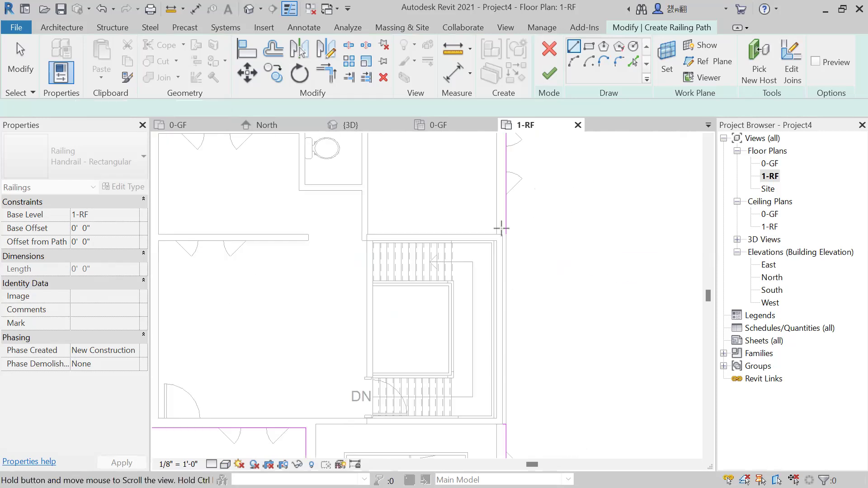
scroll(501, 228, "up", 3)
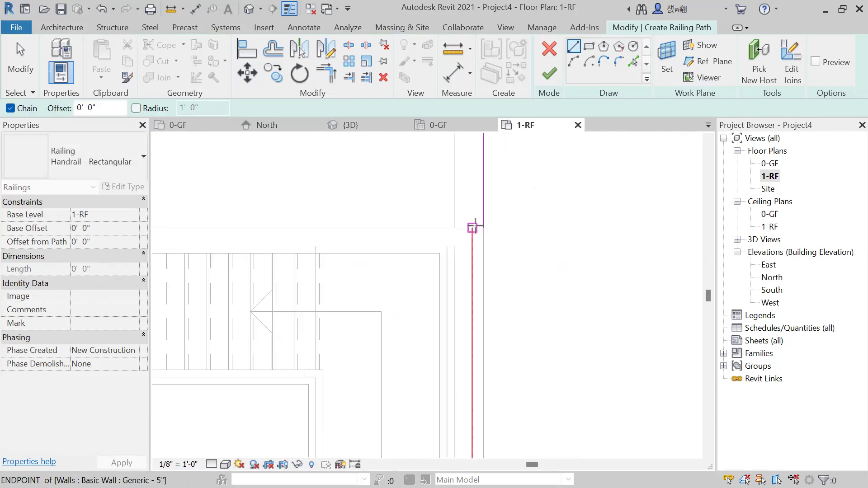
left_click(555, 70)
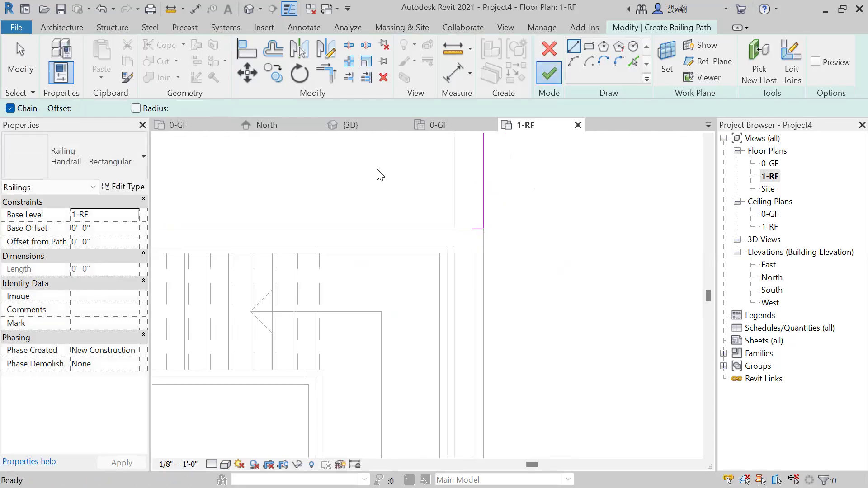
Inspect the roof railing in the 3D view and delete it.
left_click(383, 130)
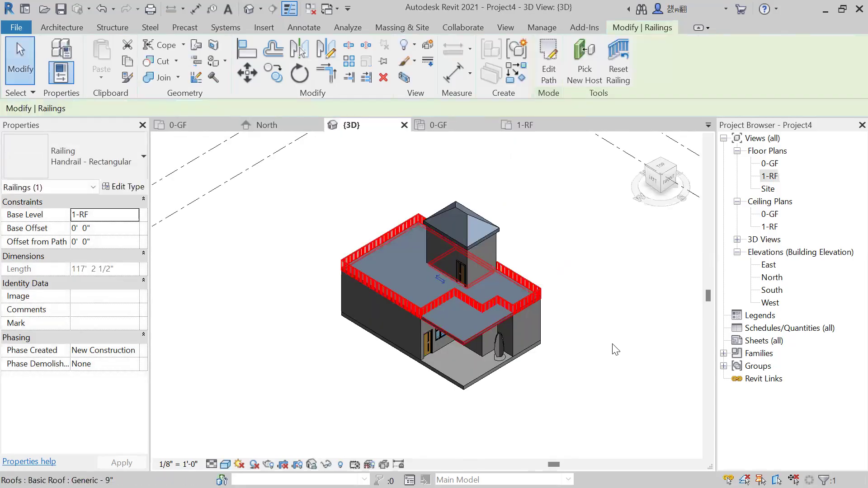
left_click(615, 349)
middle_click_drag(540, 370, 501, 308, "shift")
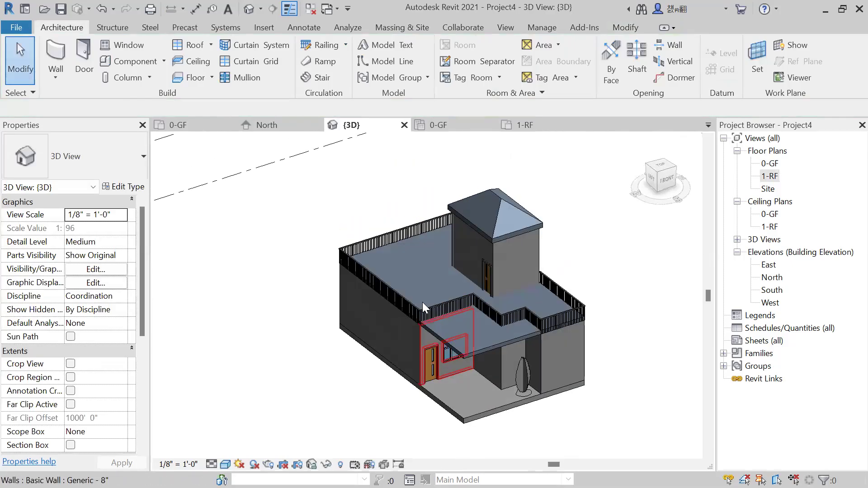
scroll(422, 302, "up", 3)
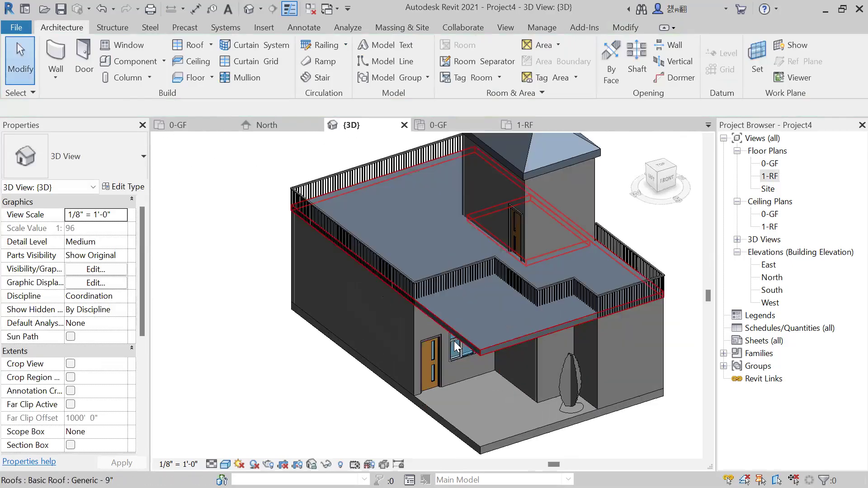
left_click(530, 293)
key("Delete")
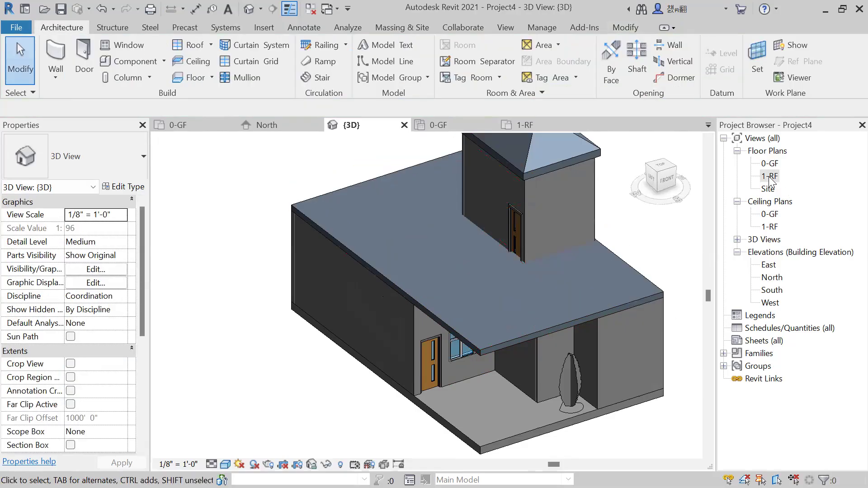
In the 1-RF floor plan, move the stair room's outer Generic - 5" wall outward so its exterior face aligns with the building edge.
double_click(770, 177)
scroll(522, 274, "down", 2)
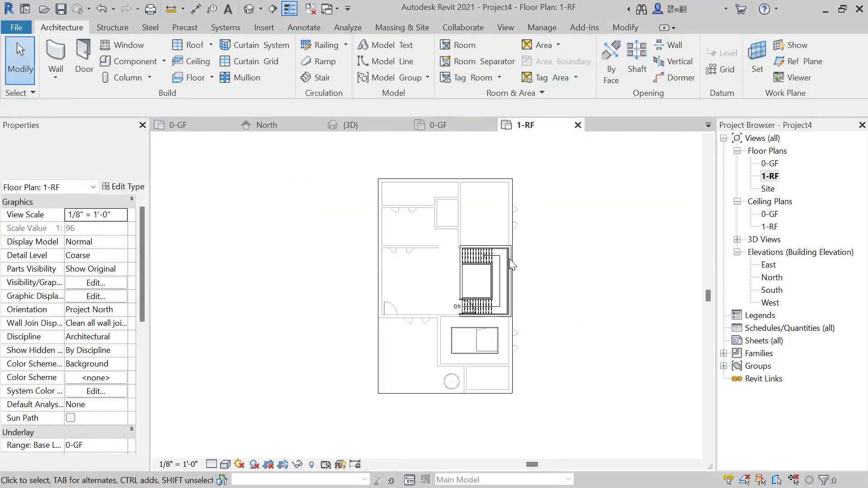
scroll(512, 265, "up", 4)
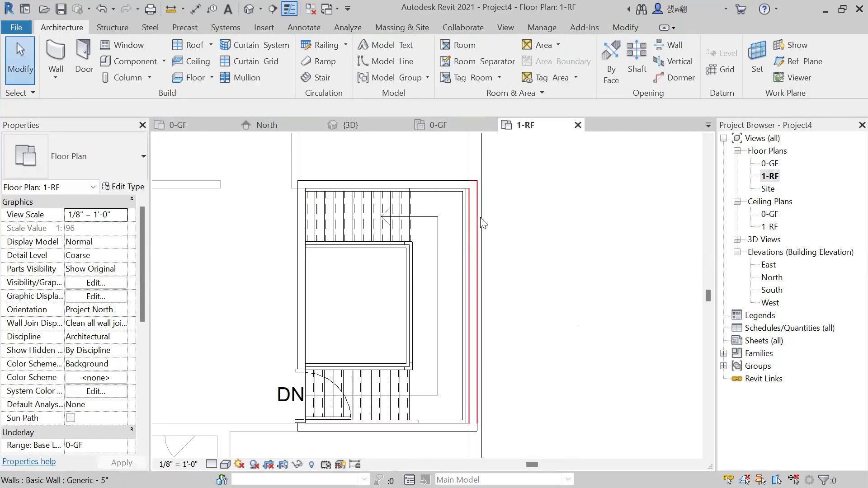
left_click(482, 221)
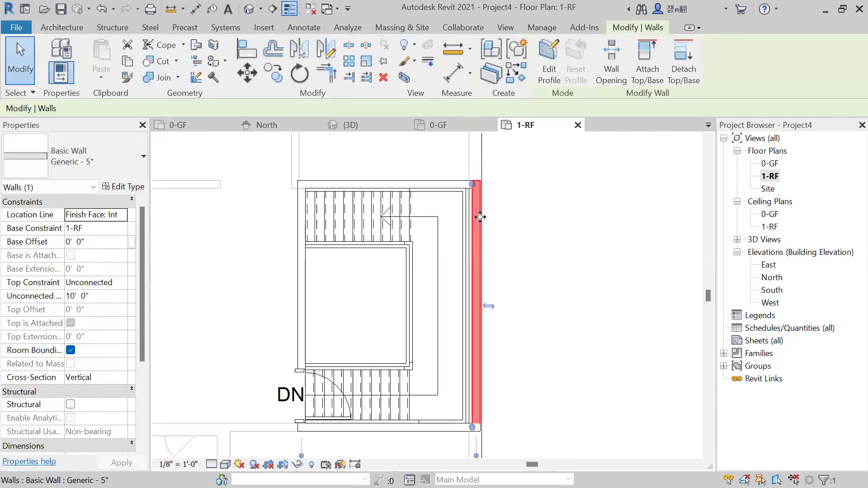
key("Escape")
scroll(481, 219, "up", 2)
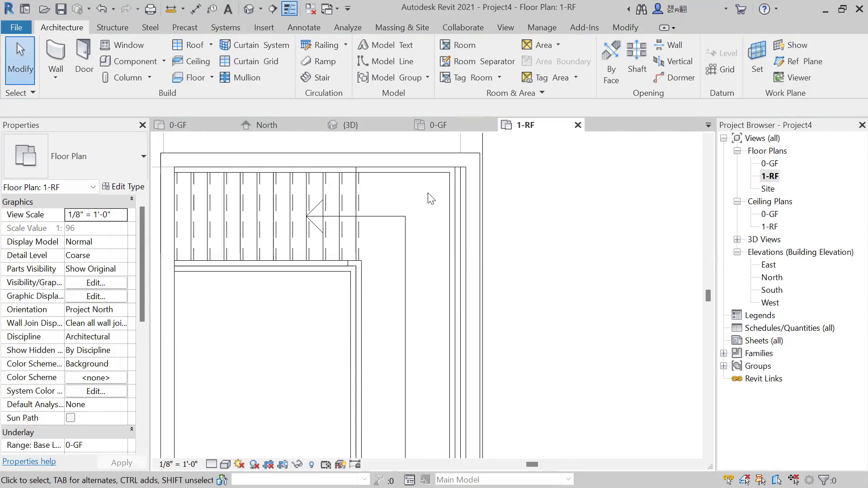
middle_click_drag(470, 154, 442, 188)
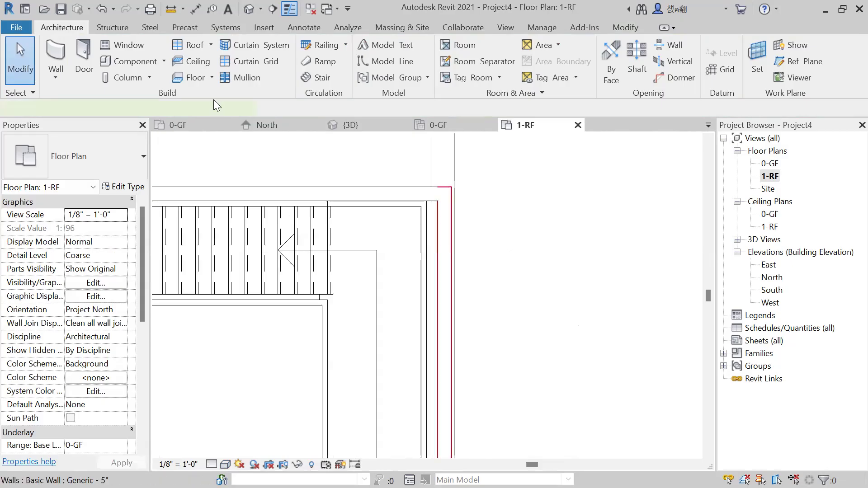
left_click(257, 71)
scroll(467, 191, "up", 2)
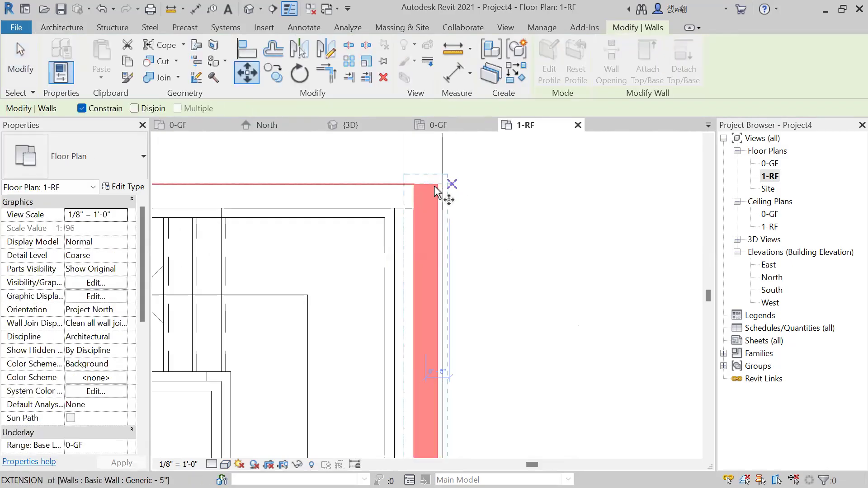
scroll(451, 189, "up", 1)
left_click(434, 183)
left_click(439, 183)
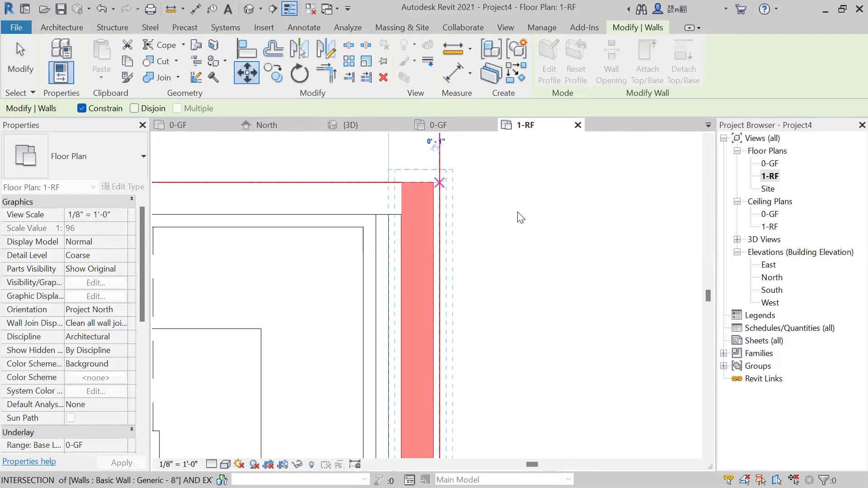
key("Escape")
scroll(520, 216, "down", 3)
scroll(520, 216, "down", 2)
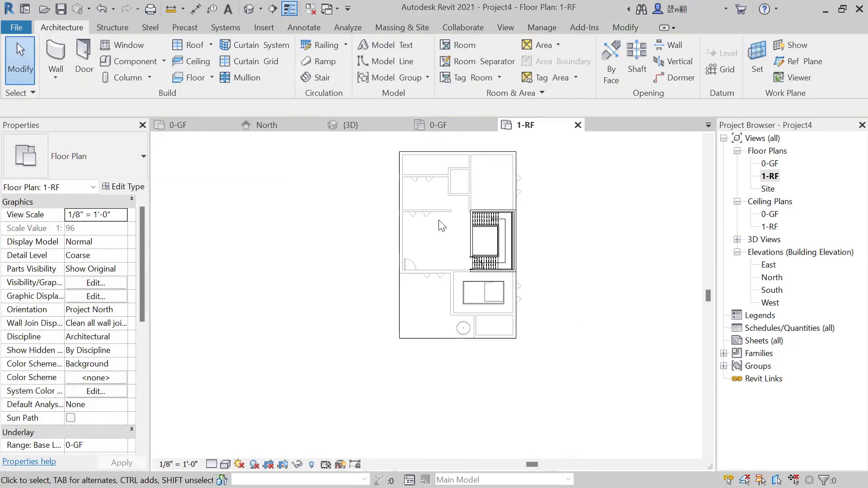
Start a Handrail - Rectangular railing on 1-RF and trace its path from the rear-left corner down the left edge and along the front edge.
left_click(319, 45)
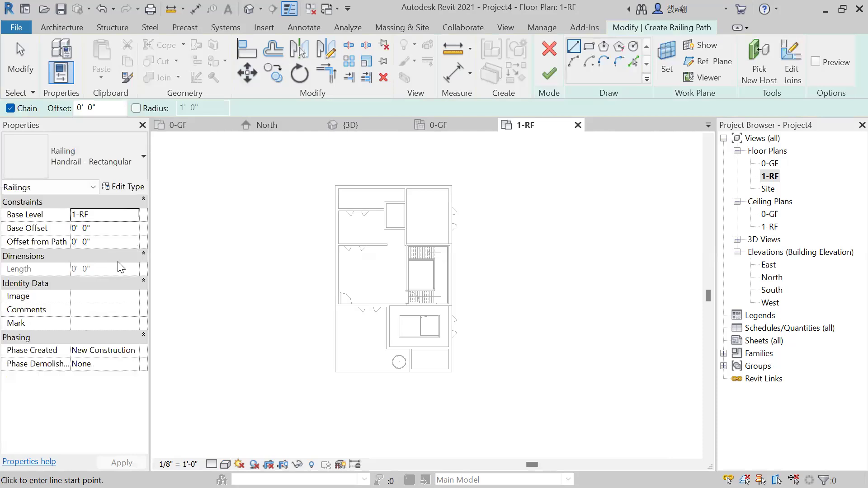
left_click(129, 187)
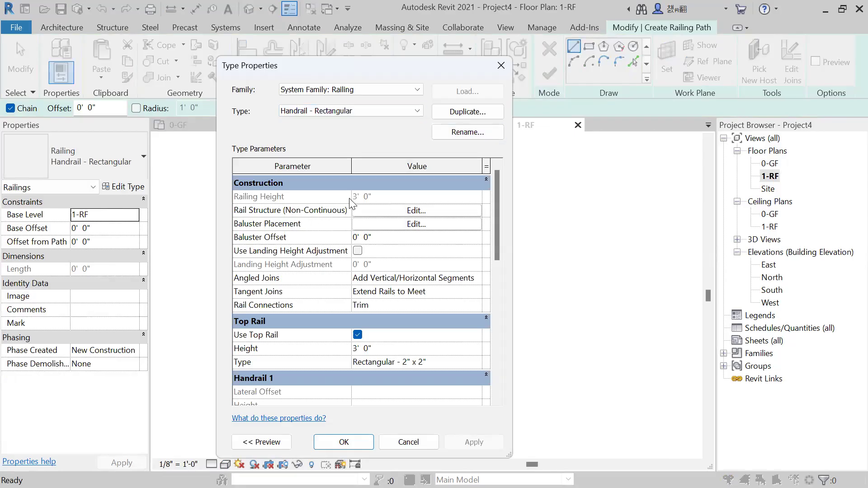
left_click(501, 66)
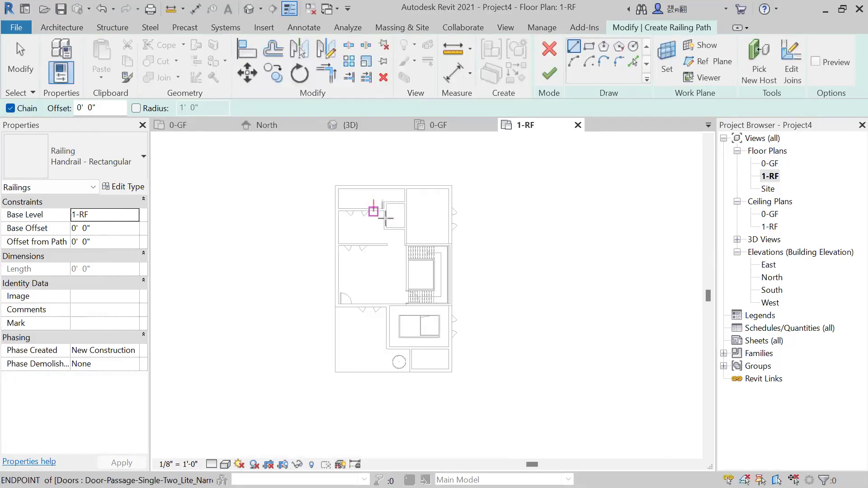
scroll(312, 171, "up", 2)
scroll(309, 170, "up", 2)
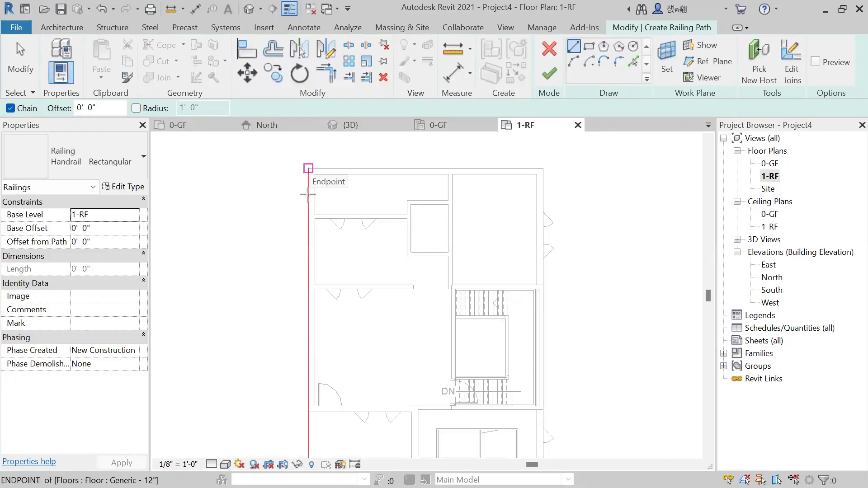
left_click(307, 194)
scroll(308, 194, "down", 2)
left_click(308, 386)
left_click(442, 384)
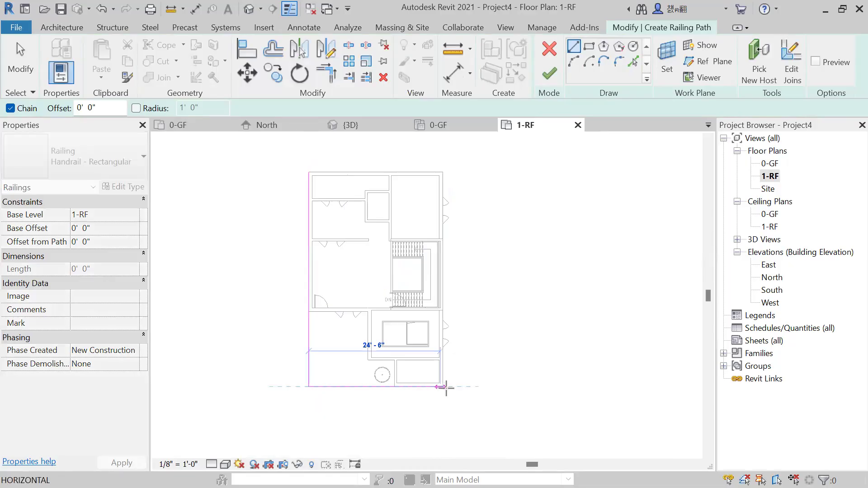
Continue the path up the right edge to the stair room, resume beyond it to the rear edge, run 25'-0" to the starting corner, and finish the railing.
scroll(441, 384, "up", 2)
scroll(444, 251, "up", 2)
left_click(444, 250)
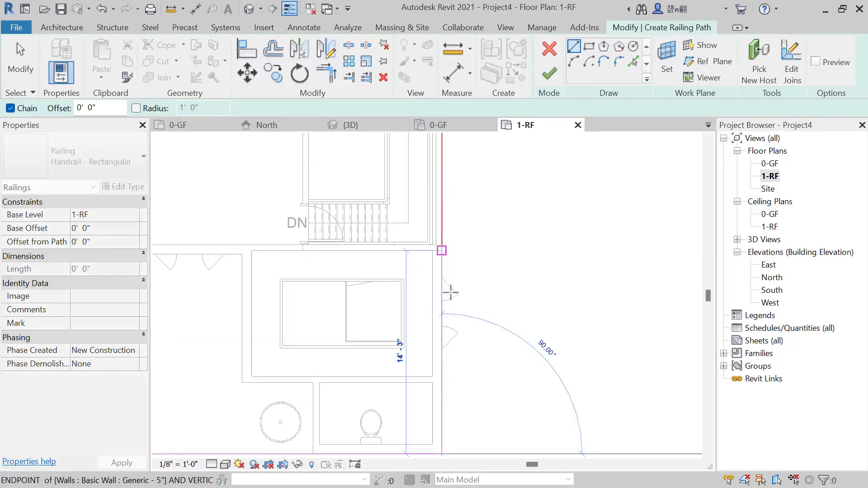
scroll(450, 292, "down", 4)
scroll(448, 197, "up", 2)
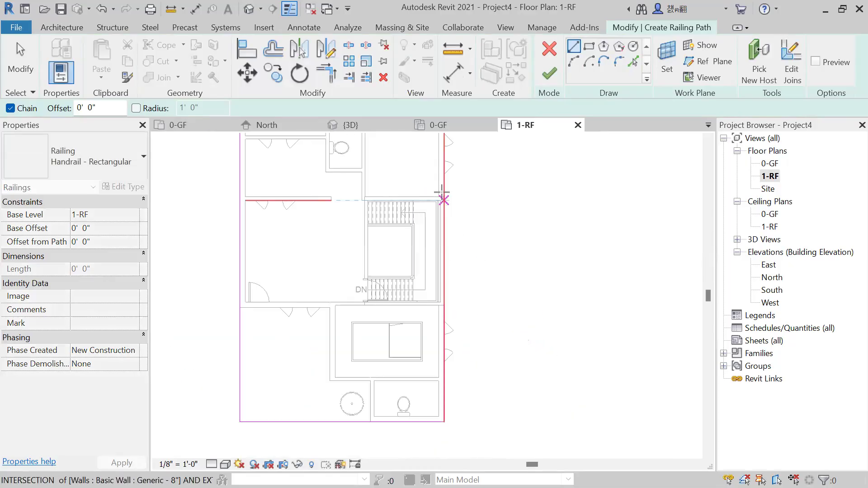
scroll(449, 225, "up", 3)
scroll(497, 323, "down", 4)
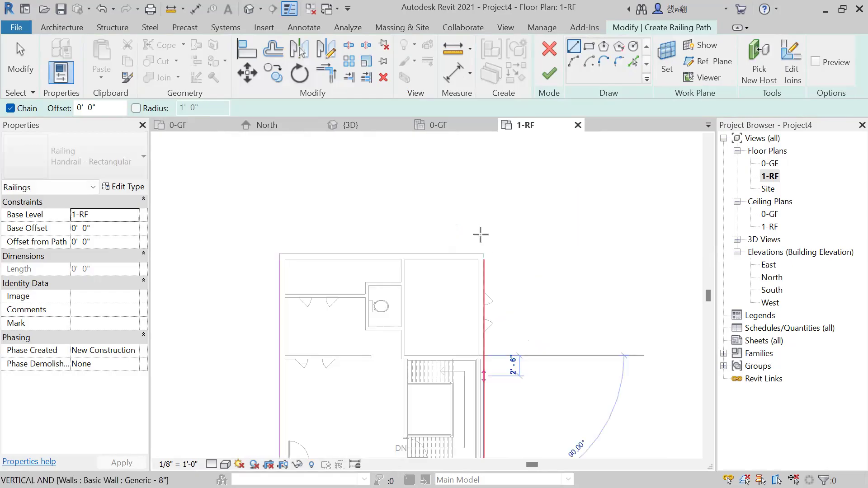
scroll(284, 230, "up", 2)
left_click(283, 230)
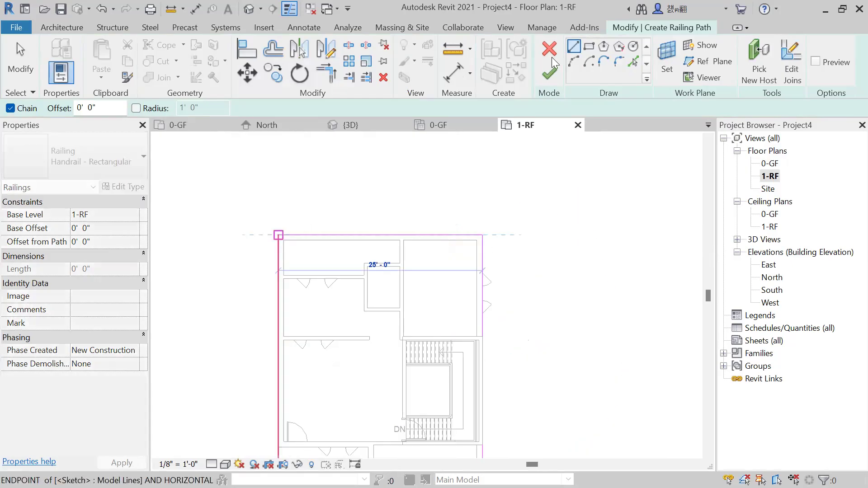
key("Escape")
left_click(549, 73)
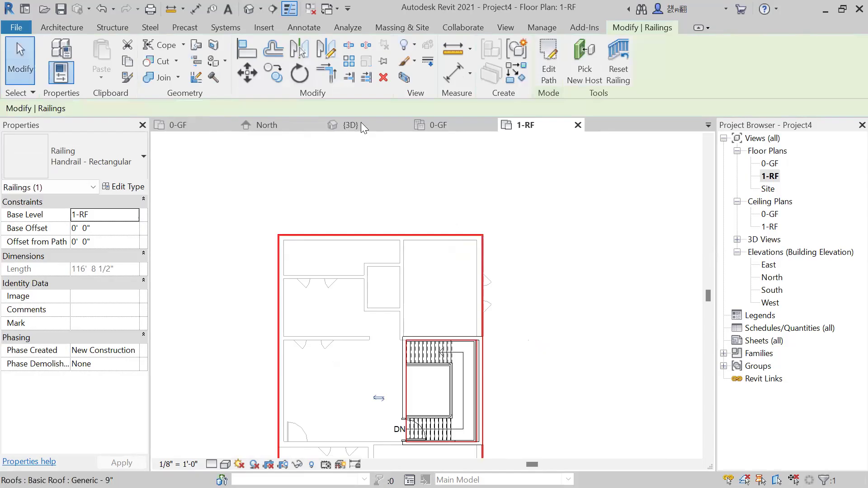
In the 3D view, set the roof railing type's top rail height to 5'-0", apply it, and reduce the height to 4'-0".
left_click(361, 124)
key("Escape")
middle_click_drag(439, 348, 451, 319, "shift")
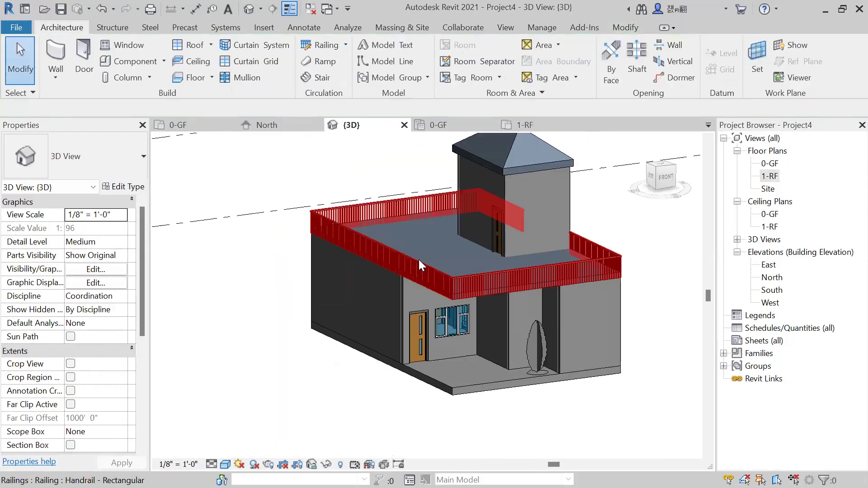
left_click(418, 260)
left_click(137, 190)
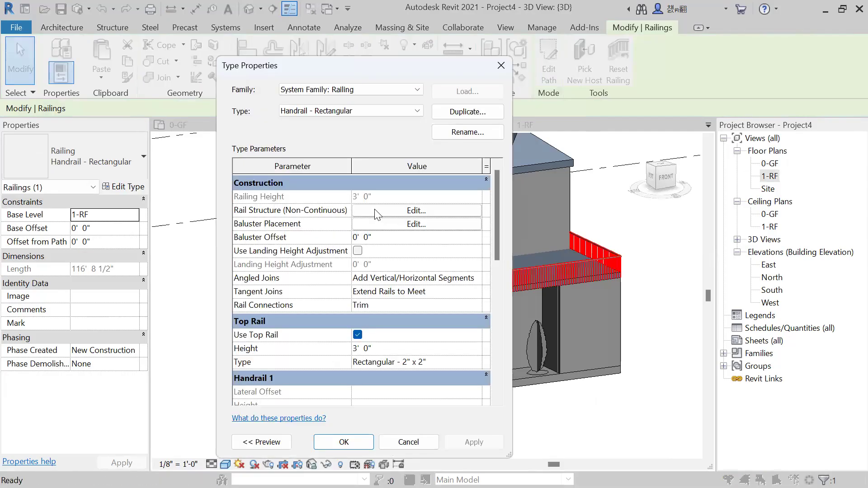
left_click(388, 349)
type("5")
key("Return")
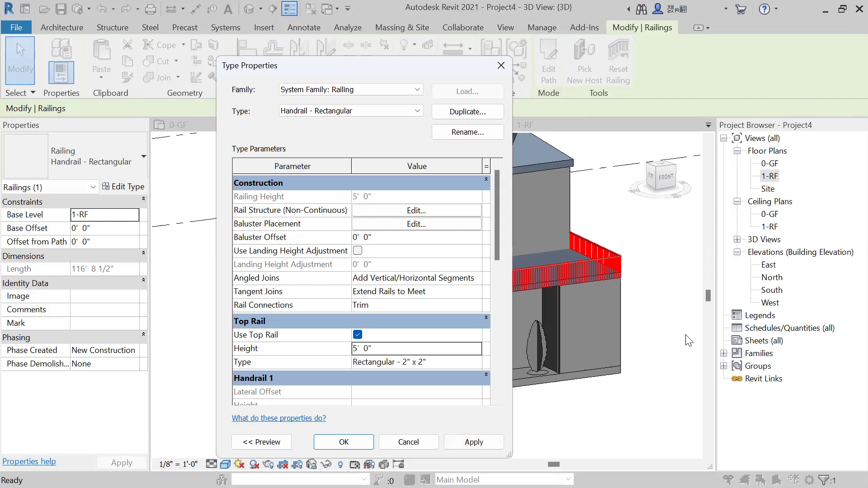
left_click(470, 443)
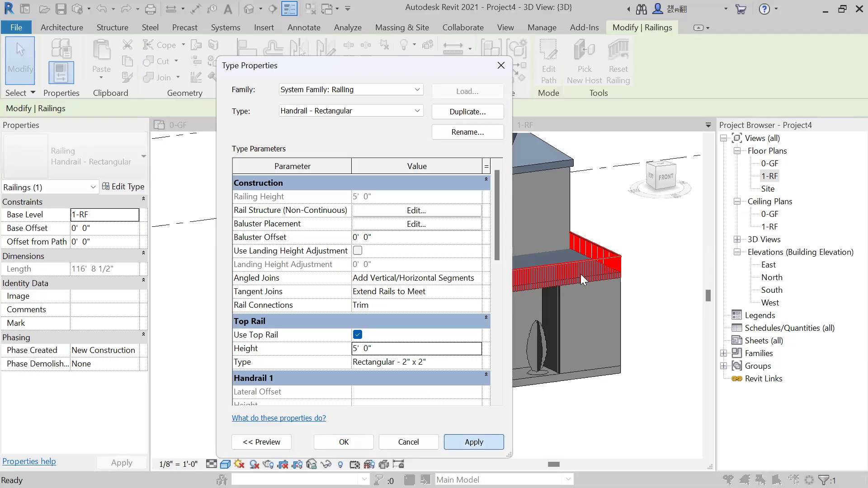
left_click(387, 347)
type("4")
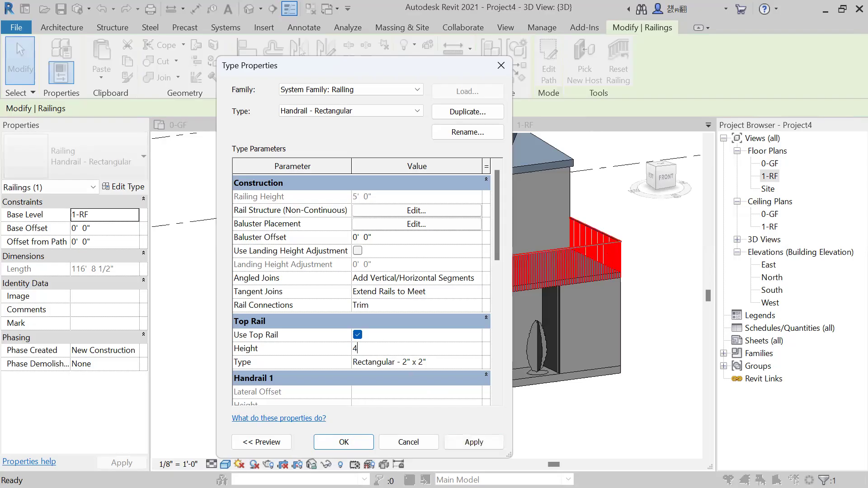
left_click(473, 443)
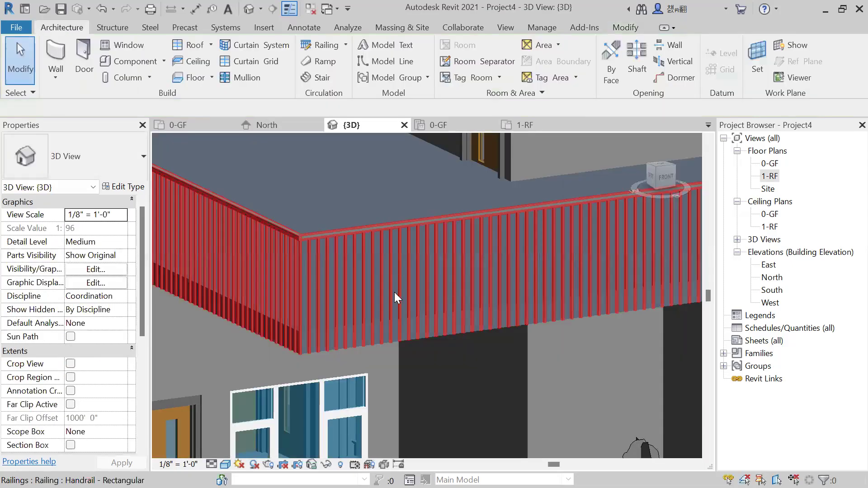
Examine the roof railing's balusters up close and the profile options of its Rectangular - 2" x 2" top rail type.
scroll(413, 265, "up", 3)
scroll(367, 222, "up", 2)
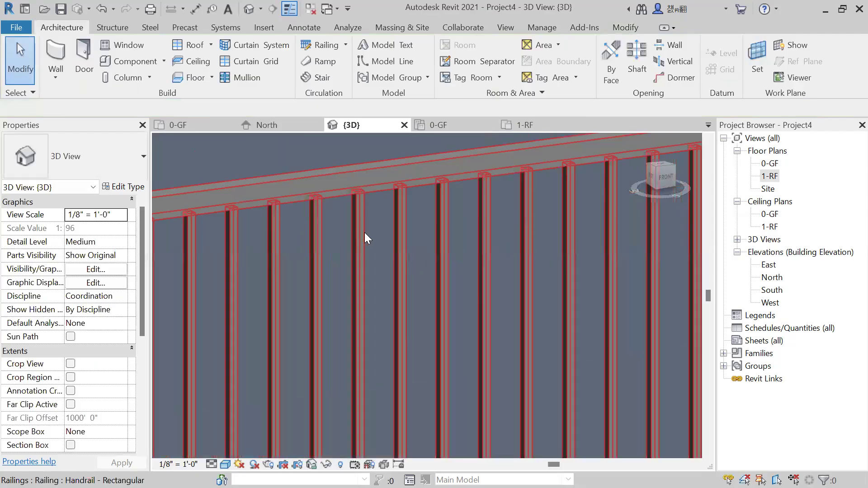
scroll(366, 230, "down", 3)
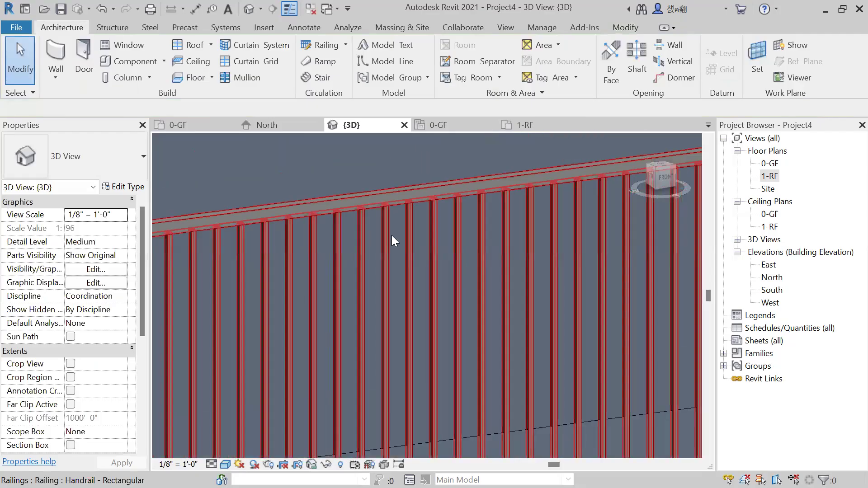
scroll(397, 241, "down", 8)
left_click(447, 272)
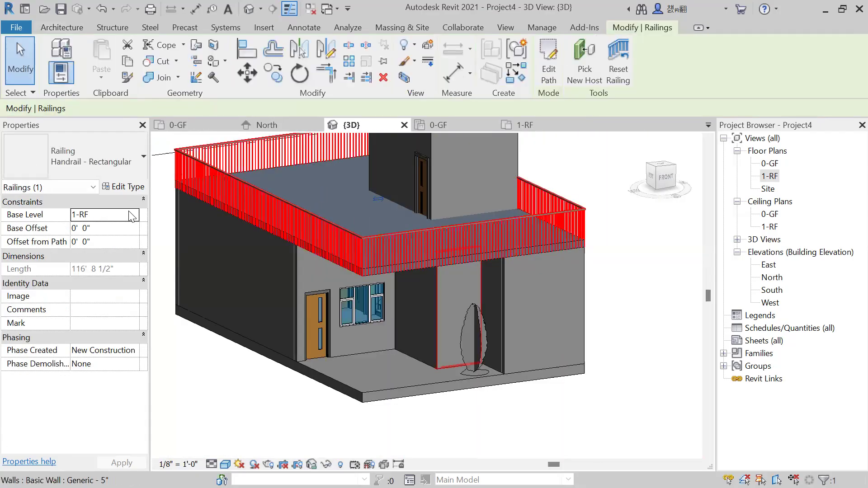
left_click(129, 187)
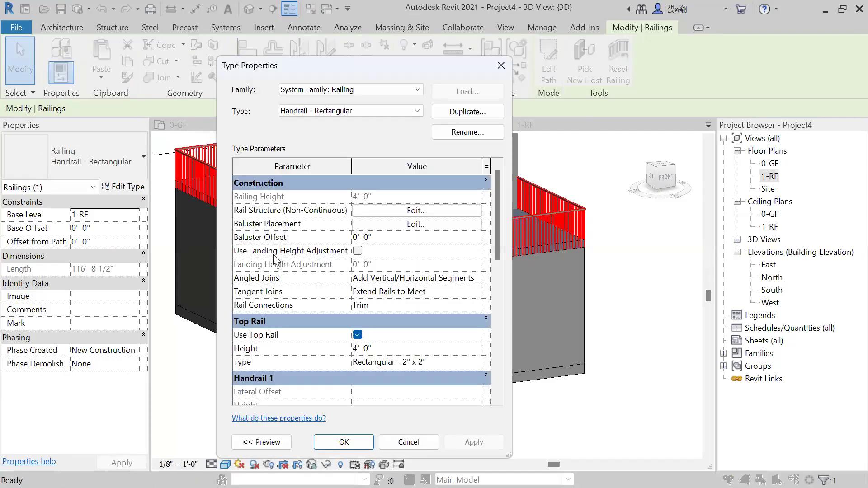
scroll(476, 253, "down", 3)
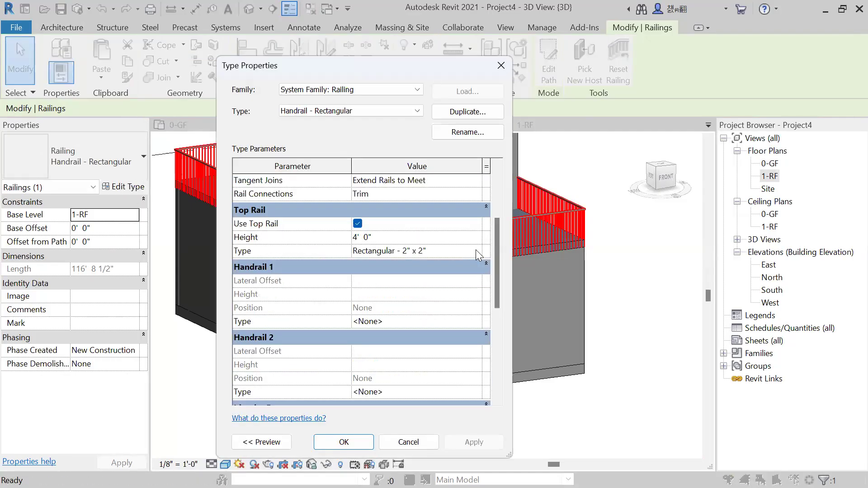
left_click(475, 249)
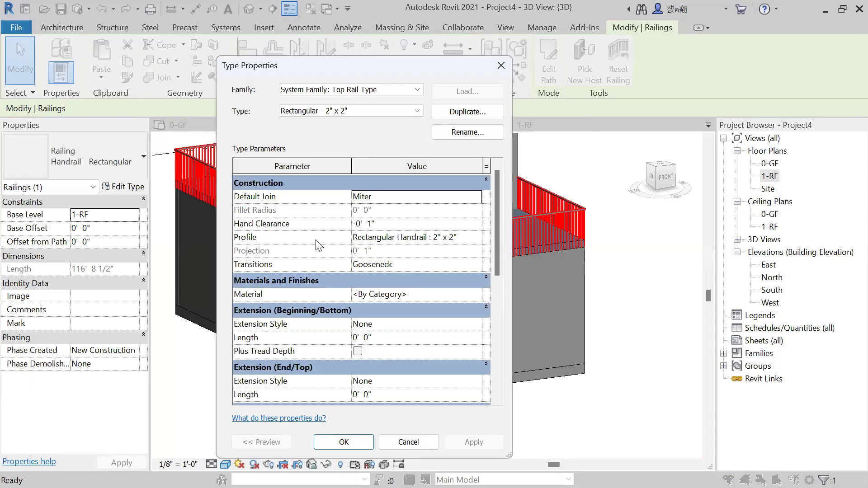
left_click(479, 243)
left_click(476, 238)
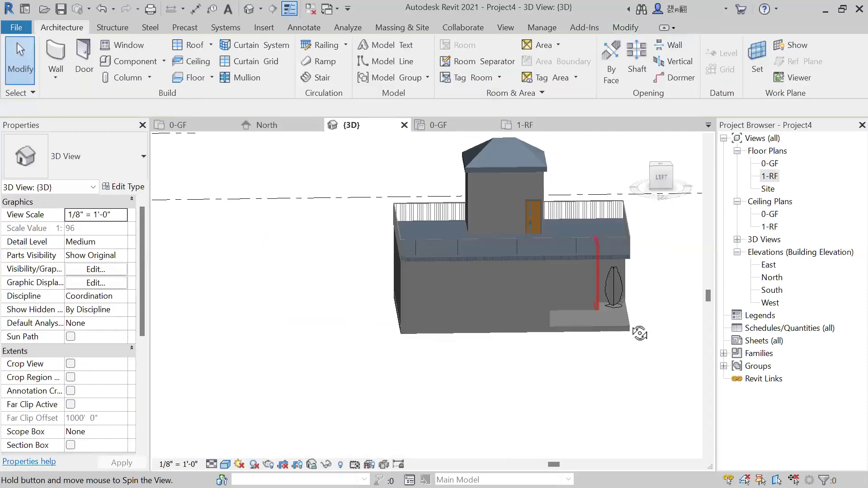
Examine the house and its roof railing from several sides in the 3D view.
left_click_drag(639, 333, 523, 314)
middle_click_drag(523, 315, 538, 368, "shift")
scroll(538, 368, "down", 2)
middle_click_drag(458, 407, 314, 391, "shift")
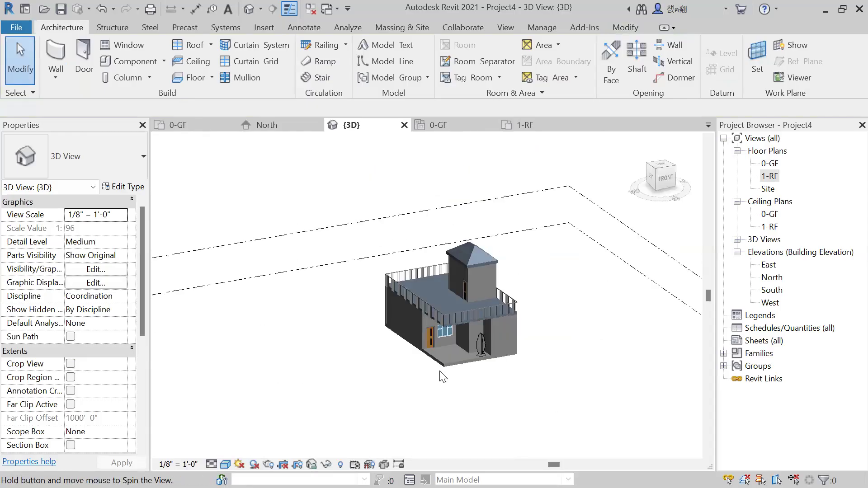
scroll(518, 385, "up", 3)
middle_click_drag(495, 375, 626, 292, "shift")
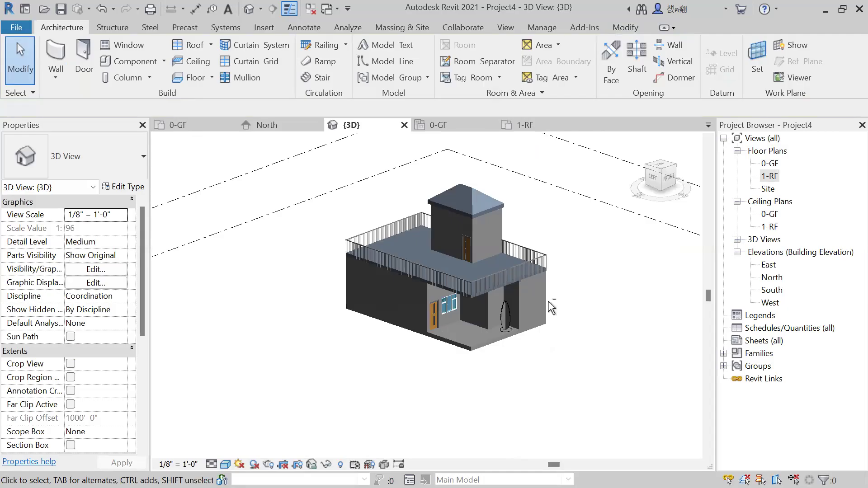
middle_click_drag(458, 352, 320, 339, "shift")
middle_click_drag(405, 358, 580, 348, "shift")
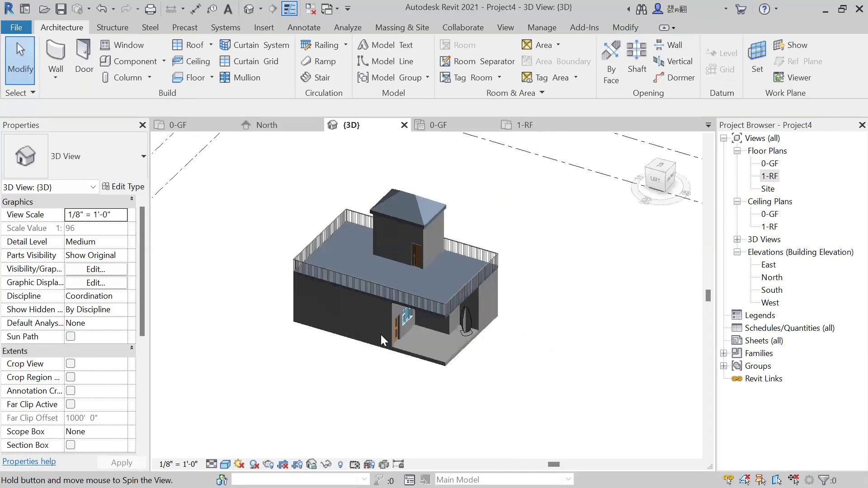
middle_click_drag(370, 348, 409, 269, "shift")
Open the material choices for the structure layer of the house's exterior Generic - 8" wall type.
left_click(409, 269)
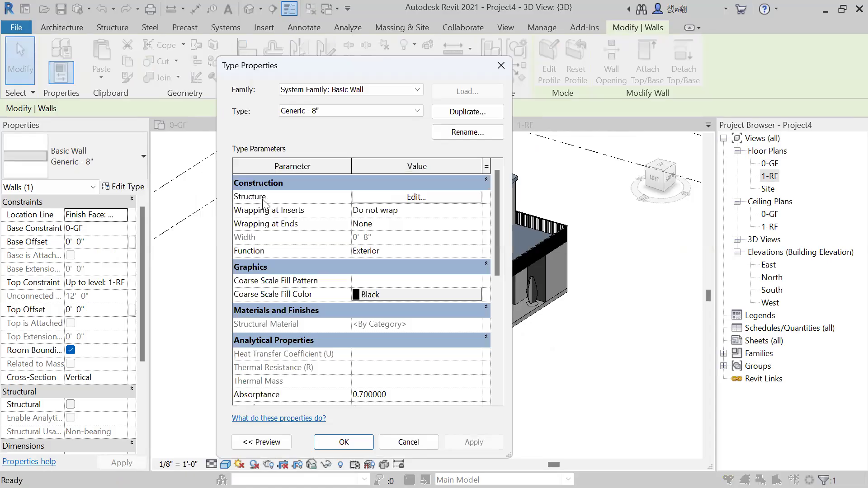
left_click(390, 199)
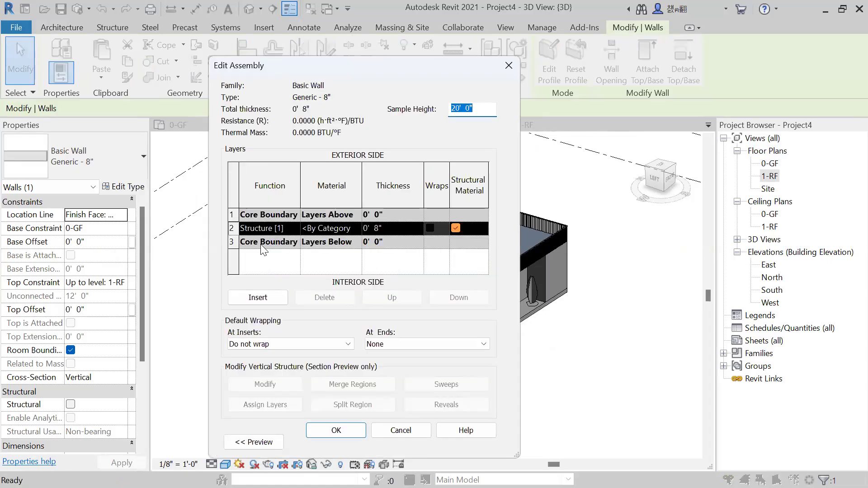
left_click(356, 227)
left_click(356, 227)
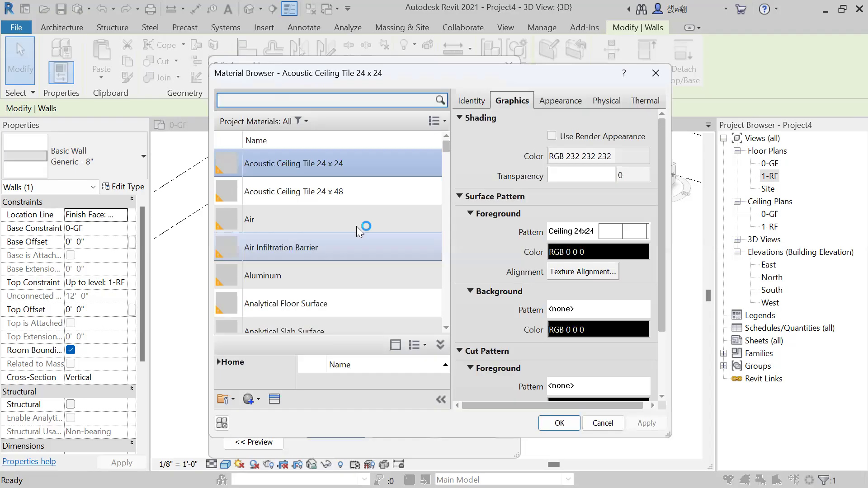
Search the appearance assets for "bricks" and replace the selected material's appearance with Modular - Light Red.
left_click(275, 399)
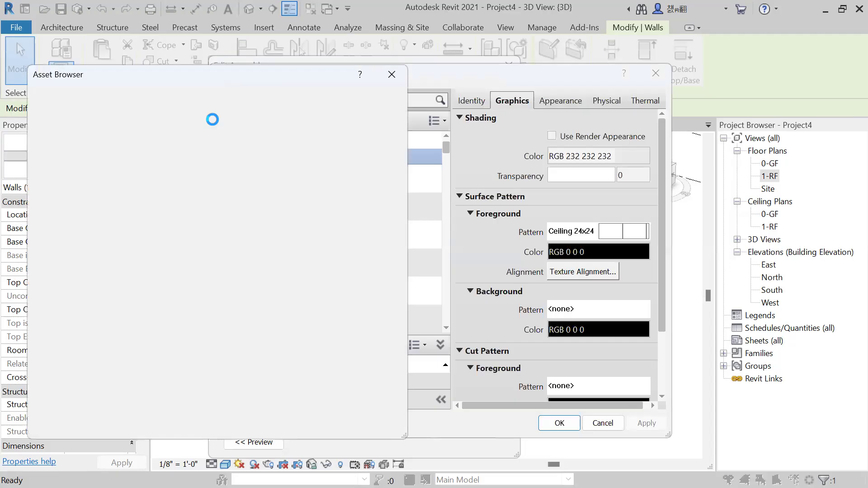
left_click(75, 95)
type("b")
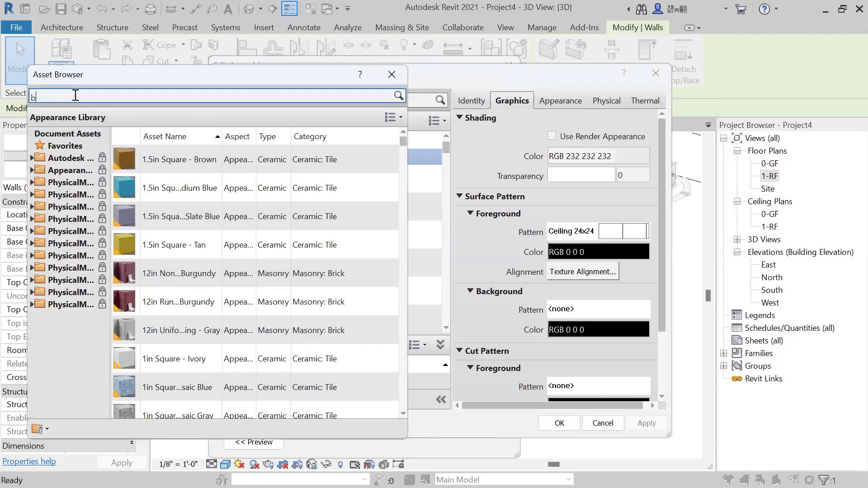
type("ricks")
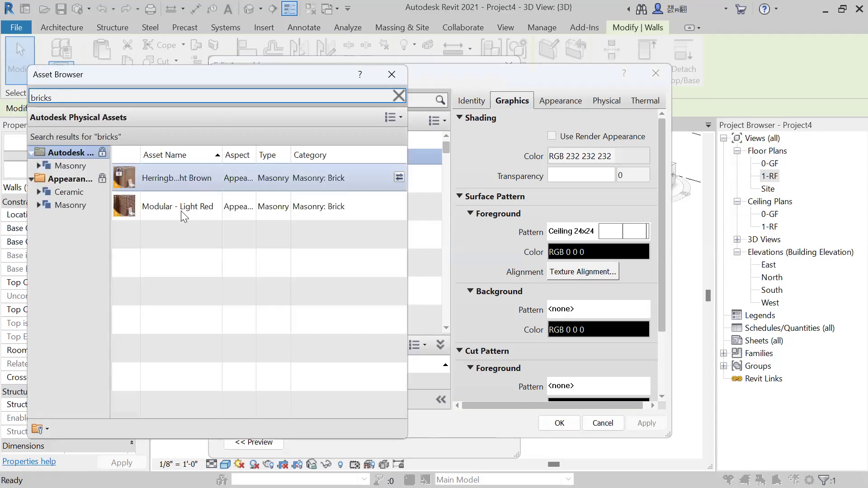
double_click(158, 206)
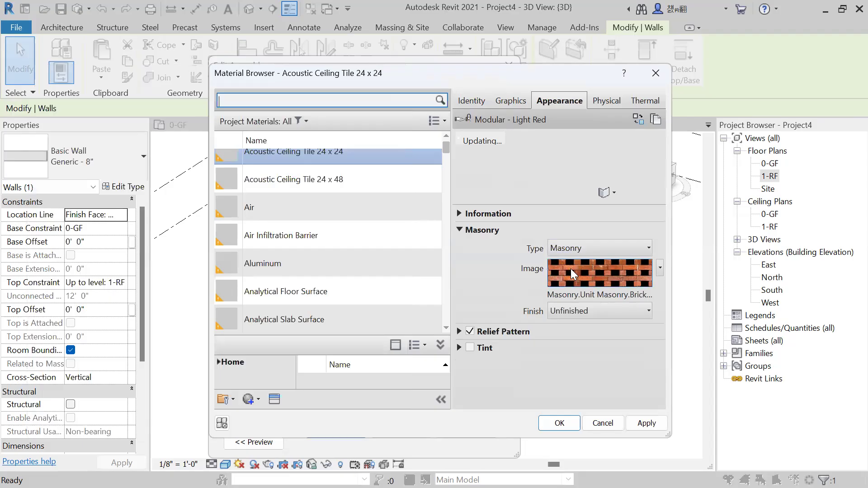
mouse_move(570, 268)
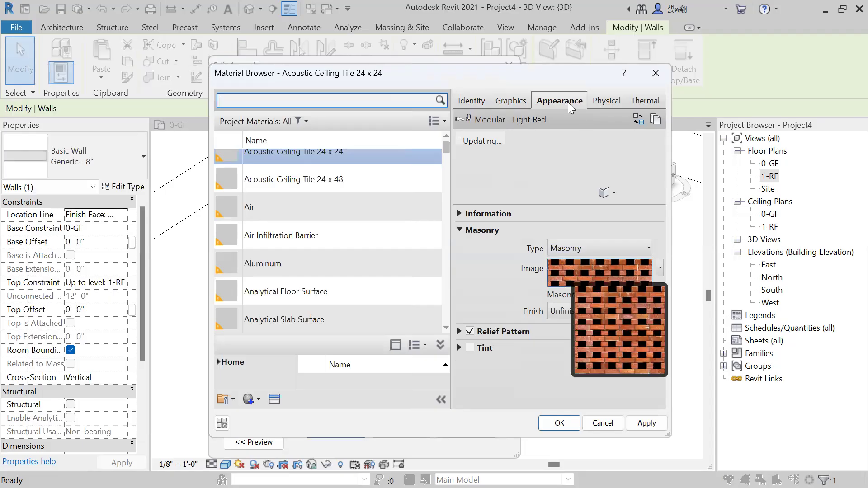
left_click(511, 100)
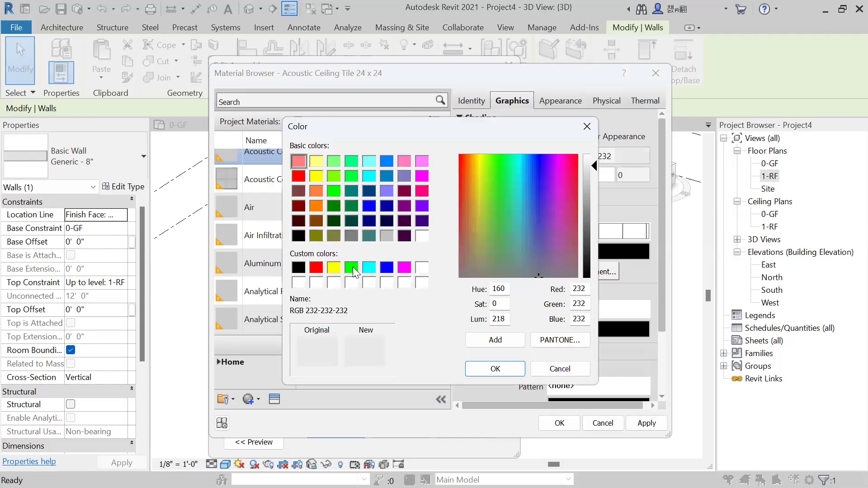
left_click(351, 267)
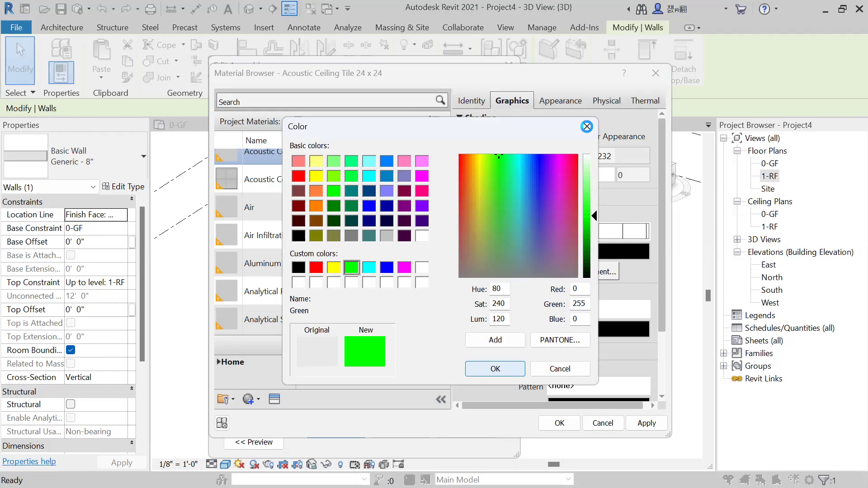
left_click(587, 126)
key("Return")
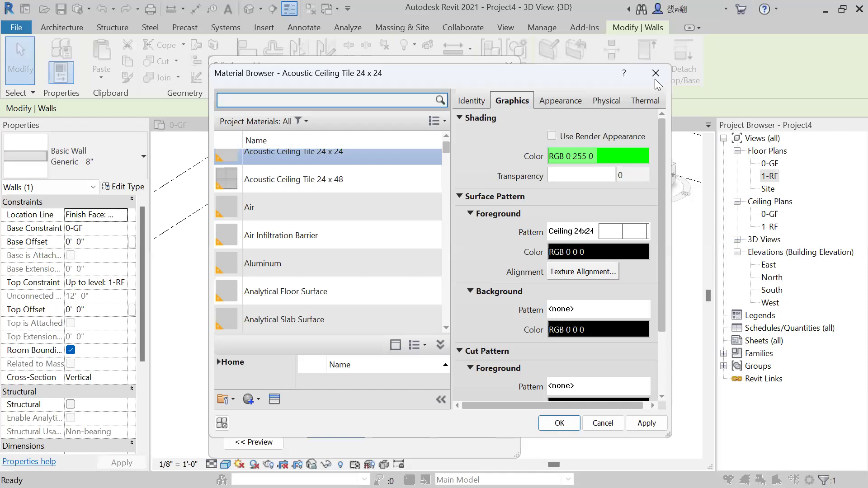
key("Escape")
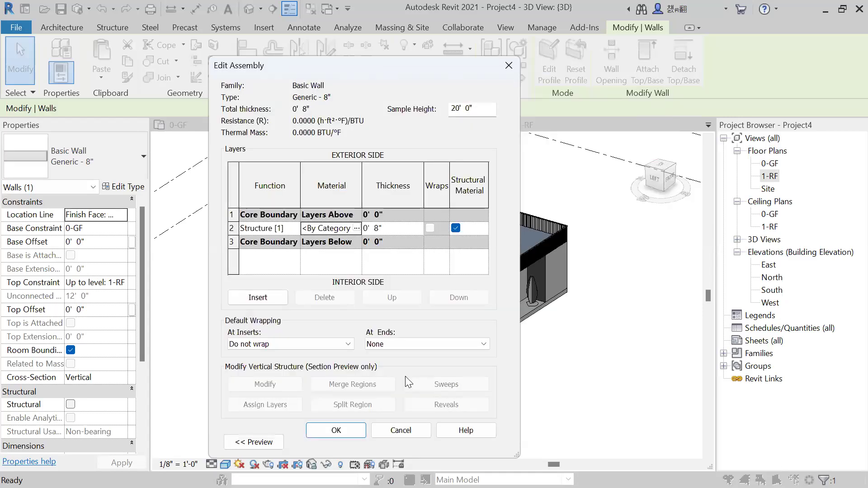
left_click(345, 432)
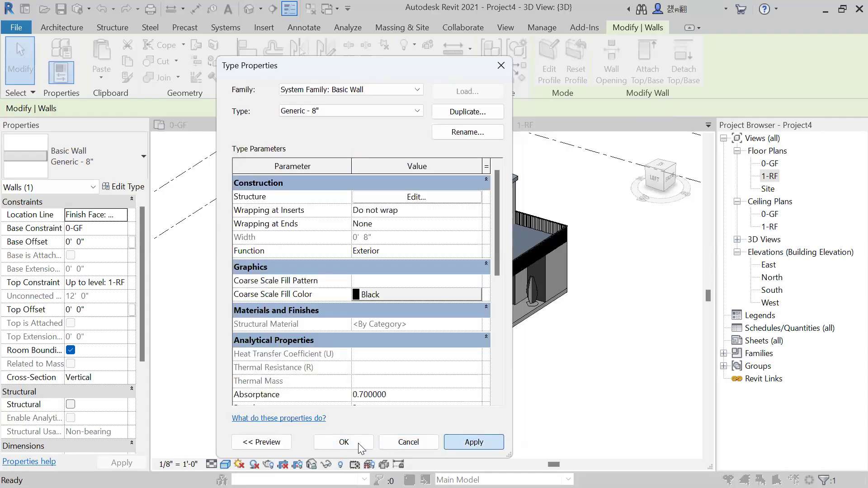
left_click(343, 442)
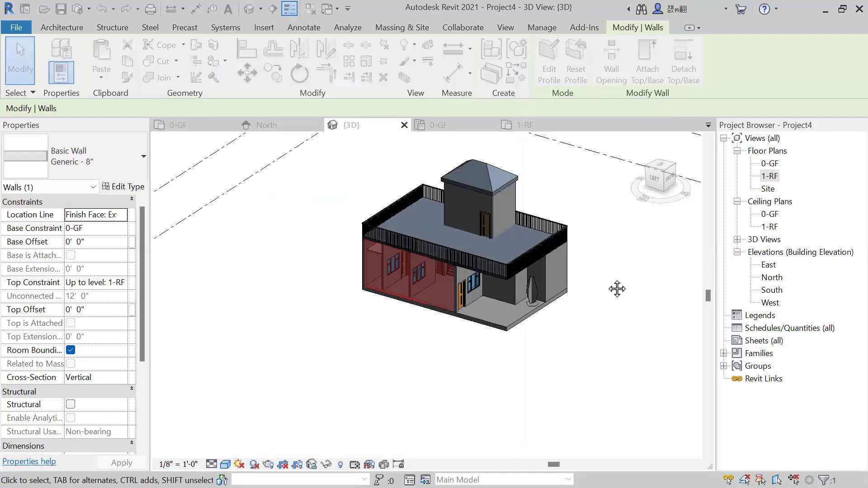
Preview the house in the Realistic visual style, return to the shaded display, and look over the exterior walls.
left_click(605, 283)
scroll(369, 379, "up", 2)
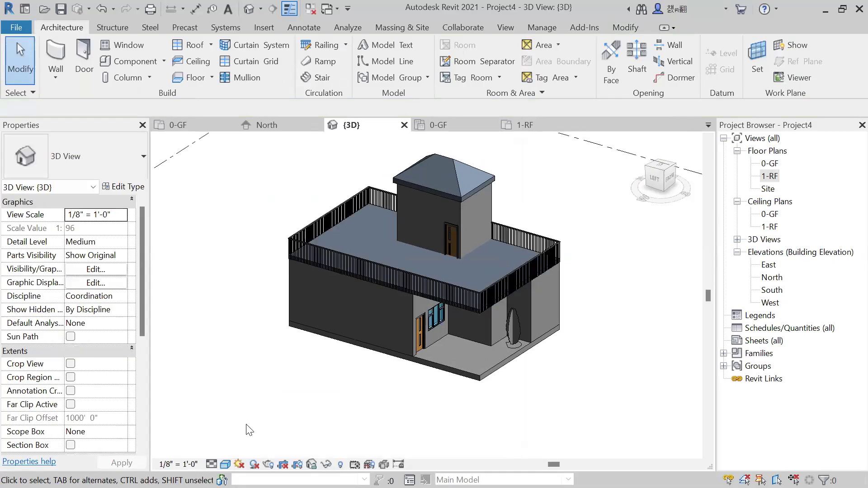
left_click(225, 464)
left_click(293, 399)
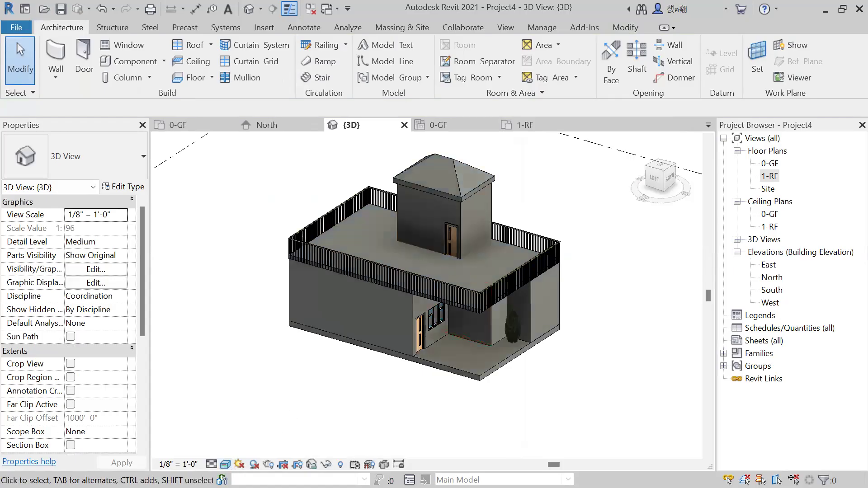
left_click(256, 421)
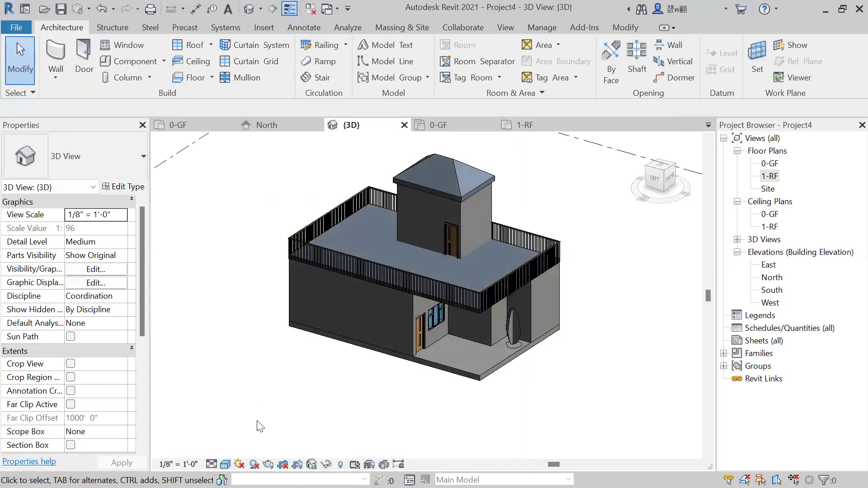
left_click(352, 326)
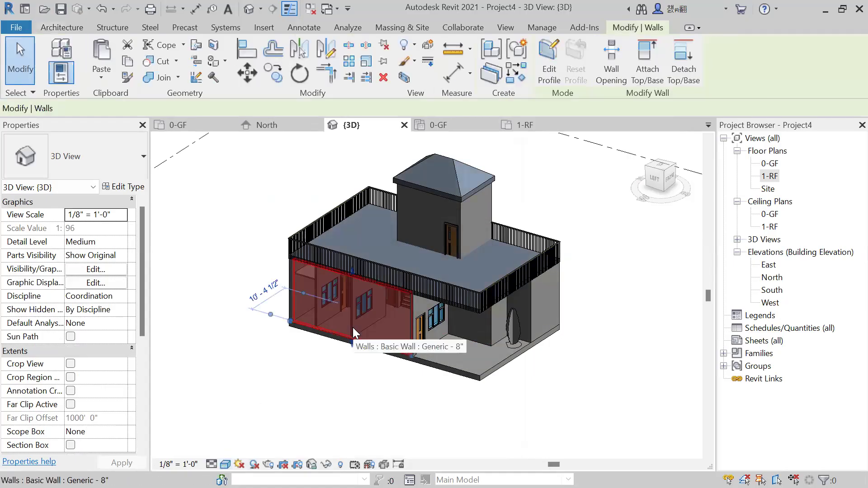
left_click(564, 325)
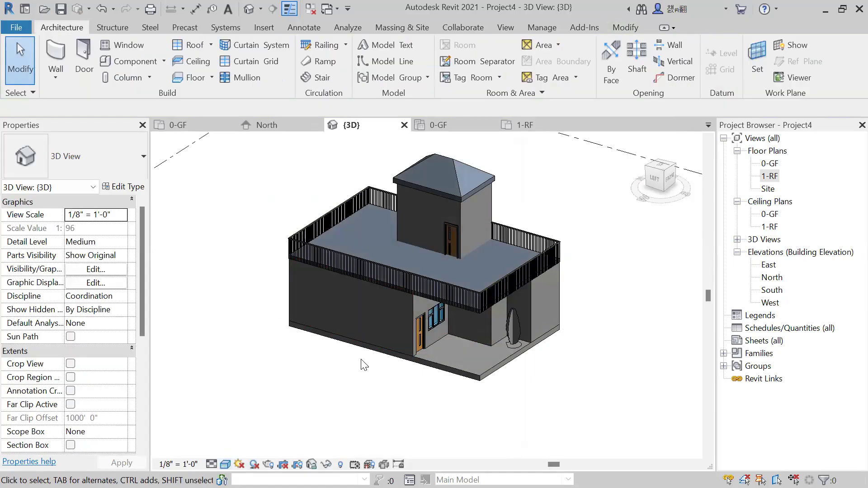
middle_click_drag(465, 319, 334, 348, "shift")
middle_click_drag(331, 387, 368, 375, "shift")
Select the long exterior wall beside the porch and reopen the material choices for its Generic - 8" structure layer.
left_click(371, 314)
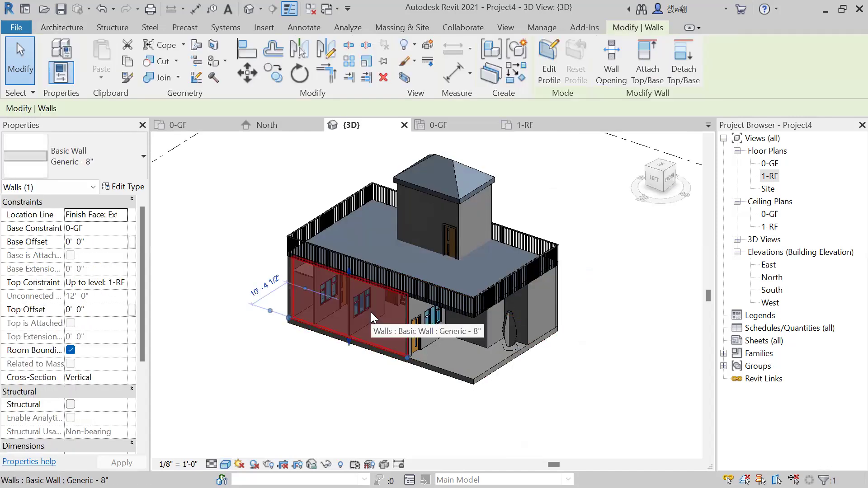
left_click(130, 189)
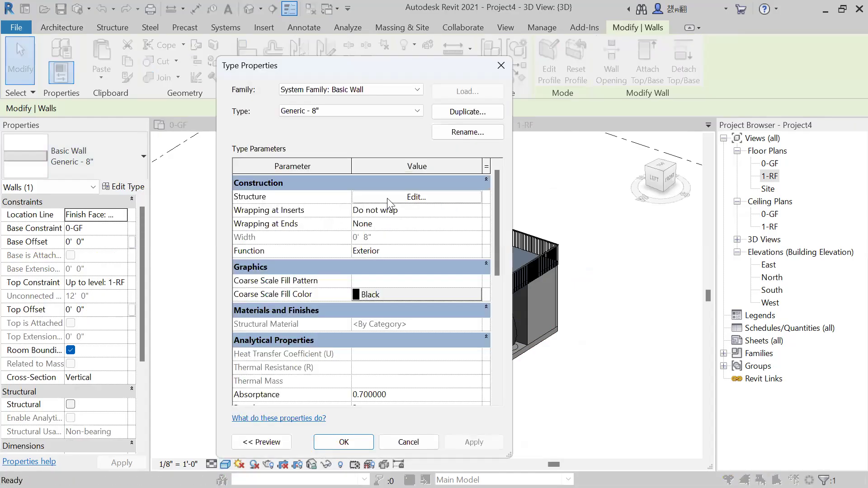
left_click(388, 199)
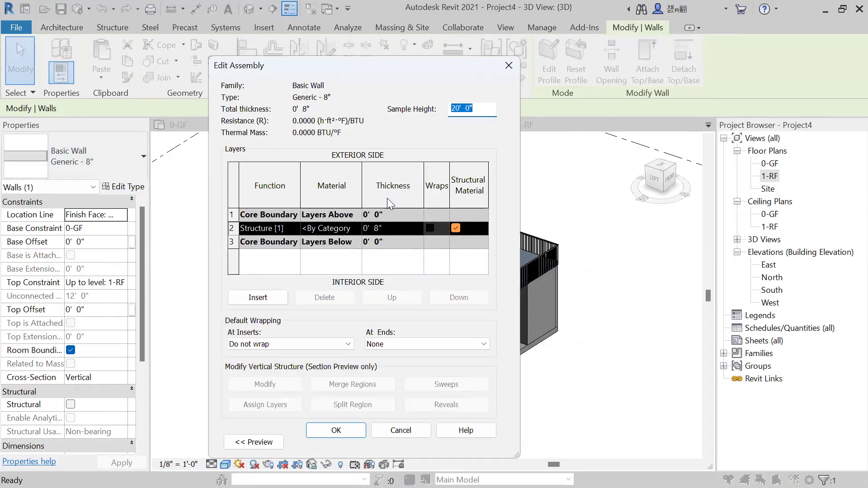
left_click(356, 227)
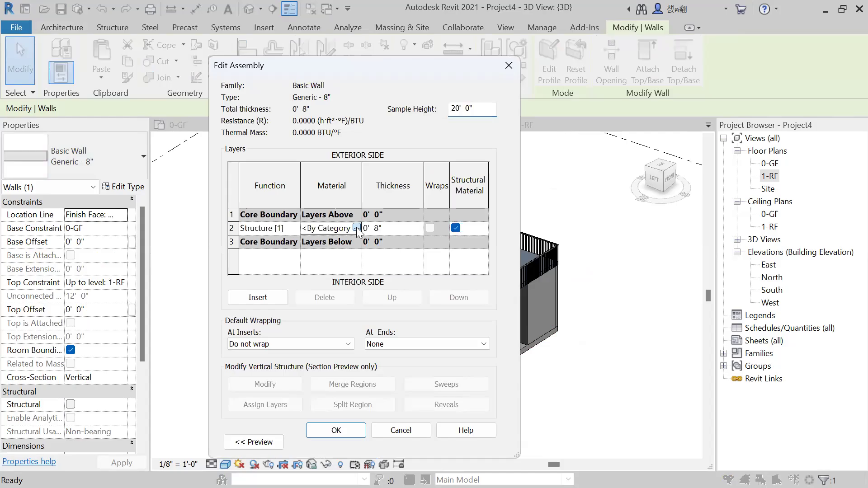
left_click(356, 228)
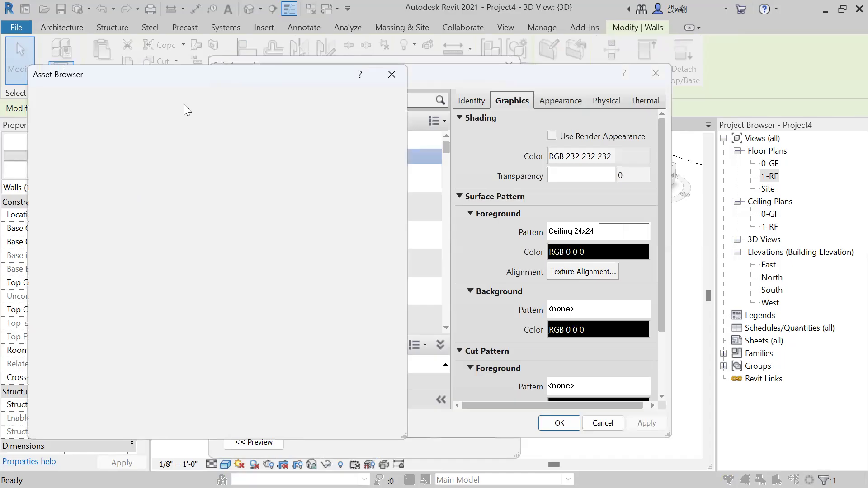
Search the appearance assets for "bricks" and replace the Acoustic Ceiling Tile 24 x 24 material's appearance with Modular - Light Red.
left_click(102, 95)
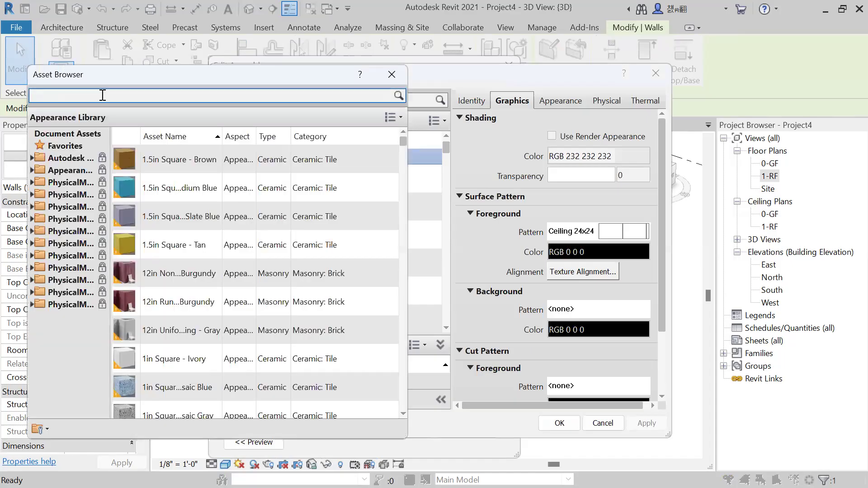
type("br")
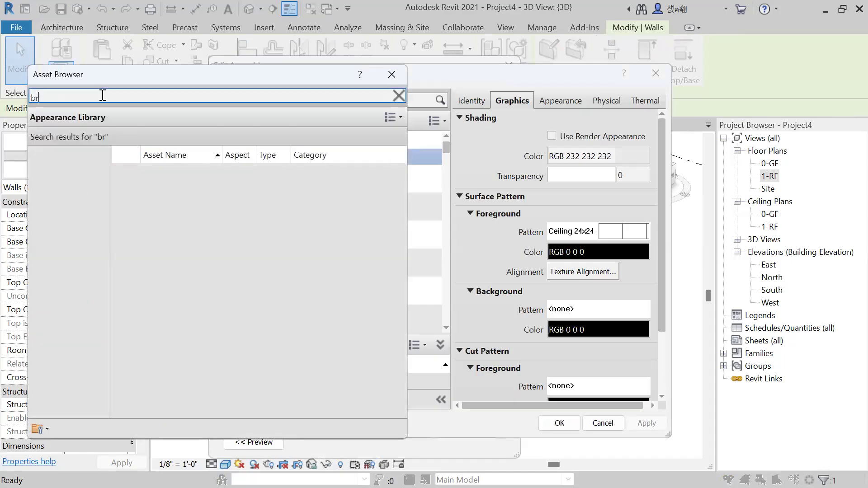
type("icks")
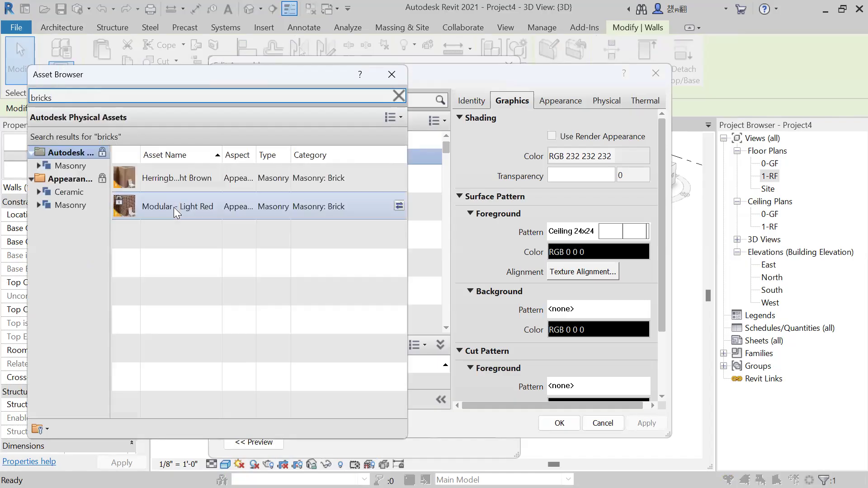
double_click(173, 207)
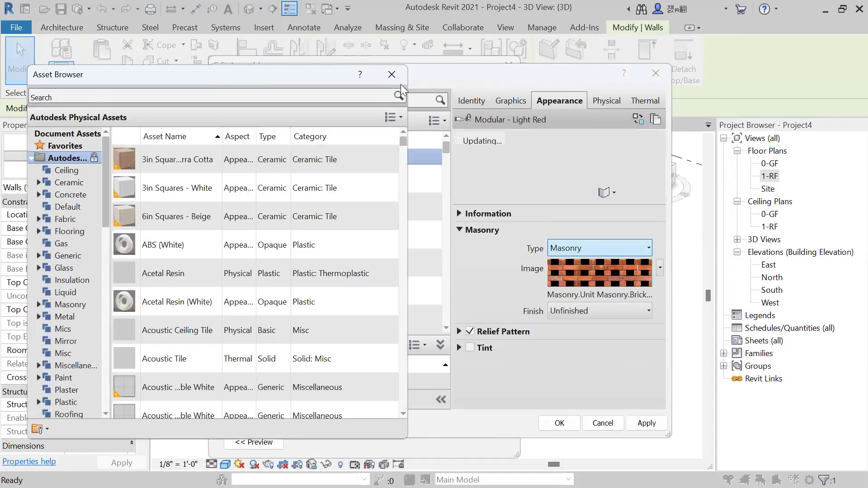
left_click(391, 75)
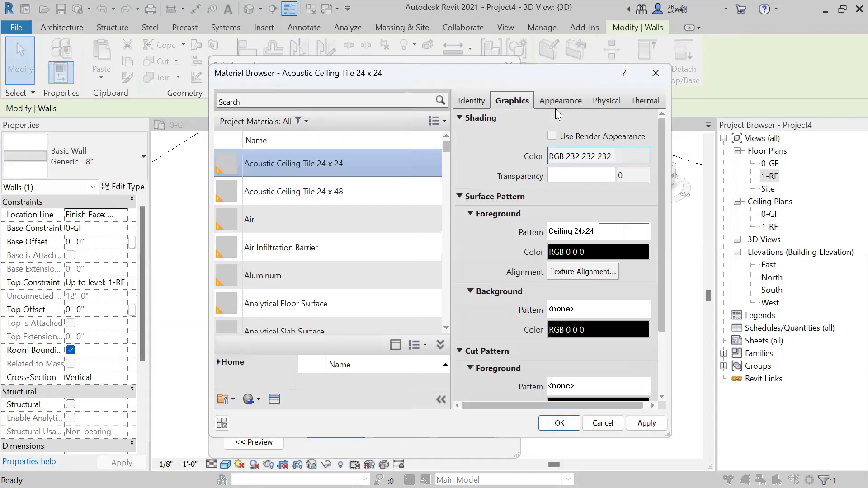
Check the material's graphics and appearance, assign Acoustic Ceiling Tile 24 x 24 to the structure layer, and confirm the Generic - 8" type changes.
left_click(557, 100)
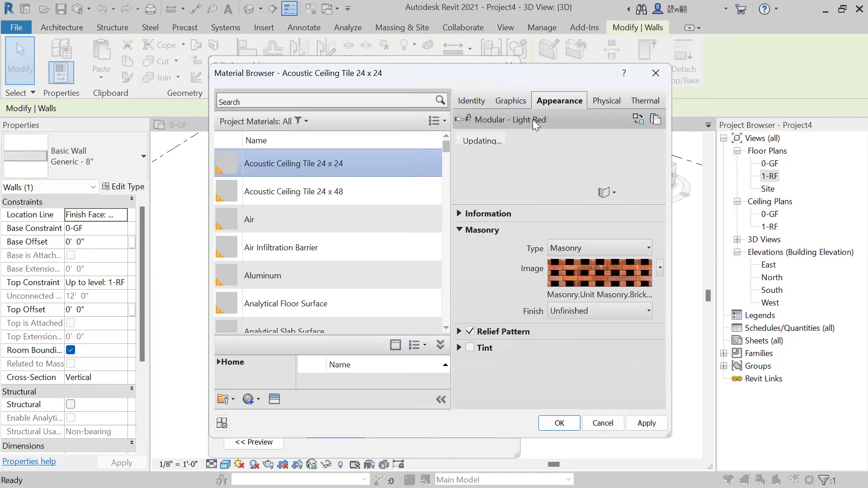
left_click(511, 100)
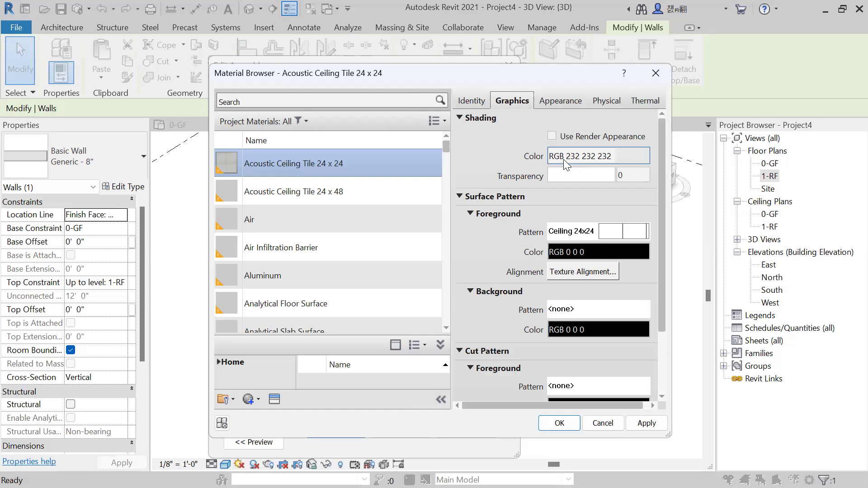
left_click(558, 101)
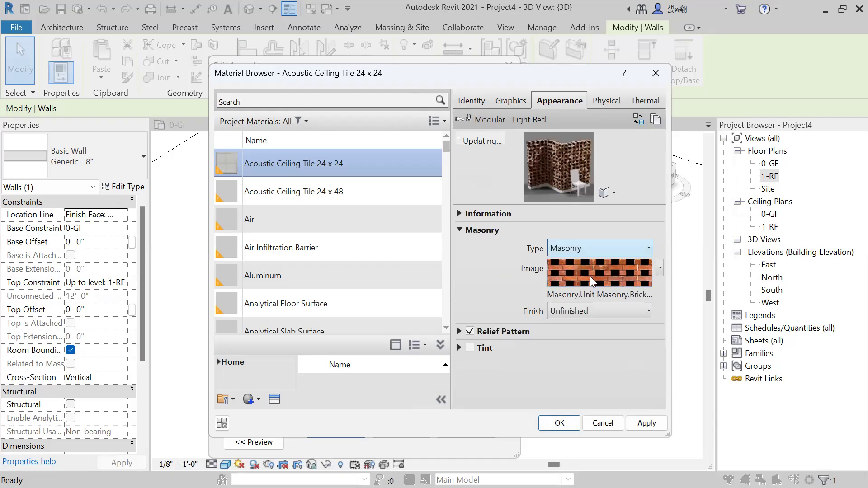
left_click(647, 425)
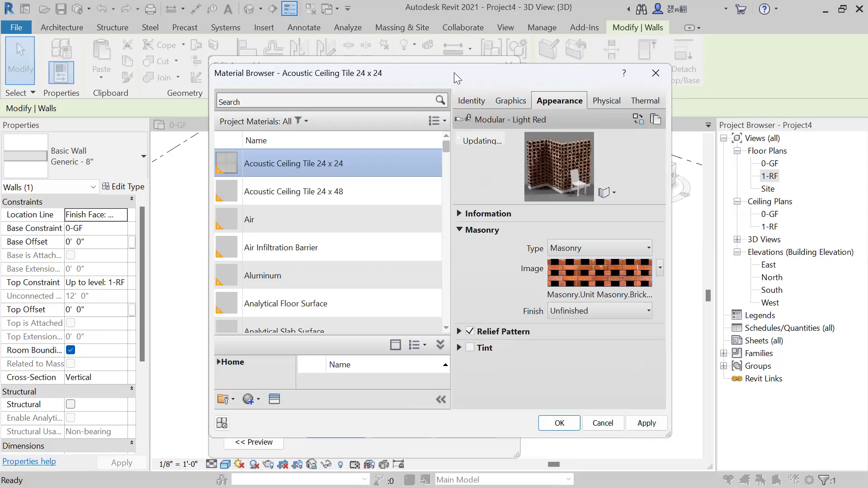
left_click_drag(454, 73, 599, 53)
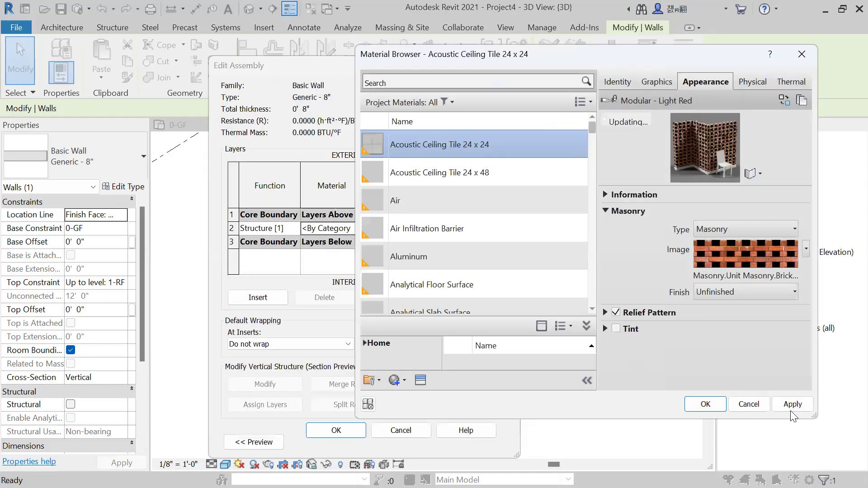
left_click(788, 408)
left_click(705, 406)
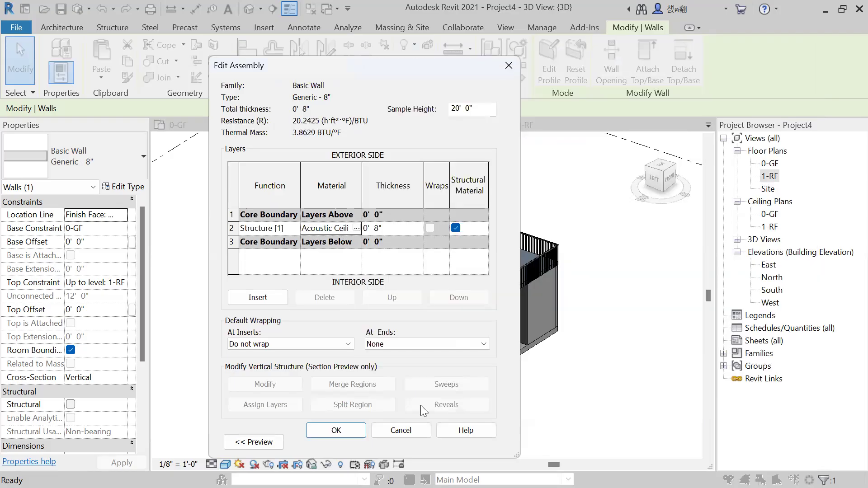
left_click(350, 433)
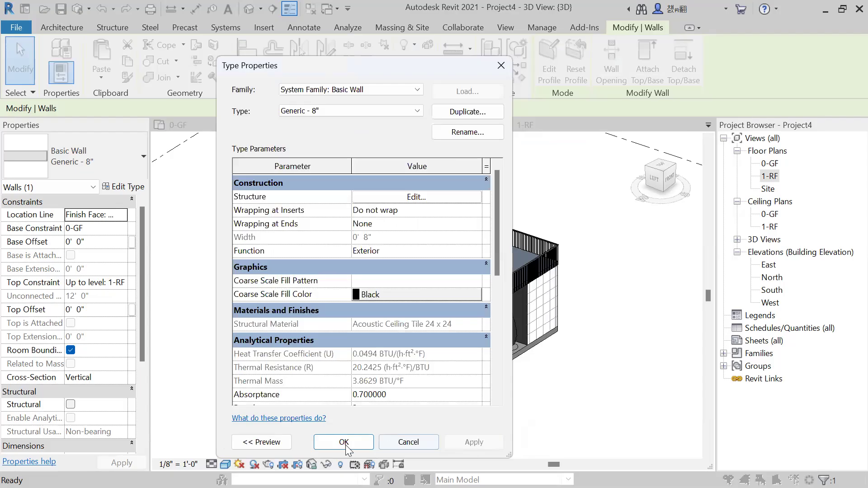
left_click(346, 445)
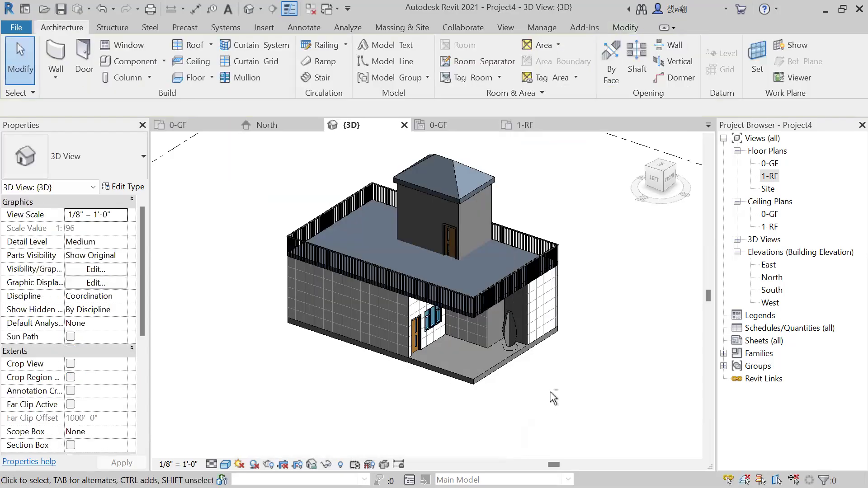
Examine the brick texture on the exterior walls up close and from several sides in the Realistic 3D view.
middle_click_drag(475, 368, 544, 367, "shift")
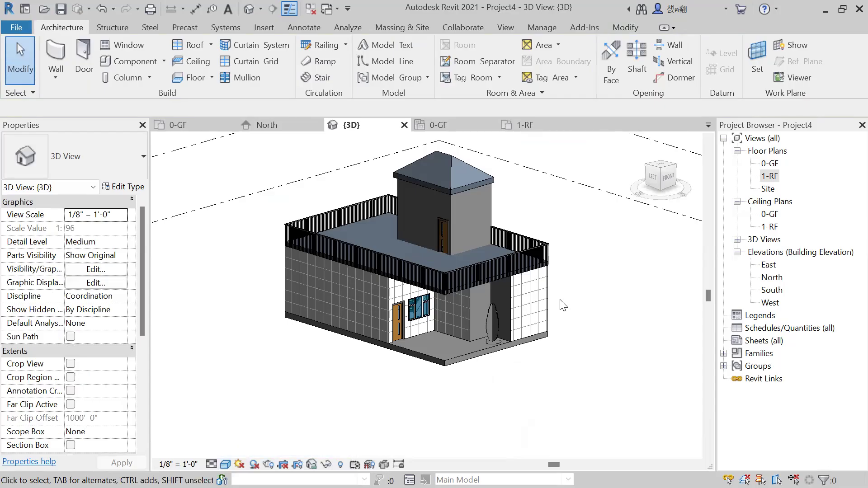
scroll(357, 360, "up", 5)
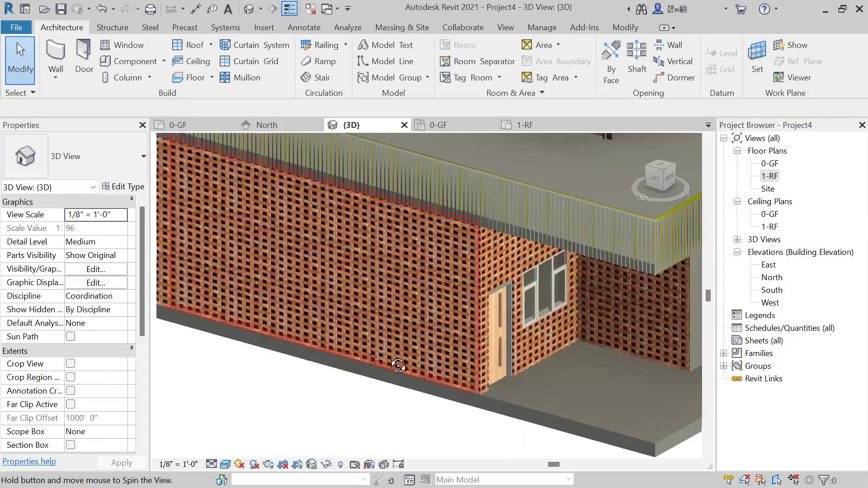
scroll(515, 294, "up", 3)
middle_click_drag(411, 299, 489, 223, "shift")
middle_click_drag(489, 263, 565, 304, "shift")
scroll(463, 315, "down", 3)
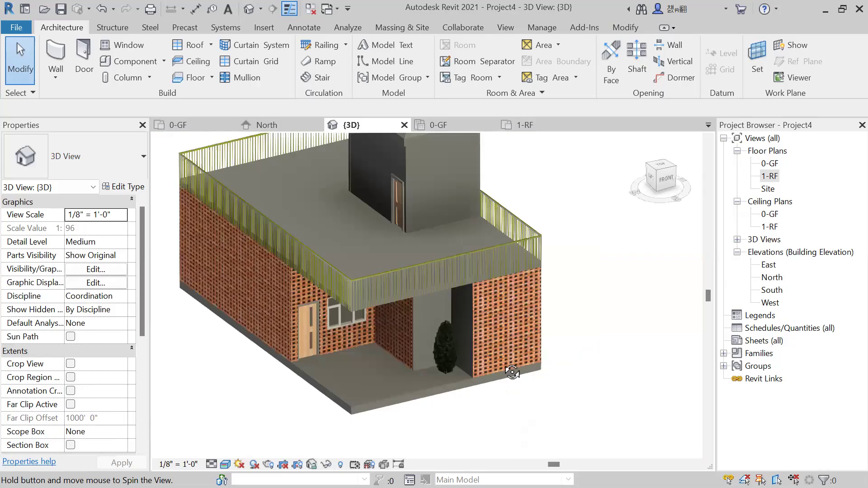
middle_click_drag(616, 315, 335, 294, "shift")
left_click(335, 295)
key("Escape")
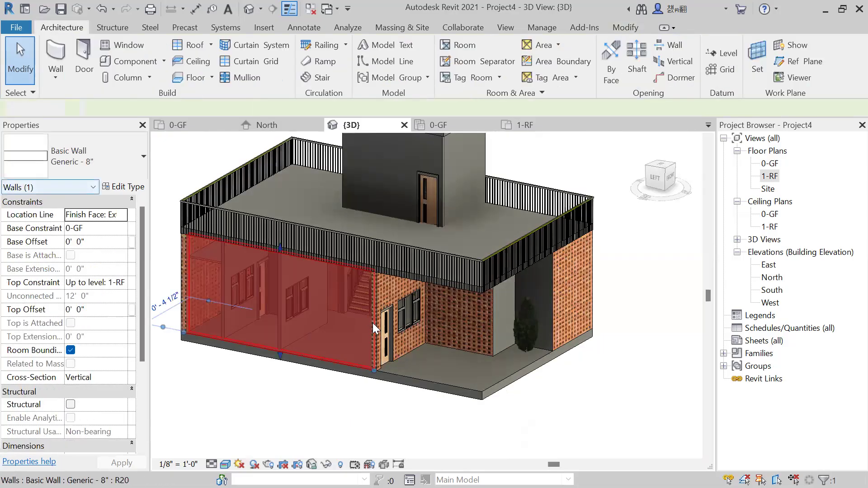
Delete the flat Generic - 9" roof over the ground floor to expose the rooms below.
middle_click_drag(616, 316, 765, 182, "shift")
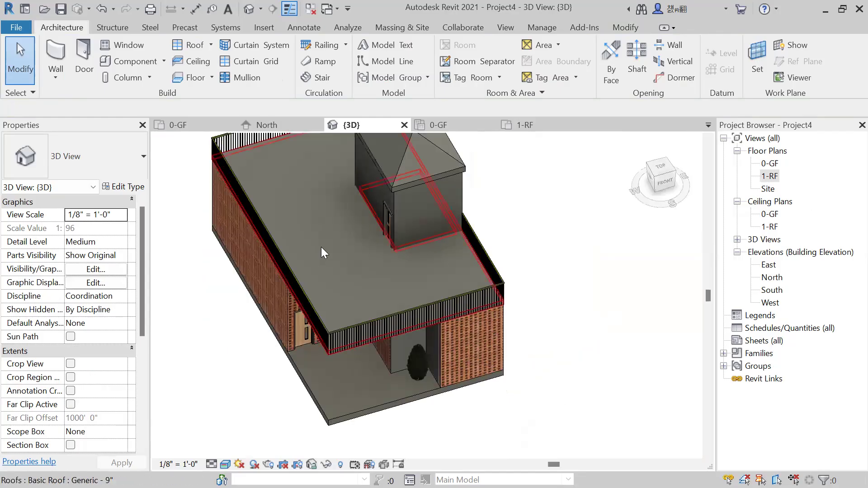
left_click(334, 251)
key("Delete")
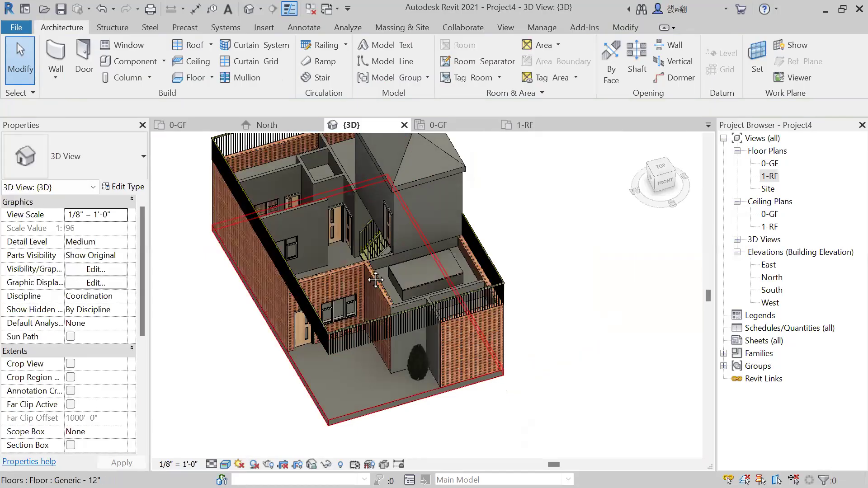
middle_click_drag(347, 257, 375, 277)
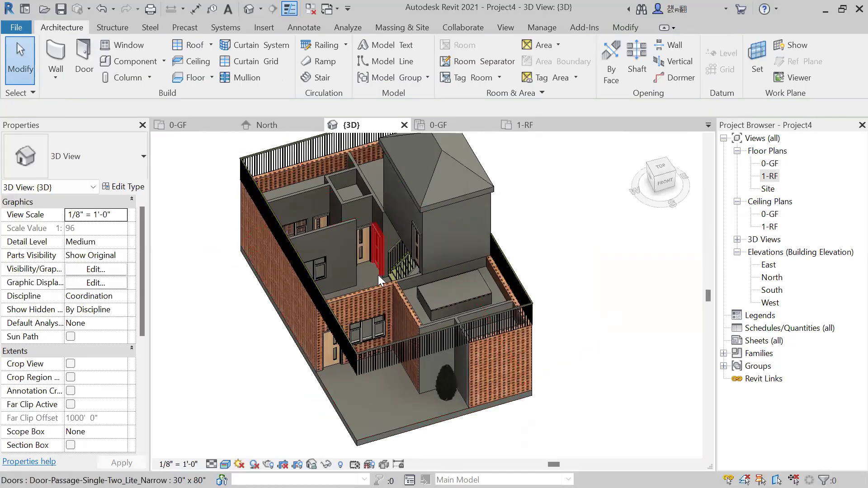
Undo the deletion of the flat roof over the ground floor and view the house from its front corner.
key("Tab")
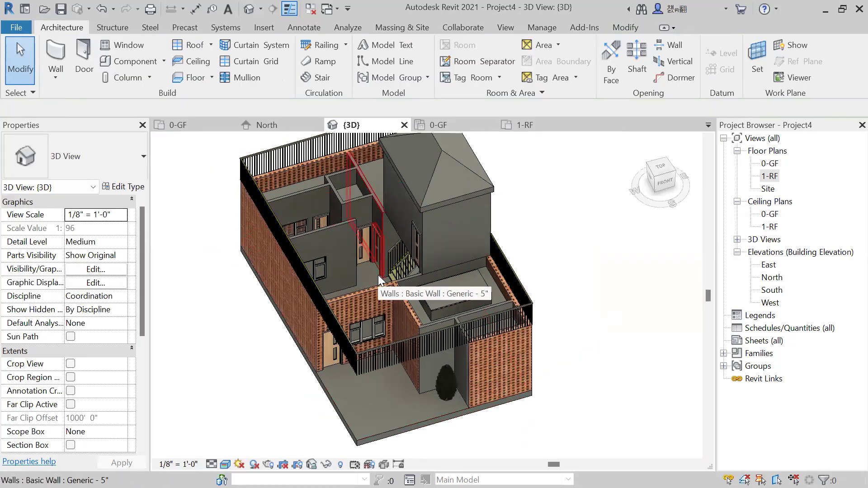
middle_click_drag(355, 280, 298, 352, "shift")
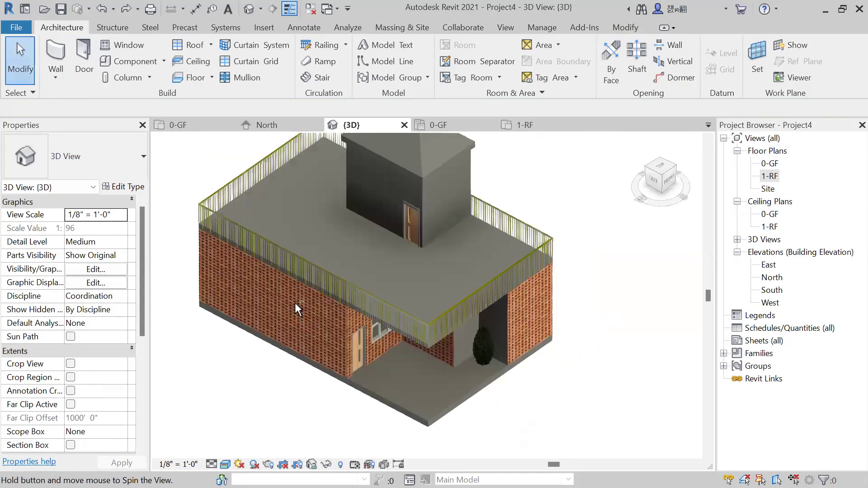
scroll(364, 316, "up", 3)
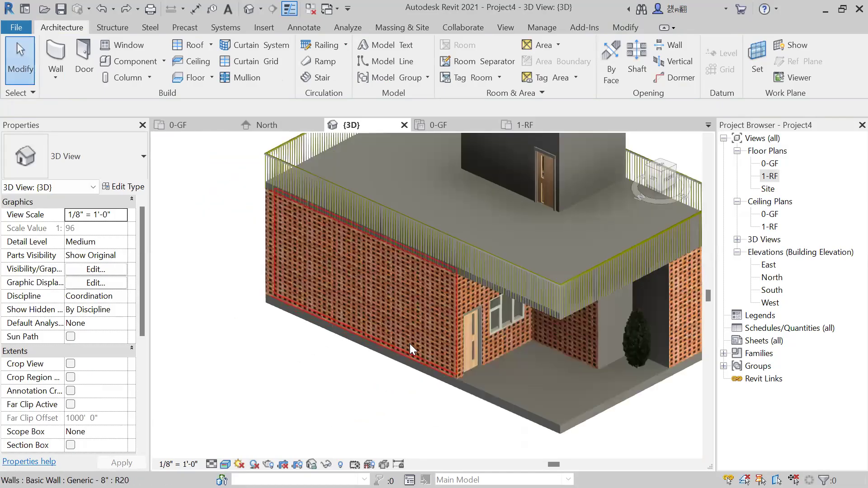
middle_click_drag(402, 274, 488, 383, "shift")
Open the Generic - 5" wall type's structure from the wall behind the plant, and bring up the appearance assets for its structure layer's material.
left_click(532, 286)
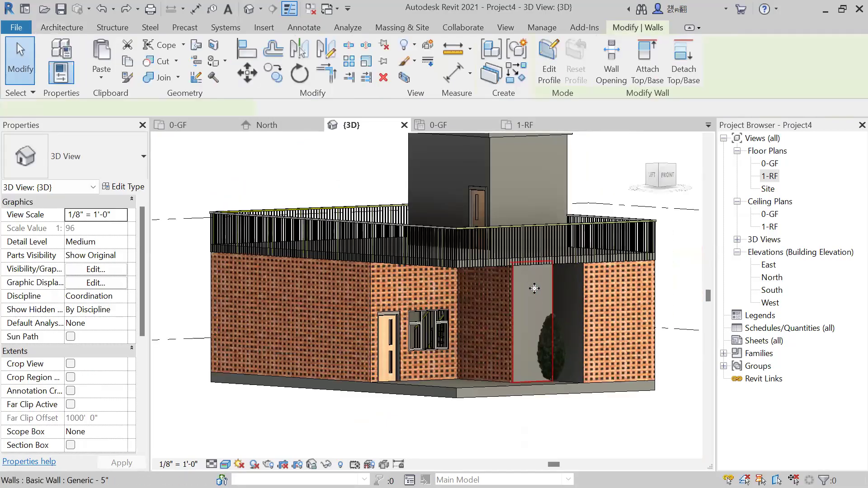
key("Escape")
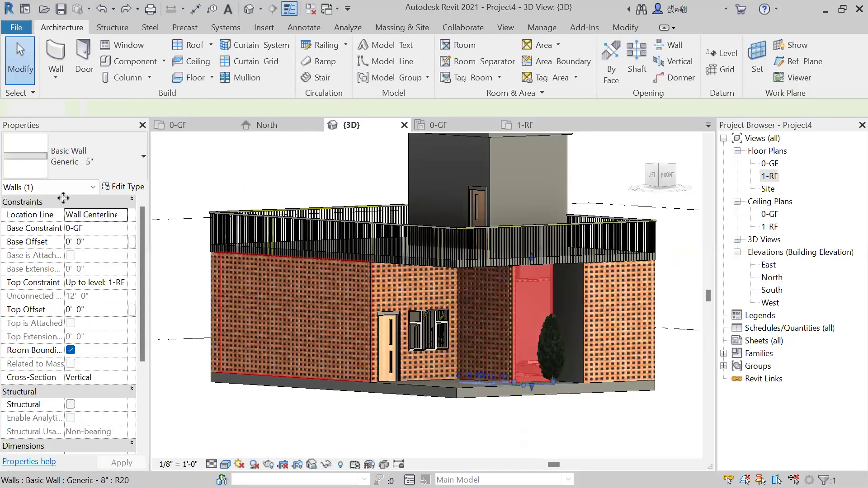
left_click(294, 289)
key("Escape")
left_click(532, 293)
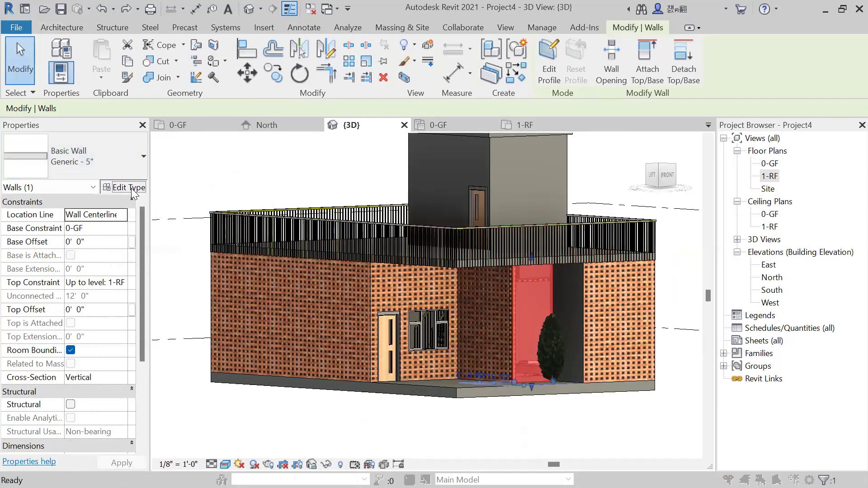
left_click(133, 192)
left_click(415, 194)
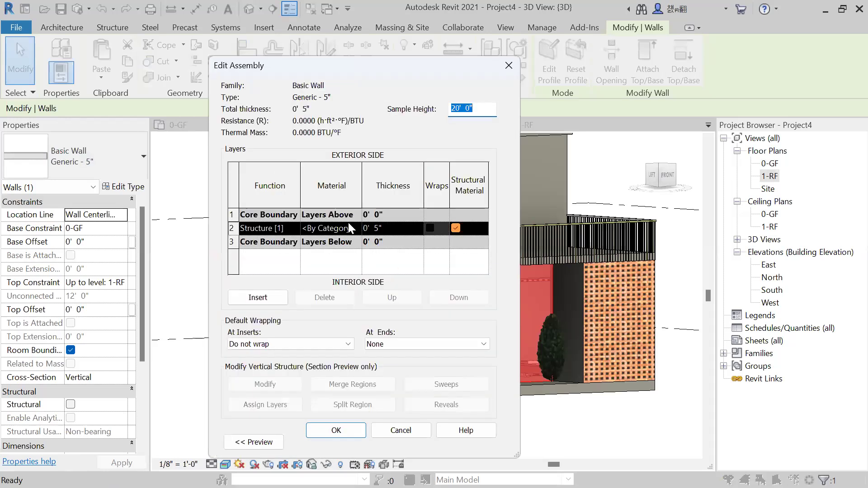
left_click(356, 230)
left_click(357, 228)
left_click(419, 381)
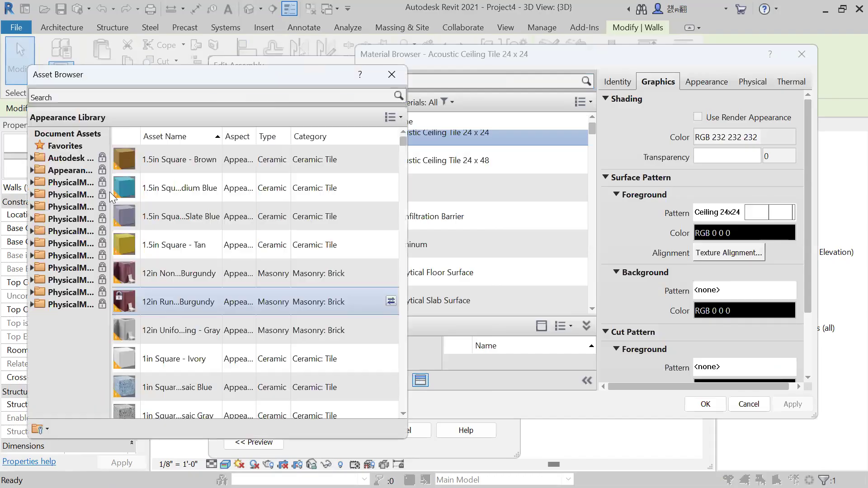
Search the appearance assets for "brick" and replace the Acoustic Ceiling Tile 24 x 24 material's appearance with the masonry asset Plain - Medium Gray.
type("bricks")
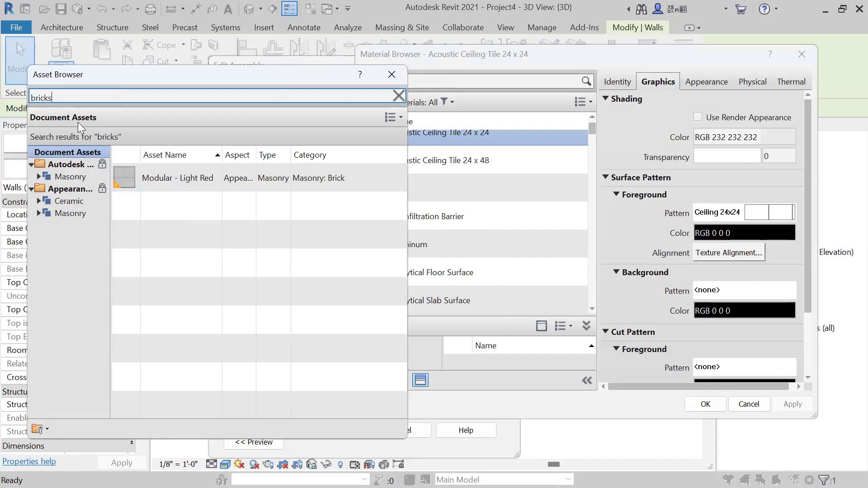
key("BackSpace")
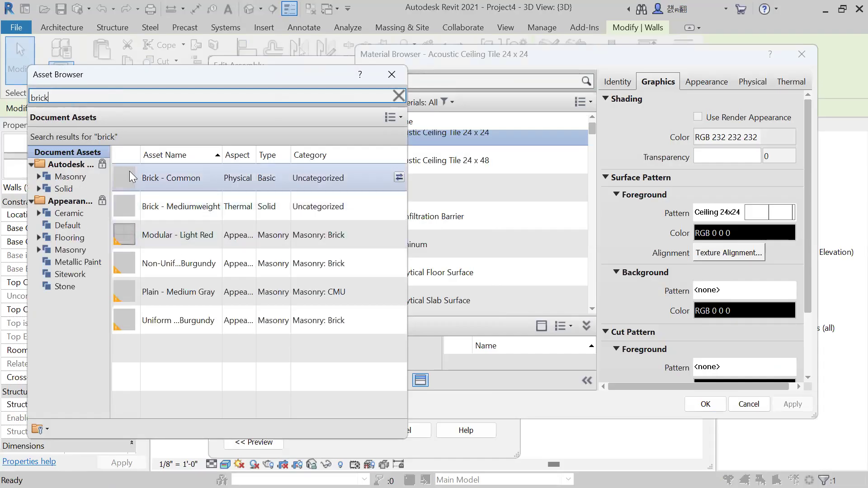
left_click(75, 178)
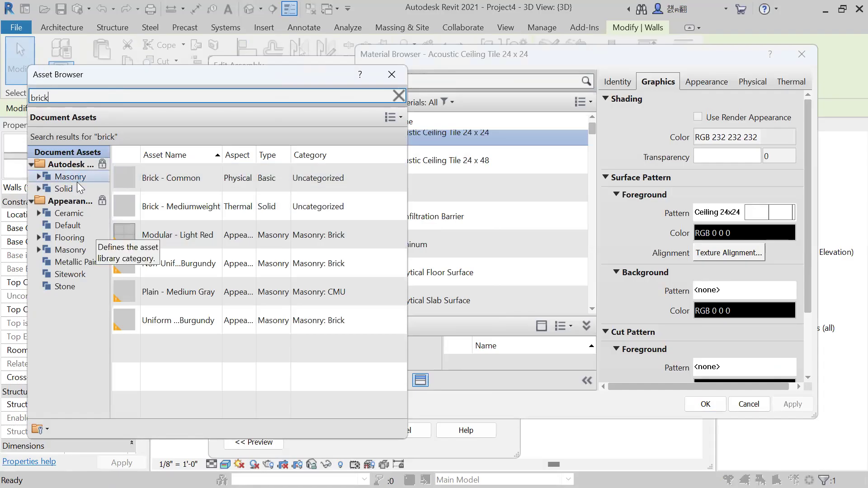
scroll(261, 312, "down", 3)
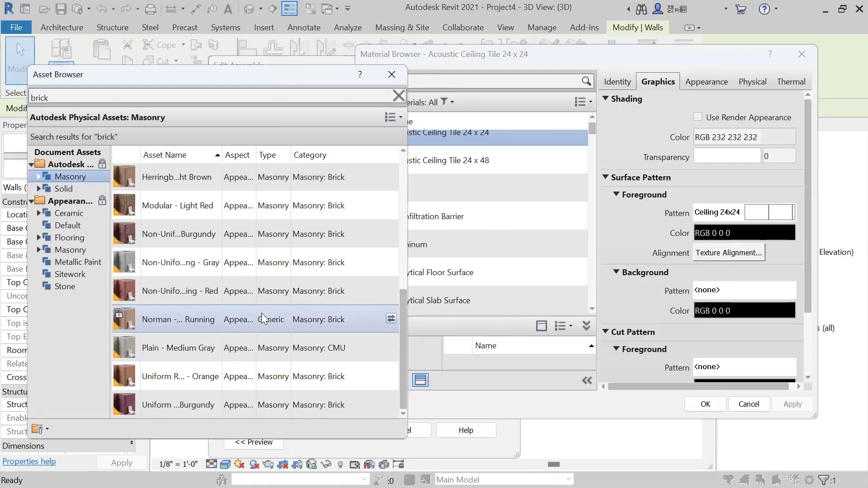
scroll(199, 375, "up", 3)
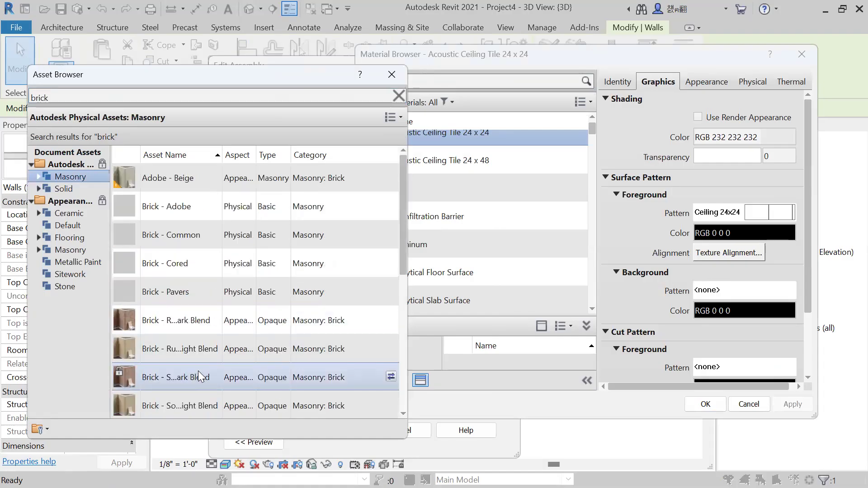
scroll(199, 376, "down", 3)
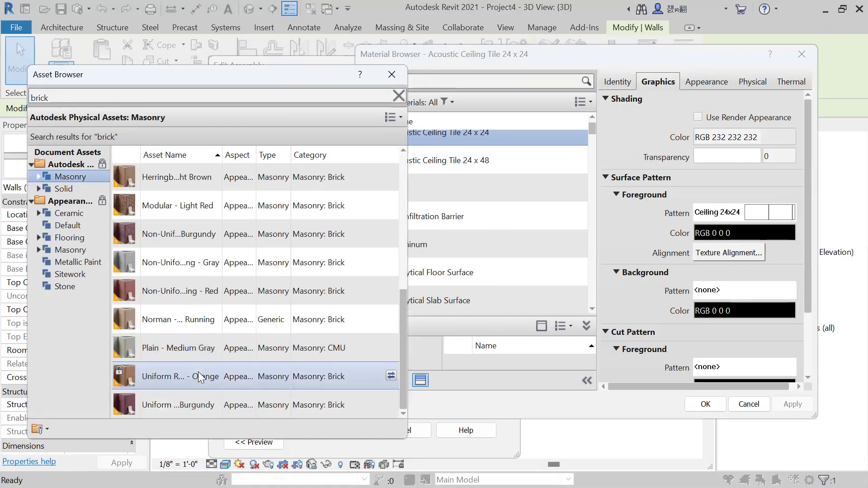
left_click(66, 189)
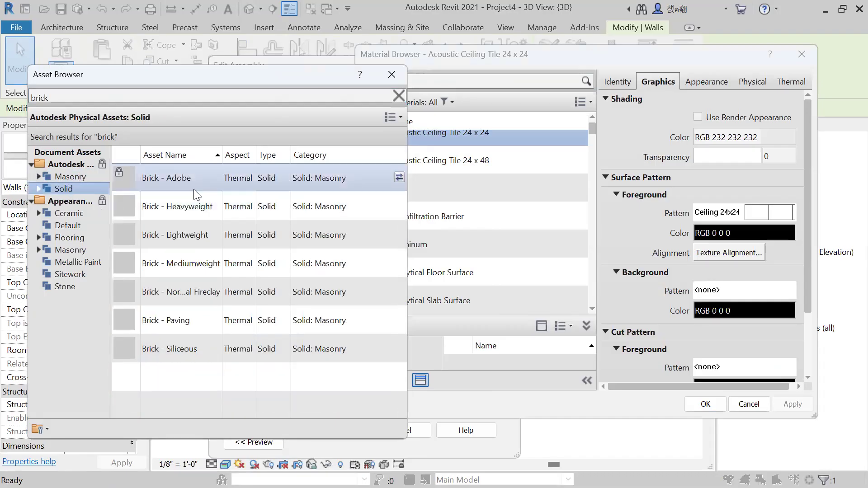
left_click(77, 176)
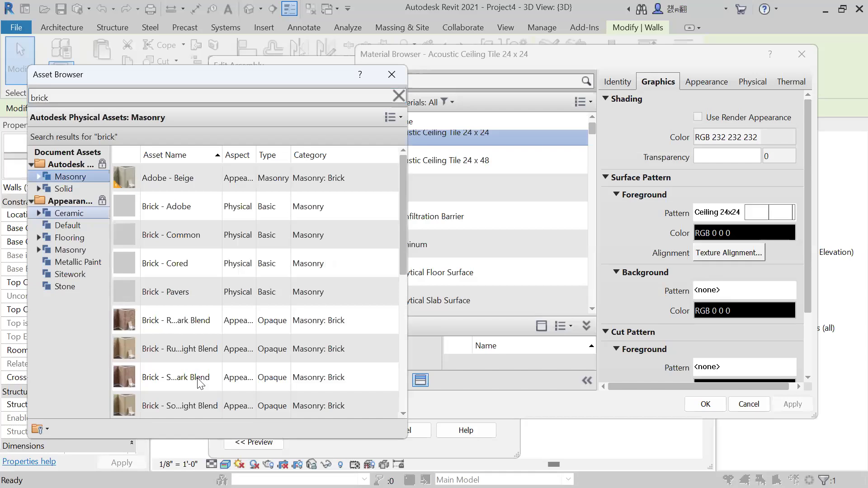
scroll(187, 332, "down", 5)
double_click(182, 347)
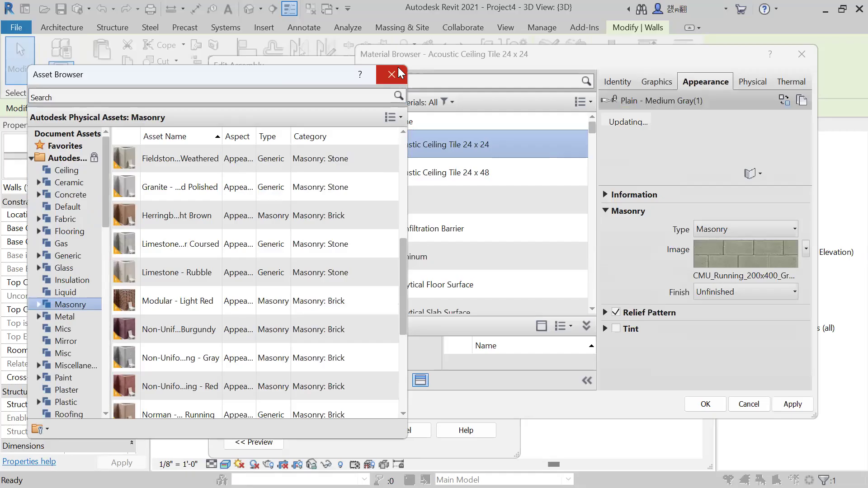
Apply the material changes, assign Acoustic Ceiling Tile 24 x 24 to the structure layer, and confirm the Generic - 5" type changes.
left_click(792, 404)
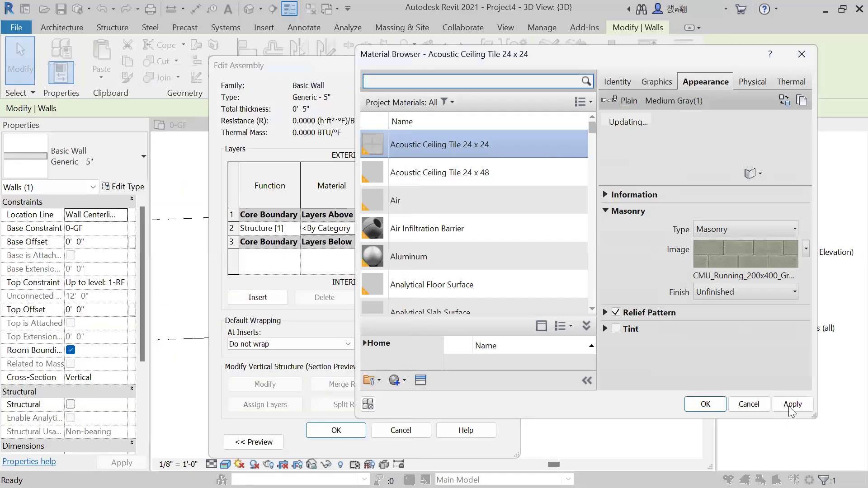
left_click(710, 406)
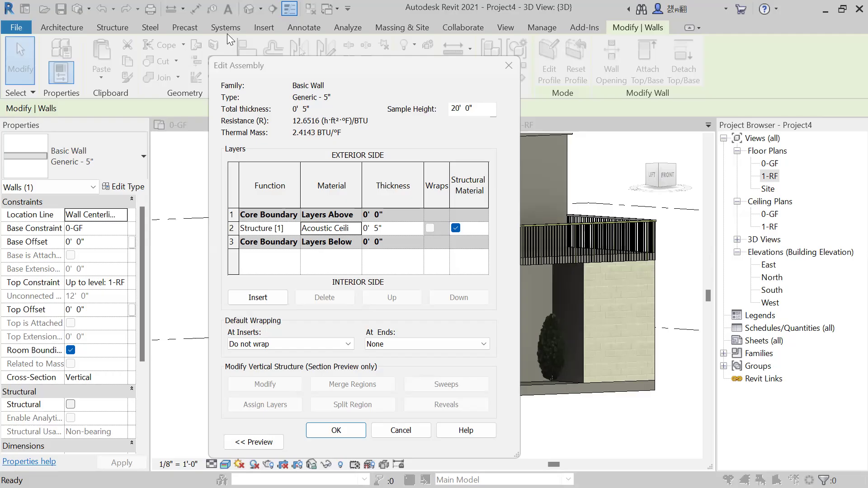
left_click(336, 433)
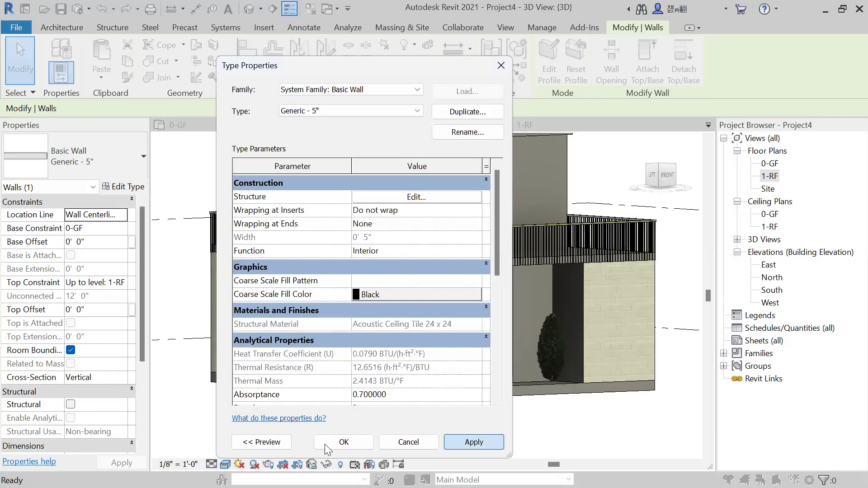
left_click(472, 441)
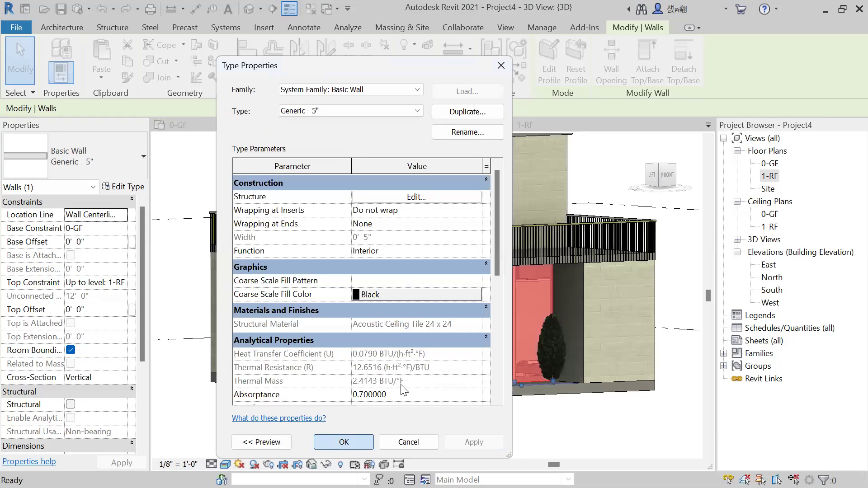
key("Return")
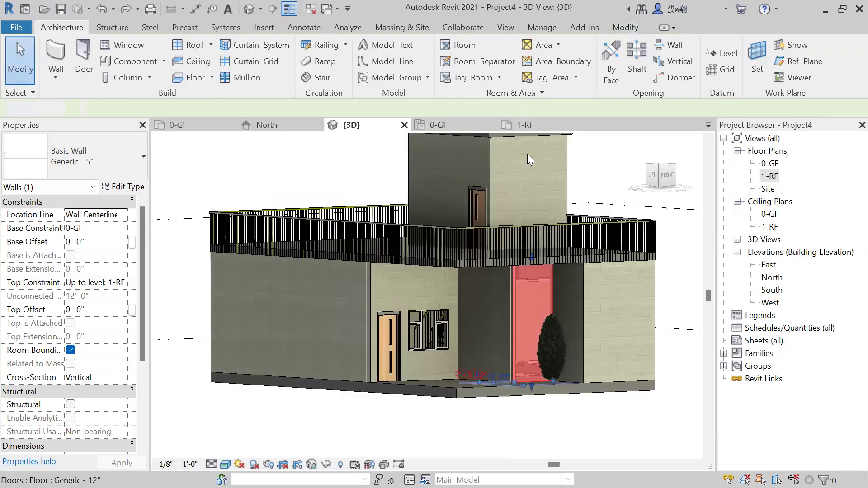
Examine the masonry block texture on the walls up close and from several sides in the 3D view.
left_click(595, 187)
scroll(595, 187, "down", 1)
middle_click_drag(628, 228, 580, 249, "shift")
middle_click_drag(470, 224, 413, 245, "shift")
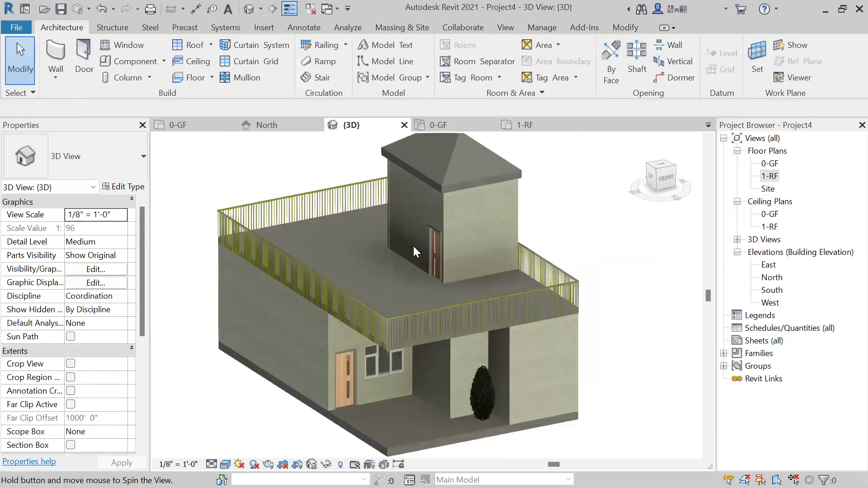
scroll(422, 246, "up", 5)
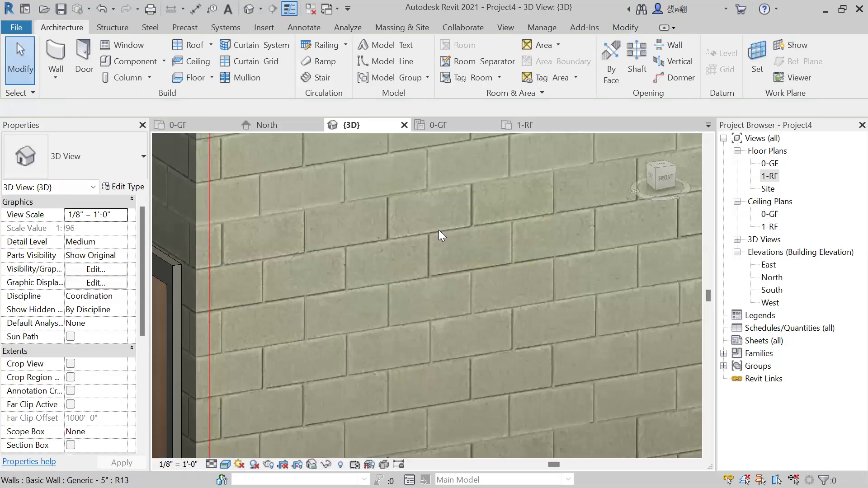
scroll(487, 258, "down", 5)
middle_click_drag(486, 258, 596, 332, "shift")
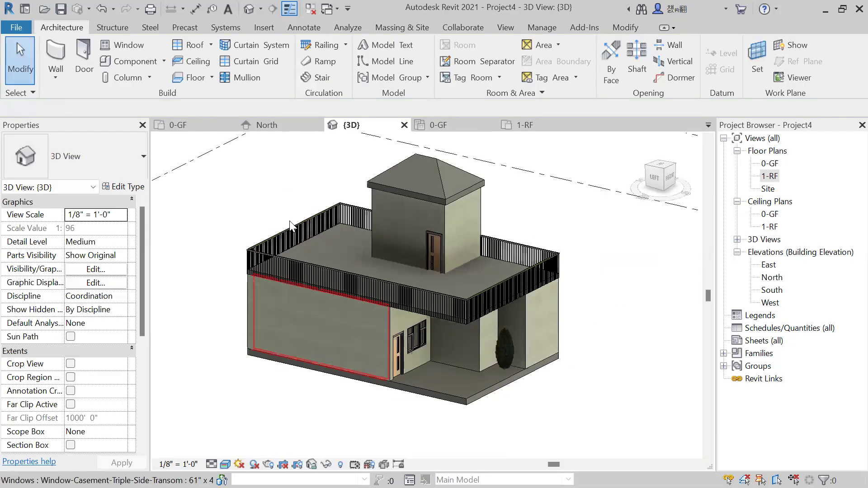
scroll(269, 242, "down", 3)
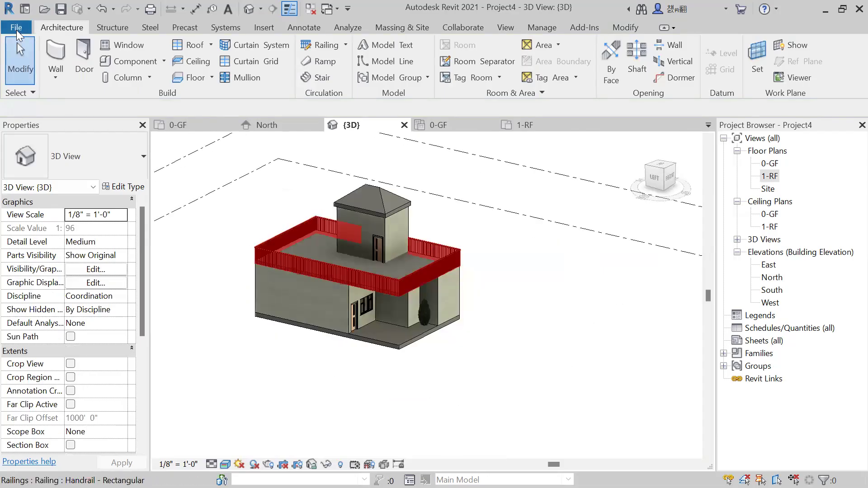
Start saving the model as a new project file with the Desktop as its location.
left_click(17, 28)
mouse_move(92, 197)
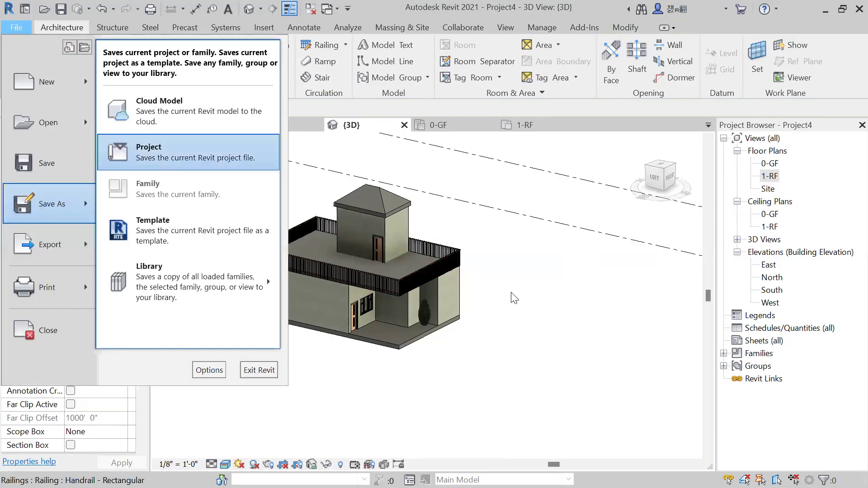
key("Return")
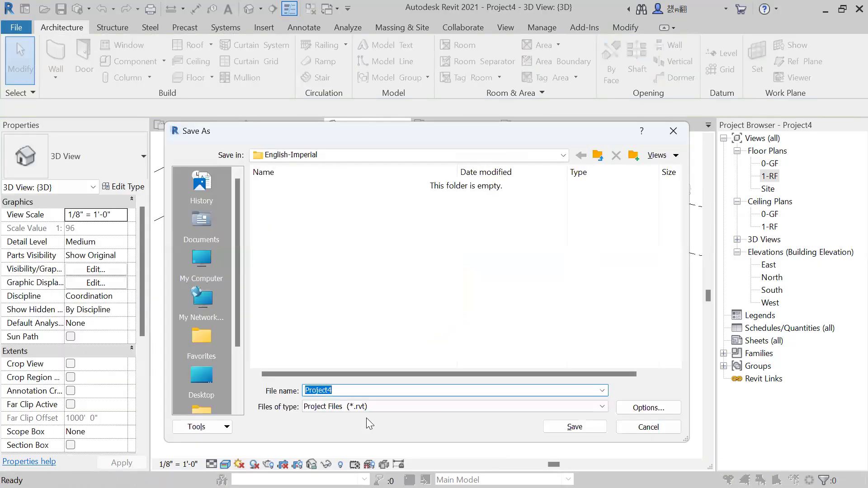
left_click(201, 375)
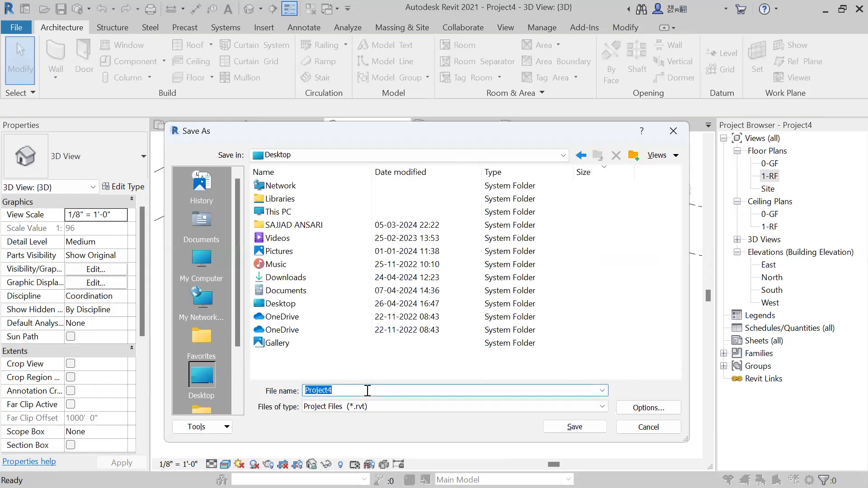
type("@BHK")
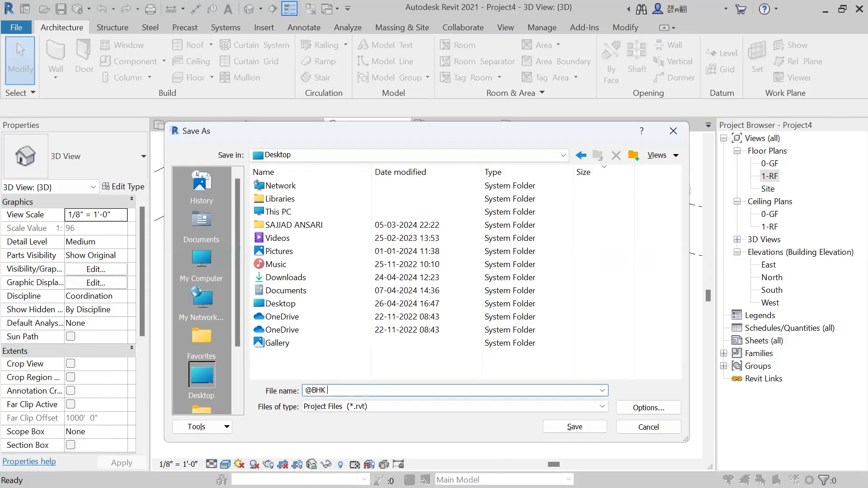
key("BackSpace")
key("BackSpace")
key("BackSpace")
key("BackSpace")
key("BackSpace")
Name the project file 2BHK Apartment and save it.
type("2BHK Apar")
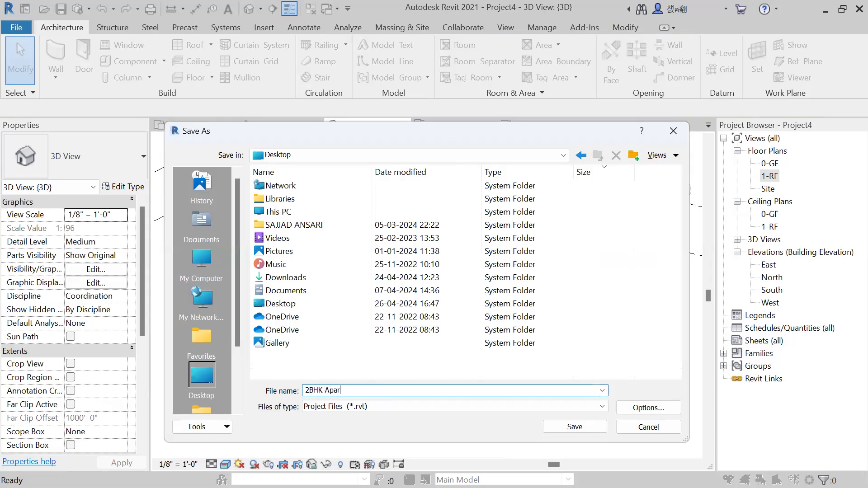
type("tment")
left_click(596, 431)
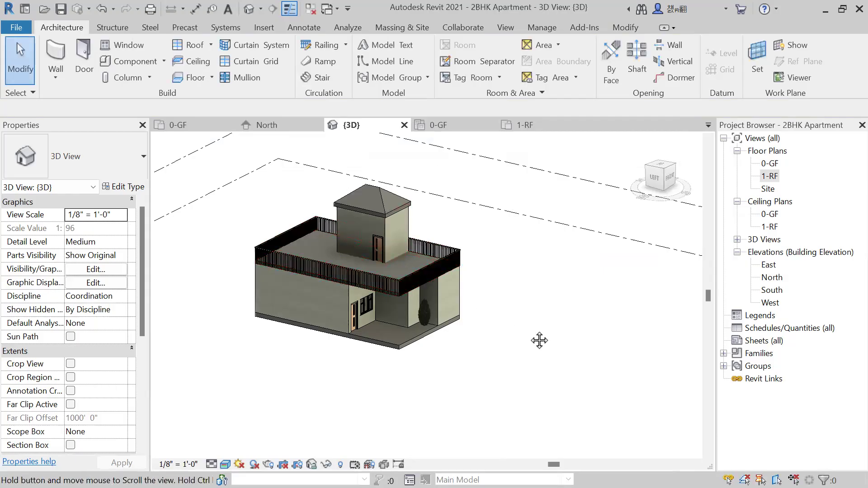
Close the project's open 3D, North elevation, floor plan and reflected ceiling plan views.
scroll(539, 341, "down", 3)
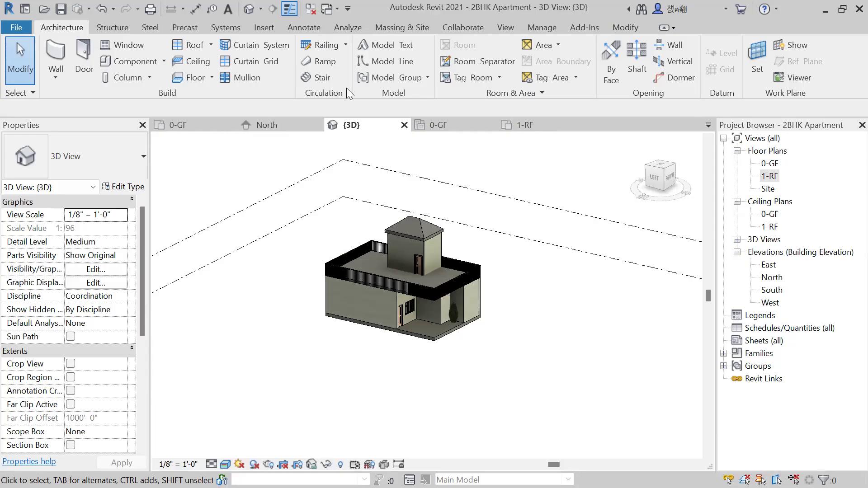
left_click(404, 124)
left_click(316, 126)
left_click(317, 127)
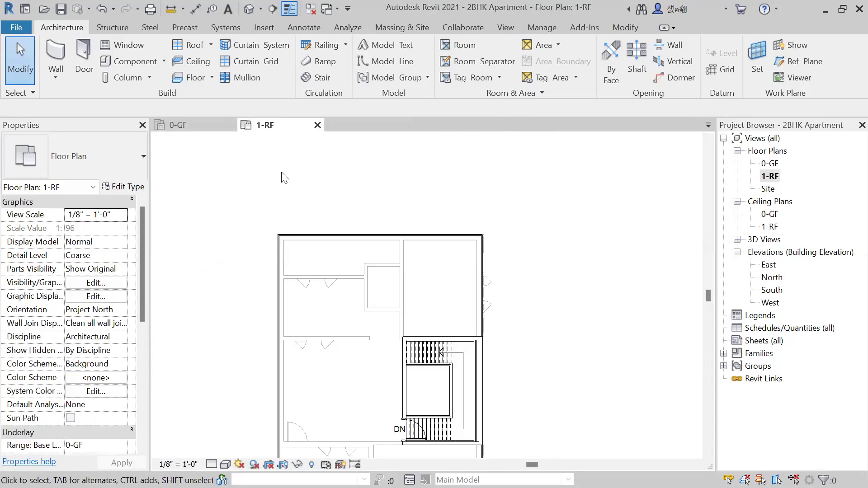
left_click(318, 124)
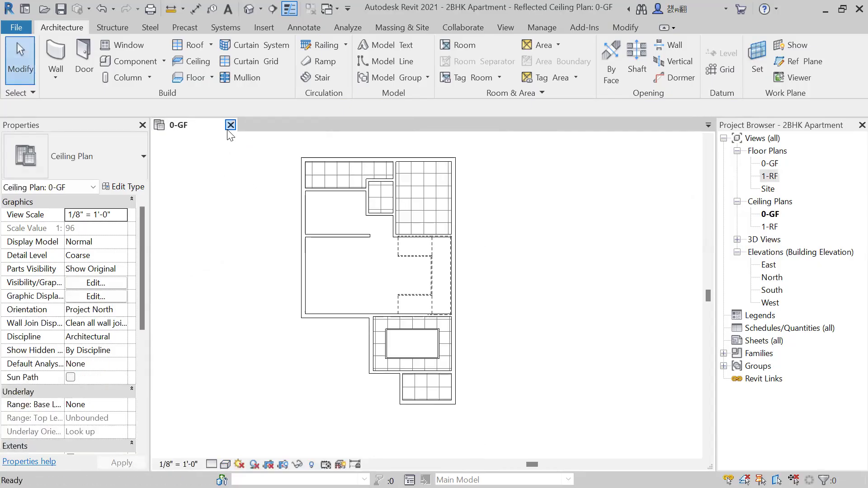
left_click(230, 126)
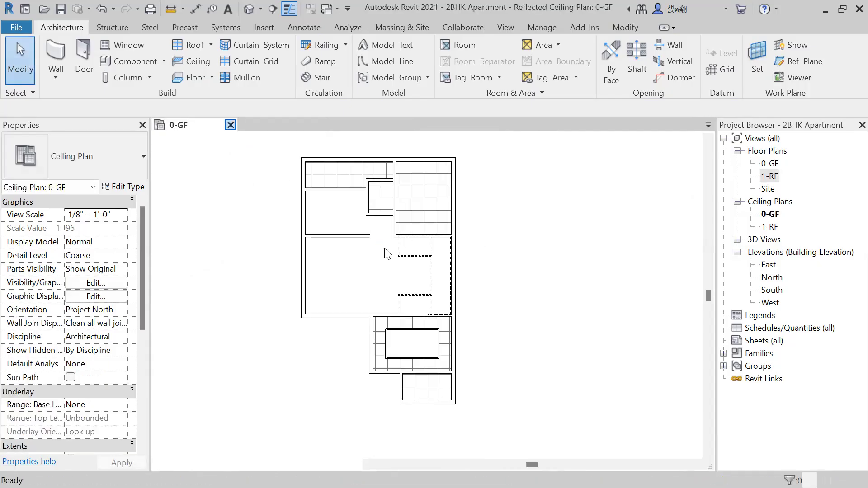